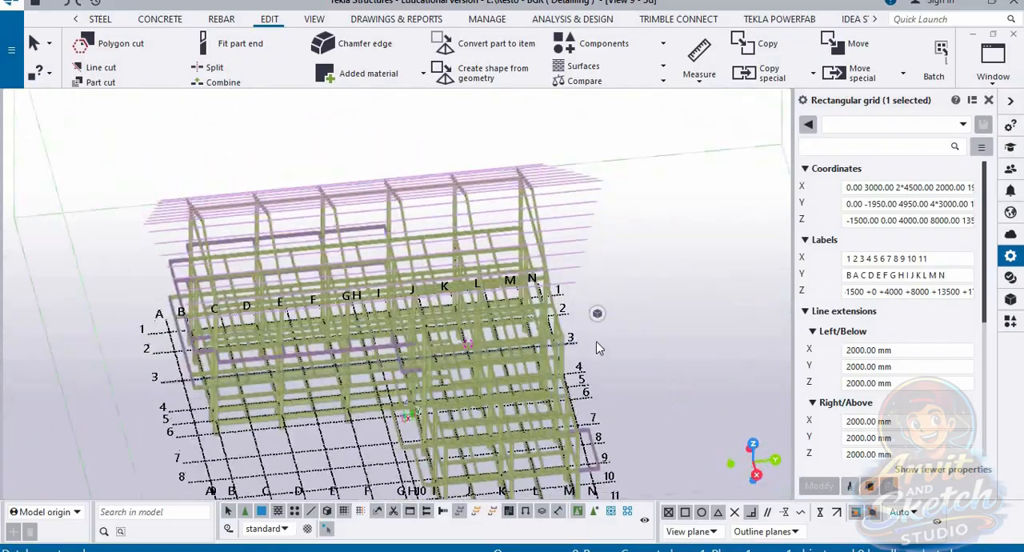
Step: Examine the structural frame model from several angles, zooming in on the beams, columns and column bases near the grid's inner corner
{"action": "scroll", "coordinate": [521, 290], "scroll_direction": "down", "scroll_amount": 2}
{"action": "middle_click_drag", "start_coordinate": [484, 428], "coordinate": [497, 353], "text": "ctrl"}
{"action": "scroll", "coordinate": [497, 353], "scroll_direction": "up", "scroll_amount": 6}
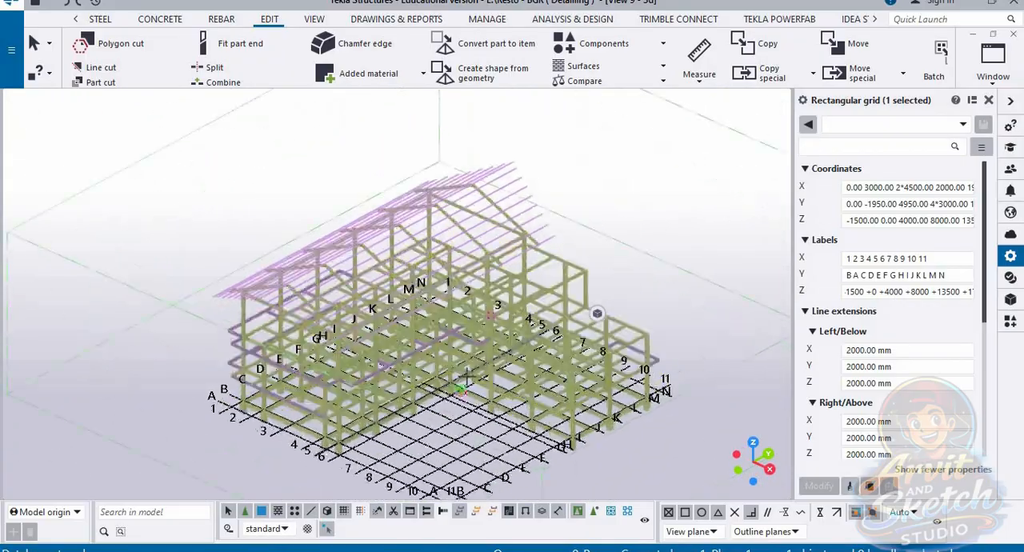
{"action": "scroll", "coordinate": [430, 347], "scroll_direction": "up", "scroll_amount": 6}
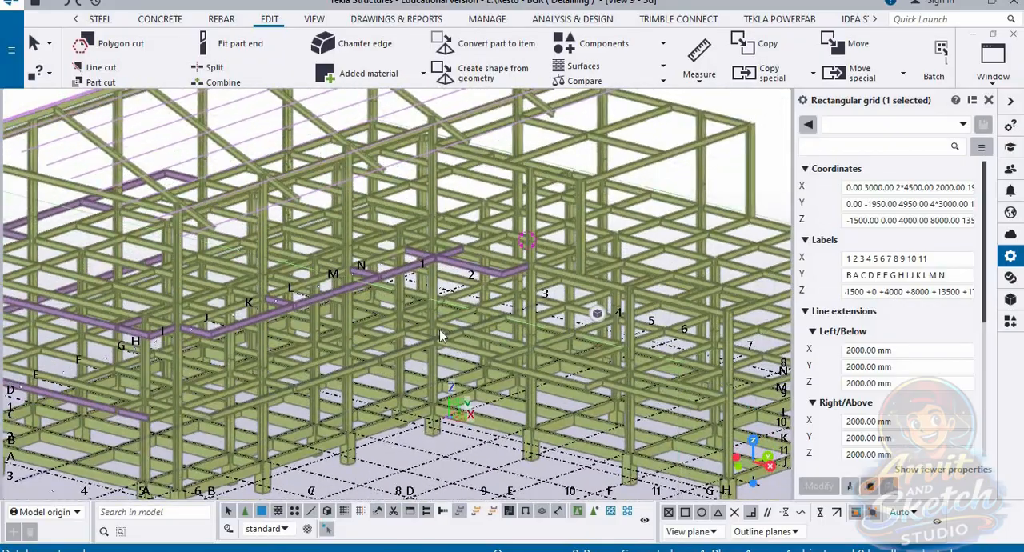
{"action": "scroll", "coordinate": [442, 314], "scroll_direction": "up", "scroll_amount": 6}
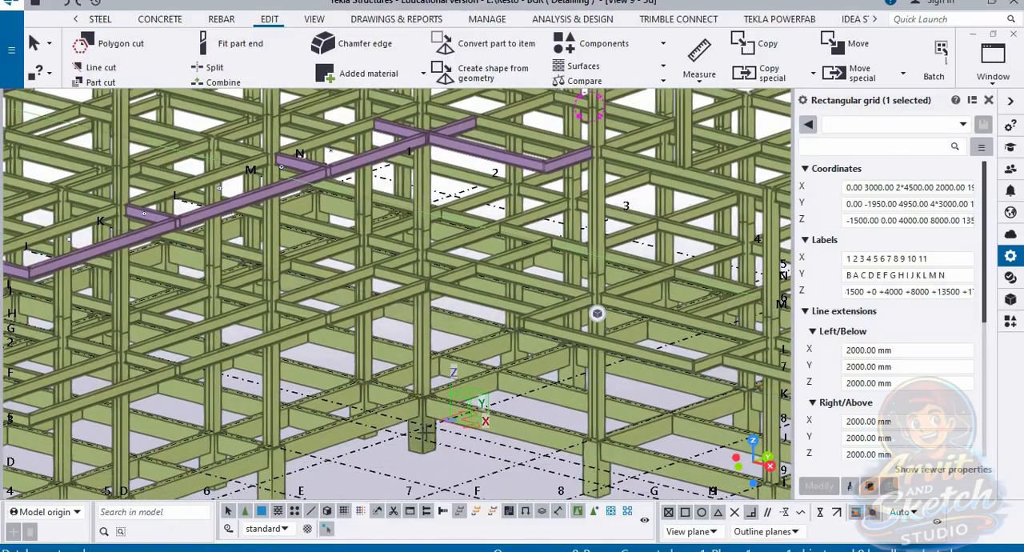
{"action": "scroll", "coordinate": [418, 433], "scroll_direction": "down", "scroll_amount": 10}
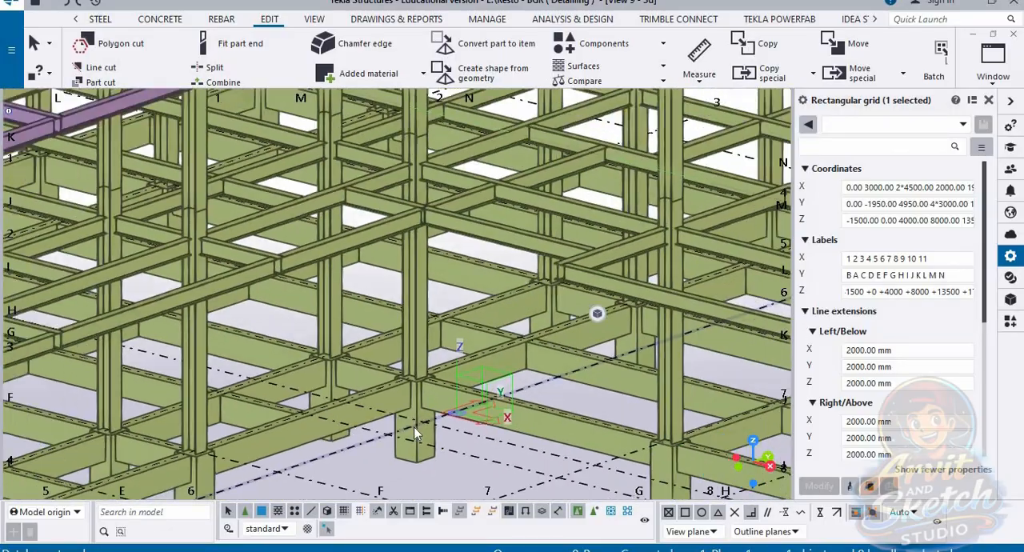
{"action": "scroll", "coordinate": [436, 349], "scroll_direction": "down", "scroll_amount": 1}
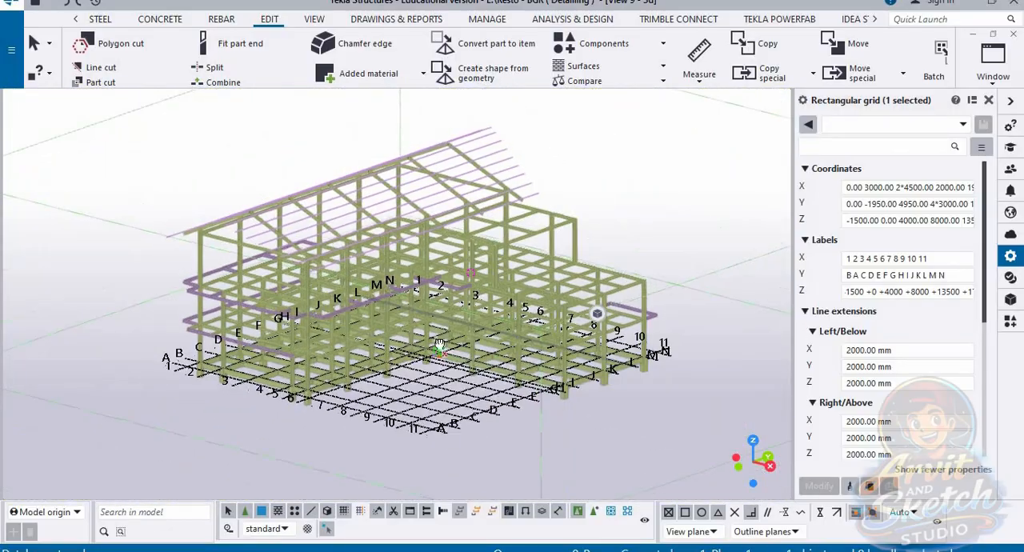
{"action": "middle_click_drag", "start_coordinate": [435, 349], "coordinate": [438, 364], "text": "ctrl"}
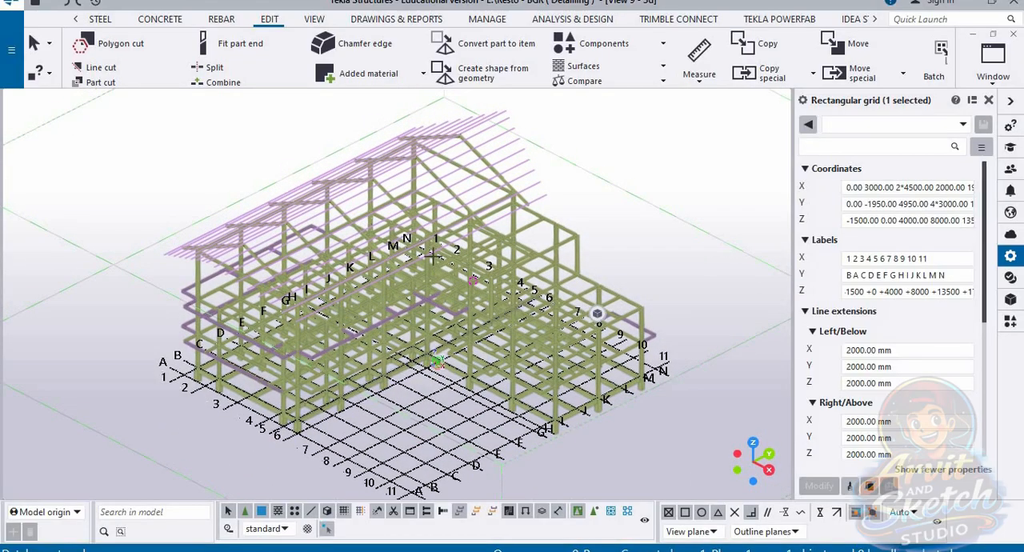
{"action": "scroll", "coordinate": [431, 260], "scroll_direction": "up", "scroll_amount": 1}
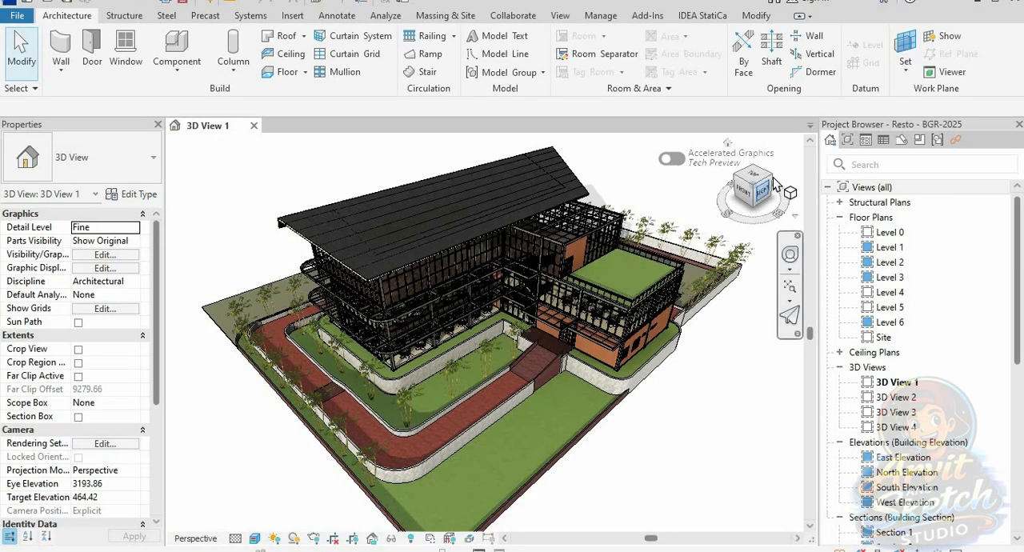
Step: Switch to Revit and inspect the building in 3D View 1 from the front-right and back-right corners, at high and eye-level angles
{"action": "scroll", "coordinate": [486, 299], "scroll_direction": "up", "scroll_amount": 2}
{"action": "scroll", "coordinate": [455, 256], "scroll_direction": "up", "scroll_amount": 2}
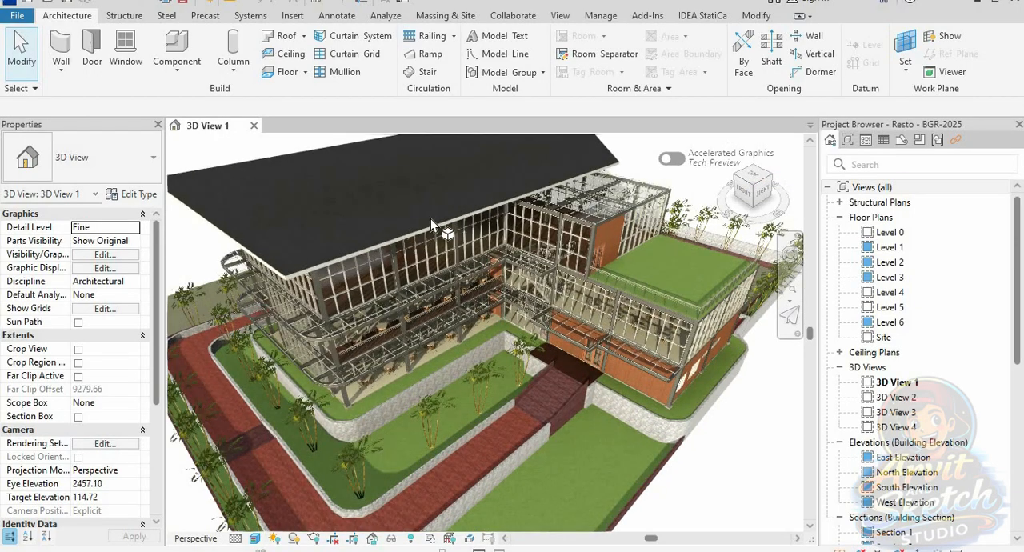
{"action": "scroll", "coordinate": [432, 219], "scroll_direction": "up", "scroll_amount": 2}
{"action": "middle_click_drag", "start_coordinate": [455, 253], "coordinate": [483, 362], "text": "shift"}
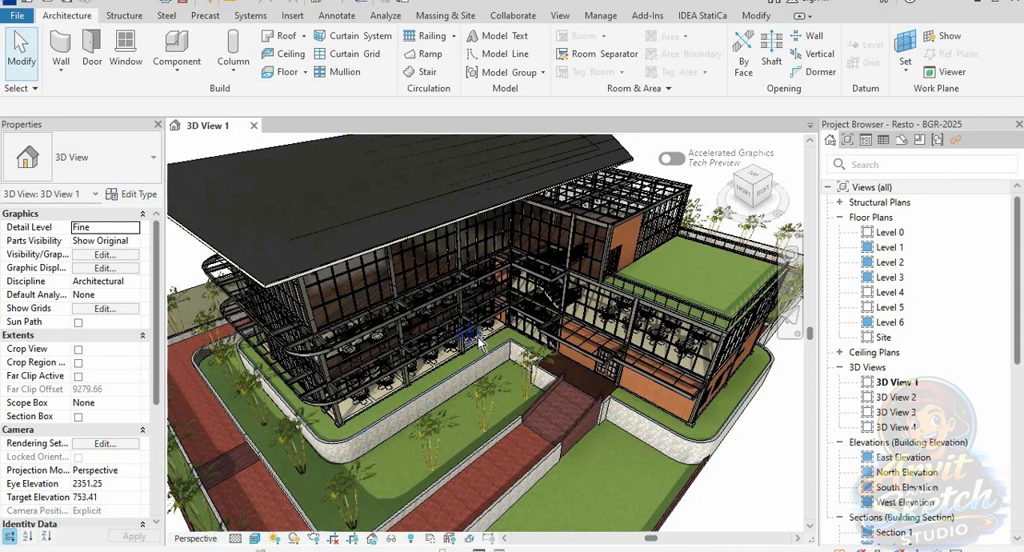
{"action": "middle_click_drag", "start_coordinate": [496, 408], "coordinate": [481, 381], "text": "shift"}
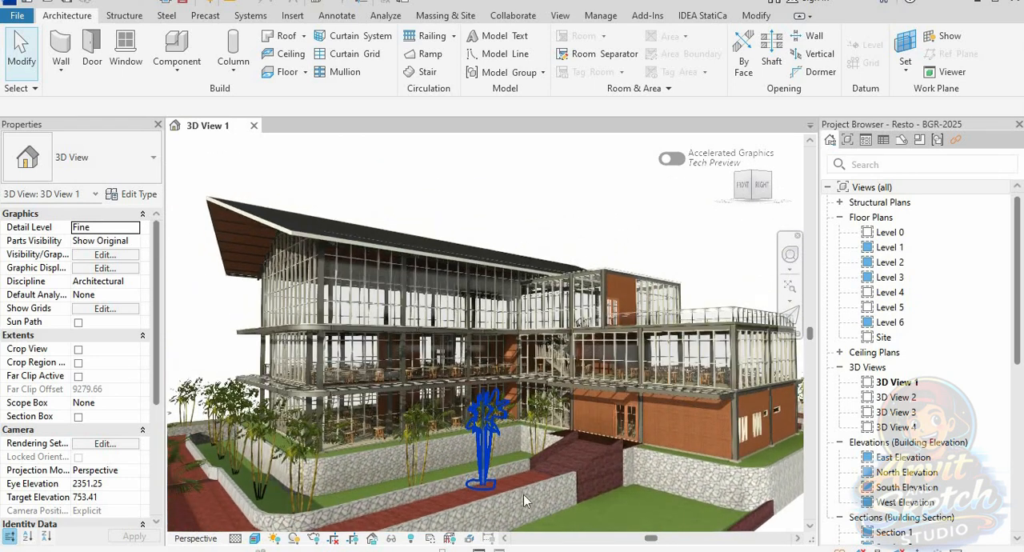
{"action": "mouse_move", "coordinate": [524, 501]}
{"action": "middle_mouse_down", "text": "shift"}
{"action": "mouse_move", "coordinate": [555, 490]}
{"action": "mouse_move", "coordinate": [522, 497]}
{"action": "mouse_move", "coordinate": [529, 499]}
{"action": "middle_mouse_up", "text": "shift"}
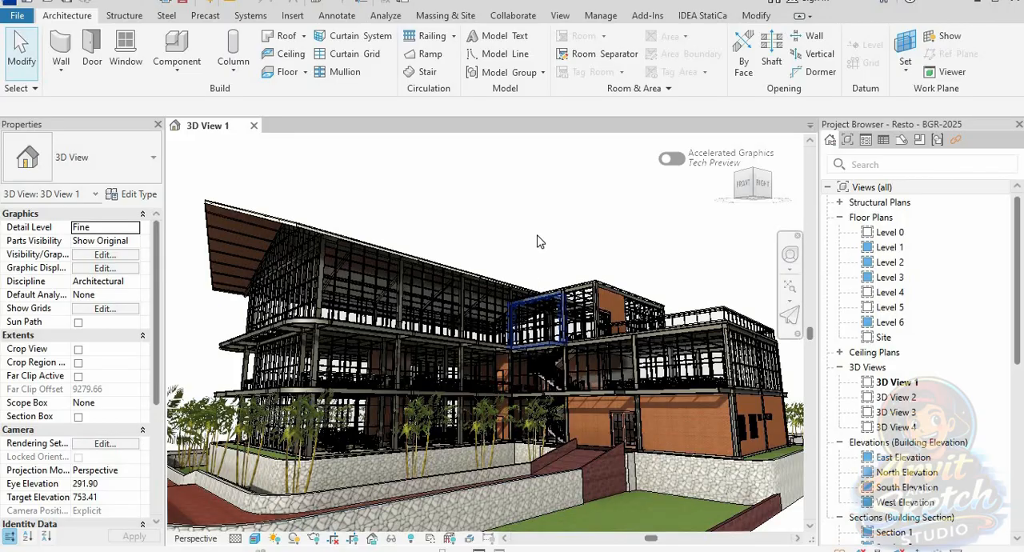
{"action": "middle_click_drag", "start_coordinate": [543, 289], "coordinate": [547, 364], "text": "shift"}
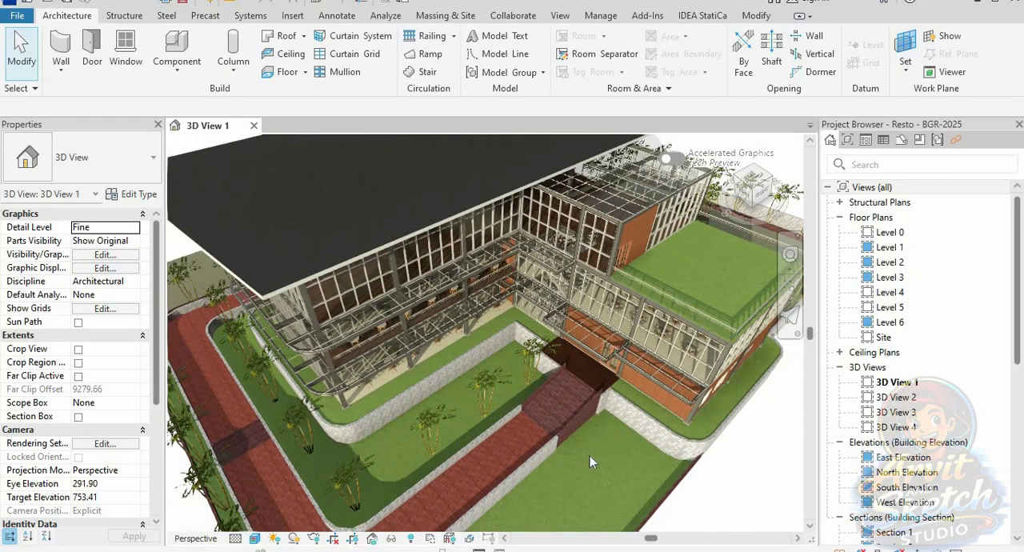
{"action": "left_click", "coordinate": [766, 192]}
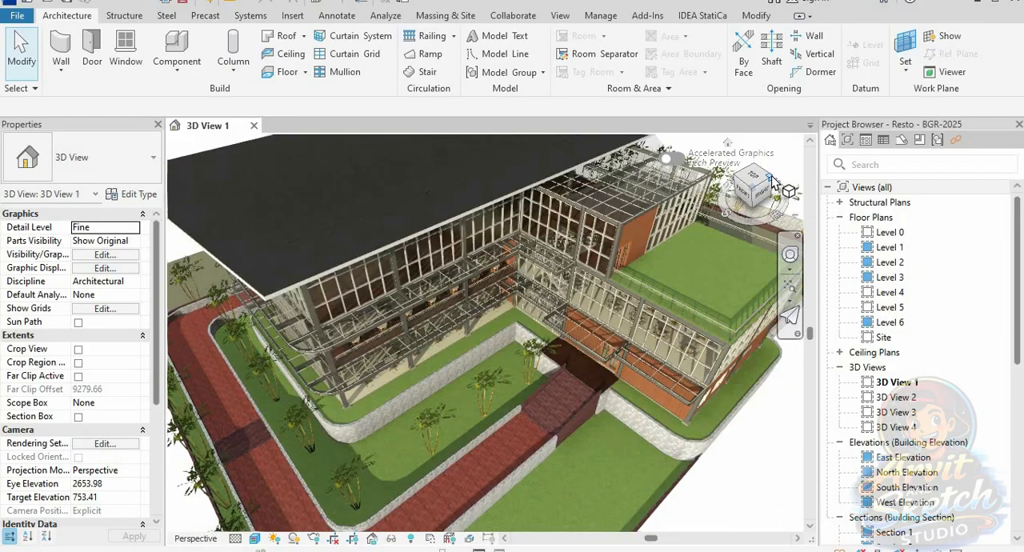
{"action": "scroll", "coordinate": [471, 384], "scroll_direction": "up", "scroll_amount": 5}
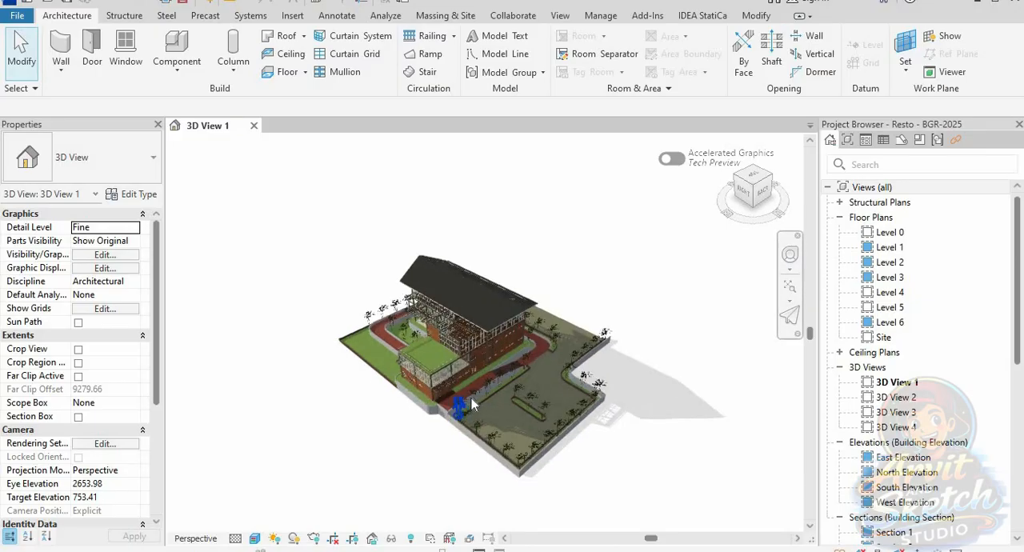
{"action": "middle_click_drag", "start_coordinate": [489, 364], "coordinate": [479, 369], "text": "shift"}
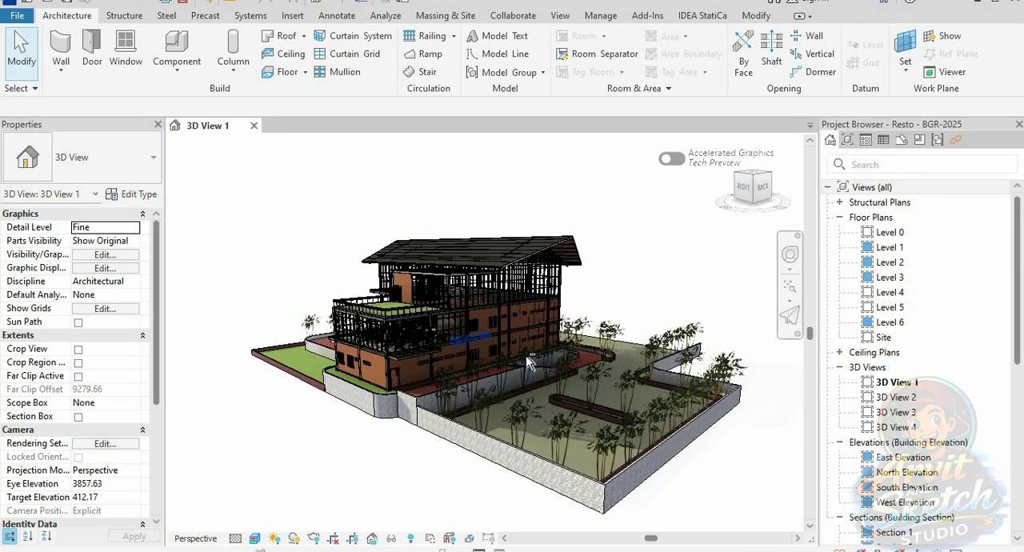
{"action": "scroll", "coordinate": [498, 340], "scroll_direction": "up", "scroll_amount": 3}
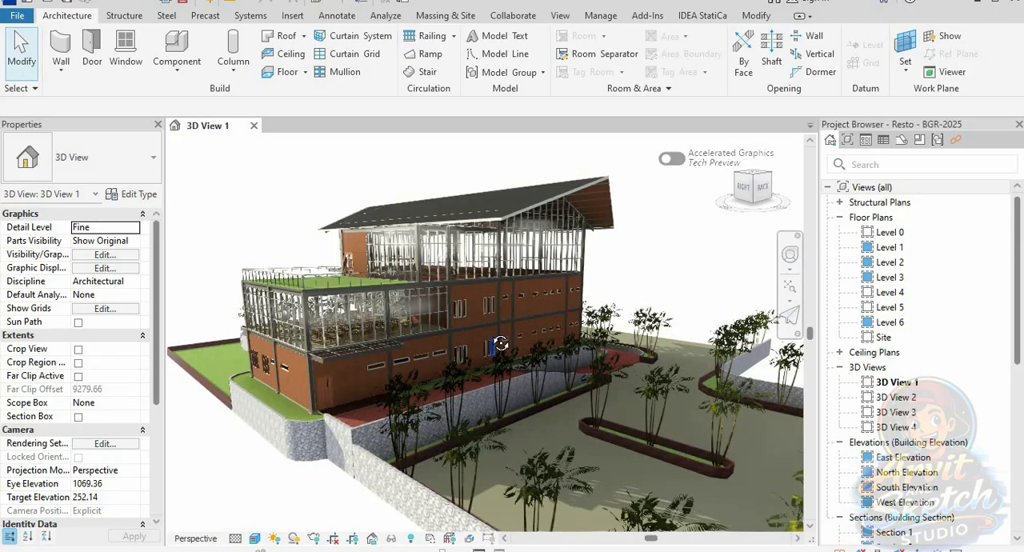
{"action": "middle_click_drag", "start_coordinate": [500, 343], "coordinate": [499, 336], "text": "shift"}
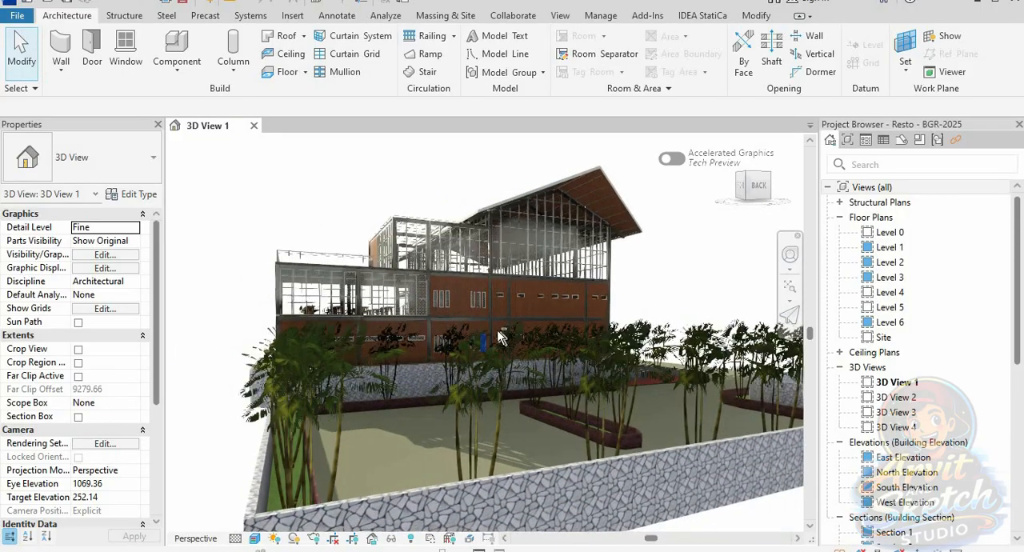
{"action": "middle_click_drag", "start_coordinate": [517, 303], "coordinate": [681, 229], "text": "shift"}
Step: Inspect the building from the back-left corner, viewing the whole site, the façade up close and the roof from above
{"action": "left_click", "coordinate": [772, 185]}
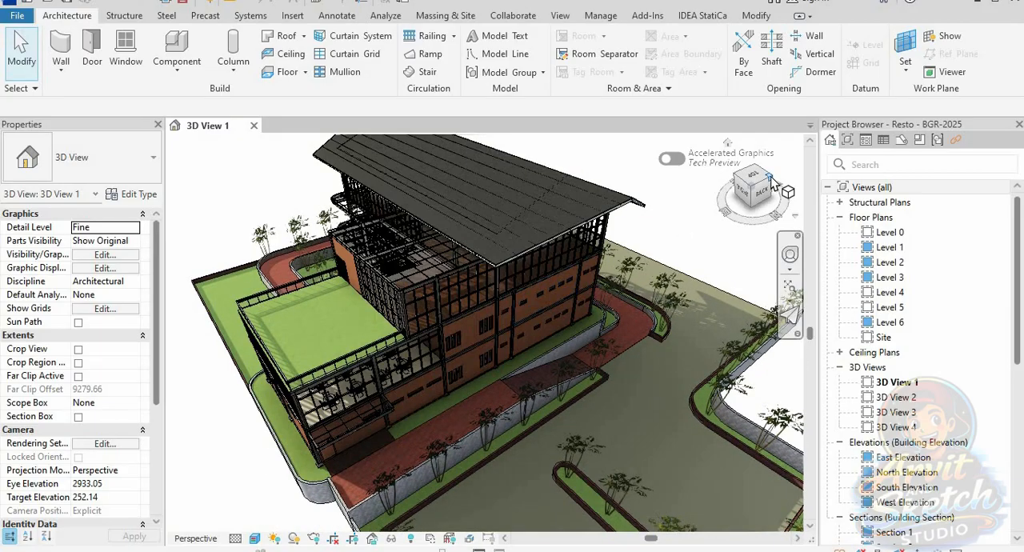
{"action": "scroll", "coordinate": [495, 376], "scroll_direction": "up", "scroll_amount": 5}
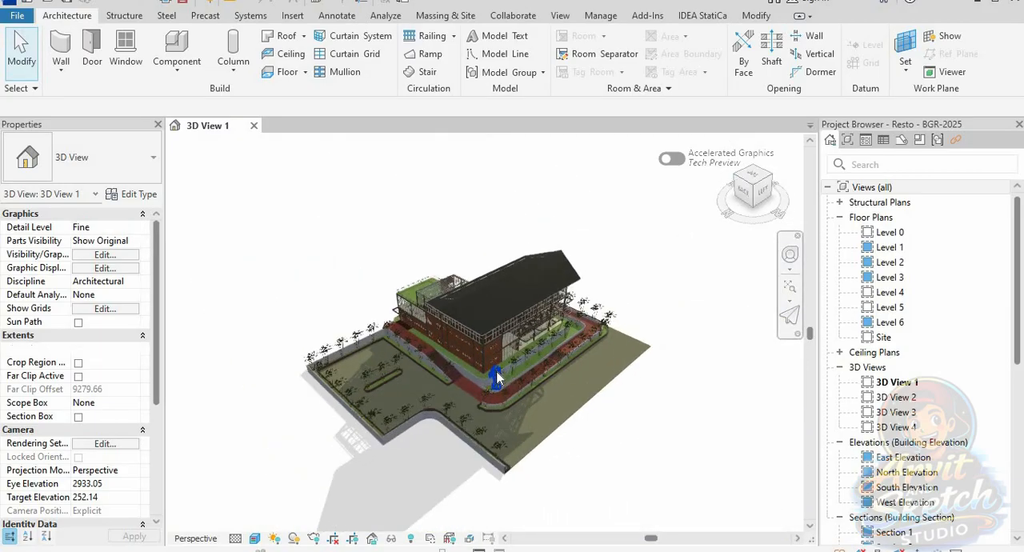
{"action": "middle_click_drag", "start_coordinate": [502, 353], "coordinate": [565, 298], "text": "shift"}
{"action": "scroll", "coordinate": [470, 342], "scroll_direction": "up", "scroll_amount": 2}
{"action": "scroll", "coordinate": [578, 272], "scroll_direction": "up", "scroll_amount": 1}
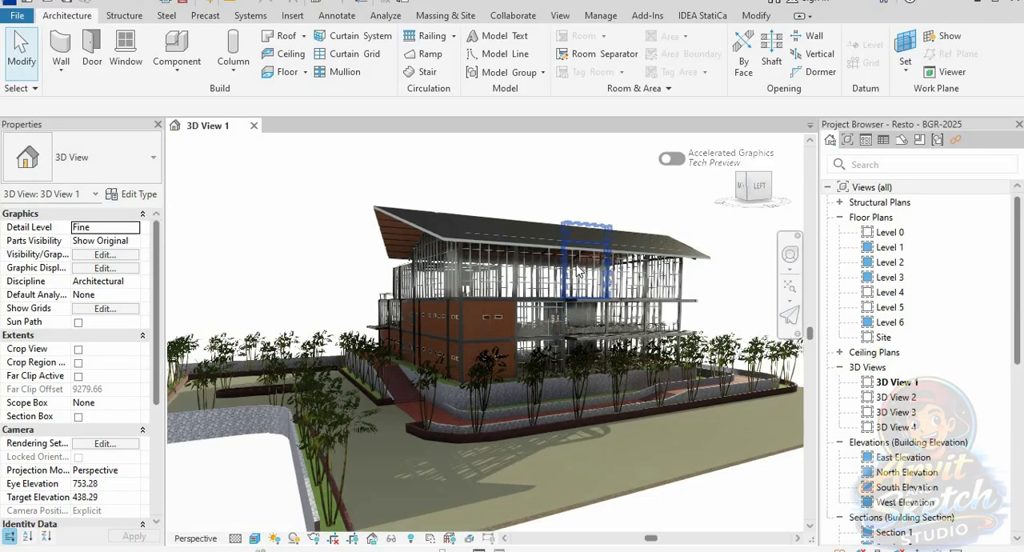
{"action": "scroll", "coordinate": [581, 294], "scroll_direction": "up", "scroll_amount": 1}
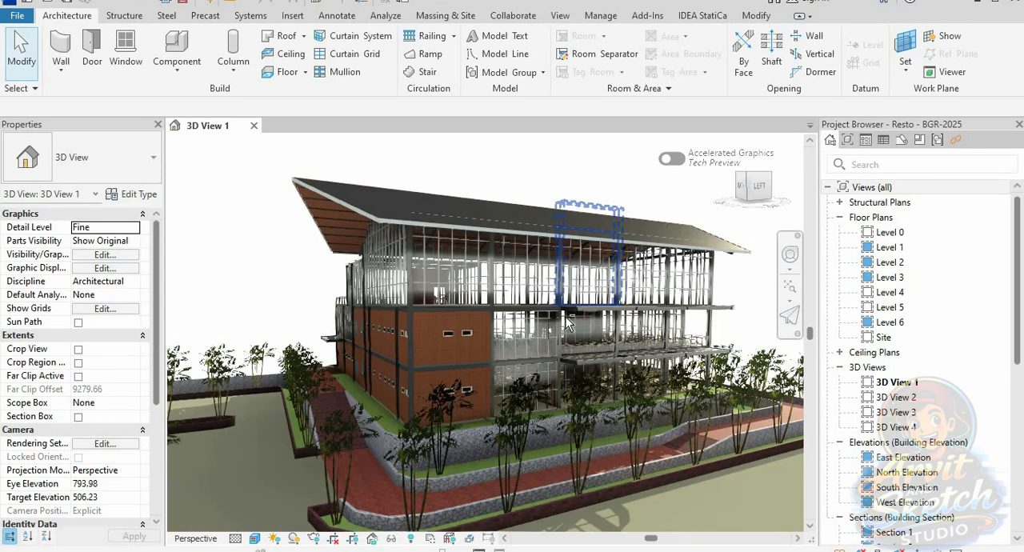
{"action": "scroll", "coordinate": [581, 308], "scroll_direction": "up", "scroll_amount": 2}
{"action": "middle_click_drag", "start_coordinate": [581, 306], "coordinate": [563, 331], "text": "shift"}
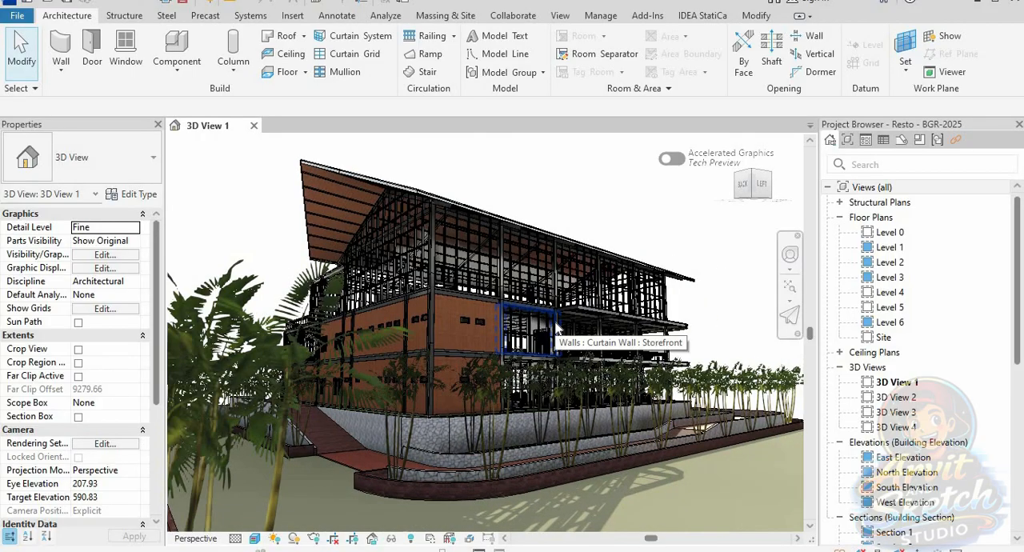
{"action": "middle_click_drag", "start_coordinate": [613, 231], "coordinate": [598, 309], "text": "shift"}
Step: Inspect the building from the front-left corner at high and low angles, and return to the front-right overview of the site
{"action": "left_click", "coordinate": [773, 186]}
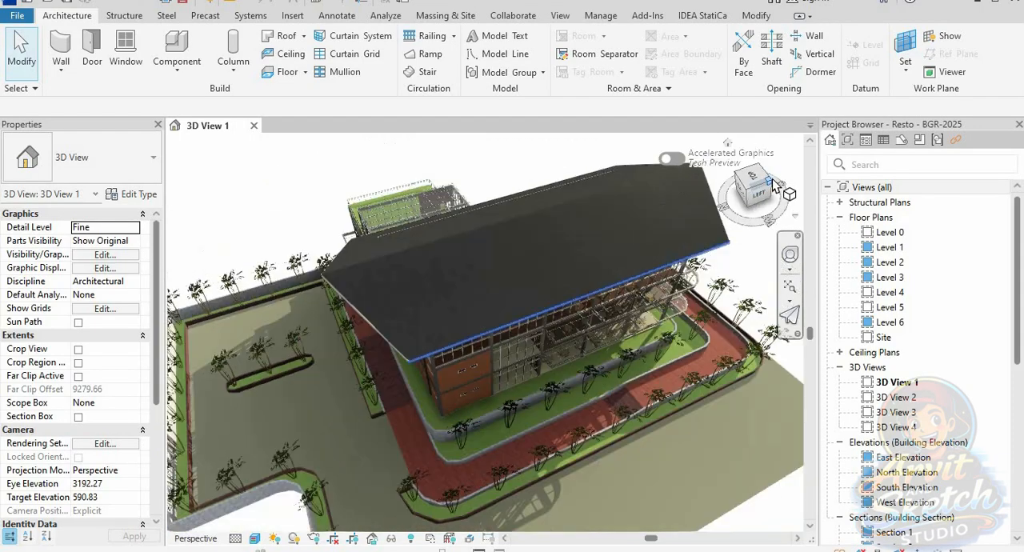
{"action": "scroll", "coordinate": [524, 408], "scroll_direction": "up", "scroll_amount": 5}
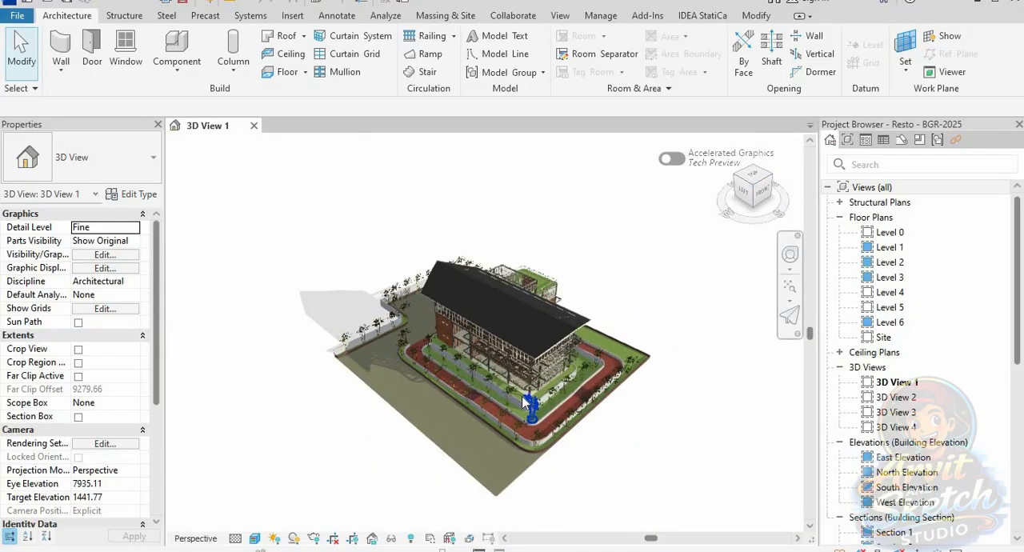
{"action": "middle_click_drag", "start_coordinate": [533, 379], "coordinate": [546, 328], "text": "shift"}
{"action": "scroll", "coordinate": [550, 328], "scroll_direction": "up", "scroll_amount": 4}
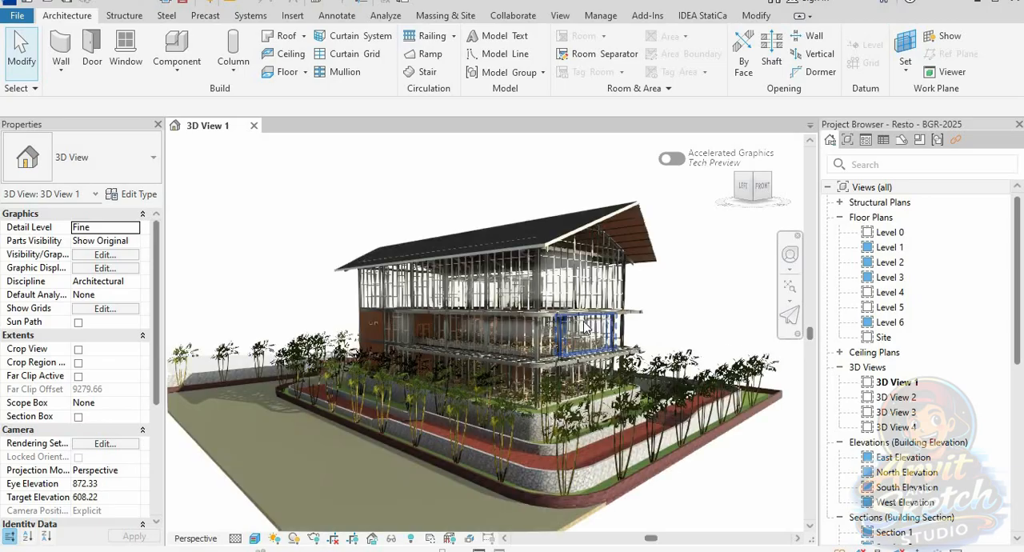
{"action": "middle_click_drag", "start_coordinate": [580, 345], "coordinate": [672, 314], "text": "shift"}
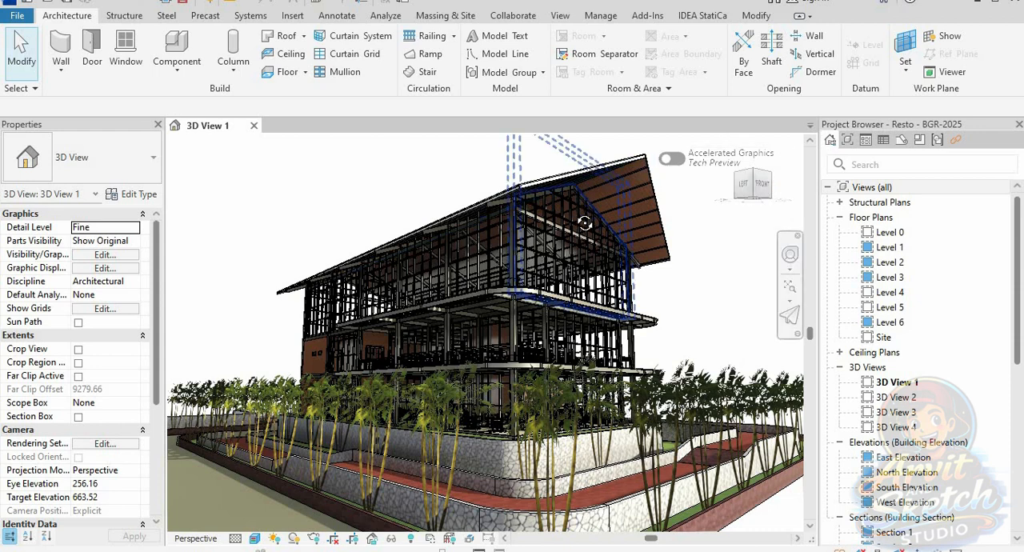
{"action": "middle_click_drag", "start_coordinate": [584, 223], "coordinate": [644, 238], "text": "shift"}
{"action": "left_click", "coordinate": [770, 184]}
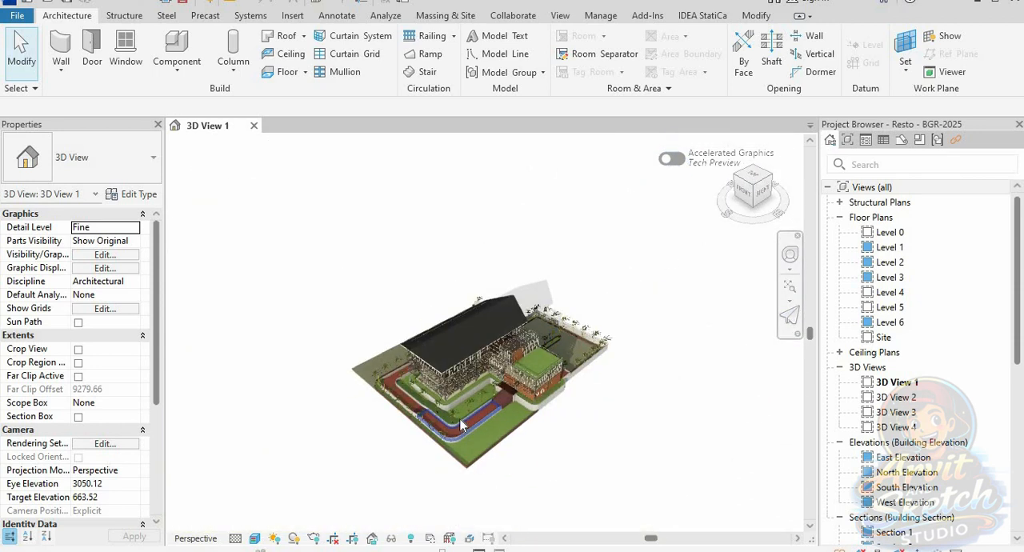
{"action": "scroll", "coordinate": [460, 426], "scroll_direction": "up", "scroll_amount": 5}
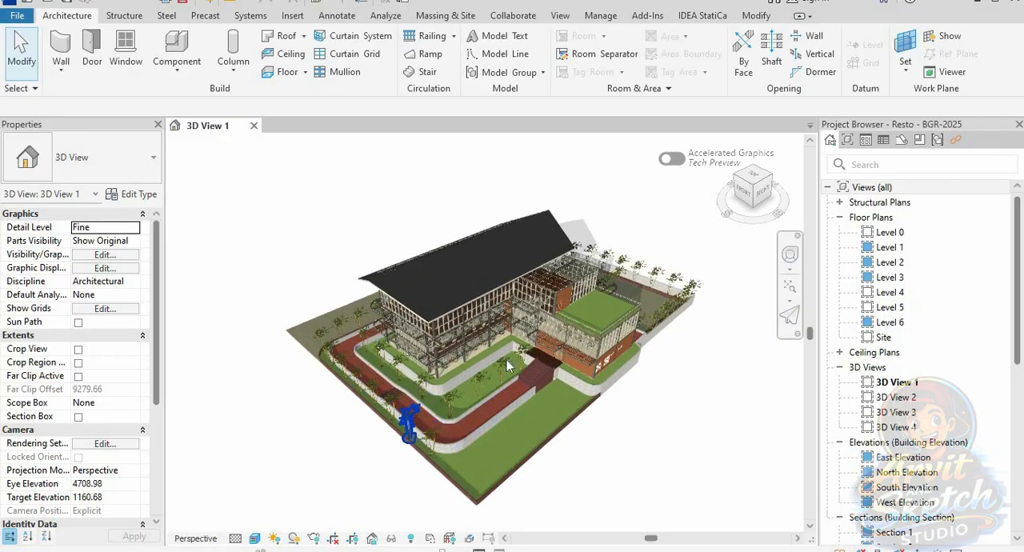
{"action": "scroll", "coordinate": [509, 364], "scroll_direction": "up", "scroll_amount": 3}
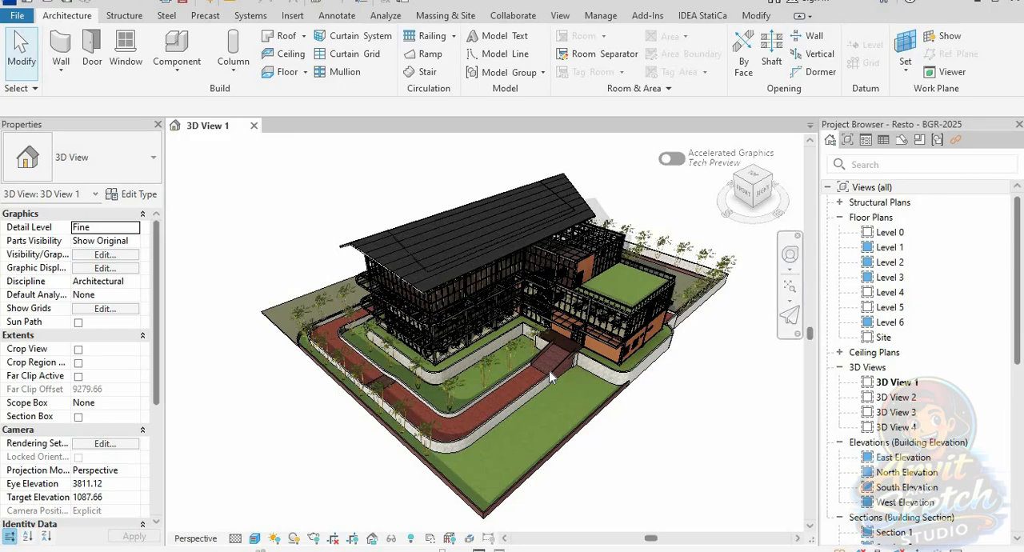
Step: Select all elements of the building and its site in 3D View 1 with one selection window
{"action": "scroll", "coordinate": [549, 370], "scroll_direction": "down", "scroll_amount": 3}
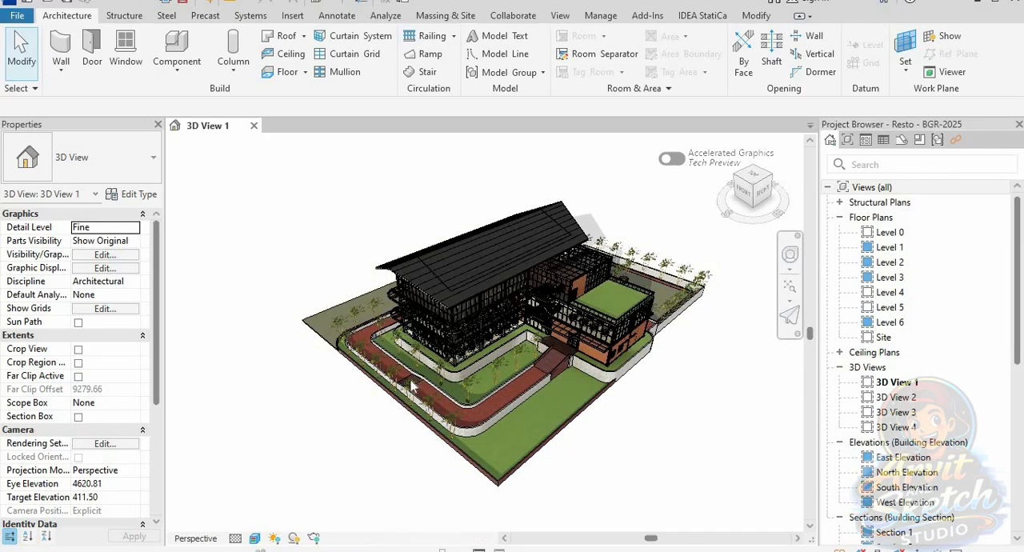
{"action": "left_click_drag", "start_coordinate": [251, 176], "coordinate": [693, 481]}
{"action": "left_click_drag", "start_coordinate": [743, 506], "coordinate": [743, 506]}
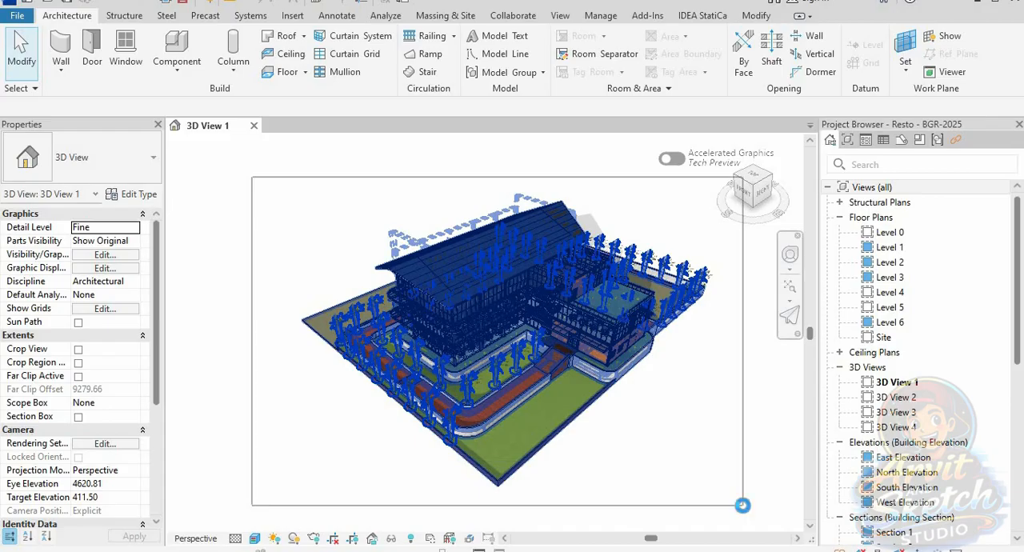
{"action": "left_click_drag", "start_coordinate": [743, 506], "coordinate": [742, 505]}
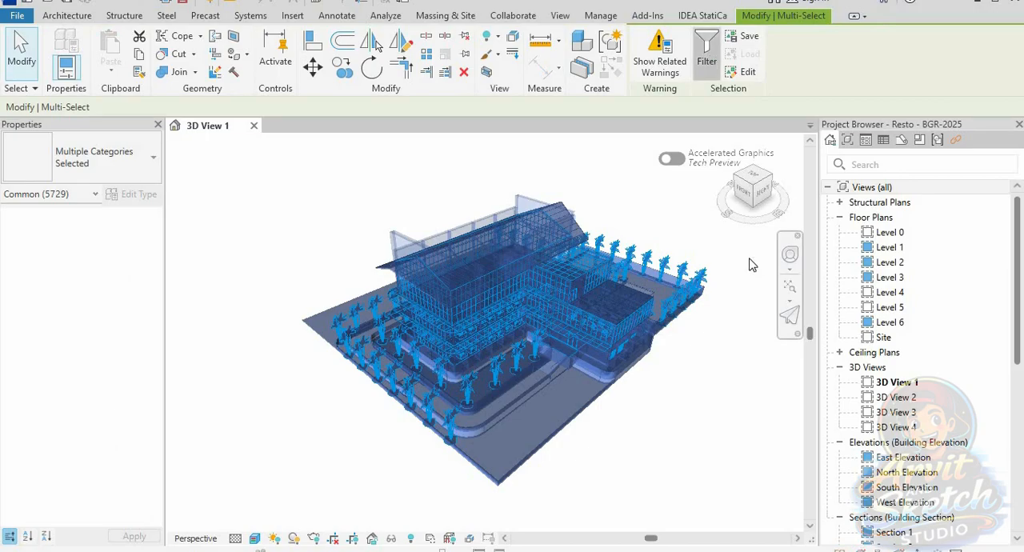
Step: Filter the selection by category, excluding Structural Beam Systems, Structural Columns and Structural Framing (Girder), (Joist) and (Other)
{"action": "left_click", "coordinate": [706, 52]}
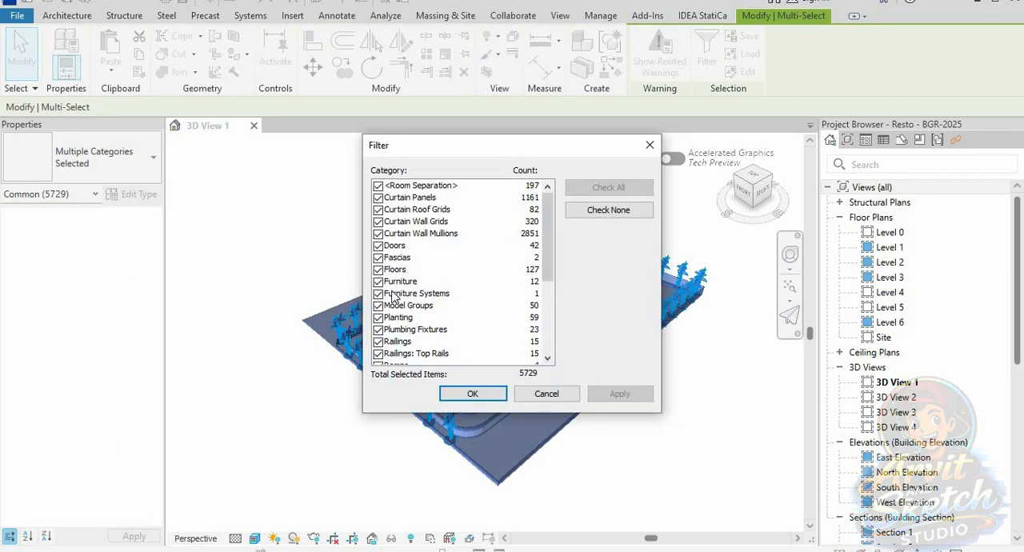
{"action": "scroll", "coordinate": [392, 297], "scroll_direction": "down", "scroll_amount": 3}
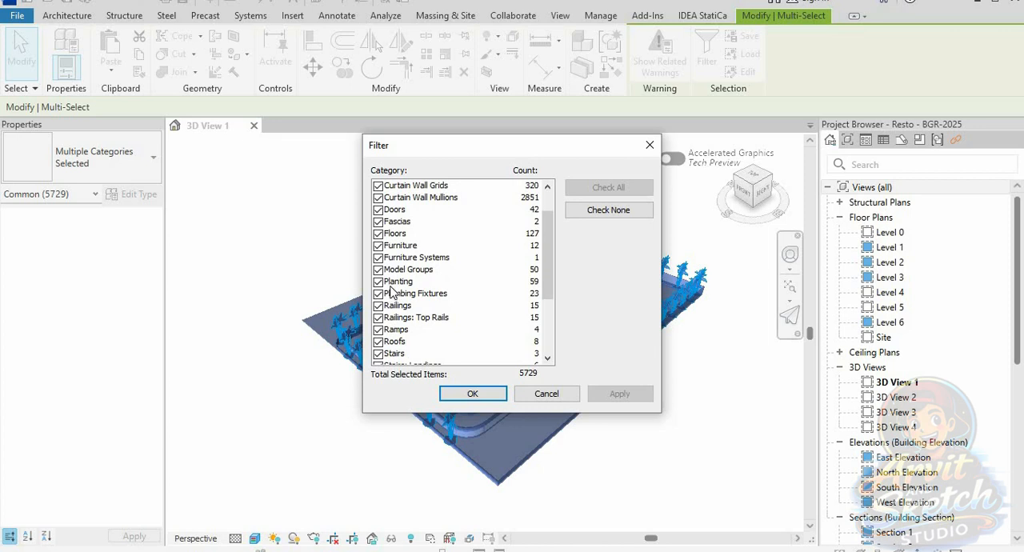
{"action": "scroll", "coordinate": [392, 276], "scroll_direction": "down", "scroll_amount": 2}
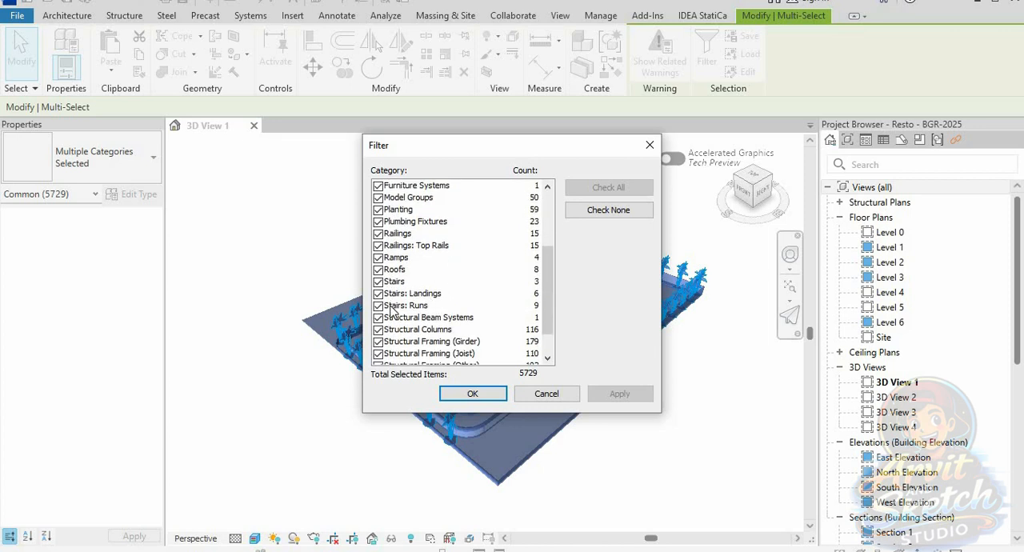
{"action": "scroll", "coordinate": [392, 310], "scroll_direction": "down", "scroll_amount": 1}
{"action": "left_click", "coordinate": [377, 281]}
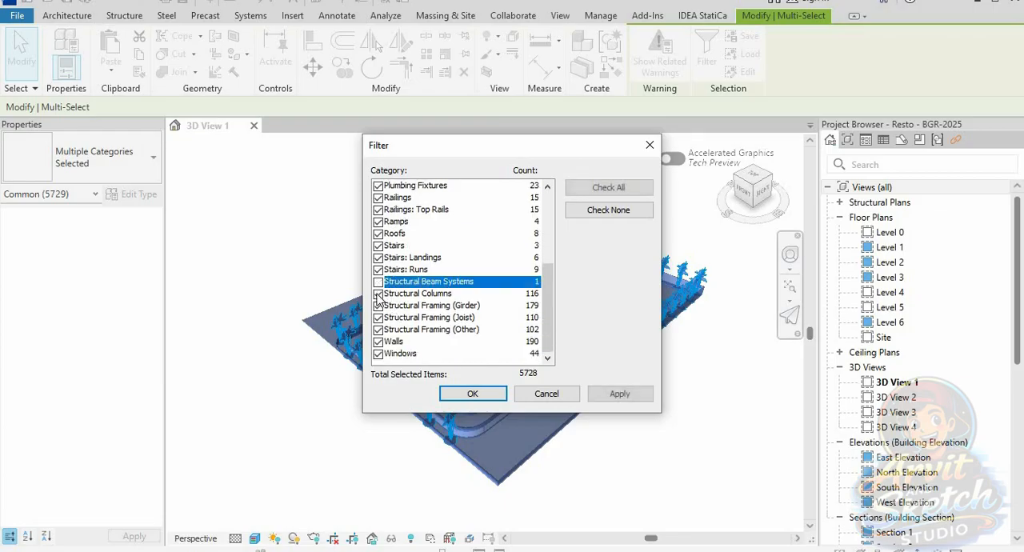
{"action": "left_click", "coordinate": [377, 293]}
{"action": "left_click", "coordinate": [377, 306]}
{"action": "left_click", "coordinate": [378, 317]}
{"action": "left_click", "coordinate": [377, 330]}
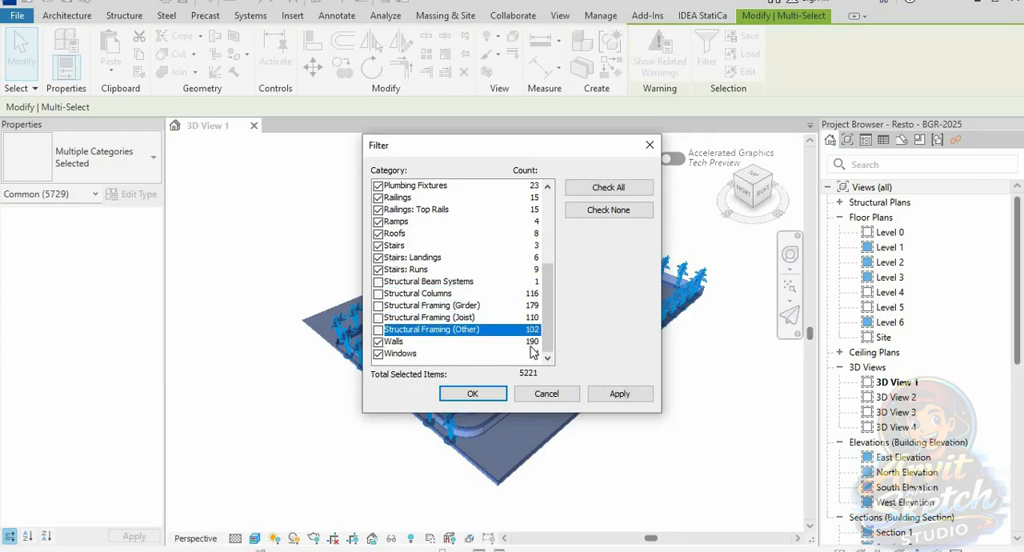
Step: Apply the category filter and delete all the non-structural elements that remain selected
{"action": "left_click_drag", "start_coordinate": [552, 330], "coordinate": [552, 261]}
{"action": "left_click", "coordinate": [607, 393]}
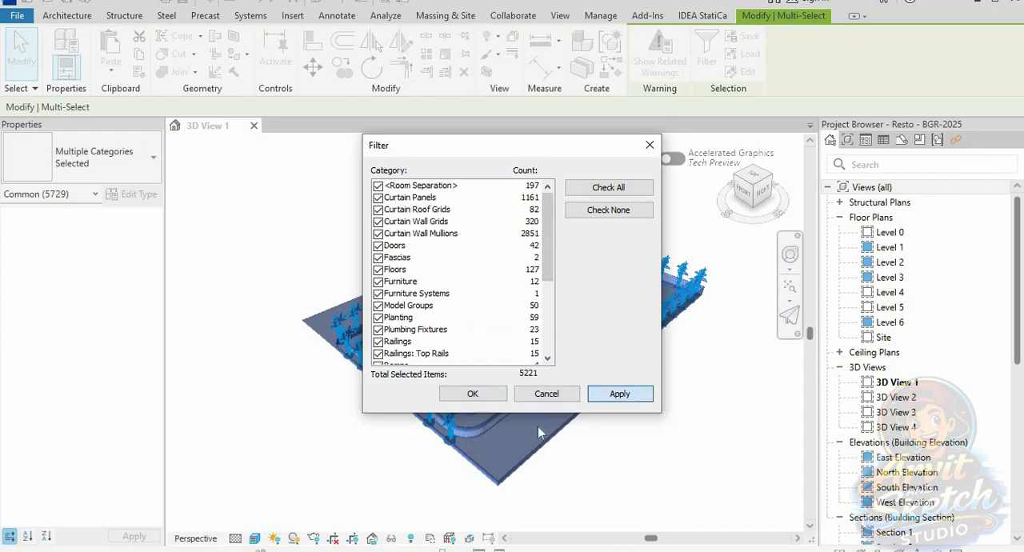
{"action": "left_click", "coordinate": [478, 392]}
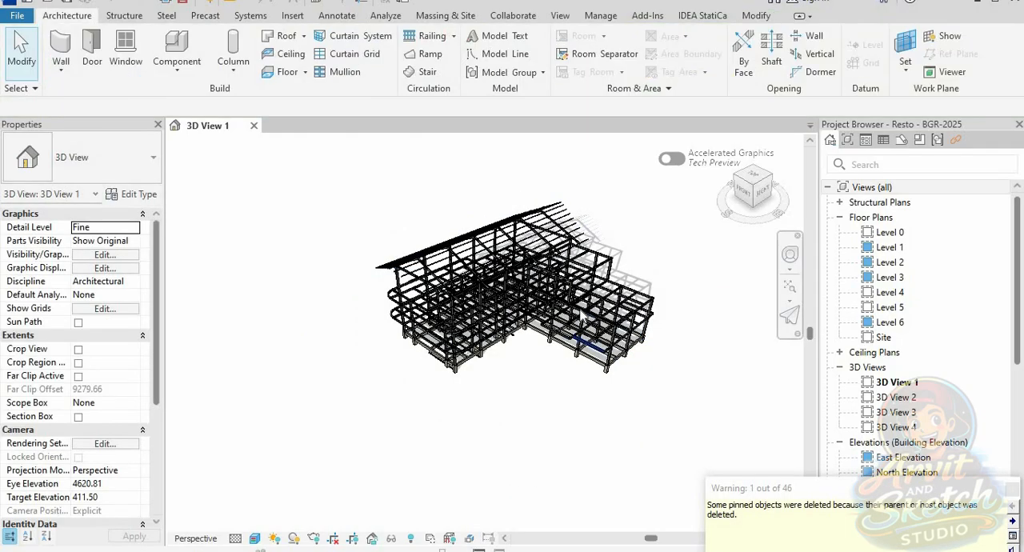
Step: Delete the structural beam system at the base of the building frame on Level 0
{"action": "scroll", "coordinate": [519, 365], "scroll_direction": "up", "scroll_amount": 4}
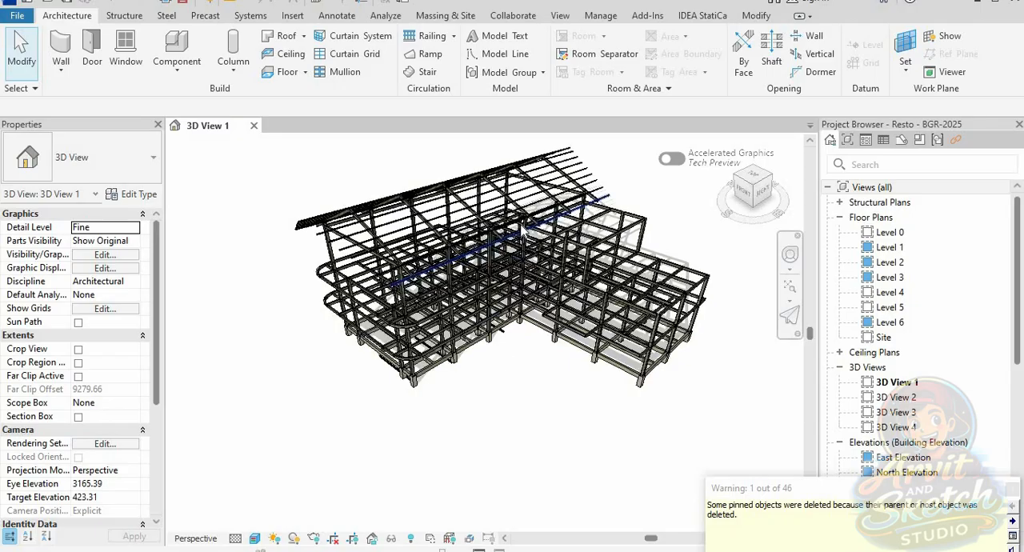
{"action": "mouse_move", "coordinate": [490, 475]}
{"action": "middle_mouse_down", "text": "shift"}
{"action": "mouse_move", "coordinate": [498, 457]}
{"action": "mouse_move", "coordinate": [360, 407]}
{"action": "middle_mouse_up", "text": "shift"}
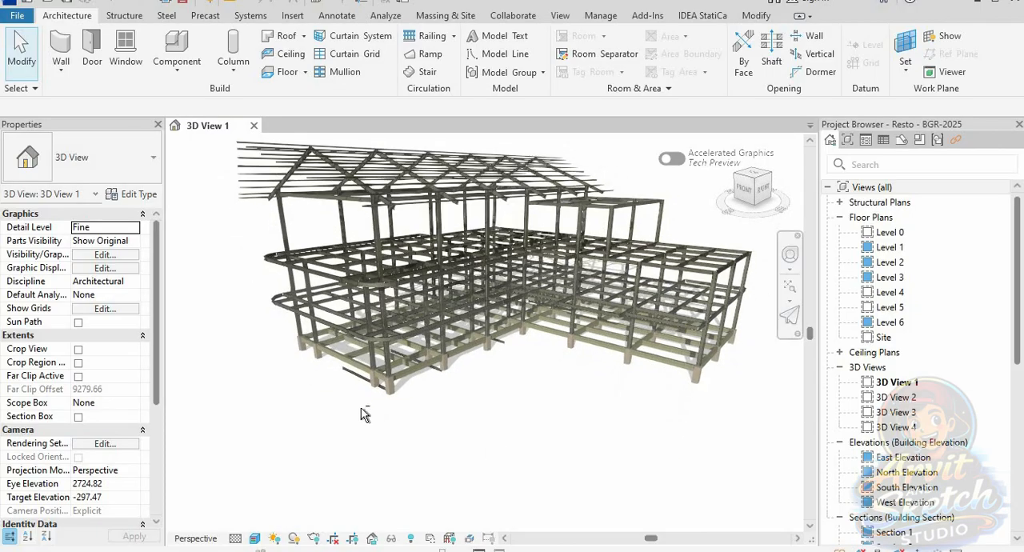
{"action": "scroll", "coordinate": [356, 397], "scroll_direction": "up", "scroll_amount": 2}
{"action": "left_click", "coordinate": [358, 372]}
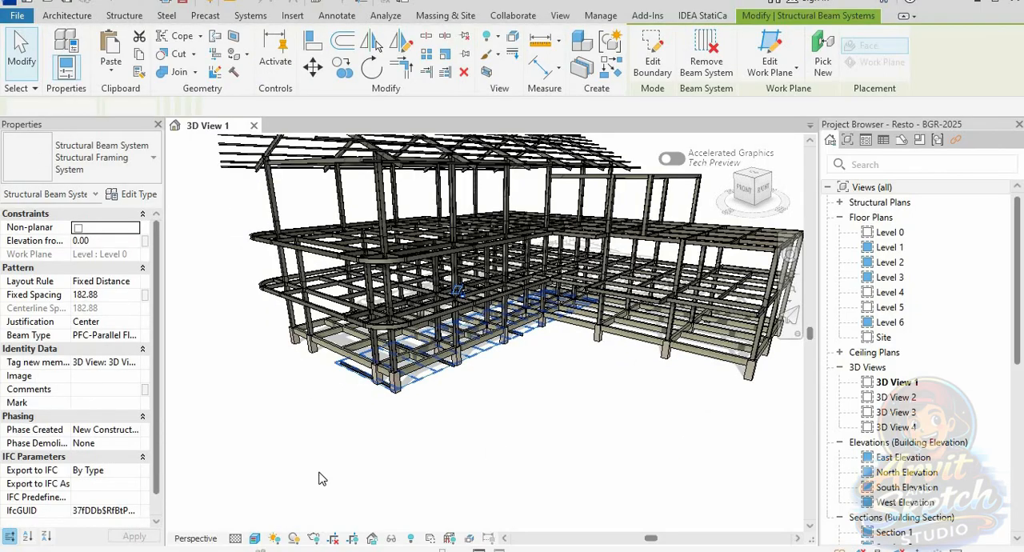
{"action": "left_click", "coordinate": [323, 478]}
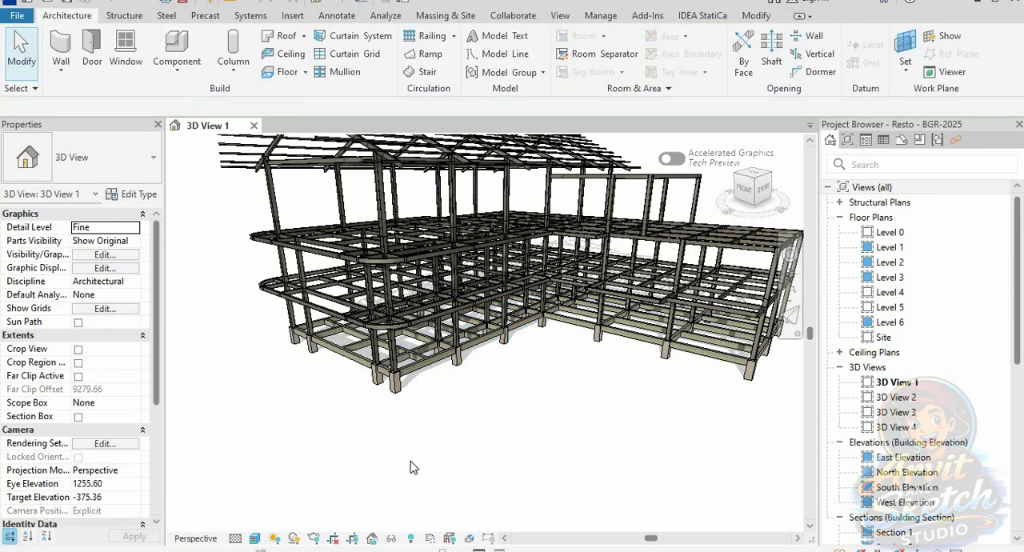
Step: Inspect the whole structural frame from above at the front-right and back-left corners, and return to a front view
{"action": "scroll", "coordinate": [420, 478], "scroll_direction": "down", "scroll_amount": 3}
{"action": "scroll", "coordinate": [420, 478], "scroll_direction": "up", "scroll_amount": 1}
{"action": "middle_click_drag", "start_coordinate": [424, 461], "coordinate": [342, 521], "text": "shift"}
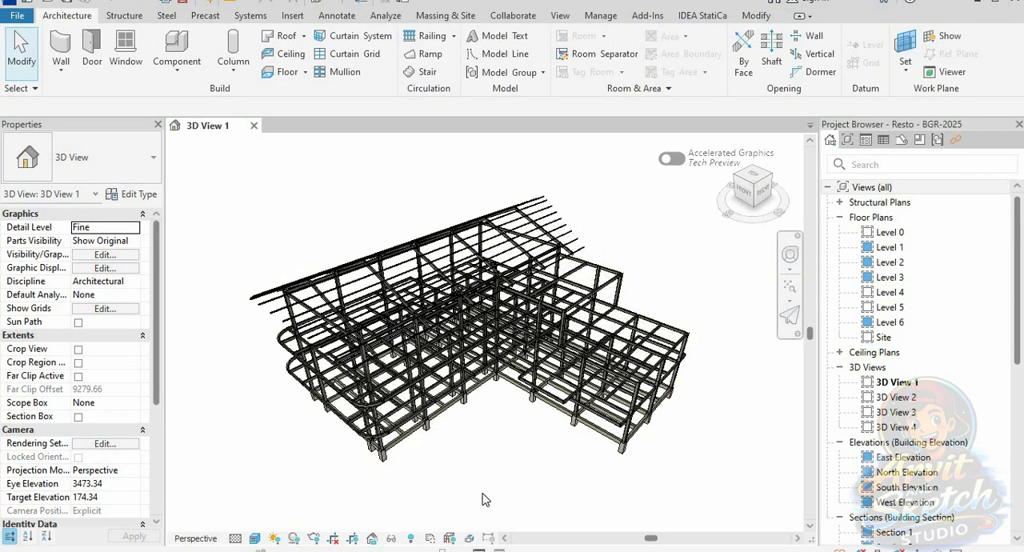
{"action": "middle_click_drag", "start_coordinate": [480, 474], "coordinate": [389, 441], "text": "shift"}
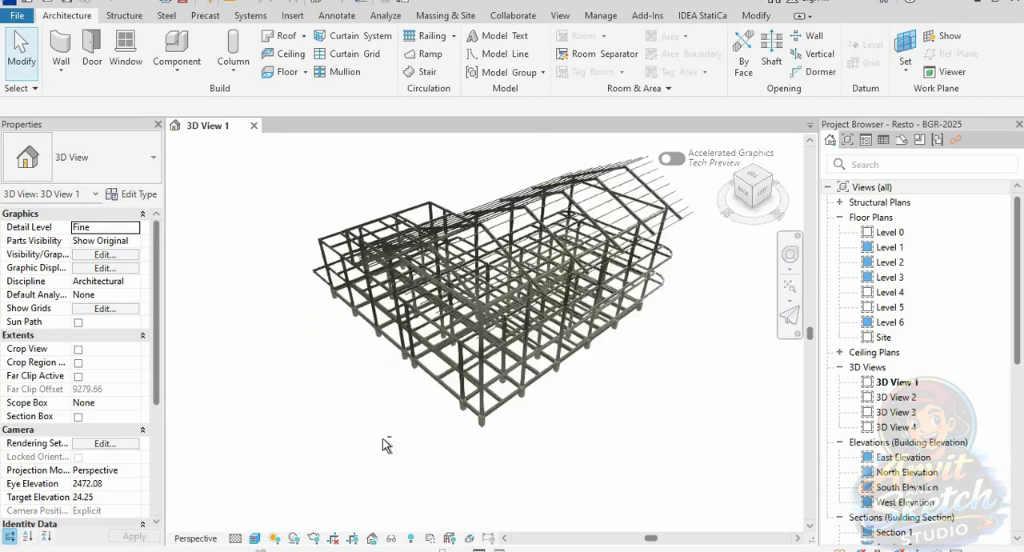
{"action": "mouse_move", "coordinate": [528, 364]}
{"action": "middle_mouse_down", "text": "shift"}
{"action": "mouse_move", "coordinate": [552, 405]}
{"action": "mouse_move", "coordinate": [396, 364]}
{"action": "mouse_move", "coordinate": [570, 444]}
{"action": "mouse_move", "coordinate": [373, 426]}
{"action": "mouse_move", "coordinate": [541, 386]}
{"action": "mouse_move", "coordinate": [542, 360]}
{"action": "mouse_move", "coordinate": [557, 406]}
{"action": "middle_mouse_up", "text": "shift"}
{"action": "scroll", "coordinate": [541, 387], "scroll_direction": "down", "scroll_amount": 1}
{"action": "scroll", "coordinate": [546, 368], "scroll_direction": "up", "scroll_amount": 3}
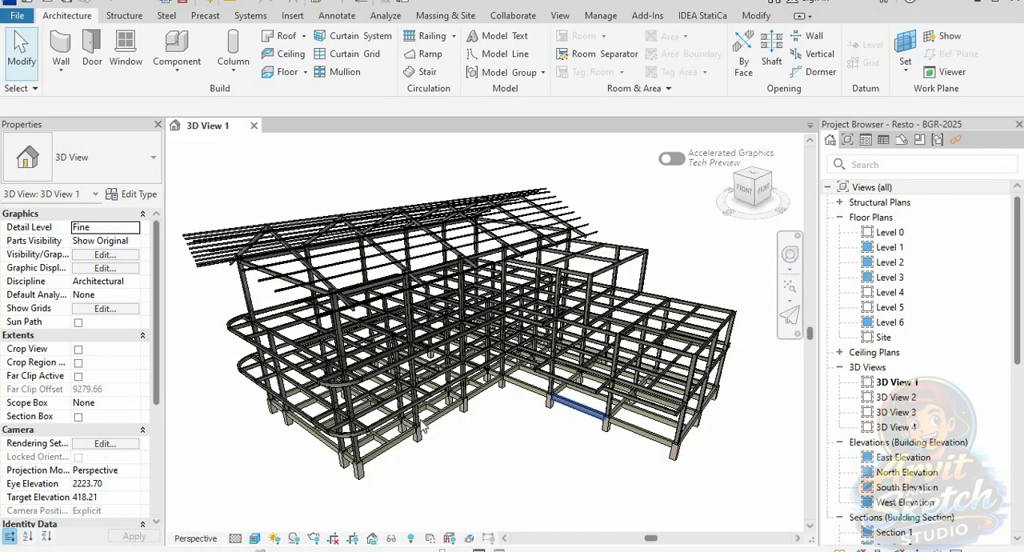
Step: Examine the frame's interior beams and column joints up close, and return to the front-right overview
{"action": "scroll", "coordinate": [423, 431], "scroll_direction": "up", "scroll_amount": 8}
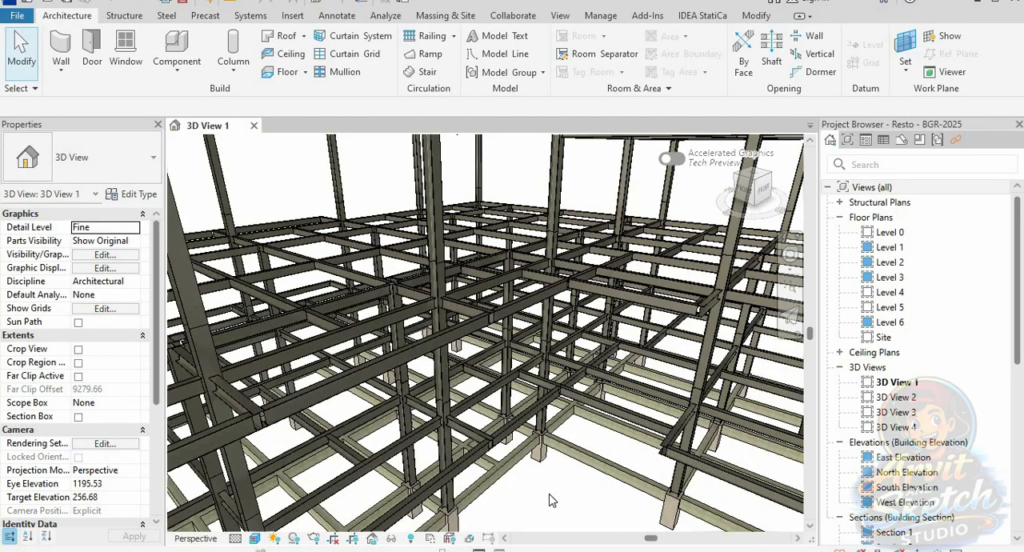
{"action": "middle_click_drag", "start_coordinate": [554, 512], "coordinate": [542, 516], "text": "shift"}
{"action": "scroll", "coordinate": [495, 283], "scroll_direction": "up", "scroll_amount": 5}
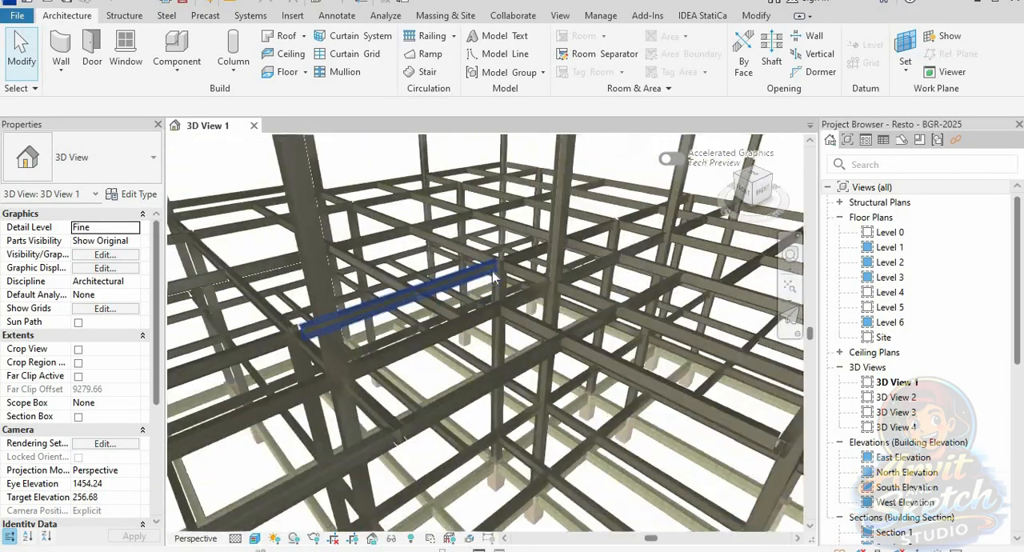
{"action": "scroll", "coordinate": [493, 286], "scroll_direction": "up", "scroll_amount": 3}
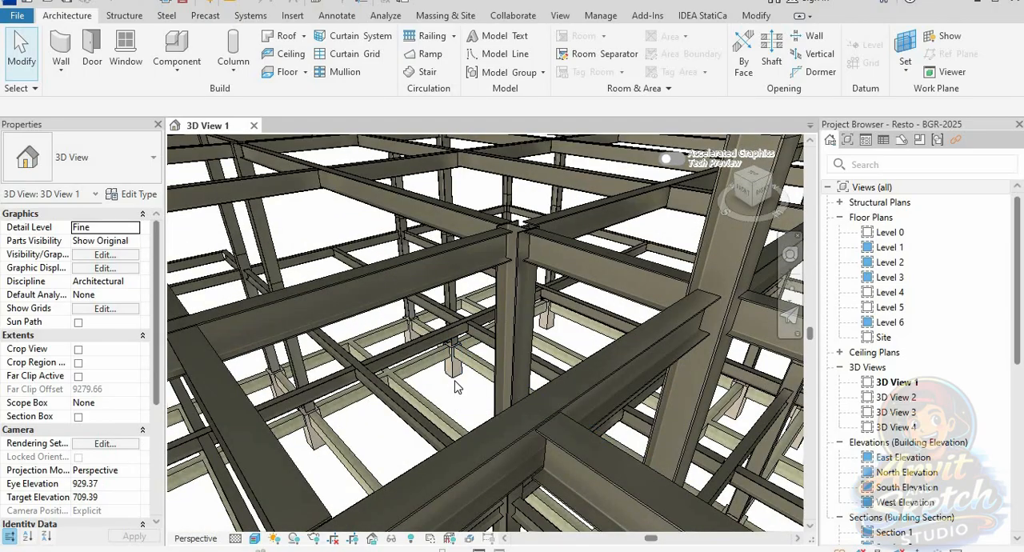
{"action": "middle_click_drag", "start_coordinate": [460, 381], "coordinate": [528, 453], "text": "shift"}
{"action": "scroll", "coordinate": [509, 317], "scroll_direction": "down", "scroll_amount": 10}
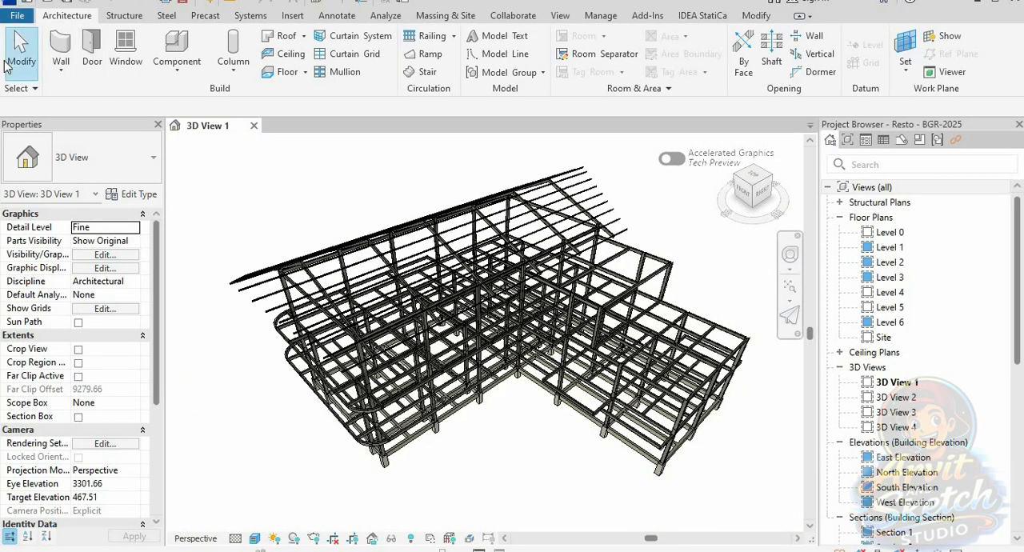
Step: Start an IFC export of the model and open the choice of its output file
{"action": "left_click", "coordinate": [18, 17]}
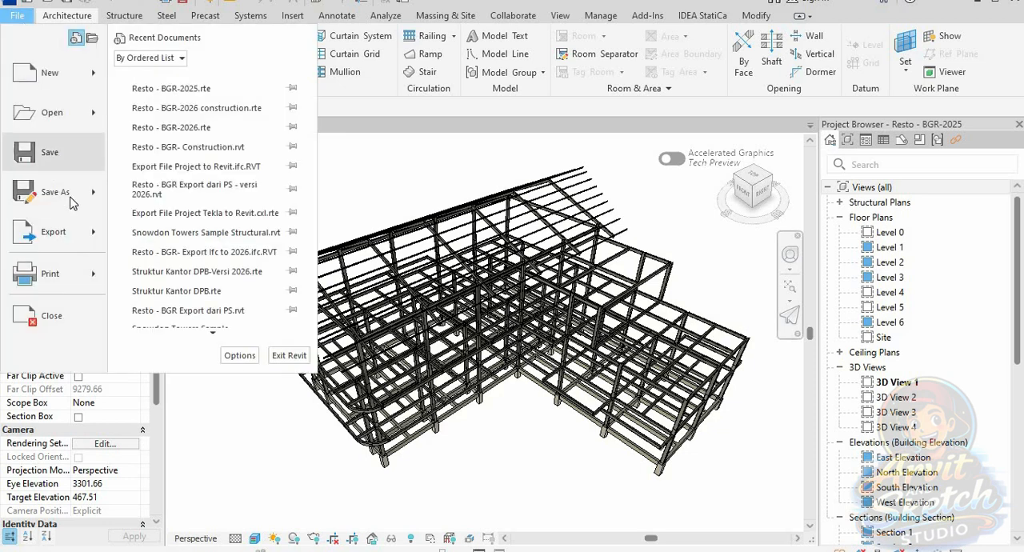
{"action": "mouse_move", "coordinate": [78, 235]}
{"action": "left_click", "coordinate": [172, 163]}
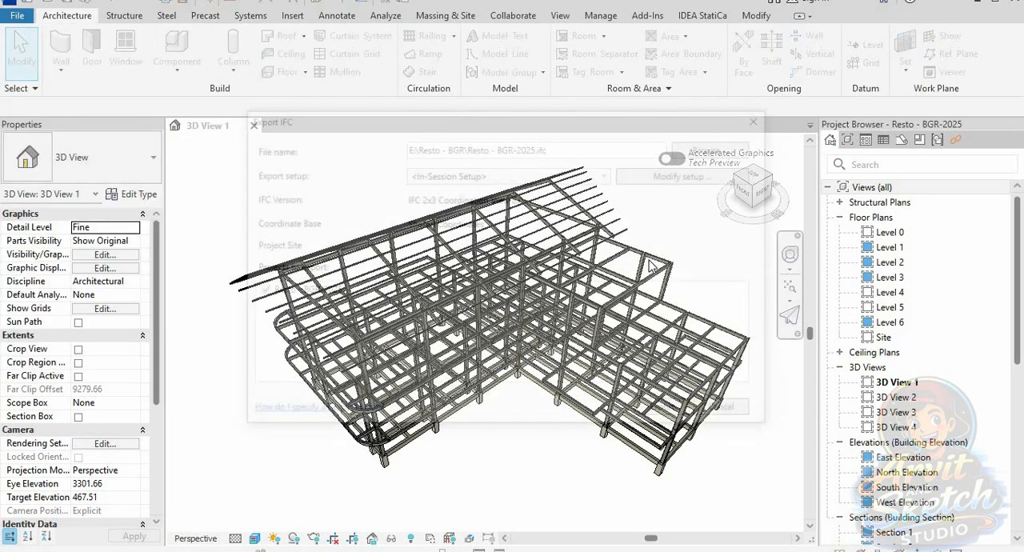
{"action": "left_click", "coordinate": [716, 147]}
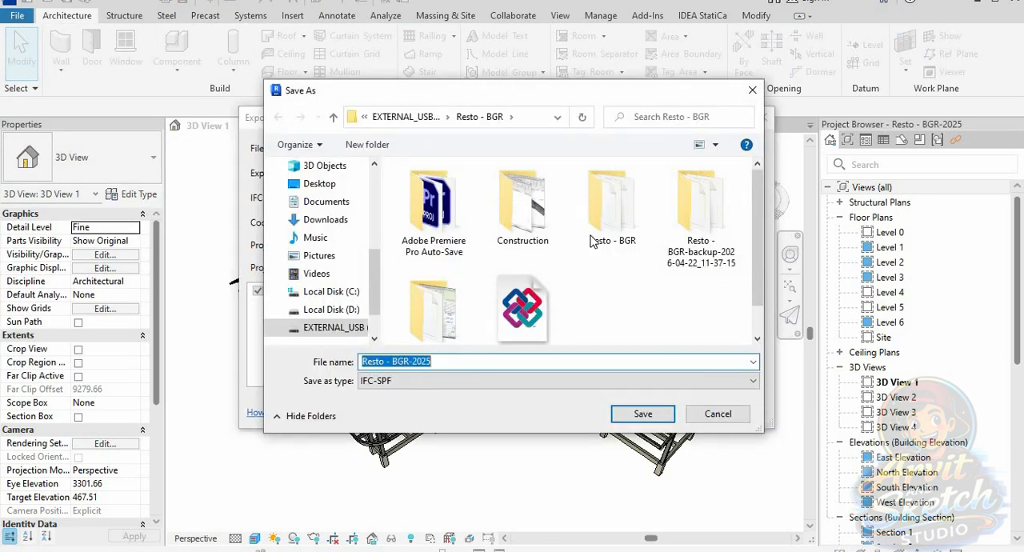
Step: Name the IFC file "Resto - Revit to Tekla Structure" in the Resto - BGR folder and export the model
{"action": "left_click", "coordinate": [528, 324]}
{"action": "left_click", "coordinate": [471, 362]}
{"action": "left_click", "coordinate": [469, 361]}
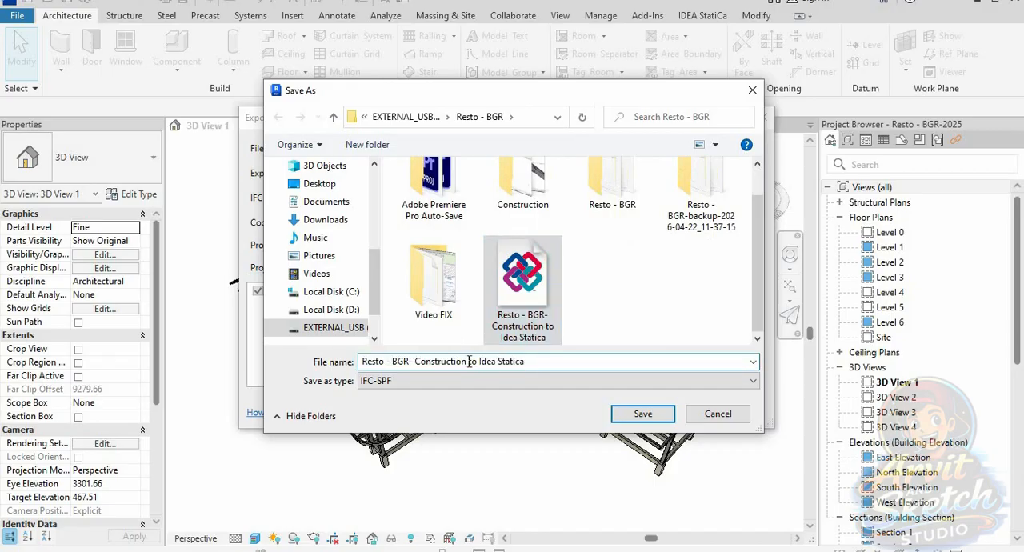
{"action": "key", "text": "BackSpace"}
{"action": "key", "text": "BackSpace"}
{"action": "key", "text": "BackSpace"}
{"action": "key", "text": "BackSpace"}
{"action": "key", "text": "BackSpace"}
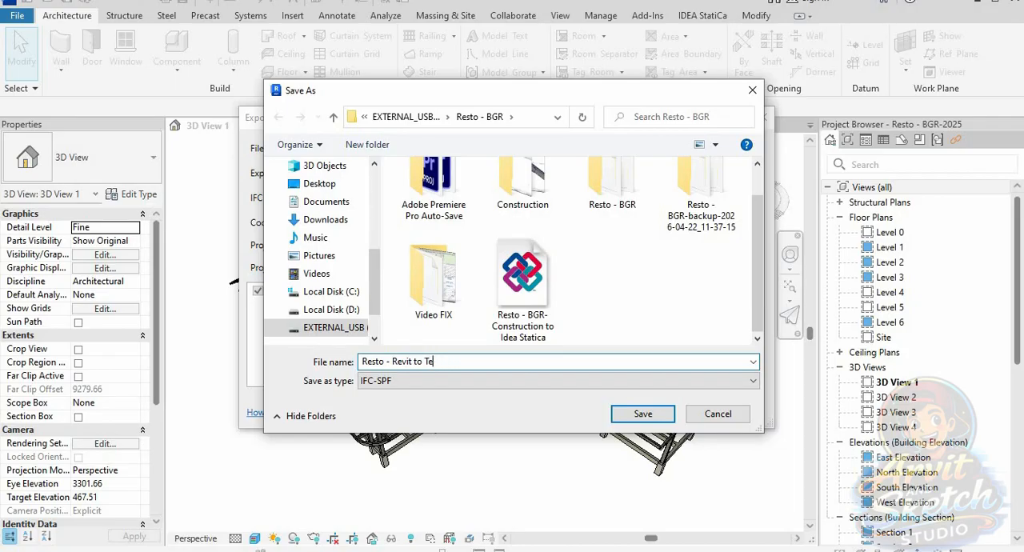
{"action": "type", "text": "tructure"}
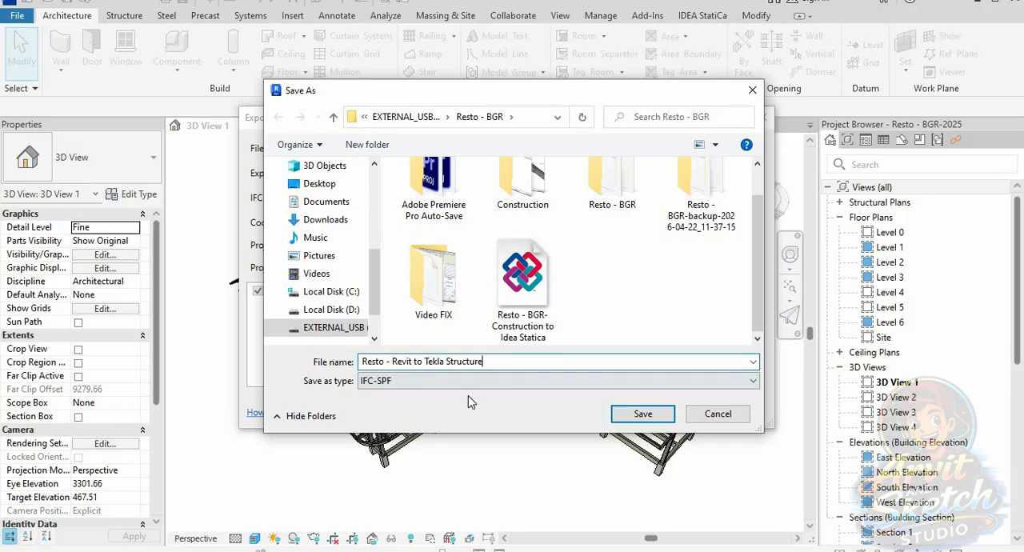
{"action": "left_click", "coordinate": [642, 413]}
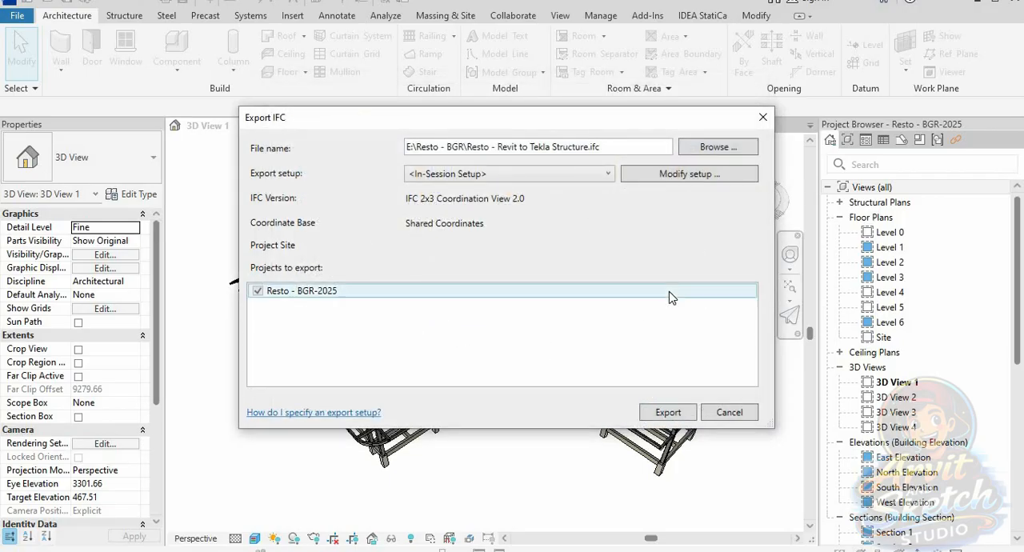
{"action": "left_click", "coordinate": [678, 413]}
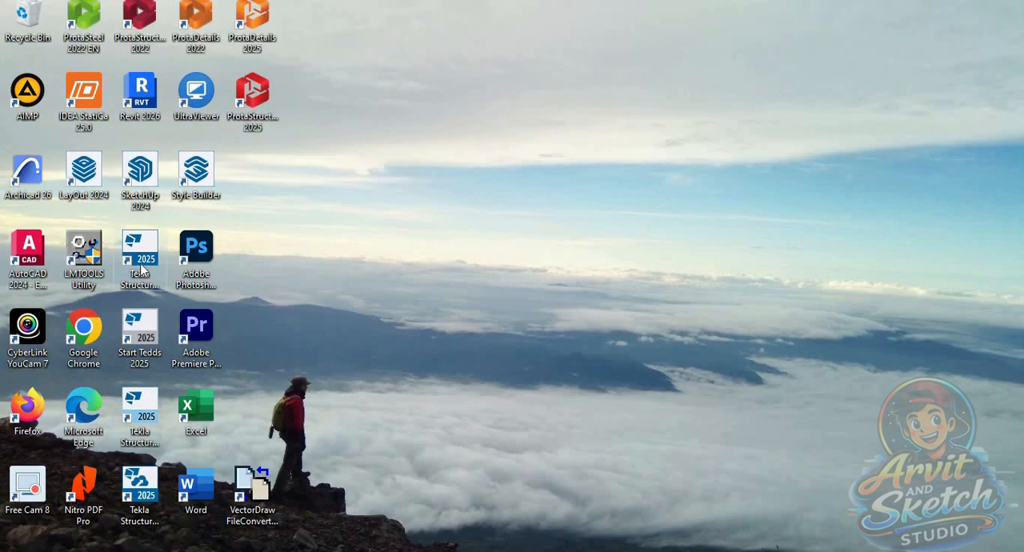
Step: Launch Tekla Structures 2025 and start a new model named "Resto - BGR"
{"action": "double_click", "coordinate": [144, 265]}
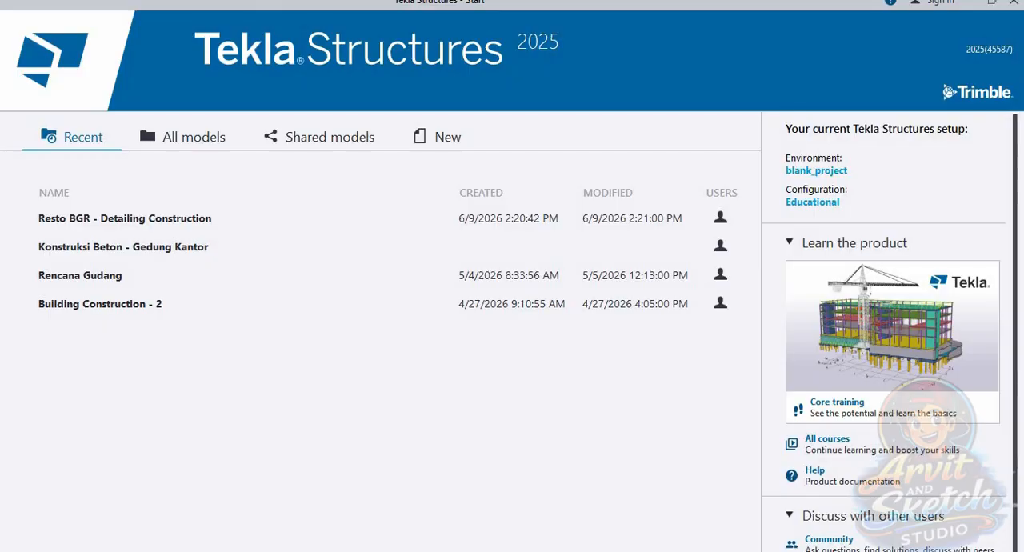
{"action": "left_click", "coordinate": [431, 136]}
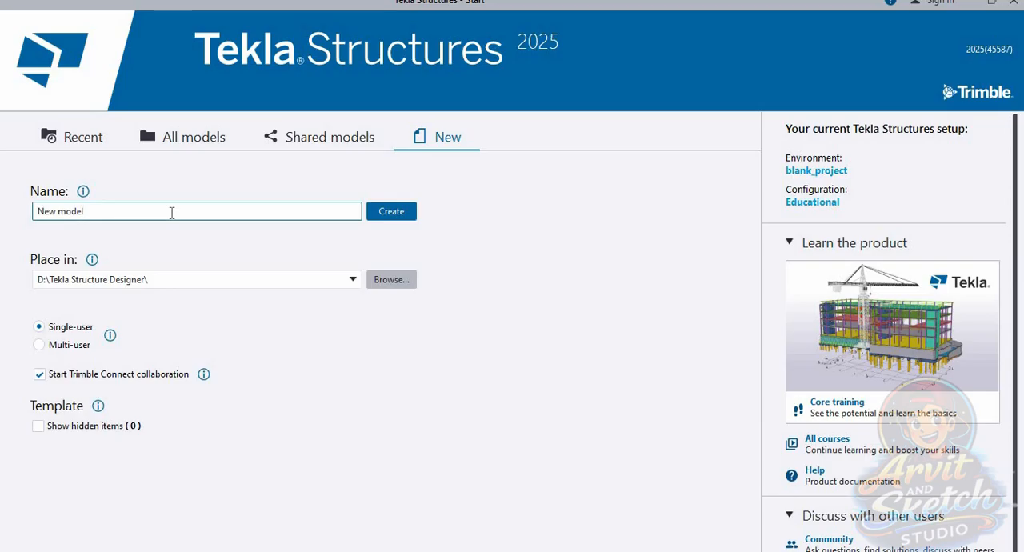
{"action": "left_click_drag", "start_coordinate": [85, 211], "coordinate": [30, 212]}
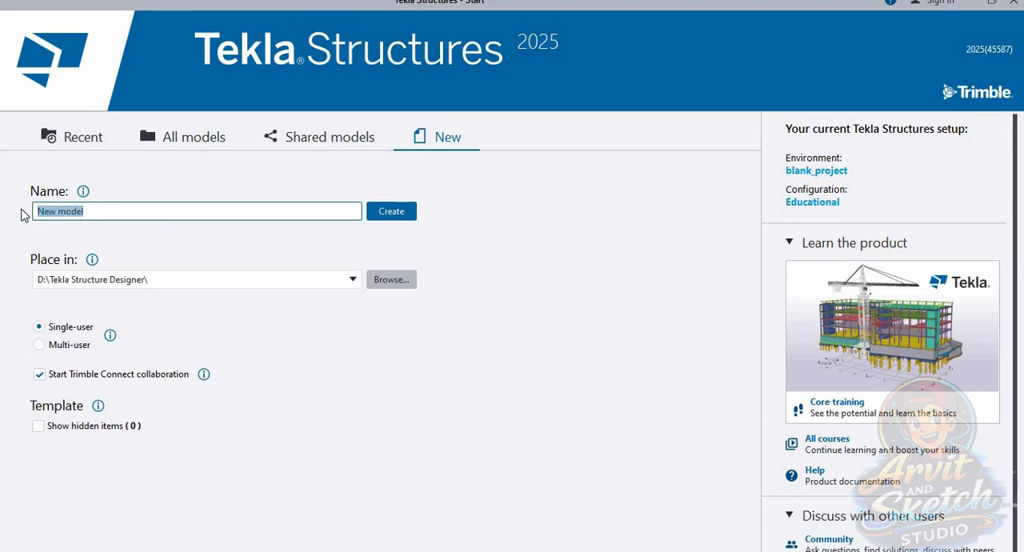
{"action": "type", "text": "Resto - BGR"}
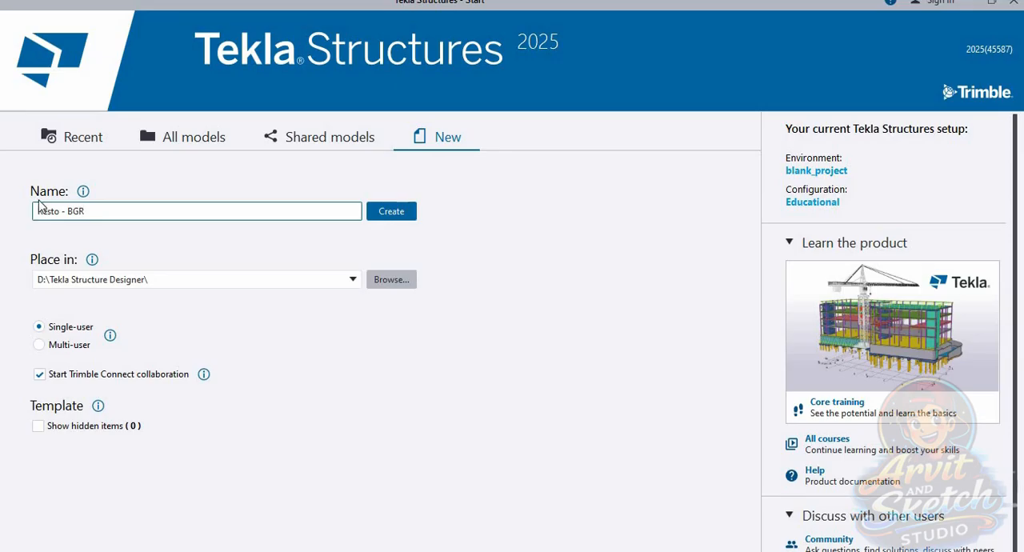
Step: Place the new model on drive E: under the name "Resto - BGR ( Detailing )" and create it
{"action": "left_click", "coordinate": [375, 283]}
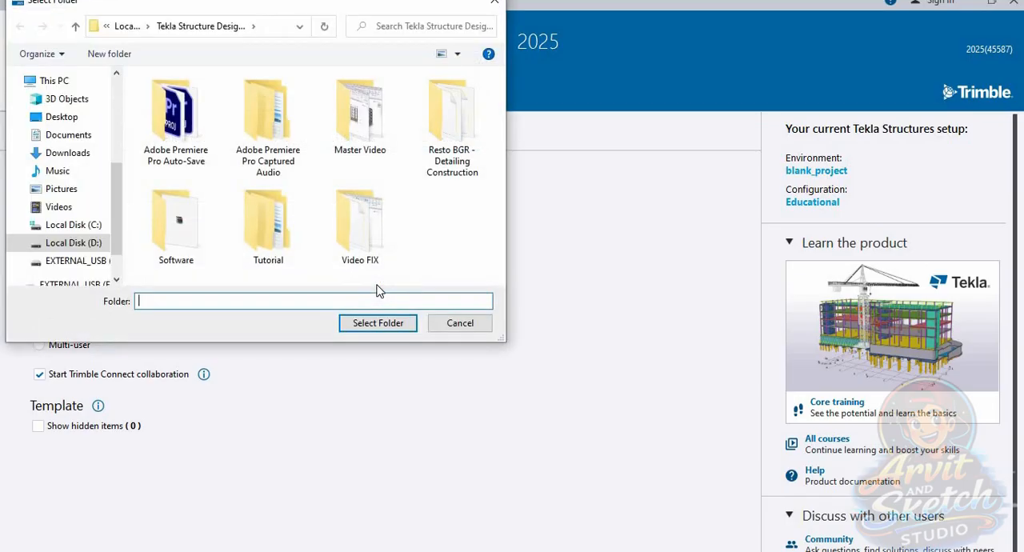
{"action": "left_click", "coordinate": [94, 244]}
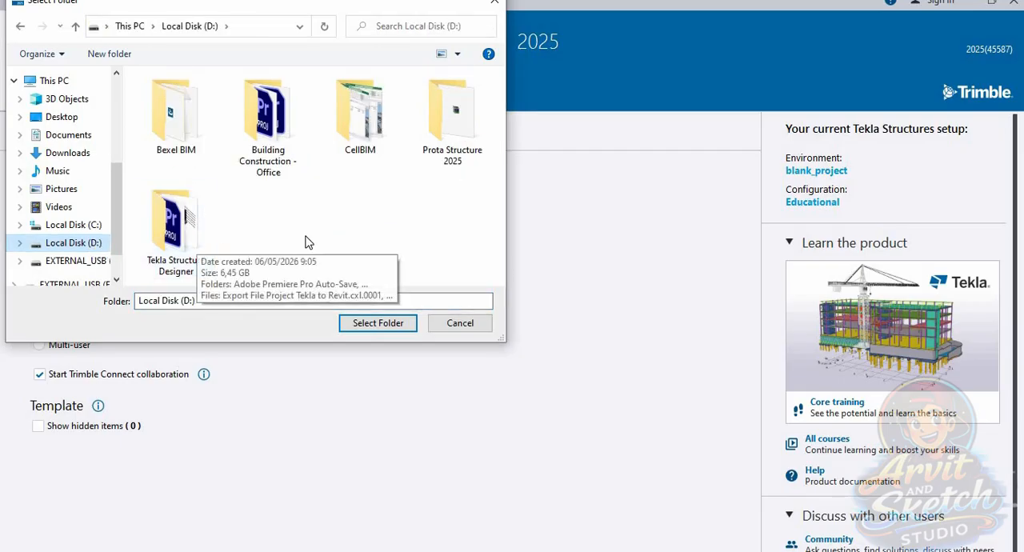
{"action": "left_click", "coordinate": [386, 325]}
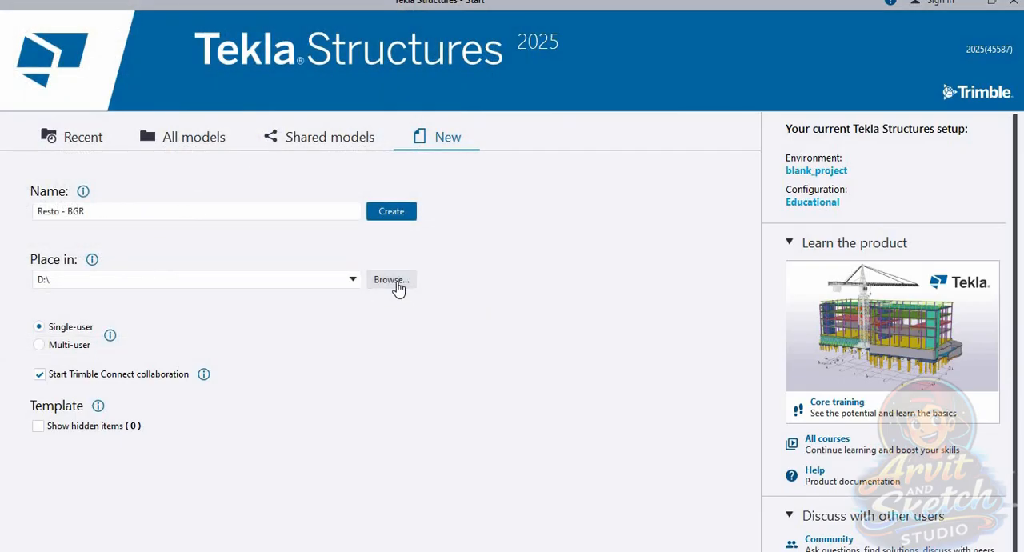
{"action": "left_click", "coordinate": [402, 217]}
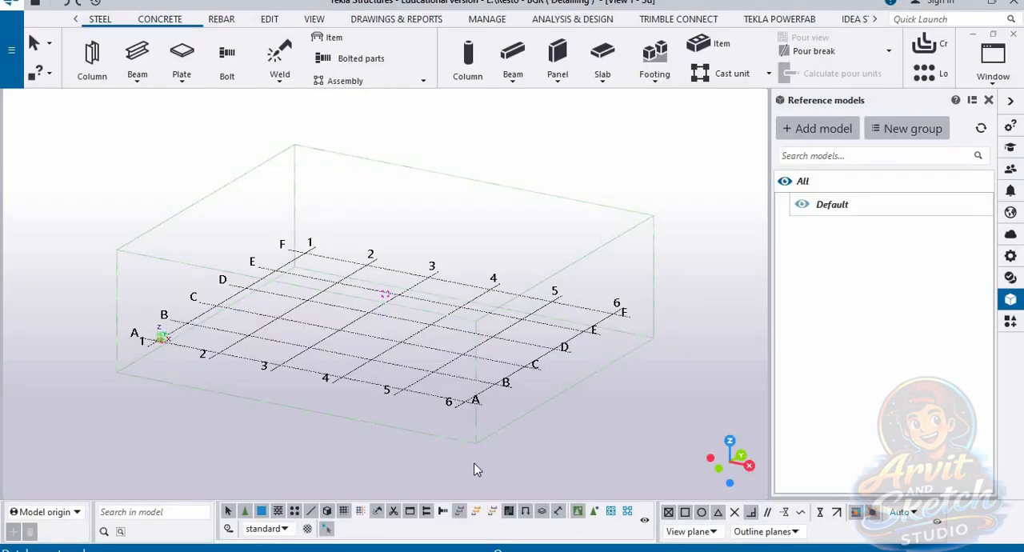
Step: Add "Resto - Revit to Tekla Structure" from the Resto - BGR folder as a reference model and expand the work area to include it
{"action": "left_click", "coordinate": [824, 129]}
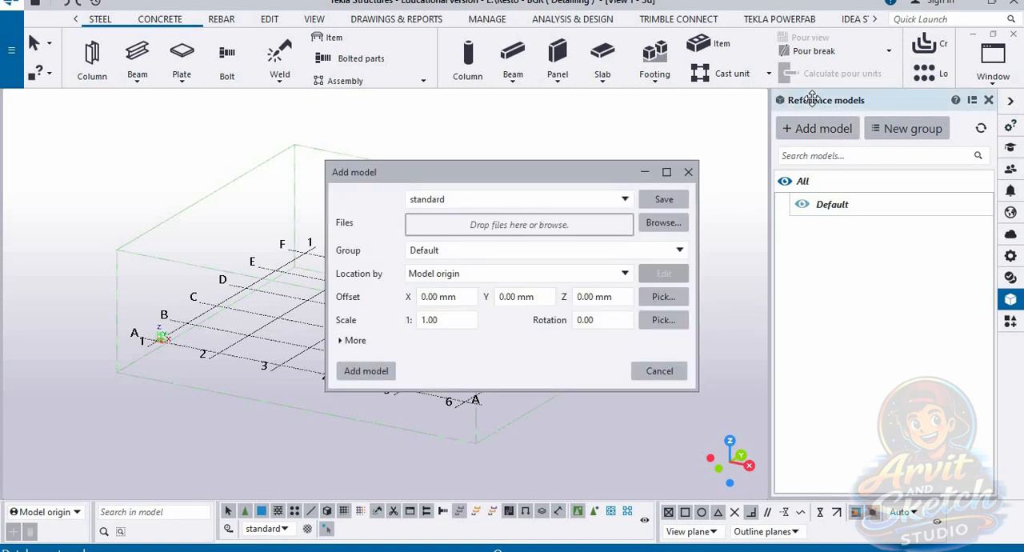
{"action": "left_click", "coordinate": [661, 223]}
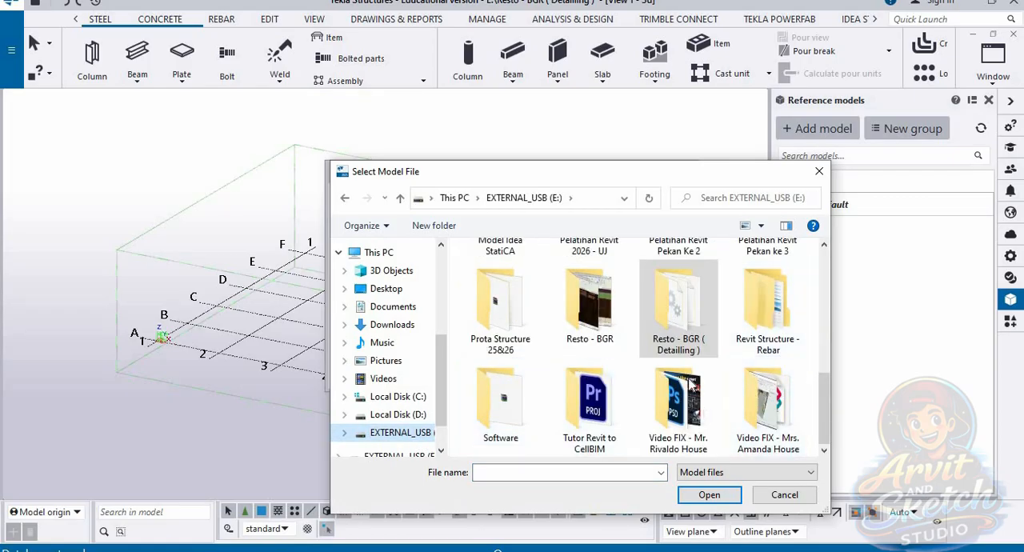
{"action": "double_click", "coordinate": [677, 324]}
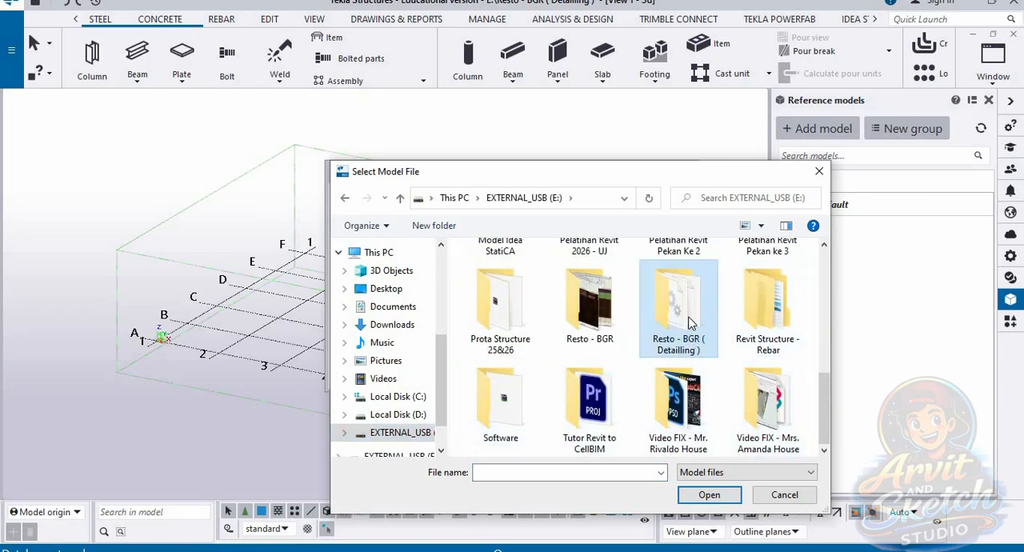
{"action": "left_click", "coordinate": [400, 198]}
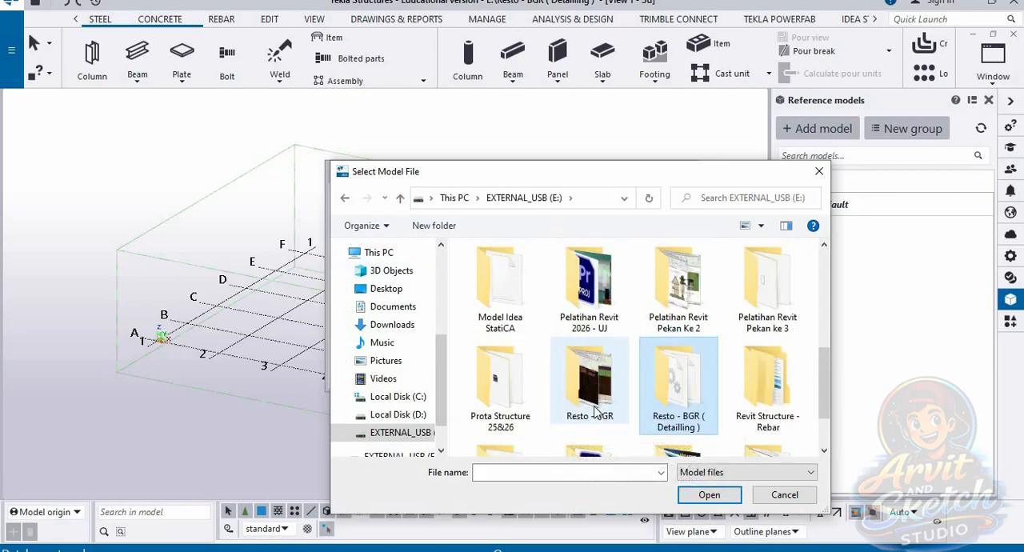
{"action": "double_click", "coordinate": [590, 304]}
{"action": "left_click", "coordinate": [691, 442]}
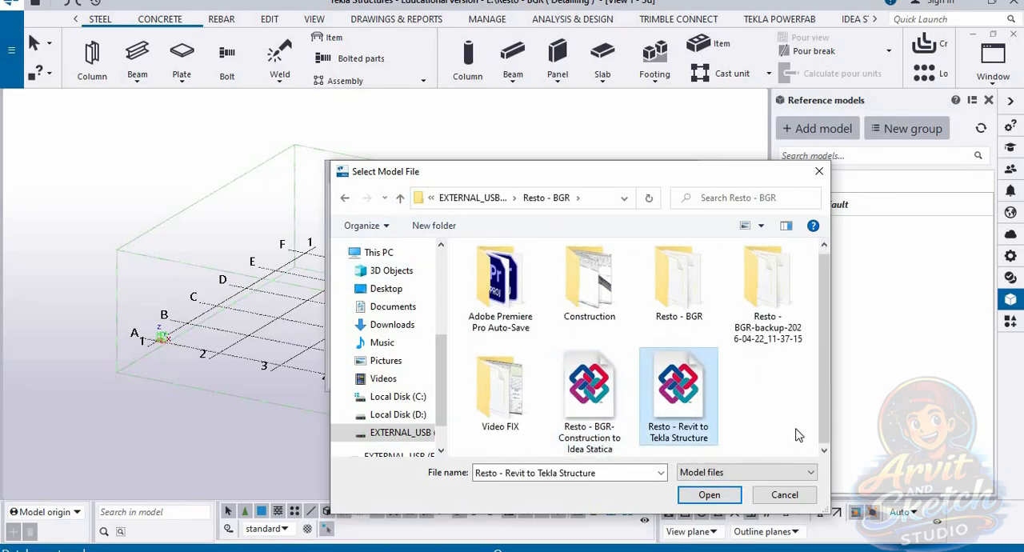
{"action": "left_click", "coordinate": [731, 495]}
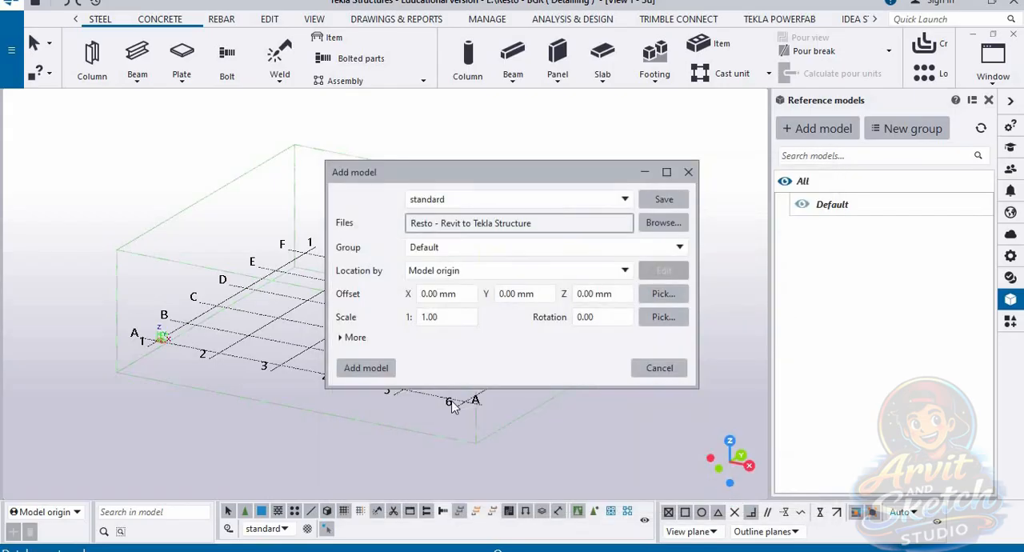
{"action": "left_click", "coordinate": [378, 371]}
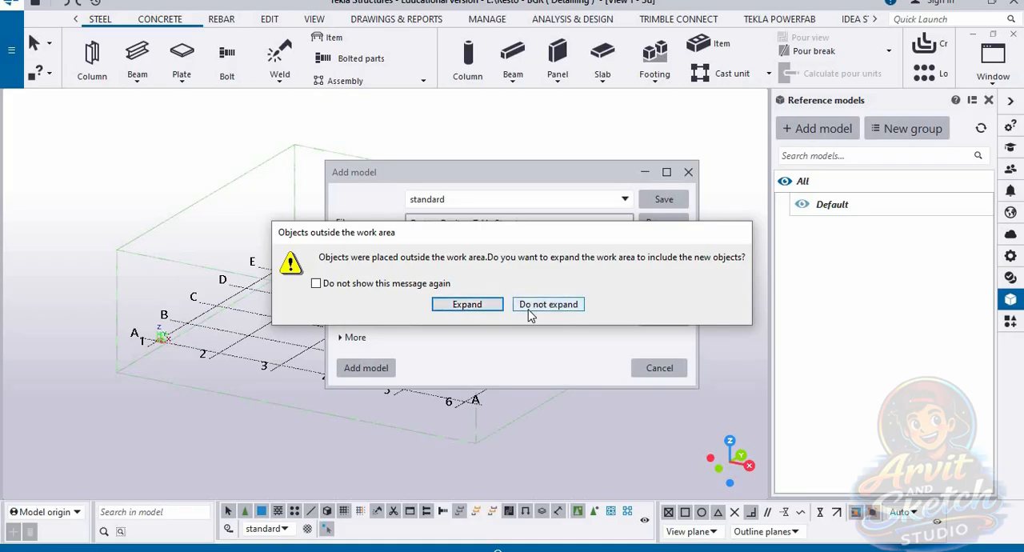
{"action": "left_click", "coordinate": [483, 312]}
Step: Select the whole IFC reference model and convert its IFC objects into native objects
{"action": "scroll", "coordinate": [490, 319], "scroll_direction": "down", "scroll_amount": 3}
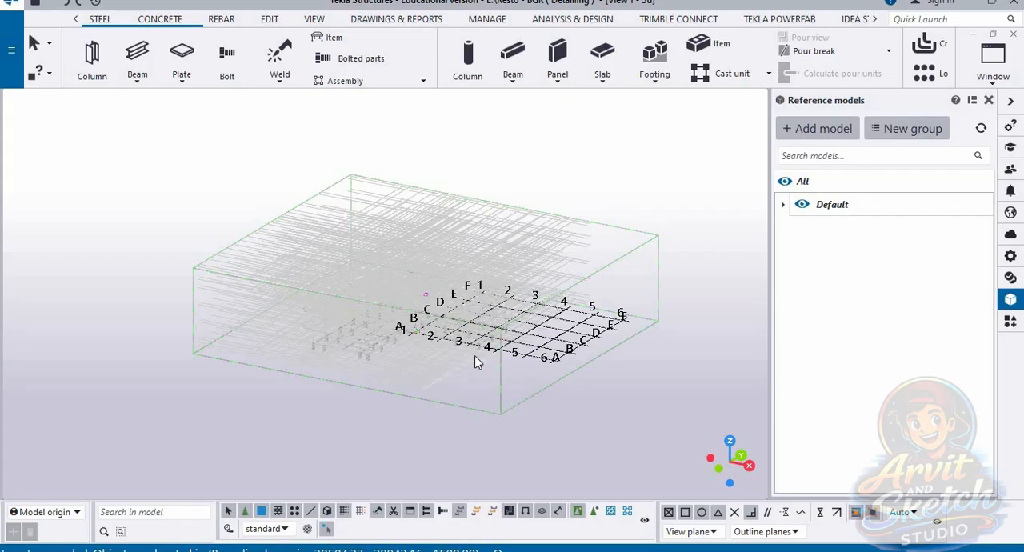
{"action": "middle_click_drag", "start_coordinate": [478, 356], "coordinate": [477, 375], "text": "ctrl"}
{"action": "scroll", "coordinate": [394, 300], "scroll_direction": "up", "scroll_amount": 5}
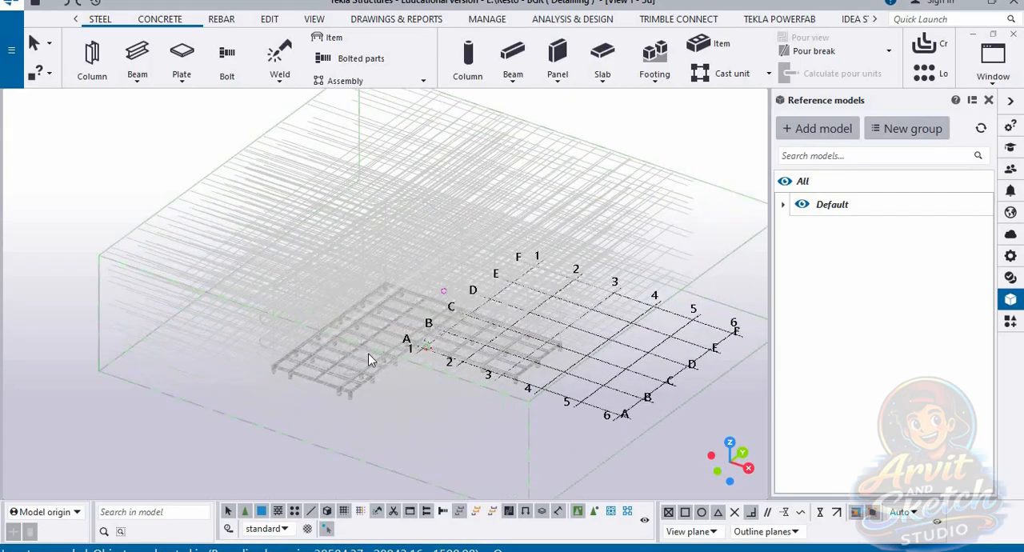
{"action": "scroll", "coordinate": [499, 251], "scroll_direction": "down", "scroll_amount": 2}
{"action": "scroll", "coordinate": [533, 185], "scroll_direction": "up", "scroll_amount": 2}
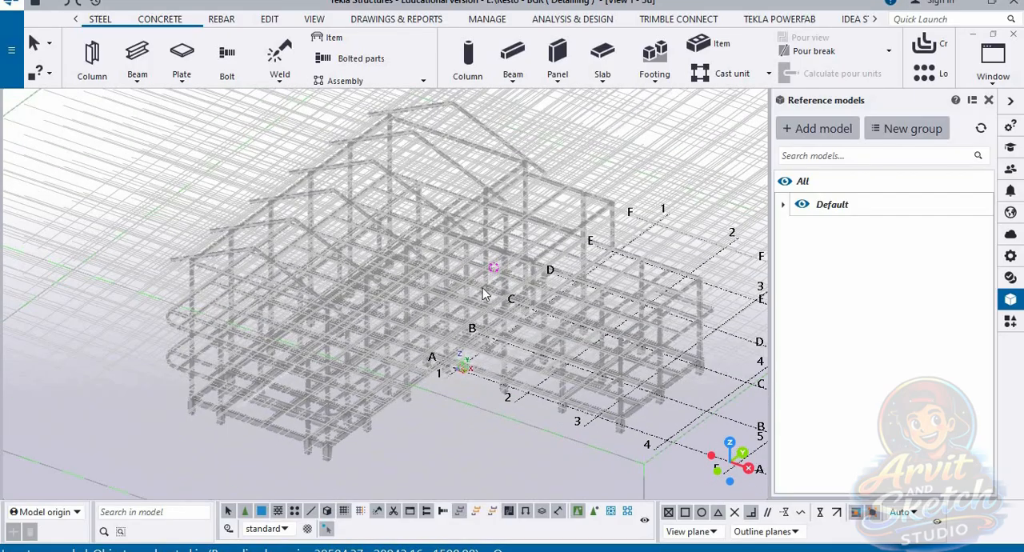
{"action": "scroll", "coordinate": [483, 290], "scroll_direction": "down", "scroll_amount": 1}
{"action": "scroll", "coordinate": [707, 254], "scroll_direction": "up", "scroll_amount": 2}
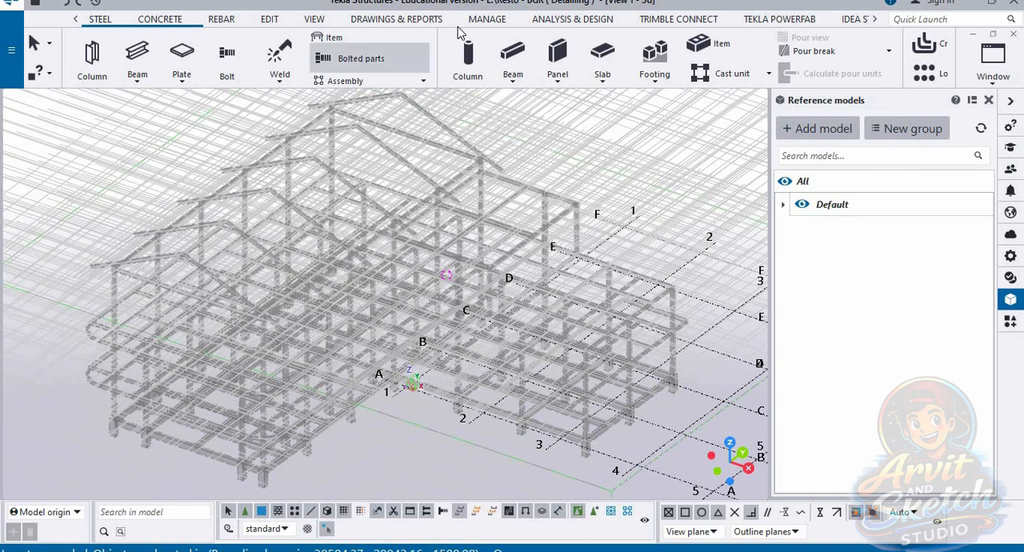
{"action": "left_click", "coordinate": [486, 20]}
{"action": "left_click", "coordinate": [376, 47]}
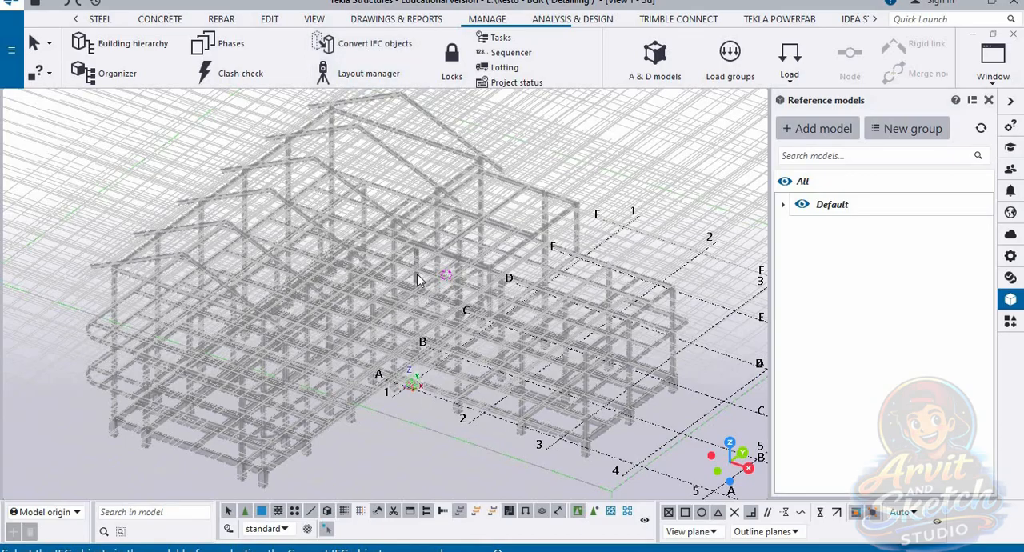
{"action": "scroll", "coordinate": [416, 278], "scroll_direction": "down", "scroll_amount": 3}
{"action": "left_click", "coordinate": [336, 242]}
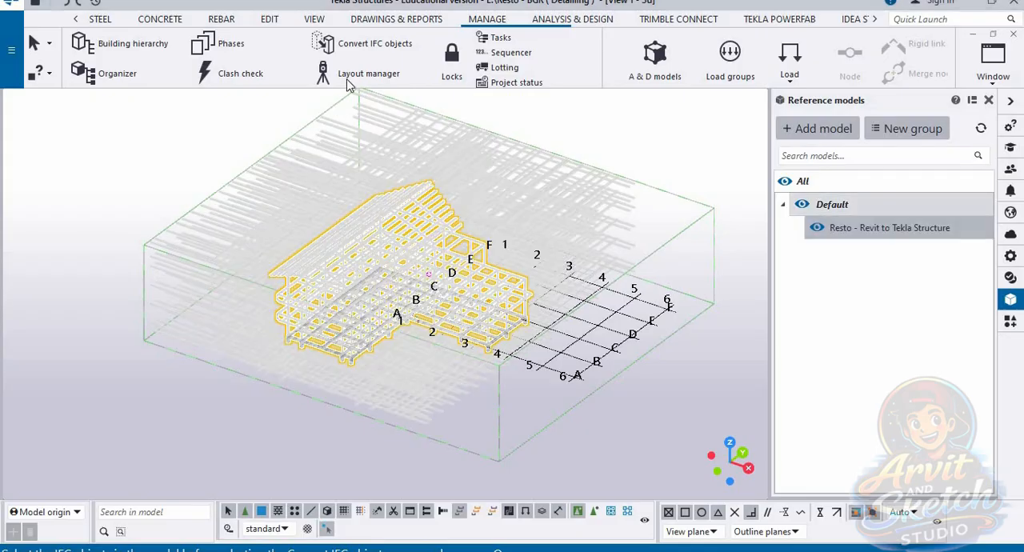
{"action": "left_click", "coordinate": [369, 41]}
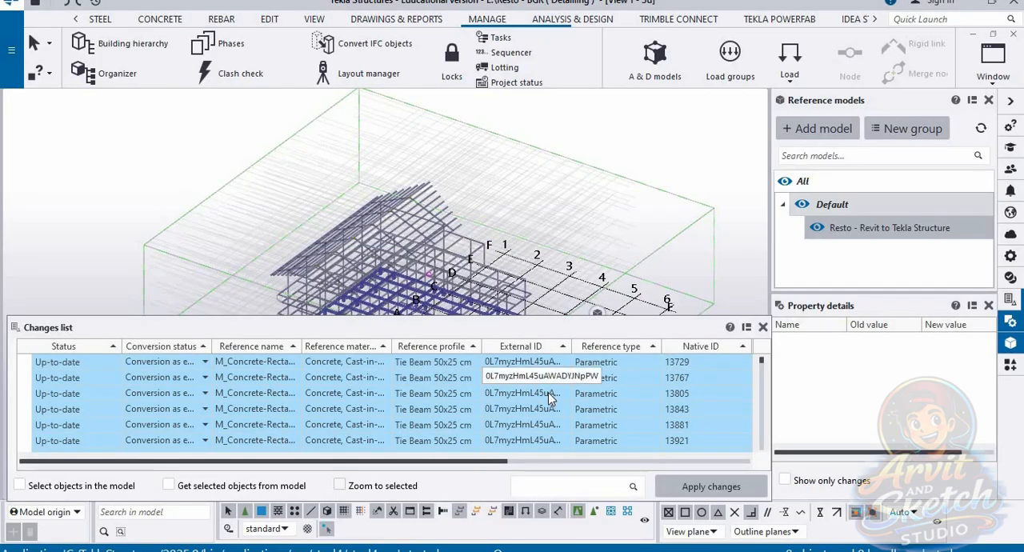
Step: Check the property details of the first converted tie beams in the changes list and close the list
{"action": "left_click", "coordinate": [58, 364]}
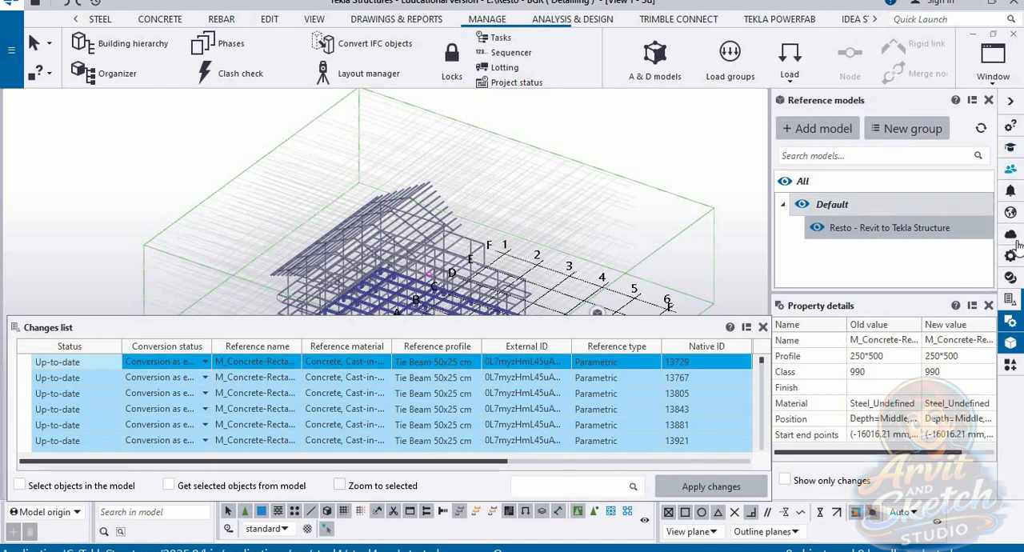
{"action": "left_click", "coordinate": [1010, 255]}
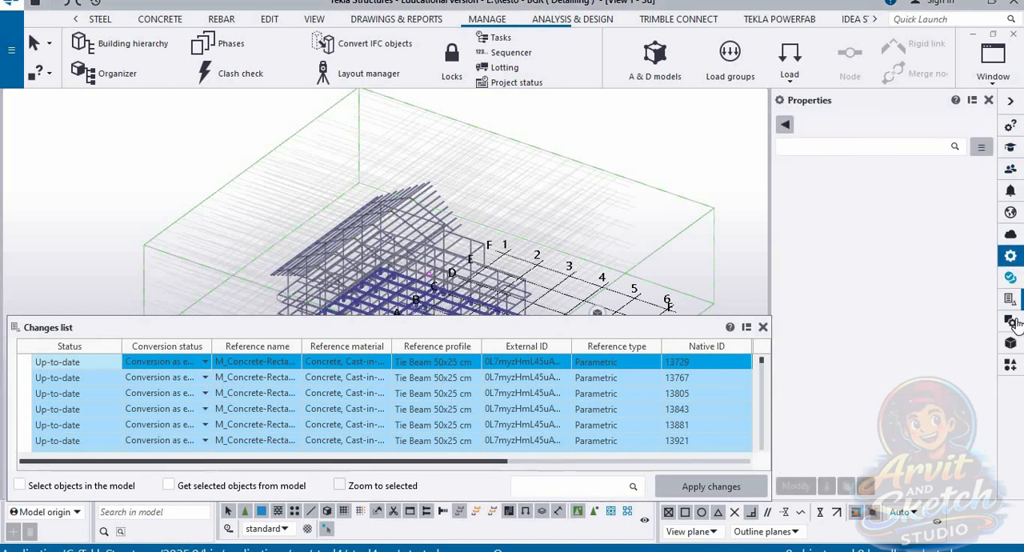
{"action": "left_click", "coordinate": [1010, 343]}
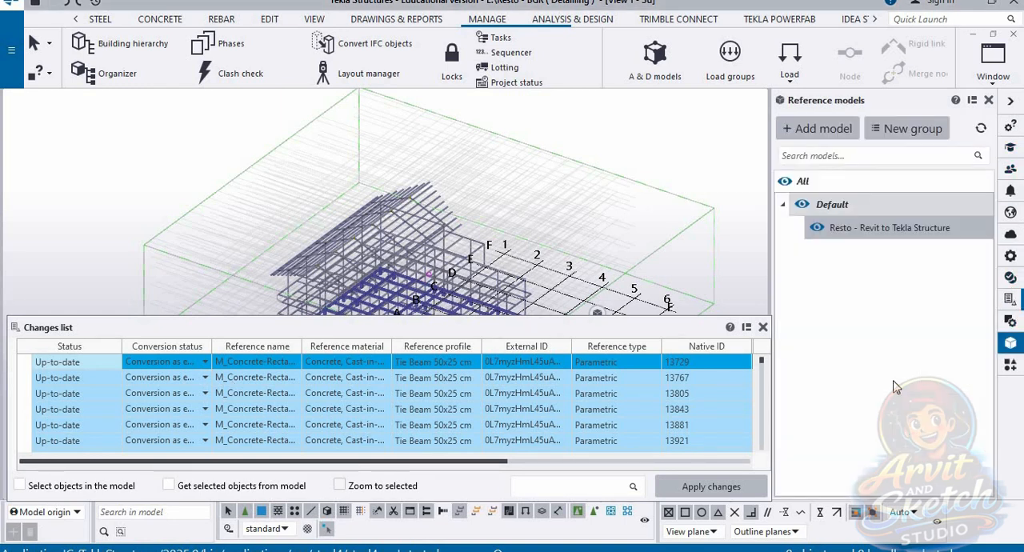
{"action": "left_click", "coordinate": [96, 379]}
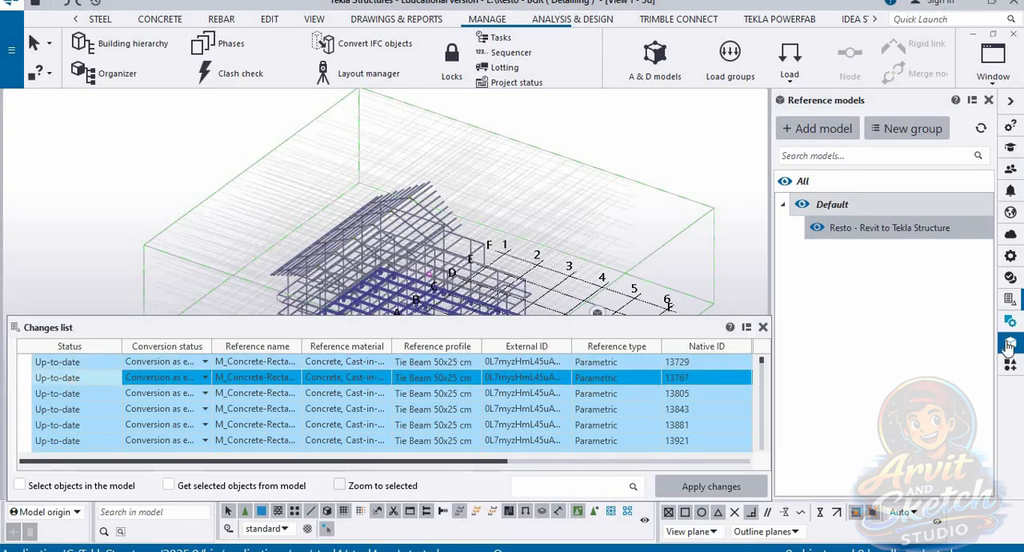
{"action": "left_click", "coordinate": [762, 327]}
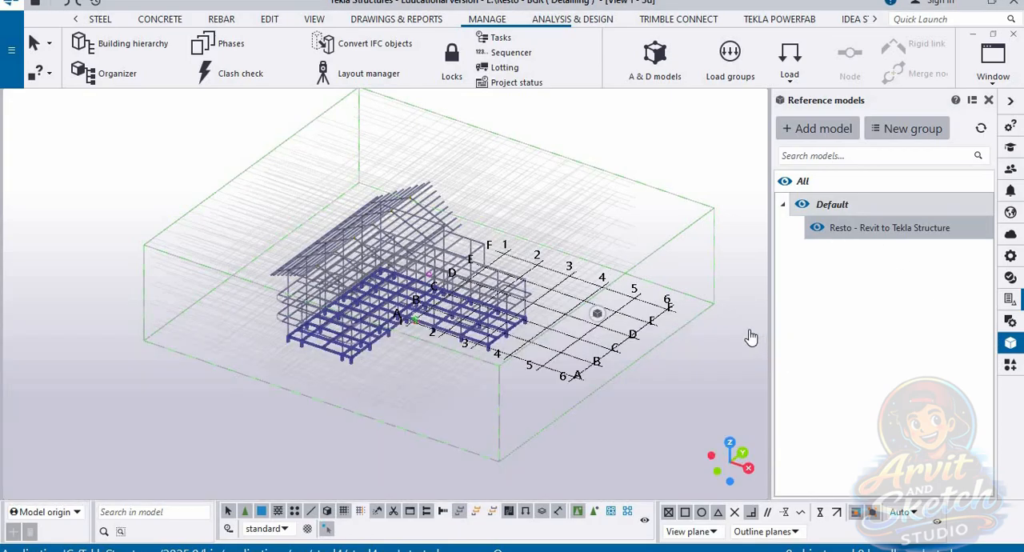
Step: Examine the converted frame against the reference model, up close at the corner footings and as a whole
{"action": "scroll", "coordinate": [390, 244], "scroll_direction": "up", "scroll_amount": 3}
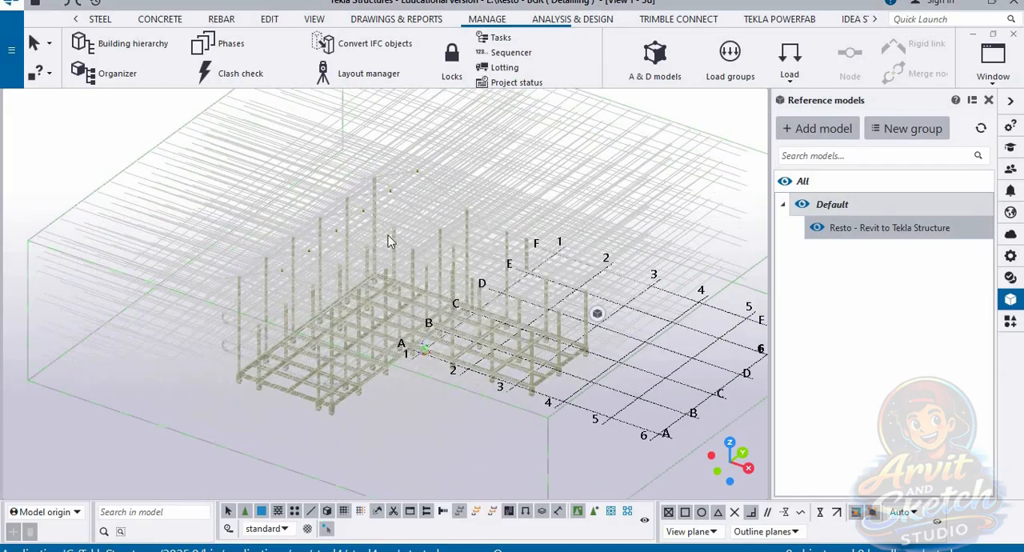
{"action": "scroll", "coordinate": [380, 448], "scroll_direction": "up", "scroll_amount": 2}
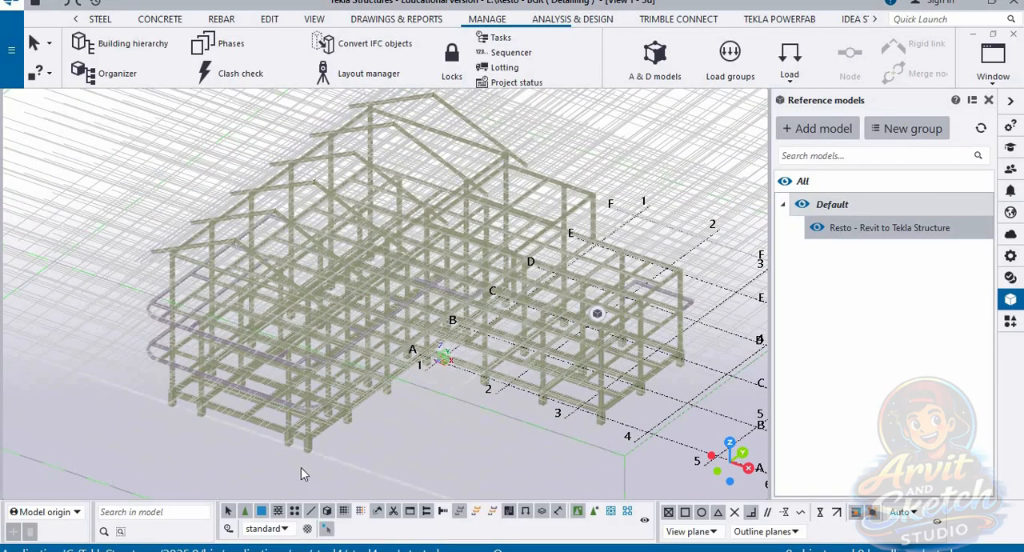
{"action": "scroll", "coordinate": [299, 478], "scroll_direction": "up", "scroll_amount": 5}
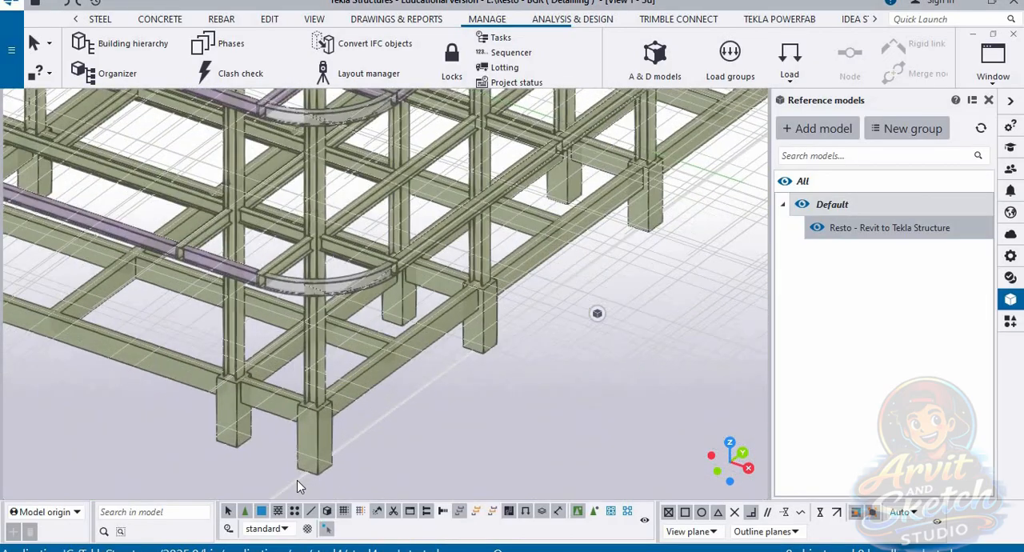
{"action": "key", "text": "ctrl+a"}
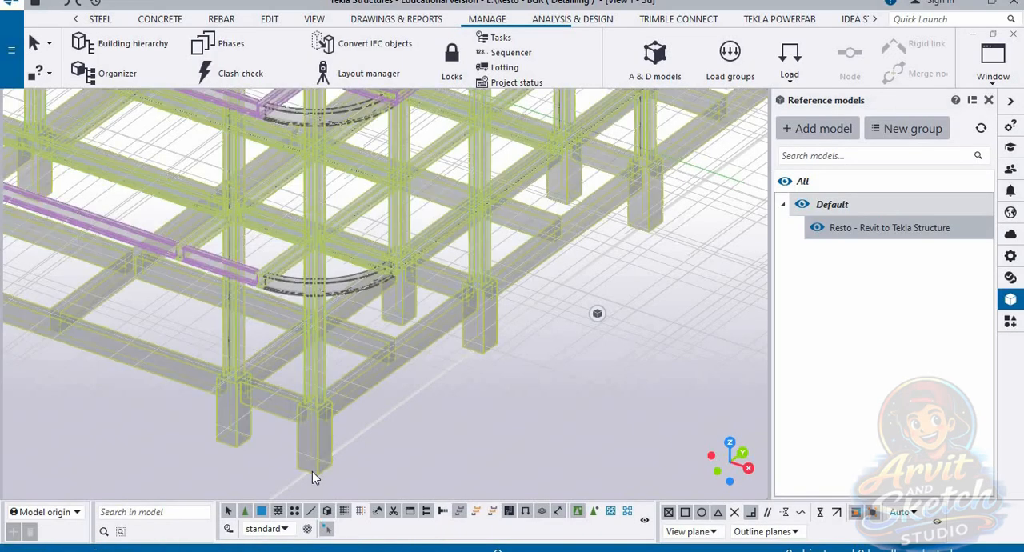
{"action": "scroll", "coordinate": [312, 476], "scroll_direction": "down", "scroll_amount": 3}
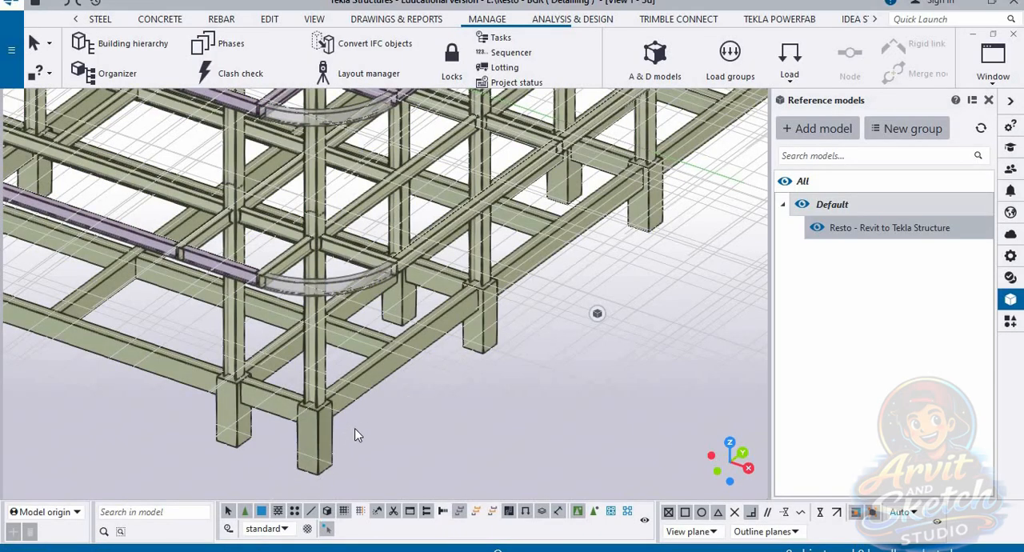
{"action": "scroll", "coordinate": [403, 436], "scroll_direction": "down", "scroll_amount": 1}
{"action": "scroll", "coordinate": [403, 430], "scroll_direction": "down", "scroll_amount": 5}
{"action": "scroll", "coordinate": [574, 289], "scroll_direction": "down", "scroll_amount": 2}
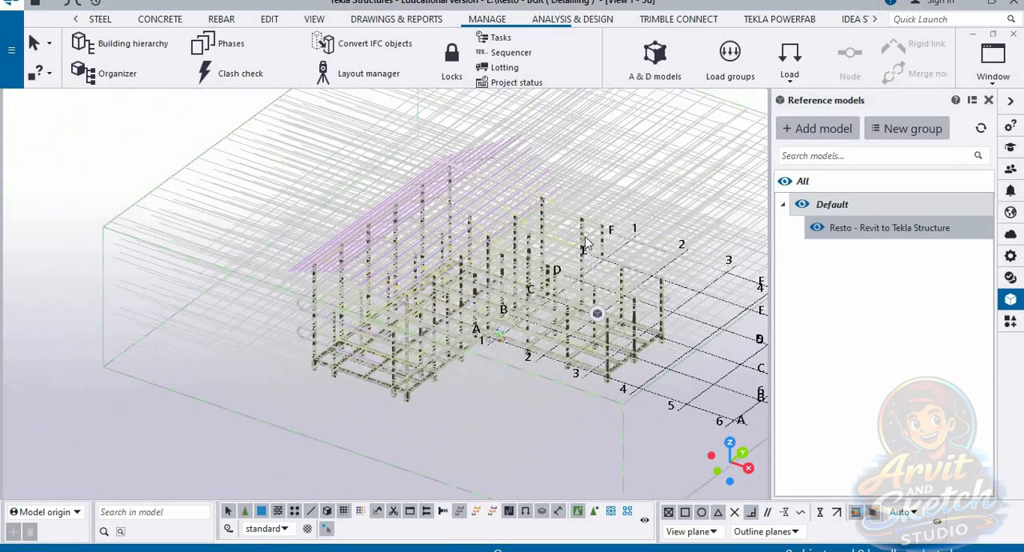
{"action": "scroll", "coordinate": [603, 263], "scroll_direction": "up", "scroll_amount": 1}
{"action": "scroll", "coordinate": [577, 332], "scroll_direction": "up", "scroll_amount": 1}
{"action": "scroll", "coordinate": [606, 155], "scroll_direction": "up", "scroll_amount": 1}
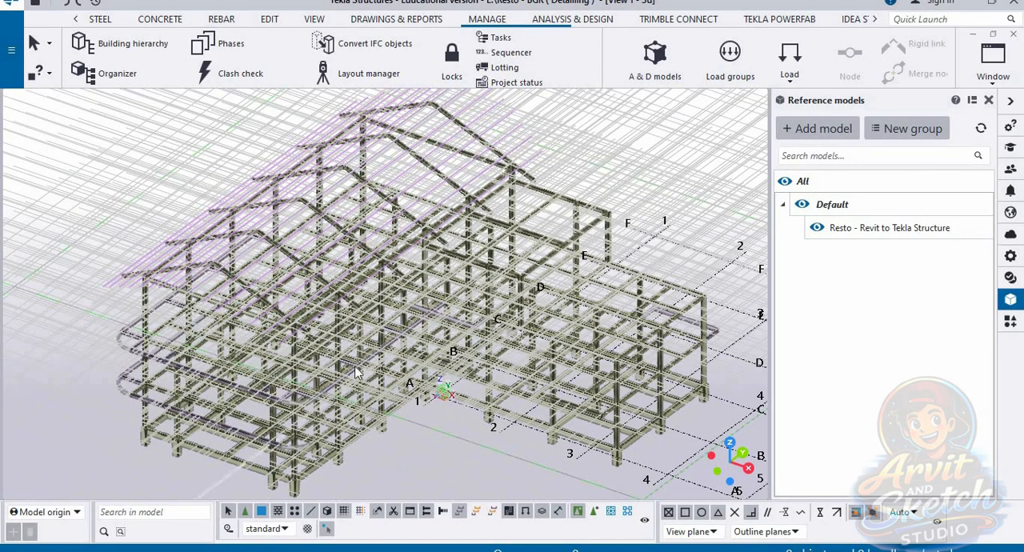
Step: Delete the IFC reference model so that only the converted native objects remain
{"action": "scroll", "coordinate": [372, 367], "scroll_direction": "down", "scroll_amount": 1}
{"action": "scroll", "coordinate": [373, 367], "scroll_direction": "down", "scroll_amount": 1}
{"action": "left_click", "coordinate": [549, 146]}
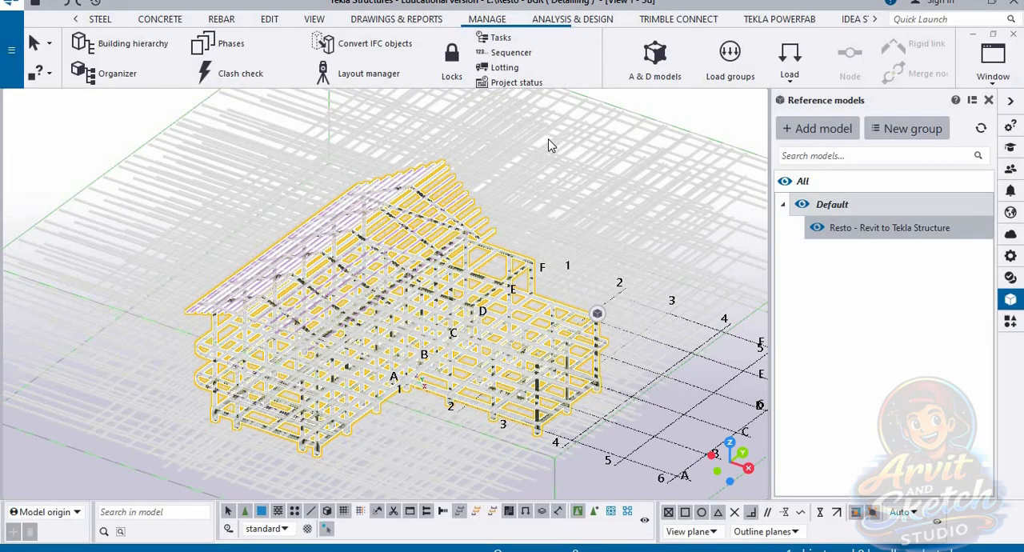
{"action": "key", "text": "Delete"}
{"action": "left_click", "coordinate": [470, 301]}
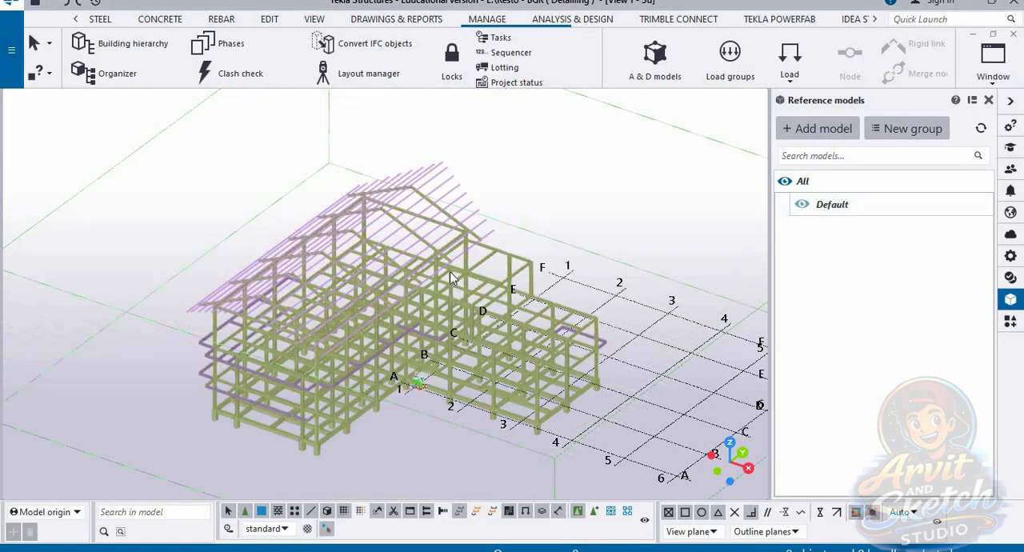
Step: Examine the properties of the converted corner column, the adjoining tie beam and the neighbouring pedestal
{"action": "scroll", "coordinate": [450, 278], "scroll_direction": "down", "scroll_amount": 2}
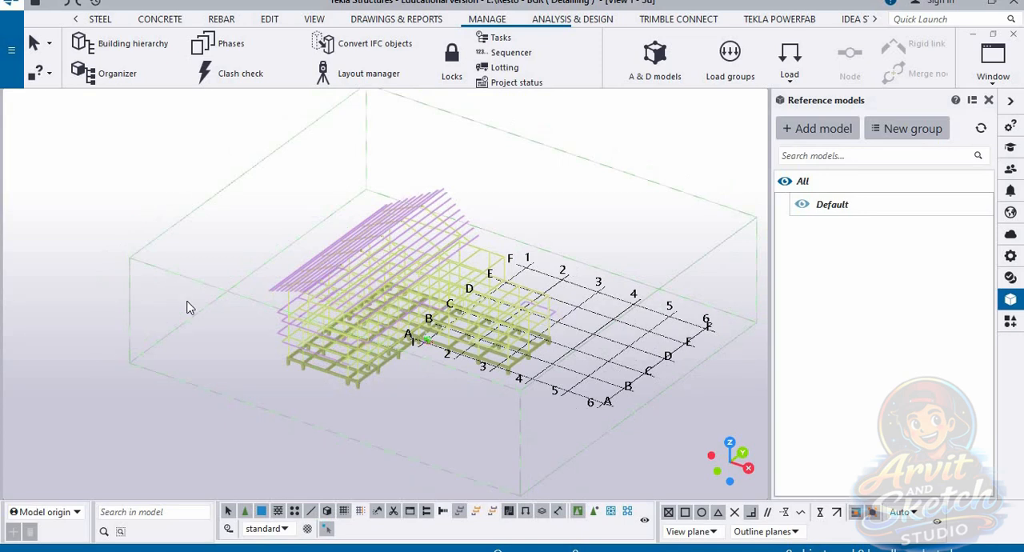
{"action": "scroll", "coordinate": [344, 393], "scroll_direction": "up", "scroll_amount": 6}
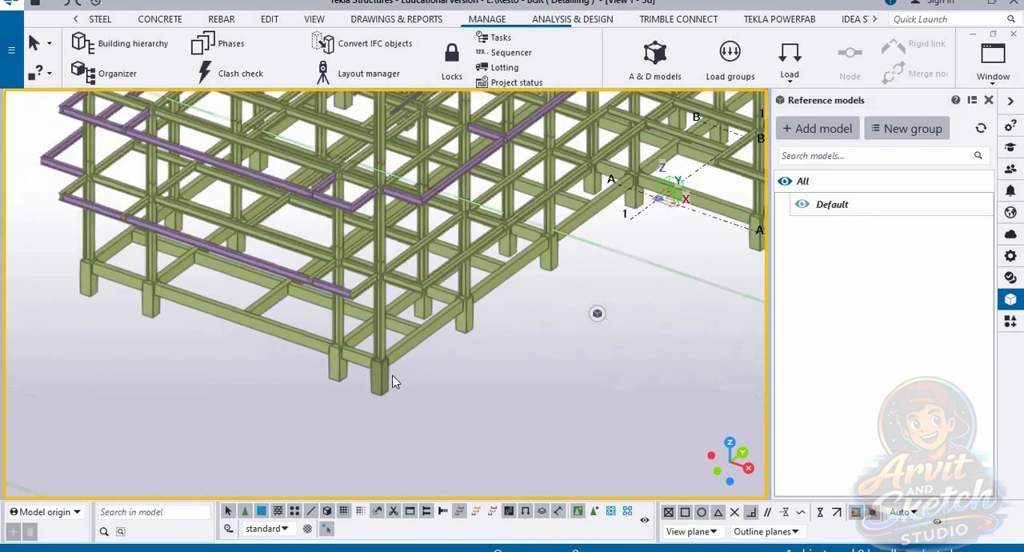
{"action": "scroll", "coordinate": [392, 382], "scroll_direction": "up", "scroll_amount": 5}
{"action": "left_click", "coordinate": [376, 291]}
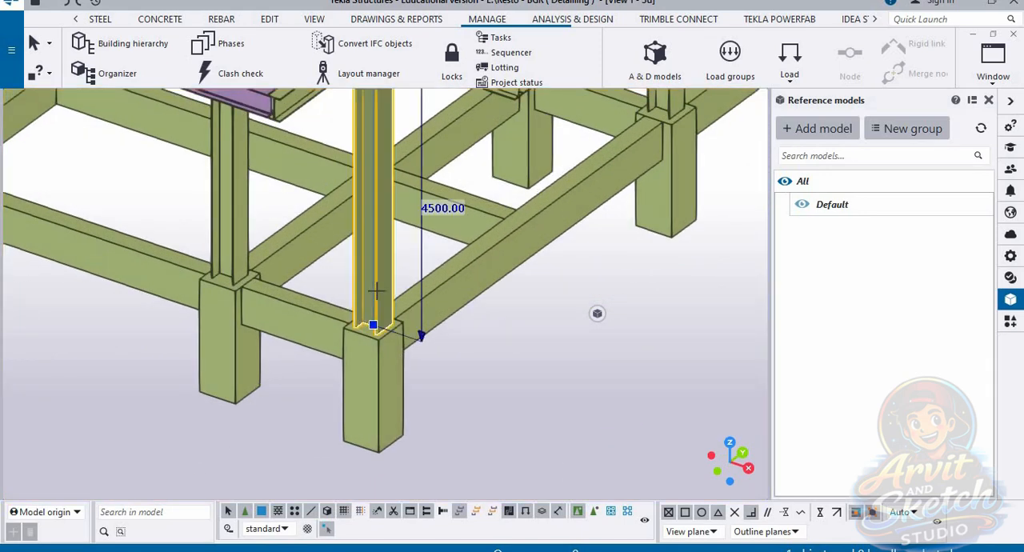
{"action": "left_click", "coordinate": [1010, 256]}
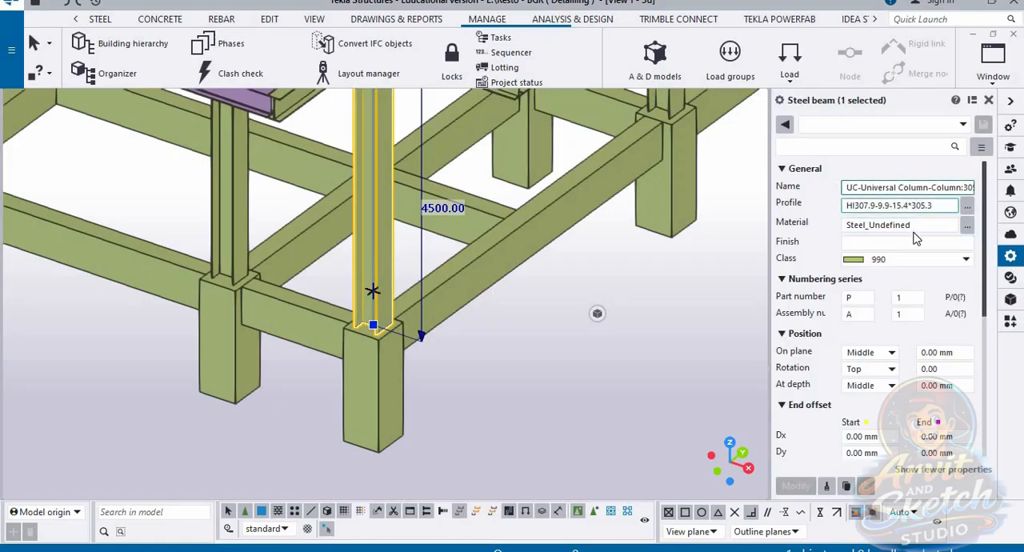
{"action": "scroll", "coordinate": [897, 276], "scroll_direction": "down", "scroll_amount": 3}
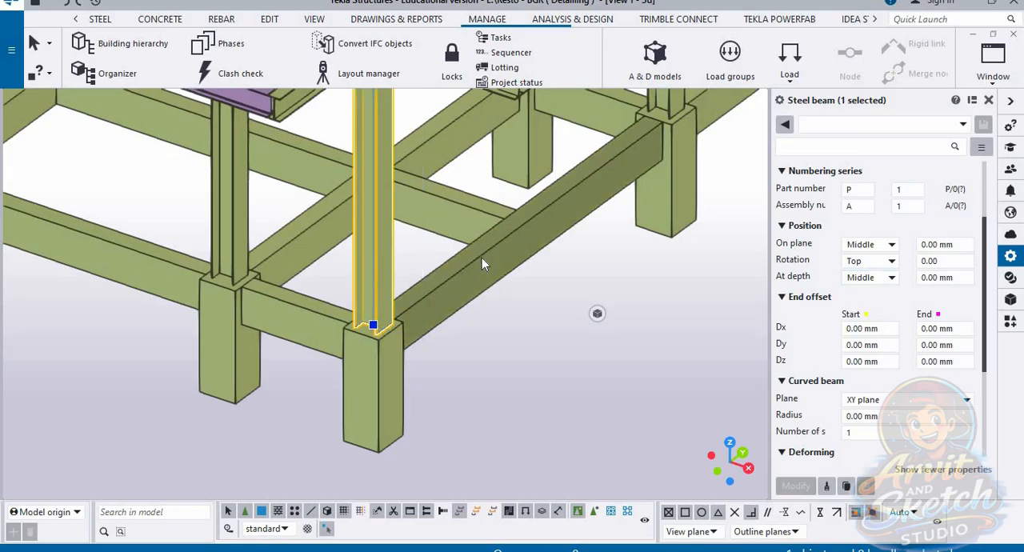
{"action": "left_click", "coordinate": [481, 263]}
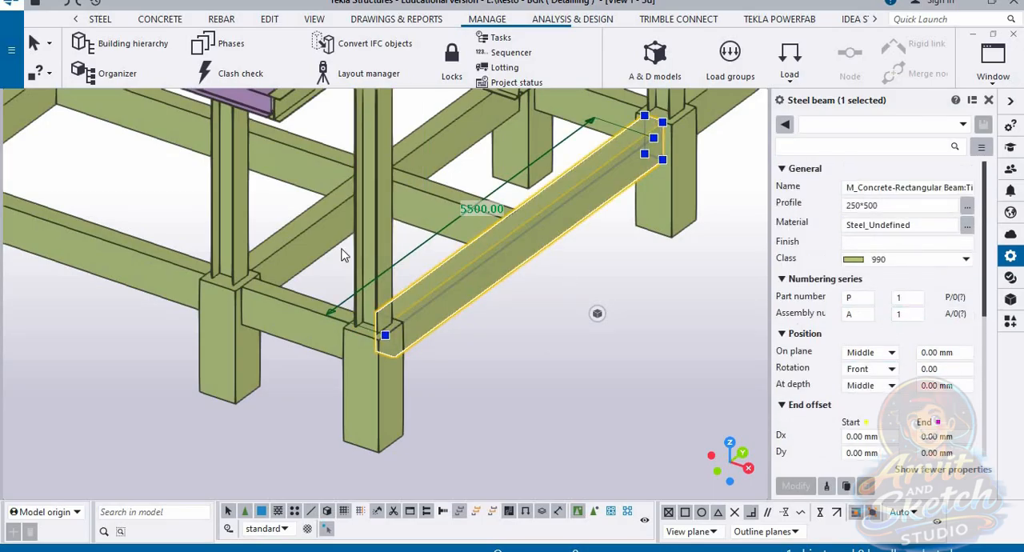
{"action": "left_click", "coordinate": [227, 337]}
{"action": "left_click", "coordinate": [536, 434]}
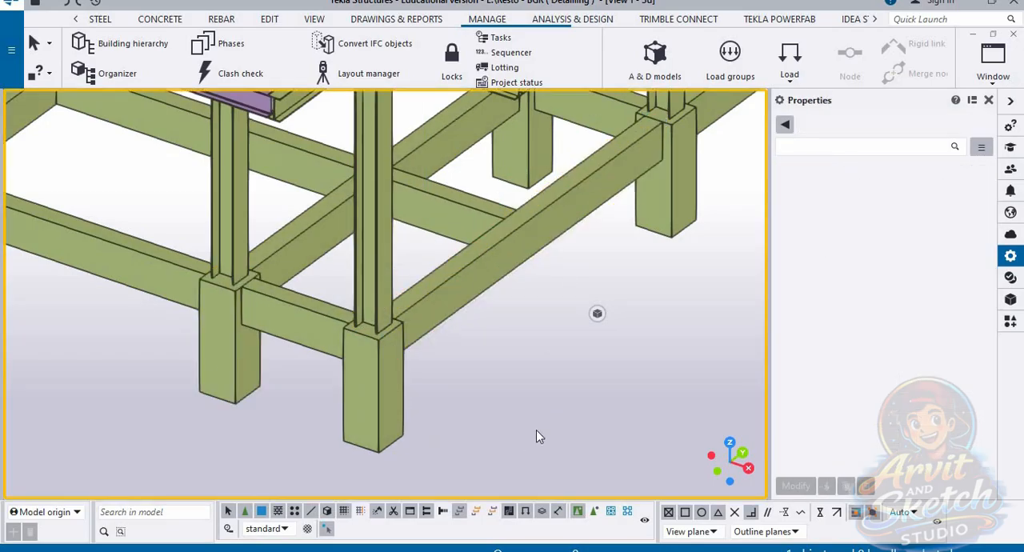
Step: Examine the converted first-floor beam beside the corner column, then clear the selection
{"action": "scroll", "coordinate": [536, 429], "scroll_direction": "down", "scroll_amount": 3}
{"action": "middle_click_drag", "start_coordinate": [543, 310], "coordinate": [557, 406]}
{"action": "scroll", "coordinate": [518, 274], "scroll_direction": "up", "scroll_amount": 2}
{"action": "left_click", "coordinate": [504, 245]}
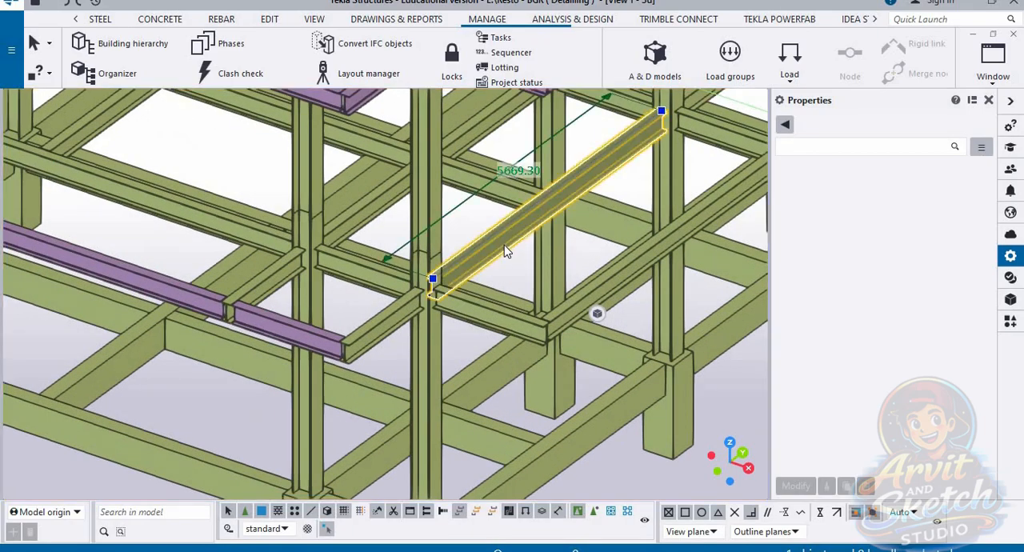
{"action": "scroll", "coordinate": [483, 296], "scroll_direction": "down", "scroll_amount": 5}
{"action": "key", "text": "Escape"}
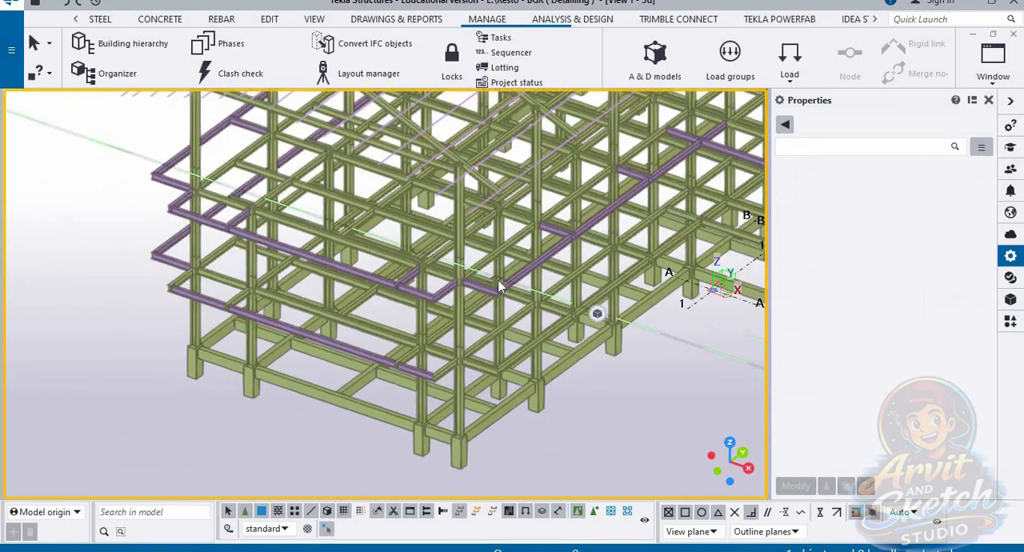
Step: Examine the roof rafter and the properties of a converted roof purlin
{"action": "scroll", "coordinate": [499, 286], "scroll_direction": "up", "scroll_amount": 8}
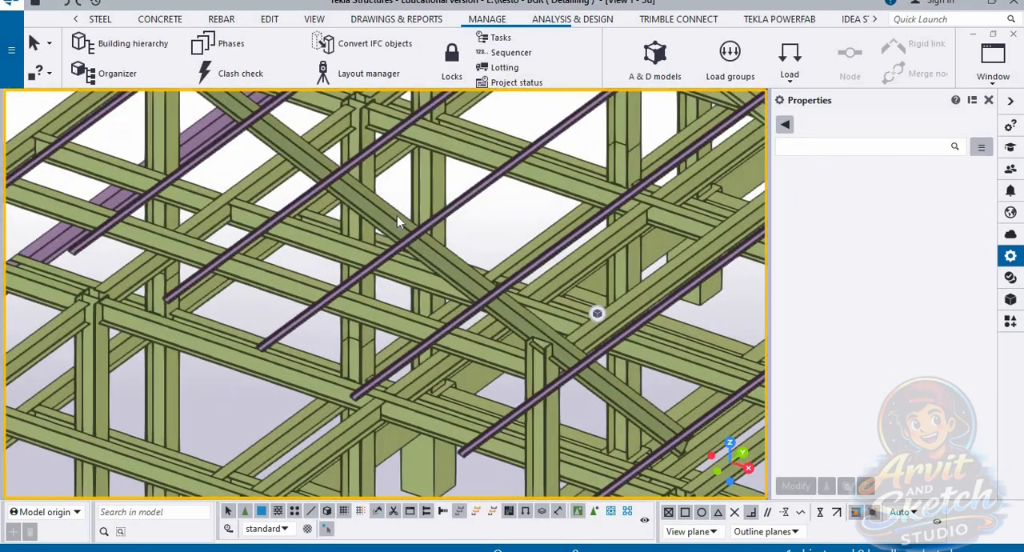
{"action": "left_click", "coordinate": [396, 215]}
{"action": "key", "text": "Escape"}
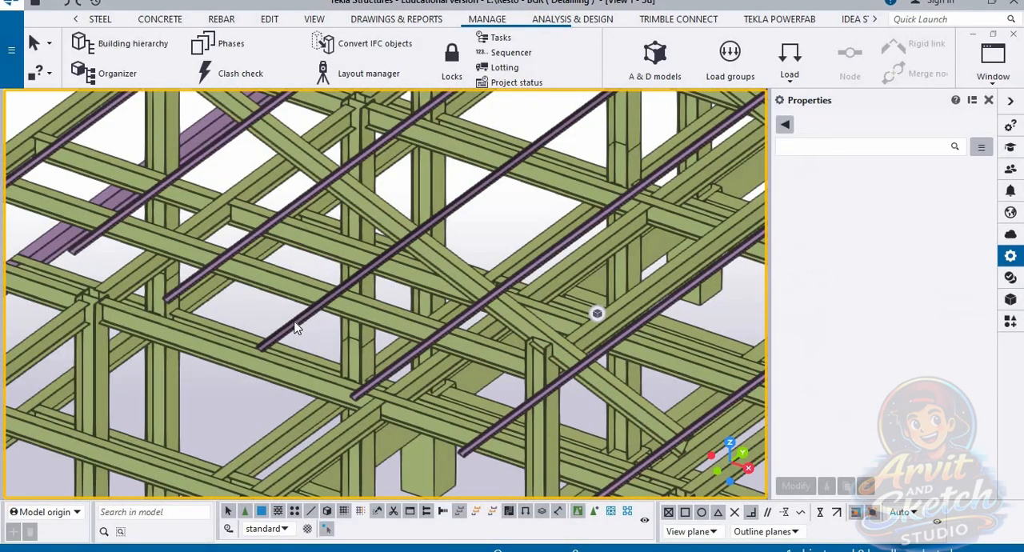
{"action": "left_click", "coordinate": [294, 324]}
{"action": "scroll", "coordinate": [910, 350], "scroll_direction": "down", "scroll_amount": 5}
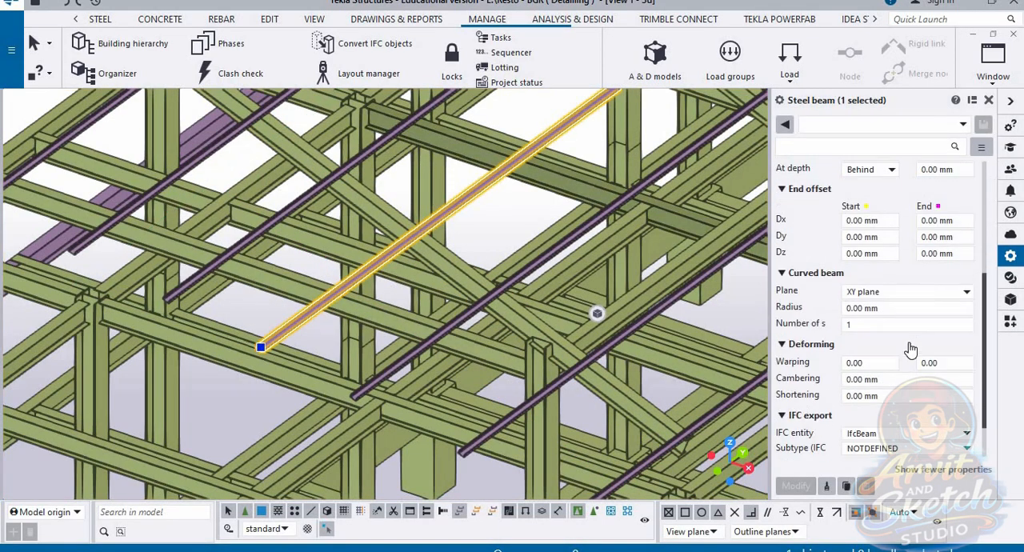
{"action": "scroll", "coordinate": [911, 350], "scroll_direction": "up", "scroll_amount": 5}
{"action": "scroll", "coordinate": [321, 356], "scroll_direction": "down", "scroll_amount": 2}
{"action": "scroll", "coordinate": [287, 342], "scroll_direction": "down", "scroll_amount": 5}
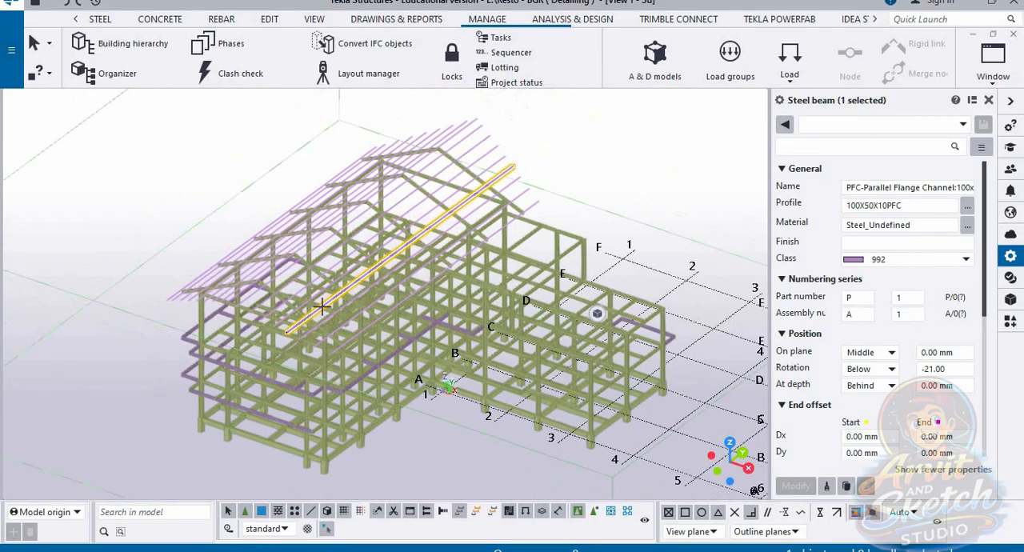
{"action": "scroll", "coordinate": [416, 298], "scroll_direction": "down", "scroll_amount": 2}
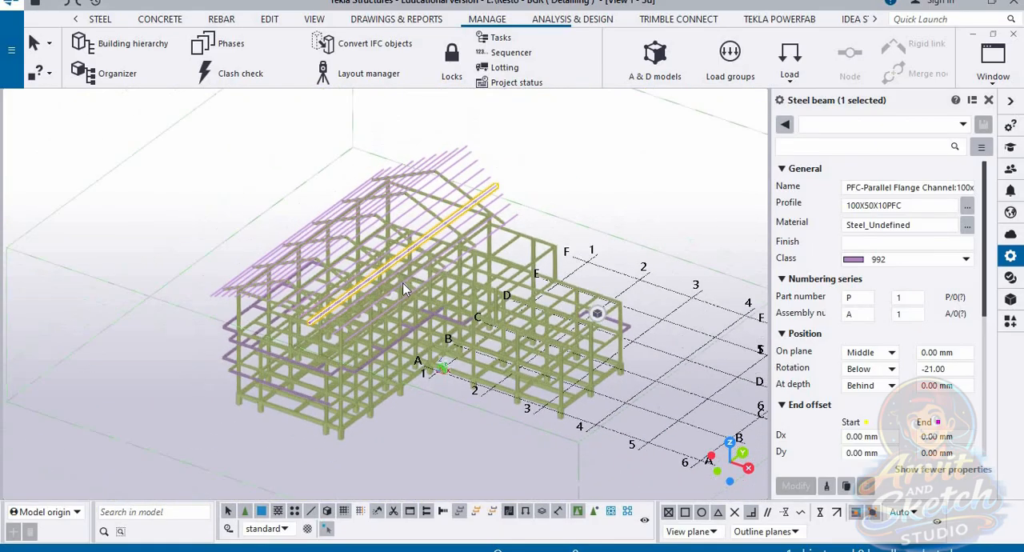
Step: Clear the selection and examine the whole converted frame from several sides, including the corner pedestals up close
{"action": "left_click", "coordinate": [425, 437]}
{"action": "scroll", "coordinate": [391, 361], "scroll_direction": "down", "scroll_amount": 3}
{"action": "scroll", "coordinate": [427, 365], "scroll_direction": "up", "scroll_amount": 5}
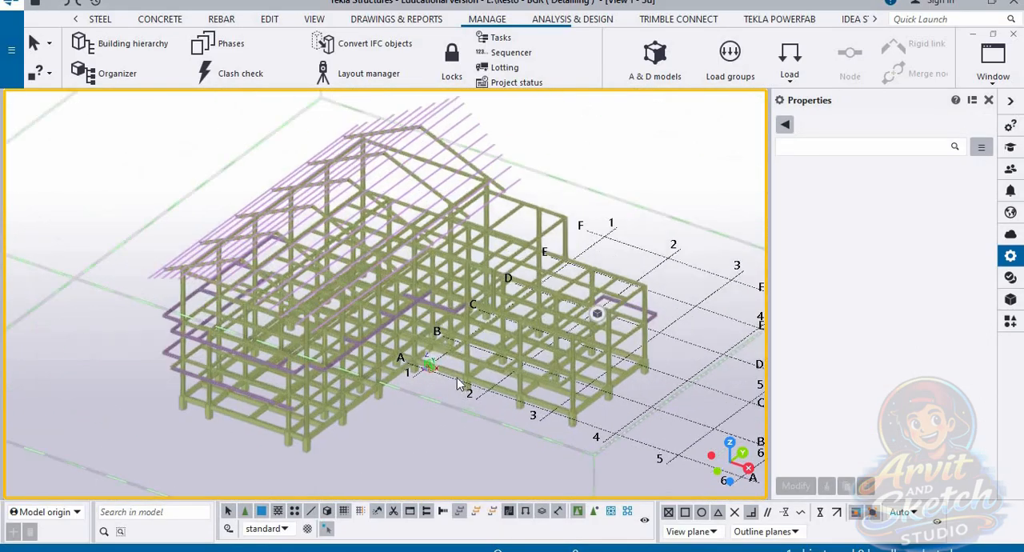
{"action": "scroll", "coordinate": [440, 368], "scroll_direction": "down", "scroll_amount": 2}
{"action": "middle_click_drag", "start_coordinate": [433, 380], "coordinate": [120, 390]}
{"action": "scroll", "coordinate": [402, 349], "scroll_direction": "down", "scroll_amount": 1}
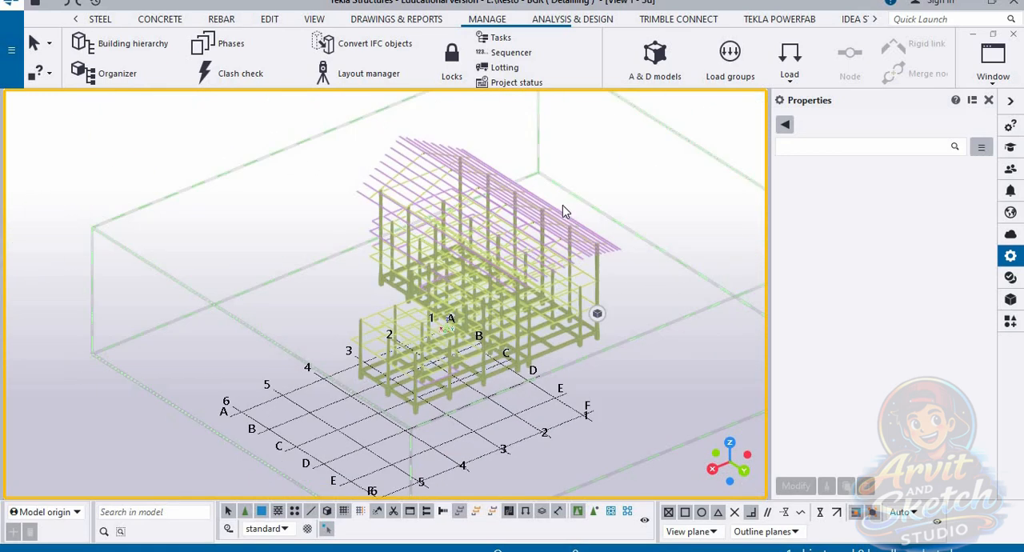
{"action": "middle_click_drag", "start_coordinate": [563, 205], "coordinate": [302, 365], "text": "ctrl"}
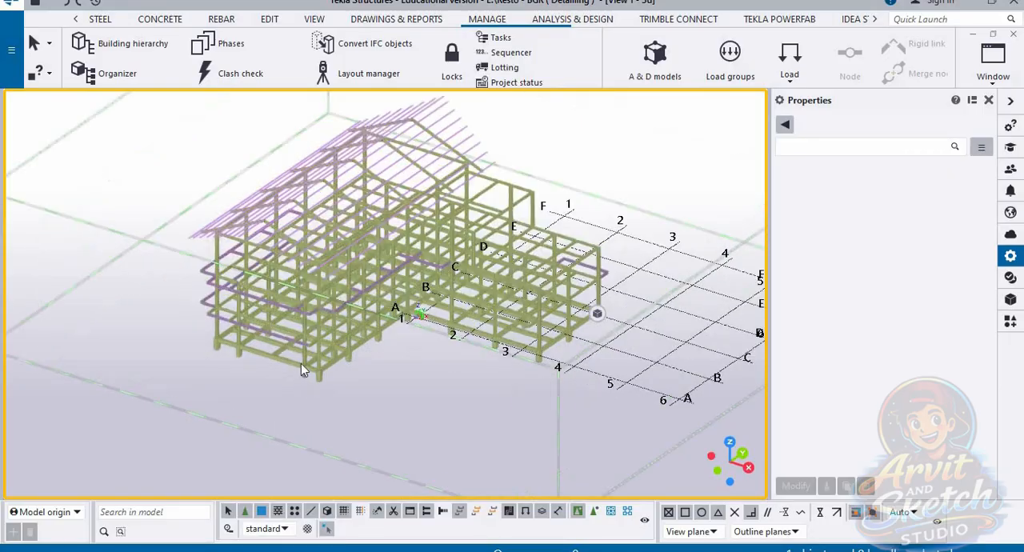
{"action": "scroll", "coordinate": [300, 369], "scroll_direction": "up", "scroll_amount": 5}
{"action": "scroll", "coordinate": [328, 376], "scroll_direction": "up", "scroll_amount": 4}
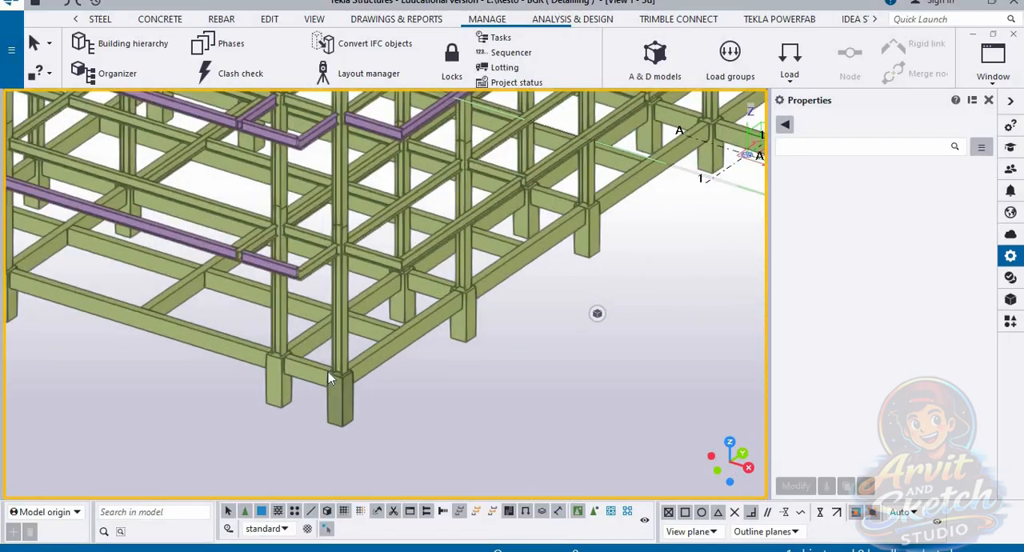
{"action": "middle_click_drag", "start_coordinate": [336, 375], "coordinate": [363, 331], "text": "ctrl"}
{"action": "scroll", "coordinate": [363, 331], "scroll_direction": "down", "scroll_amount": 2}
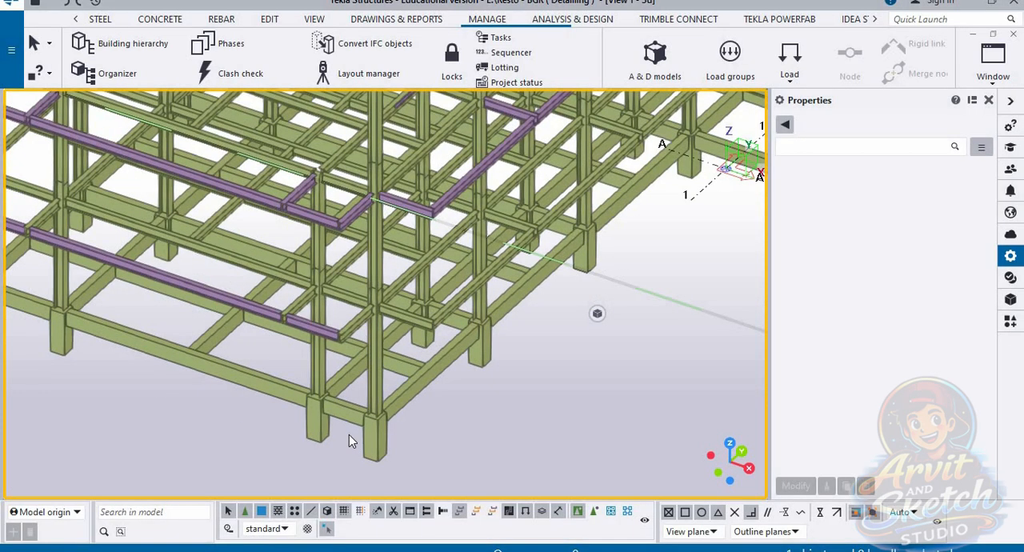
{"action": "scroll", "coordinate": [346, 432], "scroll_direction": "down", "scroll_amount": 5}
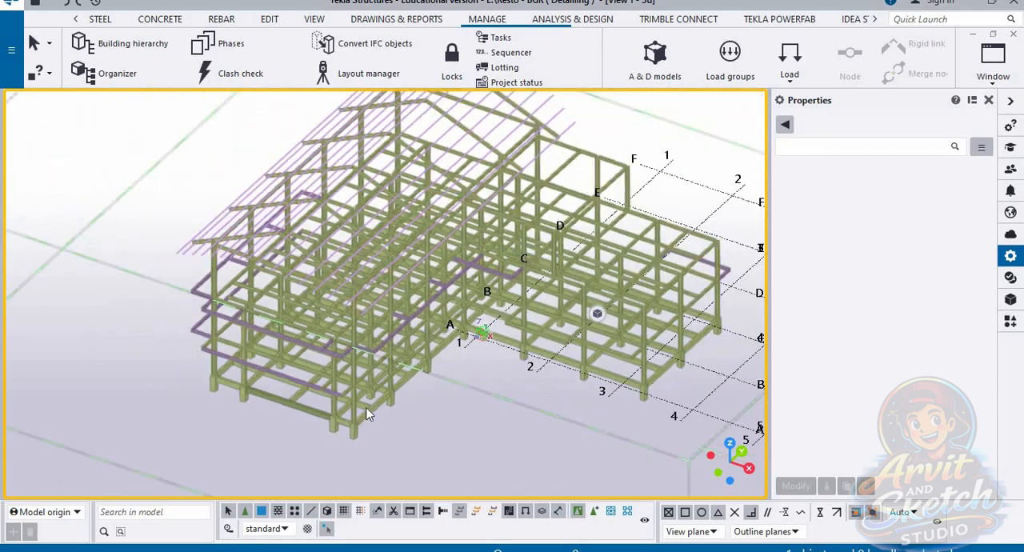
{"action": "scroll", "coordinate": [443, 398], "scroll_direction": "down", "scroll_amount": 2}
{"action": "scroll", "coordinate": [532, 252], "scroll_direction": "up", "scroll_amount": 2}
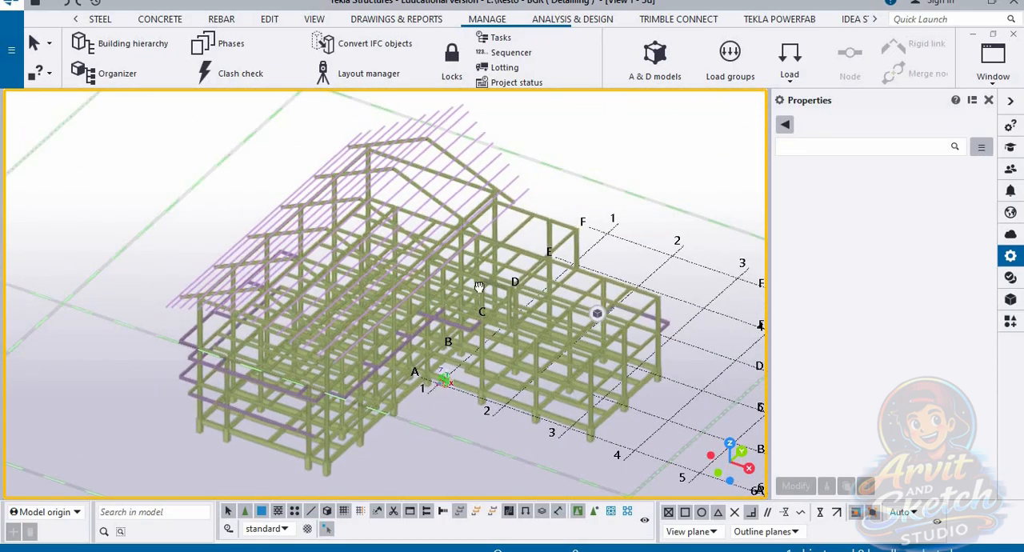
{"action": "middle_click_drag", "start_coordinate": [484, 198], "coordinate": [521, 206], "text": "ctrl"}
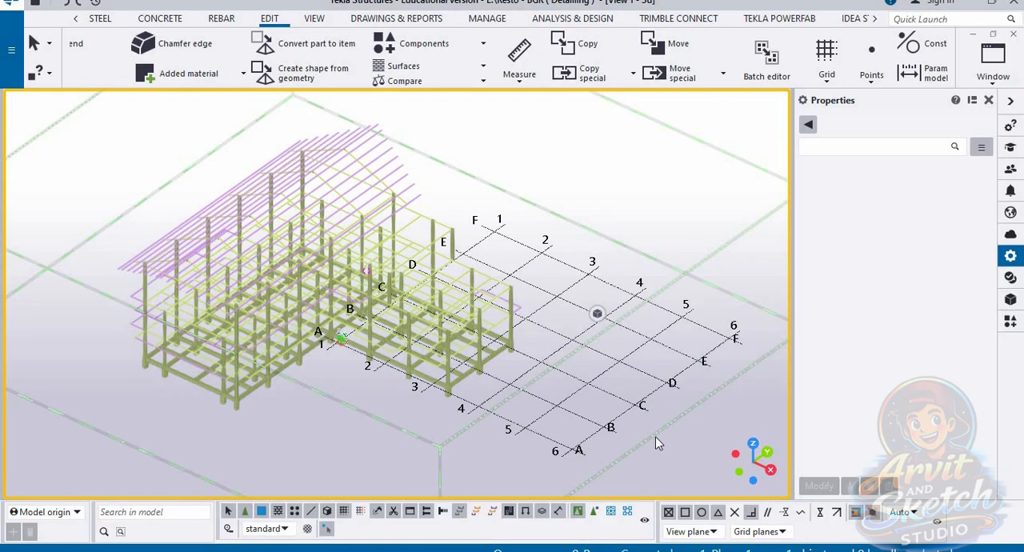
Step: Start creating views along the rectangular grid's lines, with component_top_view as view properties for the XY, ZY and XZ planes
{"action": "scroll", "coordinate": [654, 437], "scroll_direction": "up", "scroll_amount": 6}
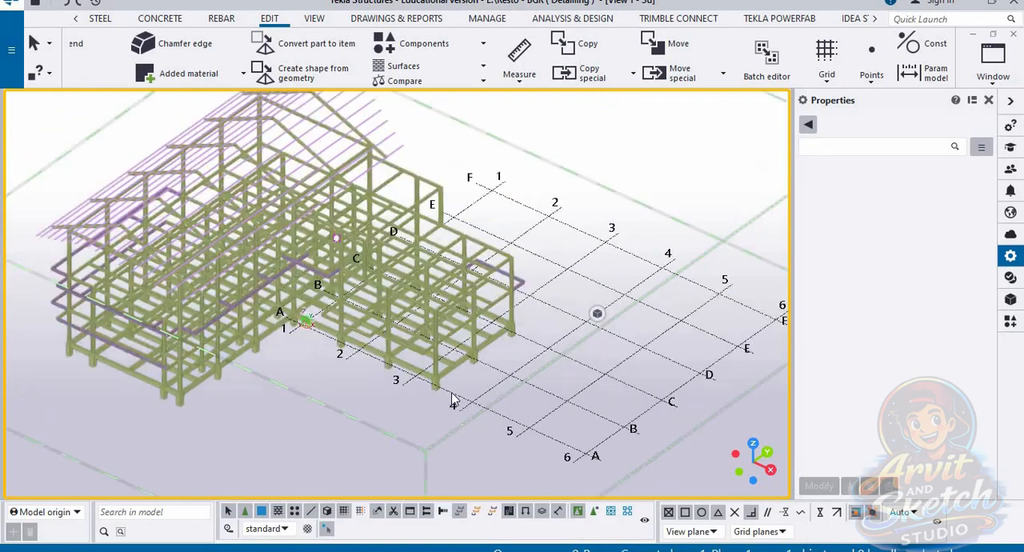
{"action": "left_click", "coordinate": [512, 385]}
{"action": "right_click", "coordinate": [515, 383]}
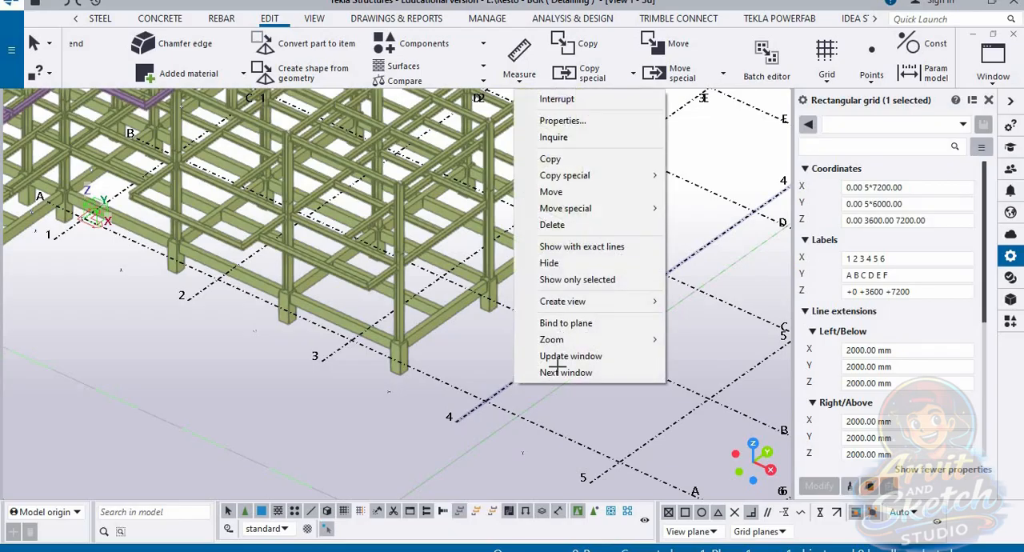
{"action": "mouse_move", "coordinate": [601, 301]}
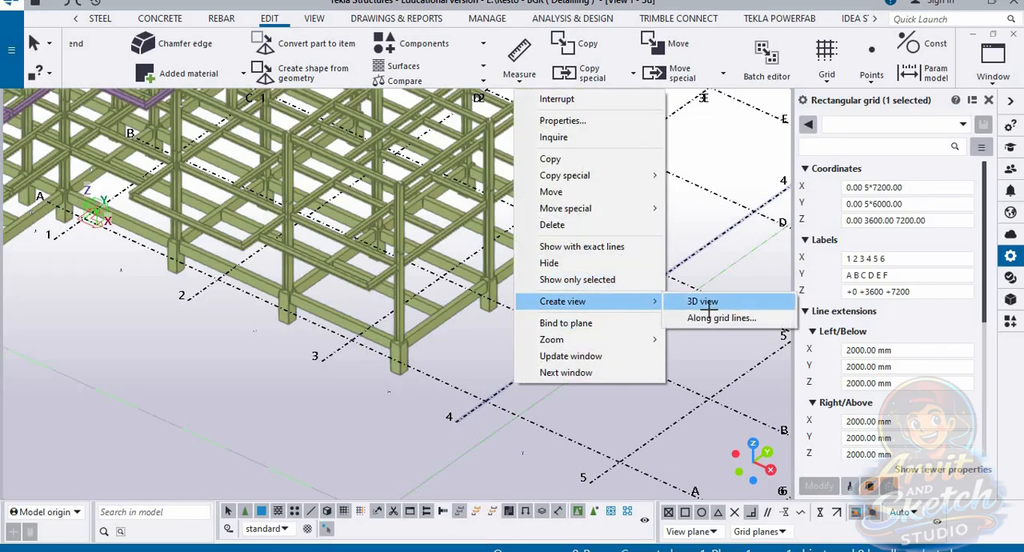
{"action": "left_click", "coordinate": [691, 318]}
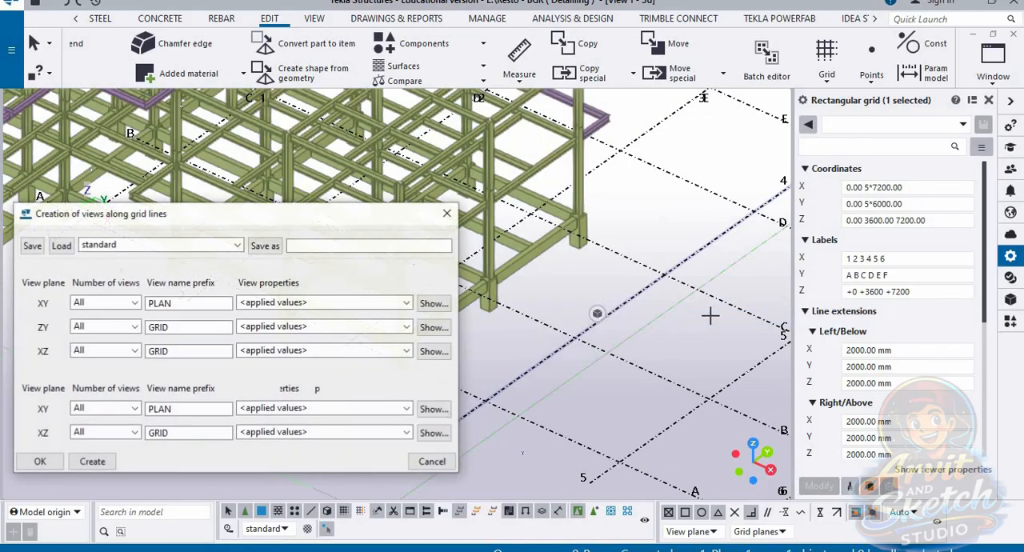
{"action": "left_click", "coordinate": [405, 304]}
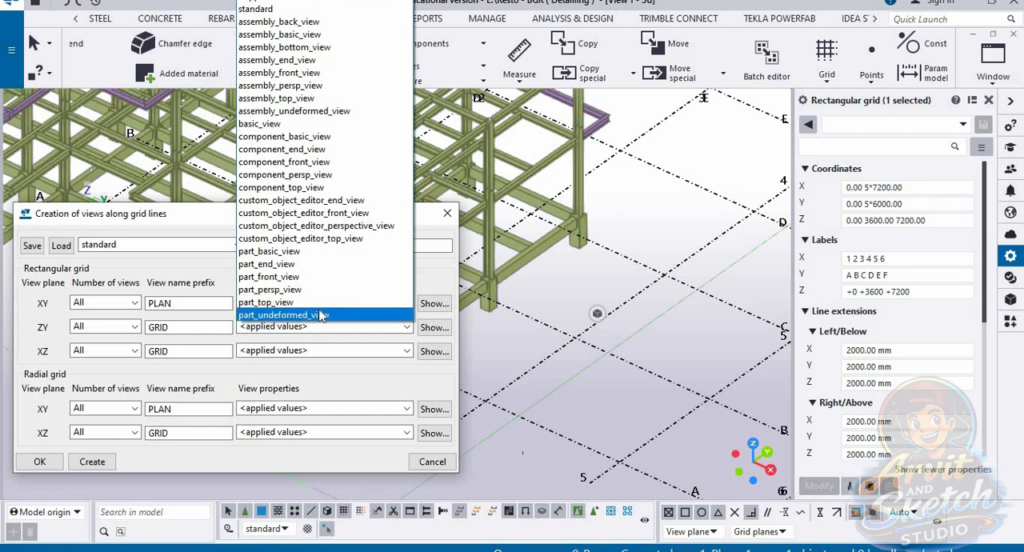
{"action": "left_click", "coordinate": [304, 188]}
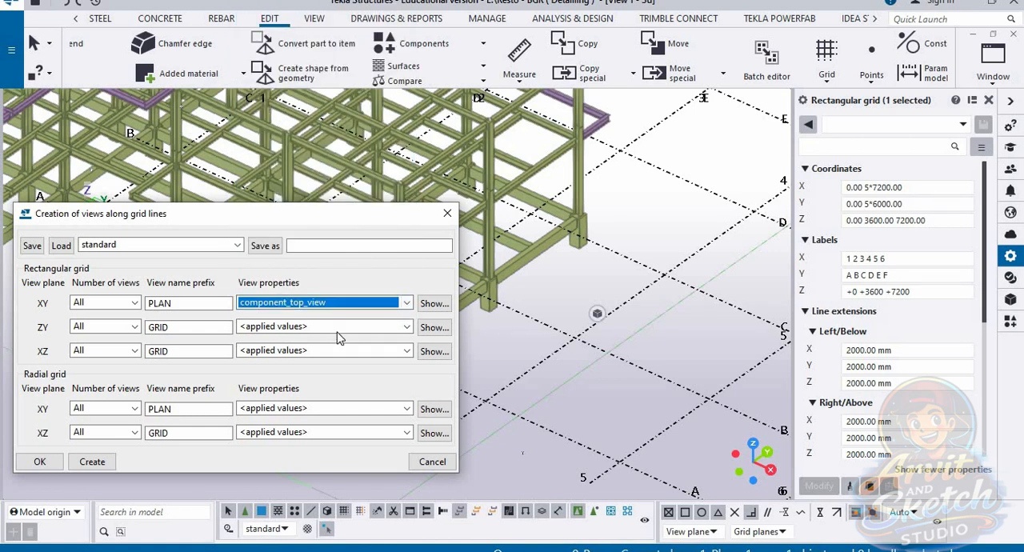
{"action": "left_click", "coordinate": [389, 327]}
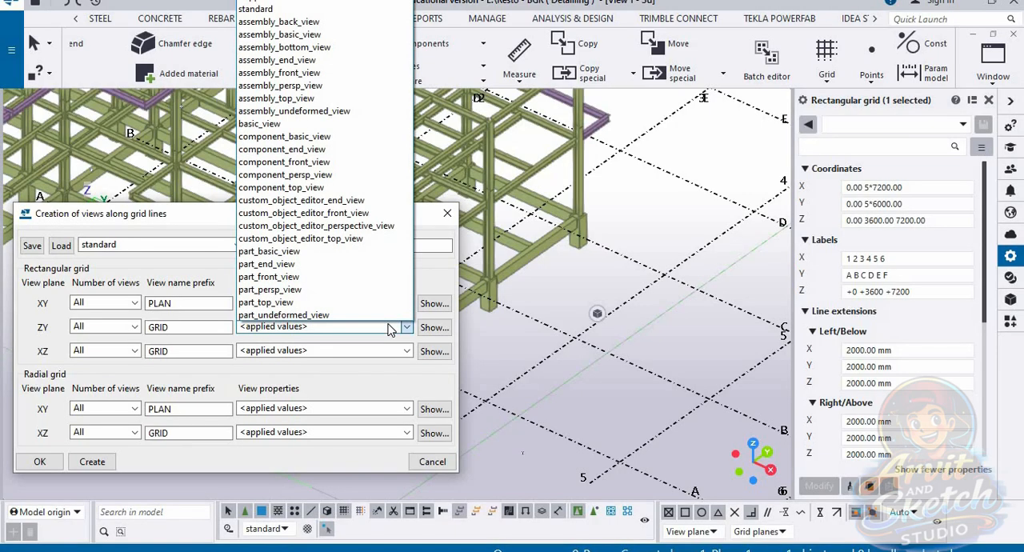
{"action": "left_click", "coordinate": [298, 187]}
{"action": "left_click", "coordinate": [366, 359]}
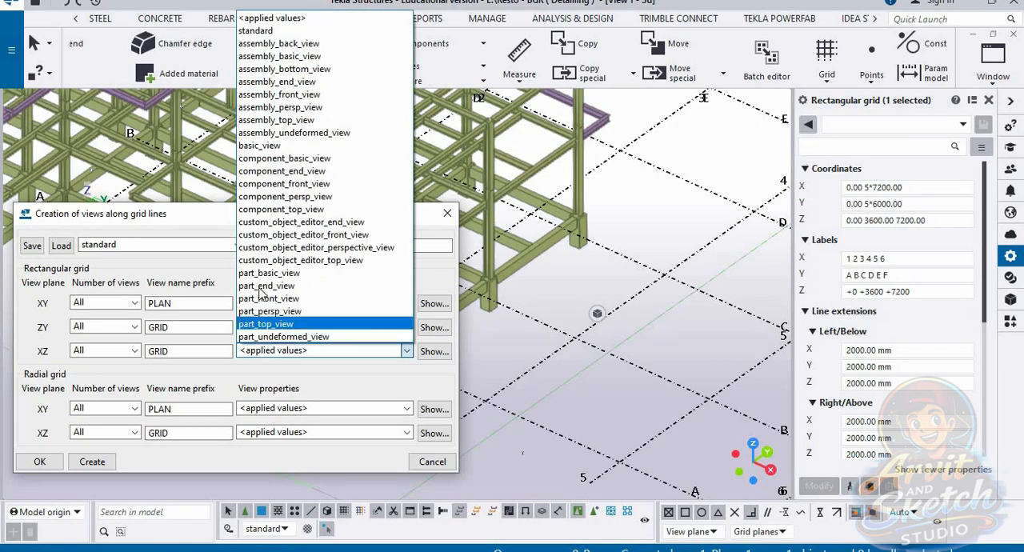
{"action": "left_click", "coordinate": [303, 205]}
Step: Set the radial grid's XY and XZ view properties to component_top_view and create the grid-line views
{"action": "left_click", "coordinate": [406, 408]}
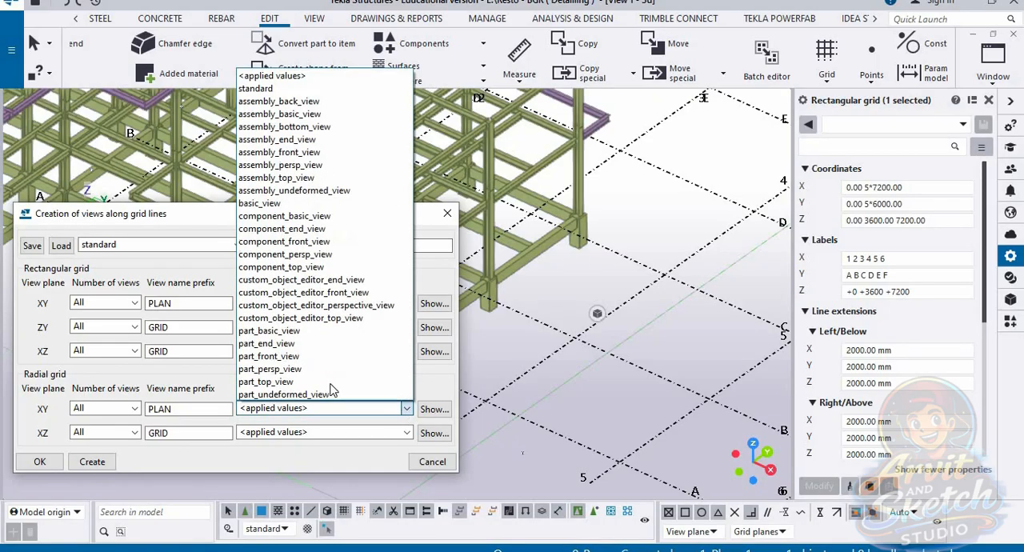
{"action": "left_click", "coordinate": [297, 267]}
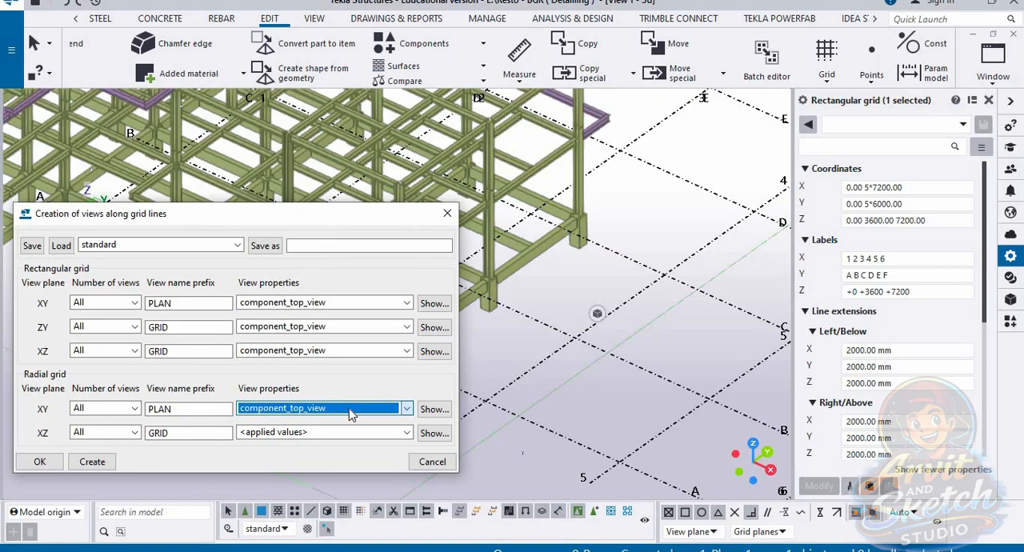
{"action": "left_click", "coordinate": [369, 432]}
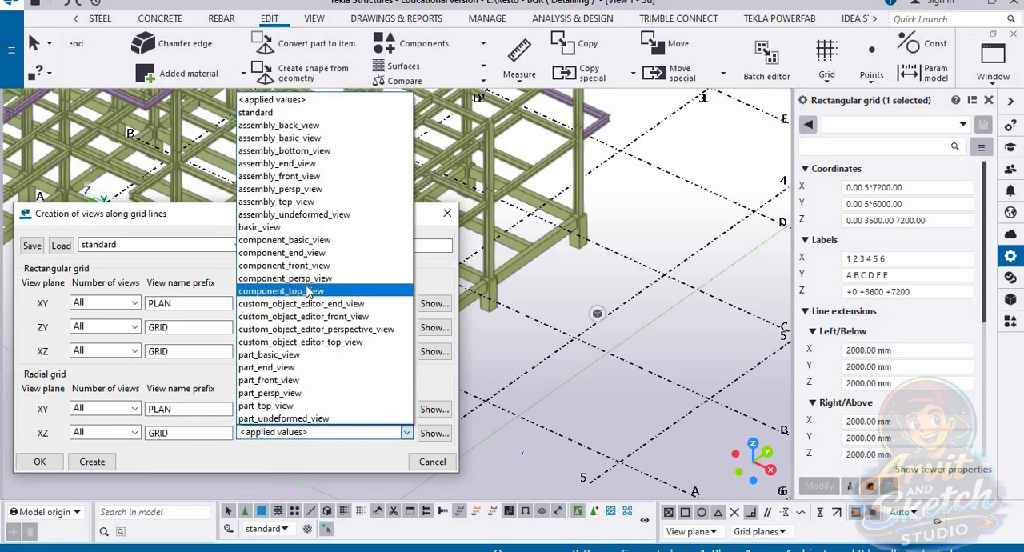
{"action": "left_click", "coordinate": [307, 291]}
{"action": "left_click", "coordinate": [92, 462]}
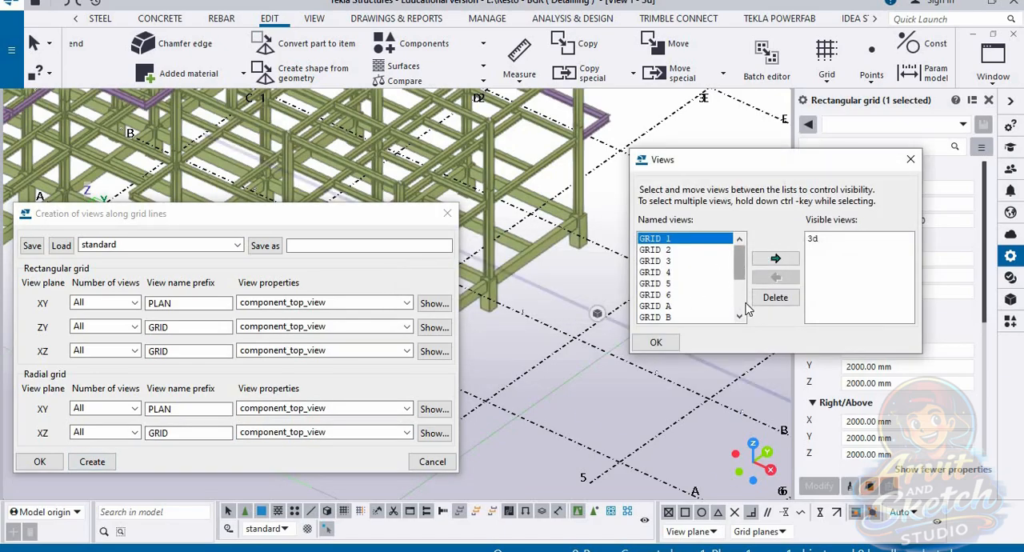
Step: Move all the named grid and plan views to the visible views, then accept and close both view dialogs
{"action": "left_click", "coordinate": [679, 317], "text": "shift"}
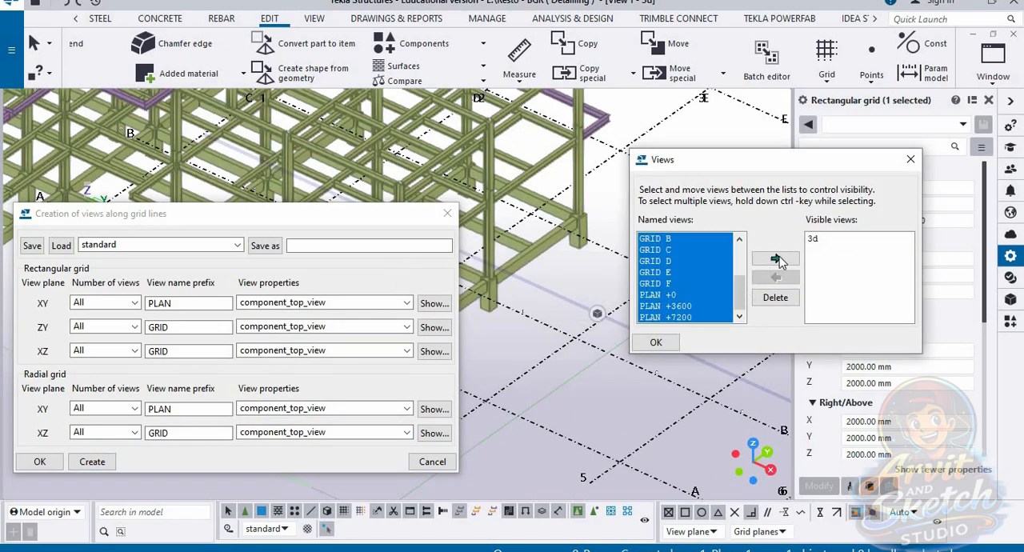
{"action": "left_click", "coordinate": [775, 257]}
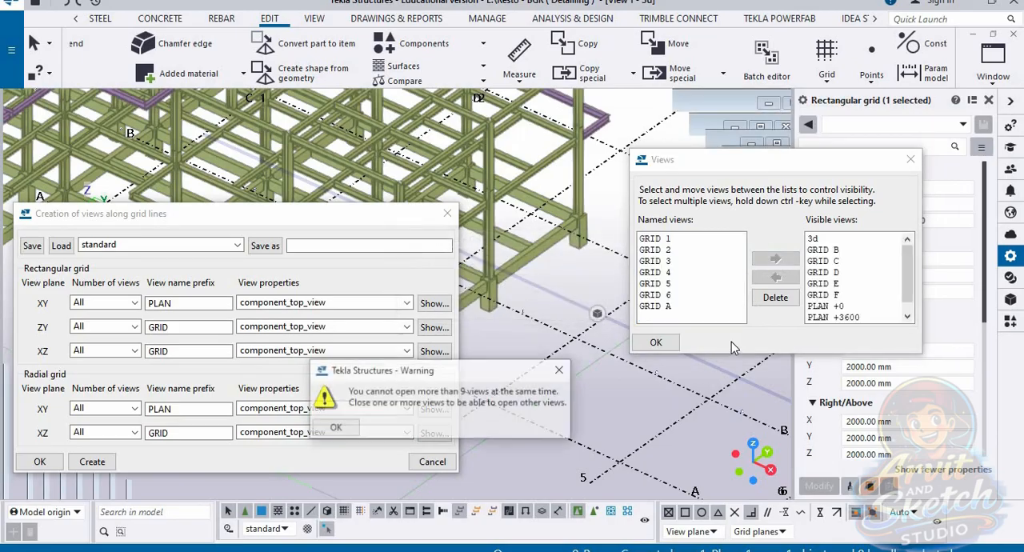
{"action": "left_click", "coordinate": [335, 428]}
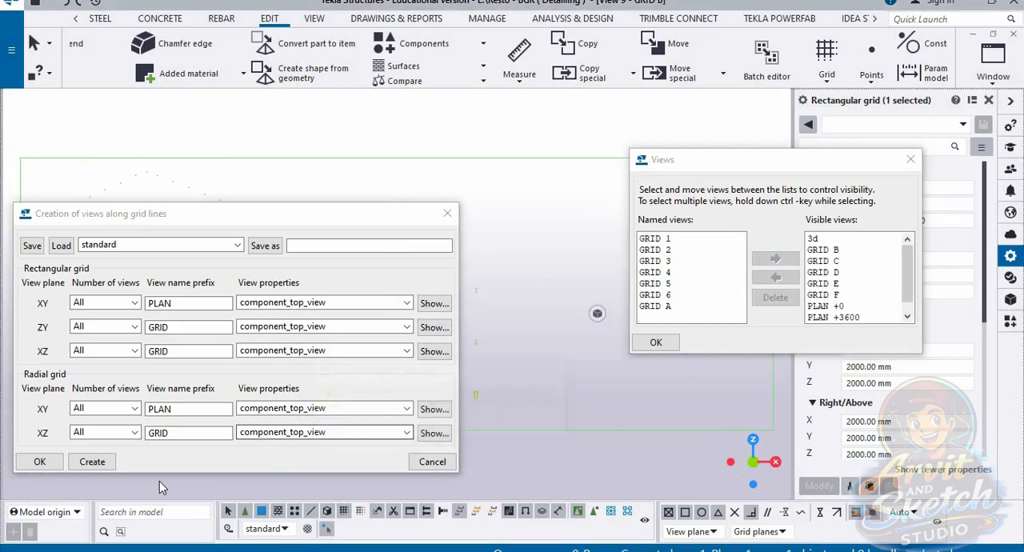
{"action": "left_click", "coordinate": [40, 463]}
{"action": "left_click", "coordinate": [656, 342]}
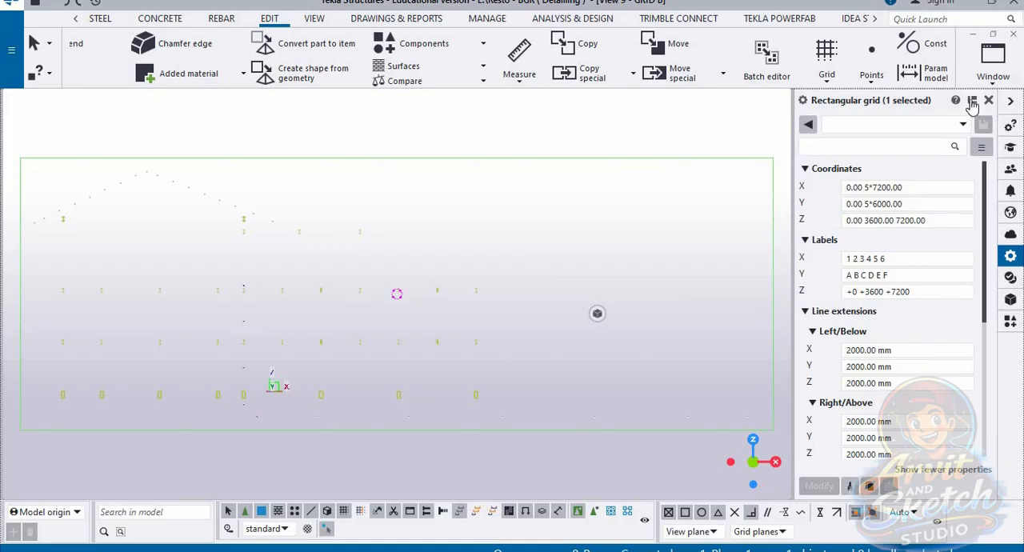
Step: Switch to the PLAN +0 view and examine the tie beam layout in plan
{"action": "left_click", "coordinate": [983, 86]}
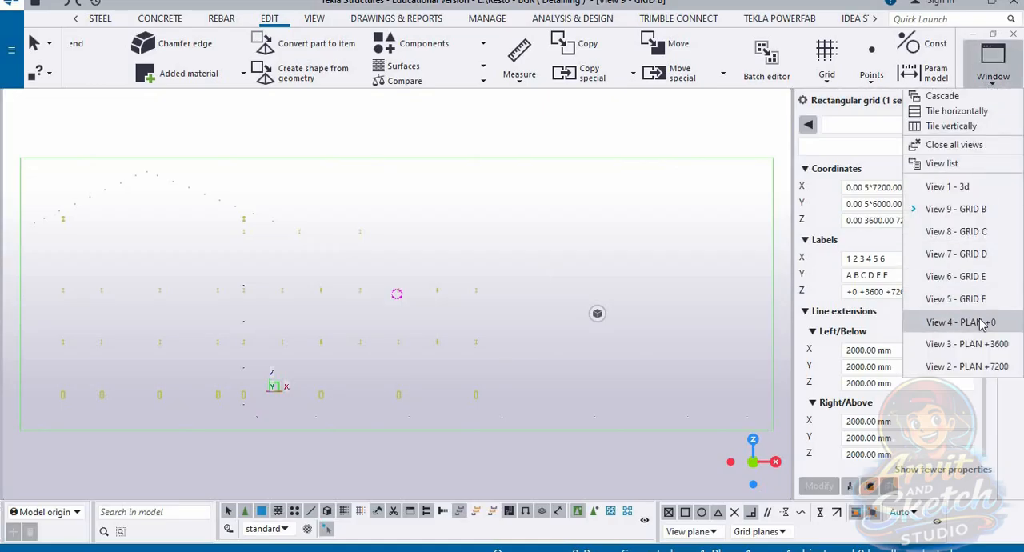
{"action": "left_click", "coordinate": [974, 318]}
{"action": "scroll", "coordinate": [331, 331], "scroll_direction": "up", "scroll_amount": 3}
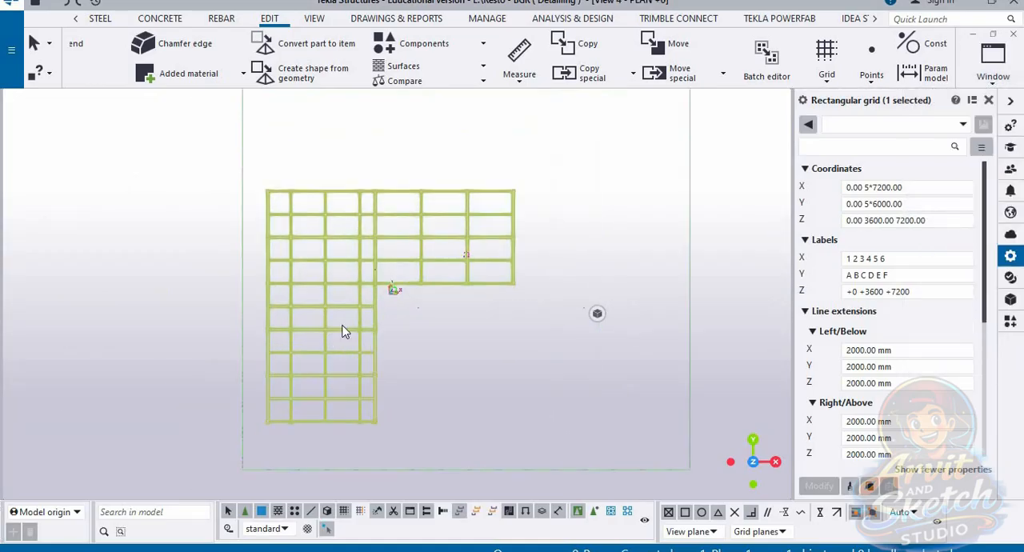
{"action": "scroll", "coordinate": [331, 299], "scroll_direction": "up", "scroll_amount": 1}
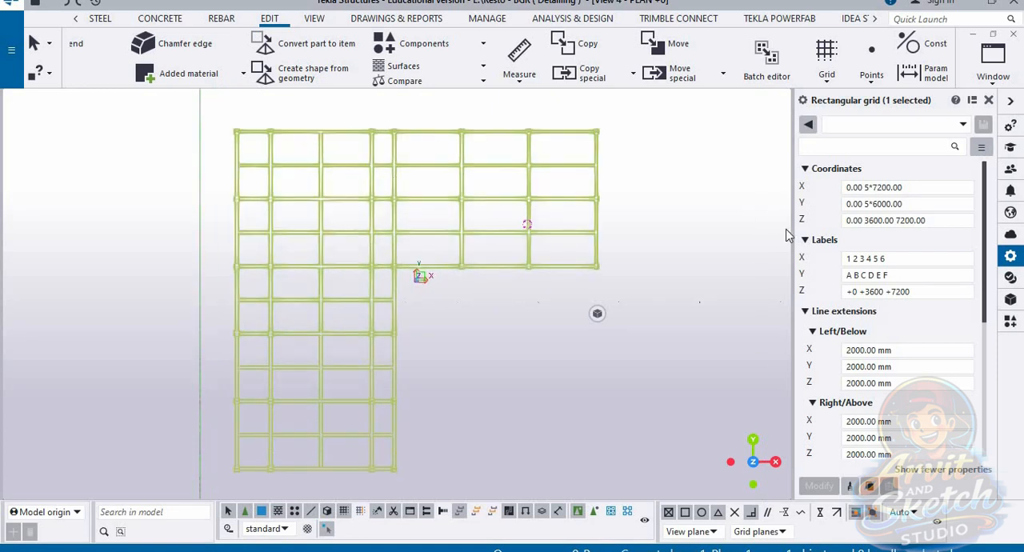
Step: Switch to the PLAN +3600 view and examine the beam layout at that level
{"action": "left_click", "coordinate": [990, 80]}
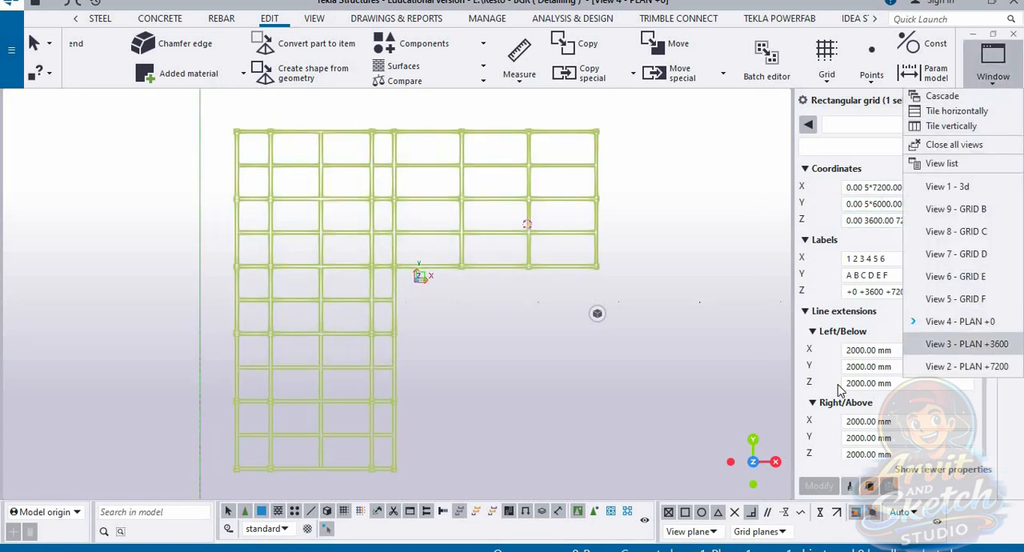
{"action": "left_click", "coordinate": [971, 341]}
{"action": "scroll", "coordinate": [293, 378], "scroll_direction": "up", "scroll_amount": 4}
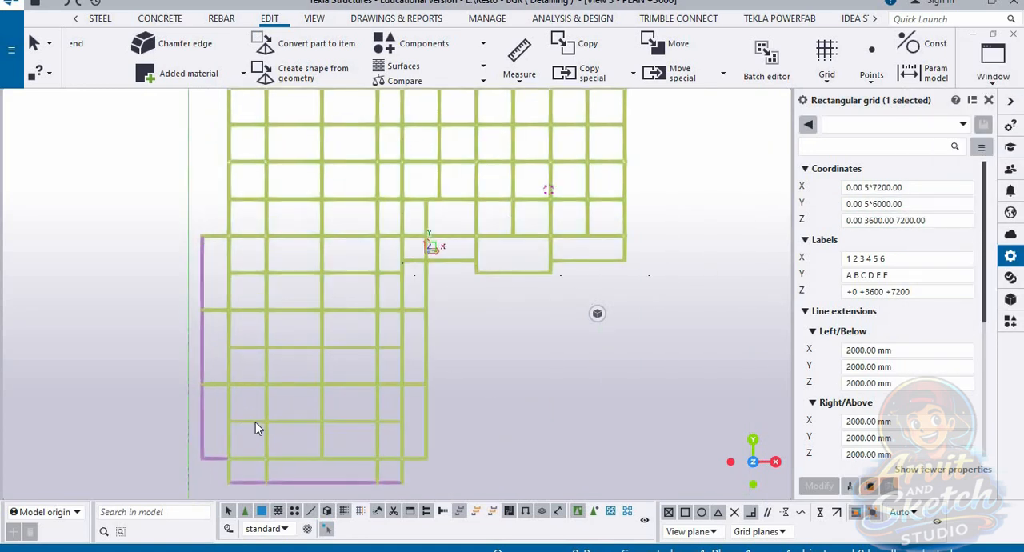
{"action": "scroll", "coordinate": [291, 419], "scroll_direction": "down", "scroll_amount": 1}
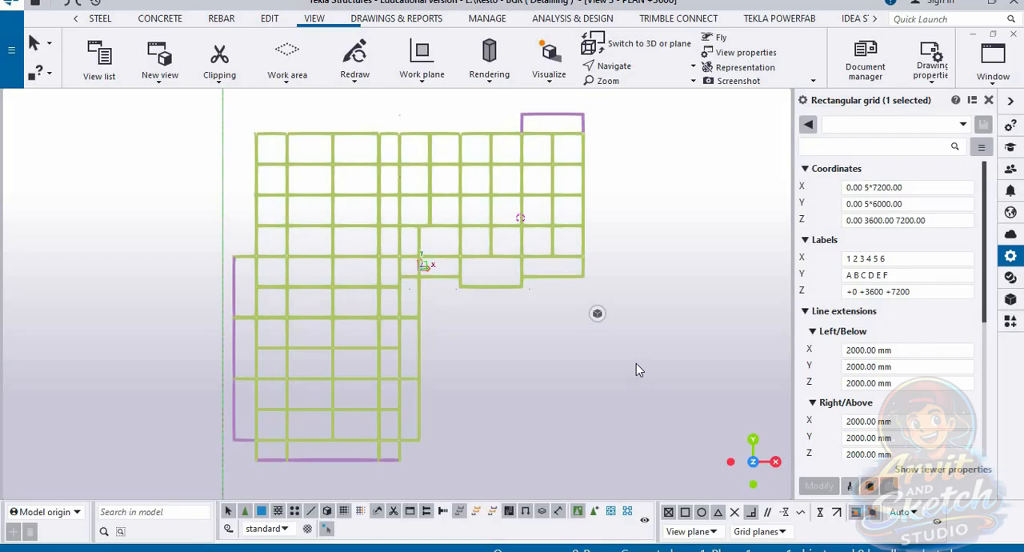
Step: Measure the horizontal distance between the first and second columns along the plan's upper edge, placing the dimension above the beam
{"action": "scroll", "coordinate": [274, 126], "scroll_direction": "up", "scroll_amount": 5}
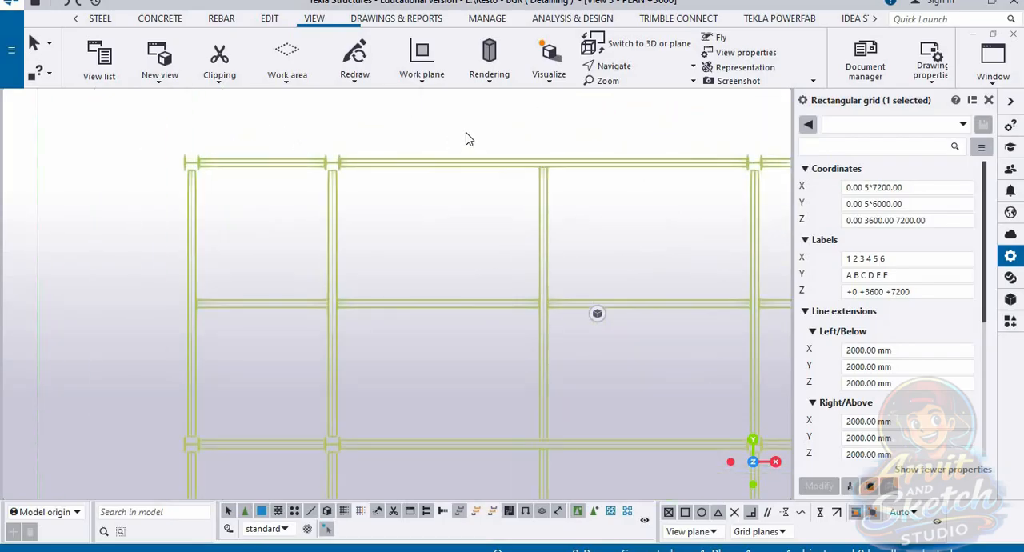
{"action": "left_click", "coordinate": [268, 19]}
{"action": "left_click", "coordinate": [698, 83]}
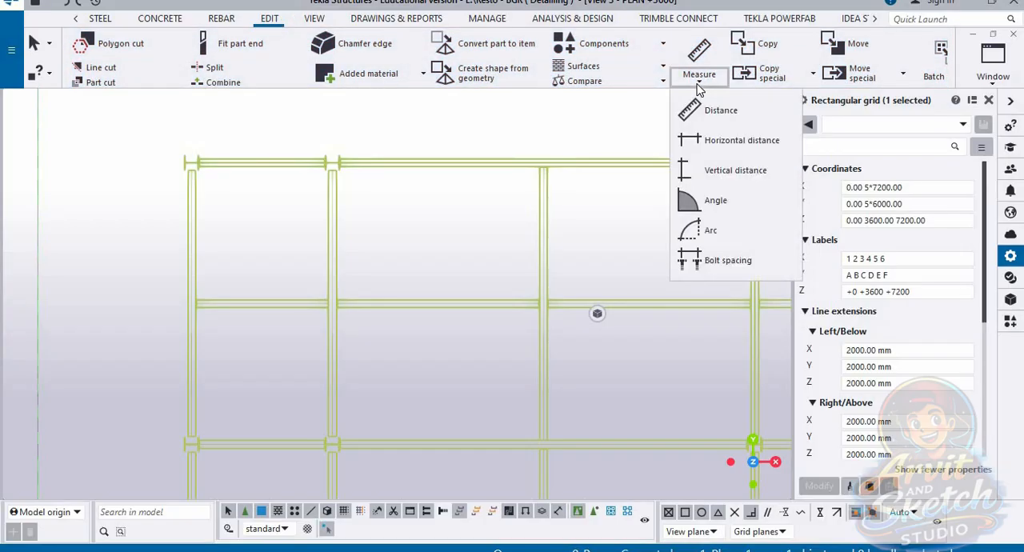
{"action": "left_click", "coordinate": [737, 142]}
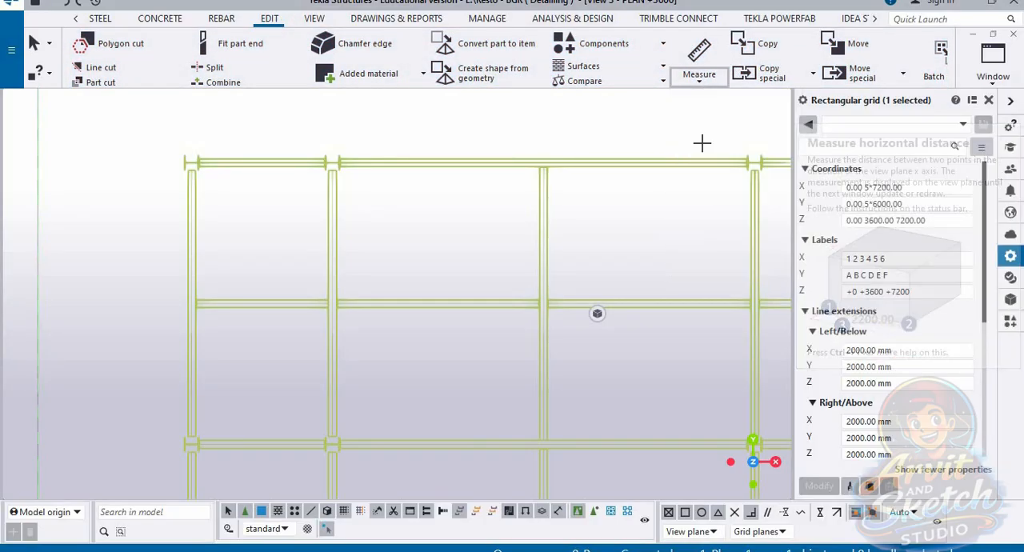
{"action": "scroll", "coordinate": [192, 164], "scroll_direction": "up", "scroll_amount": 4}
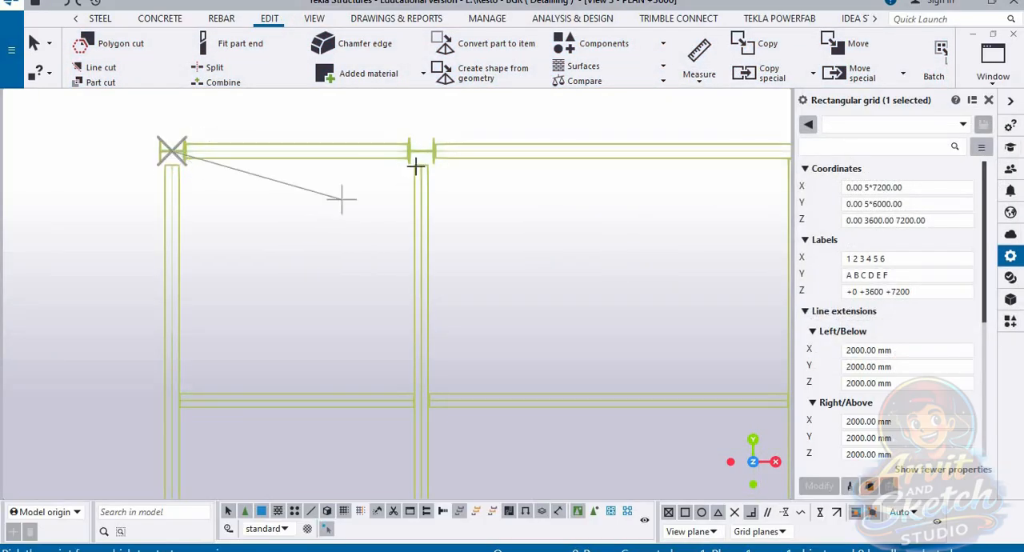
{"action": "left_click", "coordinate": [420, 152]}
{"action": "scroll", "coordinate": [376, 198], "scroll_direction": "down", "scroll_amount": 2}
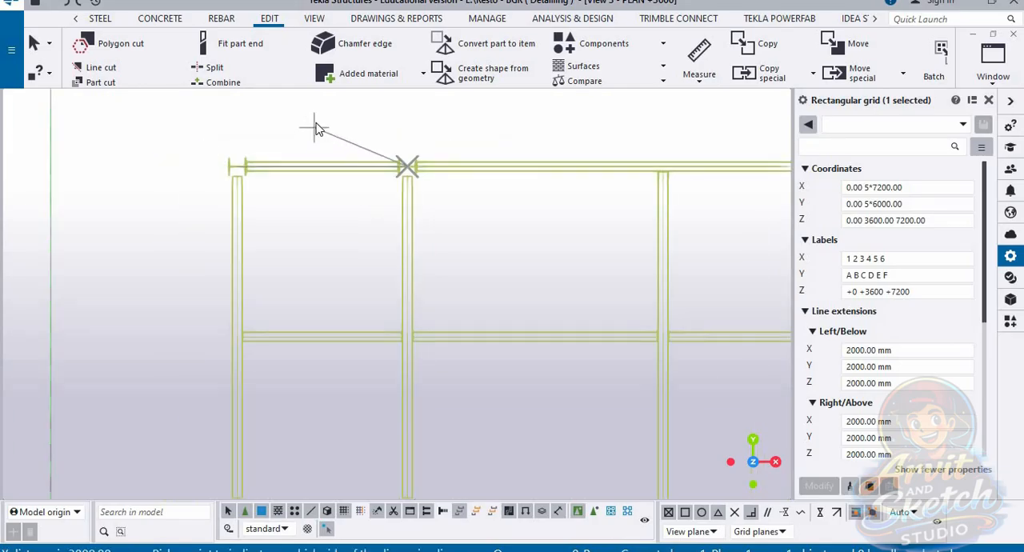
Step: Measure the horizontal distance from the second column to the next secondary beam along the upper edge, placing the dimension above it
{"action": "scroll", "coordinate": [335, 266], "scroll_direction": "up", "scroll_amount": 5}
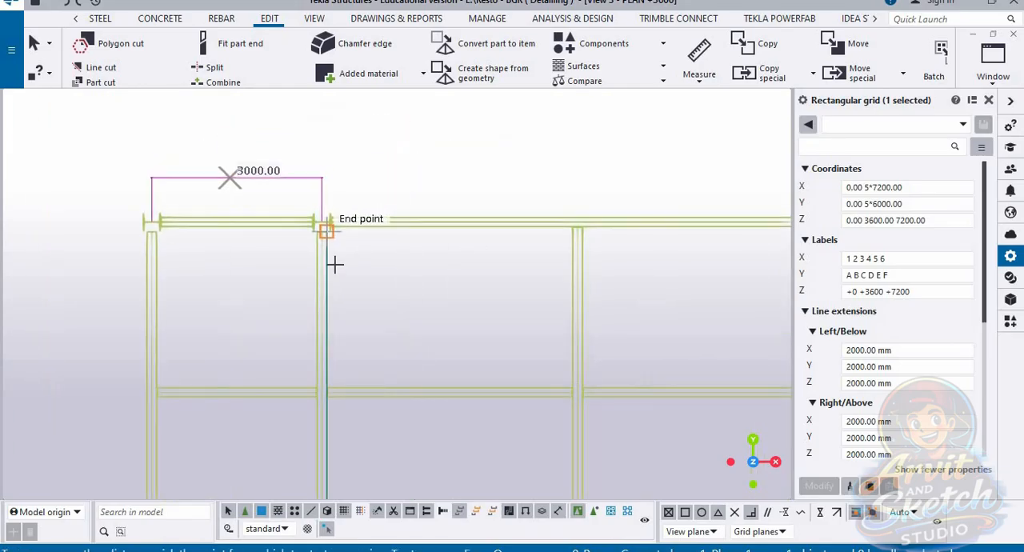
{"action": "left_click", "coordinate": [312, 210]}
{"action": "scroll", "coordinate": [296, 216], "scroll_direction": "down", "scroll_amount": 2}
{"action": "scroll", "coordinate": [640, 214], "scroll_direction": "up", "scroll_amount": 2}
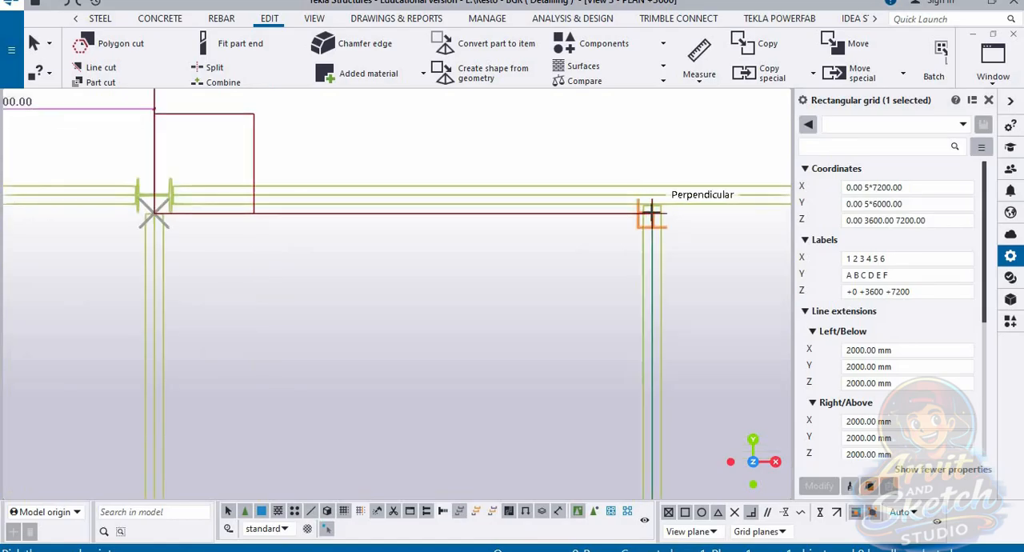
{"action": "left_click", "coordinate": [628, 221]}
{"action": "scroll", "coordinate": [631, 219], "scroll_direction": "down", "scroll_amount": 2}
{"action": "left_click", "coordinate": [460, 154]}
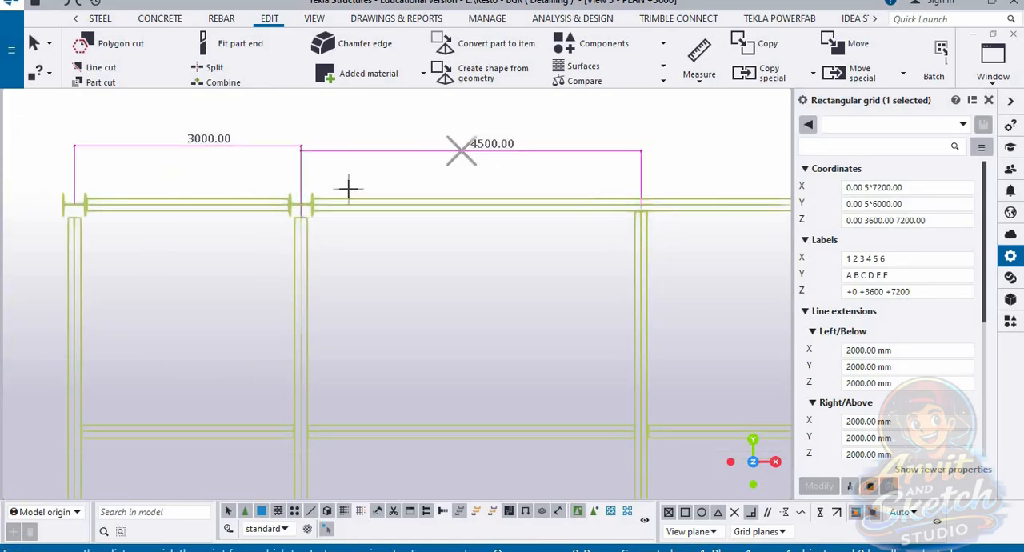
{"action": "scroll", "coordinate": [348, 187], "scroll_direction": "down", "scroll_amount": 2}
{"action": "scroll", "coordinate": [365, 221], "scroll_direction": "up", "scroll_amount": 3}
{"action": "scroll", "coordinate": [335, 199], "scroll_direction": "up", "scroll_amount": 1}
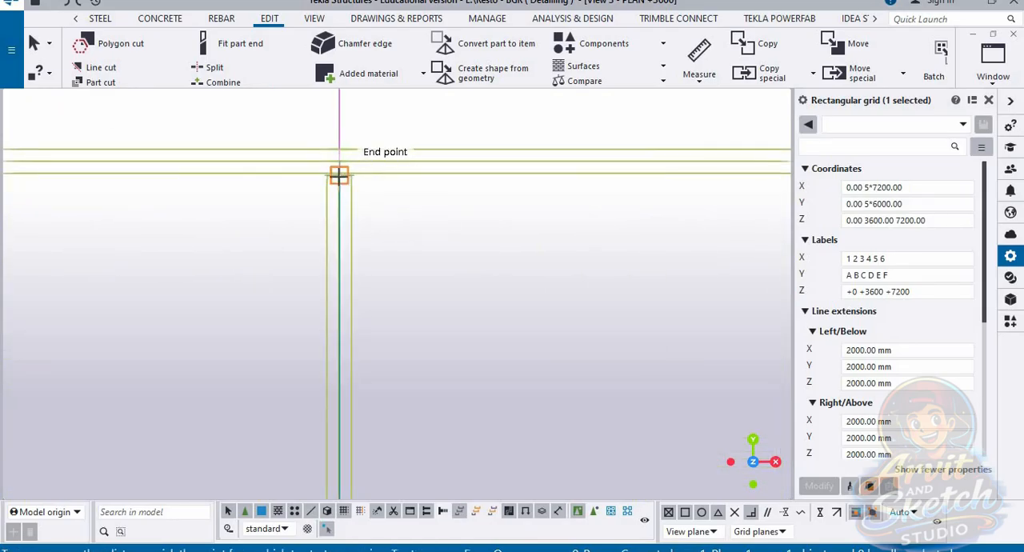
{"action": "scroll", "coordinate": [304, 200], "scroll_direction": "down", "scroll_amount": 2}
{"action": "scroll", "coordinate": [632, 200], "scroll_direction": "up", "scroll_amount": 1}
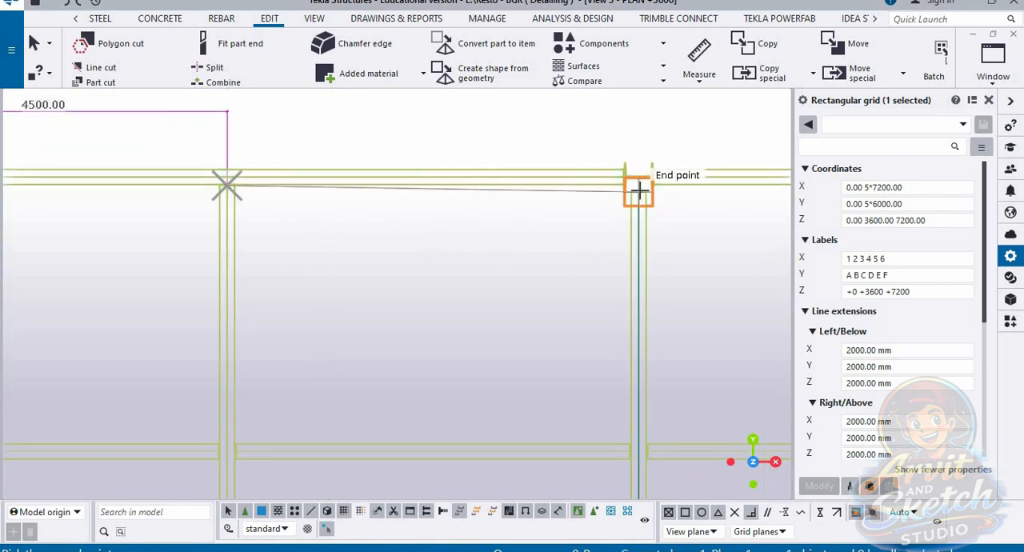
{"action": "scroll", "coordinate": [638, 189], "scroll_direction": "up", "scroll_amount": 1}
{"action": "scroll", "coordinate": [637, 174], "scroll_direction": "down", "scroll_amount": 1}
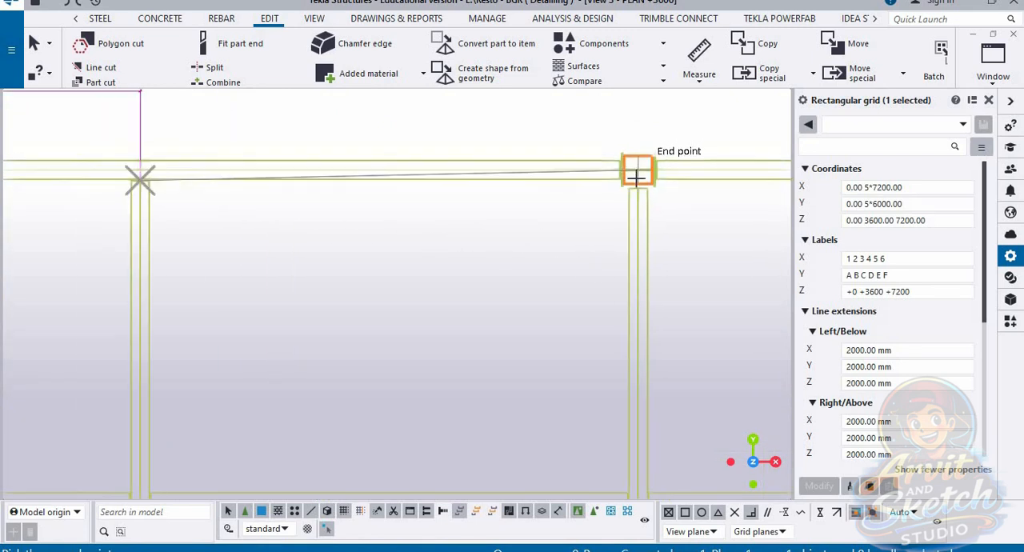
{"action": "key", "text": "Escape"}
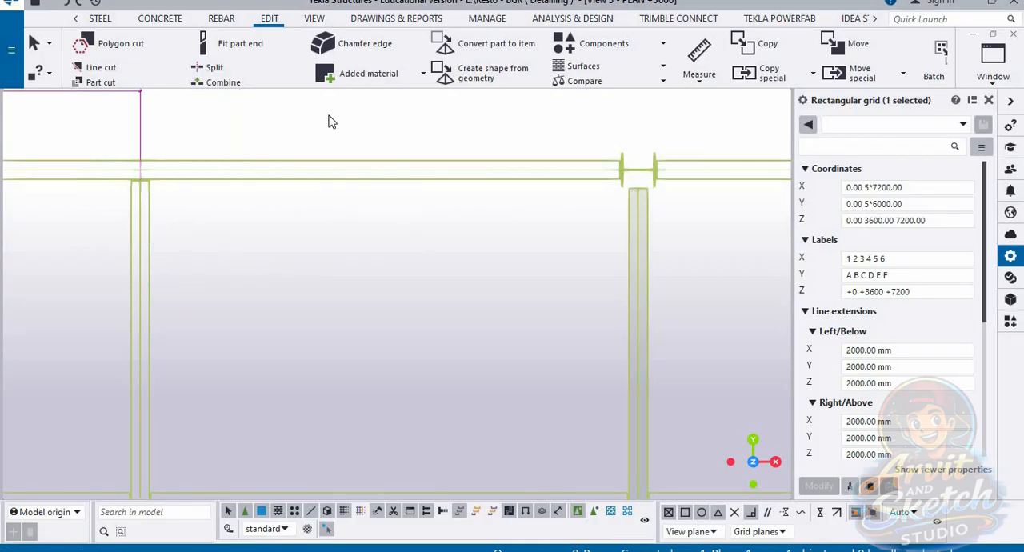
Step: Measure the horizontal distance between the third column and the secondary beam before it, placing the dimension above the edge beam
{"action": "left_click", "coordinate": [698, 76]}
{"action": "left_click", "coordinate": [696, 137]}
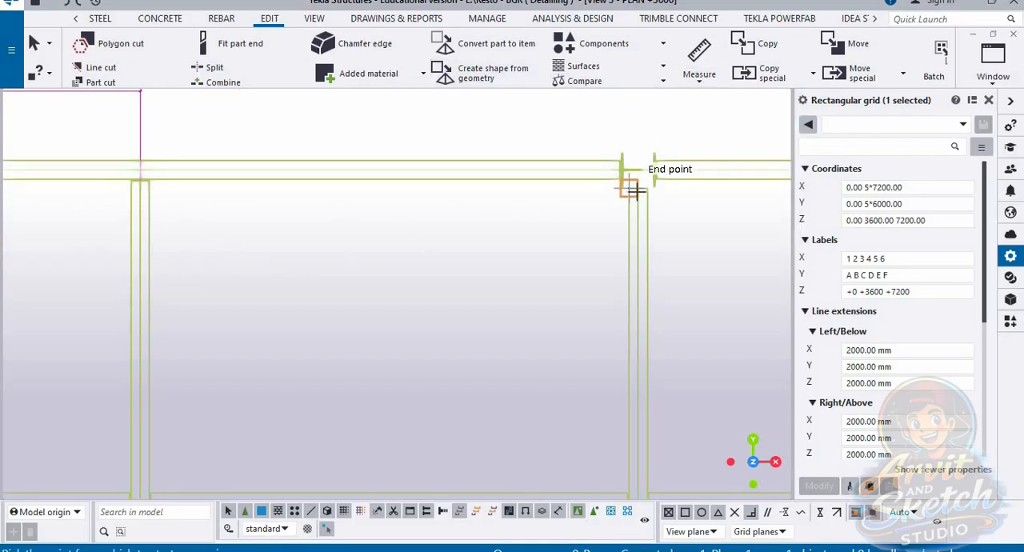
{"action": "left_click", "coordinate": [629, 187]}
{"action": "left_click", "coordinate": [140, 190]}
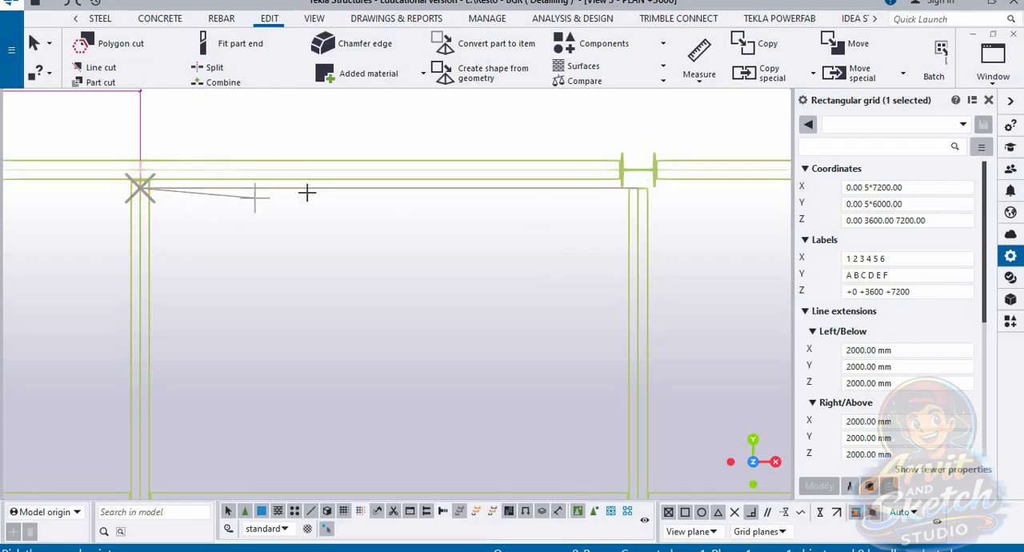
{"action": "scroll", "coordinate": [357, 196], "scroll_direction": "down", "scroll_amount": 2}
{"action": "left_click", "coordinate": [383, 143]}
Step: Measure the narrow bay's horizontal distance between the third and fourth columns, placing the dimension above the edge beam
{"action": "scroll", "coordinate": [394, 147], "scroll_direction": "down", "scroll_amount": 3}
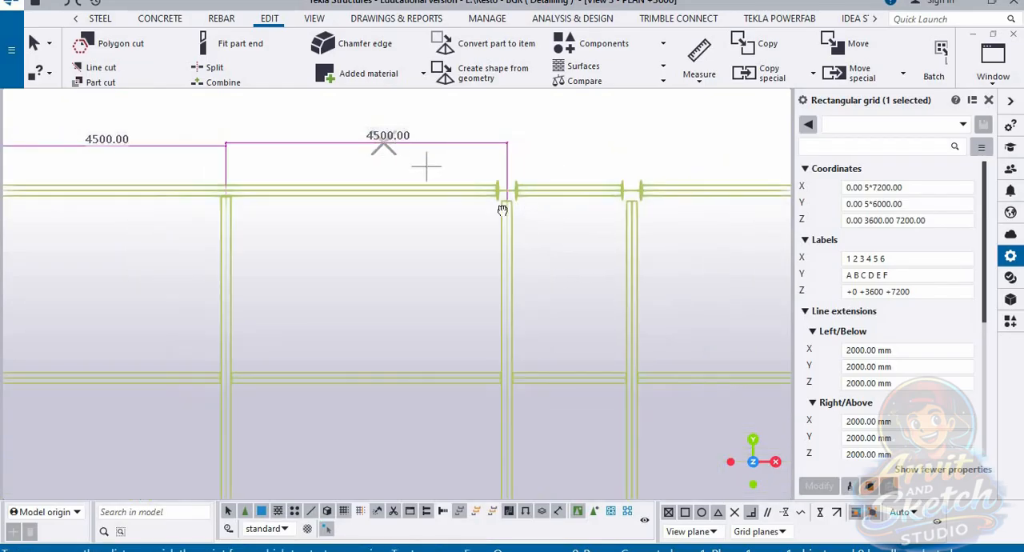
{"action": "middle_click_drag", "start_coordinate": [515, 222], "coordinate": [364, 224]}
{"action": "scroll", "coordinate": [402, 237], "scroll_direction": "up", "scroll_amount": 5}
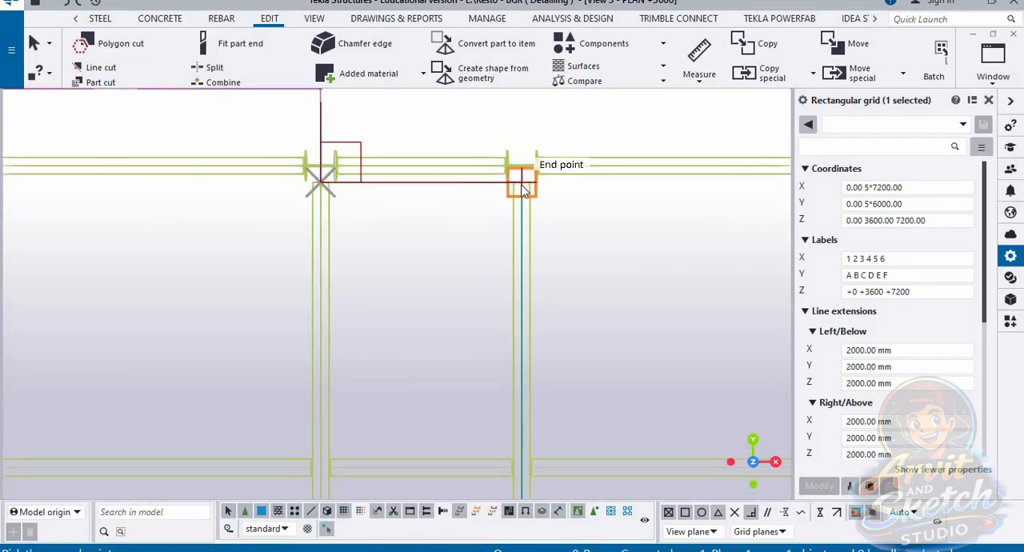
{"action": "left_click", "coordinate": [521, 189]}
{"action": "scroll", "coordinate": [482, 210], "scroll_direction": "down", "scroll_amount": 1}
{"action": "left_click", "coordinate": [402, 158]}
Step: Measure the horizontal distance from the fourth column to the following secondary beam along the upper edge
{"action": "scroll", "coordinate": [491, 201], "scroll_direction": "down", "scroll_amount": 2}
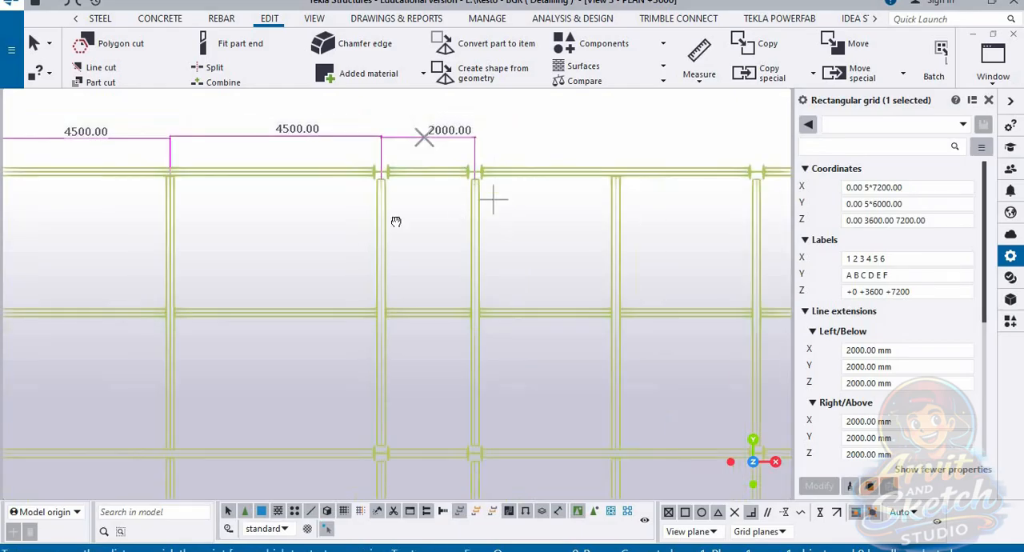
{"action": "middle_click_drag", "start_coordinate": [491, 200], "coordinate": [350, 219]}
{"action": "scroll", "coordinate": [352, 218], "scroll_direction": "up", "scroll_amount": 3}
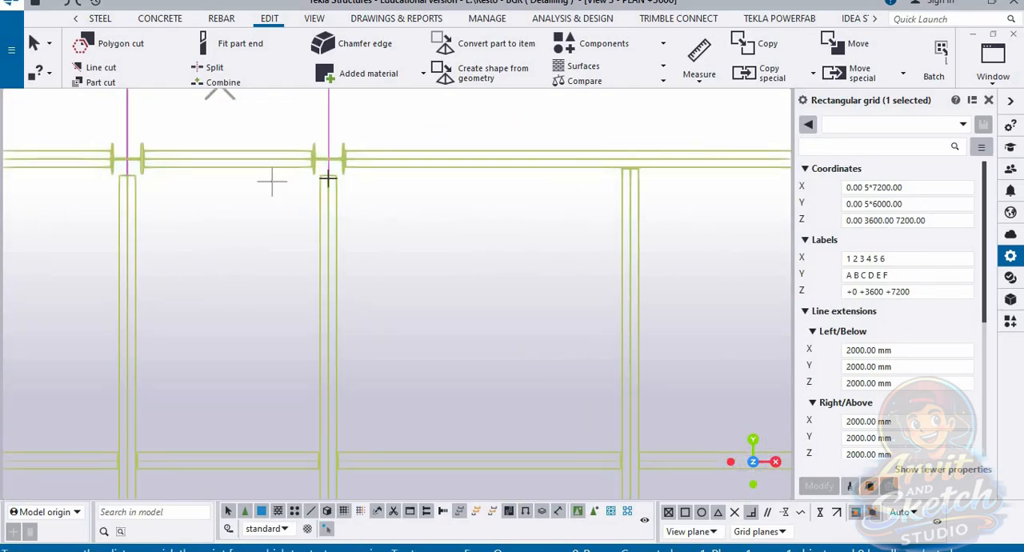
{"action": "left_click", "coordinate": [630, 177]}
{"action": "scroll", "coordinate": [533, 240], "scroll_direction": "down", "scroll_amount": 1}
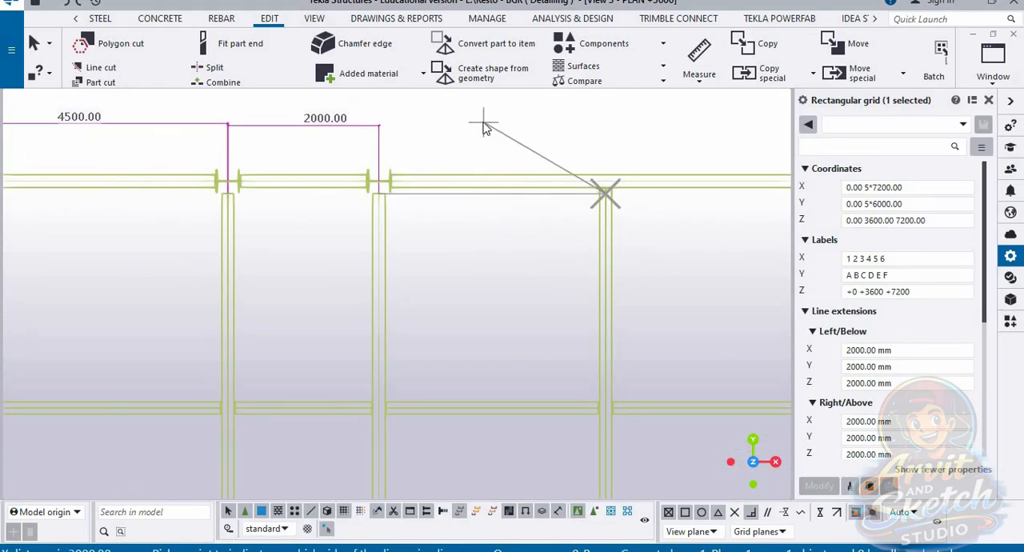
Step: Measure the horizontal distance between that secondary beam and the fifth column, placing the dimension above the edge beam
{"action": "scroll", "coordinate": [481, 151], "scroll_direction": "down", "scroll_amount": 3}
{"action": "middle_click_drag", "start_coordinate": [562, 217], "coordinate": [363, 263]}
{"action": "scroll", "coordinate": [395, 251], "scroll_direction": "up", "scroll_amount": 5}
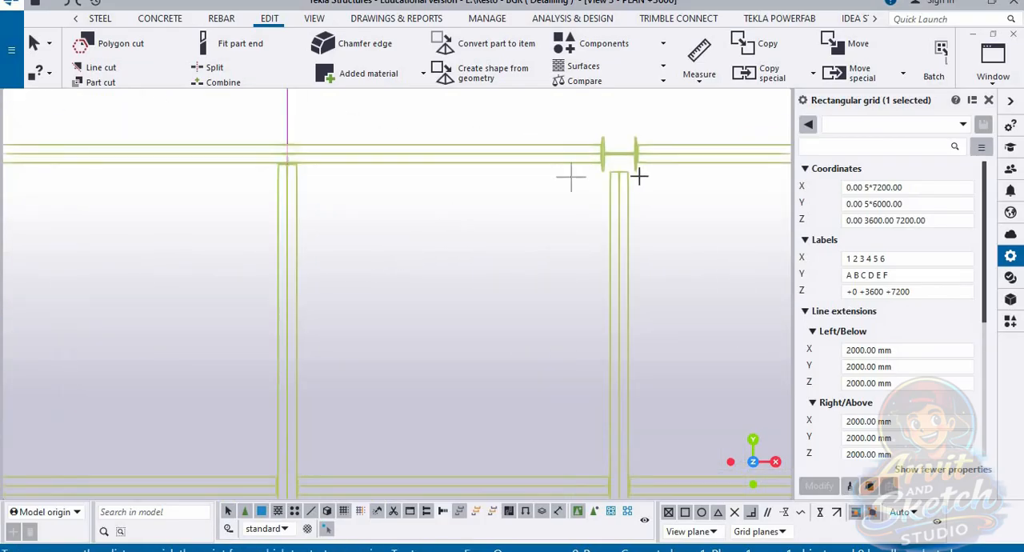
{"action": "left_click", "coordinate": [290, 171]}
{"action": "scroll", "coordinate": [431, 127], "scroll_direction": "down", "scroll_amount": 2}
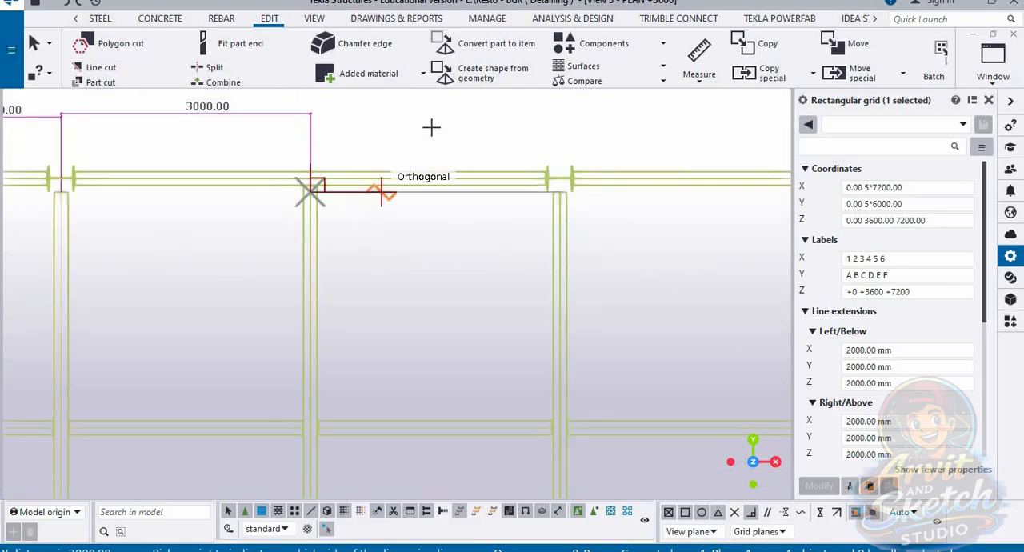
{"action": "left_click", "coordinate": [439, 108]}
Step: Measure the horizontal distance from the fifth column to the next secondary beam, placing the dimension above the edge beam
{"action": "scroll", "coordinate": [408, 225], "scroll_direction": "down", "scroll_amount": 3}
{"action": "middle_click_drag", "start_coordinate": [427, 252], "coordinate": [280, 240]}
{"action": "scroll", "coordinate": [294, 220], "scroll_direction": "up", "scroll_amount": 3}
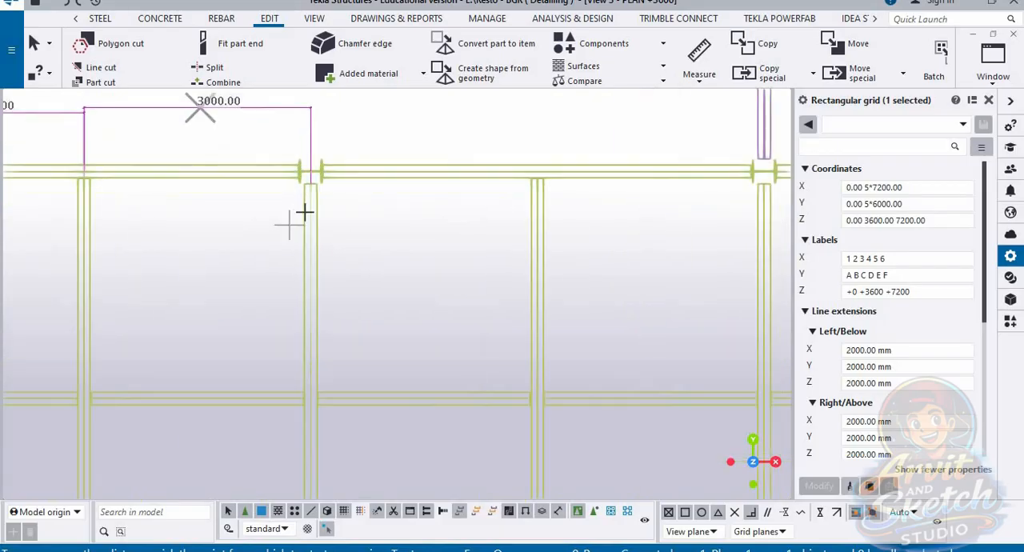
{"action": "left_click", "coordinate": [613, 173]}
{"action": "scroll", "coordinate": [456, 313], "scroll_direction": "down", "scroll_amount": 2}
{"action": "middle_click_drag", "start_coordinate": [444, 256], "coordinate": [377, 313]}
{"action": "left_click", "coordinate": [424, 204]}
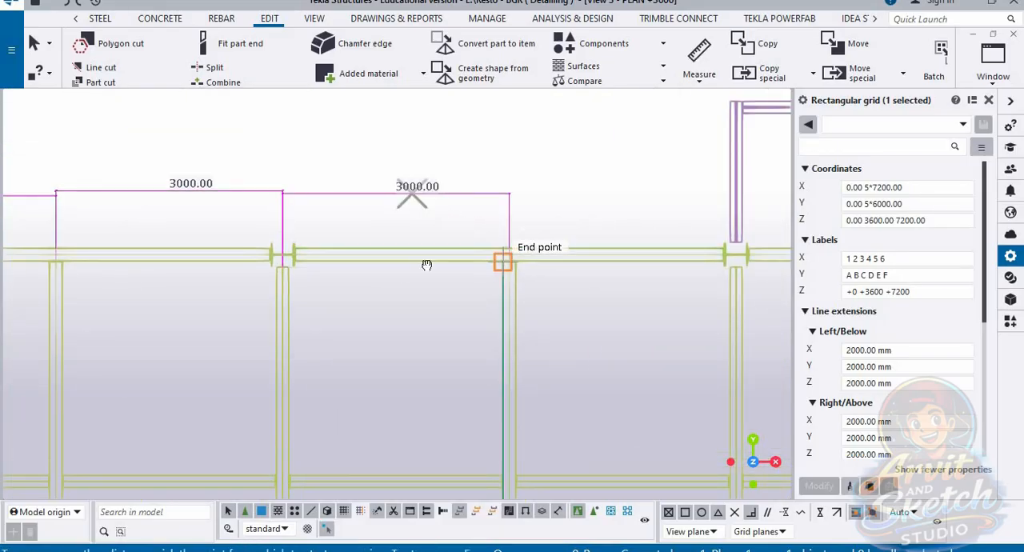
Step: Measure the horizontal distance between the sixth column, where the projecting frame starts, and the secondary beam before it
{"action": "middle_click_drag", "start_coordinate": [503, 258], "coordinate": [306, 258]}
{"action": "scroll", "coordinate": [306, 258], "scroll_direction": "up", "scroll_amount": 2}
{"action": "left_click", "coordinate": [587, 217]}
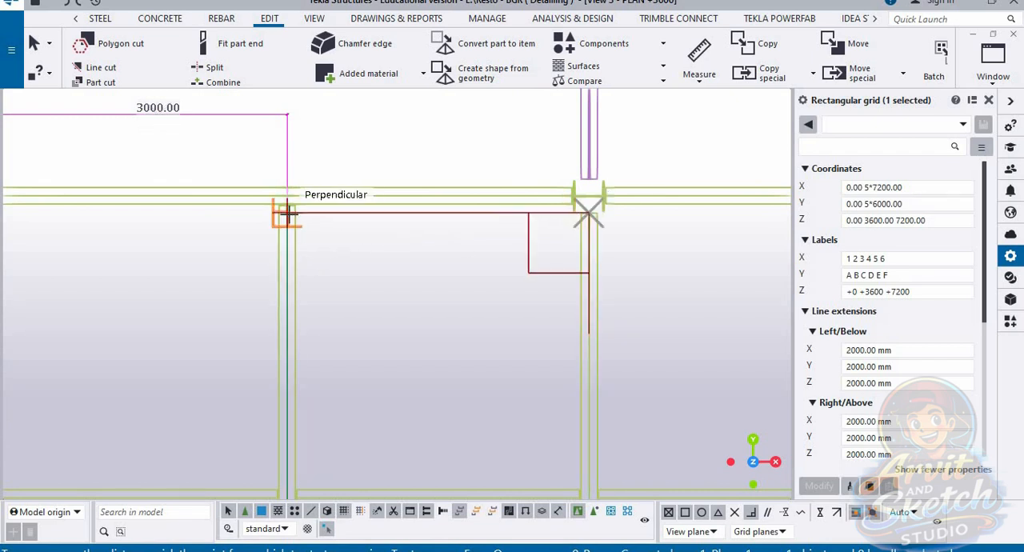
{"action": "left_click", "coordinate": [291, 216]}
{"action": "left_click", "coordinate": [415, 124]}
Step: Measure the horizontal distance from the sixth column to the secondary beam below the projecting frame, placing the dimension inside that frame
{"action": "scroll", "coordinate": [419, 138], "scroll_direction": "down", "scroll_amount": 5}
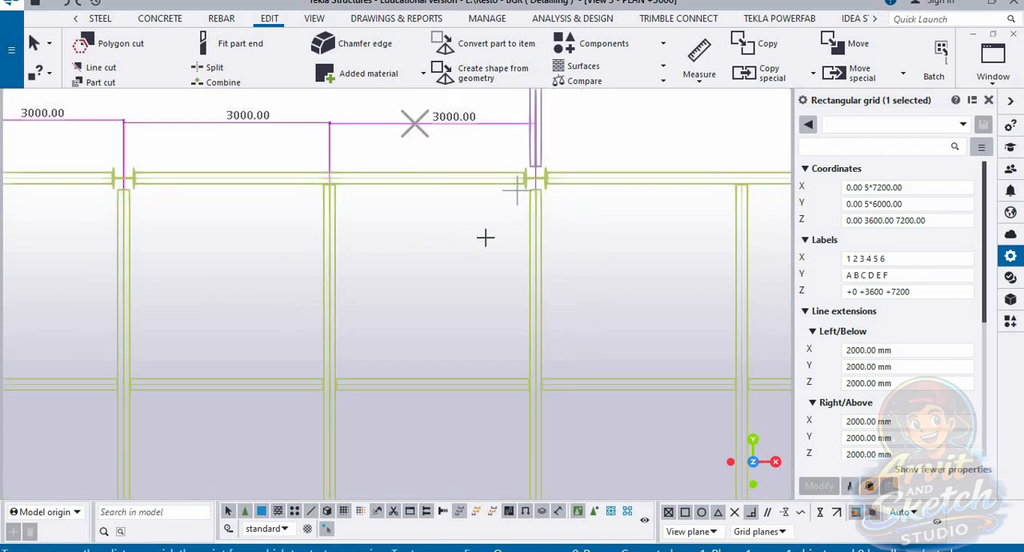
{"action": "middle_click_drag", "start_coordinate": [546, 242], "coordinate": [407, 238]}
{"action": "scroll", "coordinate": [408, 235], "scroll_direction": "up", "scroll_amount": 5}
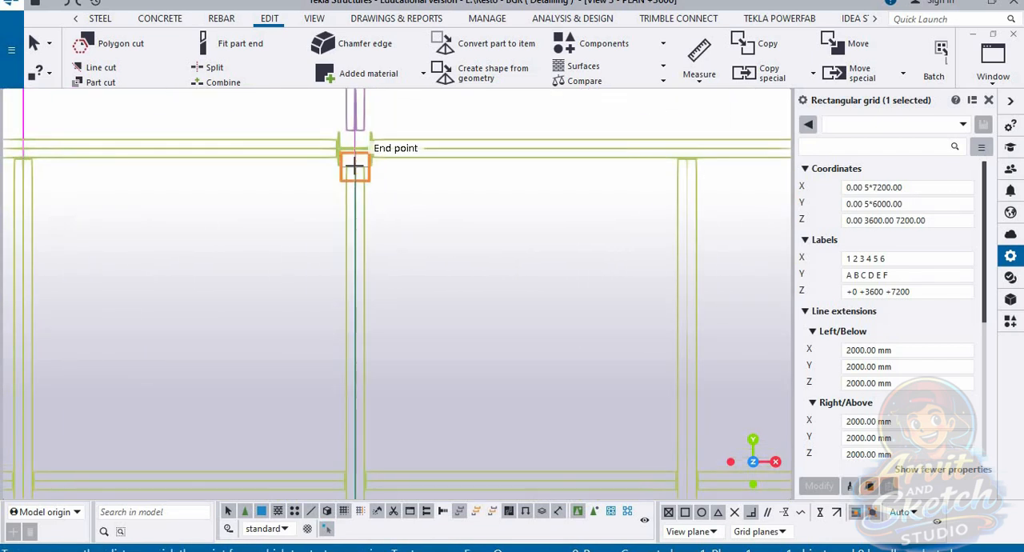
{"action": "left_click", "coordinate": [686, 166]}
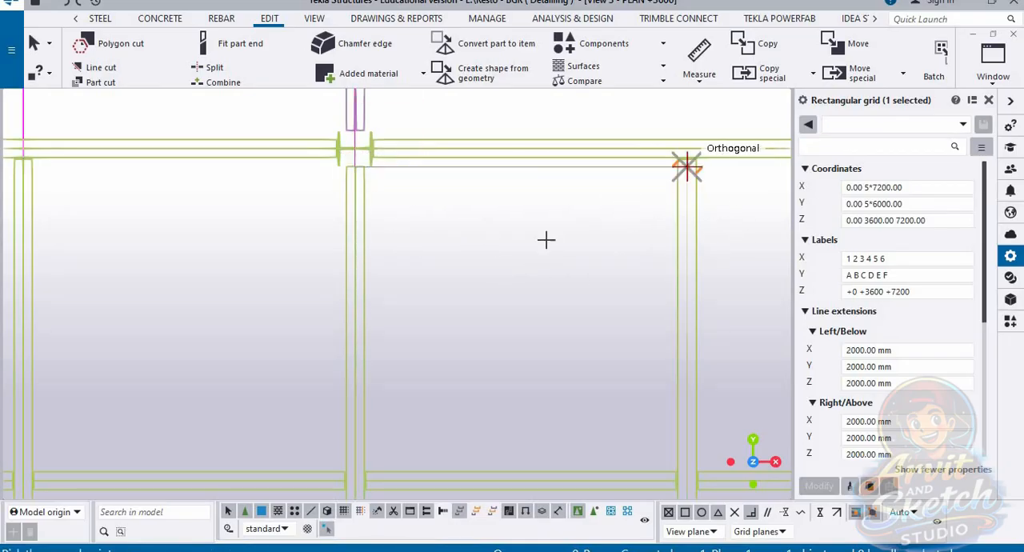
{"action": "scroll", "coordinate": [467, 258], "scroll_direction": "down", "scroll_amount": 3}
{"action": "middle_click_drag", "start_coordinate": [468, 257], "coordinate": [364, 357]}
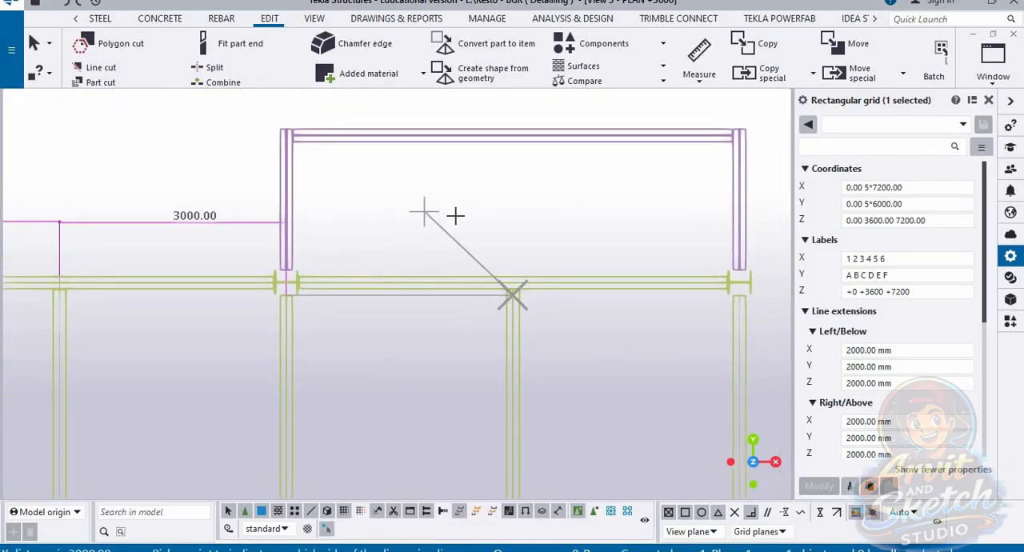
{"action": "left_click", "coordinate": [386, 219]}
Step: Measure the horizontal distance between the last column and the secondary beam before it, placing the dimension above the edge beam
{"action": "scroll", "coordinate": [402, 245], "scroll_direction": "down", "scroll_amount": 2}
{"action": "middle_click_drag", "start_coordinate": [453, 242], "coordinate": [351, 202]}
{"action": "scroll", "coordinate": [587, 255], "scroll_direction": "up", "scroll_amount": 5}
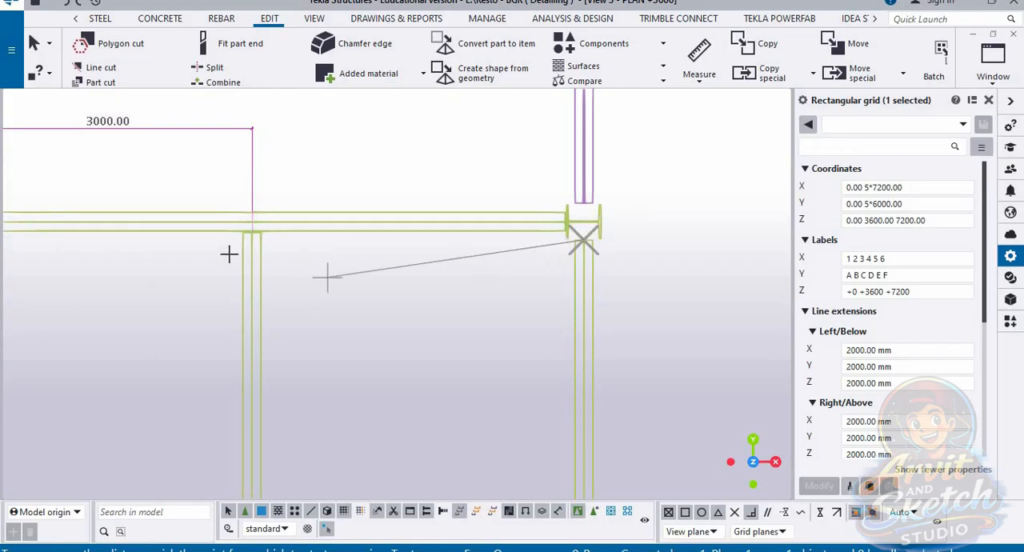
{"action": "left_click", "coordinate": [251, 238]}
{"action": "left_click", "coordinate": [412, 128]}
Step: Measure the overall horizontal width of the projecting frame between its two side beams, placing the dimension above the frame
{"action": "scroll", "coordinate": [343, 184], "scroll_direction": "down", "scroll_amount": 5}
{"action": "middle_click_drag", "start_coordinate": [220, 193], "coordinate": [408, 355]}
{"action": "scroll", "coordinate": [408, 356], "scroll_direction": "up", "scroll_amount": 3}
{"action": "scroll", "coordinate": [214, 196], "scroll_direction": "up", "scroll_amount": 5}
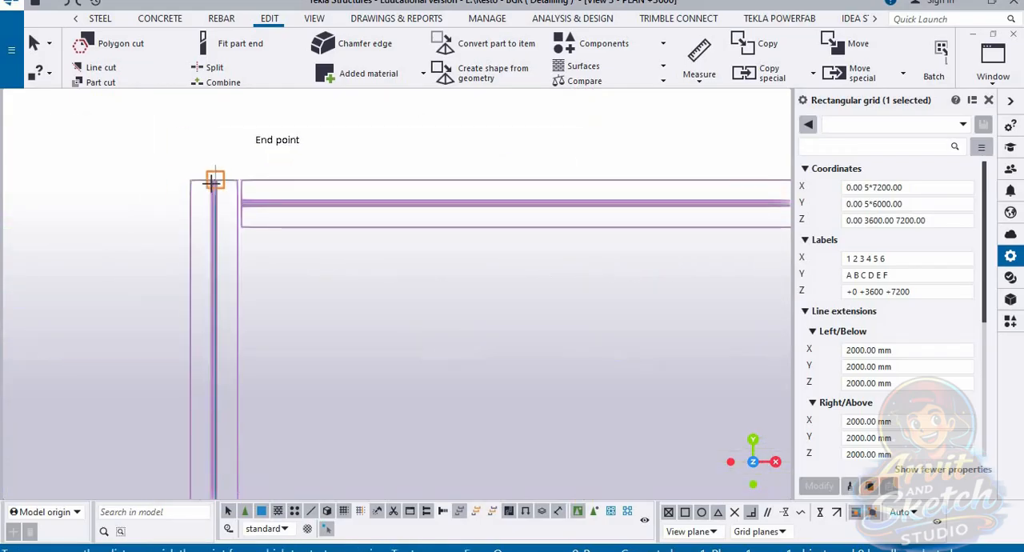
{"action": "scroll", "coordinate": [216, 172], "scroll_direction": "up", "scroll_amount": 5}
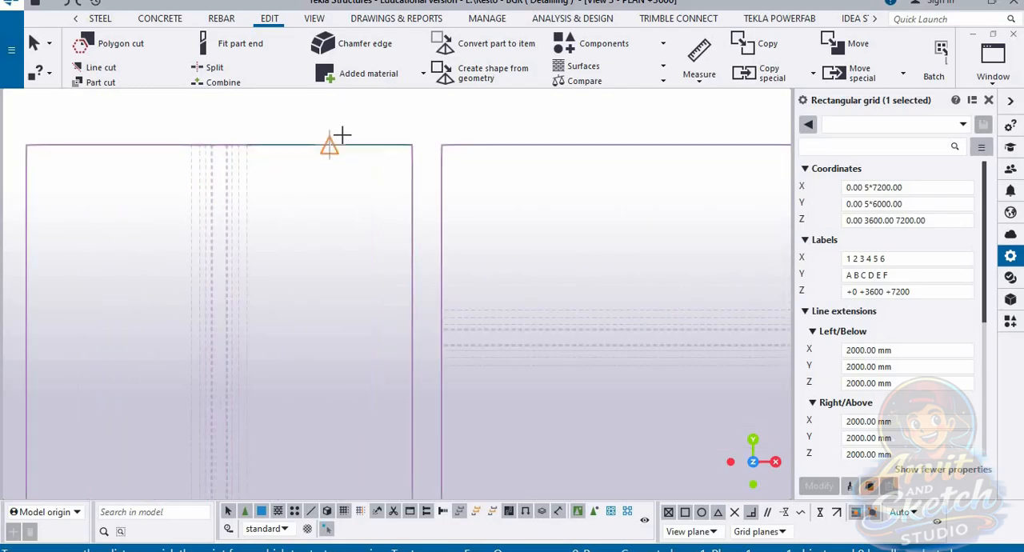
{"action": "left_click", "coordinate": [218, 147]}
{"action": "scroll", "coordinate": [142, 204], "scroll_direction": "down", "scroll_amount": 9}
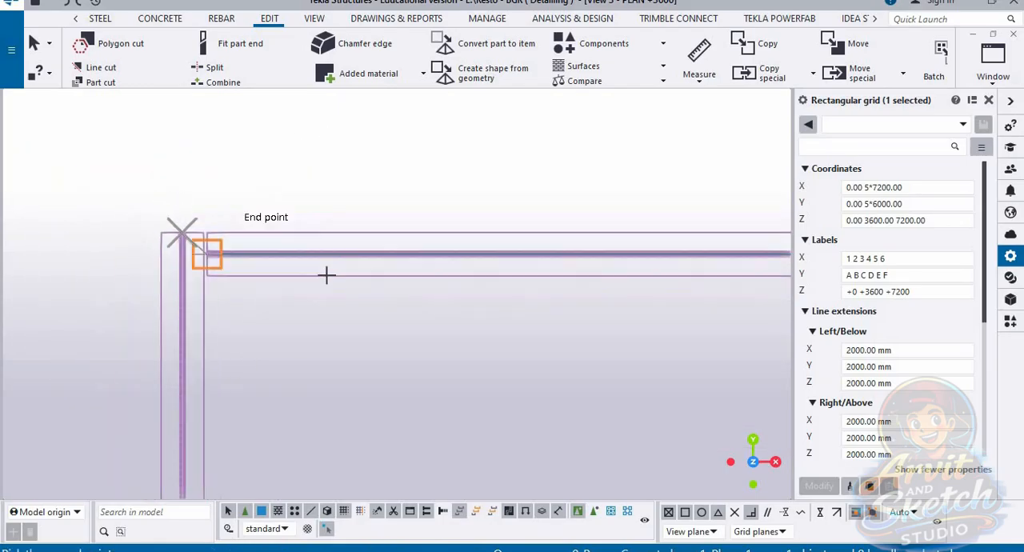
{"action": "middle_click_drag", "start_coordinate": [626, 222], "coordinate": [350, 253]}
{"action": "scroll", "coordinate": [376, 242], "scroll_direction": "up", "scroll_amount": 12}
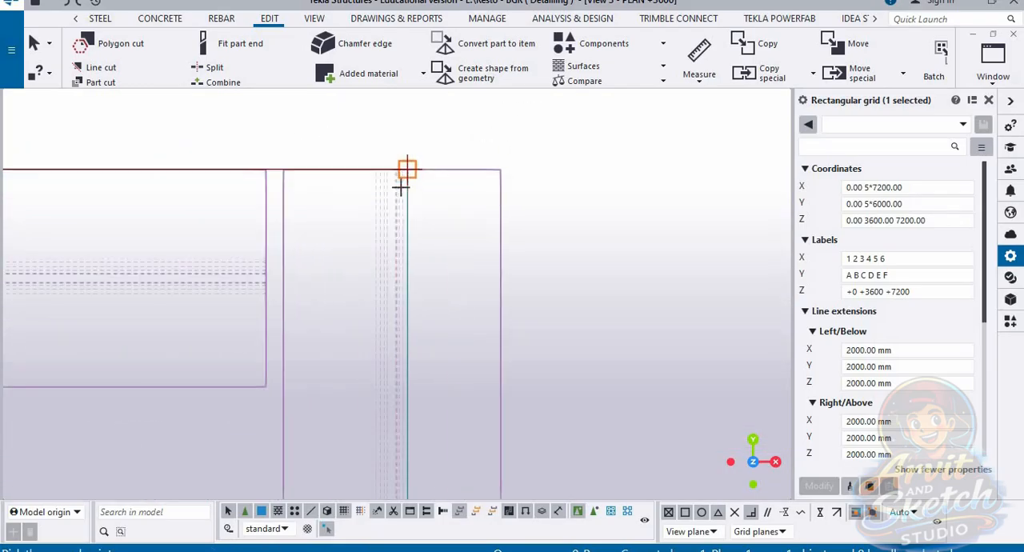
{"action": "left_click", "coordinate": [386, 155]}
{"action": "scroll", "coordinate": [532, 227], "scroll_direction": "down", "scroll_amount": 1}
{"action": "scroll", "coordinate": [512, 244], "scroll_direction": "down", "scroll_amount": 6}
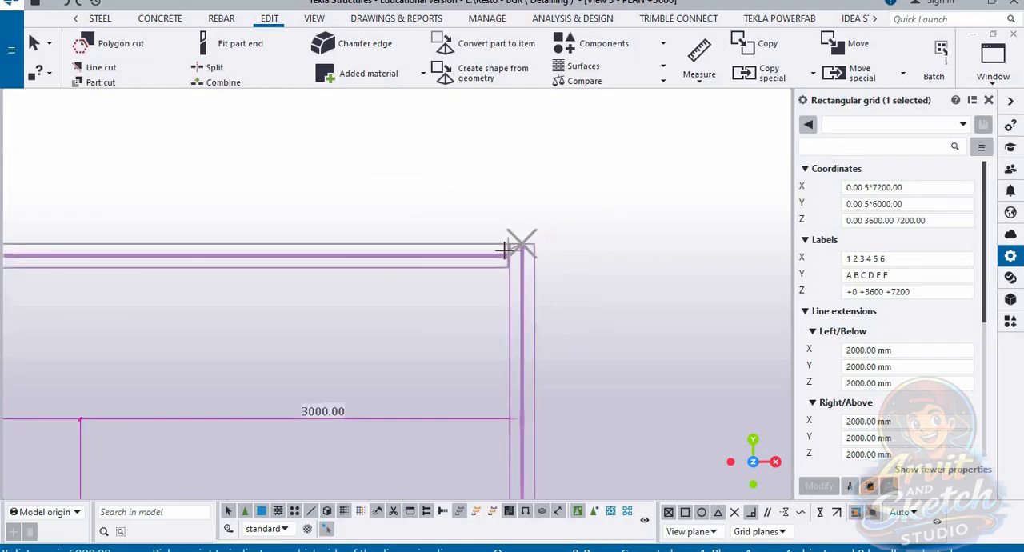
{"action": "middle_click_drag", "start_coordinate": [414, 240], "coordinate": [494, 229]}
{"action": "scroll", "coordinate": [544, 280], "scroll_direction": "down", "scroll_amount": 6}
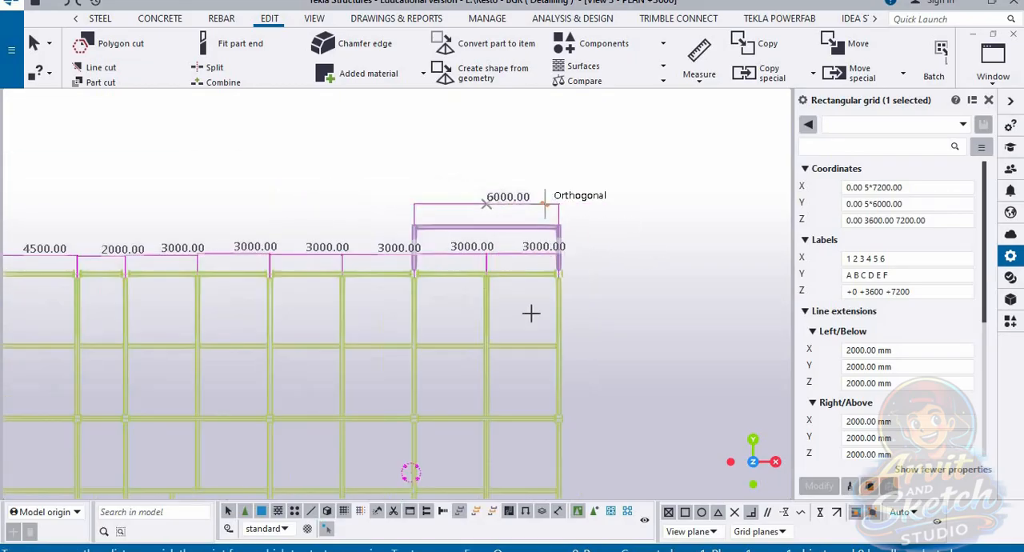
{"action": "middle_click_drag", "start_coordinate": [610, 443], "coordinate": [605, 383]}
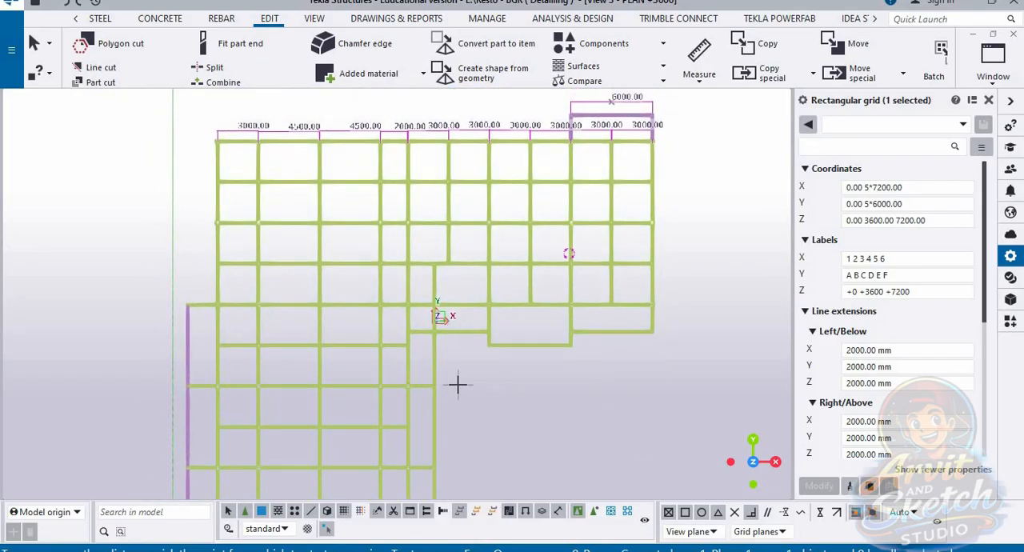
Step: Measure the horizontal distance between the first and second stub beams at the lower wing's bottom edge, placing the dimension below
{"action": "scroll", "coordinate": [458, 383], "scroll_direction": "up", "scroll_amount": 3}
{"action": "scroll", "coordinate": [439, 373], "scroll_direction": "down", "scroll_amount": 5}
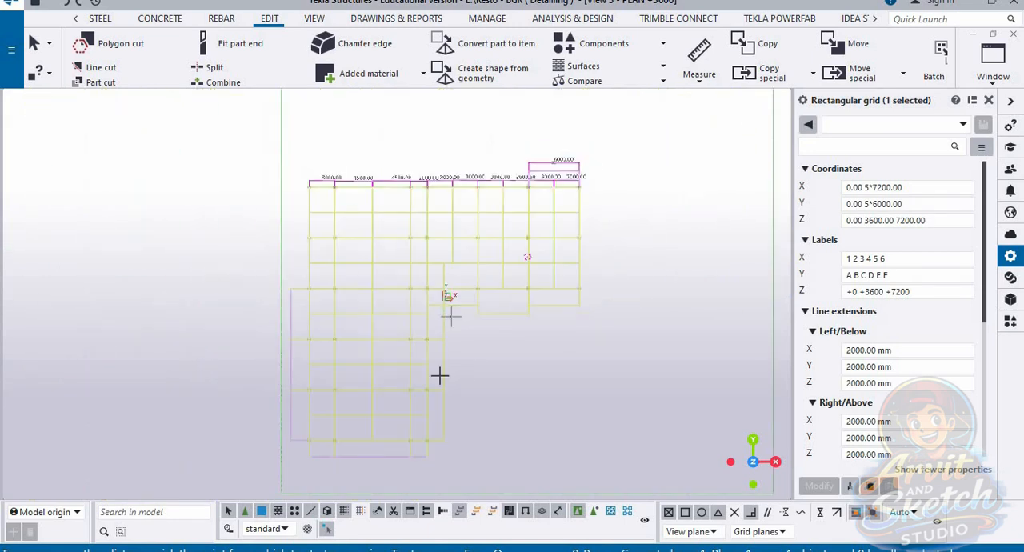
{"action": "scroll", "coordinate": [432, 468], "scroll_direction": "up", "scroll_amount": 2}
{"action": "scroll", "coordinate": [256, 466], "scroll_direction": "up", "scroll_amount": 5}
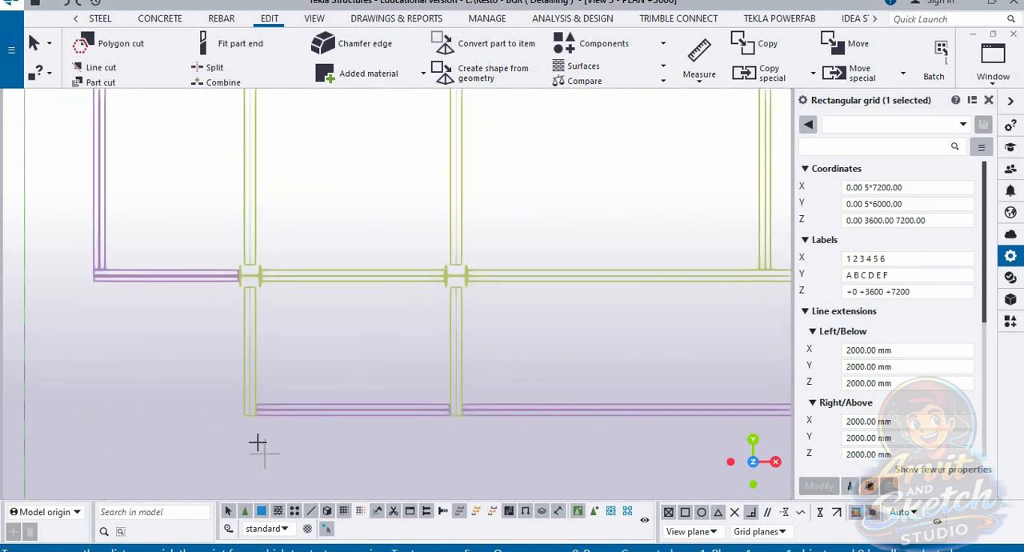
{"action": "scroll", "coordinate": [726, 382], "scroll_direction": "up", "scroll_amount": 5}
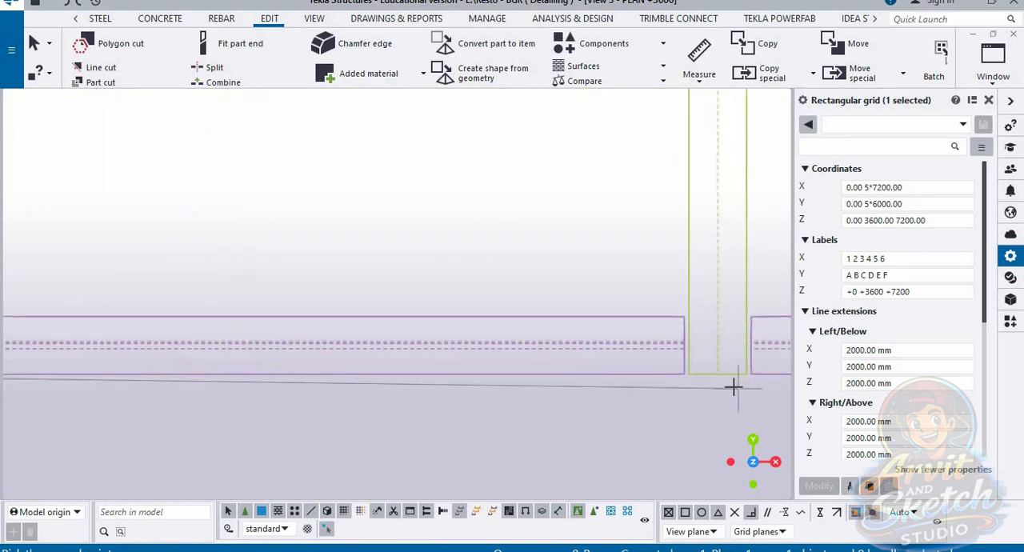
{"action": "scroll", "coordinate": [556, 303], "scroll_direction": "down", "scroll_amount": 4}
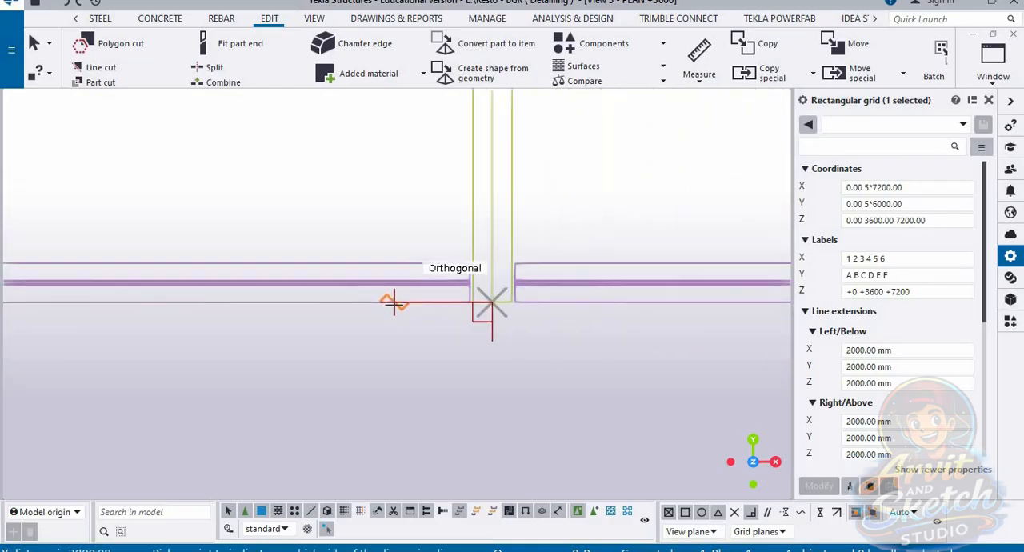
Step: Measure the horizontal distance between the second and third stub beams along the bottom edge, placing the dimension below the frame
{"action": "scroll", "coordinate": [320, 300], "scroll_direction": "up", "scroll_amount": 5}
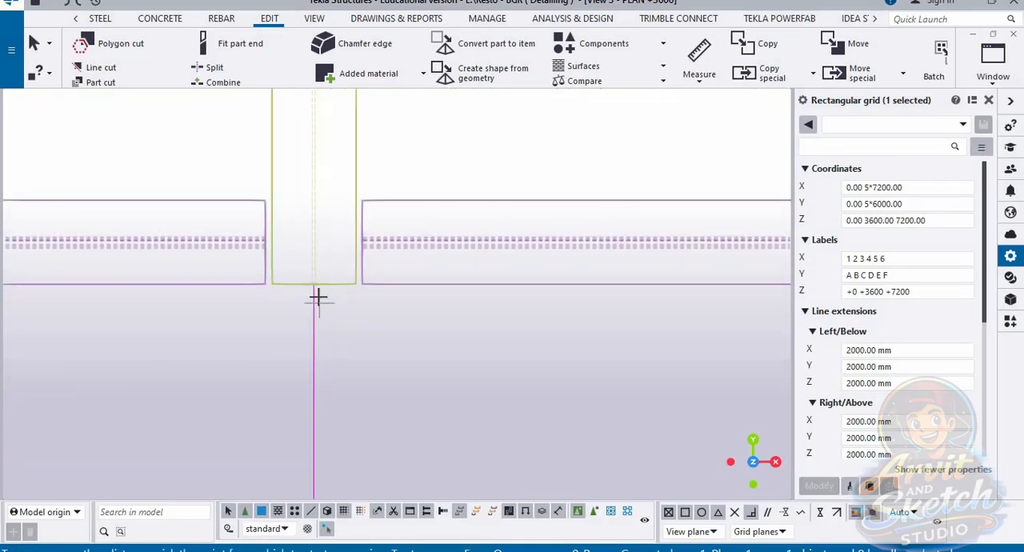
{"action": "scroll", "coordinate": [480, 364], "scroll_direction": "down", "scroll_amount": 3}
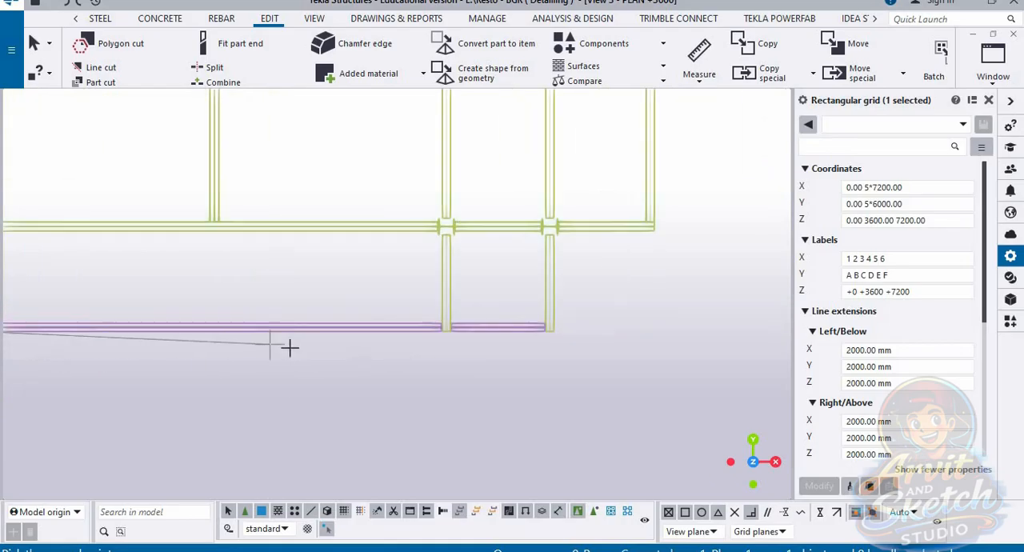
{"action": "scroll", "coordinate": [412, 320], "scroll_direction": "up", "scroll_amount": 4}
{"action": "scroll", "coordinate": [404, 295], "scroll_direction": "up", "scroll_amount": 4}
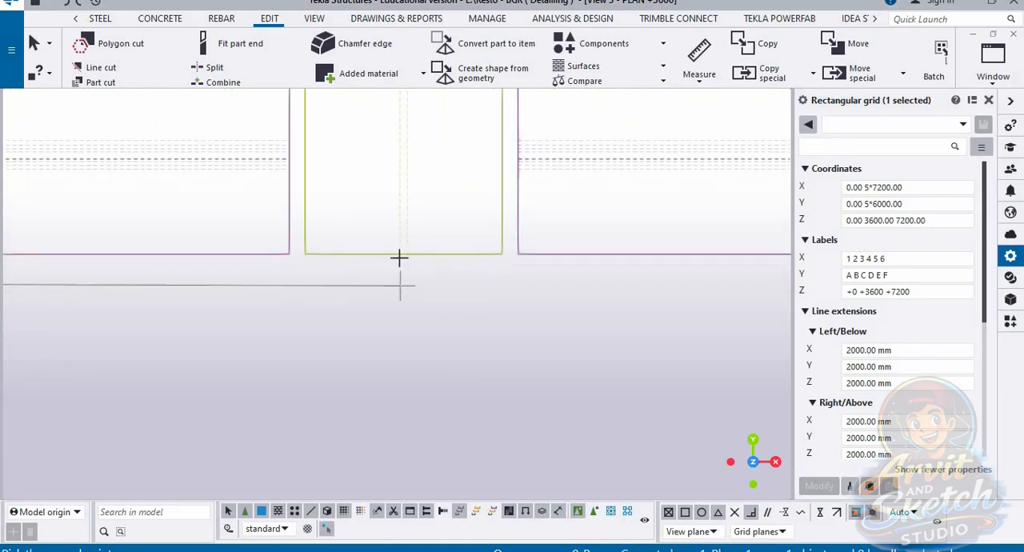
{"action": "left_click", "coordinate": [594, 269]}
{"action": "scroll", "coordinate": [539, 296], "scroll_direction": "down", "scroll_amount": 5}
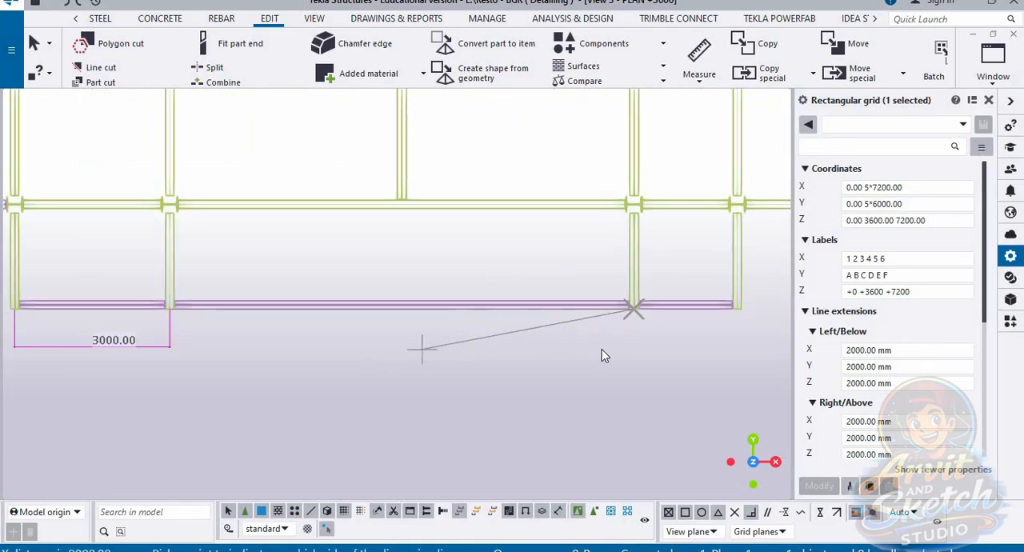
Step: Measure the horizontal distance between the third and fourth stub beams along the bottom edge, placing the dimension below the frame
{"action": "scroll", "coordinate": [264, 312], "scroll_direction": "up", "scroll_amount": 6}
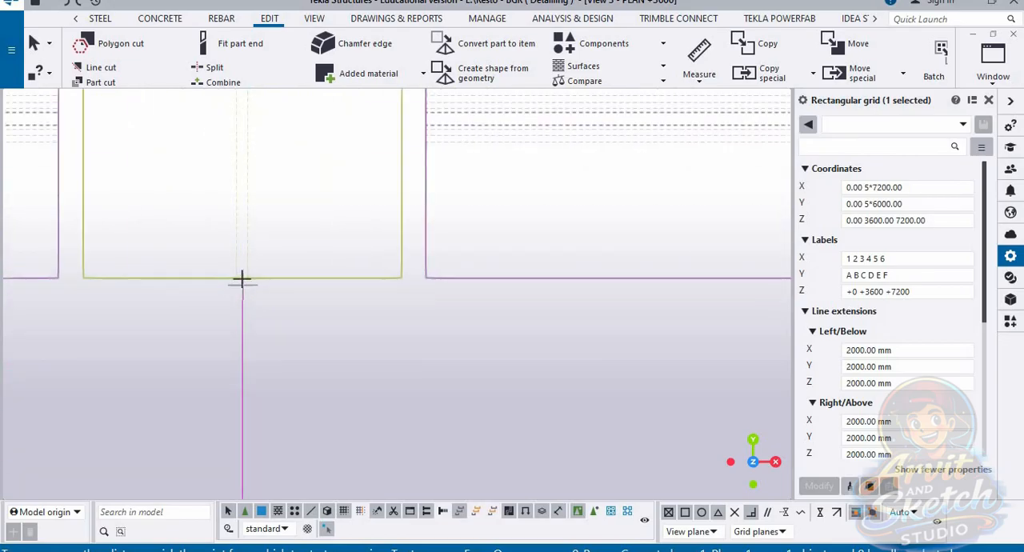
{"action": "left_click", "coordinate": [242, 279]}
{"action": "scroll", "coordinate": [357, 330], "scroll_direction": "down", "scroll_amount": 5}
{"action": "scroll", "coordinate": [660, 300], "scroll_direction": "up", "scroll_amount": 5}
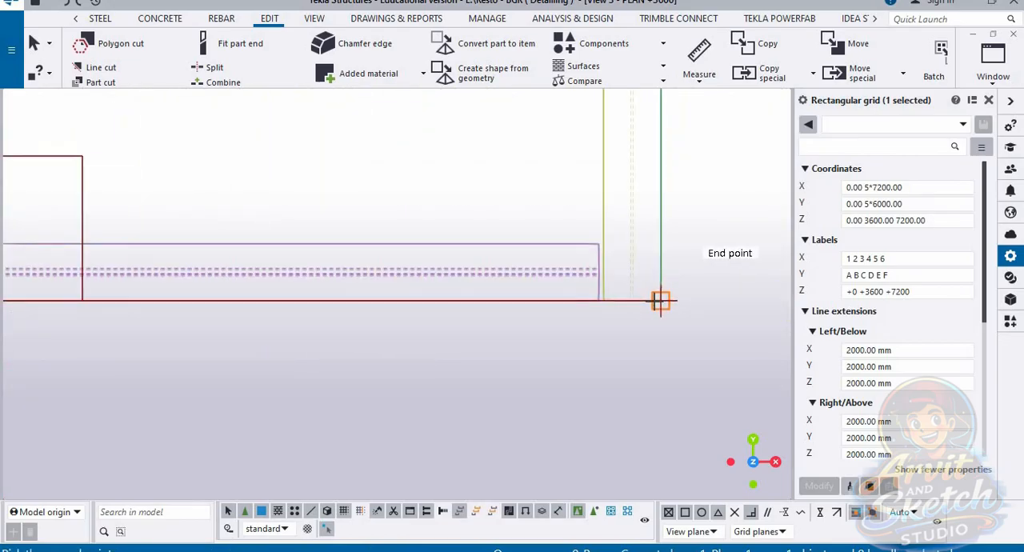
{"action": "left_click", "coordinate": [661, 300]}
{"action": "scroll", "coordinate": [656, 353], "scroll_direction": "up", "scroll_amount": 4}
{"action": "middle_click_drag", "start_coordinate": [704, 315], "coordinate": [676, 293]}
{"action": "scroll", "coordinate": [608, 362], "scroll_direction": "up", "scroll_amount": 3}
{"action": "scroll", "coordinate": [600, 246], "scroll_direction": "up", "scroll_amount": 3}
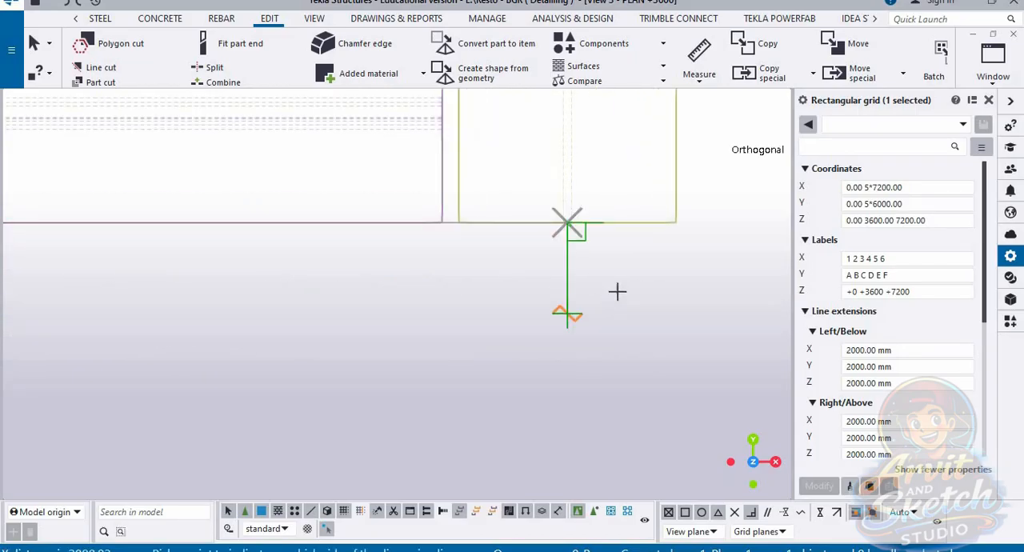
{"action": "scroll", "coordinate": [611, 284], "scroll_direction": "down", "scroll_amount": 5}
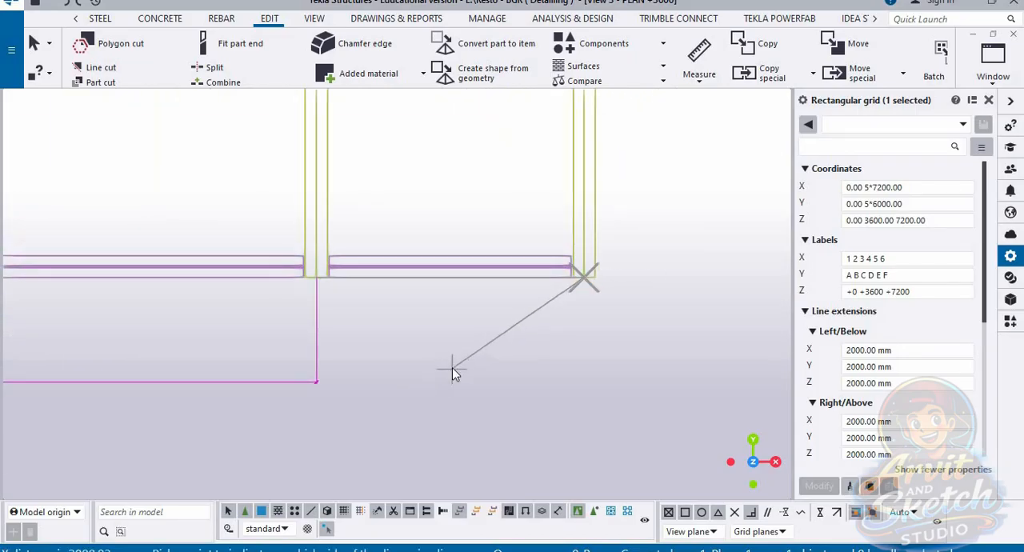
Step: Measure the horizontal distance from the lower wing's fourth column to the outer overhanging beam, placing the dimension below the frame
{"action": "scroll", "coordinate": [477, 412], "scroll_direction": "down", "scroll_amount": 5}
{"action": "scroll", "coordinate": [529, 304], "scroll_direction": "up", "scroll_amount": 8}
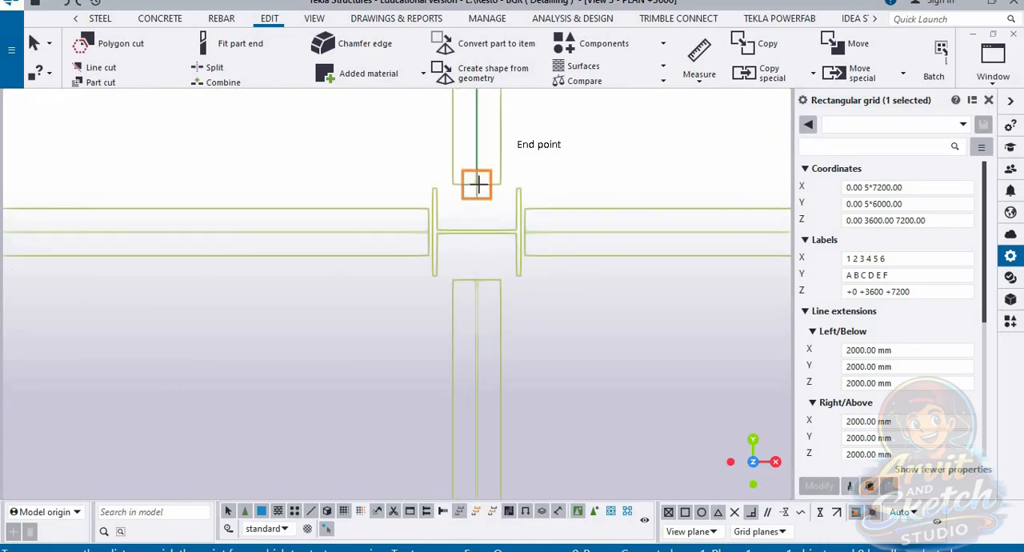
{"action": "left_click", "coordinate": [477, 184]}
{"action": "scroll", "coordinate": [396, 240], "scroll_direction": "down", "scroll_amount": 3}
{"action": "scroll", "coordinate": [680, 220], "scroll_direction": "up", "scroll_amount": 4}
{"action": "left_click", "coordinate": [634, 205]}
{"action": "scroll", "coordinate": [631, 200], "scroll_direction": "down", "scroll_amount": 7}
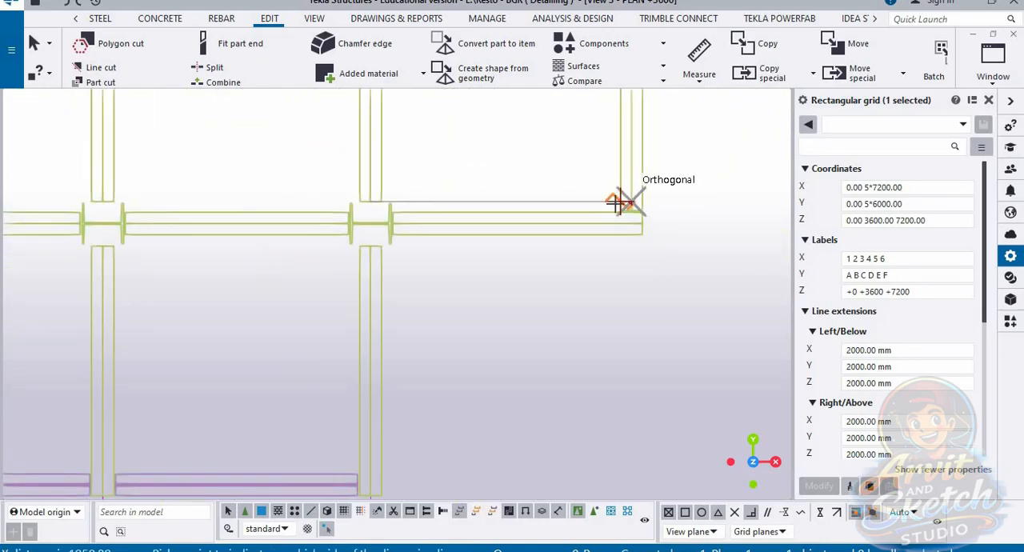
{"action": "scroll", "coordinate": [636, 430], "scroll_direction": "down", "scroll_amount": 10}
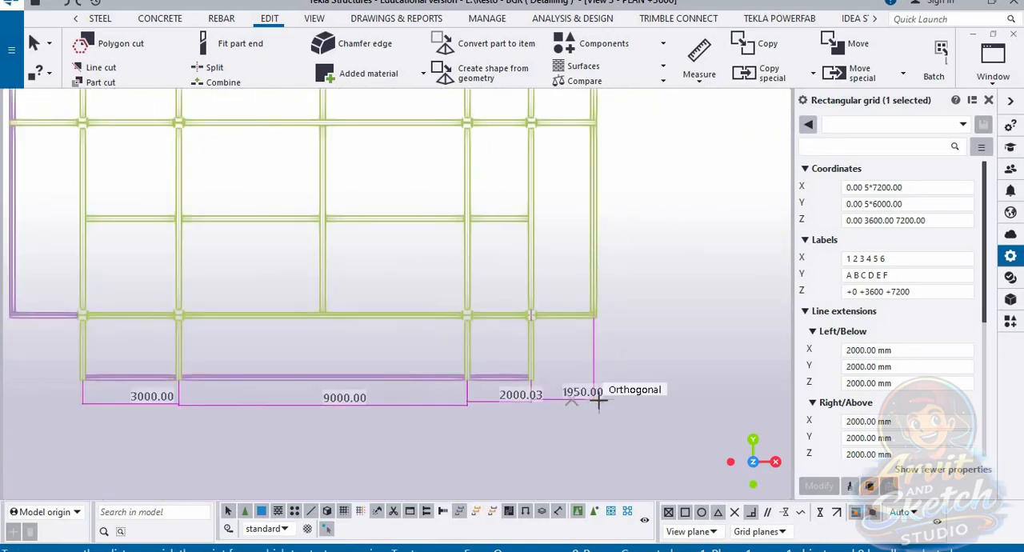
{"action": "scroll", "coordinate": [479, 354], "scroll_direction": "up", "scroll_amount": 2}
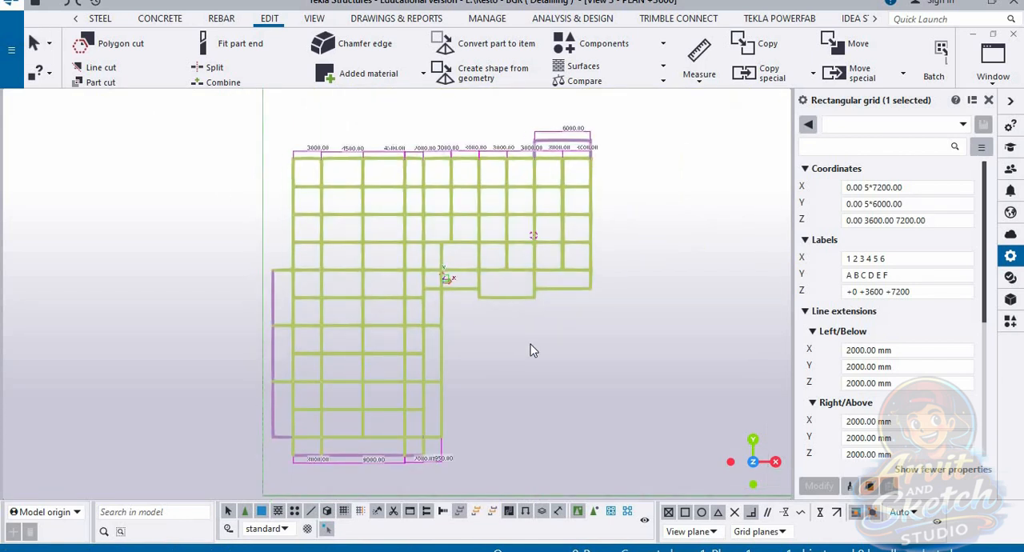
Step: Try to measure the spacing in Y from the upper edge beam to the next beam below it in the first bay
{"action": "left_click", "coordinate": [698, 72]}
{"action": "left_click", "coordinate": [724, 137]}
{"action": "scroll", "coordinate": [275, 164], "scroll_direction": "up", "scroll_amount": 4}
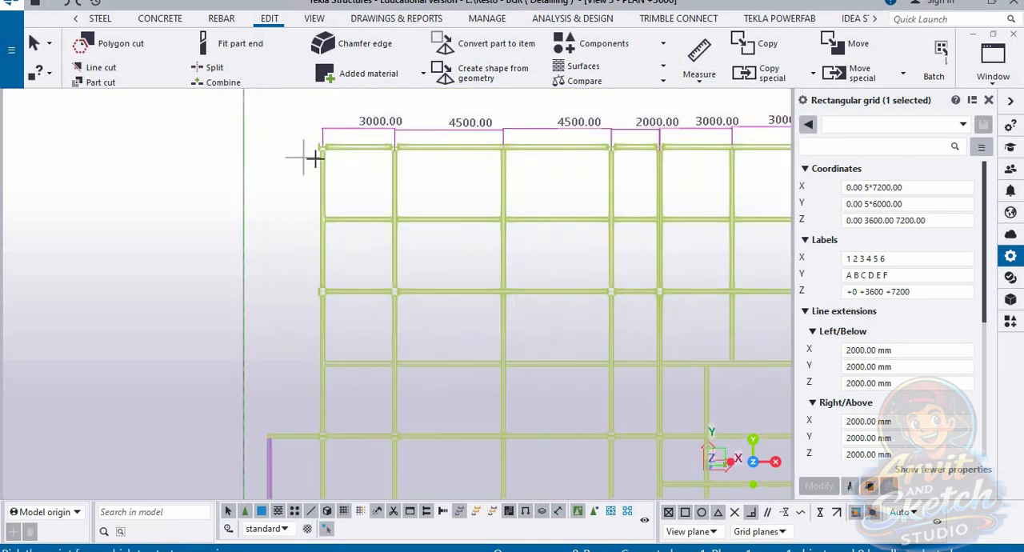
{"action": "scroll", "coordinate": [314, 158], "scroll_direction": "up", "scroll_amount": 5}
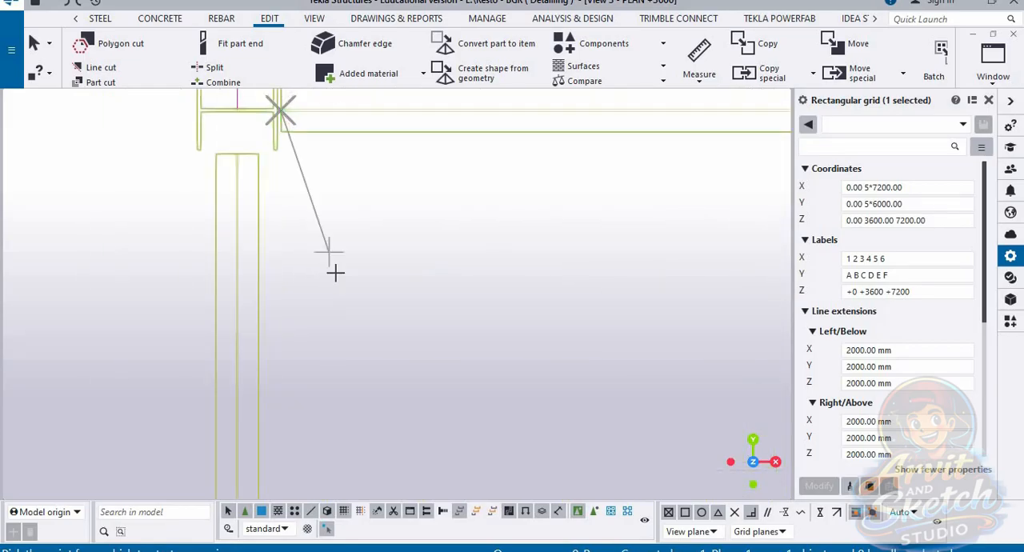
{"action": "scroll", "coordinate": [325, 436], "scroll_direction": "down", "scroll_amount": 3}
{"action": "scroll", "coordinate": [315, 400], "scroll_direction": "up", "scroll_amount": 6}
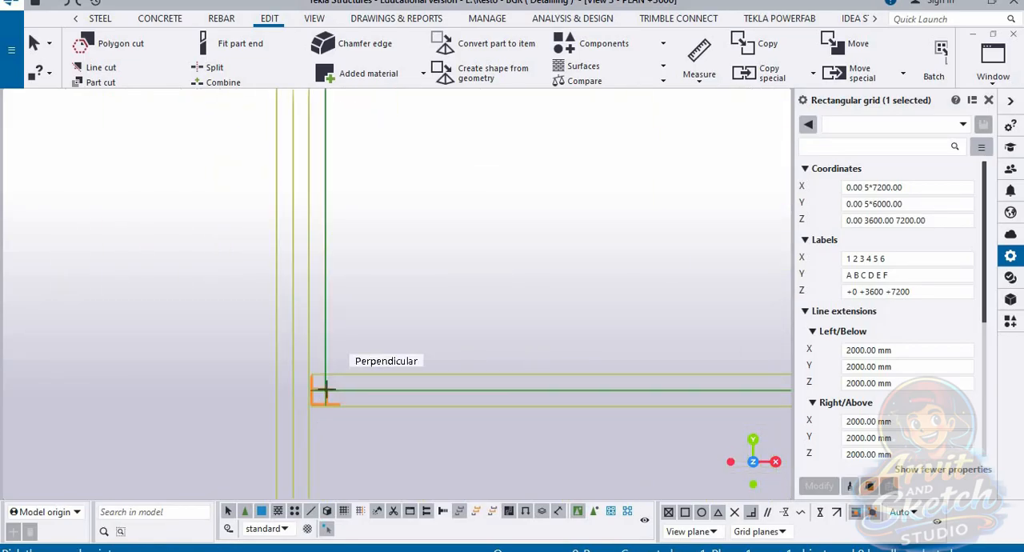
{"action": "left_click", "coordinate": [324, 390]}
{"action": "scroll", "coordinate": [434, 356], "scroll_direction": "down", "scroll_amount": 3}
{"action": "scroll", "coordinate": [400, 224], "scroll_direction": "down", "scroll_amount": 4}
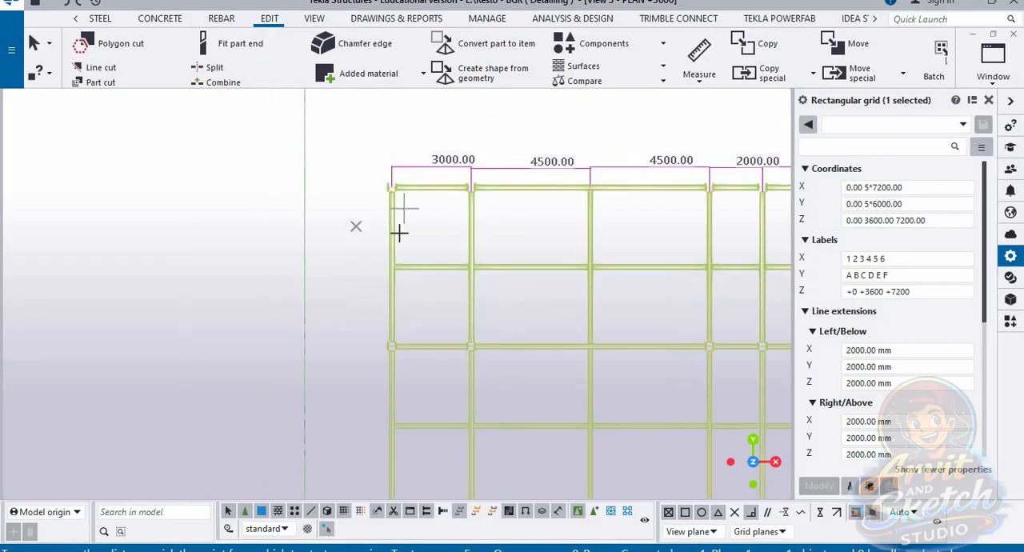
{"action": "scroll", "coordinate": [400, 220], "scroll_direction": "up", "scroll_amount": 5}
{"action": "scroll", "coordinate": [391, 237], "scroll_direction": "down", "scroll_amount": 2}
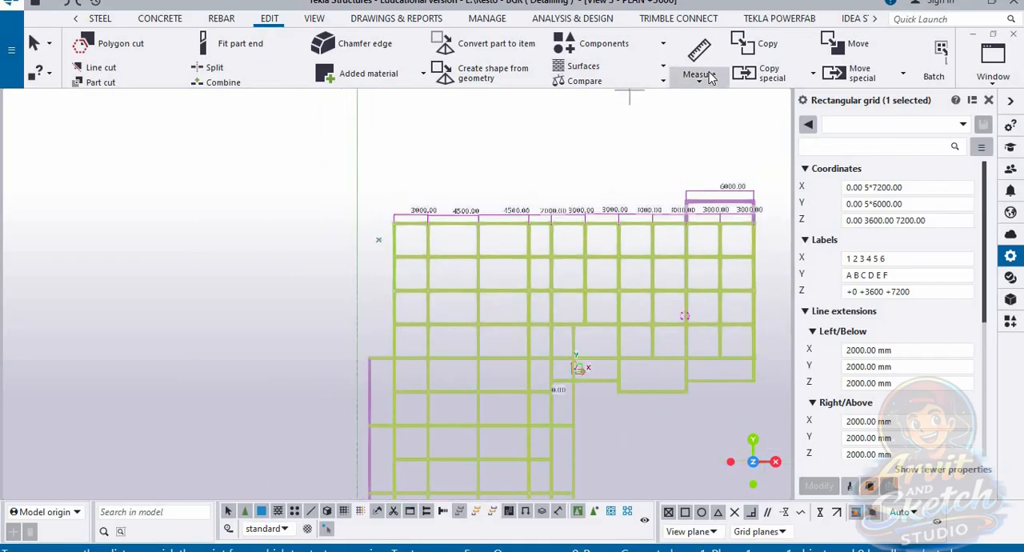
{"action": "left_click", "coordinate": [699, 76]}
{"action": "left_click", "coordinate": [736, 170]}
{"action": "scroll", "coordinate": [418, 269], "scroll_direction": "up", "scroll_amount": 2}
{"action": "scroll", "coordinate": [416, 263], "scroll_direction": "down", "scroll_amount": 3}
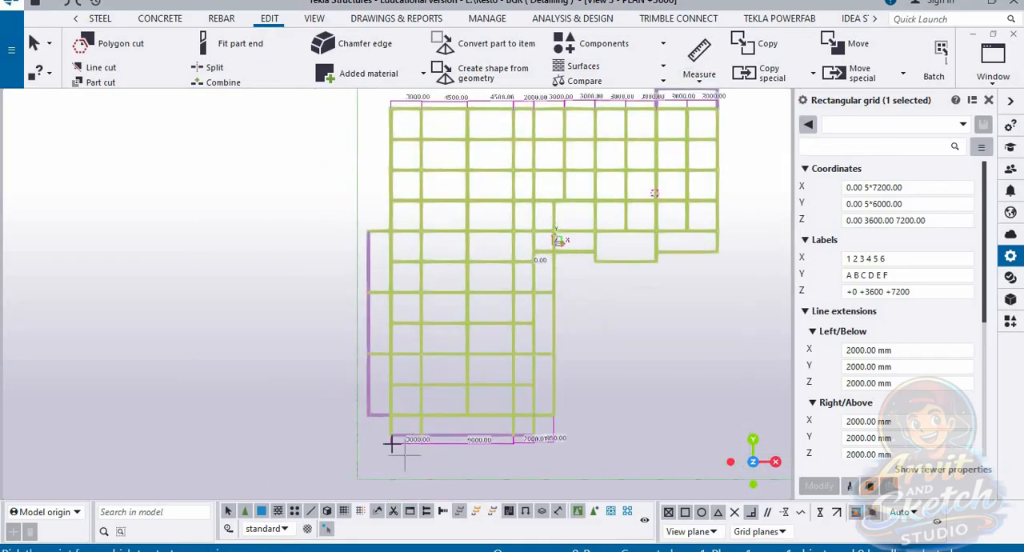
{"action": "scroll", "coordinate": [395, 413], "scroll_direction": "up", "scroll_amount": 5}
{"action": "scroll", "coordinate": [411, 320], "scroll_direction": "down", "scroll_amount": 3}
{"action": "scroll", "coordinate": [400, 201], "scroll_direction": "up", "scroll_amount": 2}
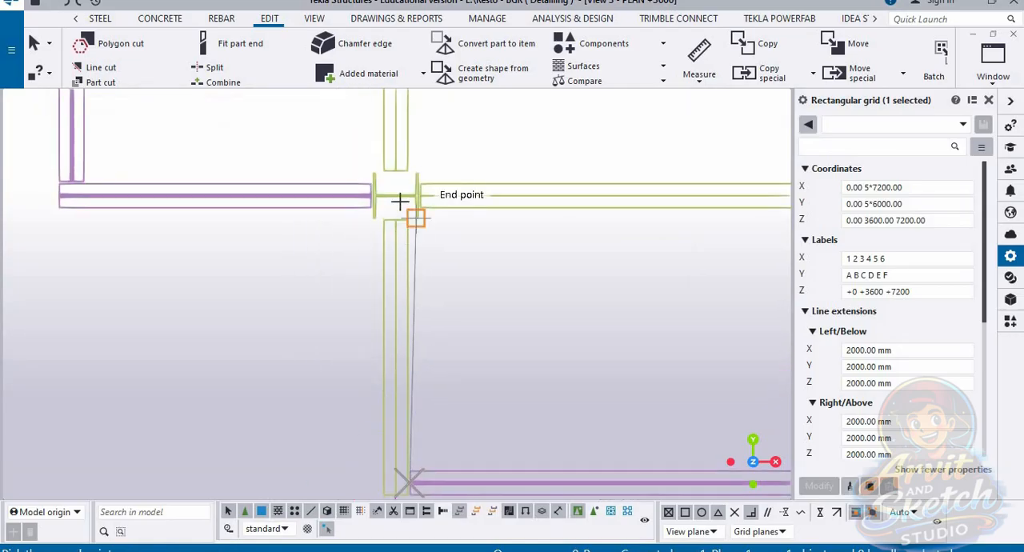
{"action": "left_click", "coordinate": [416, 195]}
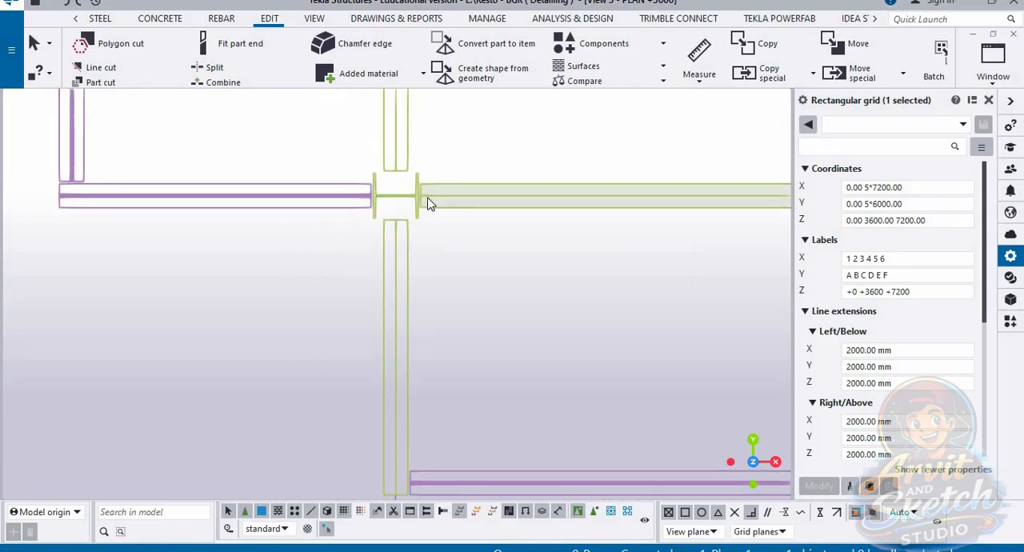
Step: Measure the vertical distance from the lower wing's last column row to the bottom edge beam, placing the dimension outside the first column line
{"action": "left_click", "coordinate": [698, 76]}
{"action": "left_click", "coordinate": [752, 167]}
{"action": "scroll", "coordinate": [429, 196], "scroll_direction": "up", "scroll_amount": 4}
{"action": "left_click", "coordinate": [421, 194]}
{"action": "scroll", "coordinate": [420, 184], "scroll_direction": "down", "scroll_amount": 3}
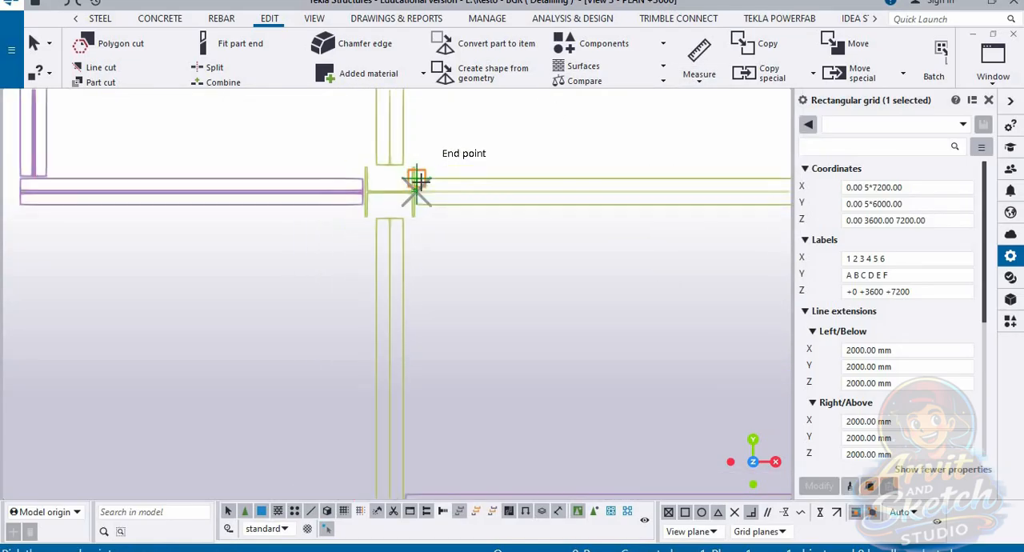
{"action": "scroll", "coordinate": [416, 187], "scroll_direction": "down", "scroll_amount": 3}
{"action": "scroll", "coordinate": [411, 338], "scroll_direction": "up", "scroll_amount": 4}
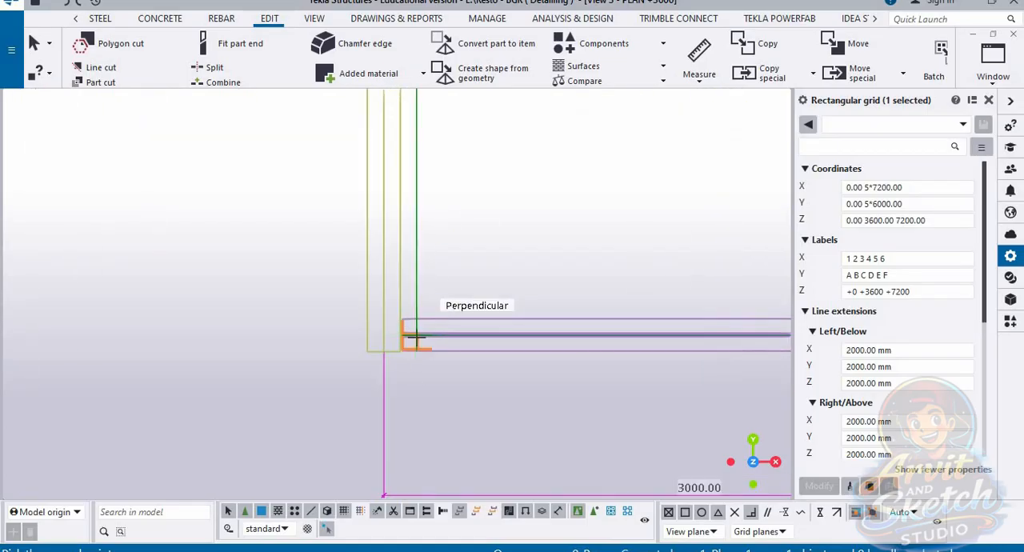
{"action": "left_click", "coordinate": [412, 338]}
{"action": "scroll", "coordinate": [416, 343], "scroll_direction": "down", "scroll_amount": 2}
{"action": "scroll", "coordinate": [417, 370], "scroll_direction": "down", "scroll_amount": 3}
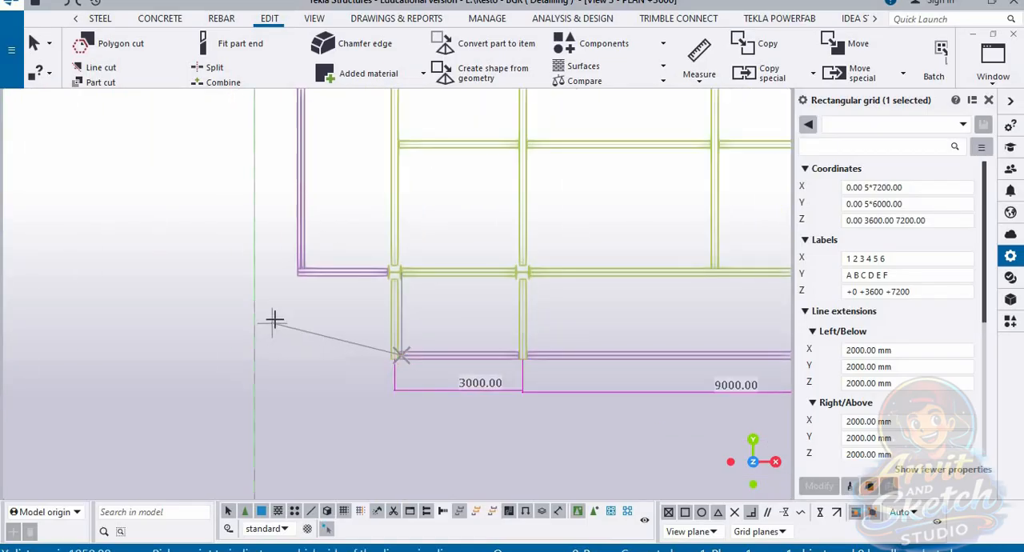
{"action": "scroll", "coordinate": [392, 348], "scroll_direction": "down", "scroll_amount": 2}
{"action": "scroll", "coordinate": [379, 376], "scroll_direction": "up", "scroll_amount": 4}
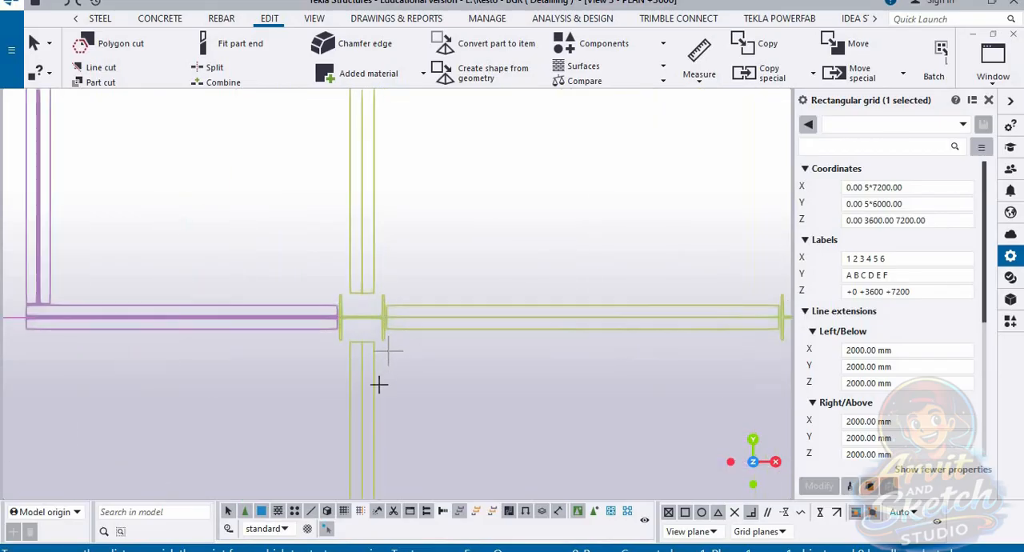
Step: Measure the vertical distance from the lower wing's last column row up to the first intermediate beam, placing the dimension outside the first column line
{"action": "scroll", "coordinate": [379, 359], "scroll_direction": "down", "scroll_amount": 2}
{"action": "scroll", "coordinate": [365, 311], "scroll_direction": "up", "scroll_amount": 2}
{"action": "left_click", "coordinate": [365, 311]}
{"action": "scroll", "coordinate": [411, 221], "scroll_direction": "up", "scroll_amount": 2}
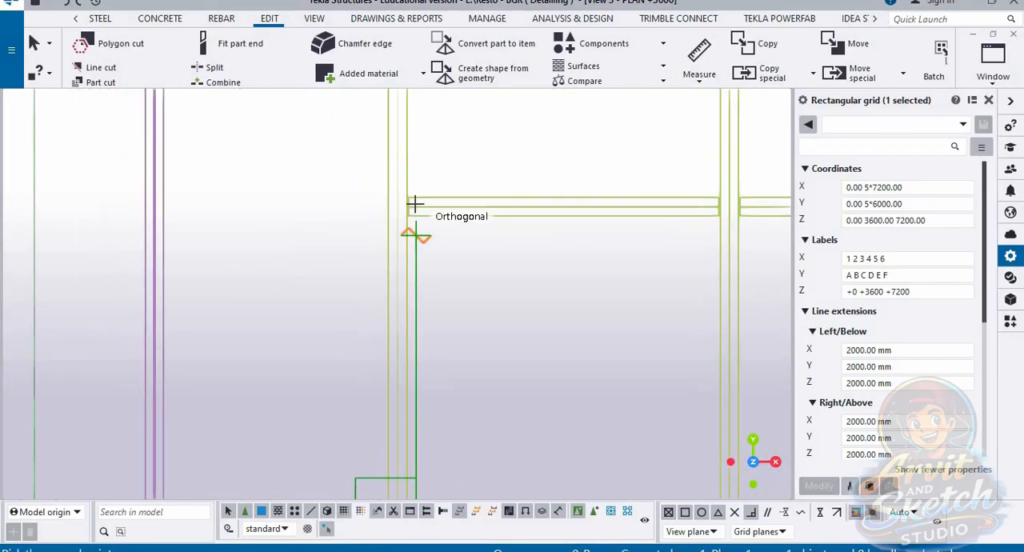
{"action": "scroll", "coordinate": [274, 285], "scroll_direction": "down", "scroll_amount": 2}
{"action": "scroll", "coordinate": [343, 339], "scroll_direction": "down", "scroll_amount": 2}
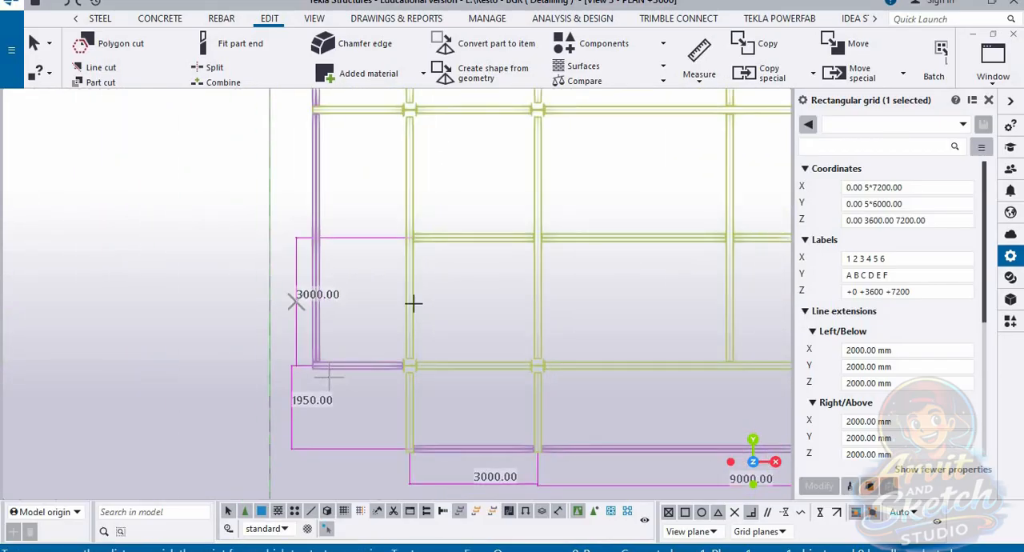
{"action": "scroll", "coordinate": [377, 343], "scroll_direction": "up", "scroll_amount": 6}
{"action": "scroll", "coordinate": [384, 371], "scroll_direction": "down", "scroll_amount": 2}
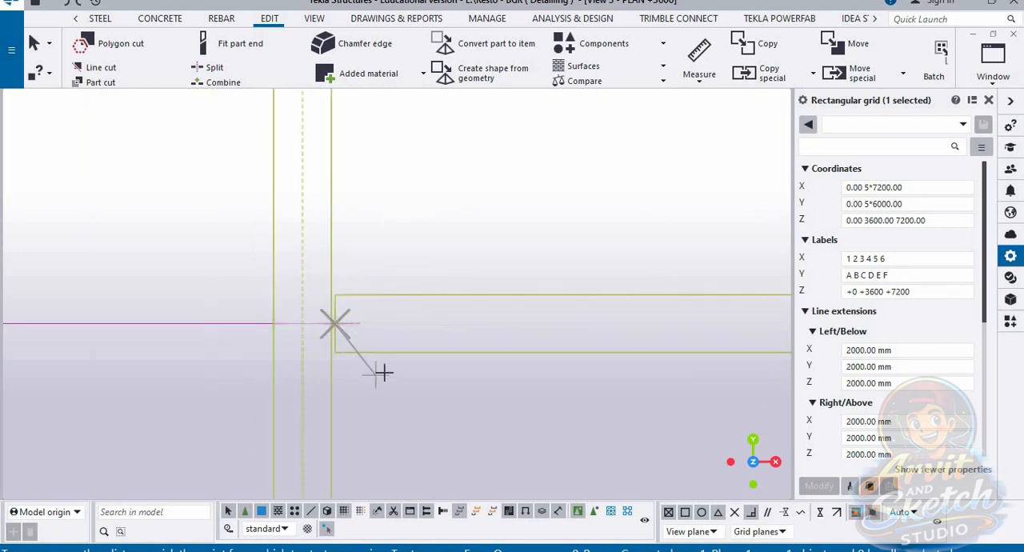
{"action": "scroll", "coordinate": [443, 395], "scroll_direction": "up", "scroll_amount": 5}
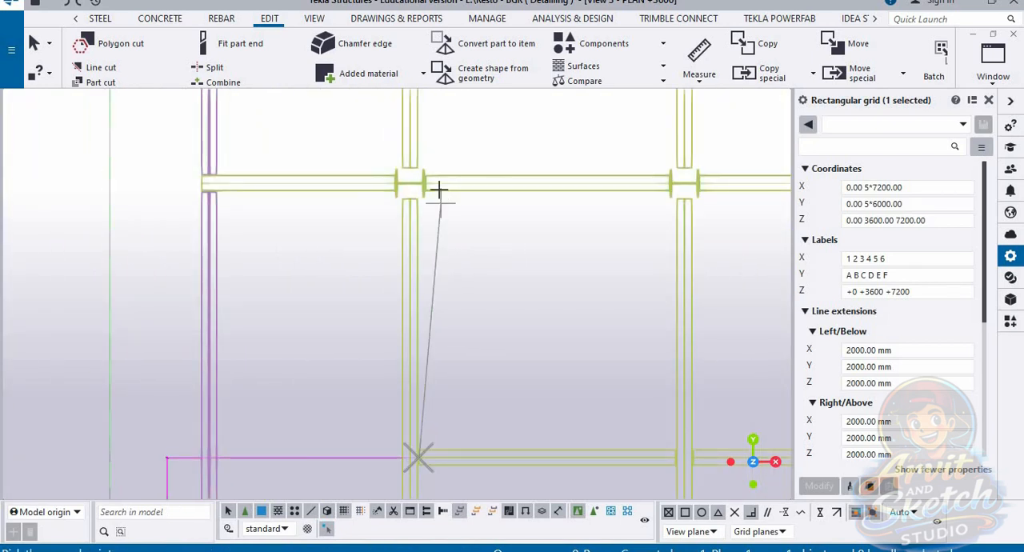
{"action": "key", "text": "Escape"}
Step: Measure the vertical distance from that intermediate beam up to the second column row from the bottom, placing the dimension outside the frame
{"action": "scroll", "coordinate": [438, 195], "scroll_direction": "up", "scroll_amount": 1}
{"action": "left_click", "coordinate": [711, 79]}
{"action": "left_click", "coordinate": [728, 169]}
{"action": "scroll", "coordinate": [436, 185], "scroll_direction": "up", "scroll_amount": 3}
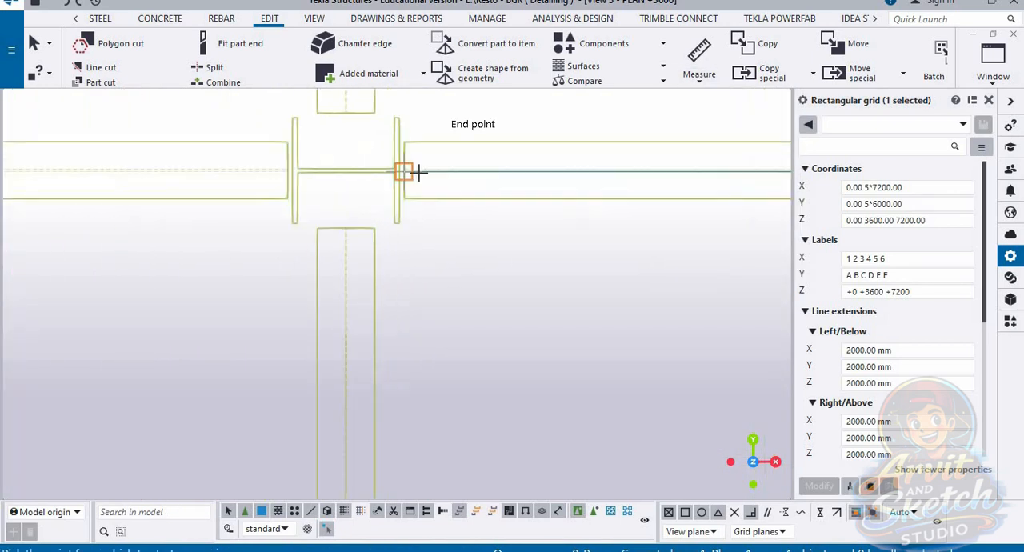
{"action": "left_click", "coordinate": [401, 170]}
{"action": "scroll", "coordinate": [424, 208], "scroll_direction": "down", "scroll_amount": 2}
{"action": "scroll", "coordinate": [434, 245], "scroll_direction": "up", "scroll_amount": 4}
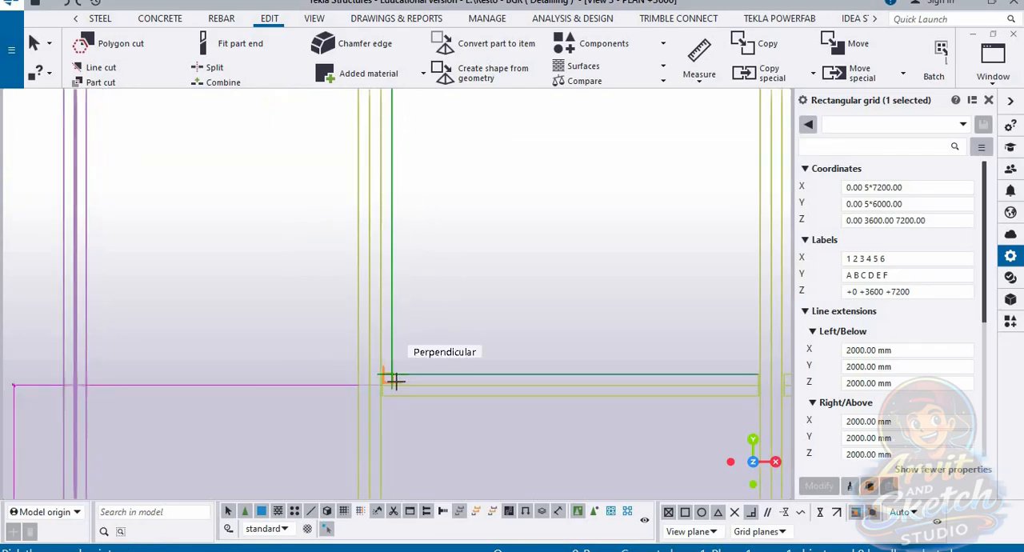
{"action": "left_click", "coordinate": [490, 359]}
{"action": "scroll", "coordinate": [479, 361], "scroll_direction": "down", "scroll_amount": 2}
{"action": "scroll", "coordinate": [348, 299], "scroll_direction": "down", "scroll_amount": 3}
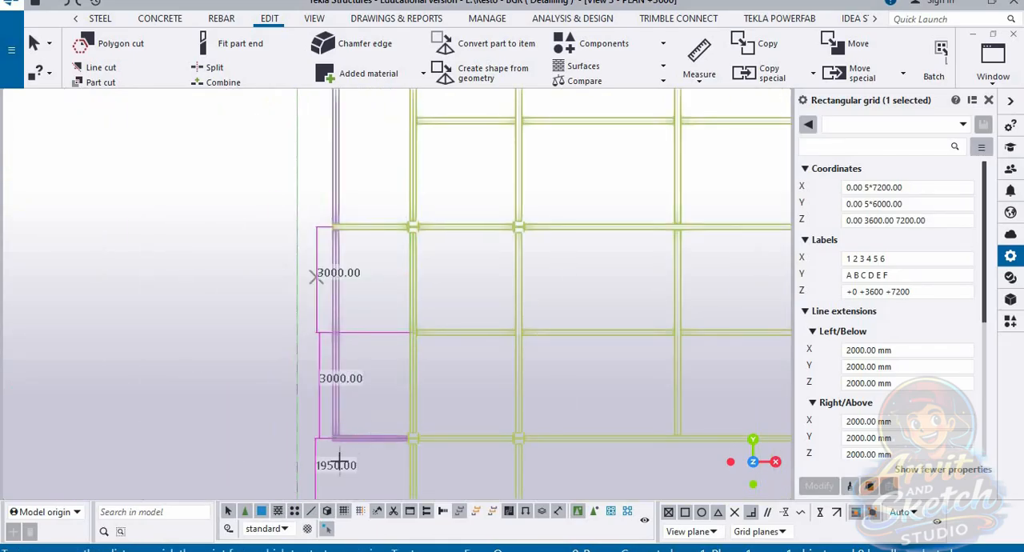
Step: Measure the vertical distance from the second column row from the bottom up to the intermediate beam above it, continuing the outside dimension chain
{"action": "scroll", "coordinate": [424, 328], "scroll_direction": "up", "scroll_amount": 5}
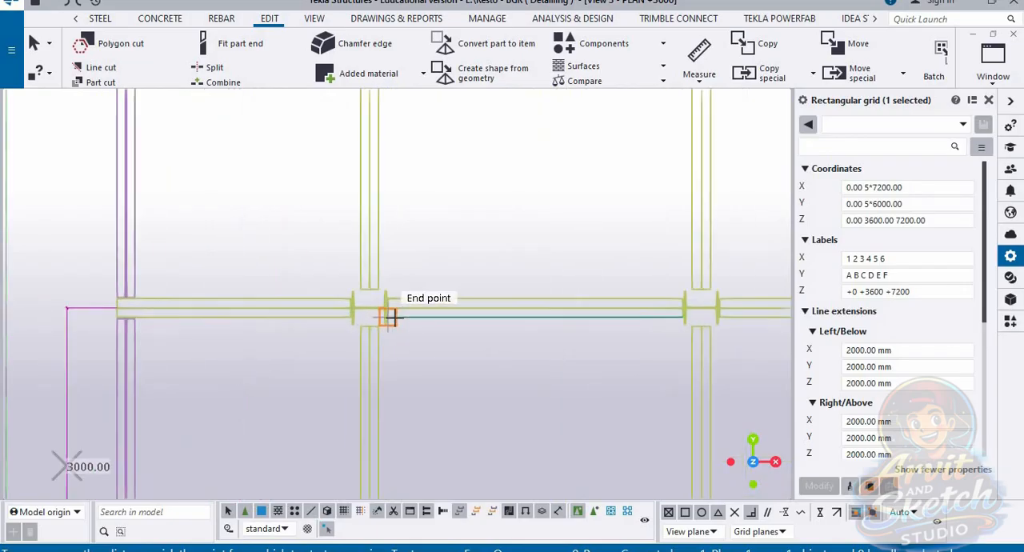
{"action": "scroll", "coordinate": [390, 317], "scroll_direction": "up", "scroll_amount": 3}
{"action": "left_click", "coordinate": [418, 419]}
{"action": "scroll", "coordinate": [423, 416], "scroll_direction": "down", "scroll_amount": 5}
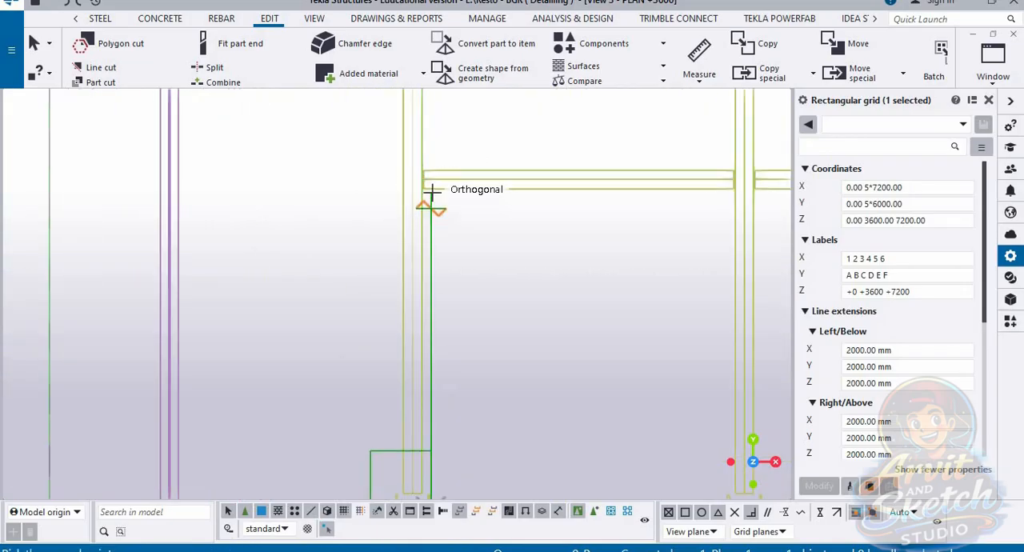
{"action": "scroll", "coordinate": [494, 176], "scroll_direction": "down", "scroll_amount": 5}
{"action": "scroll", "coordinate": [373, 350], "scroll_direction": "up", "scroll_amount": 6}
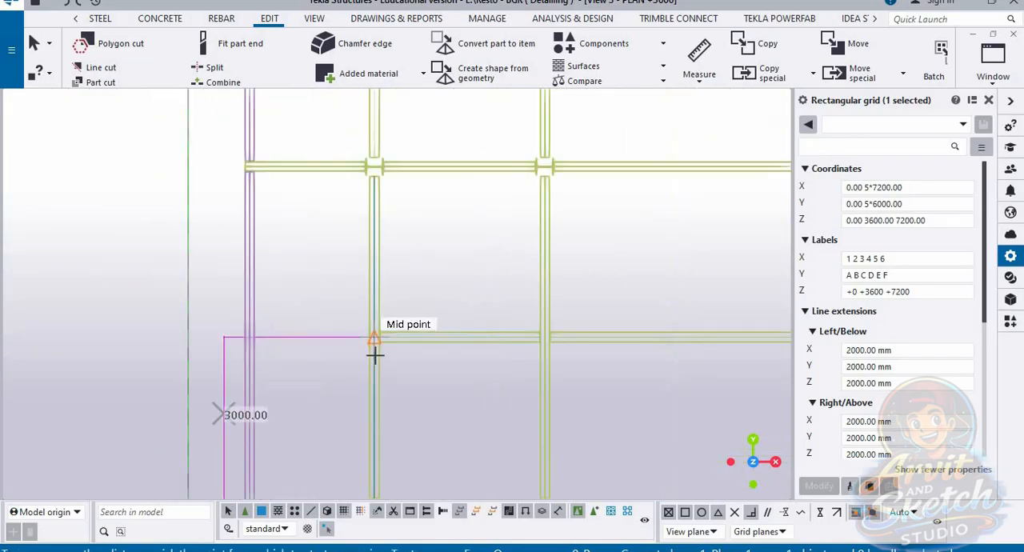
{"action": "left_click", "coordinate": [382, 306]}
{"action": "scroll", "coordinate": [386, 320], "scroll_direction": "down", "scroll_amount": 3}
{"action": "middle_click_drag", "start_coordinate": [405, 300], "coordinate": [424, 495]}
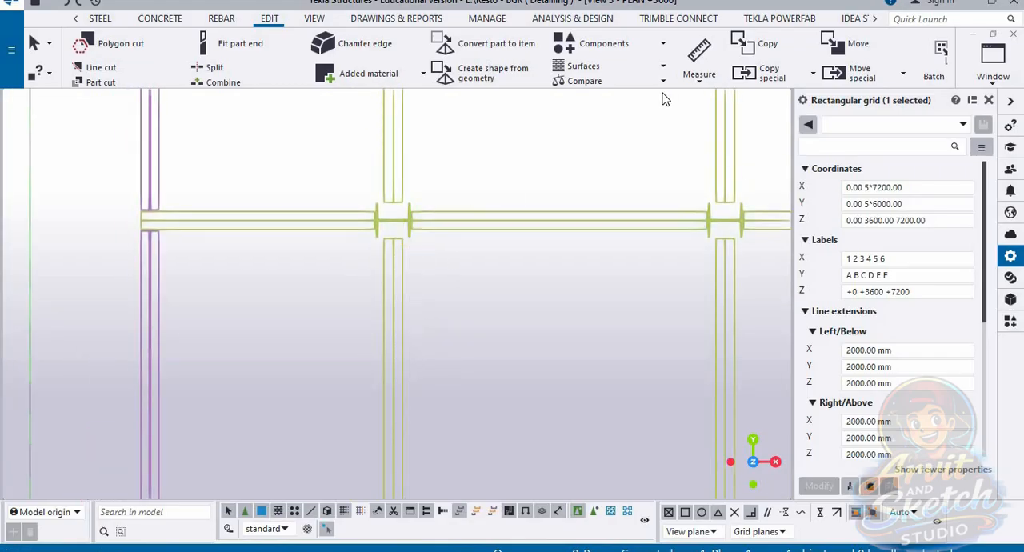
Step: Measure the vertical distance from the second intermediate beam up to the third column row from the bottom, placing the dimension outside the overhanging beam
{"action": "left_click", "coordinate": [698, 81]}
{"action": "left_click", "coordinate": [708, 142]}
{"action": "scroll", "coordinate": [414, 222], "scroll_direction": "up", "scroll_amount": 5}
{"action": "scroll", "coordinate": [425, 228], "scroll_direction": "down", "scroll_amount": 2}
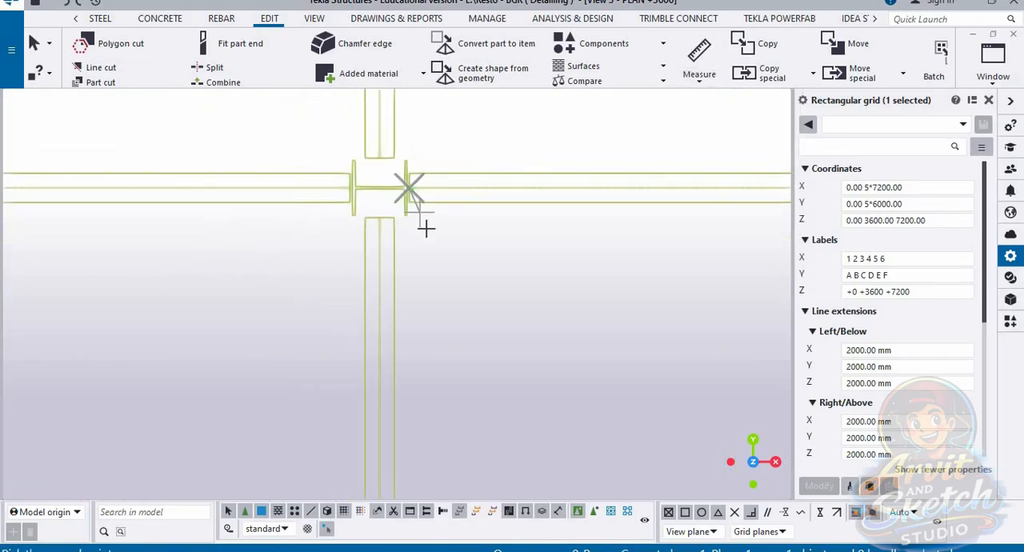
{"action": "scroll", "coordinate": [426, 229], "scroll_direction": "down", "scroll_amount": 5}
{"action": "scroll", "coordinate": [434, 425], "scroll_direction": "up", "scroll_amount": 2}
{"action": "scroll", "coordinate": [414, 393], "scroll_direction": "up", "scroll_amount": 3}
{"action": "left_click", "coordinate": [411, 334]}
{"action": "scroll", "coordinate": [411, 333], "scroll_direction": "down", "scroll_amount": 4}
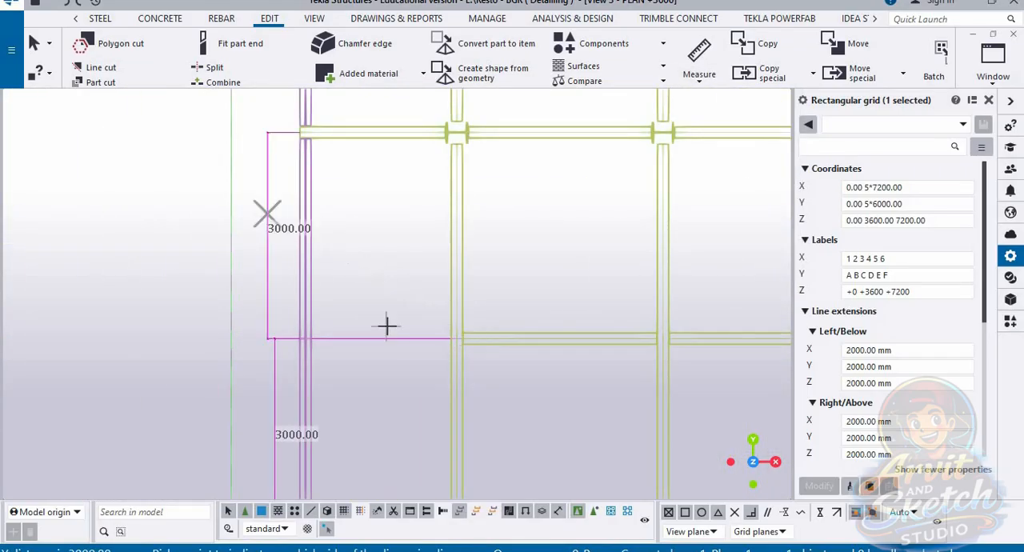
Step: Measure the vertical distance from the third column row from the bottom up to the intermediate beam above it, along the first column line
{"action": "scroll", "coordinate": [386, 326], "scroll_direction": "down", "scroll_amount": 3}
{"action": "middle_click_drag", "start_coordinate": [428, 312], "coordinate": [397, 411]}
{"action": "scroll", "coordinate": [392, 344], "scroll_direction": "up", "scroll_amount": 3}
{"action": "scroll", "coordinate": [386, 350], "scroll_direction": "up", "scroll_amount": 5}
{"action": "left_click", "coordinate": [354, 303]}
{"action": "scroll", "coordinate": [421, 390], "scroll_direction": "down", "scroll_amount": 1}
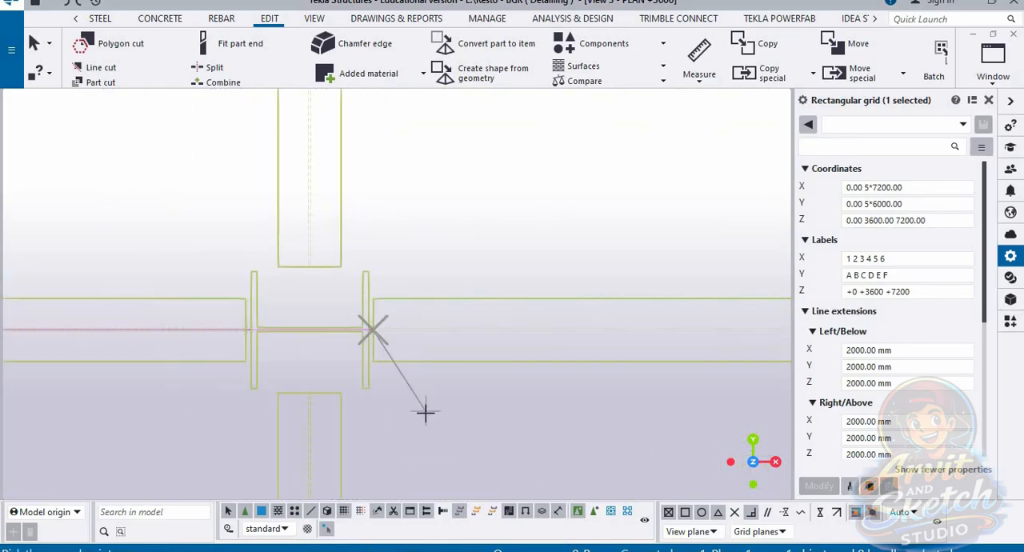
{"action": "scroll", "coordinate": [425, 412], "scroll_direction": "down", "scroll_amount": 5}
{"action": "scroll", "coordinate": [418, 243], "scroll_direction": "up", "scroll_amount": 3}
{"action": "scroll", "coordinate": [418, 242], "scroll_direction": "down", "scroll_amount": 2}
{"action": "scroll", "coordinate": [484, 245], "scroll_direction": "down", "scroll_amount": 4}
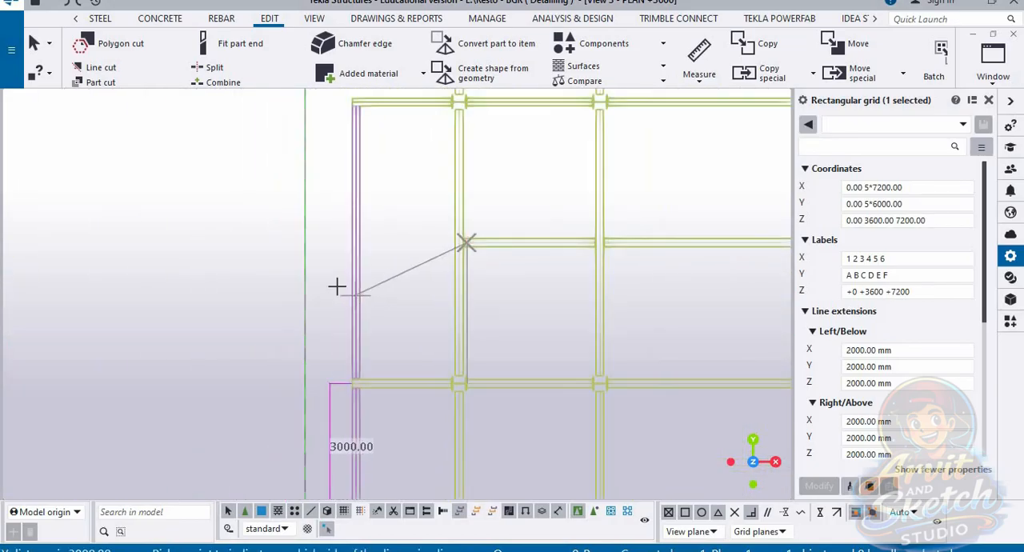
Step: Measure the vertical distance from the third intermediate beam up to the column row where the side overhang ends, placing the dimension outside the frame
{"action": "scroll", "coordinate": [498, 245], "scroll_direction": "up", "scroll_amount": 8}
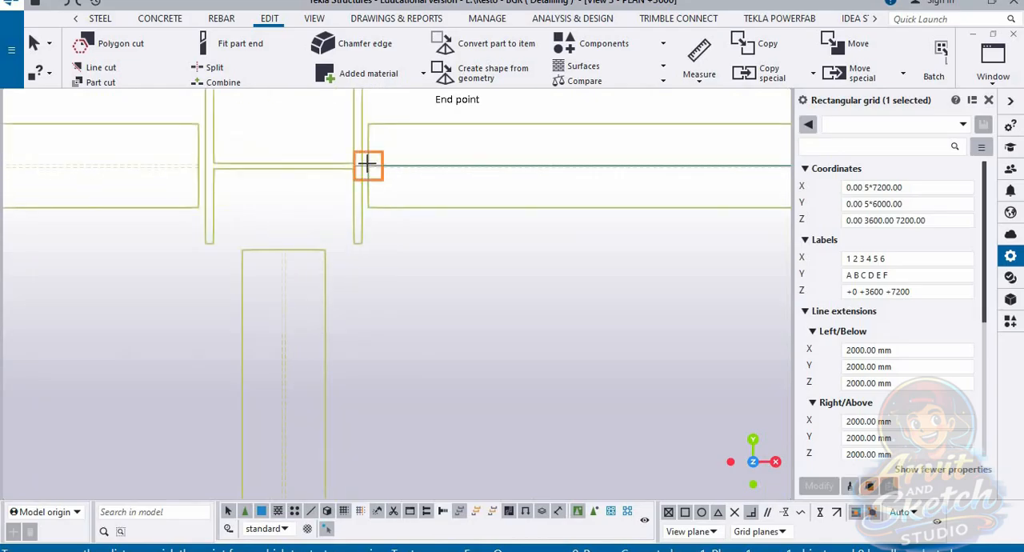
{"action": "scroll", "coordinate": [452, 204], "scroll_direction": "down", "scroll_amount": 7}
{"action": "scroll", "coordinate": [452, 389], "scroll_direction": "up", "scroll_amount": 6}
{"action": "left_click", "coordinate": [416, 366]}
{"action": "scroll", "coordinate": [555, 379], "scroll_direction": "down", "scroll_amount": 5}
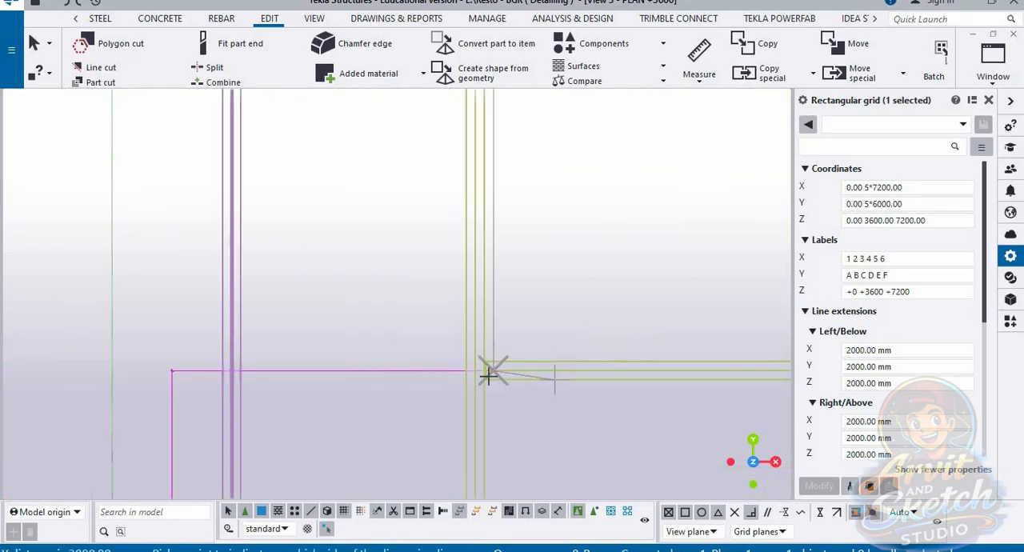
{"action": "left_click", "coordinate": [291, 256]}
{"action": "scroll", "coordinate": [360, 272], "scroll_direction": "down", "scroll_amount": 2}
{"action": "scroll", "coordinate": [484, 152], "scroll_direction": "up", "scroll_amount": 5}
{"action": "scroll", "coordinate": [411, 381], "scroll_direction": "down", "scroll_amount": 5}
{"action": "scroll", "coordinate": [397, 239], "scroll_direction": "up", "scroll_amount": 7}
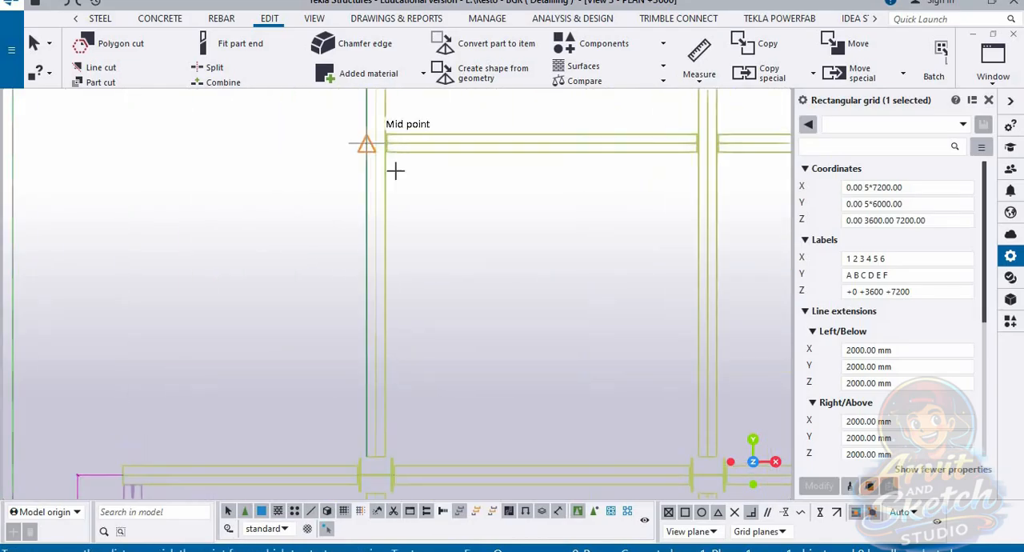
{"action": "left_click", "coordinate": [381, 118]}
{"action": "scroll", "coordinate": [455, 165], "scroll_direction": "down", "scroll_amount": 6}
{"action": "scroll", "coordinate": [430, 412], "scroll_direction": "up", "scroll_amount": 6}
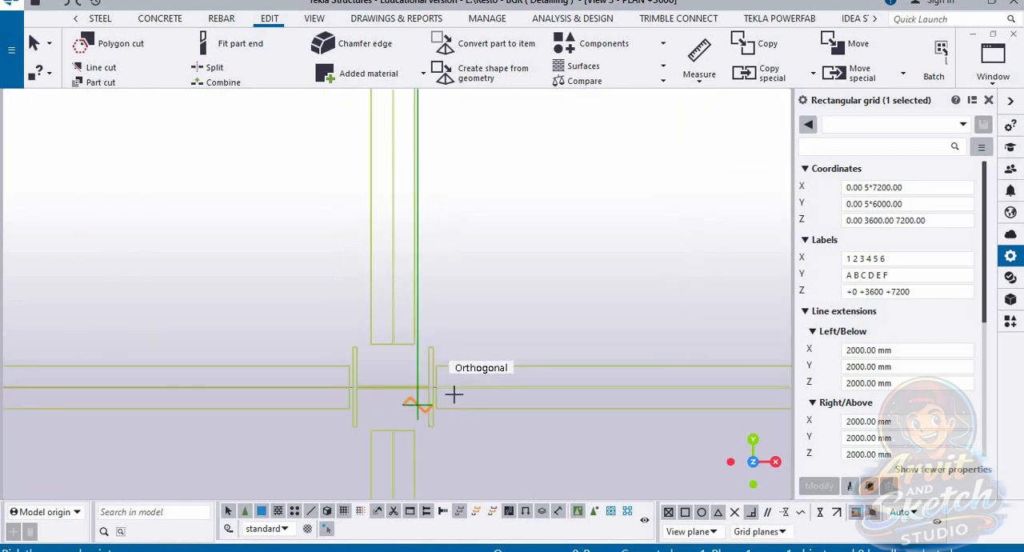
Step: Measure the vertical distance from the column row at the side overhang's end up to the next intermediate beam, placing the dimension outside the first column line
{"action": "left_click", "coordinate": [692, 85]}
{"action": "left_click", "coordinate": [733, 170]}
{"action": "left_click", "coordinate": [437, 389]}
{"action": "scroll", "coordinate": [438, 374], "scroll_direction": "down", "scroll_amount": 6}
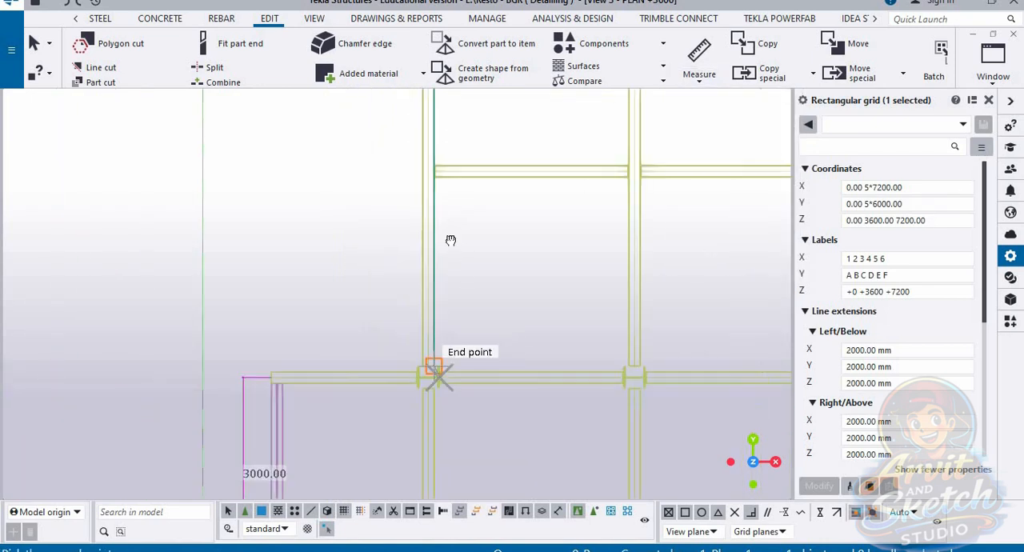
{"action": "middle_click_drag", "start_coordinate": [450, 238], "coordinate": [458, 310]}
{"action": "scroll", "coordinate": [453, 243], "scroll_direction": "up", "scroll_amount": 4}
{"action": "left_click", "coordinate": [452, 241]}
{"action": "scroll", "coordinate": [468, 219], "scroll_direction": "down", "scroll_amount": 3}
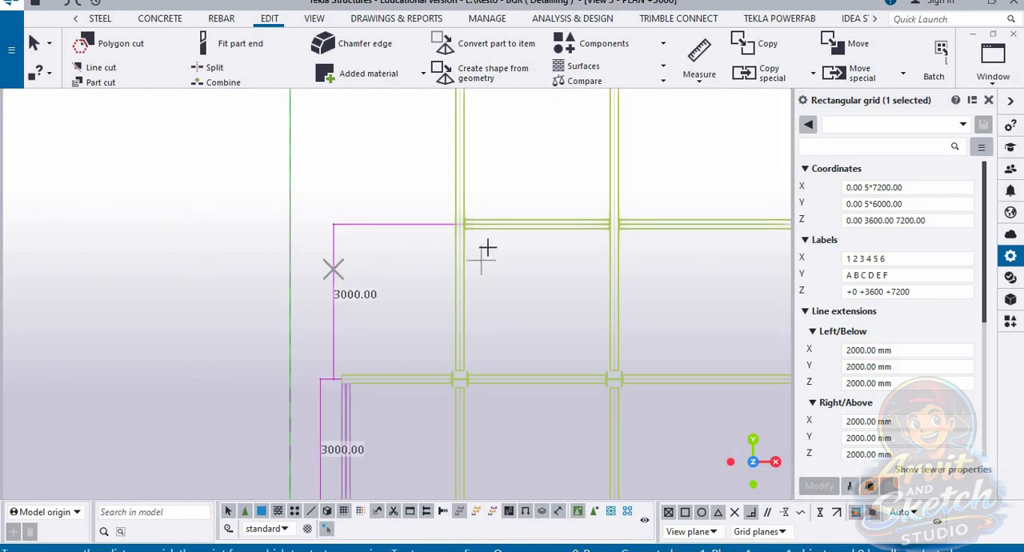
Step: Measure the vertical distance from the fourth intermediate beam up to the second column row from the frame's upper edge, placing the dimension outside the frame
{"action": "middle_click_drag", "start_coordinate": [478, 250], "coordinate": [397, 393]}
{"action": "scroll", "coordinate": [391, 369], "scroll_direction": "up", "scroll_amount": 1}
{"action": "scroll", "coordinate": [392, 207], "scroll_direction": "up", "scroll_amount": 5}
{"action": "left_click", "coordinate": [377, 180]}
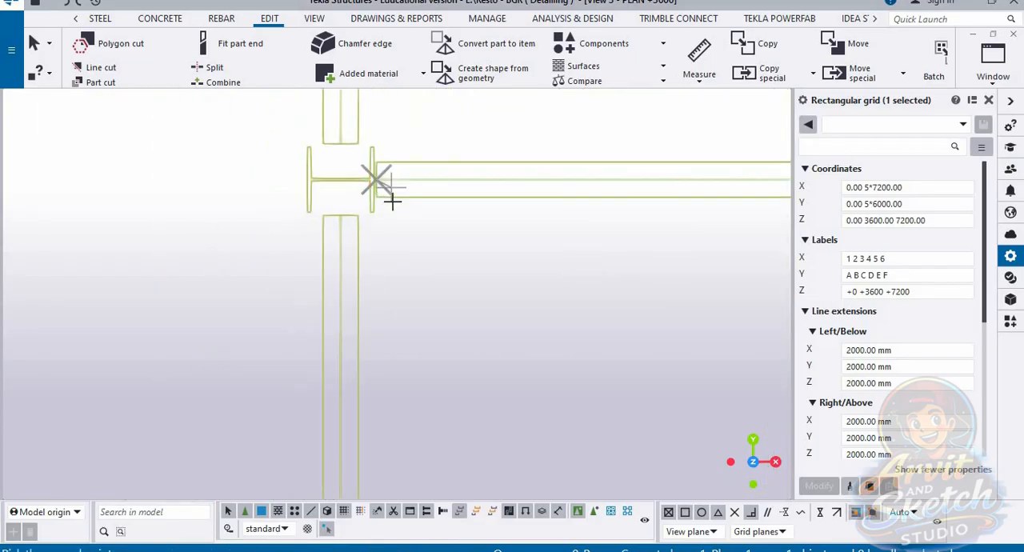
{"action": "scroll", "coordinate": [392, 205], "scroll_direction": "down", "scroll_amount": 5}
{"action": "scroll", "coordinate": [393, 437], "scroll_direction": "up", "scroll_amount": 2}
{"action": "left_click", "coordinate": [379, 419]}
{"action": "scroll", "coordinate": [420, 384], "scroll_direction": "down", "scroll_amount": 4}
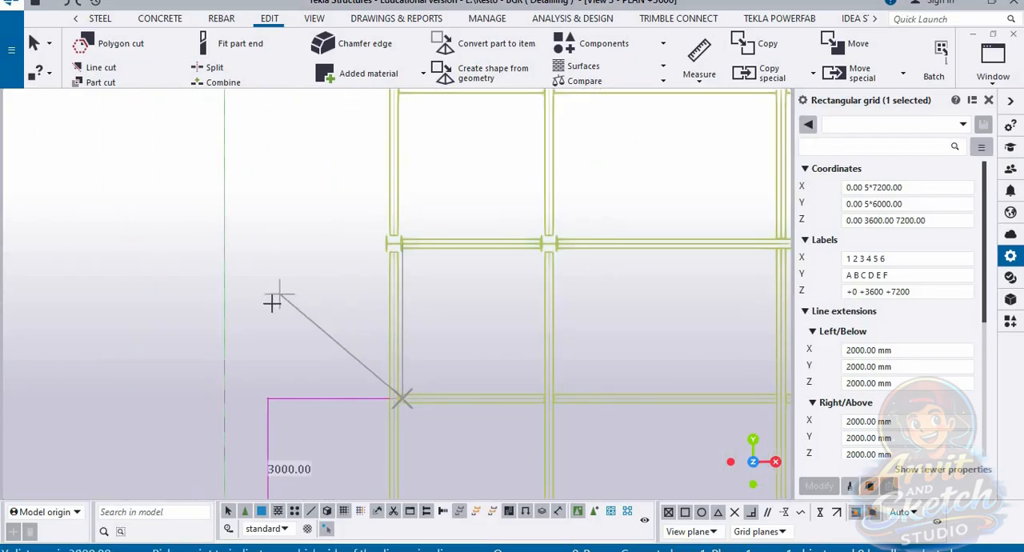
{"action": "scroll", "coordinate": [392, 336], "scroll_direction": "down", "scroll_amount": 2}
Step: Measure the vertical distance from the second column row below the upper edge up to the last intermediate beam, placing the dimension outside the frame
{"action": "scroll", "coordinate": [384, 351], "scroll_direction": "up", "scroll_amount": 8}
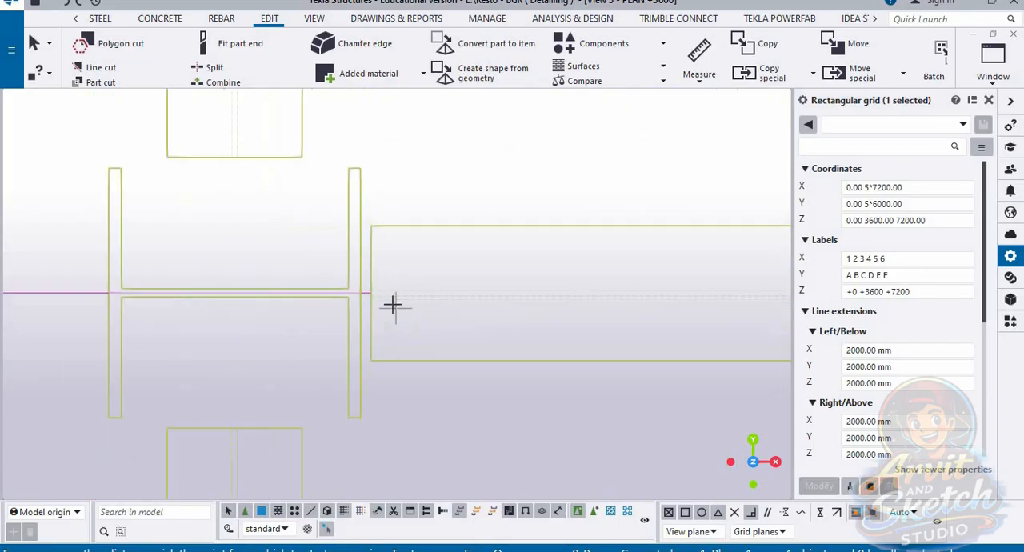
{"action": "left_click", "coordinate": [366, 288]}
{"action": "scroll", "coordinate": [412, 402], "scroll_direction": "down", "scroll_amount": 10}
{"action": "scroll", "coordinate": [411, 204], "scroll_direction": "up", "scroll_amount": 4}
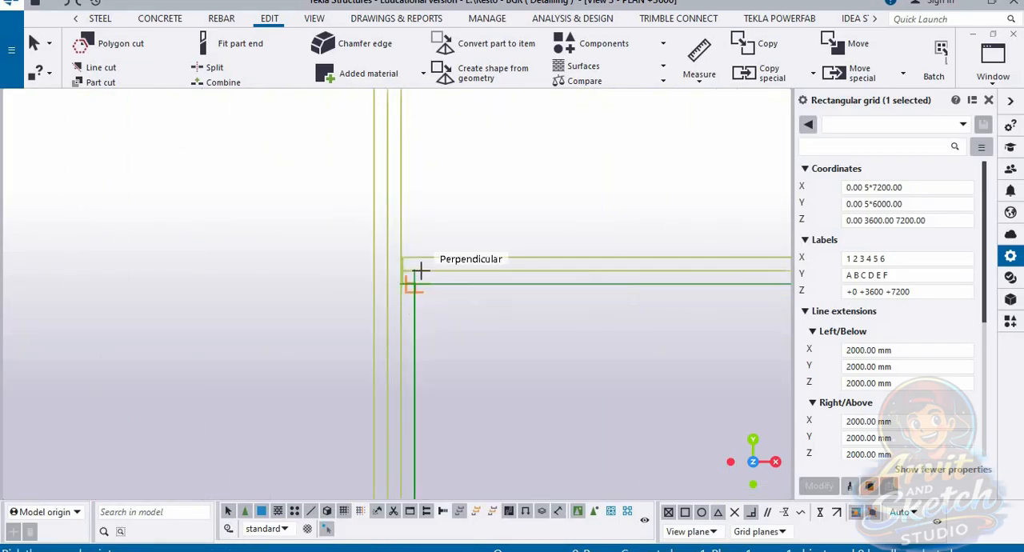
{"action": "left_click", "coordinate": [419, 269]}
{"action": "scroll", "coordinate": [487, 243], "scroll_direction": "down", "scroll_amount": 3}
{"action": "scroll", "coordinate": [488, 243], "scroll_direction": "down", "scroll_amount": 2}
{"action": "left_click", "coordinate": [352, 263]}
{"action": "middle_click_drag", "start_coordinate": [530, 247], "coordinate": [490, 333]}
Step: Measure the vertical distance from the upper corner column of the first column line down to the intermediate beam below it, completing the outside dimension chain
{"action": "scroll", "coordinate": [433, 189], "scroll_direction": "up", "scroll_amount": 5}
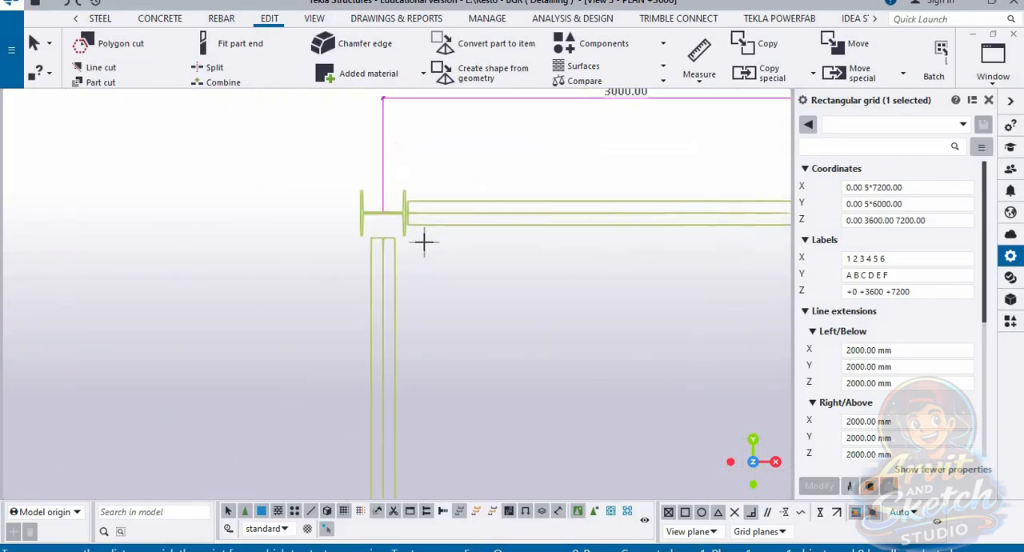
{"action": "scroll", "coordinate": [422, 224], "scroll_direction": "up", "scroll_amount": 1}
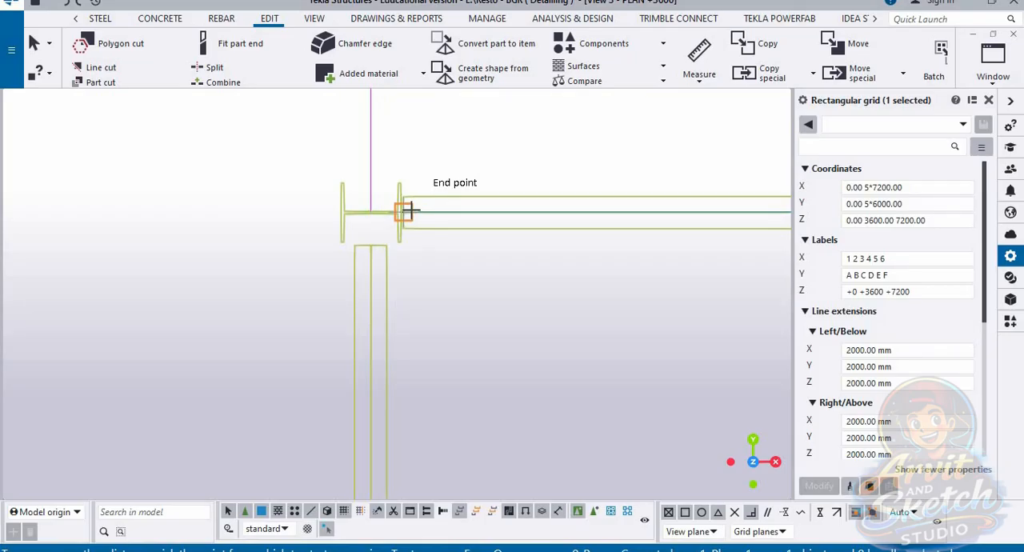
{"action": "scroll", "coordinate": [420, 212], "scroll_direction": "up", "scroll_amount": 4}
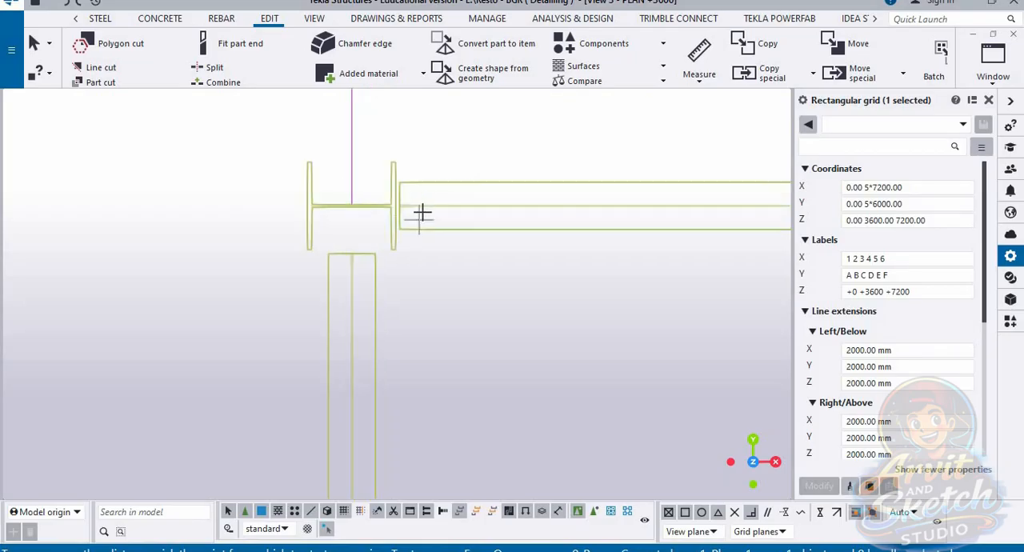
{"action": "left_click", "coordinate": [382, 202]}
{"action": "scroll", "coordinate": [439, 205], "scroll_direction": "down", "scroll_amount": 7}
{"action": "scroll", "coordinate": [434, 364], "scroll_direction": "up", "scroll_amount": 2}
{"action": "scroll", "coordinate": [434, 369], "scroll_direction": "up", "scroll_amount": 4}
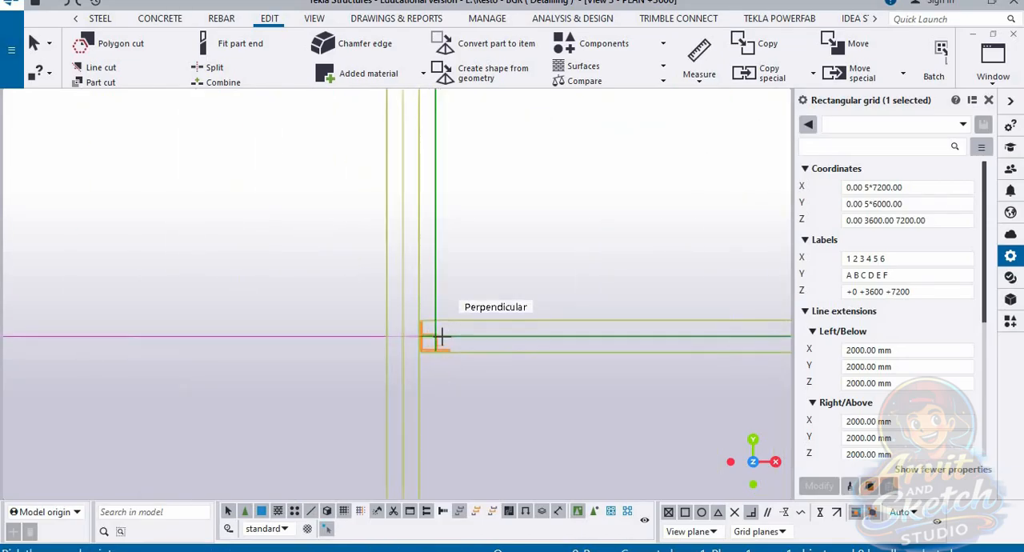
{"action": "left_click", "coordinate": [442, 336]}
{"action": "scroll", "coordinate": [503, 350], "scroll_direction": "down", "scroll_amount": 5}
{"action": "left_click", "coordinate": [325, 250]}
{"action": "scroll", "coordinate": [325, 249], "scroll_direction": "down", "scroll_amount": 3}
{"action": "scroll", "coordinate": [332, 249], "scroll_direction": "down", "scroll_amount": 4}
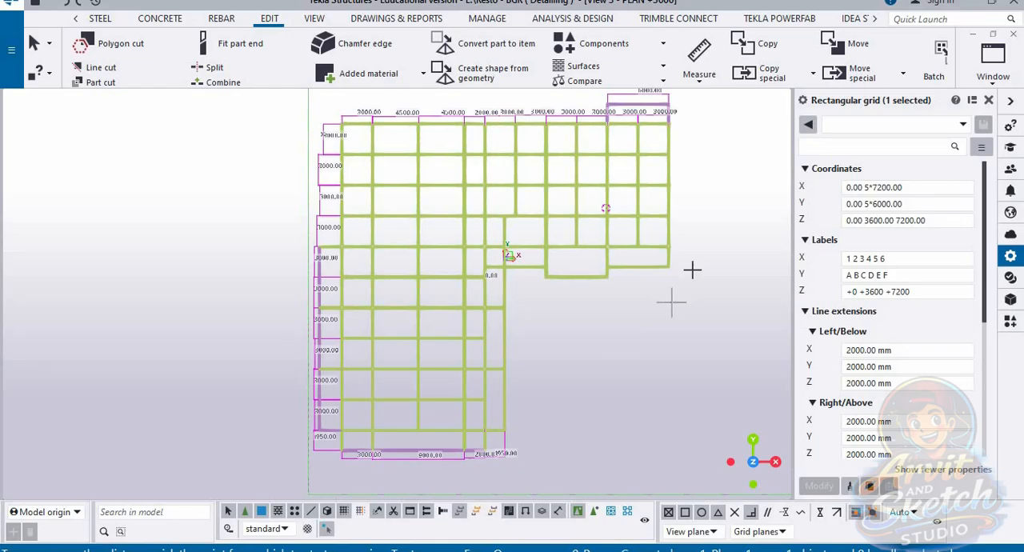
Step: Measure the vertical distance from the upper wing's last column row to the lower edge beam at the far column line, placing the dimension outside the frame
{"action": "scroll", "coordinate": [692, 271], "scroll_direction": "up", "scroll_amount": 2}
{"action": "scroll", "coordinate": [680, 254], "scroll_direction": "up", "scroll_amount": 5}
{"action": "scroll", "coordinate": [598, 192], "scroll_direction": "up", "scroll_amount": 4}
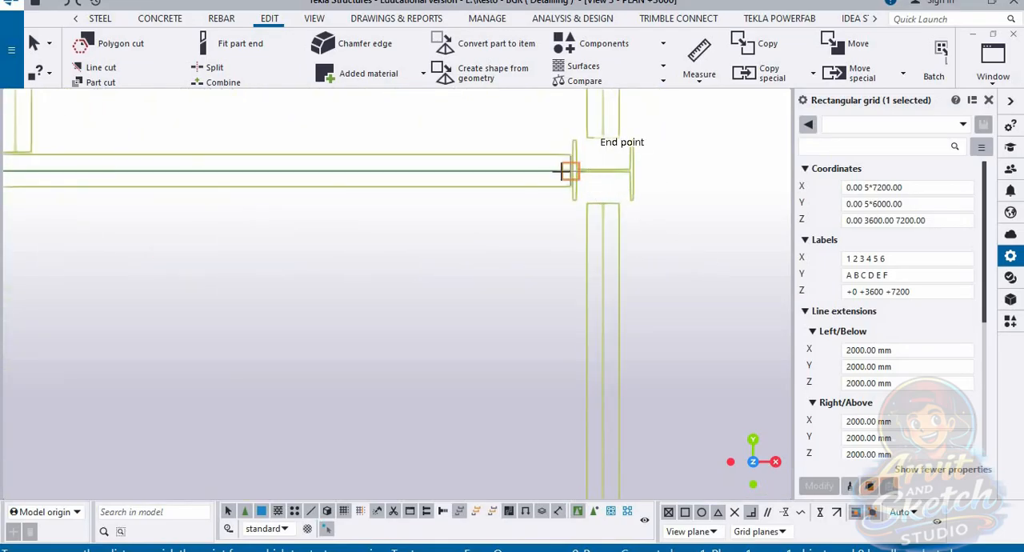
{"action": "left_click", "coordinate": [568, 171]}
{"action": "scroll", "coordinate": [568, 172], "scroll_direction": "down", "scroll_amount": 2}
{"action": "left_click", "coordinate": [569, 405]}
{"action": "scroll", "coordinate": [564, 327], "scroll_direction": "down", "scroll_amount": 1}
{"action": "scroll", "coordinate": [562, 335], "scroll_direction": "down", "scroll_amount": 2}
{"action": "left_click", "coordinate": [646, 302]}
{"action": "scroll", "coordinate": [657, 392], "scroll_direction": "down", "scroll_amount": 5}
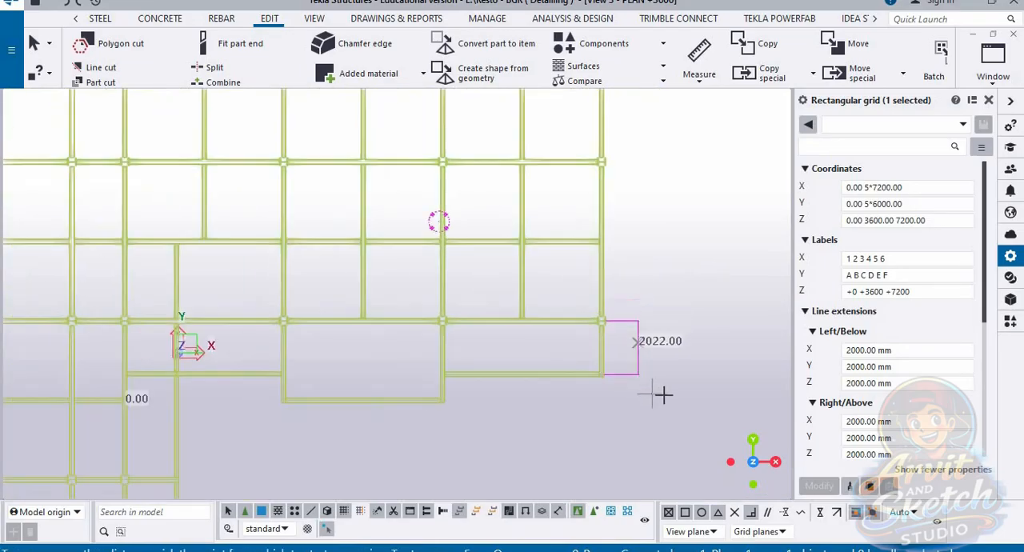
{"action": "scroll", "coordinate": [640, 268], "scroll_direction": "down", "scroll_amount": 3}
{"action": "scroll", "coordinate": [577, 452], "scroll_direction": "up", "scroll_amount": 1}
{"action": "middle_click_drag", "start_coordinate": [577, 452], "coordinate": [559, 433]}
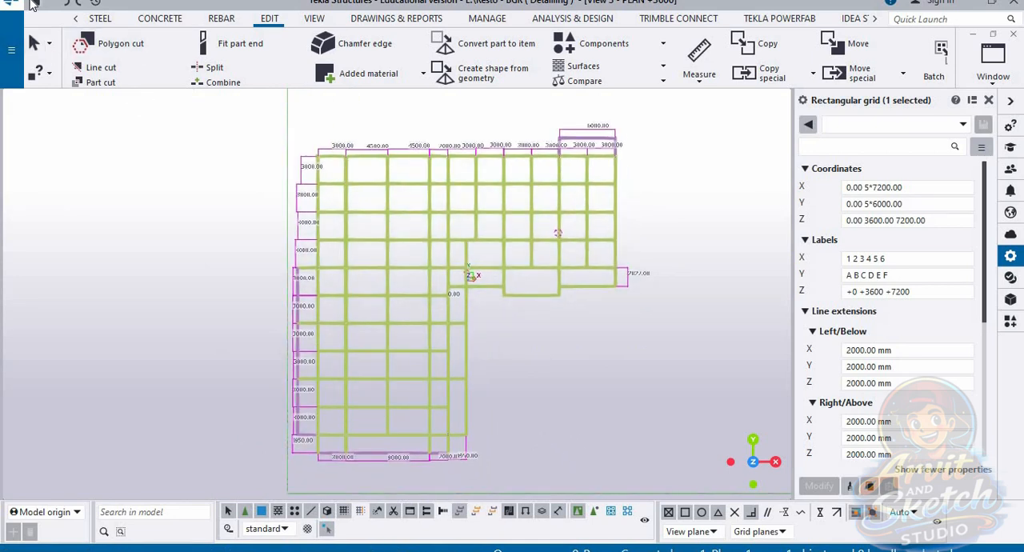
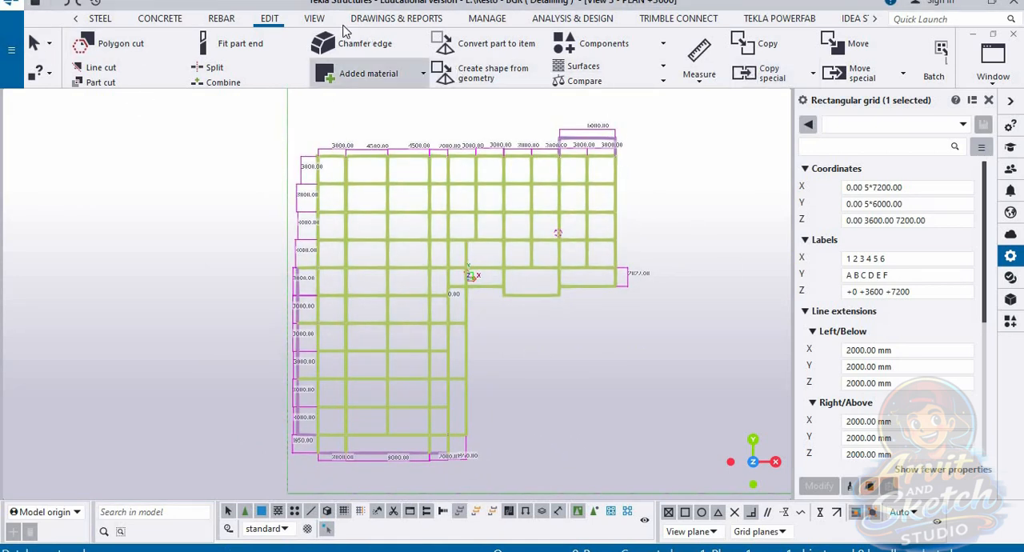
Step: Try to set the work plane using one point at the frame's lower corner column in the plan view
{"action": "scroll", "coordinate": [287, 76], "scroll_direction": "down", "scroll_amount": 1}
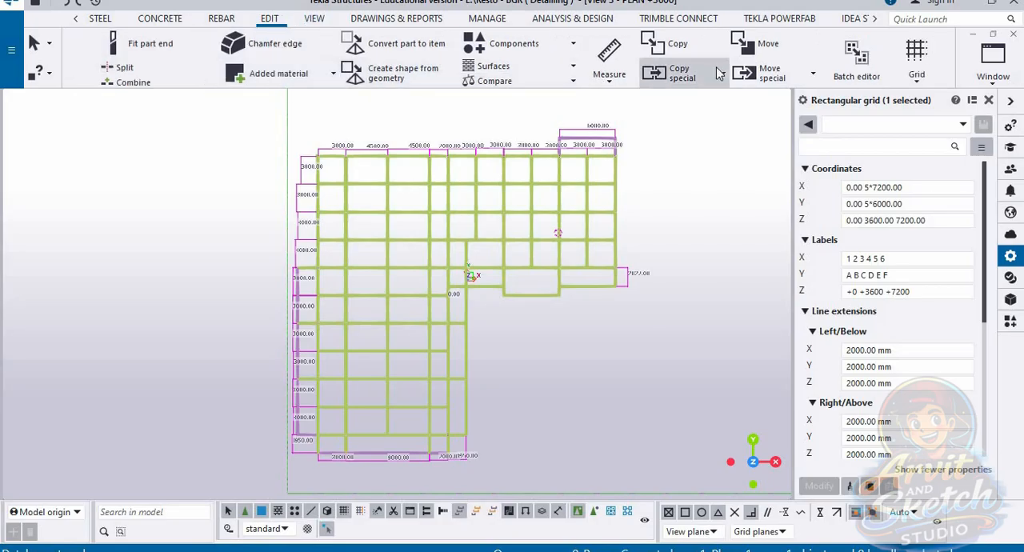
{"action": "scroll", "coordinate": [719, 73], "scroll_direction": "down", "scroll_amount": 1}
{"action": "scroll", "coordinate": [719, 70], "scroll_direction": "down", "scroll_amount": 1}
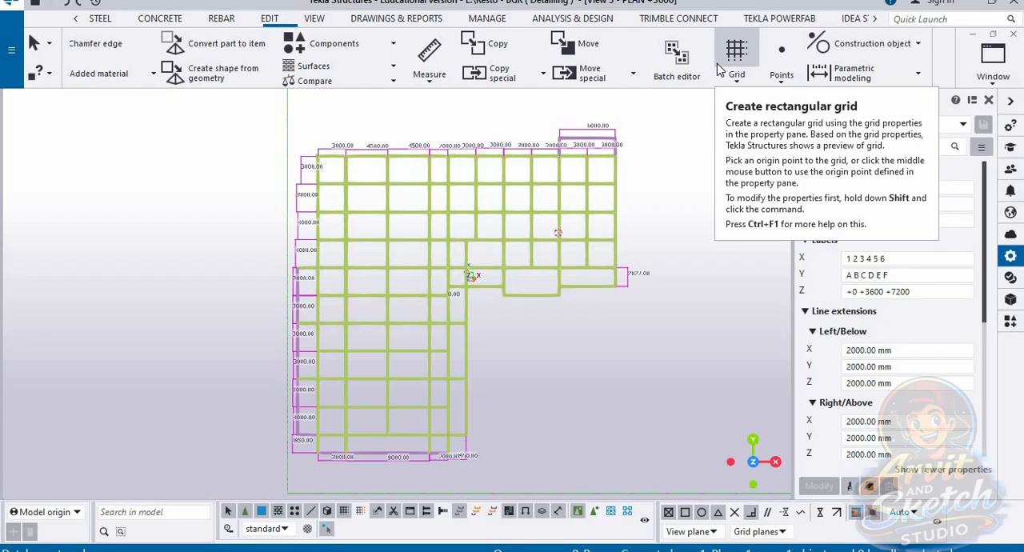
{"action": "scroll", "coordinate": [701, 70], "scroll_direction": "down", "scroll_amount": 2}
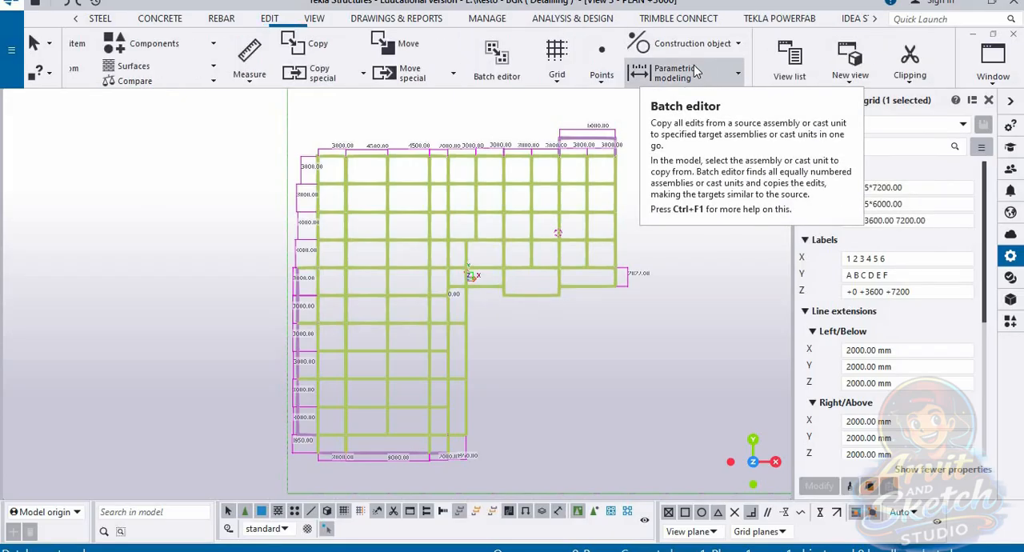
{"action": "left_click", "coordinate": [309, 21]}
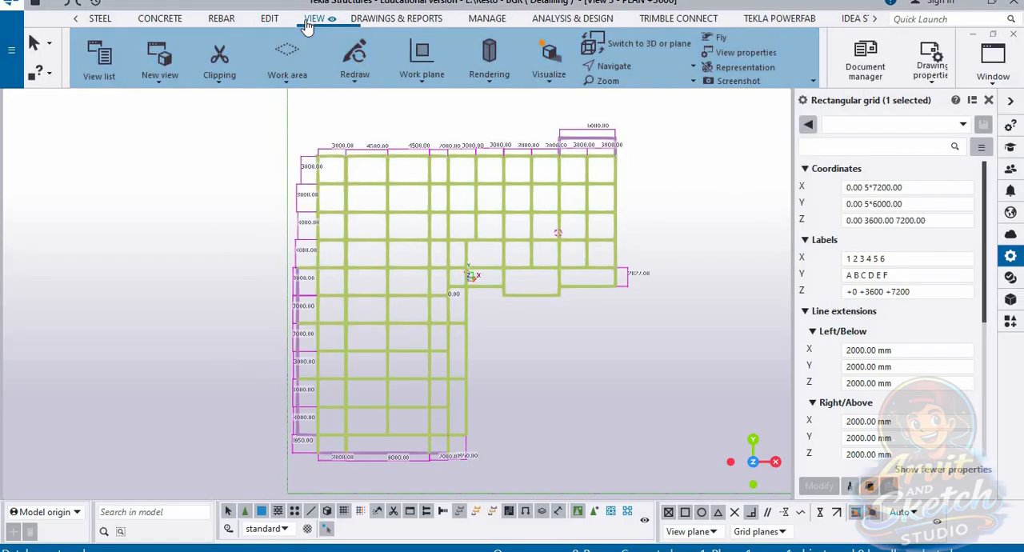
{"action": "left_click", "coordinate": [423, 76]}
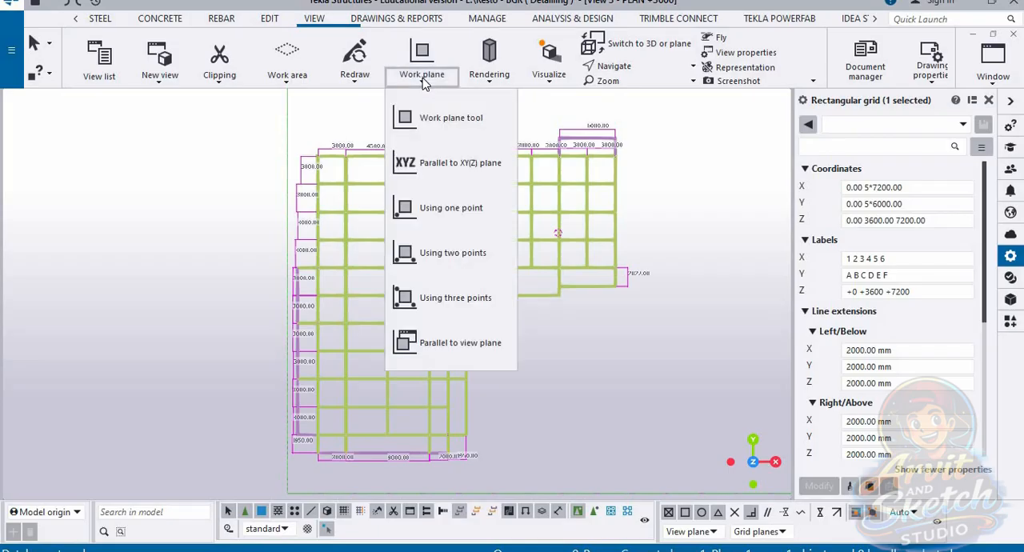
{"action": "left_click", "coordinate": [448, 205]}
{"action": "scroll", "coordinate": [449, 206], "scroll_direction": "down", "scroll_amount": 3}
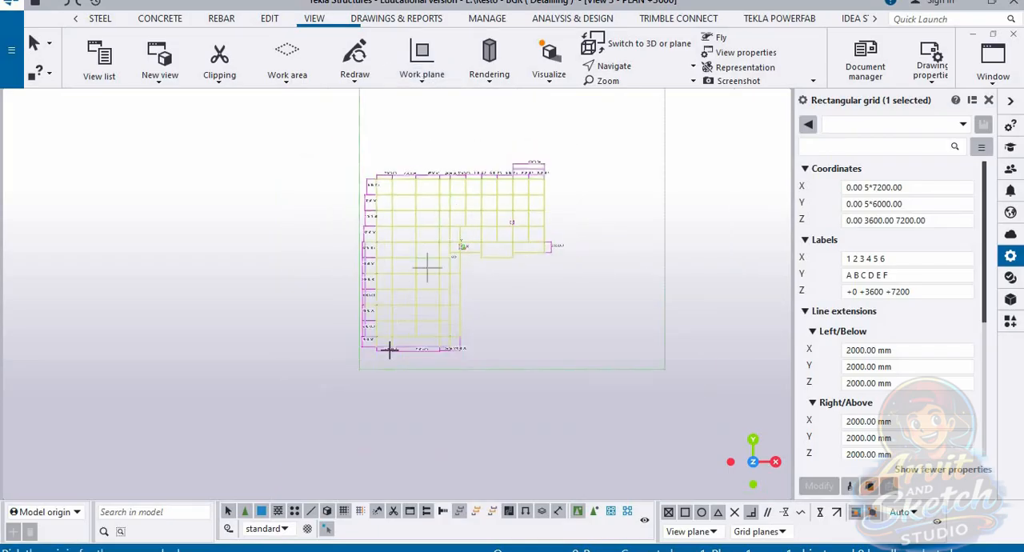
{"action": "scroll", "coordinate": [379, 352], "scroll_direction": "up", "scroll_amount": 5}
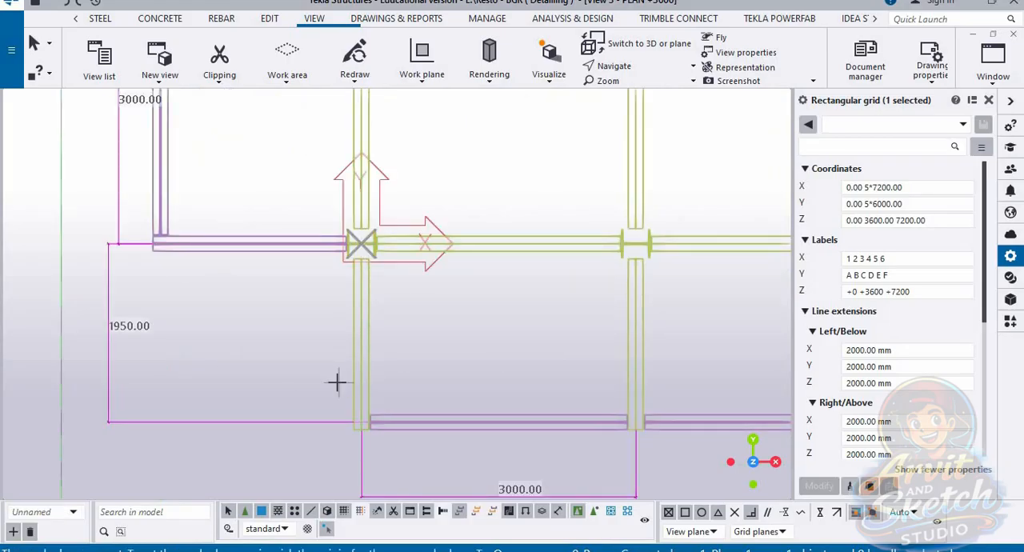
{"action": "scroll", "coordinate": [336, 382], "scroll_direction": "down", "scroll_amount": 5}
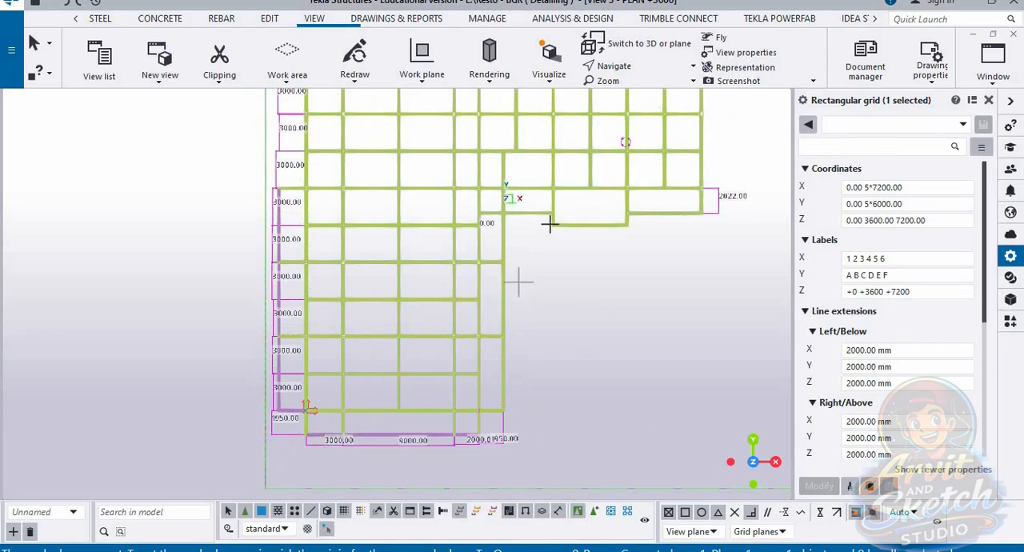
{"action": "scroll", "coordinate": [550, 225], "scroll_direction": "up", "scroll_amount": 5}
{"action": "scroll", "coordinate": [490, 258], "scroll_direction": "down", "scroll_amount": 6}
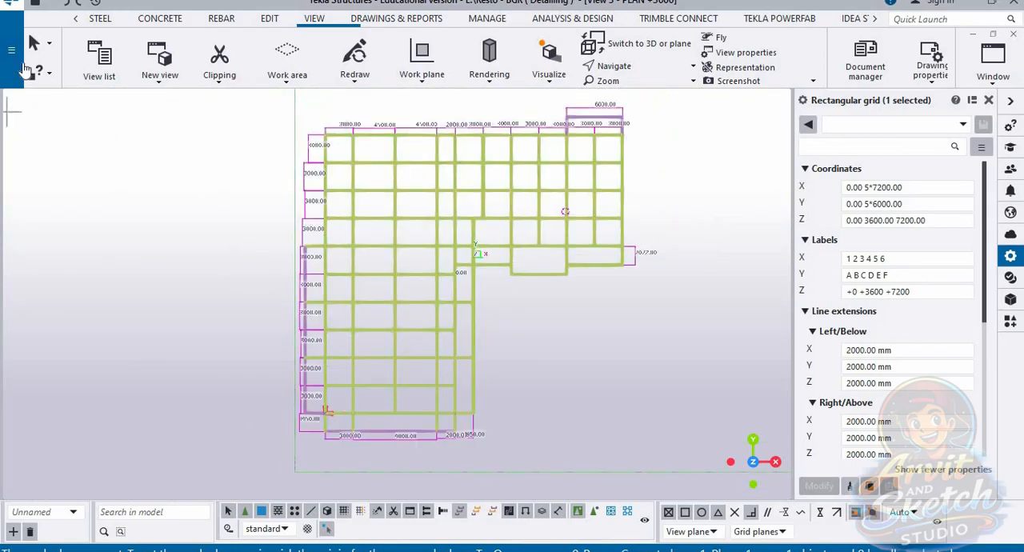
Step: Create a rectangular grid in the 3D view with its origin on top of the outer corner column's pedestal
{"action": "scroll", "coordinate": [400, 368], "scroll_direction": "down", "scroll_amount": 2}
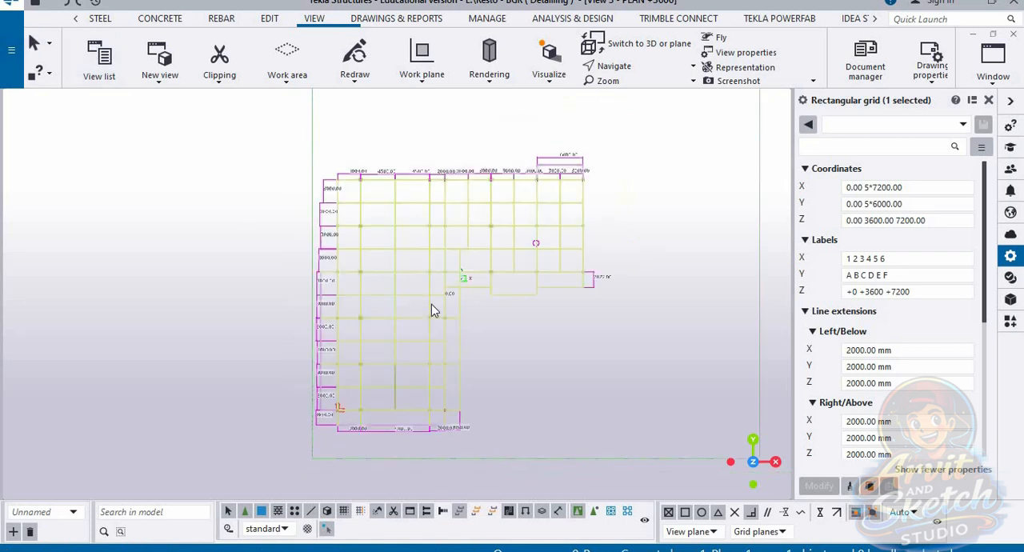
{"action": "scroll", "coordinate": [489, 368], "scroll_direction": "up", "scroll_amount": 2}
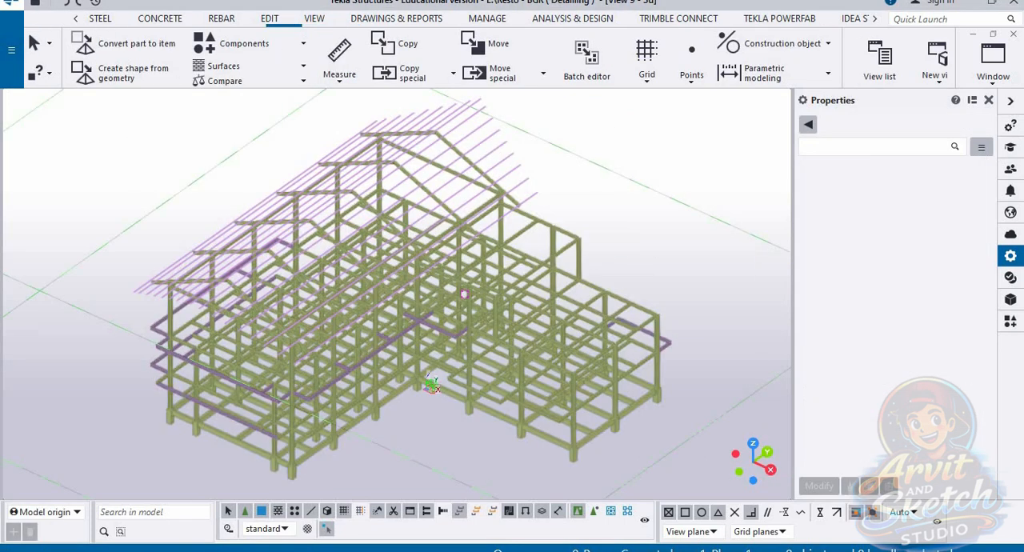
{"action": "left_click", "coordinate": [648, 85]}
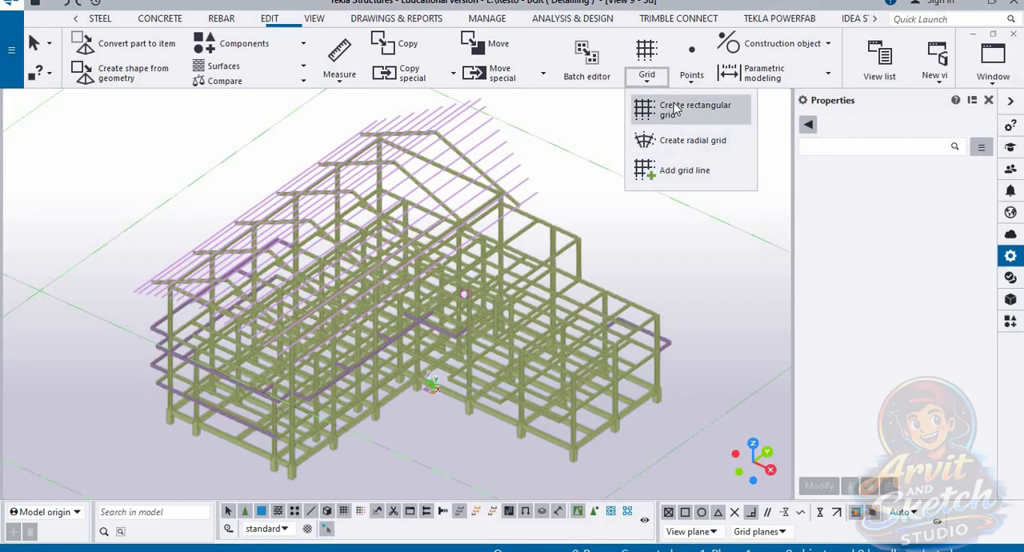
{"action": "left_click", "coordinate": [676, 109]}
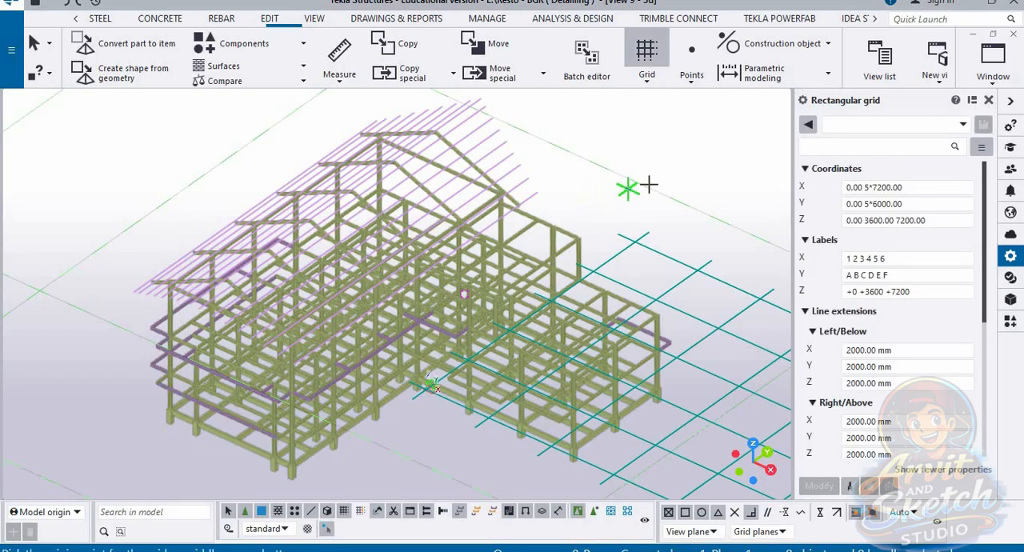
{"action": "scroll", "coordinate": [644, 188], "scroll_direction": "down", "scroll_amount": 2}
{"action": "scroll", "coordinate": [291, 382], "scroll_direction": "up", "scroll_amount": 8}
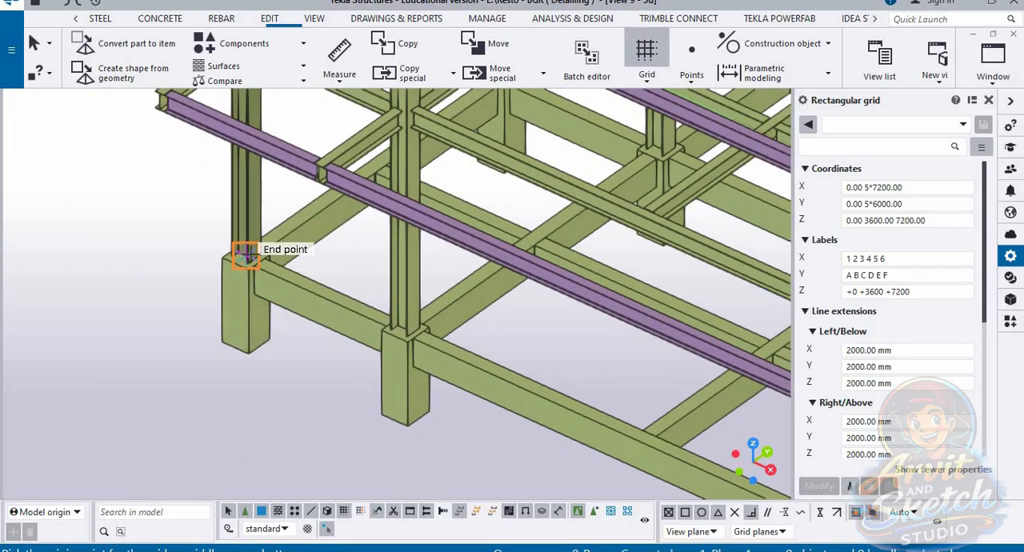
{"action": "left_click", "coordinate": [245, 255]}
{"action": "scroll", "coordinate": [255, 292], "scroll_direction": "down", "scroll_amount": 10}
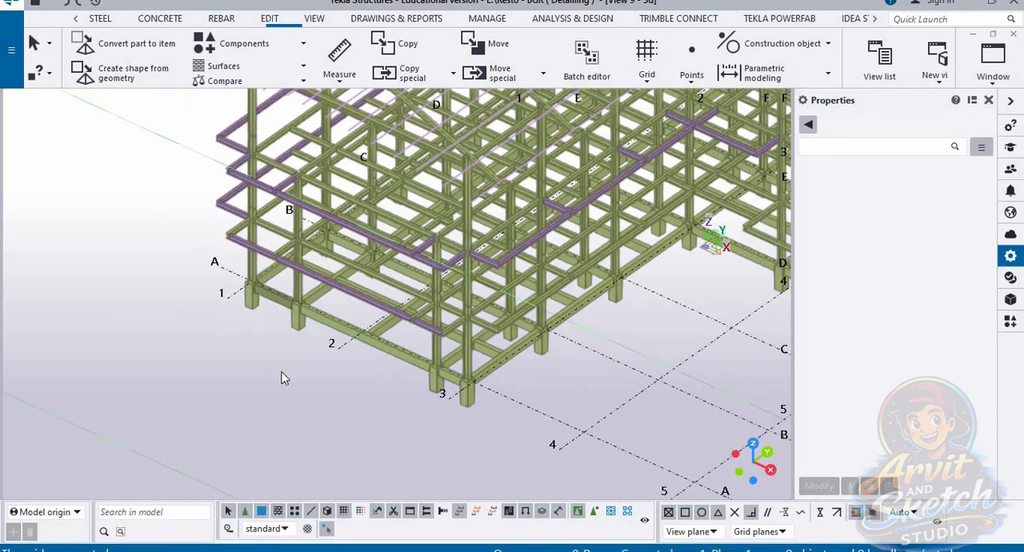
Step: Select the new rectangular grid and set its X coordinates to 0.00 3000.00
{"action": "scroll", "coordinate": [376, 376], "scroll_direction": "up", "scroll_amount": 3}
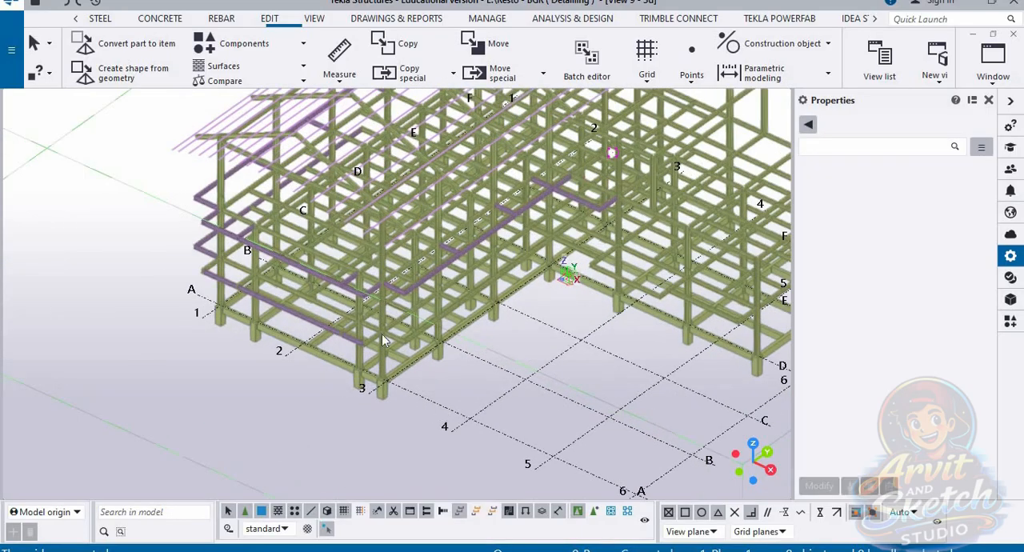
{"action": "left_click", "coordinate": [430, 407]}
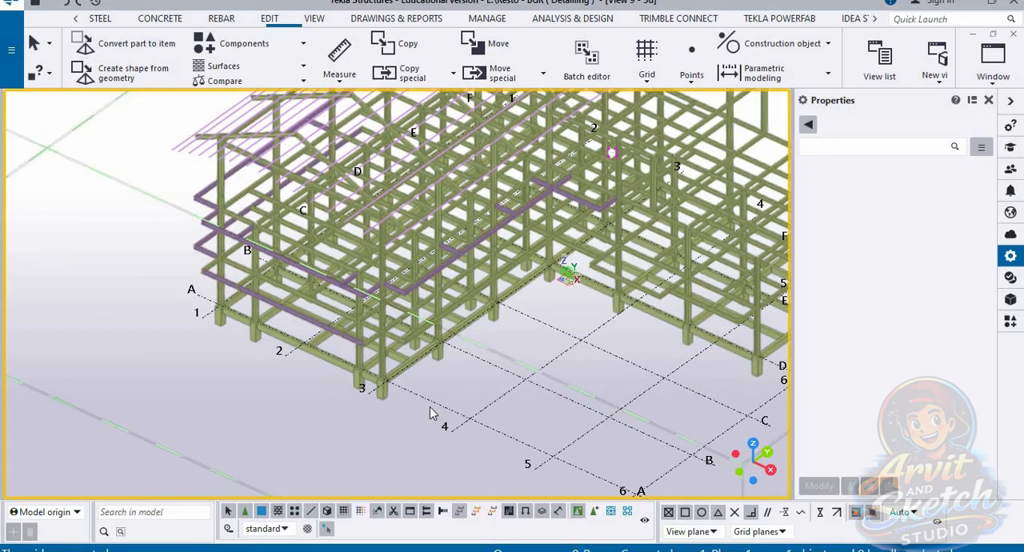
{"action": "left_click", "coordinate": [473, 423]}
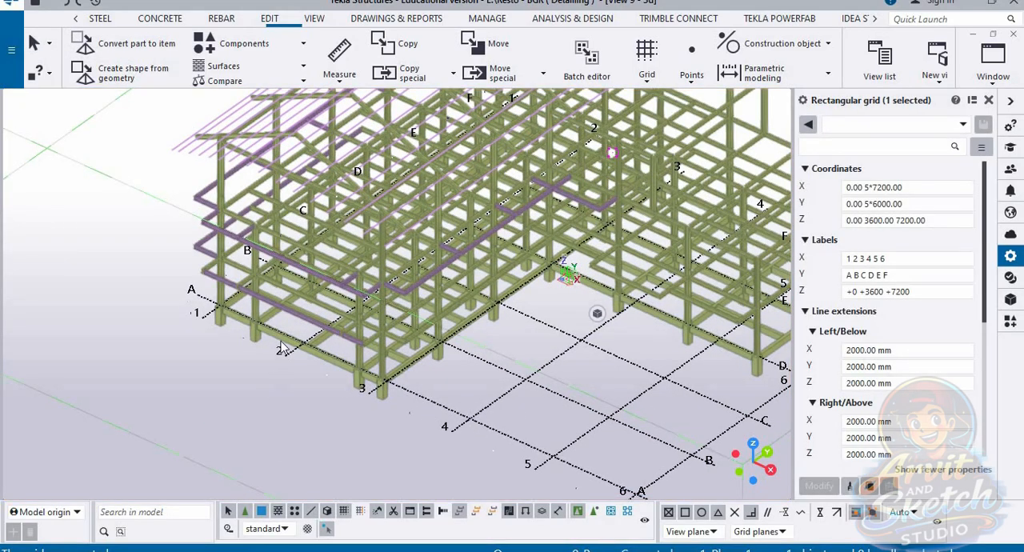
{"action": "scroll", "coordinate": [281, 348], "scroll_direction": "up", "scroll_amount": 3}
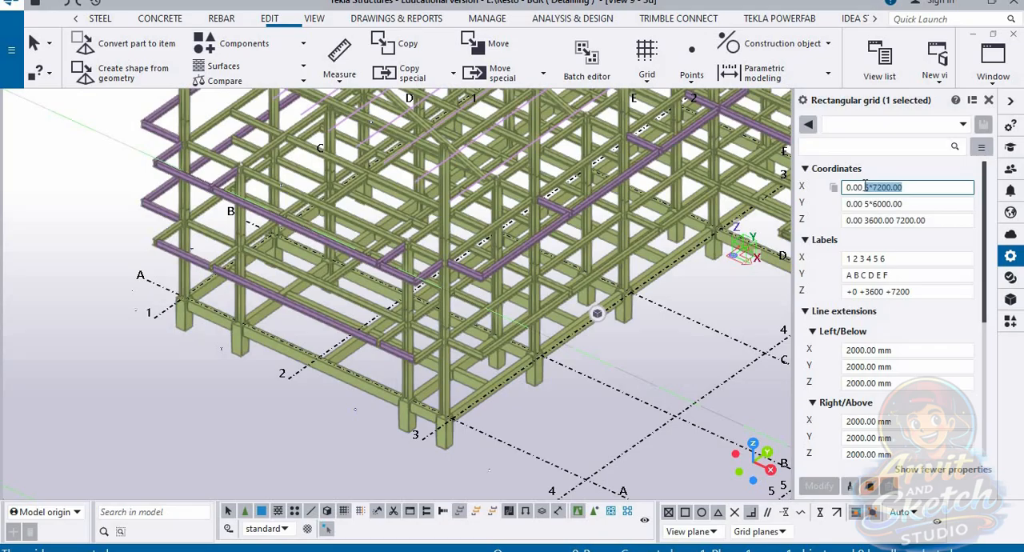
{"action": "key", "text": "Return"}
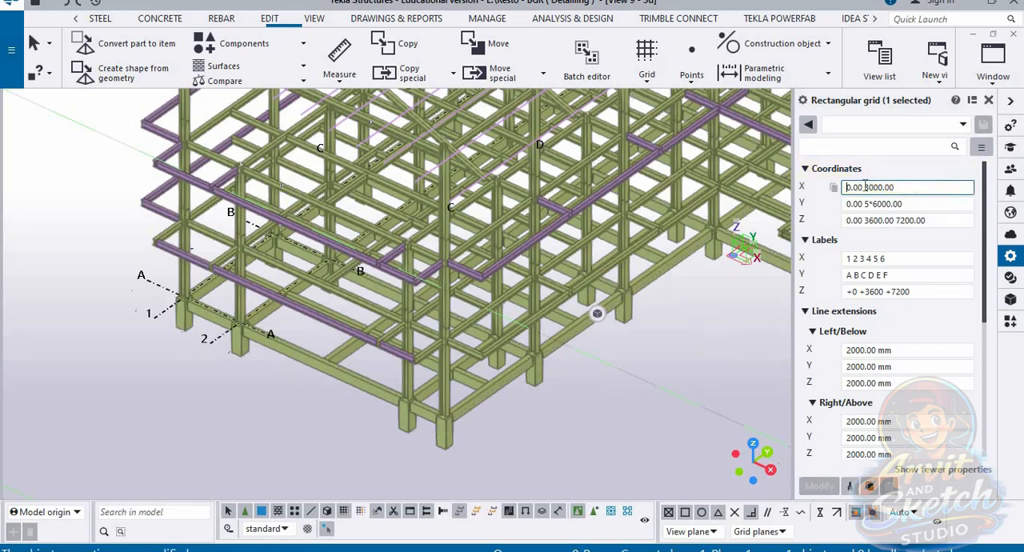
Step: Examine the alignment of grid lines 1 and 2 with the columns and the remaining supports along the frame's end row
{"action": "scroll", "coordinate": [231, 334], "scroll_direction": "up", "scroll_amount": 5}
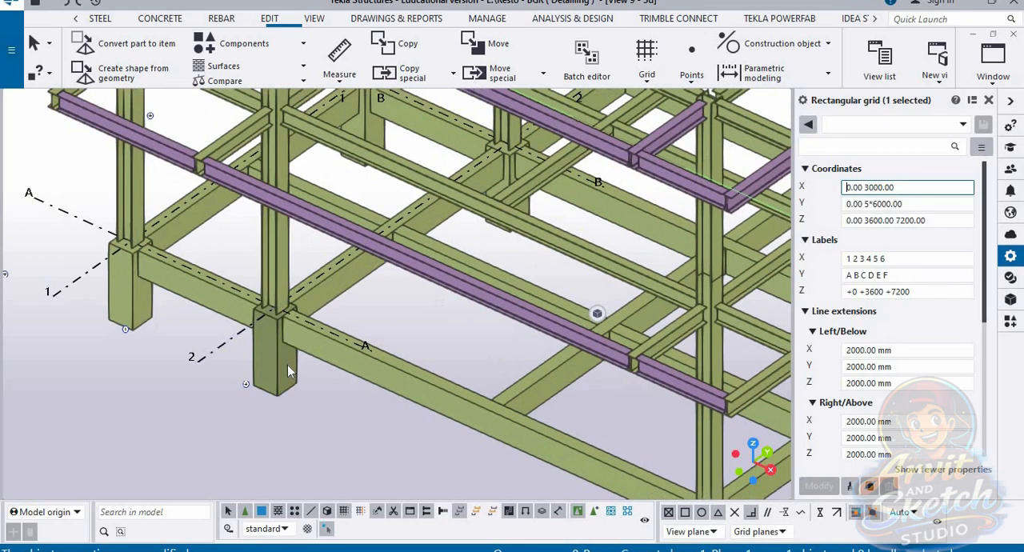
{"action": "middle_click_drag", "start_coordinate": [280, 357], "coordinate": [319, 367]}
{"action": "scroll", "coordinate": [360, 360], "scroll_direction": "down", "scroll_amount": 1}
{"action": "middle_click_drag", "start_coordinate": [385, 347], "coordinate": [327, 352]}
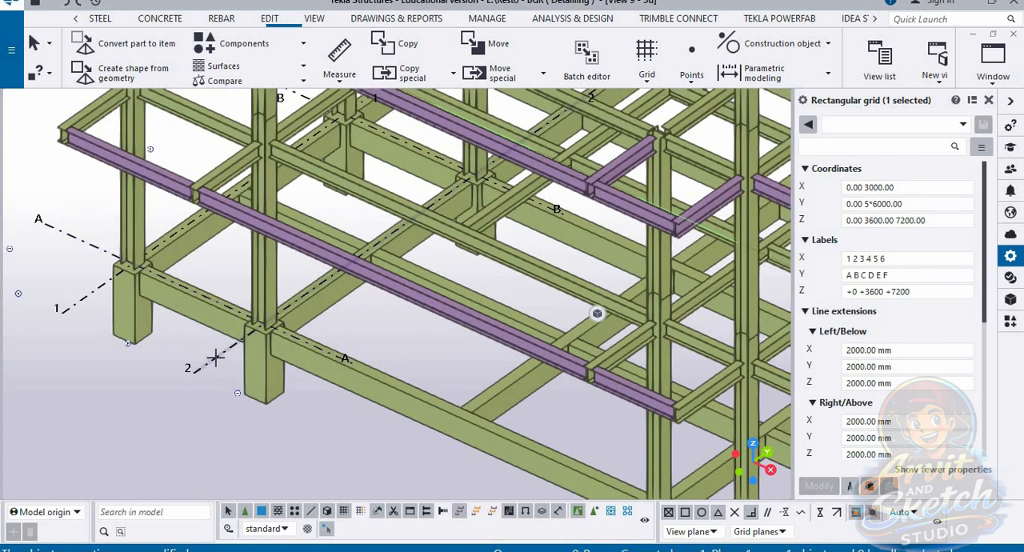
{"action": "scroll", "coordinate": [241, 285], "scroll_direction": "down", "scroll_amount": 2}
{"action": "middle_click_drag", "start_coordinate": [400, 414], "coordinate": [381, 402]}
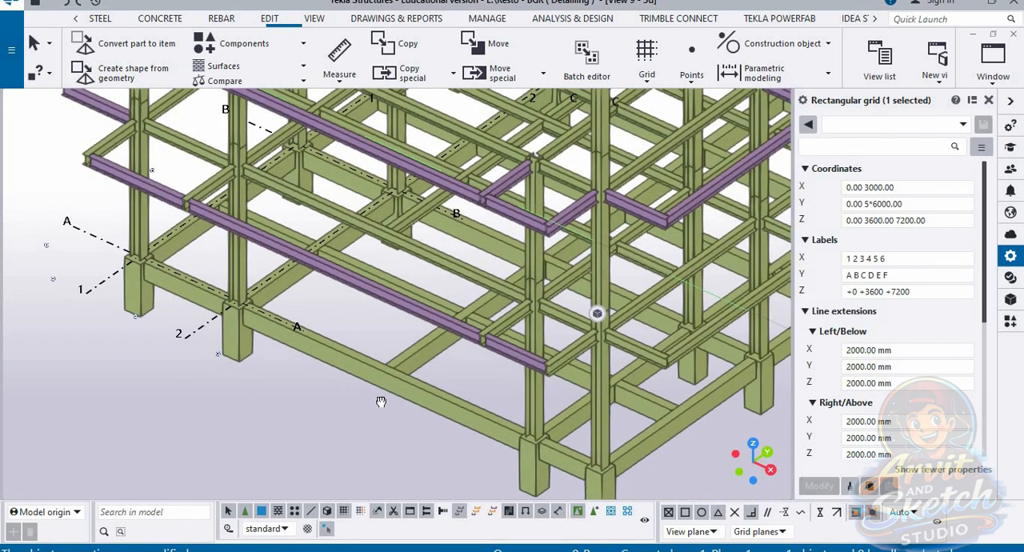
{"action": "scroll", "coordinate": [373, 384], "scroll_direction": "down", "scroll_amount": 2}
{"action": "scroll", "coordinate": [384, 358], "scroll_direction": "down", "scroll_amount": 10}
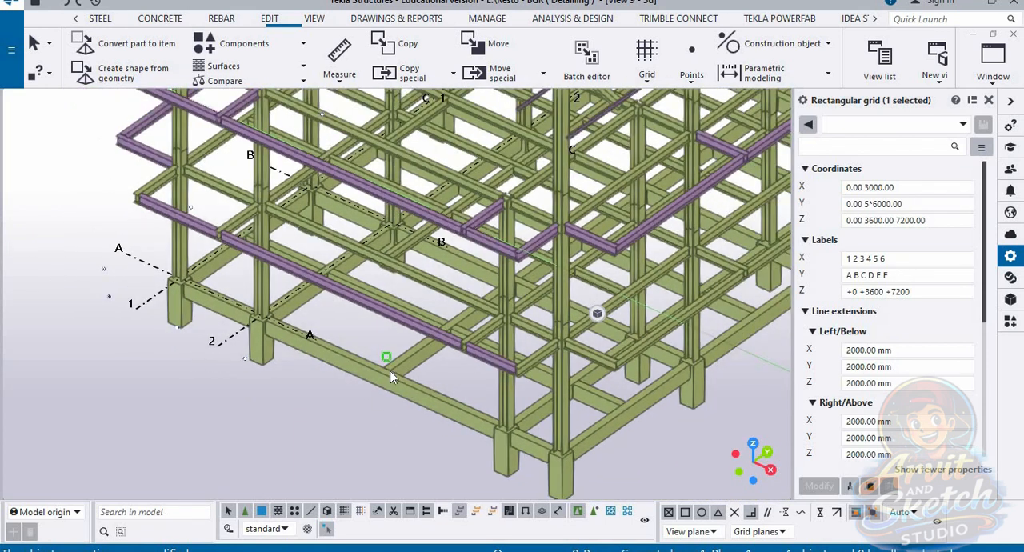
{"action": "mouse_move", "coordinate": [355, 438]}
{"action": "middle_mouse_down", "text": "ctrl"}
{"action": "mouse_move", "coordinate": [362, 444]}
{"action": "mouse_move", "coordinate": [373, 413]}
{"action": "mouse_move", "coordinate": [377, 427]}
{"action": "mouse_move", "coordinate": [405, 426]}
{"action": "middle_mouse_up", "text": "ctrl"}
{"action": "scroll", "coordinate": [405, 425], "scroll_direction": "up", "scroll_amount": 5}
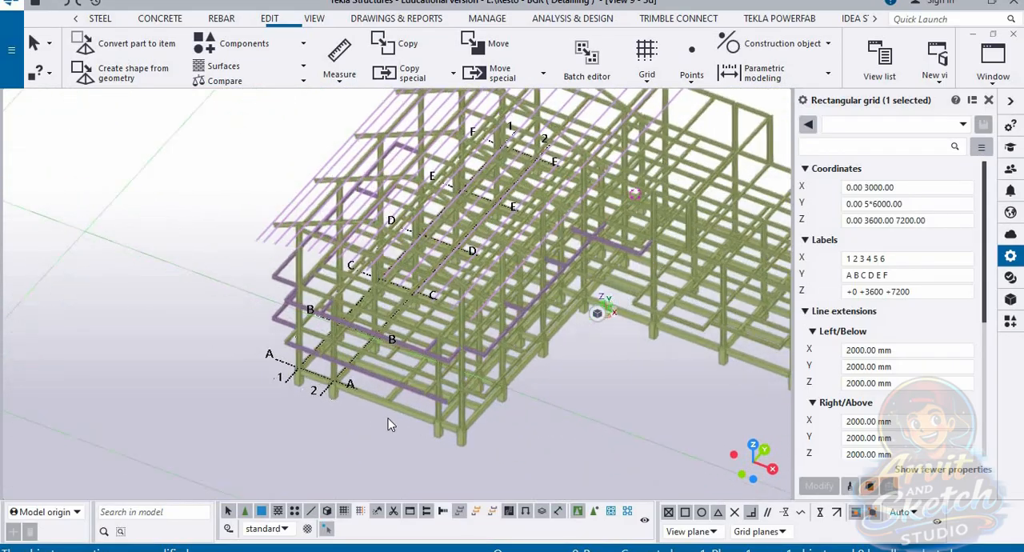
{"action": "scroll", "coordinate": [396, 447], "scroll_direction": "up", "scroll_amount": 2}
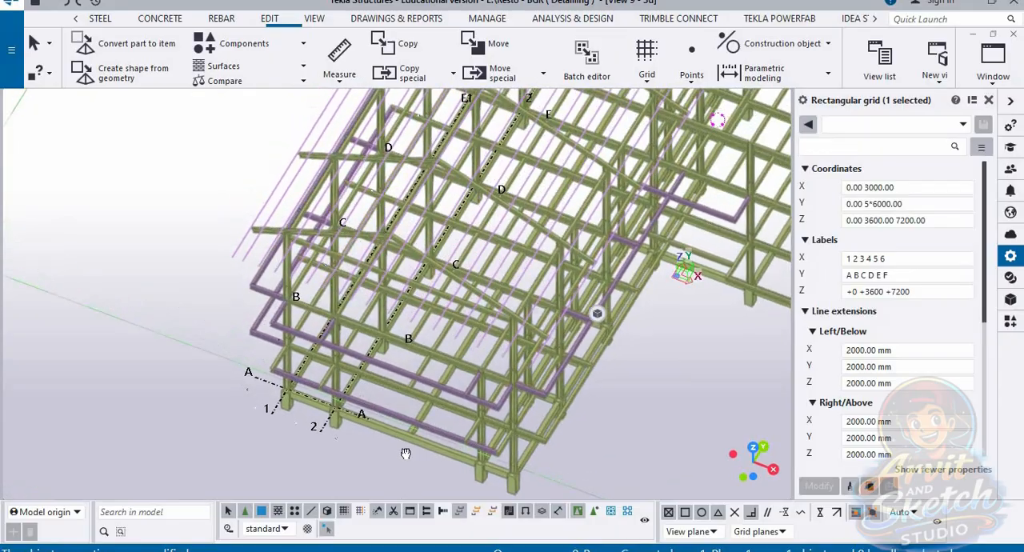
{"action": "scroll", "coordinate": [391, 452], "scroll_direction": "up", "scroll_amount": 2}
{"action": "middle_click_drag", "start_coordinate": [391, 452], "coordinate": [427, 427], "text": "ctrl"}
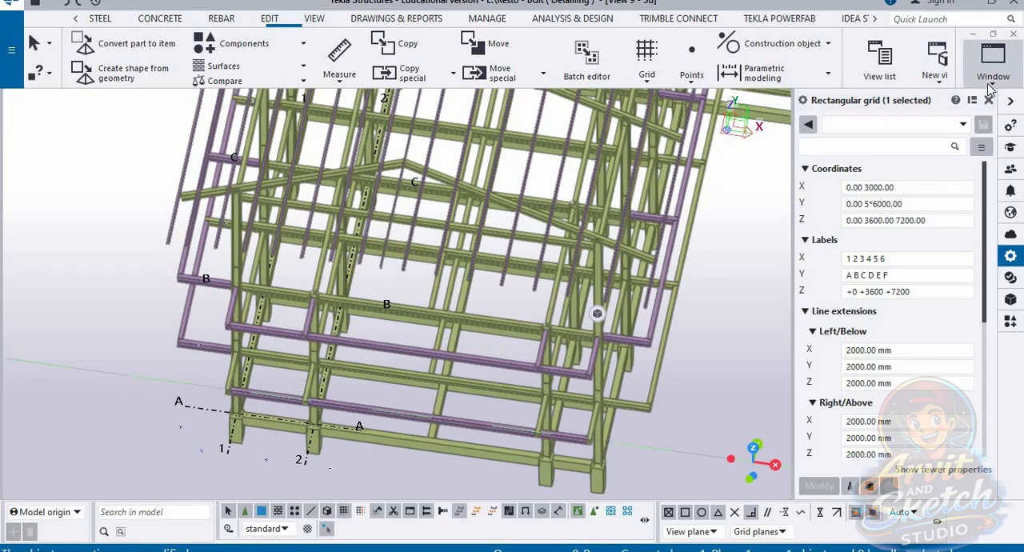
Step: Switch to the PLAN +3600 view, focusing on the frame's lower corner columns and the adjacent intermediate beam
{"action": "left_click", "coordinate": [990, 83]}
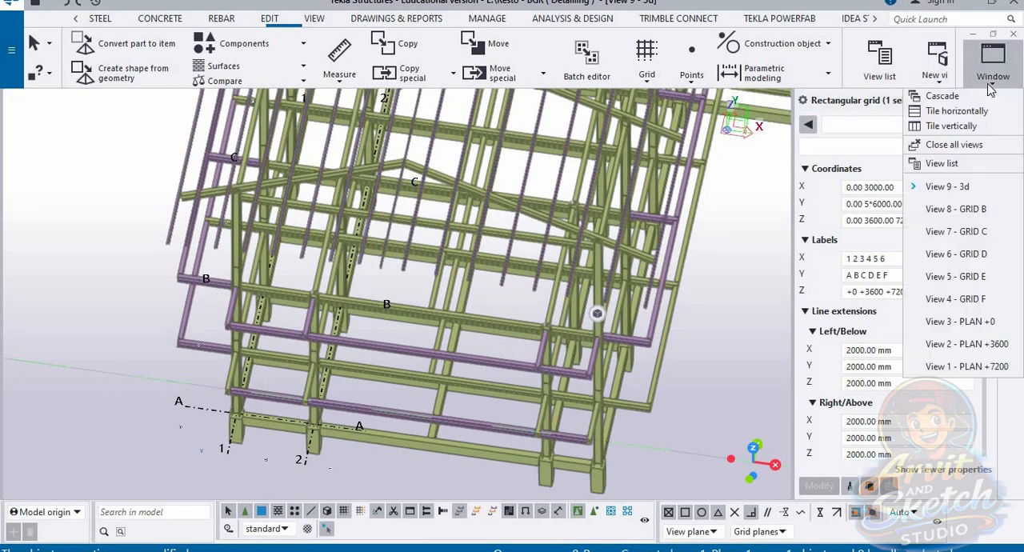
{"action": "left_click", "coordinate": [988, 344]}
{"action": "scroll", "coordinate": [244, 398], "scroll_direction": "up", "scroll_amount": 10}
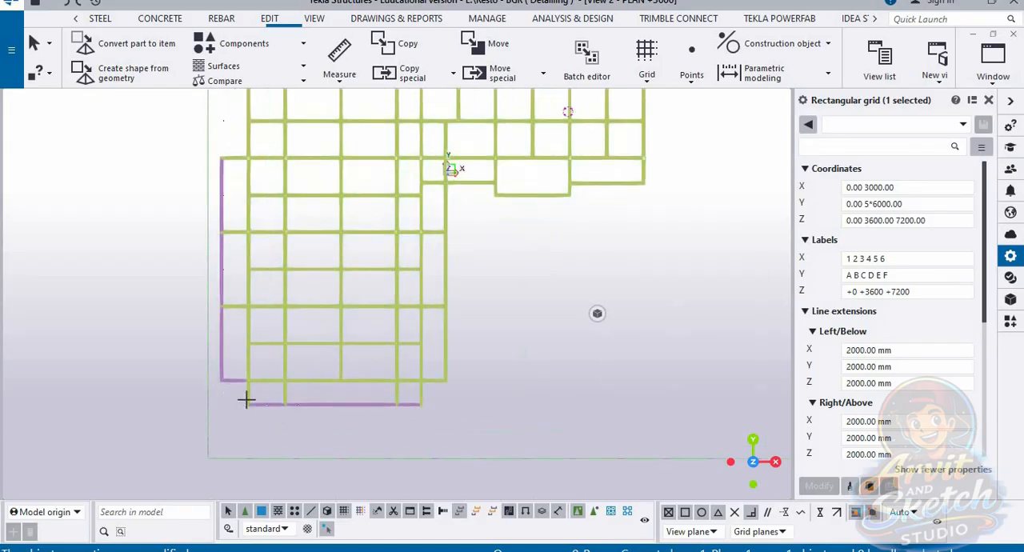
{"action": "scroll", "coordinate": [245, 395], "scroll_direction": "up", "scroll_amount": 2}
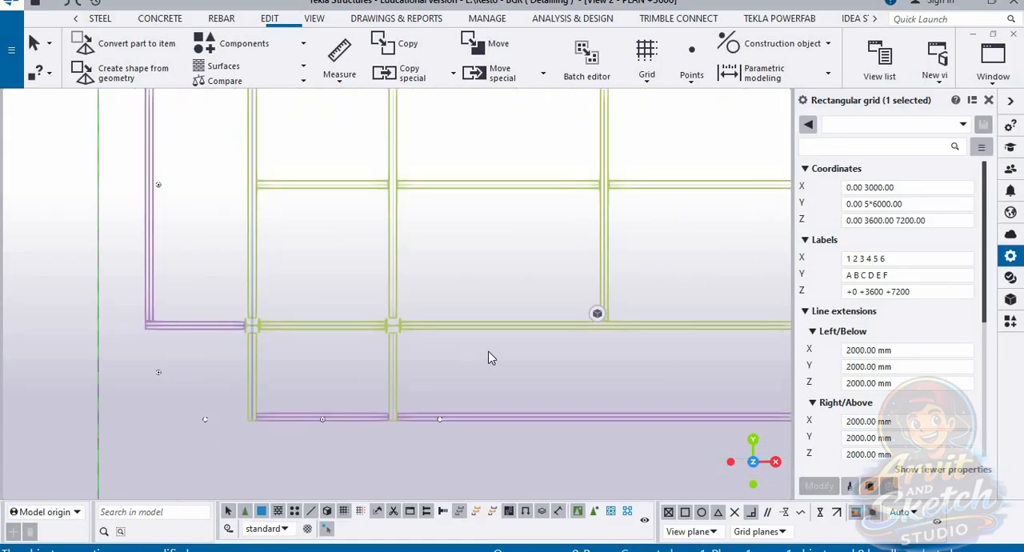
{"action": "middle_click_drag", "start_coordinate": [491, 358], "coordinate": [430, 354]}
Step: Try to measure the spacing from the second column to the adjacent intermediate beam with the Vertical distance tool
{"action": "left_click", "coordinate": [339, 74]}
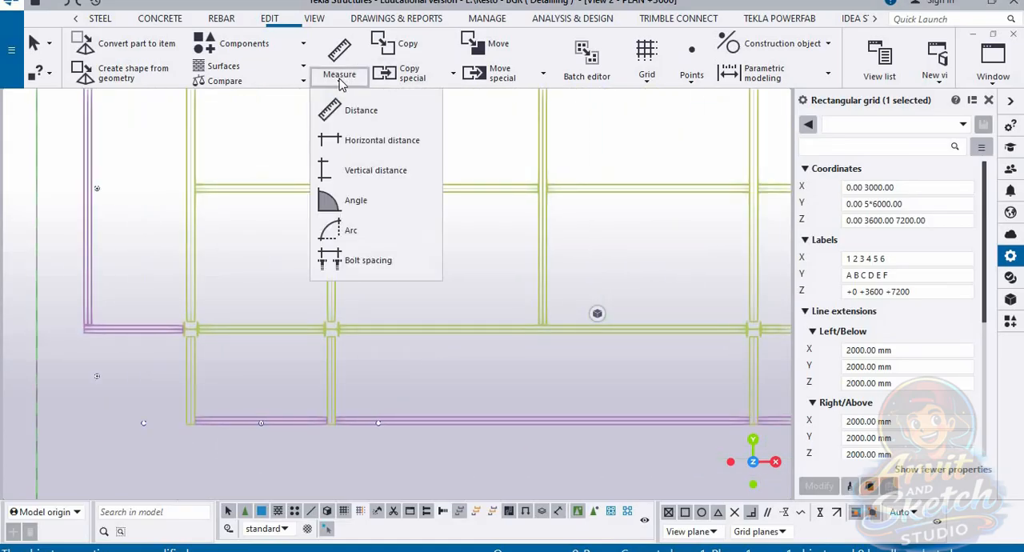
{"action": "left_click", "coordinate": [363, 171]}
{"action": "scroll", "coordinate": [333, 325], "scroll_direction": "up", "scroll_amount": 2}
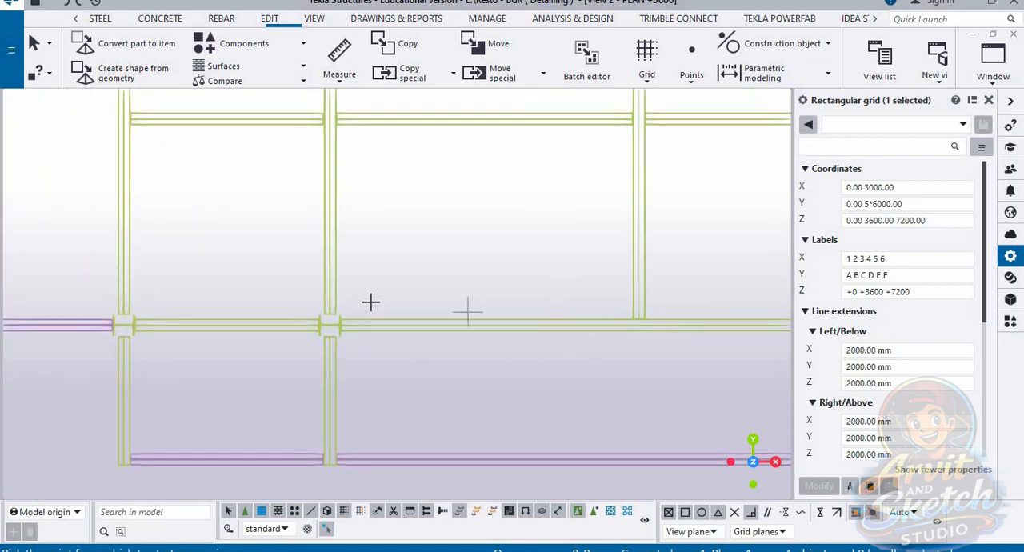
{"action": "left_click", "coordinate": [678, 324]}
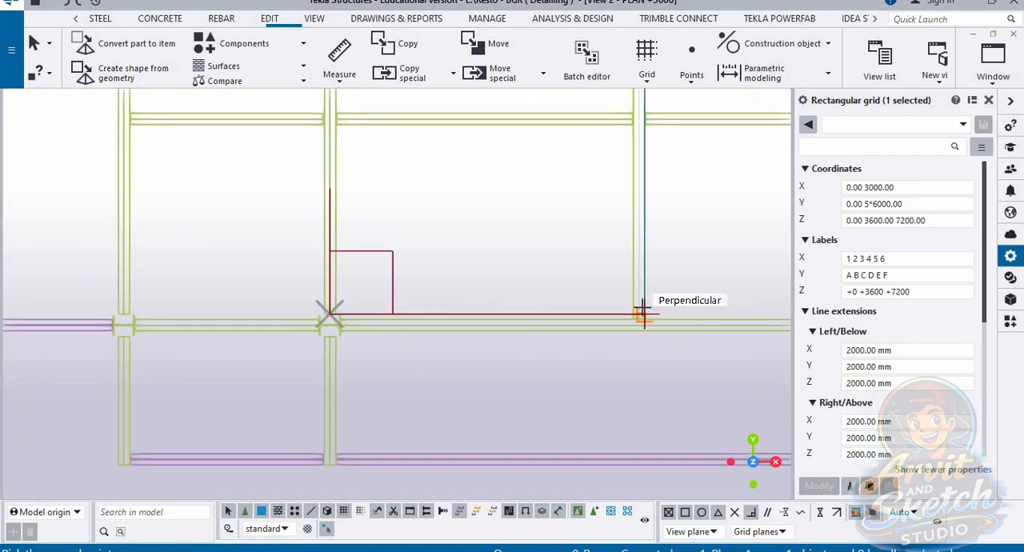
{"action": "scroll", "coordinate": [643, 321], "scroll_direction": "up", "scroll_amount": 2}
{"action": "left_click", "coordinate": [636, 307]}
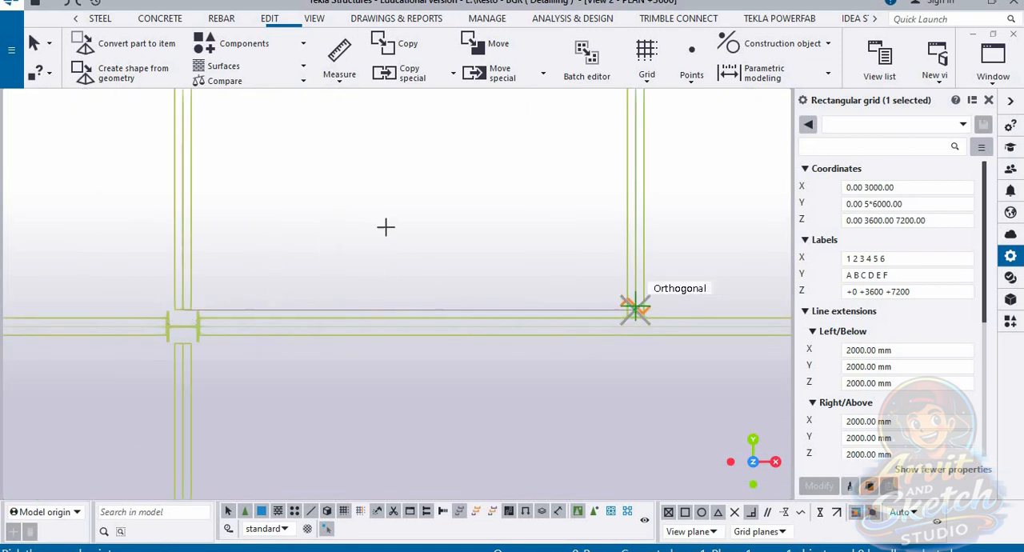
{"action": "scroll", "coordinate": [394, 222], "scroll_direction": "down", "scroll_amount": 4}
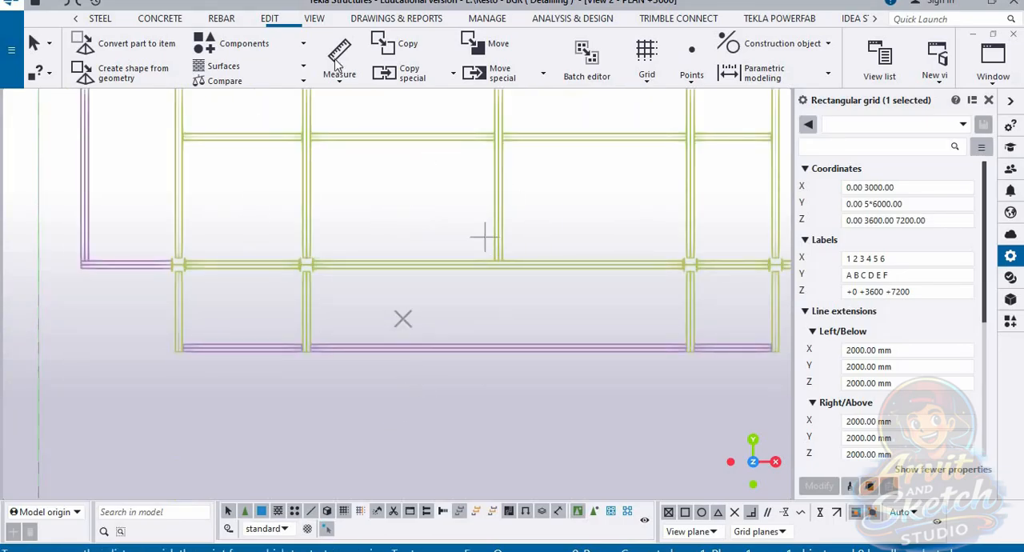
Step: Measure the horizontal distance from the second column to the adjacent intermediate beam, placing the dimension below the beam line
{"action": "key", "text": "Escape"}
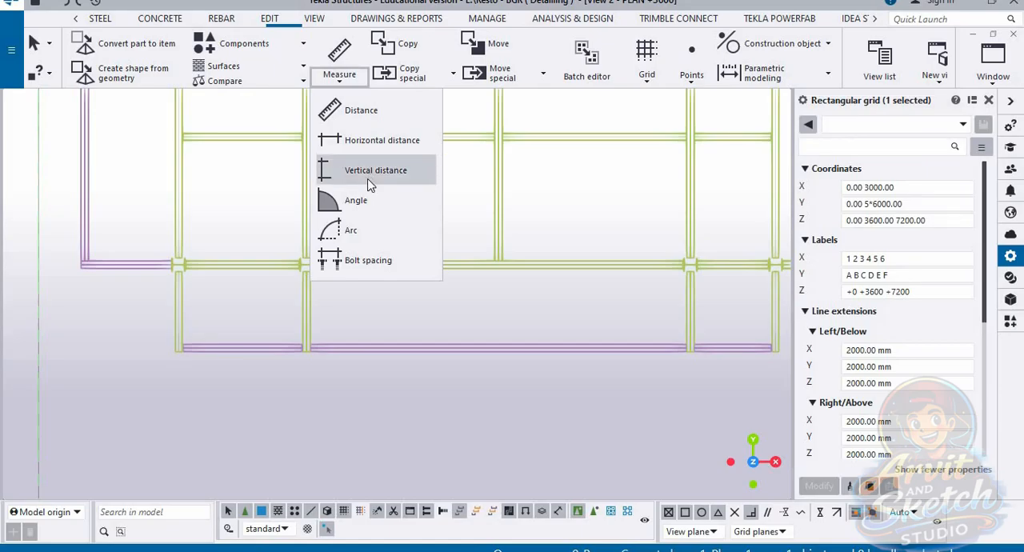
{"action": "left_click", "coordinate": [376, 140]}
{"action": "scroll", "coordinate": [415, 384], "scroll_direction": "down", "scroll_amount": 3}
{"action": "scroll", "coordinate": [424, 391], "scroll_direction": "up", "scroll_amount": 5}
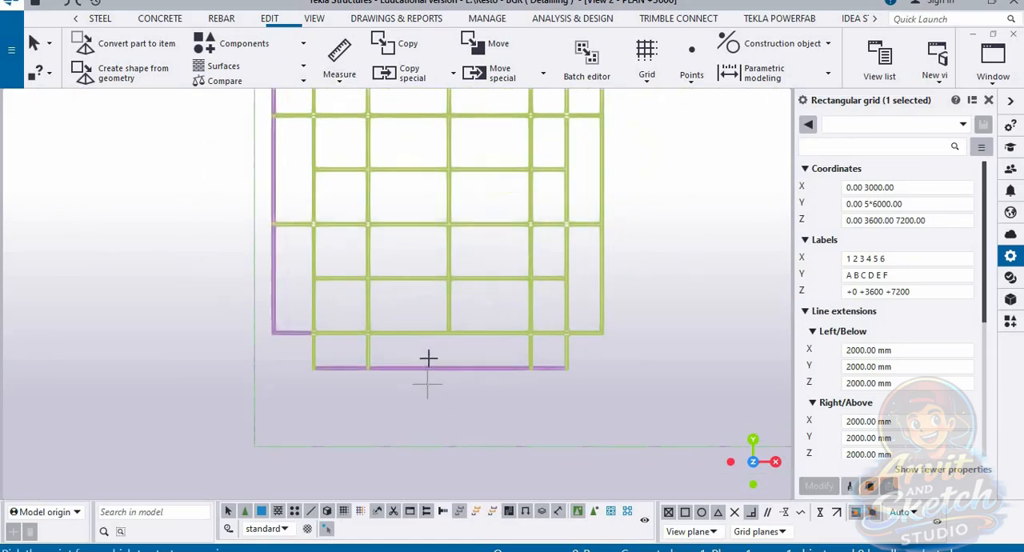
{"action": "left_click", "coordinate": [246, 260]}
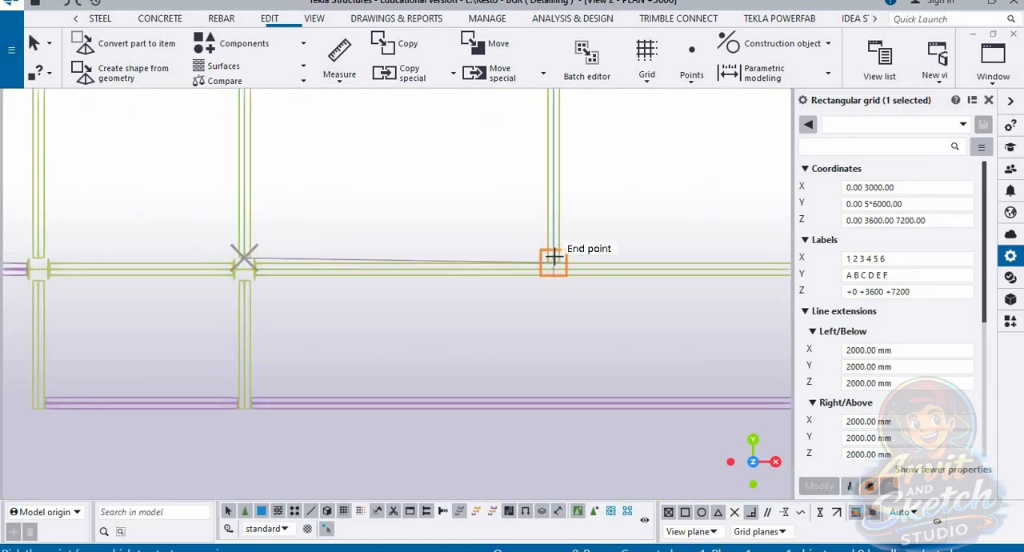
{"action": "left_click", "coordinate": [552, 260]}
{"action": "left_click", "coordinate": [406, 357]}
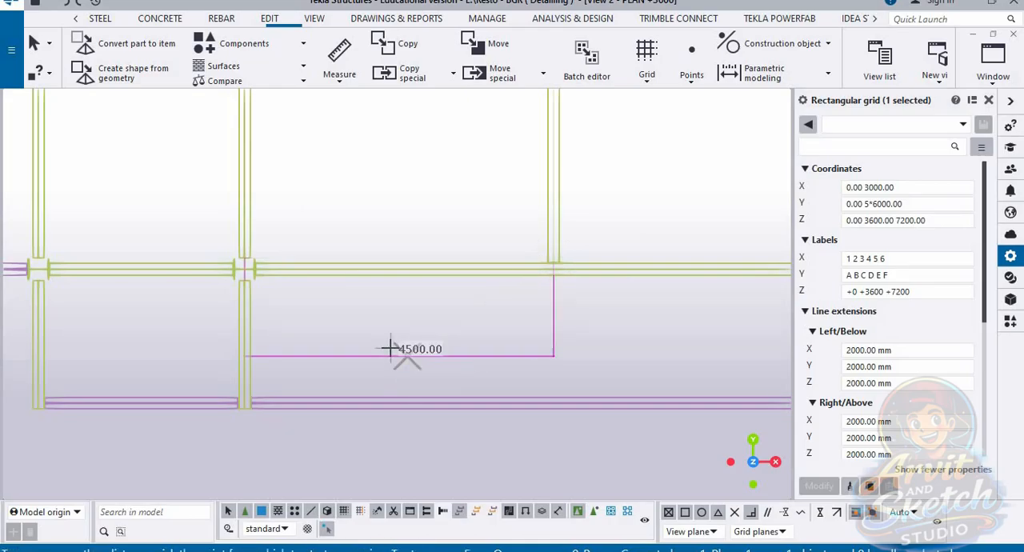
Step: Measure the horizontal distance between the intermediate beam and the third column, placing the dimension beside the previous one
{"action": "scroll", "coordinate": [392, 348], "scroll_direction": "down", "scroll_amount": 3}
{"action": "scroll", "coordinate": [520, 327], "scroll_direction": "up", "scroll_amount": 3}
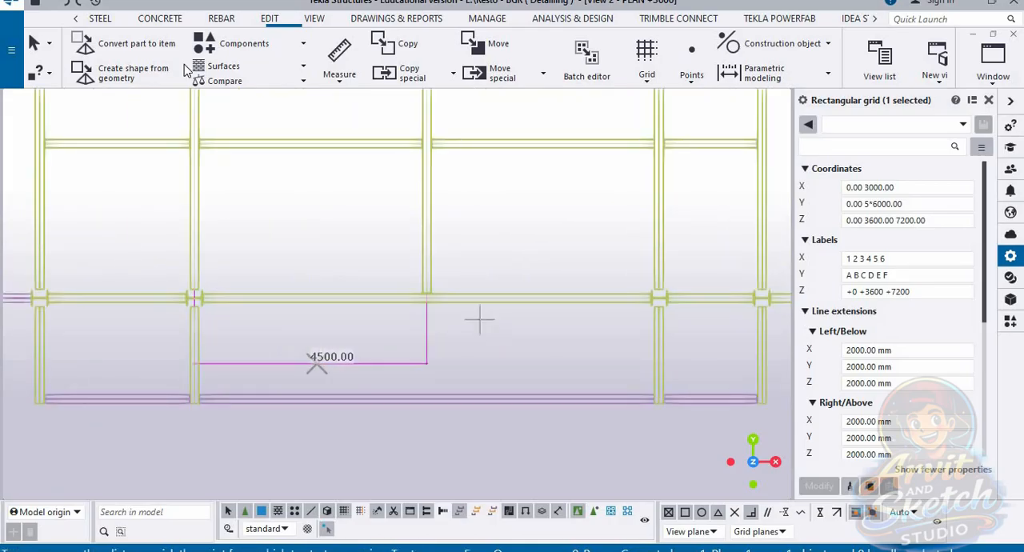
{"action": "scroll", "coordinate": [418, 312], "scroll_direction": "up", "scroll_amount": 3}
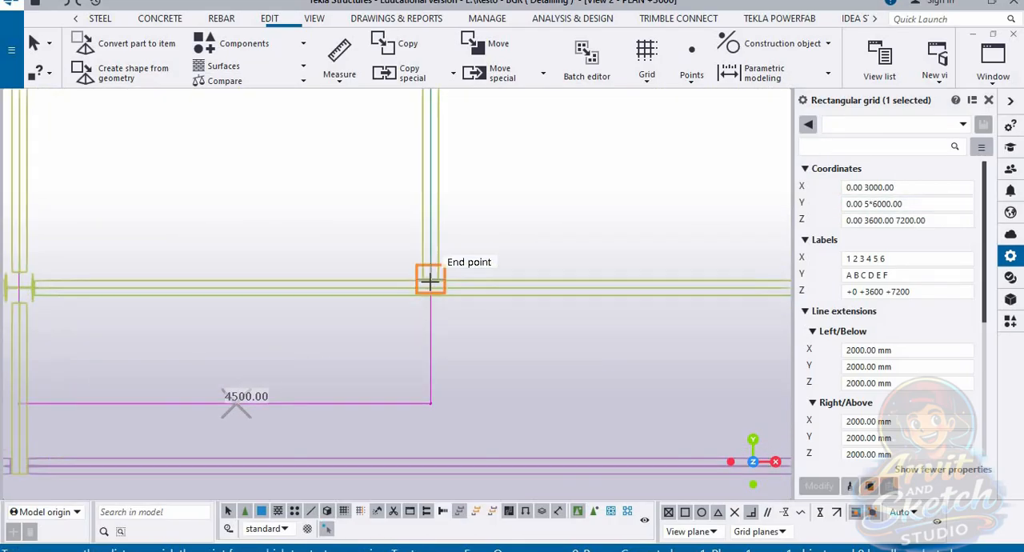
{"action": "scroll", "coordinate": [424, 277], "scroll_direction": "down", "scroll_amount": 2}
{"action": "scroll", "coordinate": [715, 295], "scroll_direction": "up", "scroll_amount": 4}
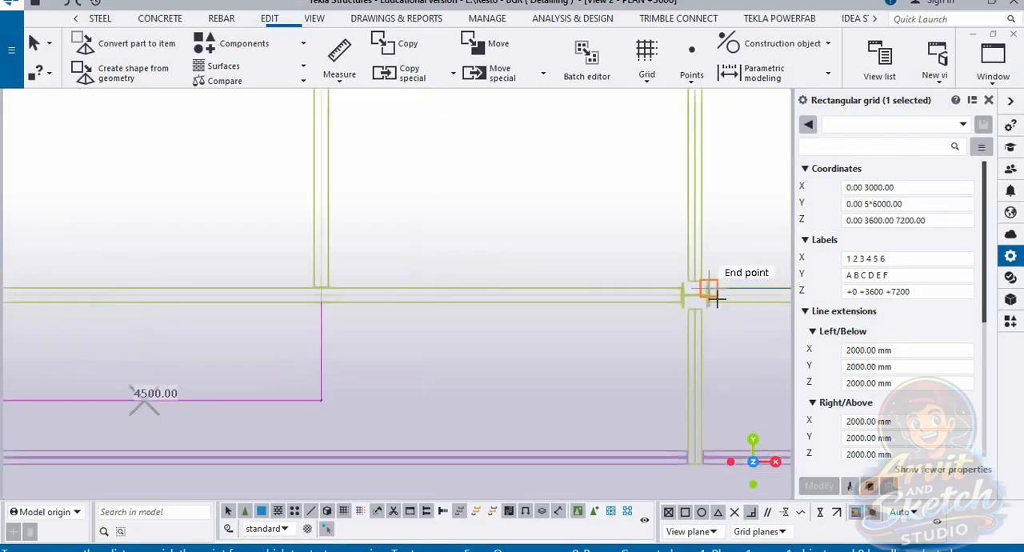
{"action": "left_click", "coordinate": [681, 274]}
{"action": "left_click", "coordinate": [134, 280]}
{"action": "scroll", "coordinate": [428, 332], "scroll_direction": "down", "scroll_amount": 1}
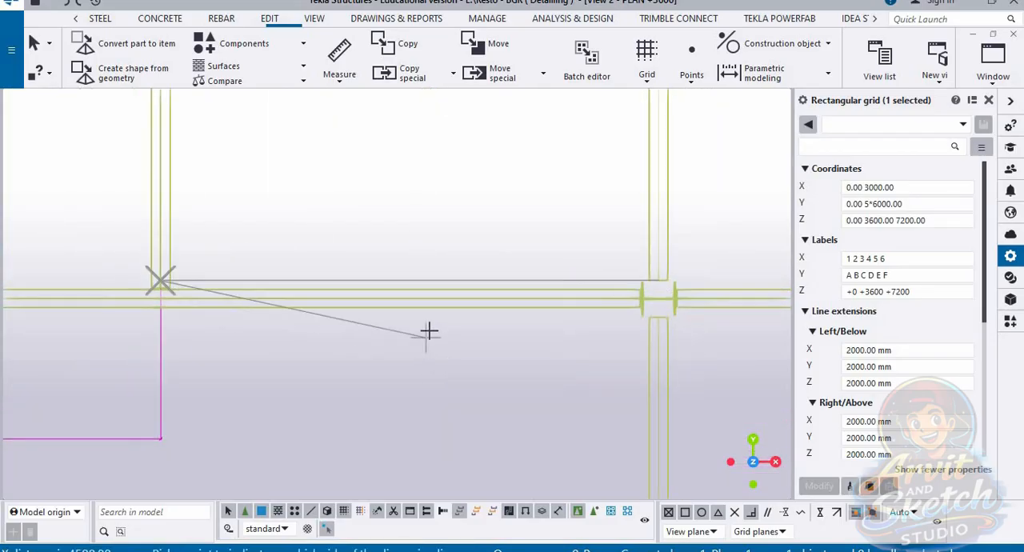
{"action": "scroll", "coordinate": [429, 332], "scroll_direction": "down", "scroll_amount": 2}
{"action": "left_click", "coordinate": [414, 392]}
{"action": "scroll", "coordinate": [377, 286], "scroll_direction": "down", "scroll_amount": 1}
{"action": "scroll", "coordinate": [377, 286], "scroll_direction": "down", "scroll_amount": 2}
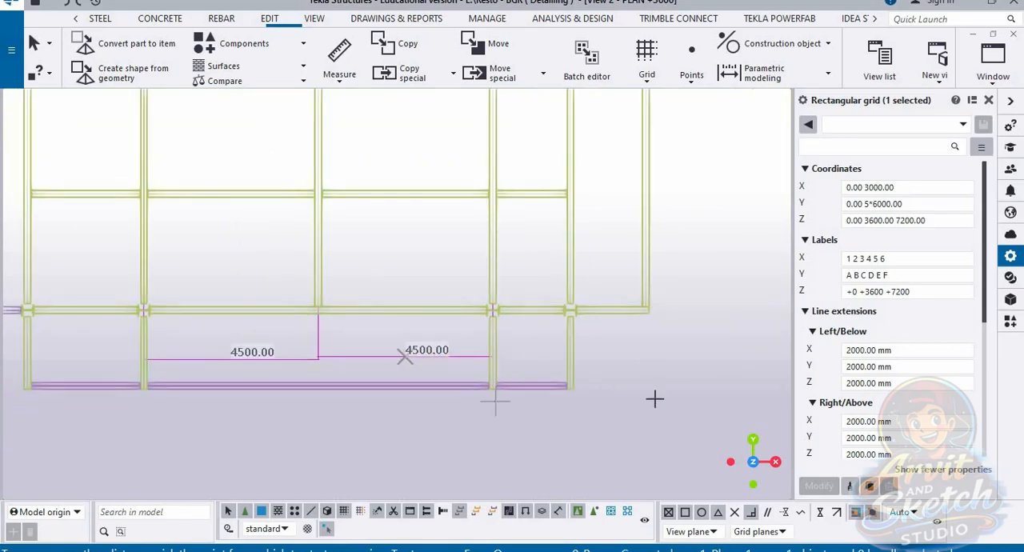
Step: Switch to the 3d view and set the rectangular grid's X coordinates to 0.00 3000.00 4500 4500
{"action": "left_click", "coordinate": [992, 60]}
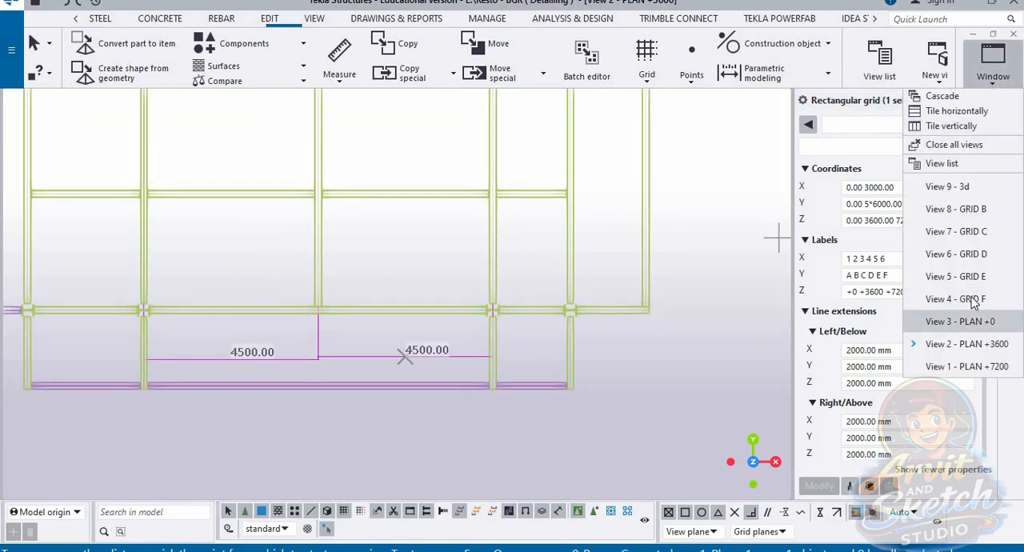
{"action": "left_click", "coordinate": [954, 192]}
{"action": "scroll", "coordinate": [376, 286], "scroll_direction": "down", "scroll_amount": 1}
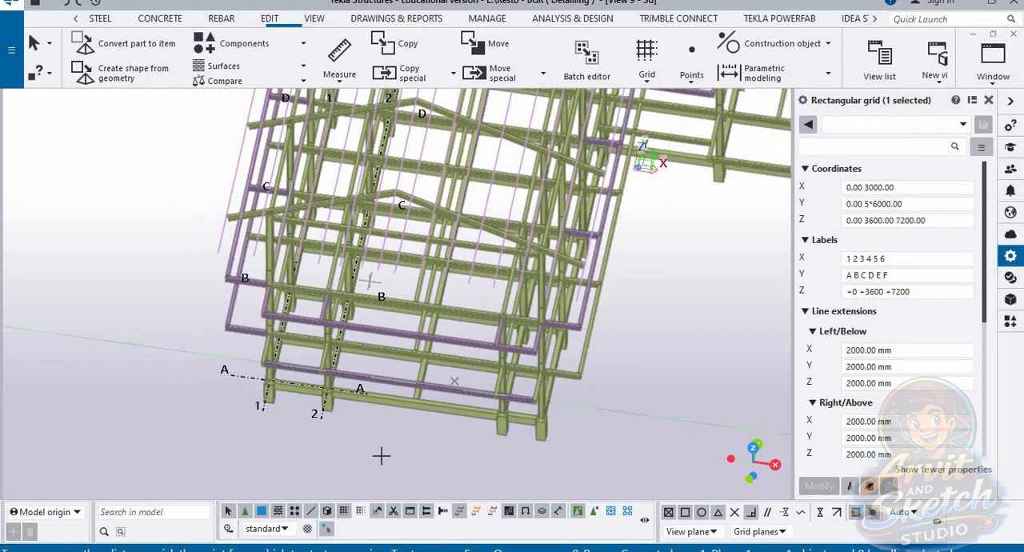
{"action": "scroll", "coordinate": [382, 452], "scroll_direction": "up", "scroll_amount": 3}
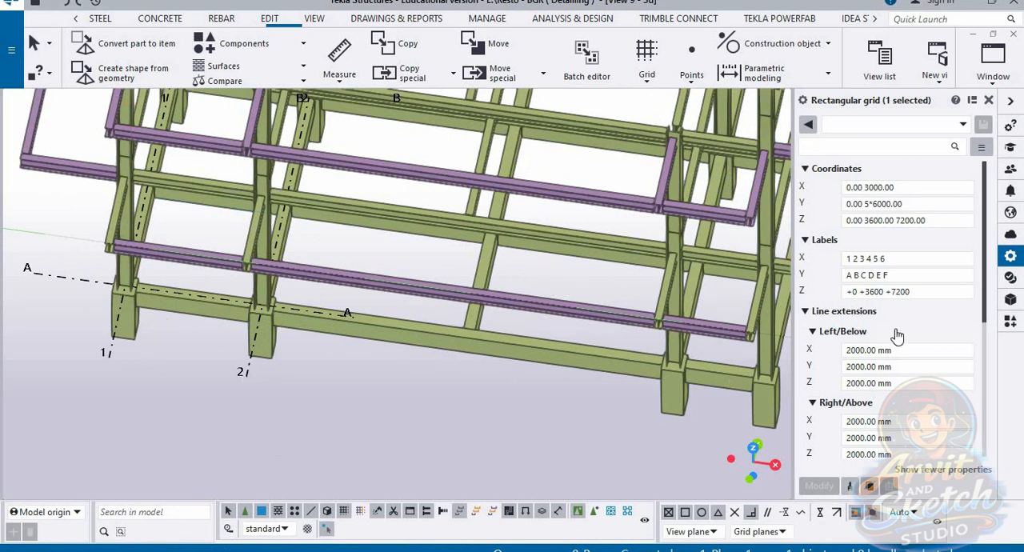
{"action": "left_click", "coordinate": [929, 188]}
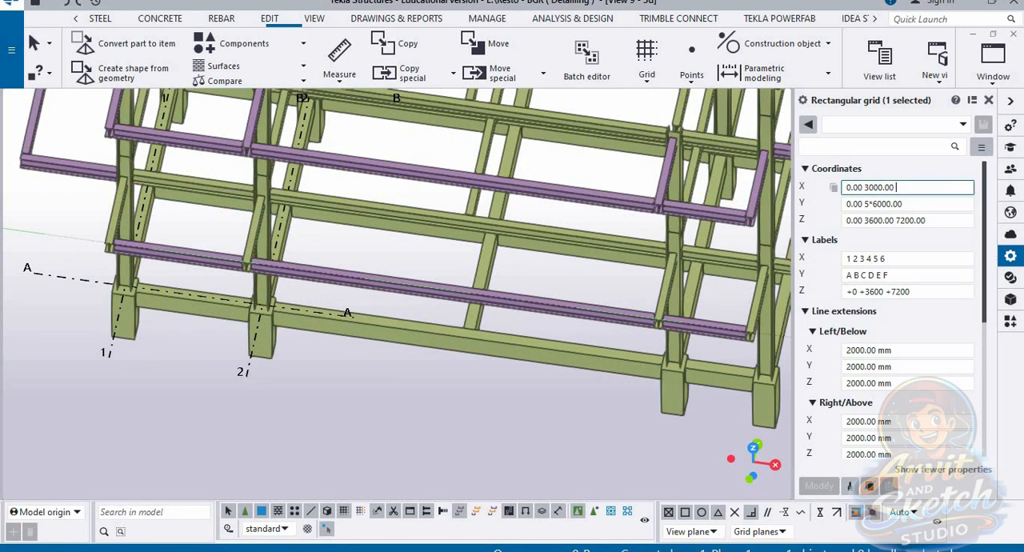
{"action": "type", "text": "4500 4500"}
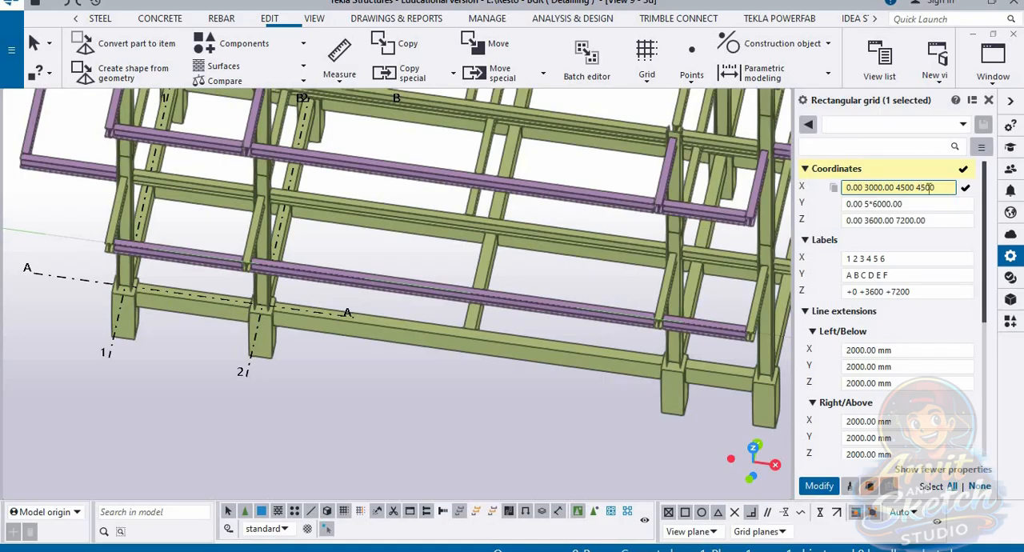
{"action": "key", "text": "Return"}
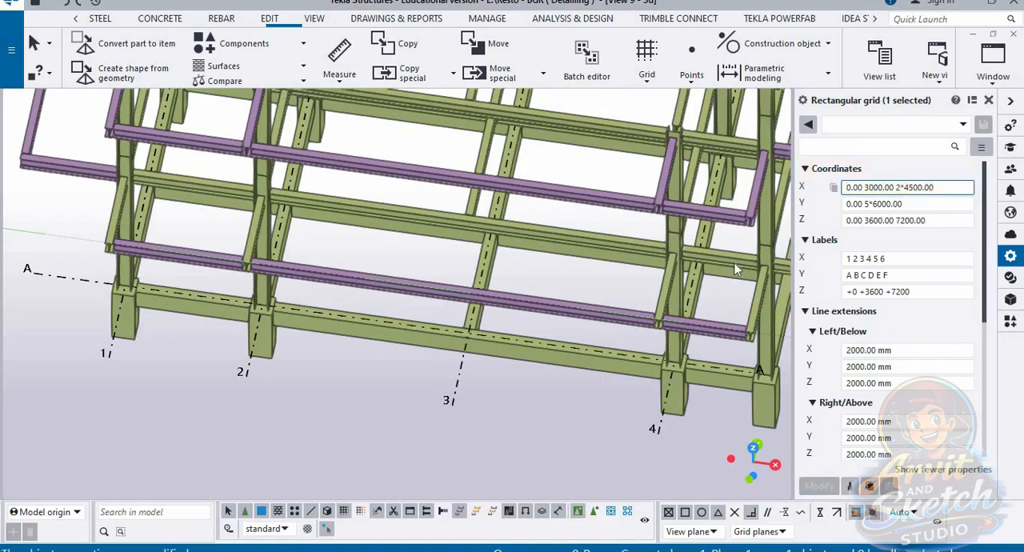
Step: Return to the PLAN +3600 view and measure the horizontal distance between the third and fourth columns
{"action": "scroll", "coordinate": [627, 415], "scroll_direction": "down", "scroll_amount": 2}
{"action": "scroll", "coordinate": [611, 403], "scroll_direction": "down", "scroll_amount": 3}
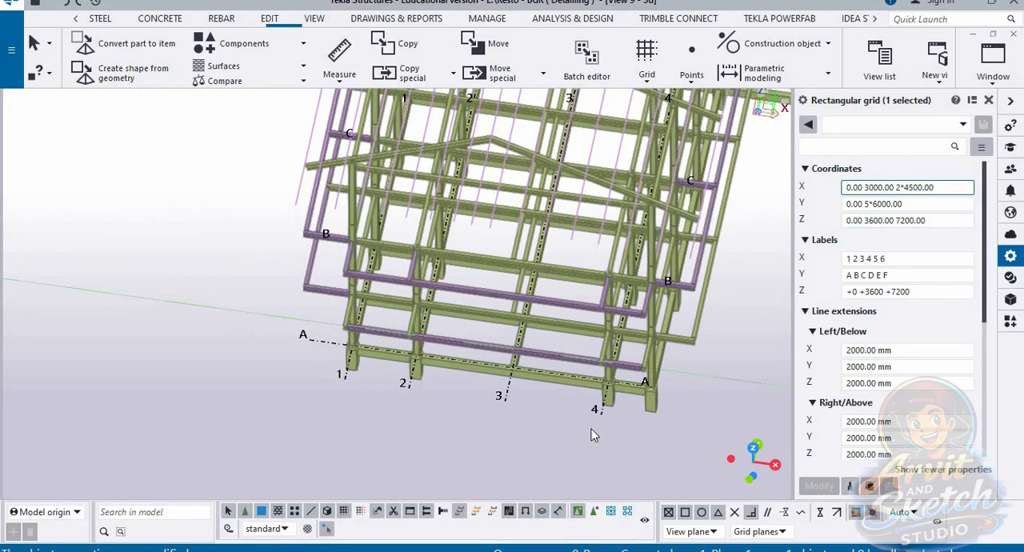
{"action": "scroll", "coordinate": [561, 444], "scroll_direction": "down", "scroll_amount": 2}
{"action": "left_click", "coordinate": [1003, 83]}
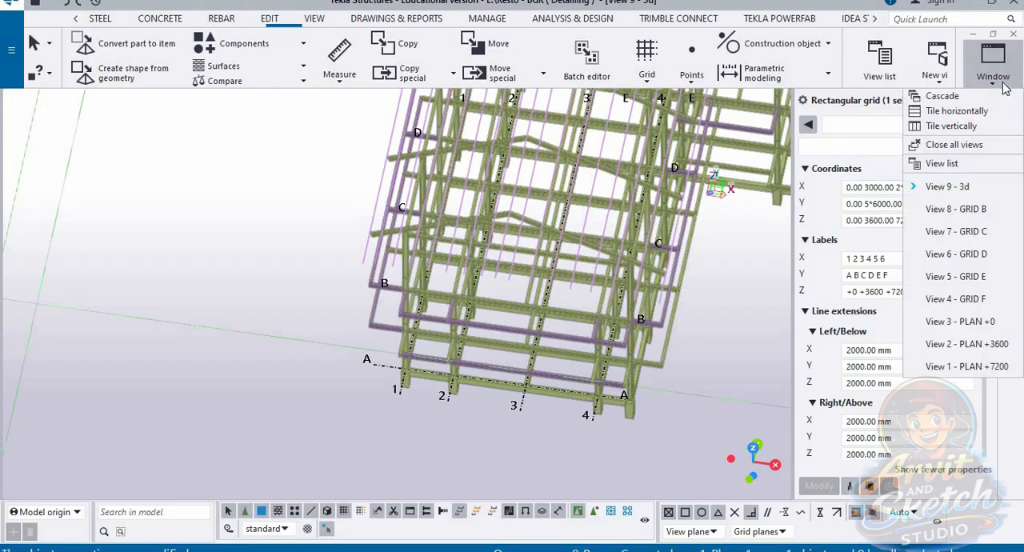
{"action": "left_click", "coordinate": [911, 350]}
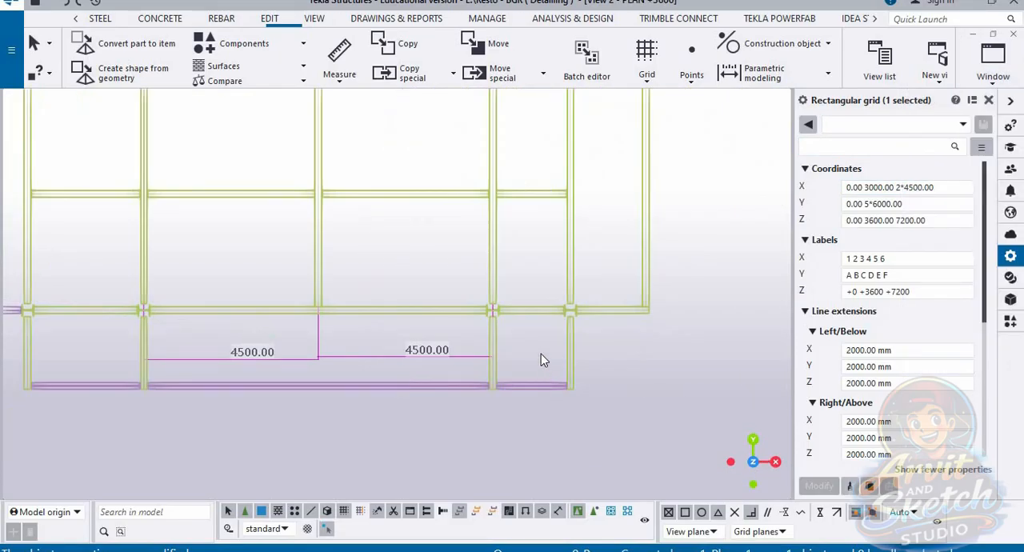
{"action": "left_click", "coordinate": [339, 84]}
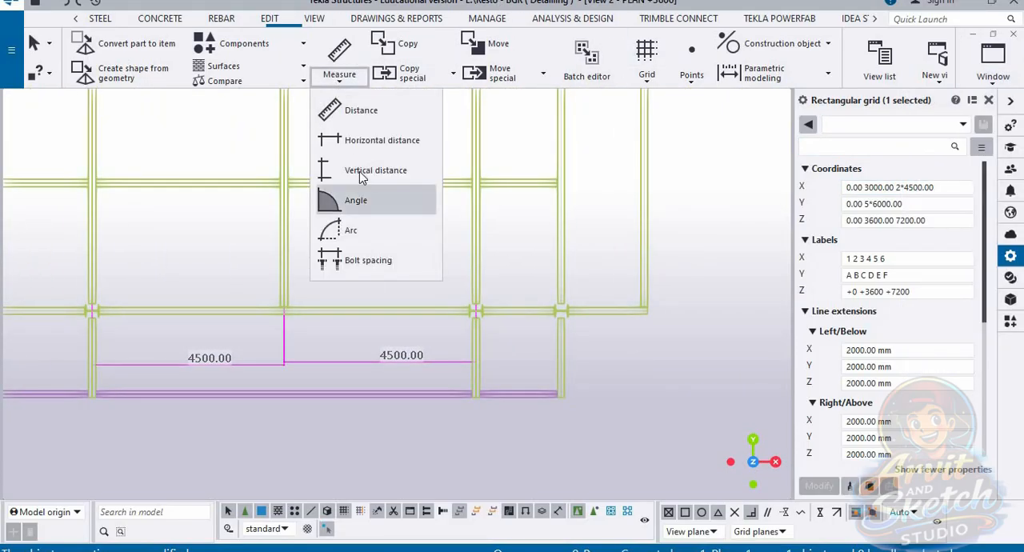
{"action": "left_click", "coordinate": [358, 151]}
{"action": "scroll", "coordinate": [496, 339], "scroll_direction": "up", "scroll_amount": 2}
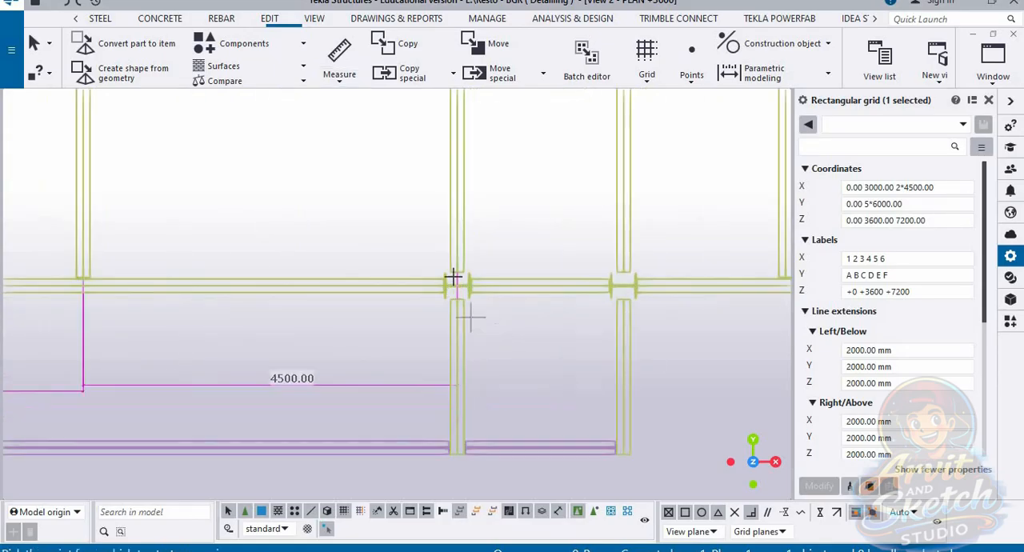
{"action": "scroll", "coordinate": [457, 273], "scroll_direction": "up", "scroll_amount": 3}
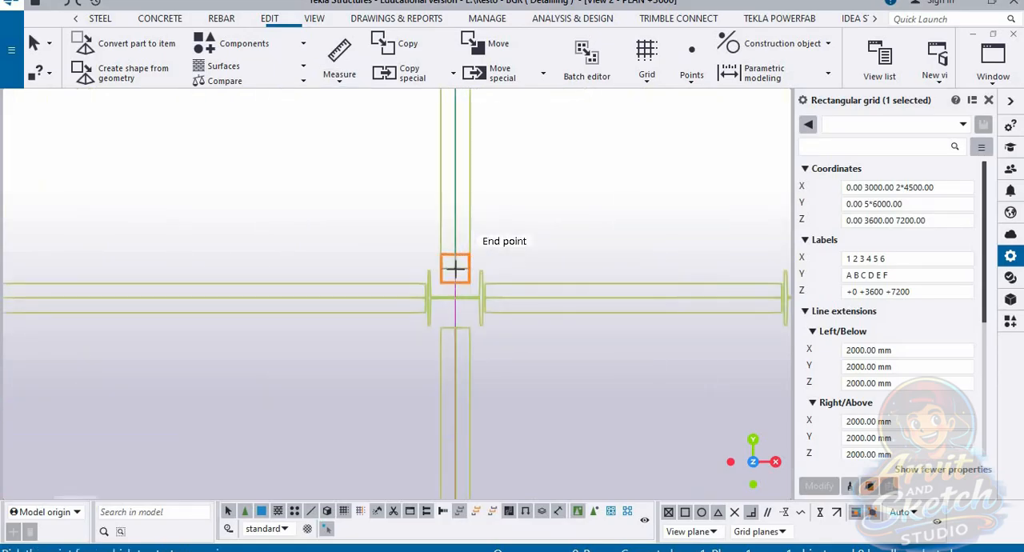
{"action": "left_click", "coordinate": [455, 272]}
{"action": "scroll", "coordinate": [455, 272], "scroll_direction": "down", "scroll_amount": 3}
{"action": "left_click", "coordinate": [674, 273]}
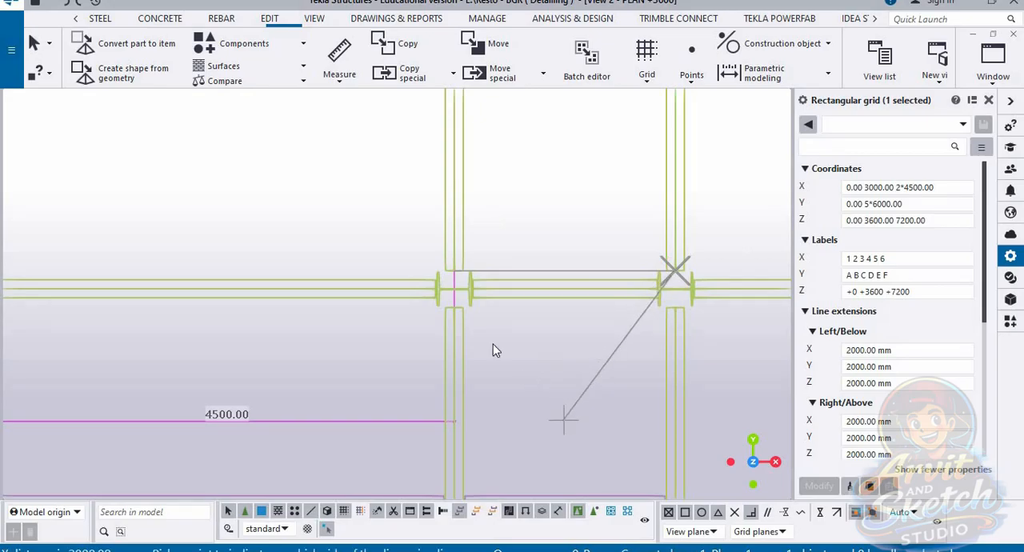
{"action": "left_click", "coordinate": [563, 419]}
Step: Measure the horizontal distance from the fourth column to the outer edge beam, aligning the dimension with the previous one
{"action": "scroll", "coordinate": [528, 347], "scroll_direction": "down", "scroll_amount": 2}
{"action": "middle_click_drag", "start_coordinate": [668, 342], "coordinate": [482, 334]}
{"action": "scroll", "coordinate": [482, 333], "scroll_direction": "up", "scroll_amount": 2}
{"action": "left_click", "coordinate": [409, 275]}
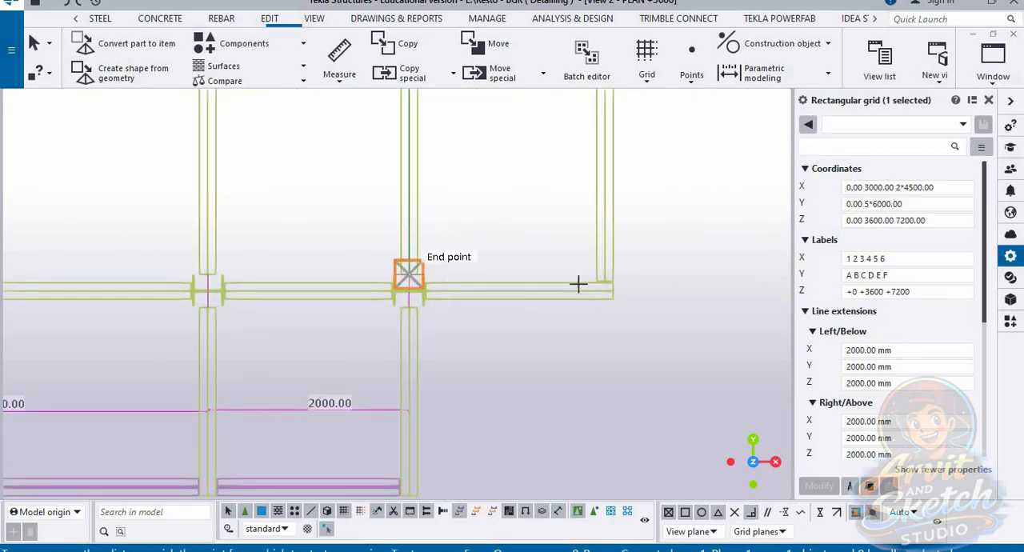
{"action": "left_click", "coordinate": [605, 275]}
{"action": "left_click", "coordinate": [557, 409]}
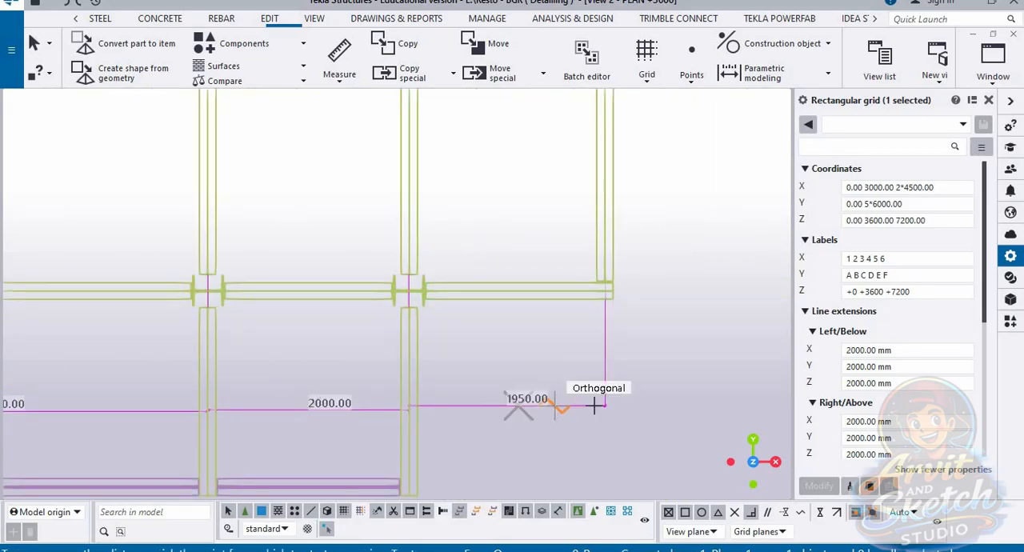
Step: Switch to the 3d view and set the grid's X coordinates to 0.00 3000.00 2*4500.00 2000 1950
{"action": "scroll", "coordinate": [592, 404], "scroll_direction": "down", "scroll_amount": 1}
{"action": "left_click", "coordinate": [993, 64]}
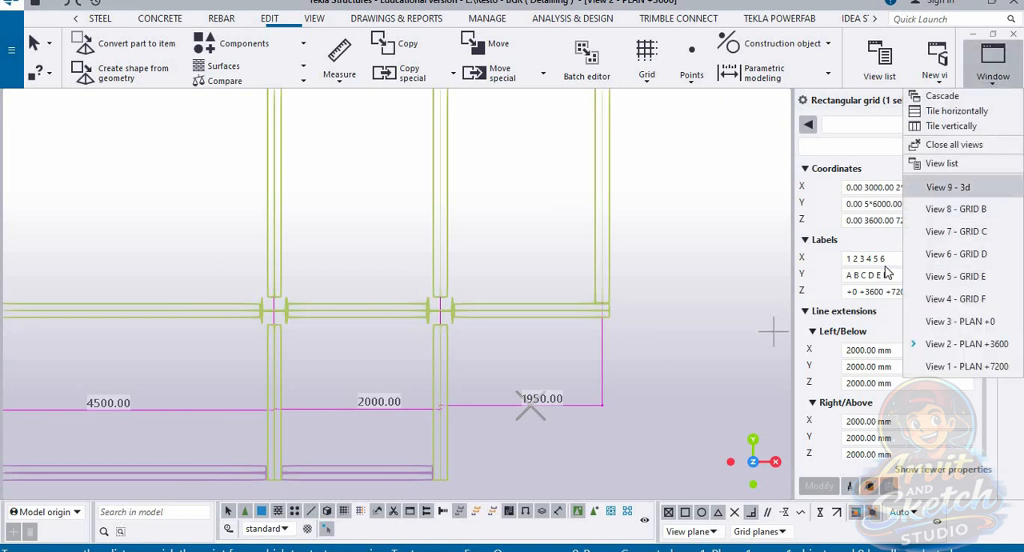
{"action": "left_click", "coordinate": [968, 188]}
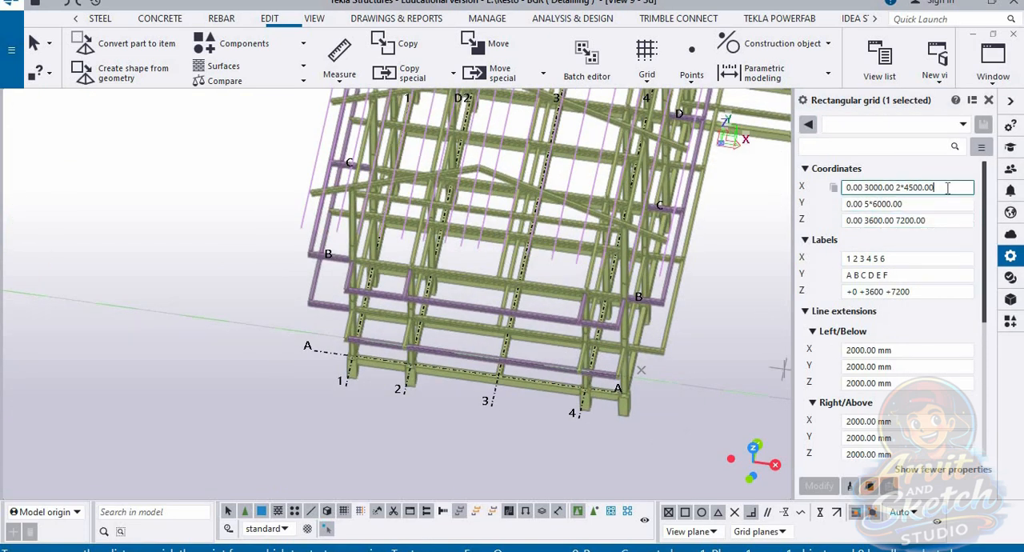
{"action": "type", "text": "2000 1950"}
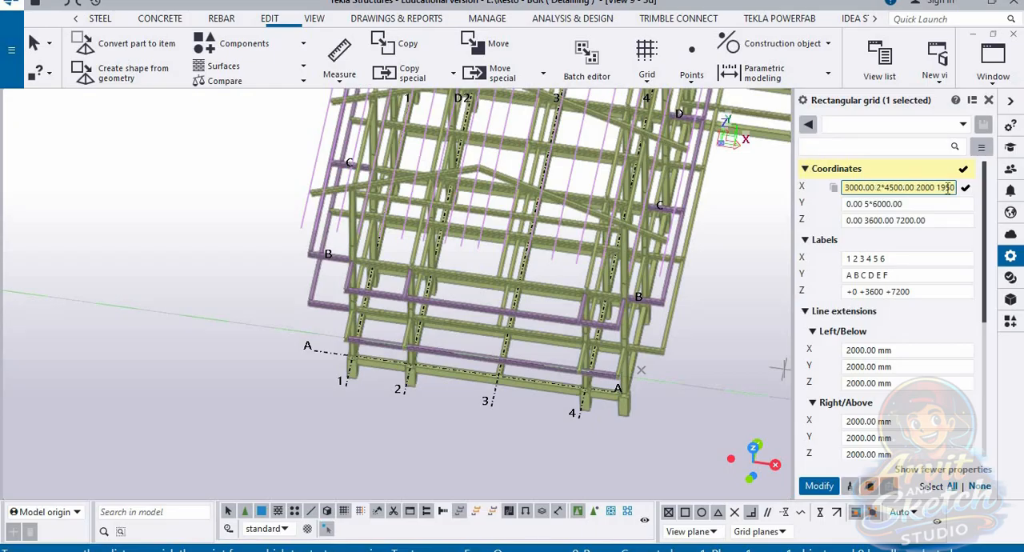
{"action": "key", "text": "Return"}
Step: Examine how the extended grid fits the whole frame and its side wing in the 3d view
{"action": "scroll", "coordinate": [609, 419], "scroll_direction": "down", "scroll_amount": 5}
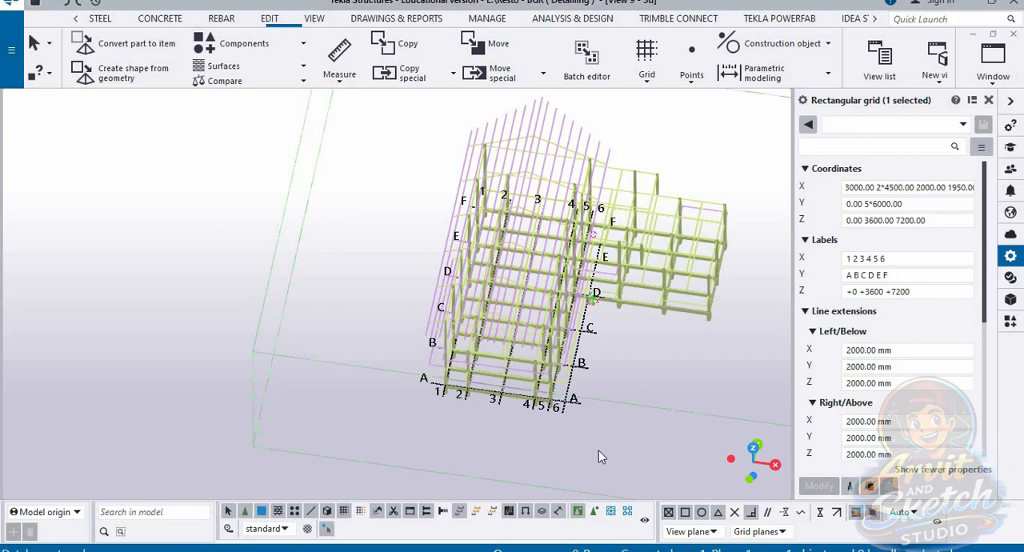
{"action": "middle_click_drag", "start_coordinate": [507, 450], "coordinate": [667, 373]}
{"action": "scroll", "coordinate": [558, 424], "scroll_direction": "down", "scroll_amount": 3}
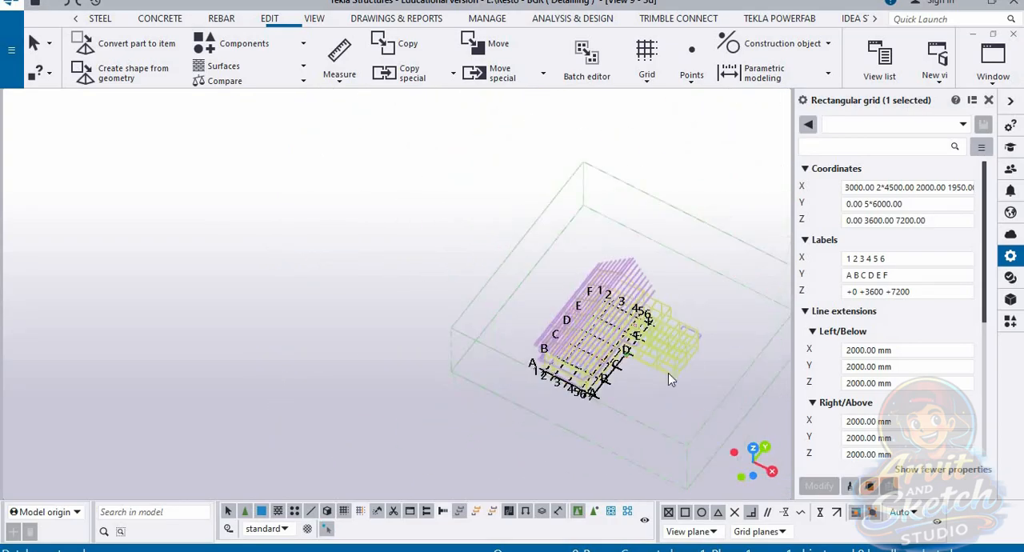
{"action": "scroll", "coordinate": [669, 372], "scroll_direction": "up", "scroll_amount": 4}
{"action": "scroll", "coordinate": [606, 403], "scroll_direction": "up", "scroll_amount": 5}
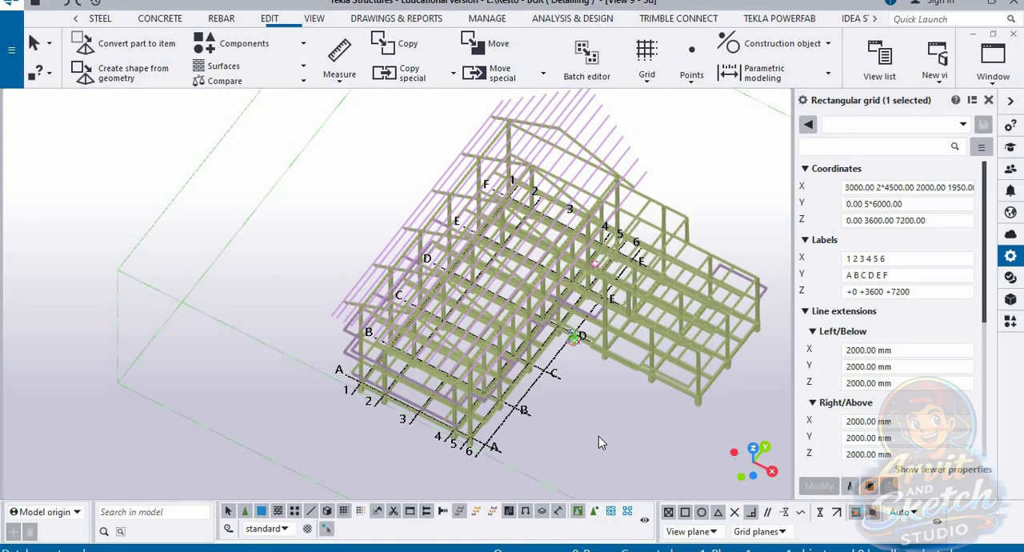
{"action": "mouse_move", "coordinate": [601, 442]}
{"action": "middle_mouse_down", "text": "ctrl"}
{"action": "mouse_move", "coordinate": [647, 395]}
{"action": "mouse_move", "coordinate": [602, 432]}
{"action": "middle_mouse_up", "text": "ctrl"}
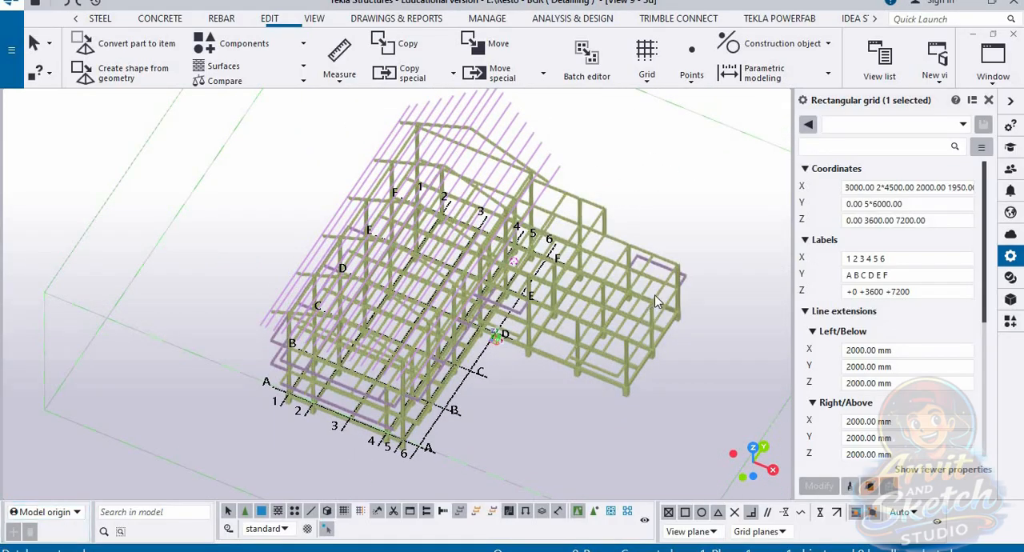
Step: Return to the PLAN +3600 view and measure the horizontal distance from the main frame's outer edge beam to the side wing's first column line
{"action": "left_click", "coordinate": [999, 78]}
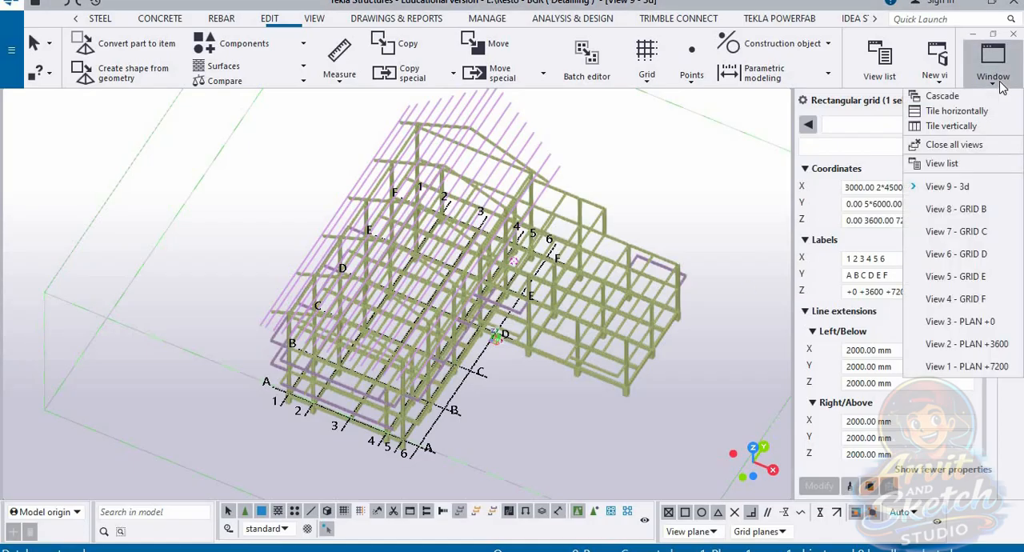
{"action": "left_click", "coordinate": [972, 344]}
{"action": "scroll", "coordinate": [503, 403], "scroll_direction": "down", "scroll_amount": 9}
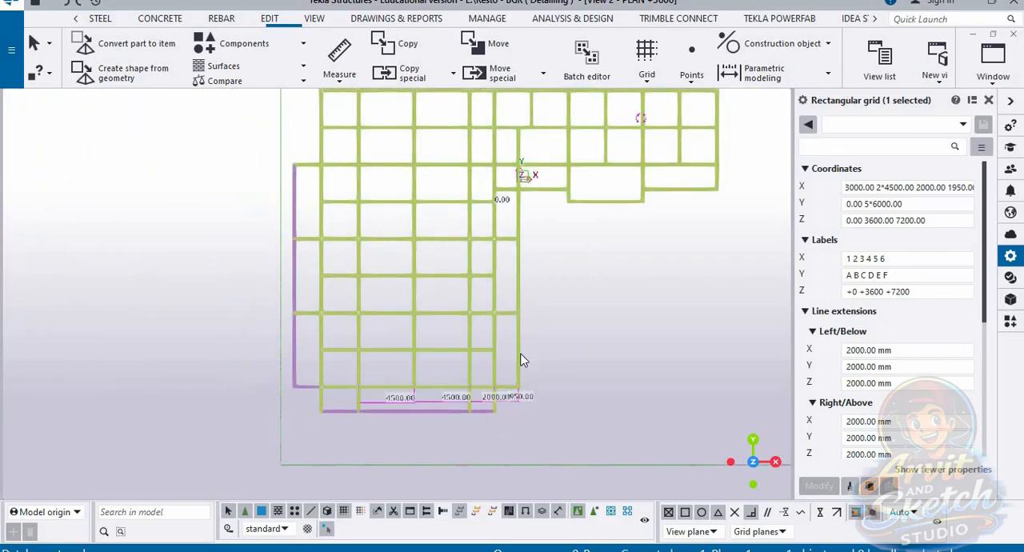
{"action": "middle_click_drag", "start_coordinate": [542, 176], "coordinate": [537, 251]}
{"action": "scroll", "coordinate": [540, 246], "scroll_direction": "up", "scroll_amount": 5}
{"action": "scroll", "coordinate": [562, 241], "scroll_direction": "up", "scroll_amount": 1}
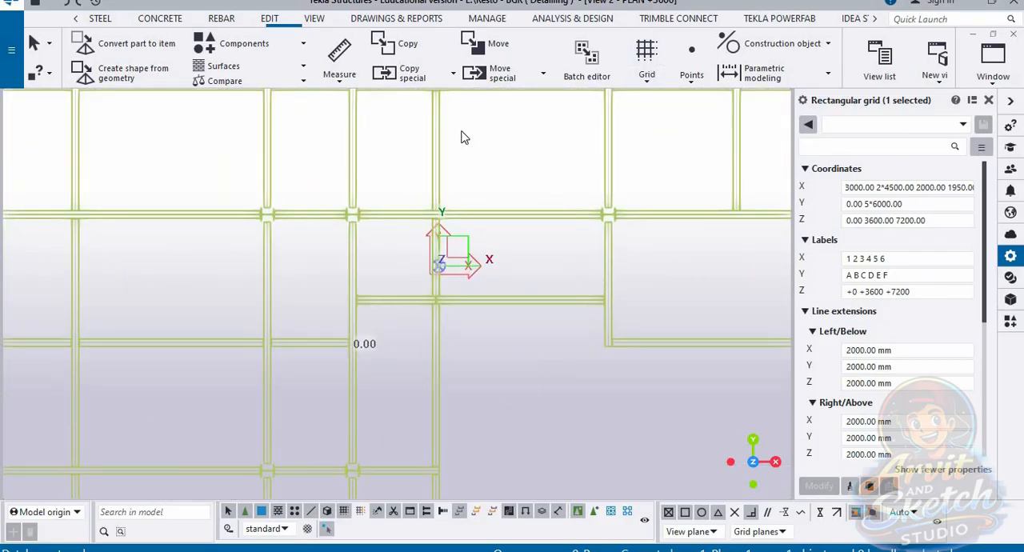
{"action": "left_click", "coordinate": [339, 76]}
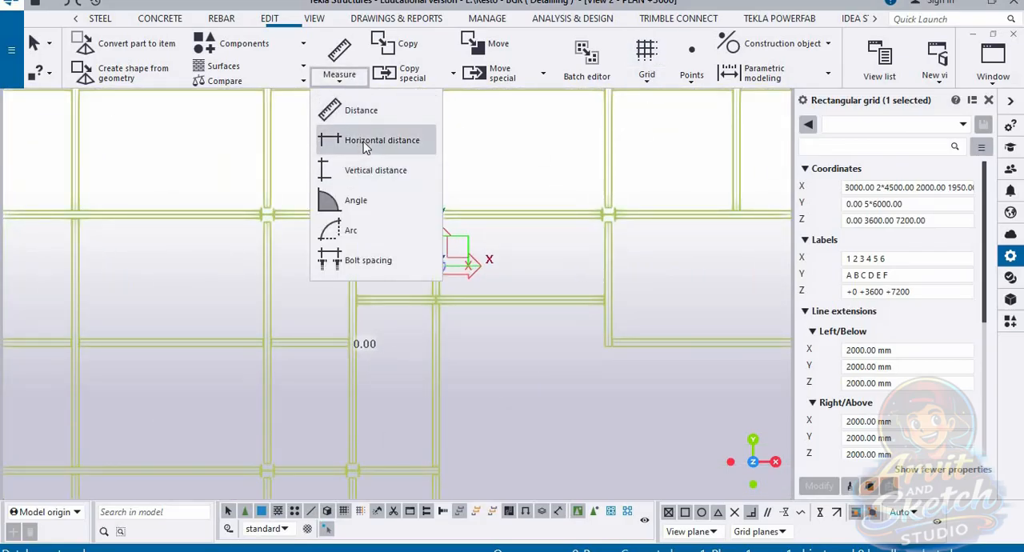
{"action": "left_click", "coordinate": [365, 141]}
{"action": "scroll", "coordinate": [495, 244], "scroll_direction": "down", "scroll_amount": 3}
{"action": "scroll", "coordinate": [495, 244], "scroll_direction": "up", "scroll_amount": 8}
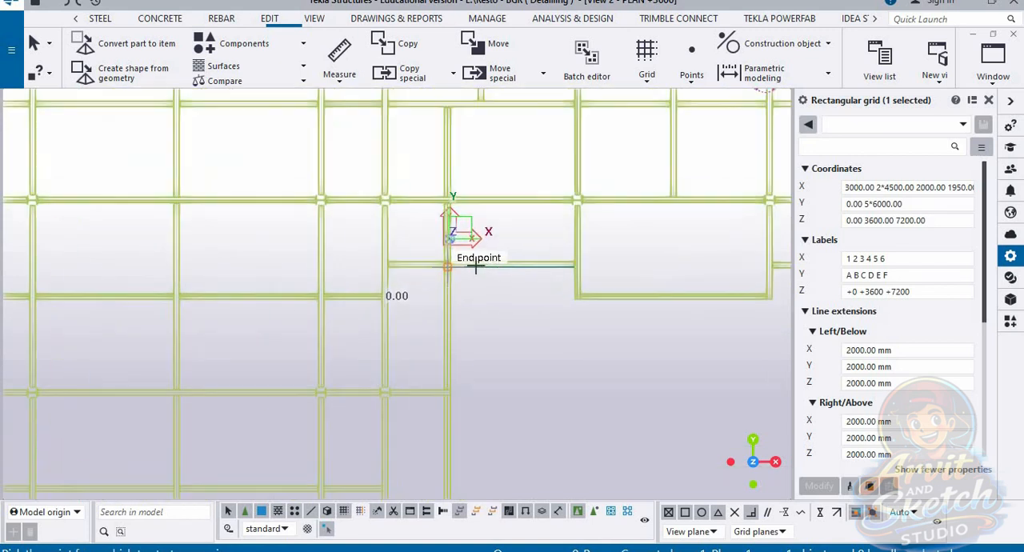
{"action": "left_click", "coordinate": [347, 315]}
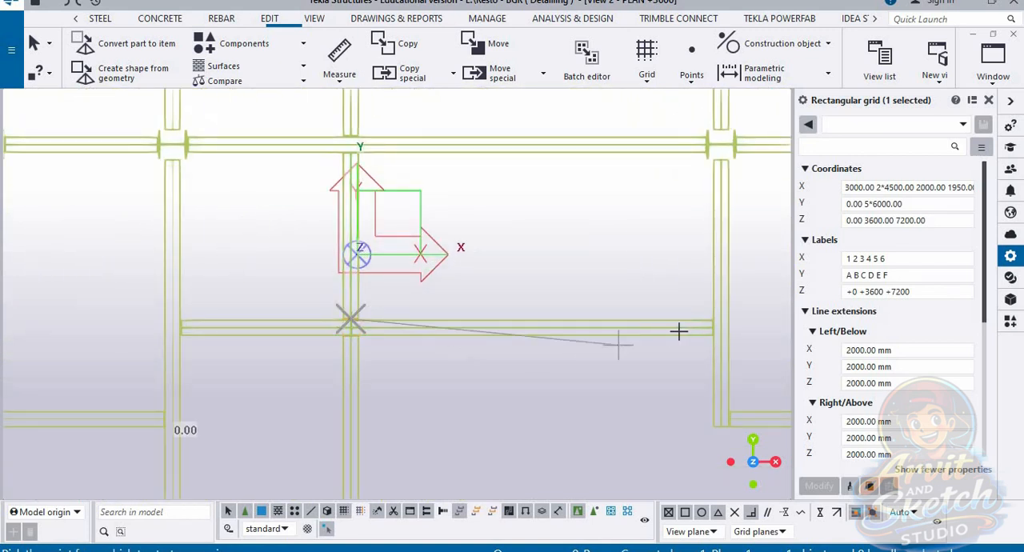
{"action": "scroll", "coordinate": [679, 331], "scroll_direction": "up", "scroll_amount": 1}
{"action": "left_click", "coordinate": [733, 315]}
{"action": "scroll", "coordinate": [484, 252], "scroll_direction": "down", "scroll_amount": 5}
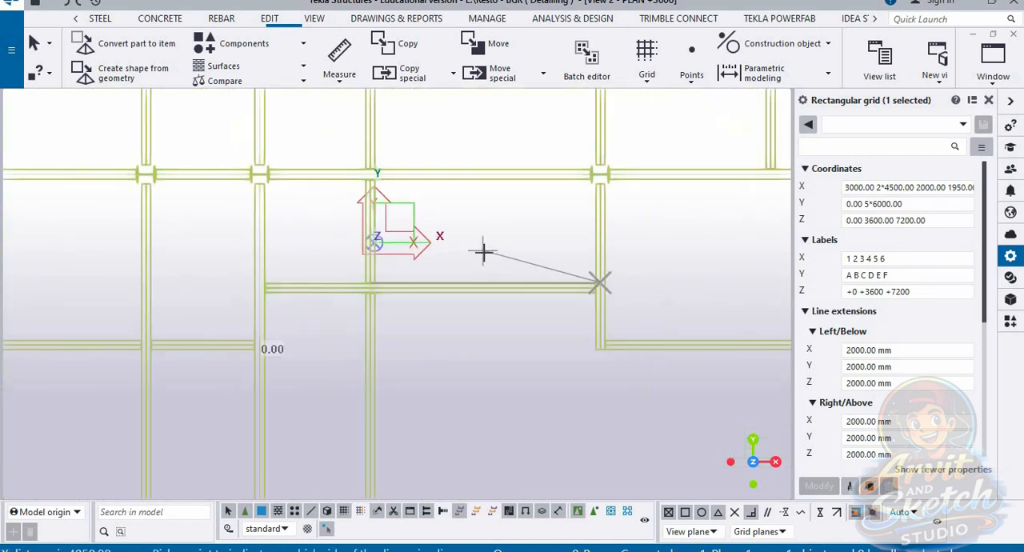
{"action": "left_click", "coordinate": [496, 400]}
Step: Measure the horizontal distance between the ends of the side wing's first two projecting beams, placing the dimension below the bay
{"action": "middle_click_drag", "start_coordinate": [587, 382], "coordinate": [447, 383]}
{"action": "scroll", "coordinate": [423, 251], "scroll_direction": "up", "scroll_amount": 2}
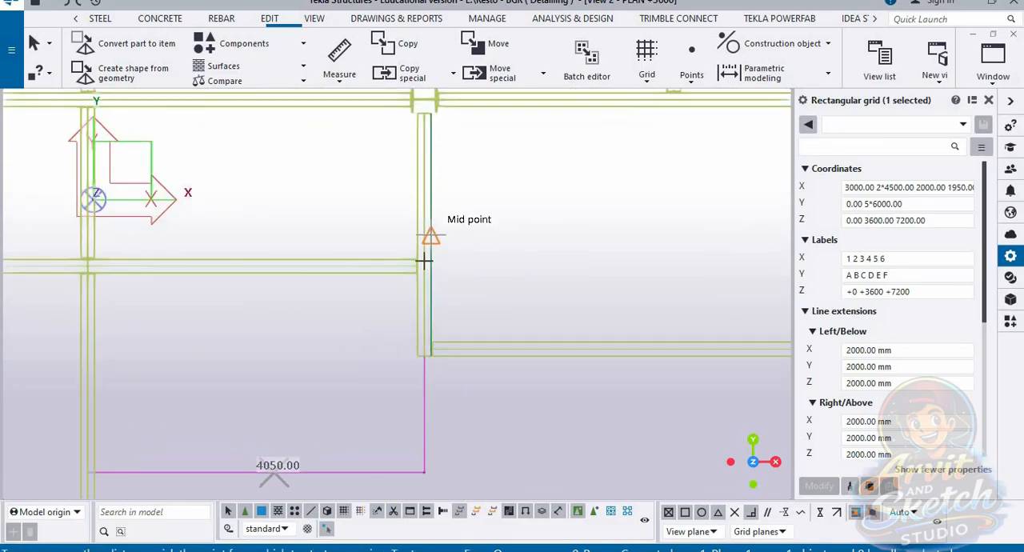
{"action": "scroll", "coordinate": [420, 317], "scroll_direction": "down", "scroll_amount": 3}
{"action": "scroll", "coordinate": [419, 320], "scroll_direction": "up", "scroll_amount": 2}
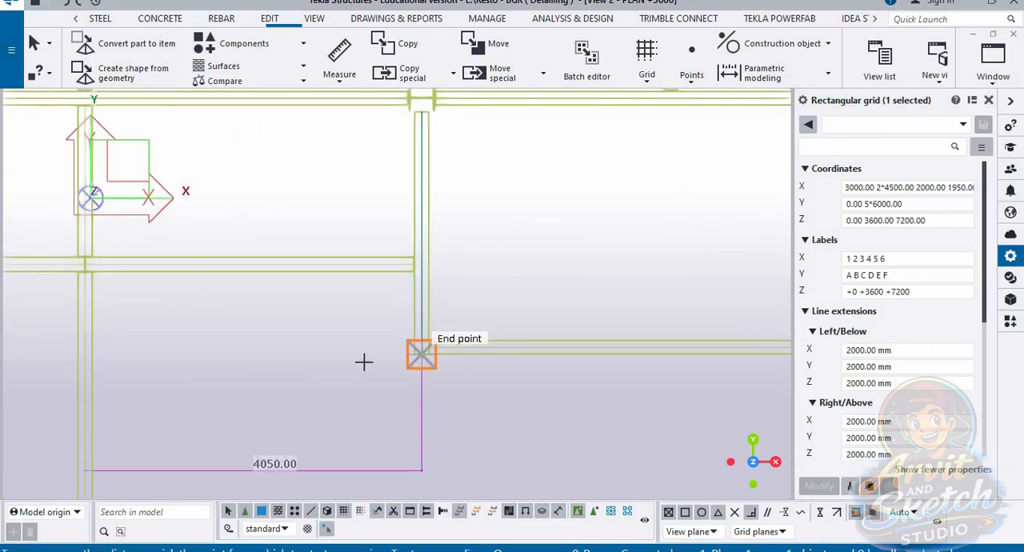
{"action": "left_click", "coordinate": [421, 353]}
{"action": "scroll", "coordinate": [422, 353], "scroll_direction": "down", "scroll_amount": 3}
{"action": "scroll", "coordinate": [679, 352], "scroll_direction": "up", "scroll_amount": 3}
{"action": "left_click", "coordinate": [679, 347]}
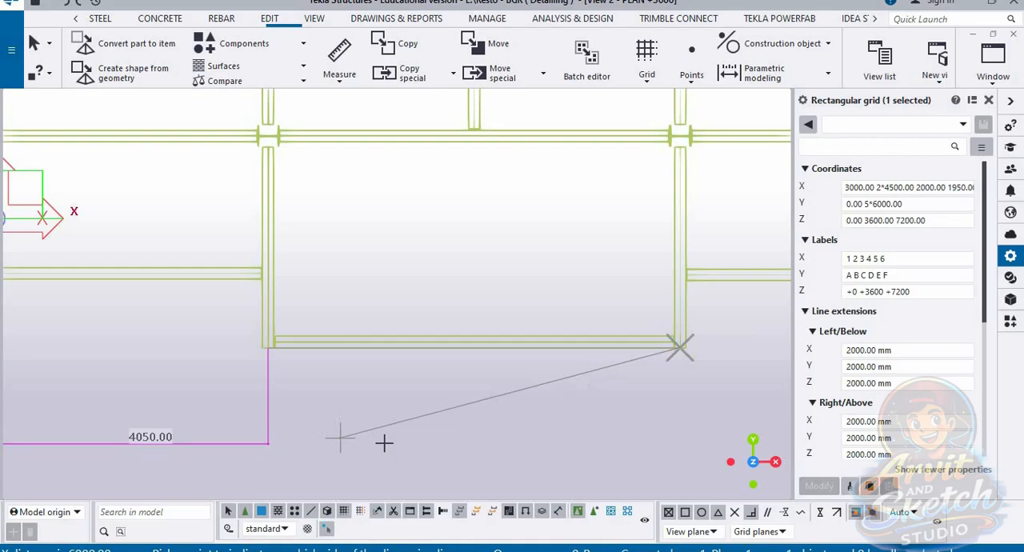
{"action": "left_click", "coordinate": [611, 402]}
Step: Measure the horizontal distance from the wing's first column line to the intermediate beam in its first full bay
{"action": "scroll", "coordinate": [519, 365], "scroll_direction": "down", "scroll_amount": 3}
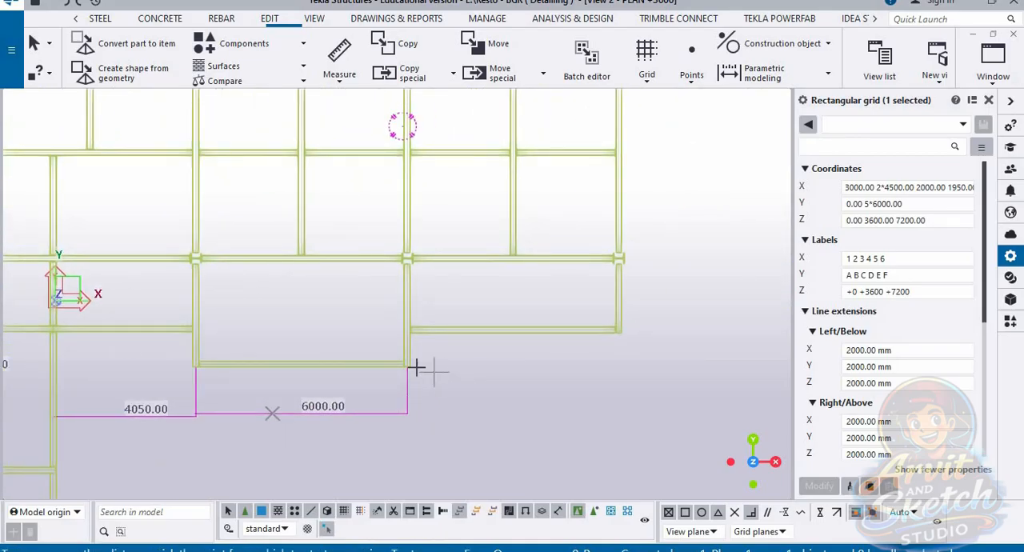
{"action": "scroll", "coordinate": [423, 347], "scroll_direction": "down", "scroll_amount": 1}
{"action": "scroll", "coordinate": [423, 340], "scroll_direction": "up", "scroll_amount": 1}
{"action": "scroll", "coordinate": [414, 254], "scroll_direction": "up", "scroll_amount": 3}
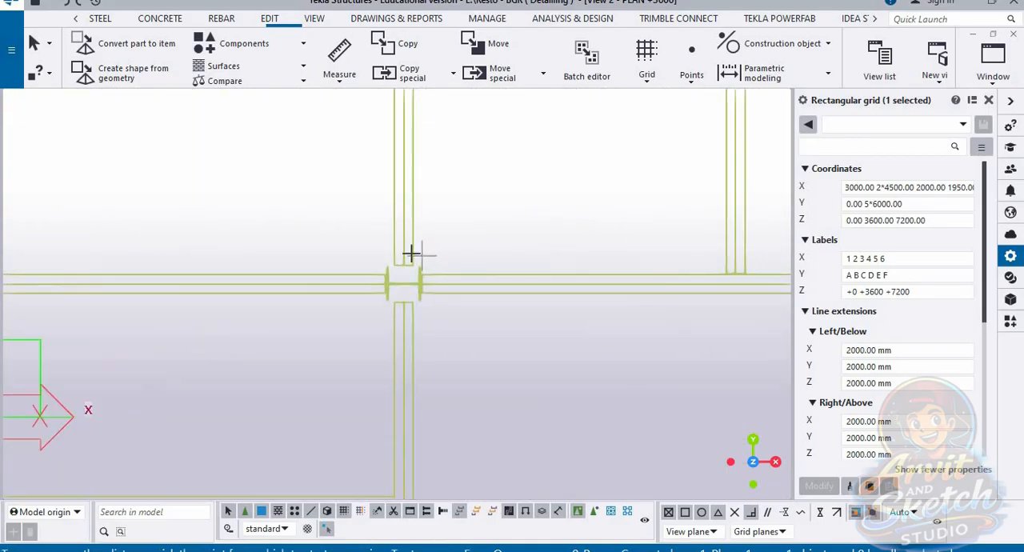
{"action": "scroll", "coordinate": [415, 254], "scroll_direction": "up", "scroll_amount": 4}
{"action": "left_click", "coordinate": [395, 267]}
{"action": "scroll", "coordinate": [382, 283], "scroll_direction": "down", "scroll_amount": 4}
{"action": "middle_click_drag", "start_coordinate": [743, 315], "coordinate": [566, 313]}
{"action": "scroll", "coordinate": [545, 293], "scroll_direction": "up", "scroll_amount": 1}
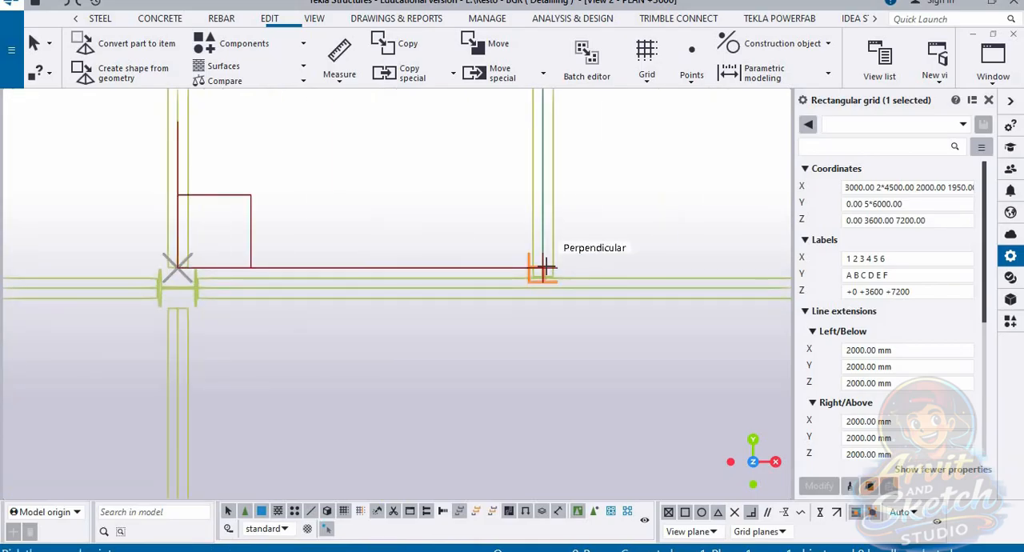
{"action": "scroll", "coordinate": [487, 267], "scroll_direction": "down", "scroll_amount": 4}
{"action": "scroll", "coordinate": [541, 251], "scroll_direction": "up", "scroll_amount": 2}
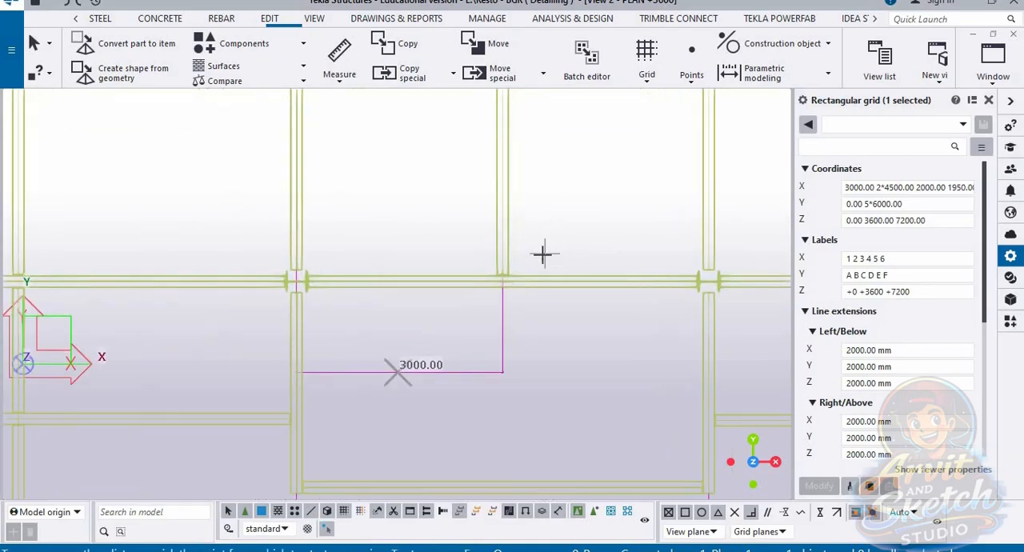
Step: Measure the horizontal distance between that intermediate beam and the wing's second column line
{"action": "scroll", "coordinate": [461, 279], "scroll_direction": "up", "scroll_amount": 2}
{"action": "scroll", "coordinate": [464, 296], "scroll_direction": "down", "scroll_amount": 2}
{"action": "scroll", "coordinate": [345, 327], "scroll_direction": "up", "scroll_amount": 2}
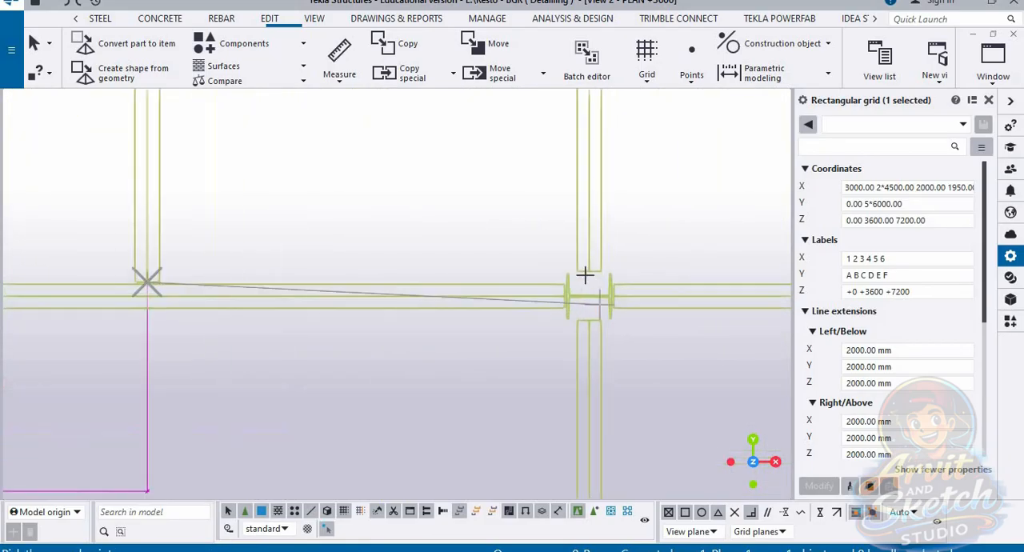
{"action": "left_click", "coordinate": [589, 272]}
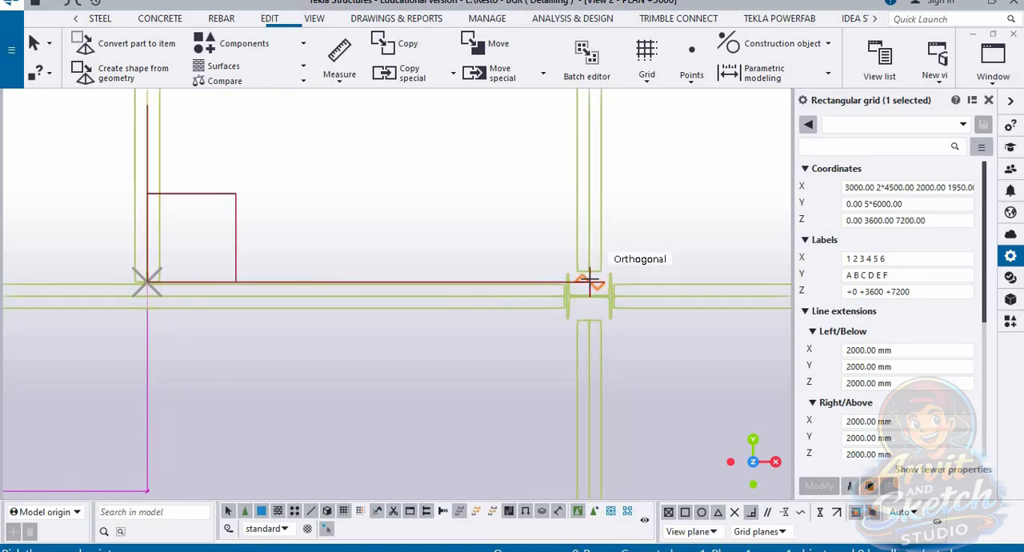
{"action": "left_click", "coordinate": [352, 83]}
{"action": "left_click", "coordinate": [355, 167]}
{"action": "left_click", "coordinate": [588, 272]}
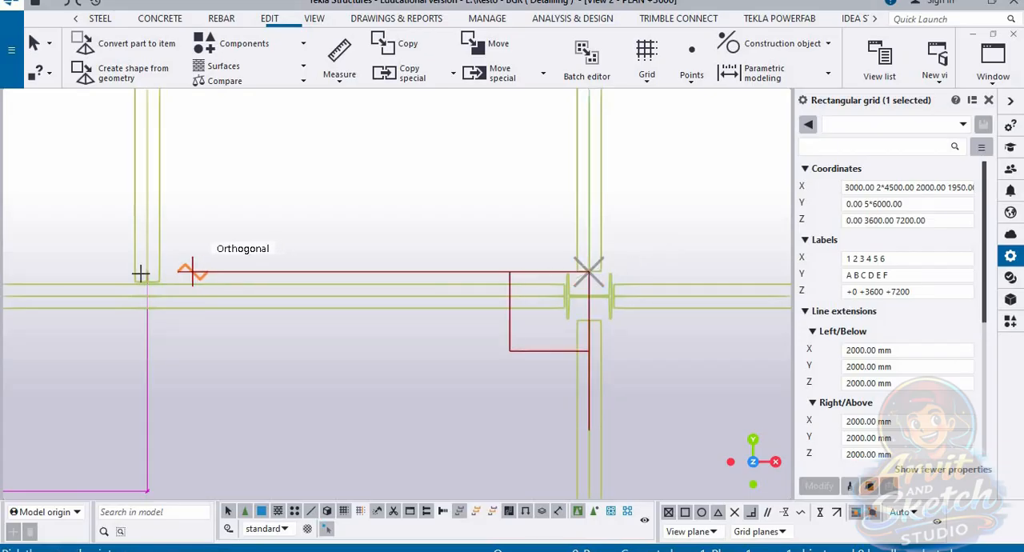
{"action": "scroll", "coordinate": [453, 267], "scroll_direction": "down", "scroll_amount": 2}
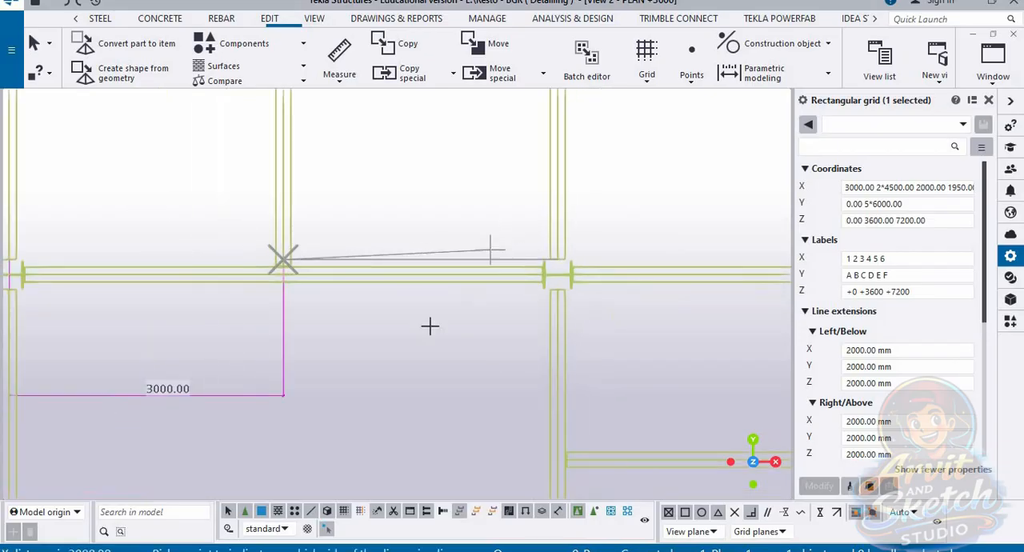
{"action": "left_click", "coordinate": [424, 377]}
Step: Measure the horizontal distance from the wing's second column line to the intermediate beam of the last bay
{"action": "scroll", "coordinate": [491, 358], "scroll_direction": "down", "scroll_amount": 3}
{"action": "middle_click_drag", "start_coordinate": [552, 369], "coordinate": [349, 336]}
{"action": "scroll", "coordinate": [338, 281], "scroll_direction": "up", "scroll_amount": 5}
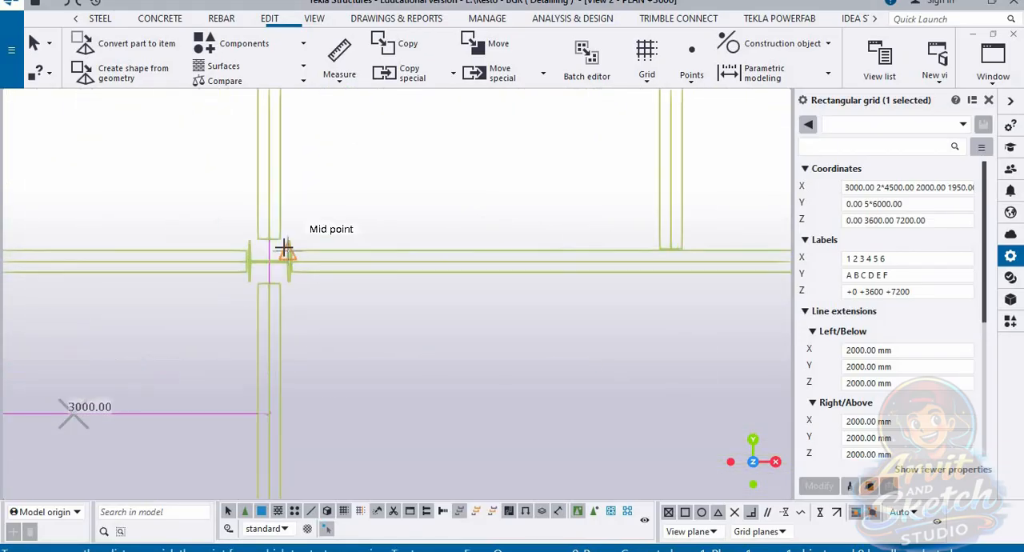
{"action": "scroll", "coordinate": [283, 247], "scroll_direction": "up", "scroll_amount": 2}
{"action": "left_click", "coordinate": [259, 231]}
{"action": "scroll", "coordinate": [334, 290], "scroll_direction": "down", "scroll_amount": 3}
{"action": "left_click", "coordinate": [621, 259]}
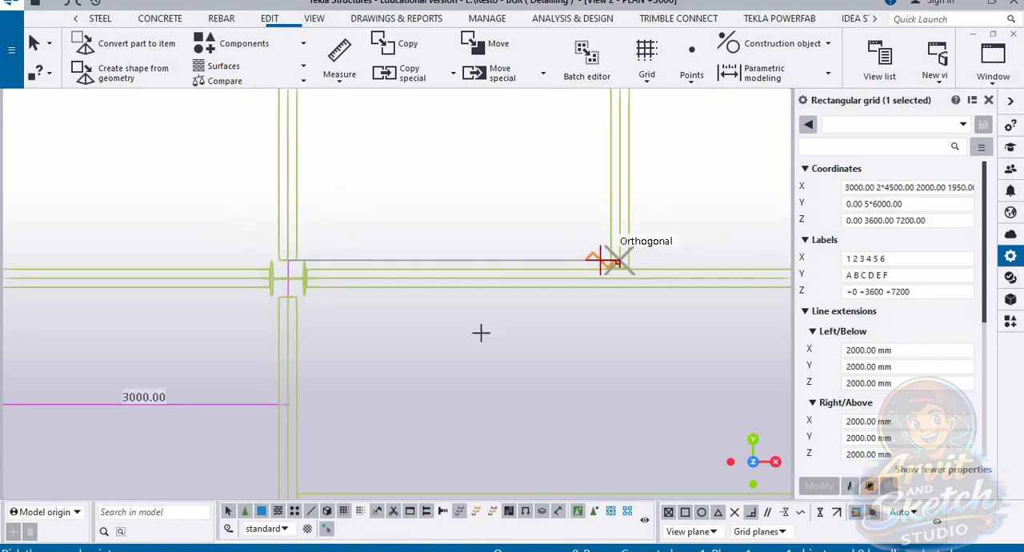
{"action": "scroll", "coordinate": [481, 333], "scroll_direction": "down", "scroll_amount": 1}
{"action": "left_click", "coordinate": [453, 387]}
Step: Measure the horizontal distance between the last bay's intermediate beam and the wing's end column
{"action": "middle_click_drag", "start_coordinate": [622, 358], "coordinate": [353, 371]}
{"action": "scroll", "coordinate": [399, 283], "scroll_direction": "up", "scroll_amount": 3}
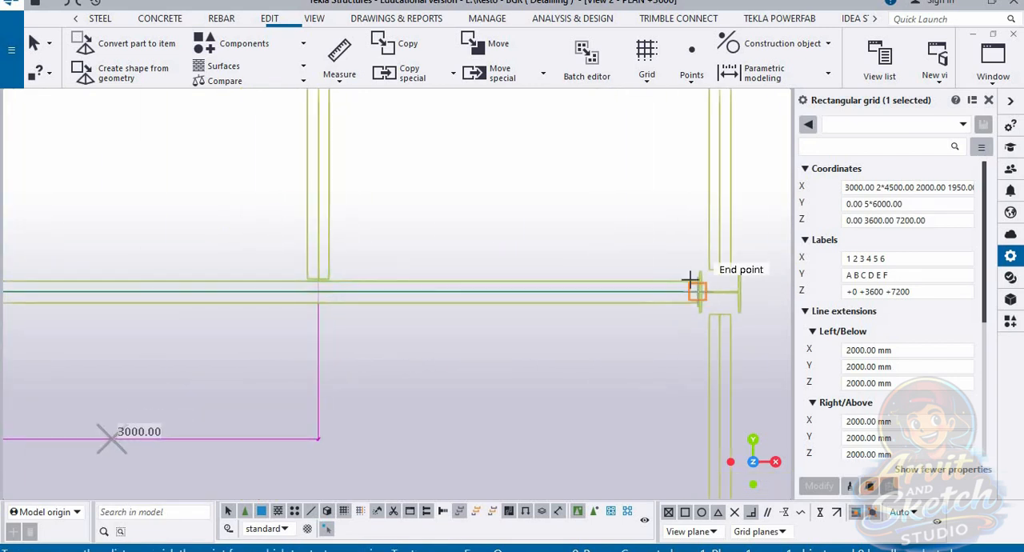
{"action": "left_click", "coordinate": [723, 269]}
{"action": "left_click", "coordinate": [315, 270]}
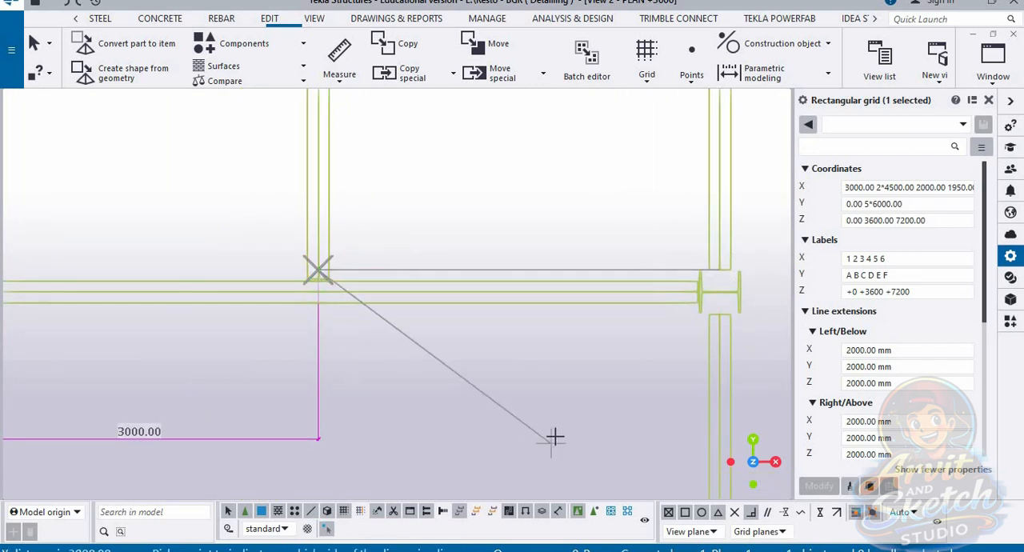
{"action": "left_click", "coordinate": [554, 438]}
Step: Review the side wing's bay dimensions in the PLAN +3600 view against the grid's X coordinates in the 3d view
{"action": "scroll", "coordinate": [603, 292], "scroll_direction": "down", "scroll_amount": 9}
{"action": "middle_click_drag", "start_coordinate": [396, 372], "coordinate": [495, 228]}
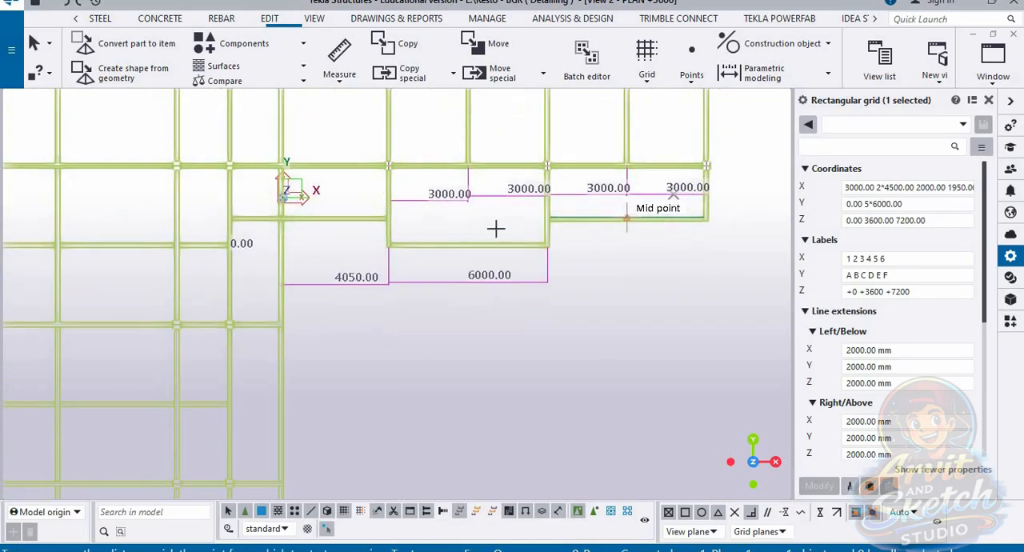
{"action": "scroll", "coordinate": [495, 229], "scroll_direction": "down", "scroll_amount": 5}
{"action": "scroll", "coordinate": [486, 196], "scroll_direction": "up", "scroll_amount": 7}
{"action": "middle_click_drag", "start_coordinate": [530, 178], "coordinate": [492, 232]}
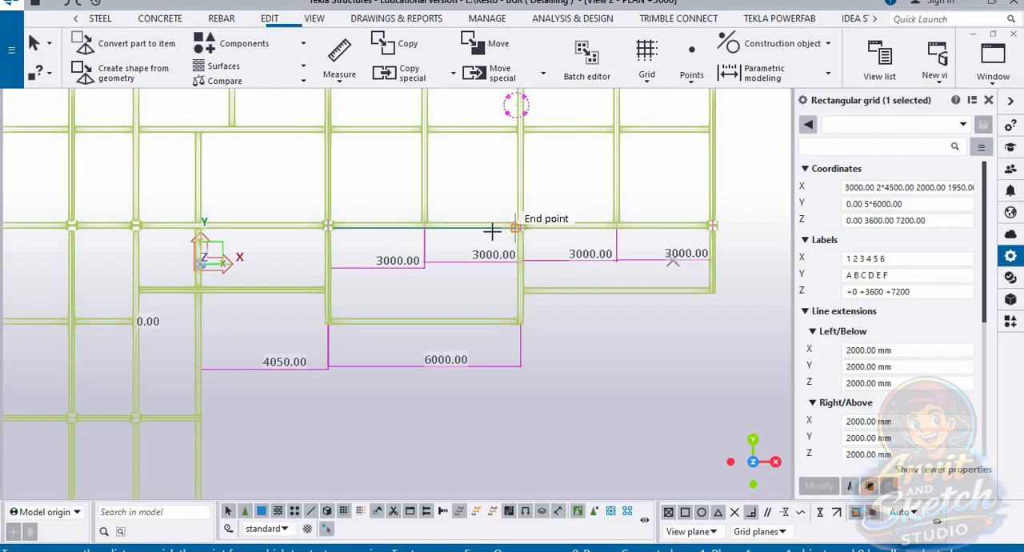
{"action": "left_click", "coordinate": [992, 62]}
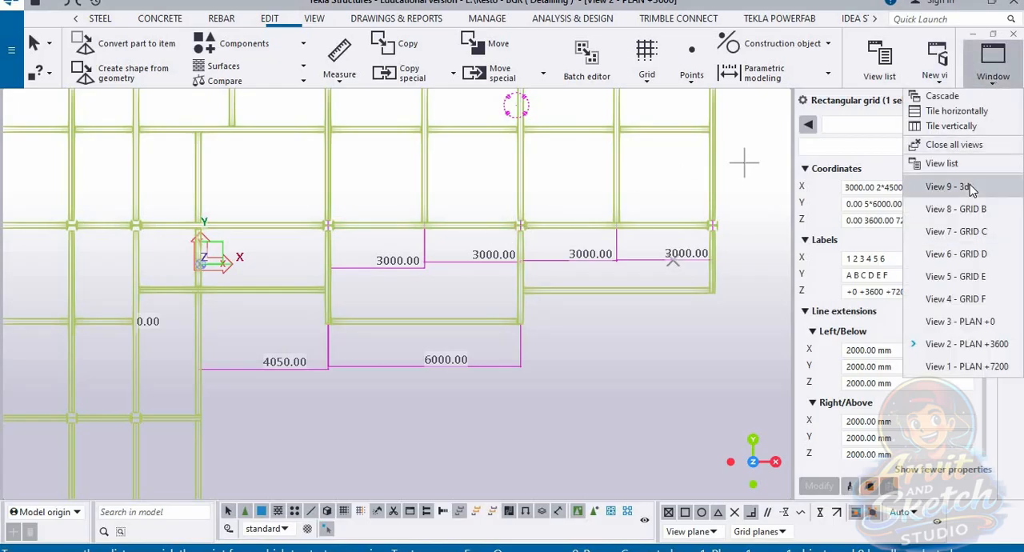
{"action": "left_click", "coordinate": [947, 187]}
{"action": "scroll", "coordinate": [391, 475], "scroll_direction": "up", "scroll_amount": 4}
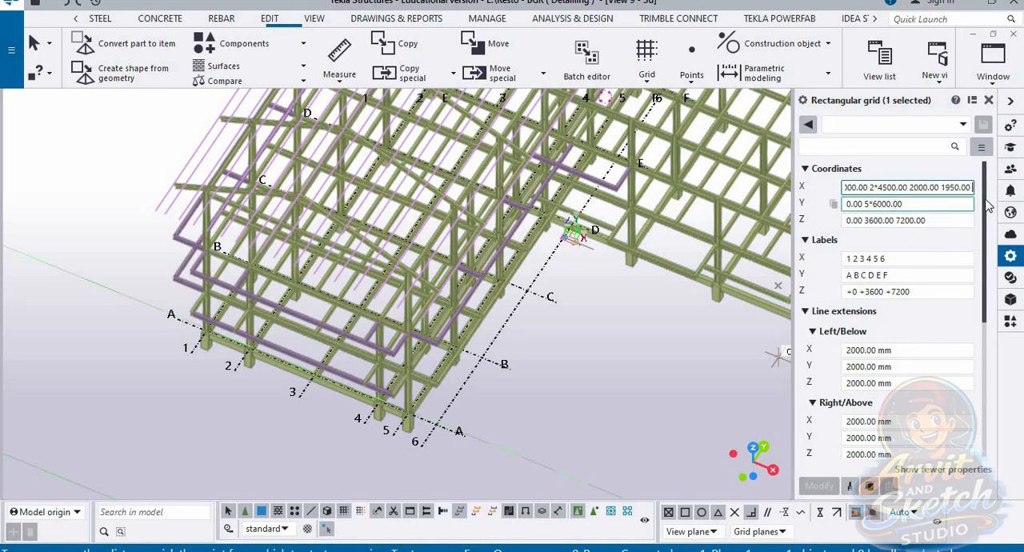
{"action": "left_click", "coordinate": [993, 63]}
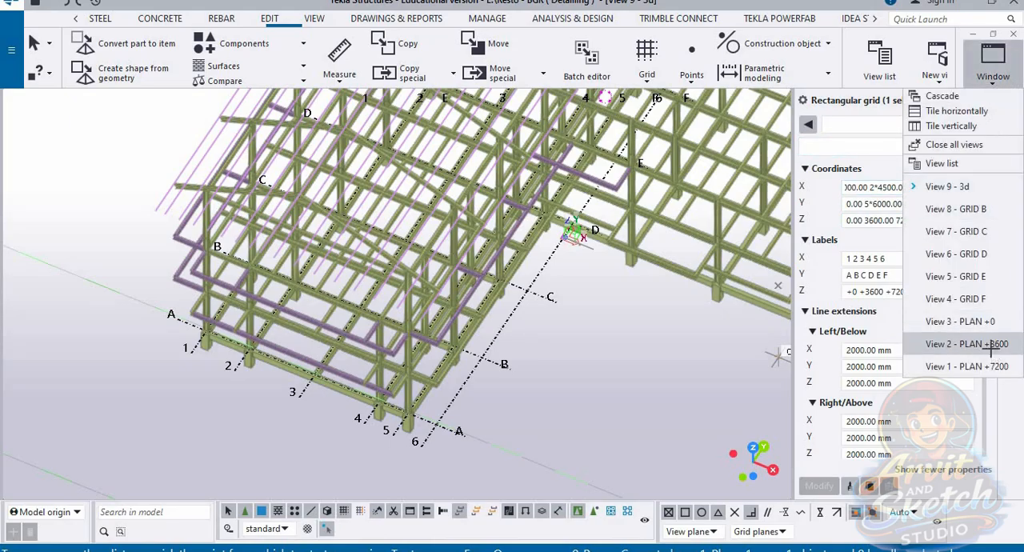
{"action": "left_click", "coordinate": [966, 344]}
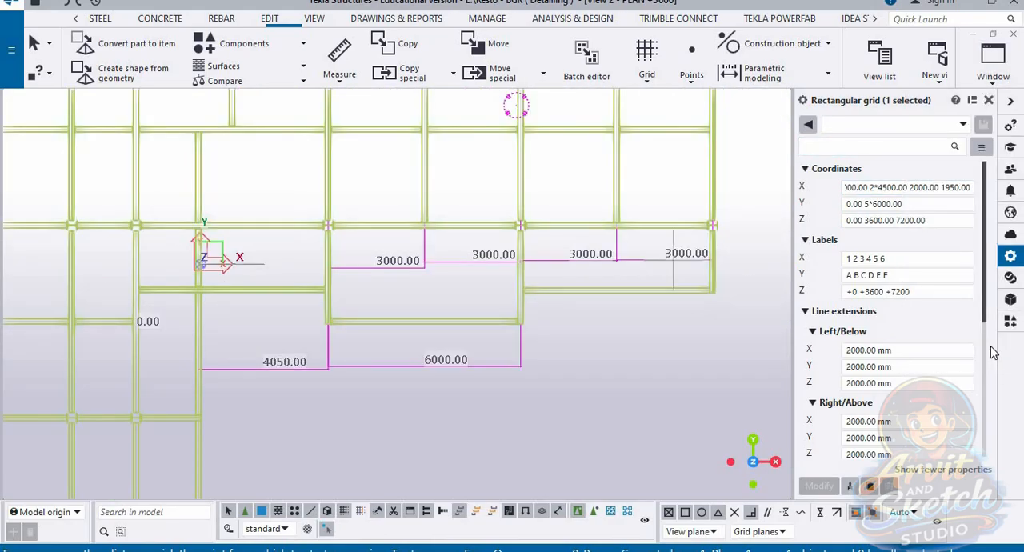
{"action": "left_click", "coordinate": [992, 80]}
{"action": "left_click", "coordinate": [952, 186]}
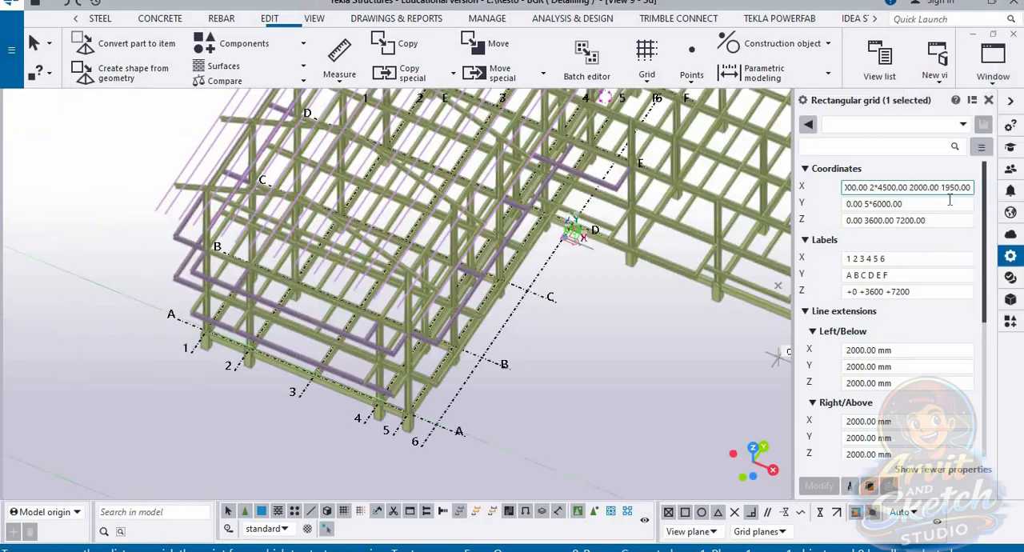
{"action": "left_click", "coordinate": [968, 206]}
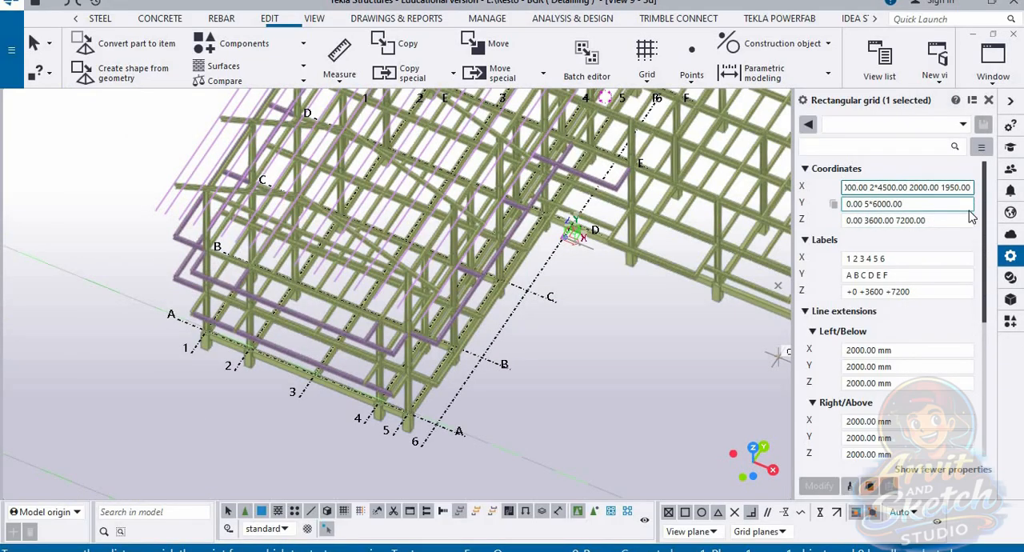
{"action": "type", "text": "4"}
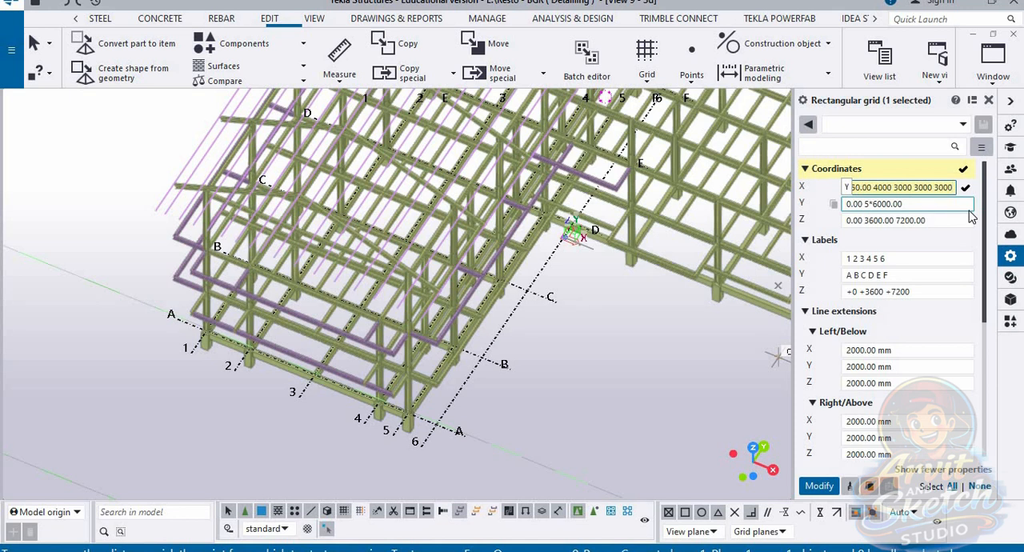
{"action": "key", "text": "Return"}
{"action": "scroll", "coordinate": [495, 331], "scroll_direction": "down", "scroll_amount": 2}
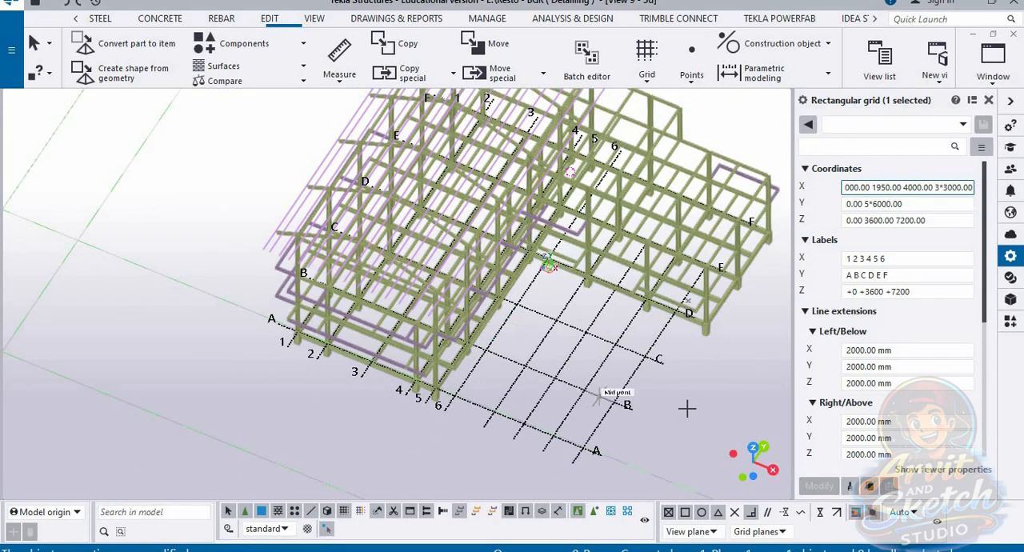
Step: Check the grid against the wing from above and change the last X spacing group to 4*3000.00
{"action": "scroll", "coordinate": [710, 404], "scroll_direction": "up", "scroll_amount": 1}
{"action": "middle_click_drag", "start_coordinate": [547, 364], "coordinate": [782, 281], "text": "ctrl"}
{"action": "left_click", "coordinate": [970, 188]}
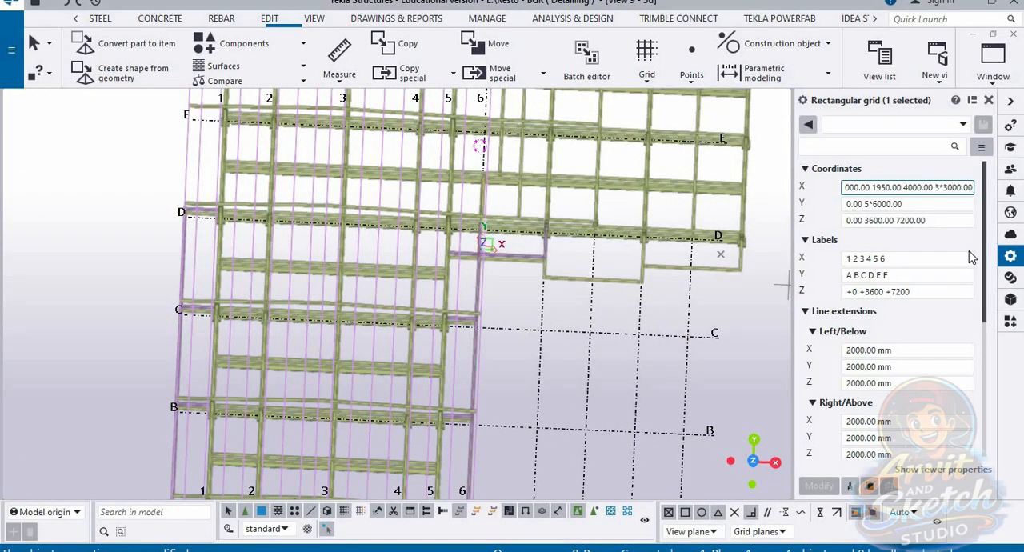
{"action": "key", "text": "BackSpace"}
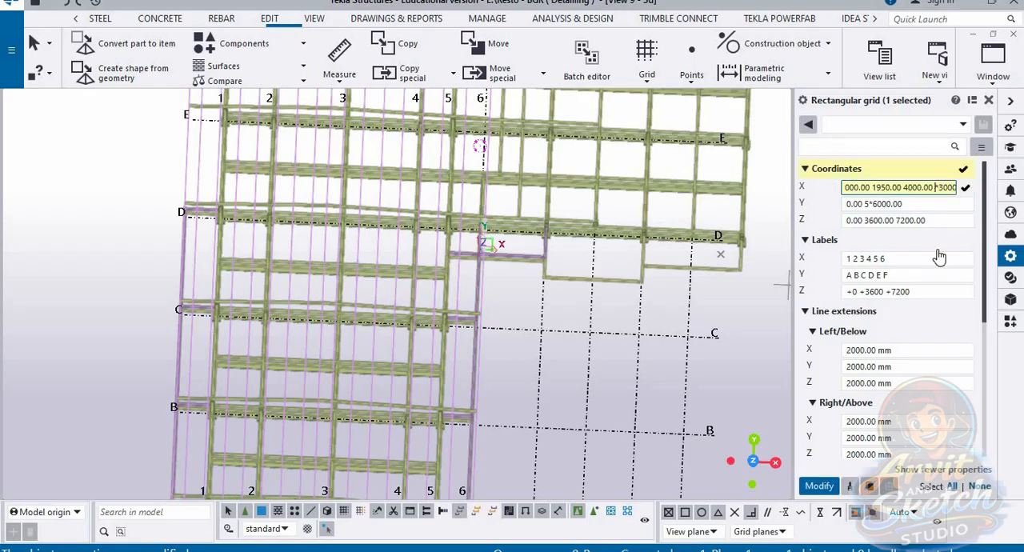
{"action": "key", "text": "Return"}
{"action": "scroll", "coordinate": [582, 281], "scroll_direction": "down", "scroll_amount": 7}
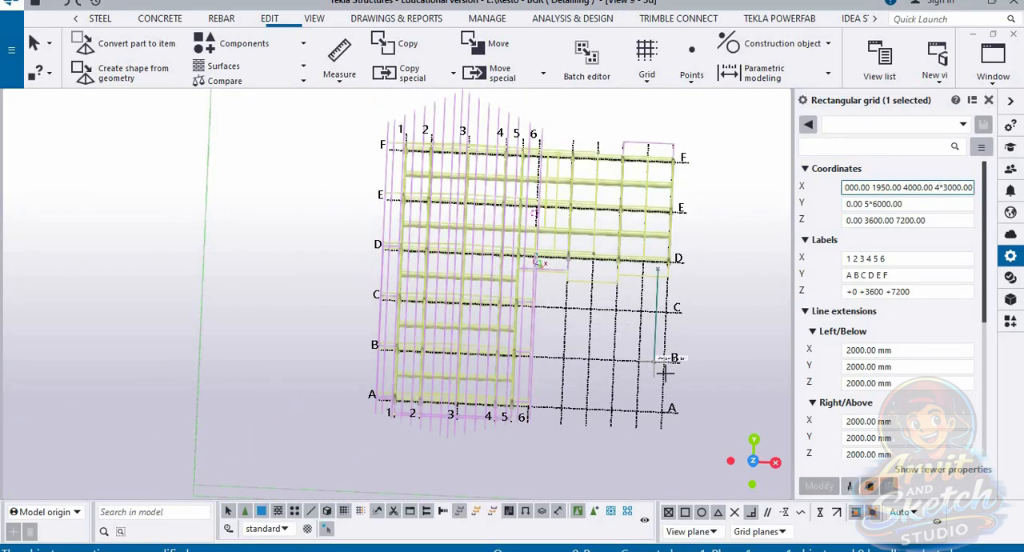
Step: Review the extended grid against the frame in the 3d view and return to the PLAN +3600 view
{"action": "middle_click_drag", "start_coordinate": [600, 354], "coordinate": [655, 298]}
{"action": "scroll", "coordinate": [589, 347], "scroll_direction": "down", "scroll_amount": 1}
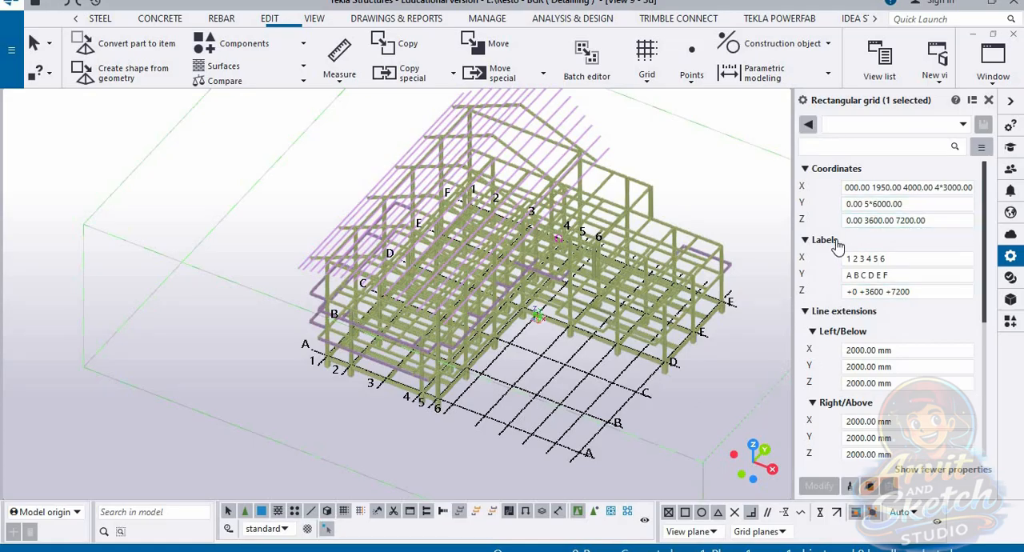
{"action": "scroll", "coordinate": [417, 352], "scroll_direction": "down", "scroll_amount": 2}
{"action": "scroll", "coordinate": [552, 269], "scroll_direction": "up", "scroll_amount": 1}
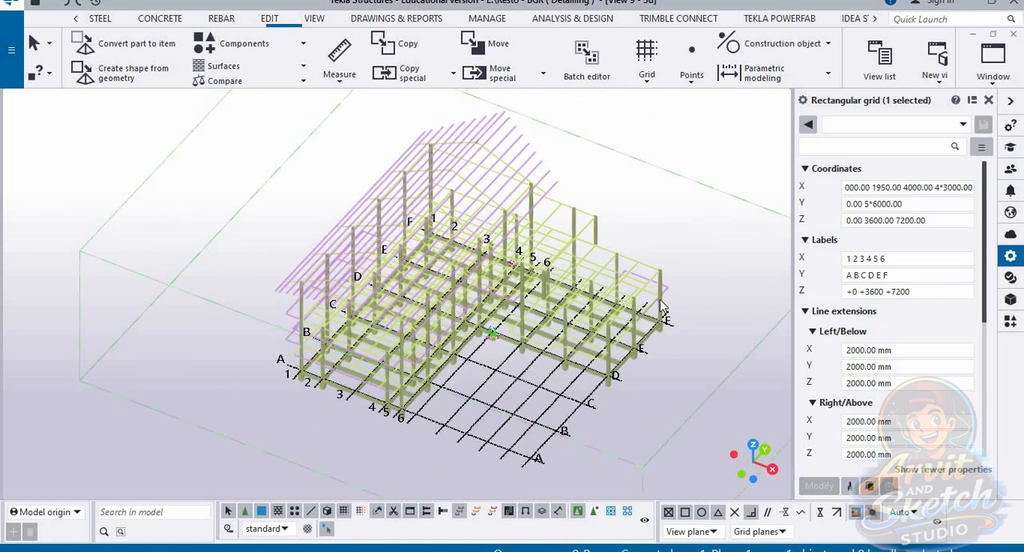
{"action": "scroll", "coordinate": [660, 299], "scroll_direction": "up", "scroll_amount": 1}
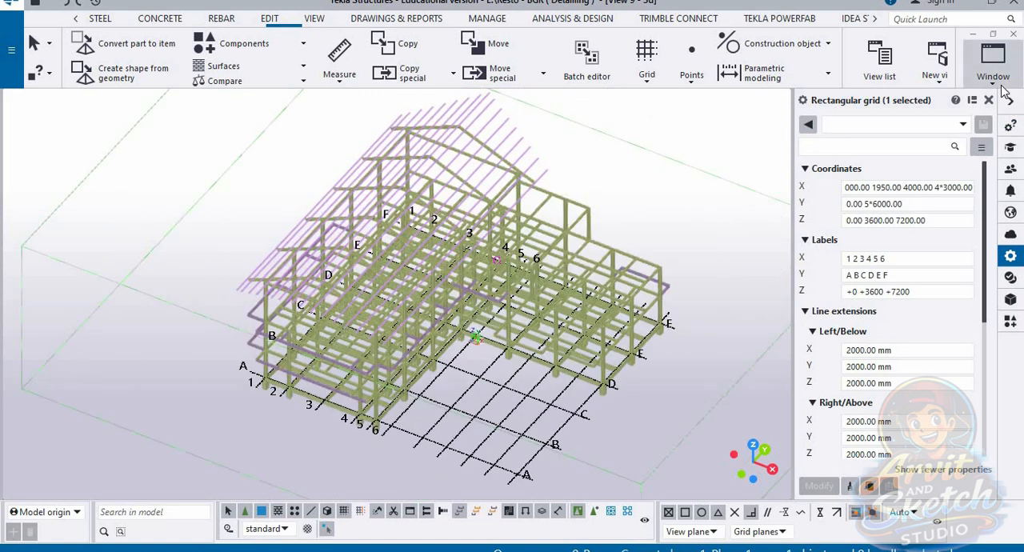
{"action": "left_click", "coordinate": [993, 64]}
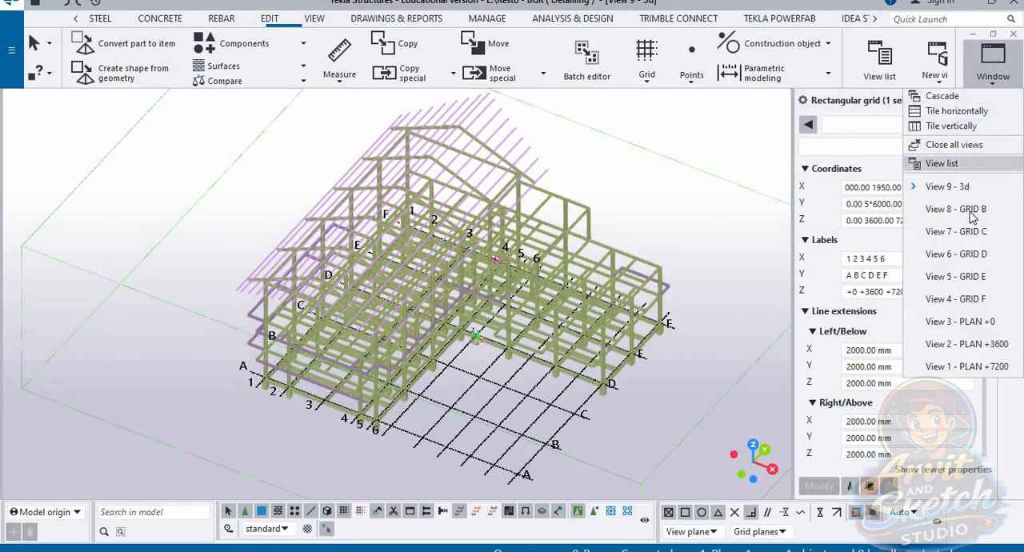
{"action": "left_click", "coordinate": [966, 344]}
{"action": "scroll", "coordinate": [589, 337], "scroll_direction": "down", "scroll_amount": 5}
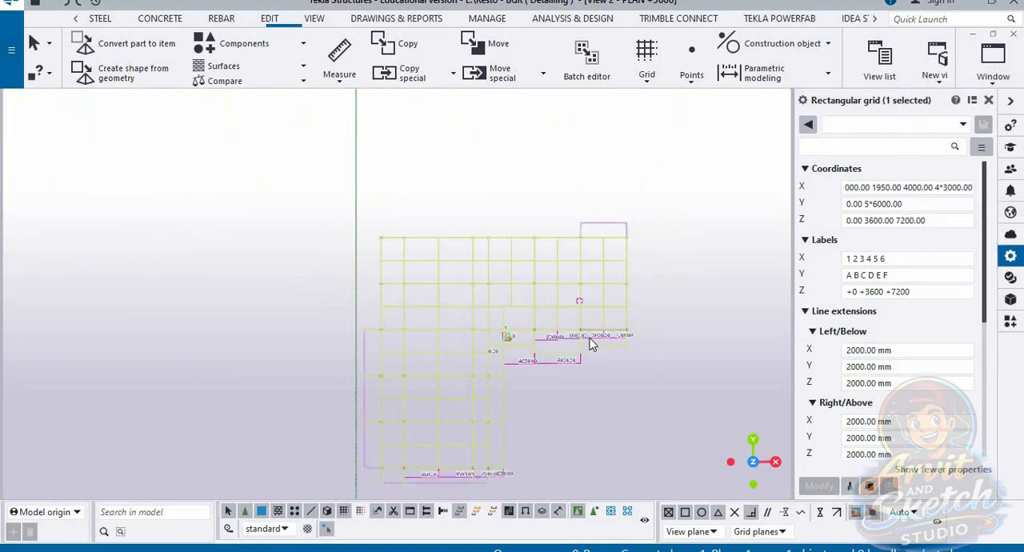
{"action": "scroll", "coordinate": [393, 459], "scroll_direction": "up", "scroll_amount": 6}
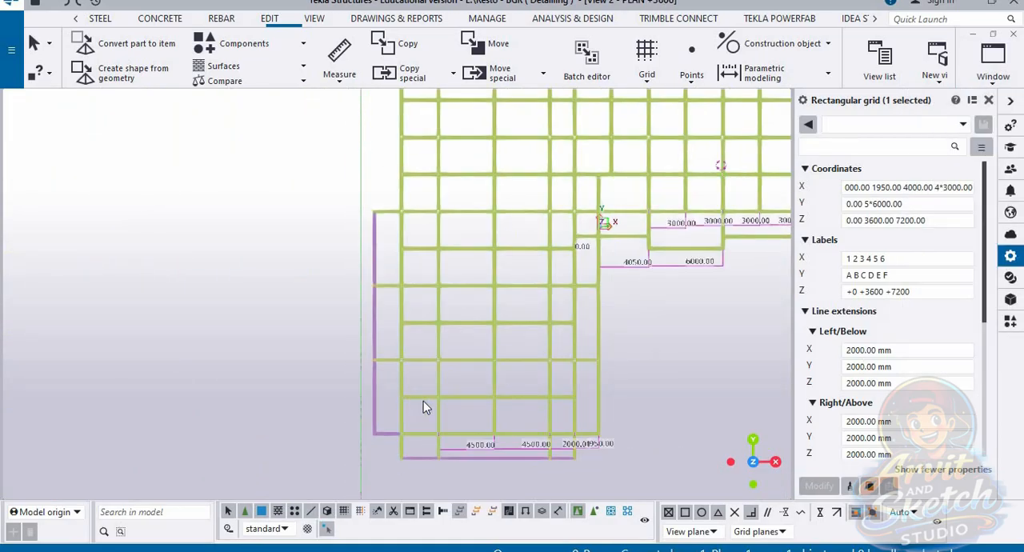
{"action": "scroll", "coordinate": [423, 402], "scroll_direction": "down", "scroll_amount": 2}
{"action": "scroll", "coordinate": [412, 120], "scroll_direction": "up", "scroll_amount": 4}
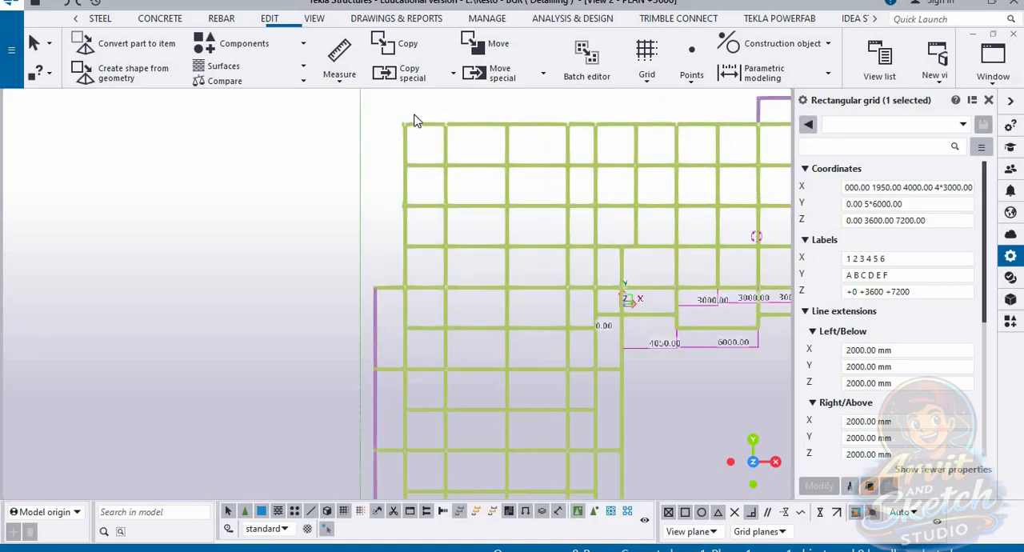
Step: Measure the vertical distance from the frame's upper edge beam to the first intermediate beam along the left column line
{"action": "left_click", "coordinate": [339, 80]}
{"action": "left_click", "coordinate": [362, 174]}
{"action": "scroll", "coordinate": [392, 160], "scroll_direction": "up", "scroll_amount": 3}
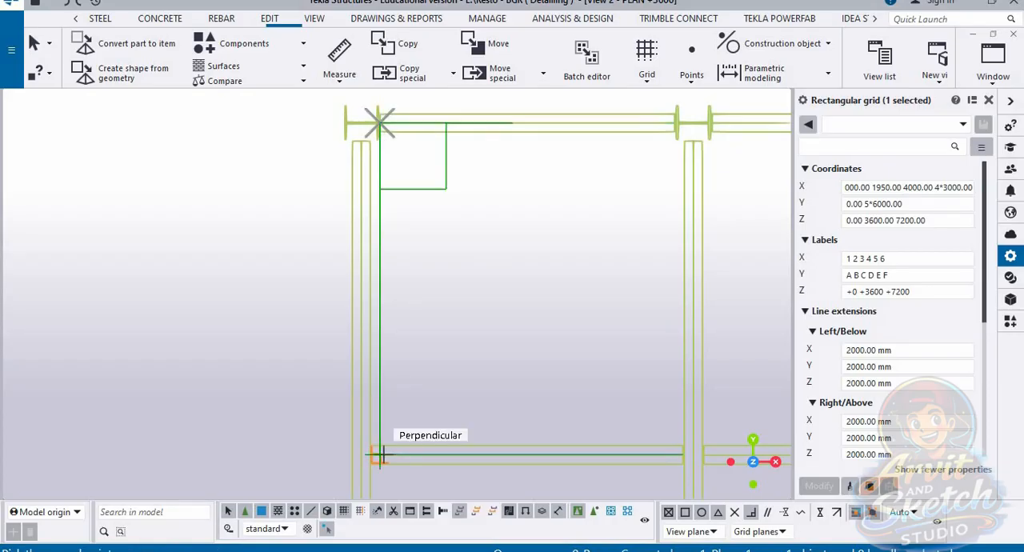
{"action": "left_click", "coordinate": [376, 452]}
{"action": "scroll", "coordinate": [491, 378], "scroll_direction": "down", "scroll_amount": 2}
{"action": "left_click", "coordinate": [277, 305]}
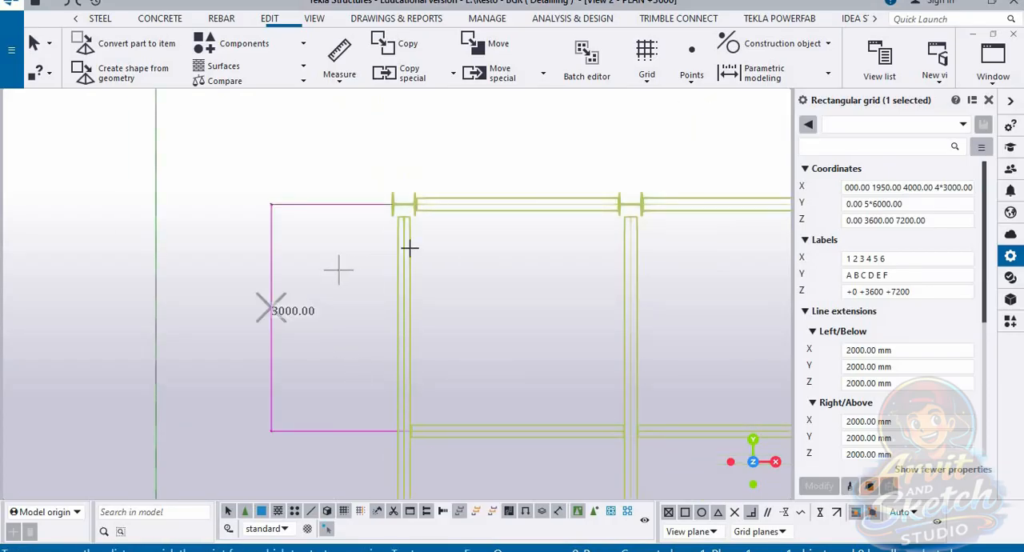
Step: Try to replace the grid's Y coordinates with 0 3000
{"action": "scroll", "coordinate": [451, 245], "scroll_direction": "down", "scroll_amount": 4}
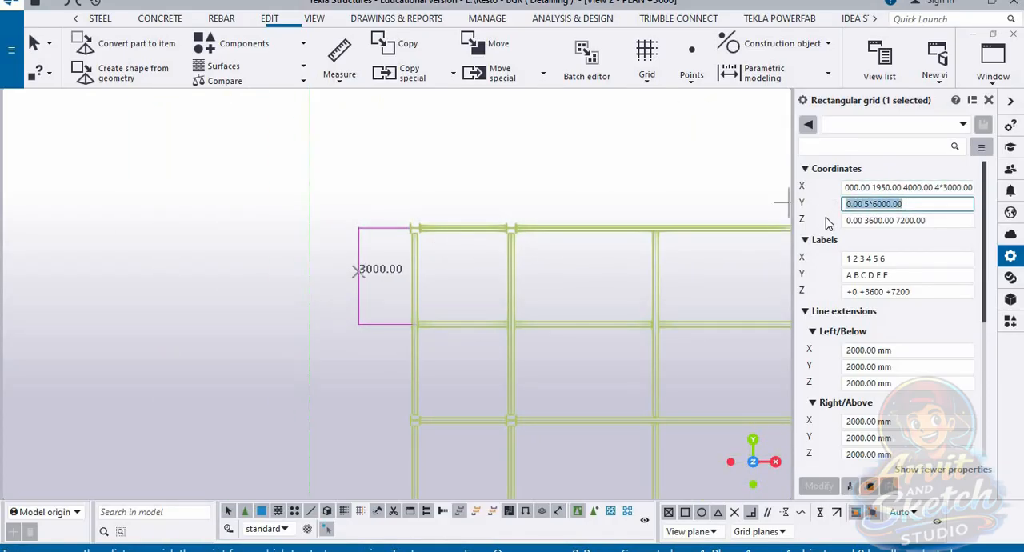
{"action": "type", "text": "0 3000"}
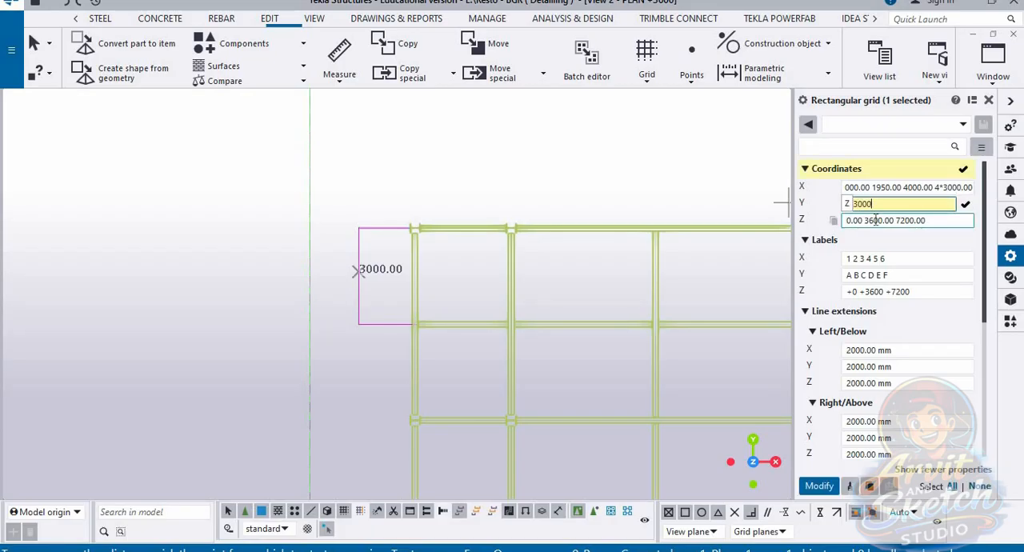
{"action": "scroll", "coordinate": [448, 304], "scroll_direction": "up", "scroll_amount": 3}
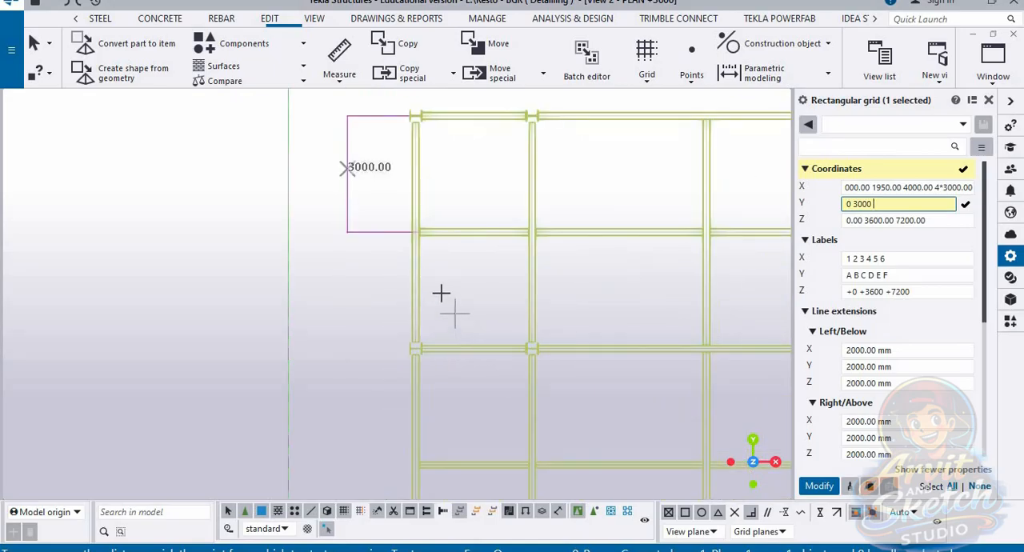
{"action": "left_click", "coordinate": [399, 179]}
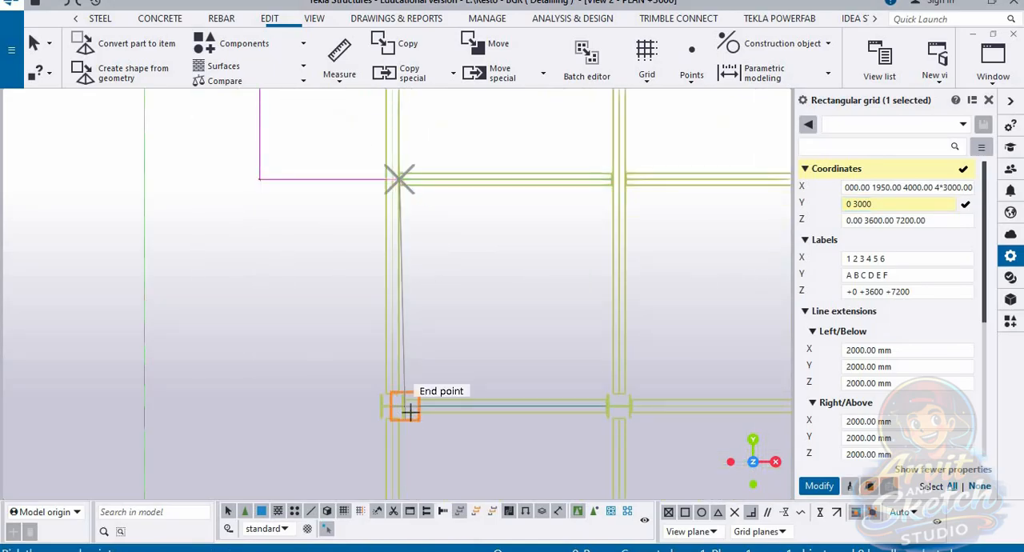
{"action": "key", "text": "Escape"}
{"action": "left_click", "coordinate": [337, 80]}
{"action": "left_click", "coordinate": [376, 137]}
{"action": "scroll", "coordinate": [407, 400], "scroll_direction": "up", "scroll_amount": 3}
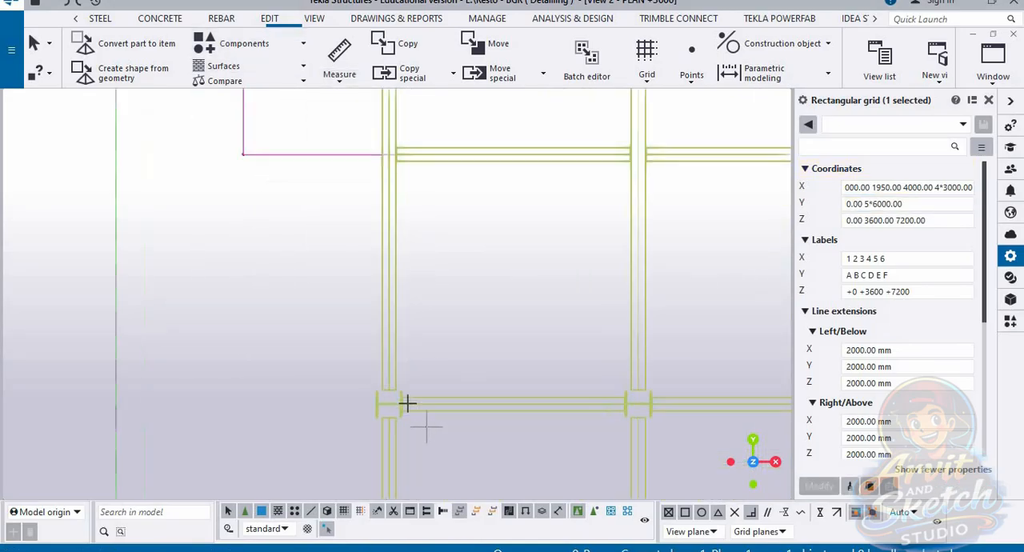
{"action": "left_click", "coordinate": [410, 354]}
{"action": "scroll", "coordinate": [410, 354], "scroll_direction": "down", "scroll_amount": 2}
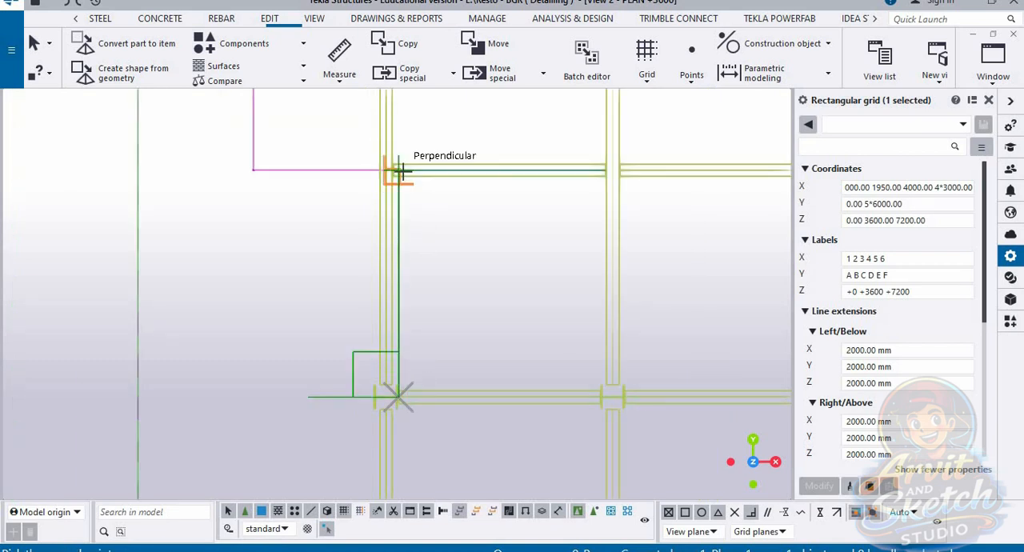
{"action": "scroll", "coordinate": [397, 170], "scroll_direction": "up", "scroll_amount": 2}
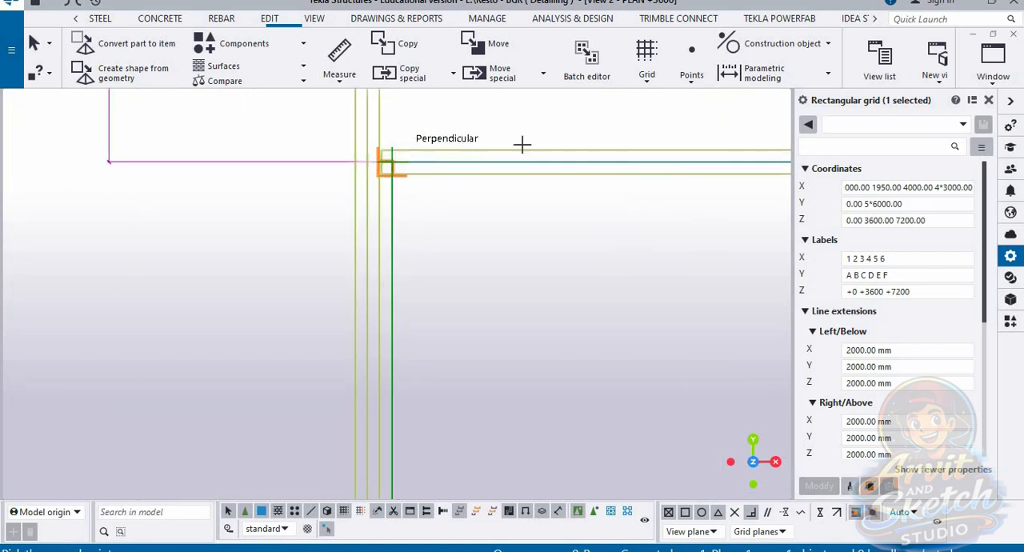
{"action": "left_click", "coordinate": [522, 144]}
{"action": "scroll", "coordinate": [522, 144], "scroll_direction": "down", "scroll_amount": 2}
{"action": "left_click", "coordinate": [330, 290]}
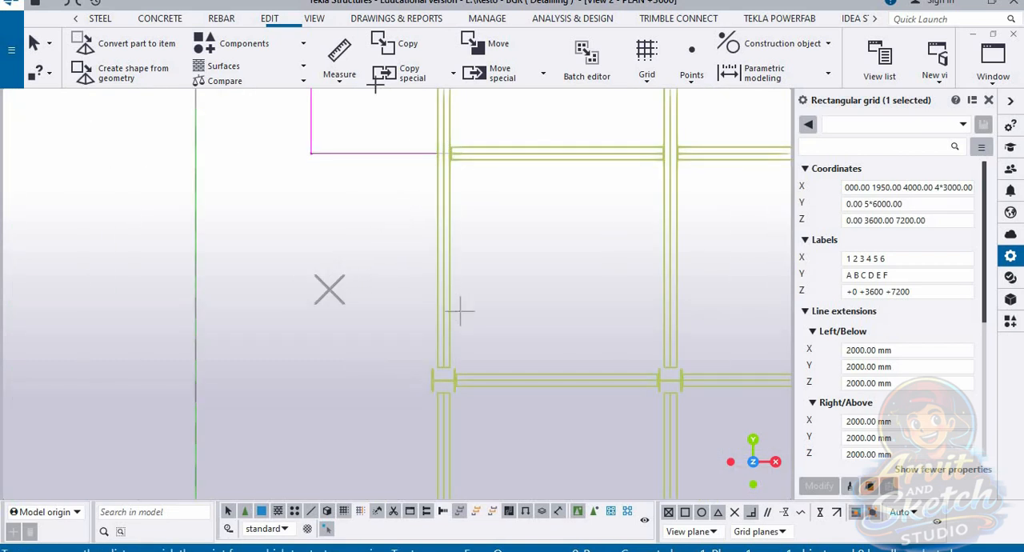
{"action": "left_click", "coordinate": [342, 80]}
{"action": "left_click", "coordinate": [355, 137]}
{"action": "scroll", "coordinate": [444, 361], "scroll_direction": "up", "scroll_amount": 2}
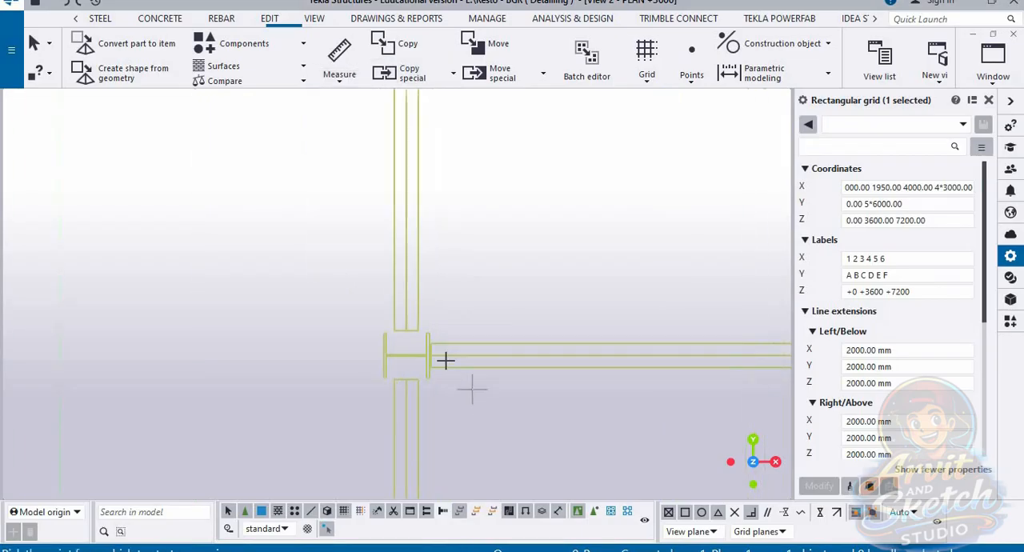
{"action": "left_click", "coordinate": [446, 362]}
{"action": "scroll", "coordinate": [444, 361], "scroll_direction": "up", "scroll_amount": 2}
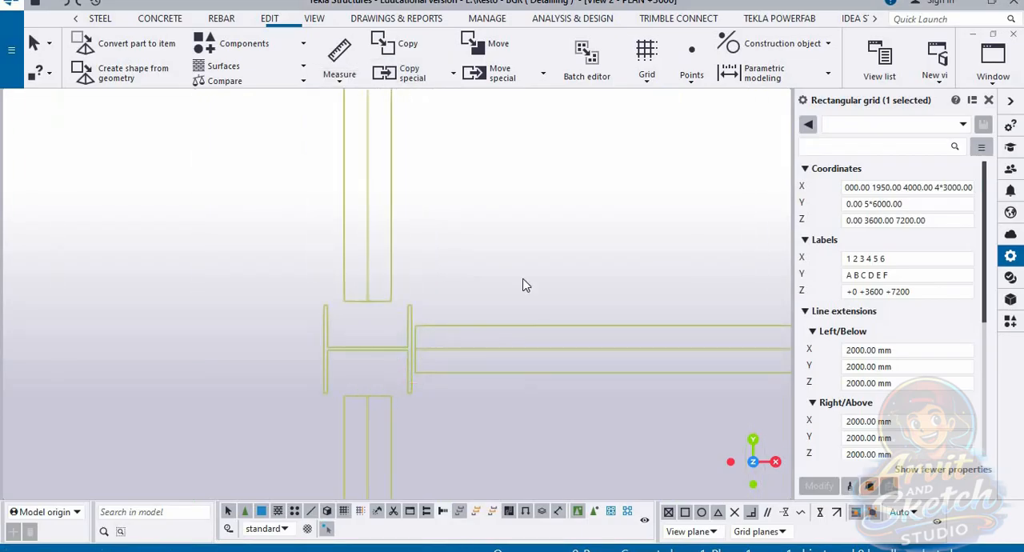
Step: Measure the vertical distance between the first intermediate beam and the second column row on the left column line
{"action": "left_click", "coordinate": [341, 80]}
{"action": "left_click", "coordinate": [358, 185]}
{"action": "left_click", "coordinate": [411, 347]}
{"action": "scroll", "coordinate": [452, 408], "scroll_direction": "down", "scroll_amount": 2}
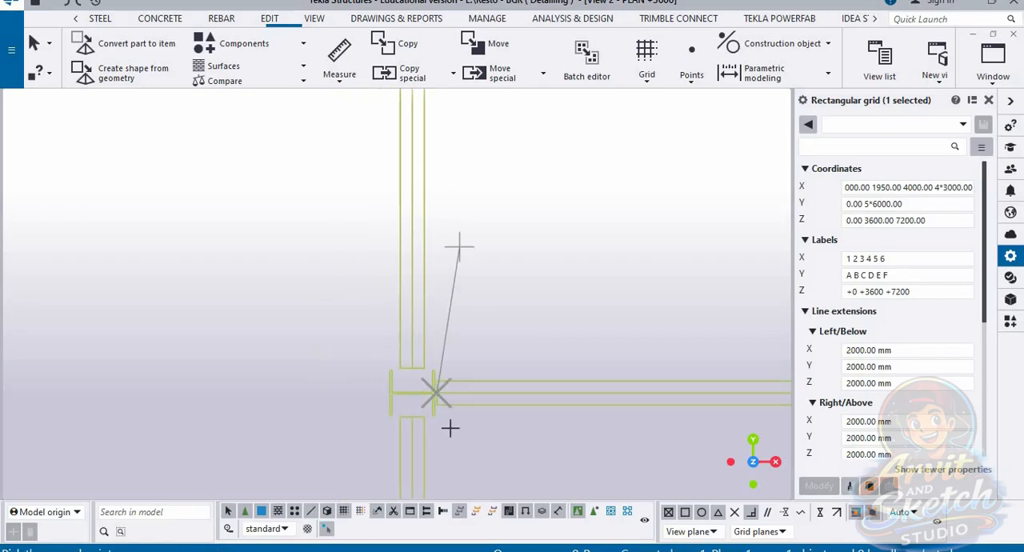
{"action": "scroll", "coordinate": [450, 428], "scroll_direction": "down", "scroll_amount": 2}
{"action": "scroll", "coordinate": [459, 147], "scroll_direction": "up", "scroll_amount": 2}
{"action": "left_click", "coordinate": [435, 150]}
{"action": "scroll", "coordinate": [307, 223], "scroll_direction": "down", "scroll_amount": 2}
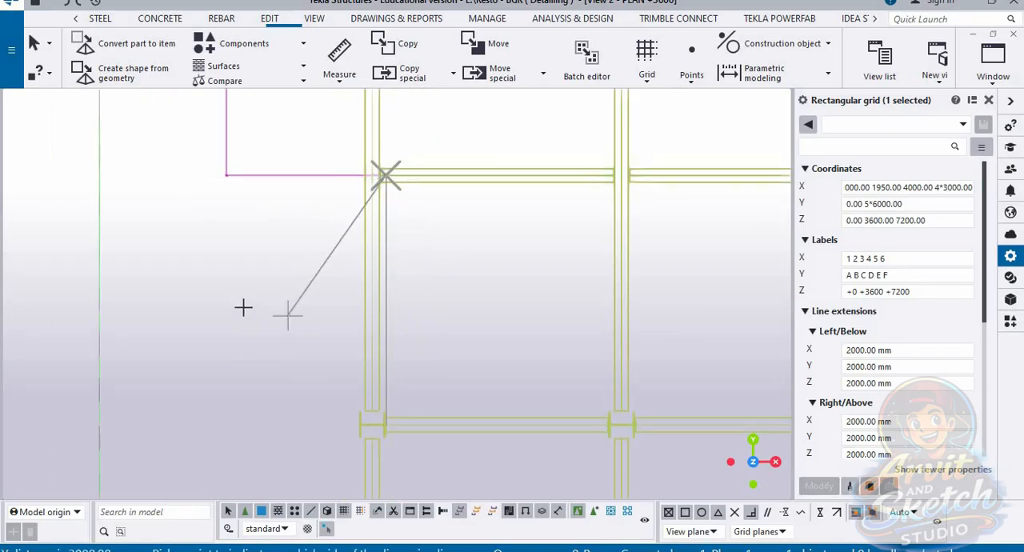
{"action": "left_click", "coordinate": [242, 308]}
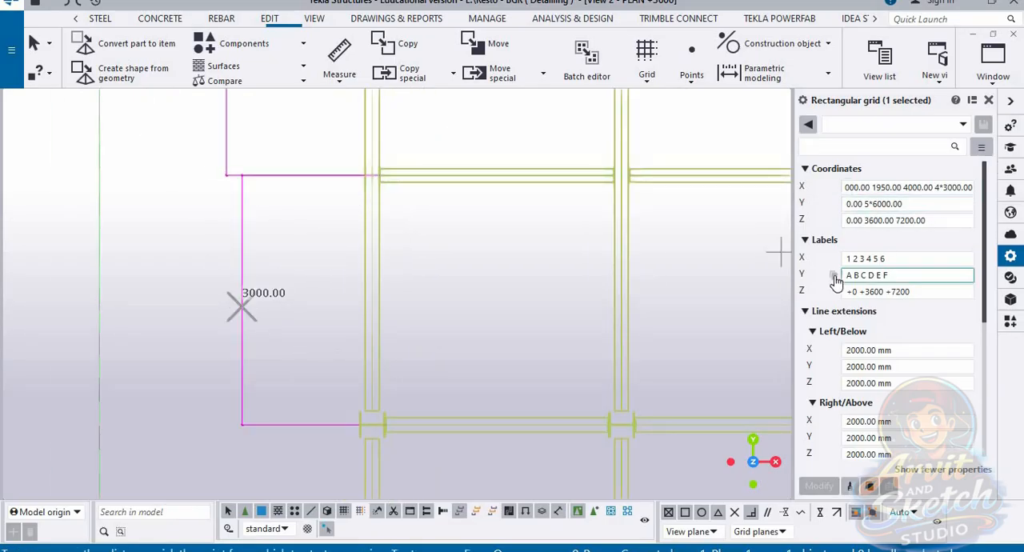
Step: Measure the vertical distance from the second column row down to the next intermediate beam
{"action": "scroll", "coordinate": [446, 281], "scroll_direction": "down", "scroll_amount": 5}
{"action": "middle_click_drag", "start_coordinate": [469, 372], "coordinate": [420, 242]}
{"action": "scroll", "coordinate": [379, 257], "scroll_direction": "up", "scroll_amount": 5}
{"action": "scroll", "coordinate": [343, 176], "scroll_direction": "up", "scroll_amount": 2}
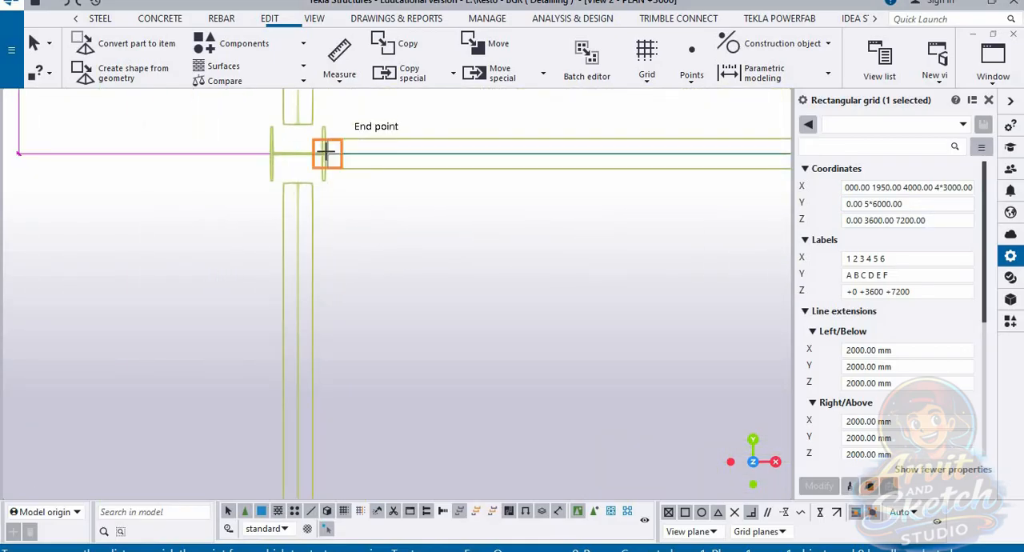
{"action": "left_click", "coordinate": [327, 156]}
{"action": "scroll", "coordinate": [440, 190], "scroll_direction": "down", "scroll_amount": 3}
{"action": "scroll", "coordinate": [414, 379], "scroll_direction": "up", "scroll_amount": 3}
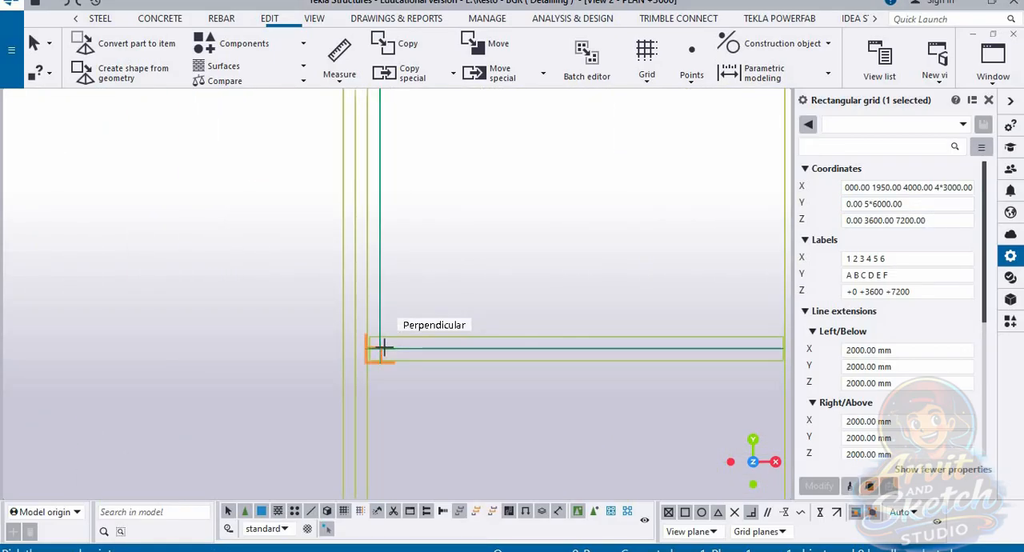
{"action": "left_click", "coordinate": [383, 347]}
{"action": "scroll", "coordinate": [383, 346], "scroll_direction": "down", "scroll_amount": 3}
{"action": "left_click", "coordinate": [317, 271]}
Step: Measure the vertical distance from the second intermediate beam to the third column row, where the overhang begins
{"action": "scroll", "coordinate": [360, 216], "scroll_direction": "down", "scroll_amount": 5}
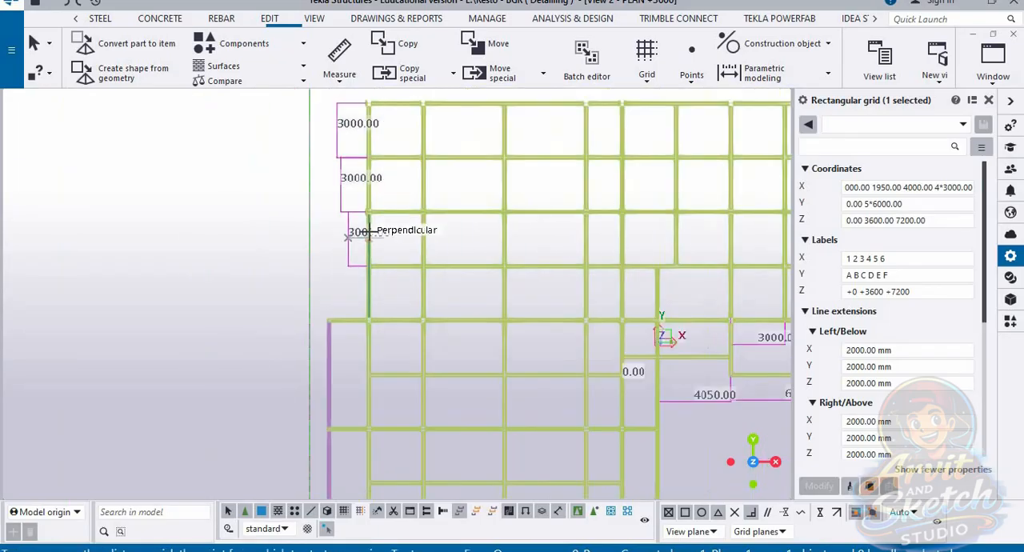
{"action": "scroll", "coordinate": [377, 286], "scroll_direction": "up", "scroll_amount": 5}
{"action": "scroll", "coordinate": [375, 207], "scroll_direction": "up", "scroll_amount": 3}
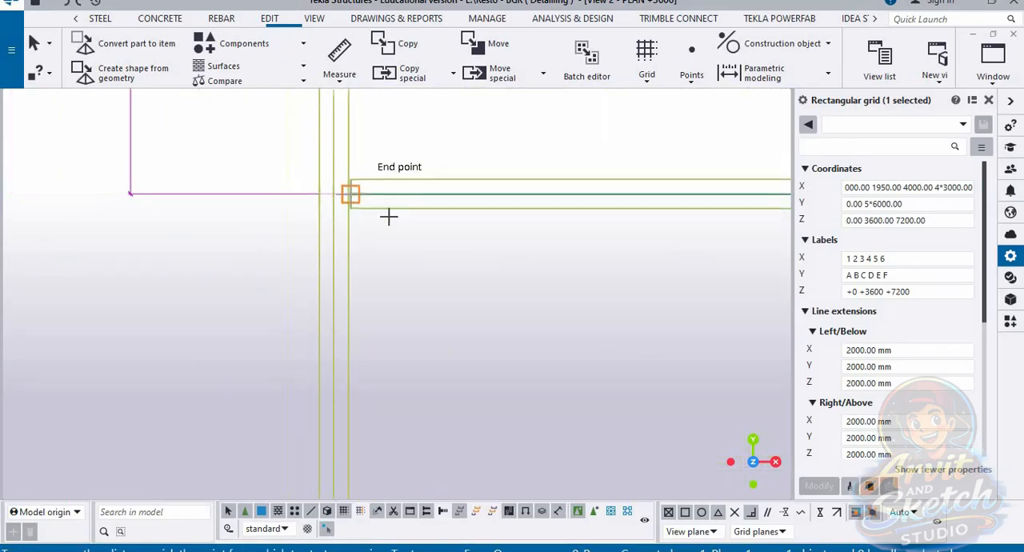
{"action": "scroll", "coordinate": [395, 391], "scroll_direction": "down", "scroll_amount": 4}
{"action": "scroll", "coordinate": [368, 391], "scroll_direction": "up", "scroll_amount": 3}
{"action": "left_click", "coordinate": [381, 391]}
{"action": "scroll", "coordinate": [381, 391], "scroll_direction": "down", "scroll_amount": 3}
{"action": "middle_click_drag", "start_coordinate": [392, 274], "coordinate": [444, 471]}
{"action": "left_click", "coordinate": [405, 256]}
{"action": "scroll", "coordinate": [409, 256], "scroll_direction": "down", "scroll_amount": 3}
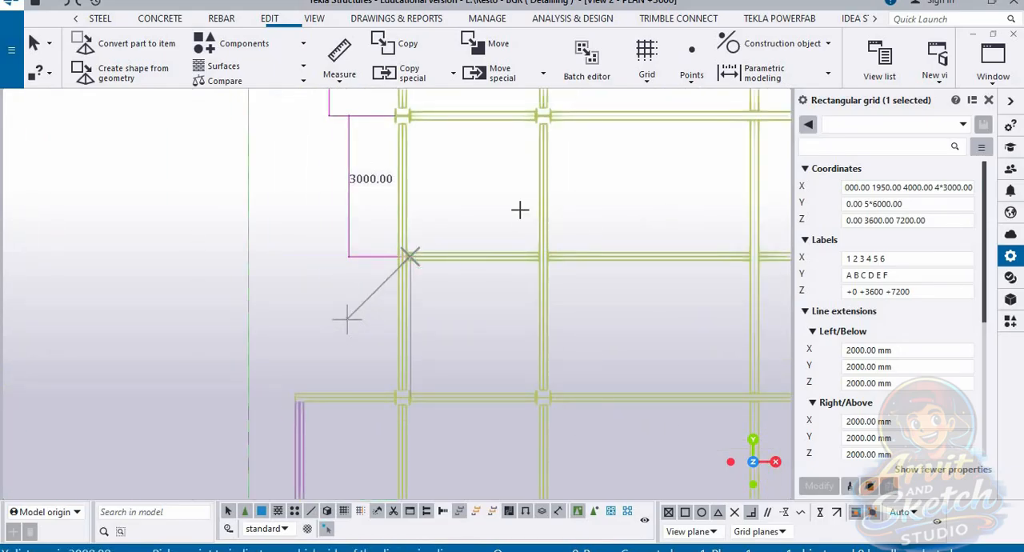
{"action": "left_click", "coordinate": [347, 319]}
Step: Measure the vertical distance from the third column row to the short beam beside the model origin
{"action": "scroll", "coordinate": [457, 203], "scroll_direction": "down", "scroll_amount": 4}
{"action": "scroll", "coordinate": [444, 378], "scroll_direction": "down", "scroll_amount": 1}
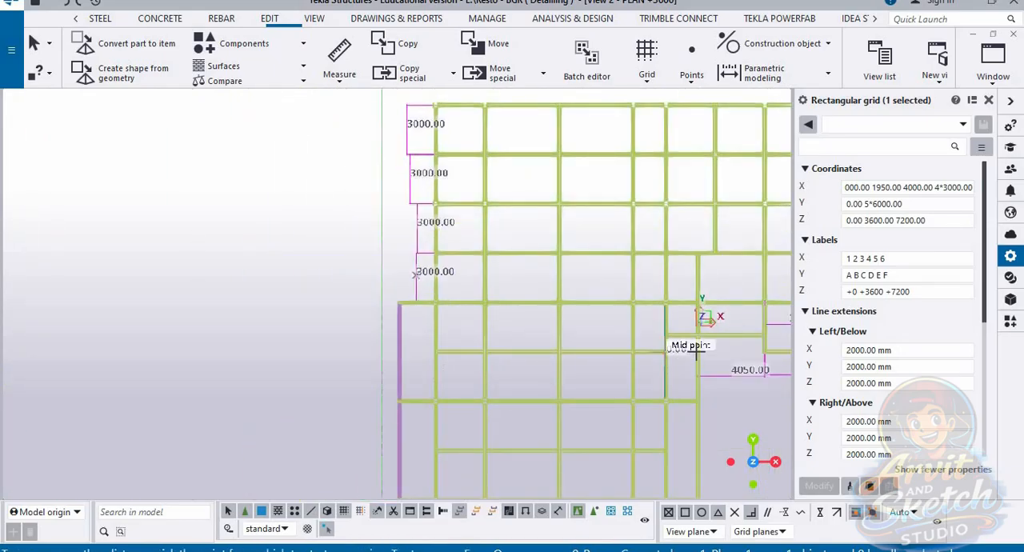
{"action": "scroll", "coordinate": [695, 350], "scroll_direction": "up", "scroll_amount": 6}
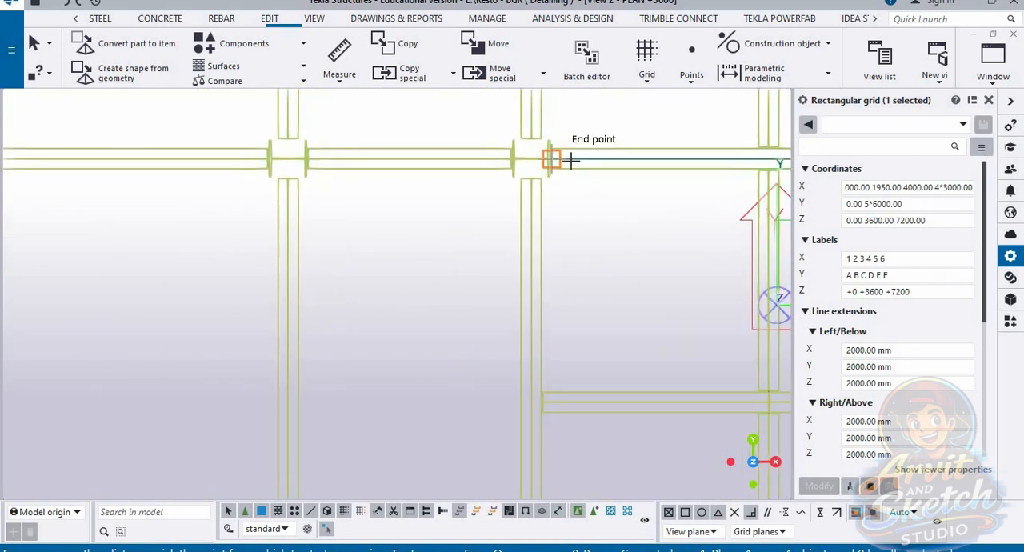
{"action": "left_click", "coordinate": [571, 161]}
{"action": "left_click", "coordinate": [336, 85]}
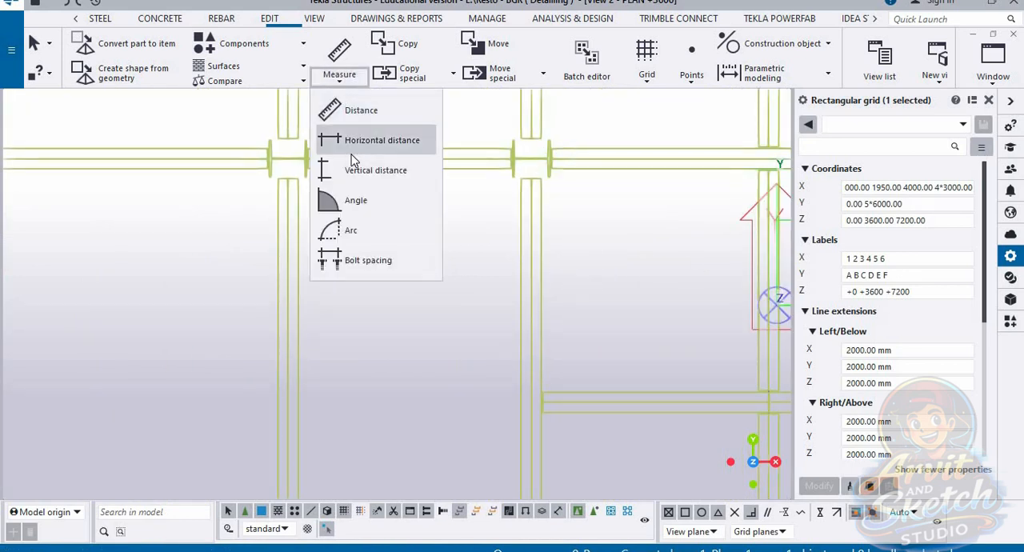
{"action": "left_click", "coordinate": [376, 164]}
{"action": "left_click", "coordinate": [558, 165]}
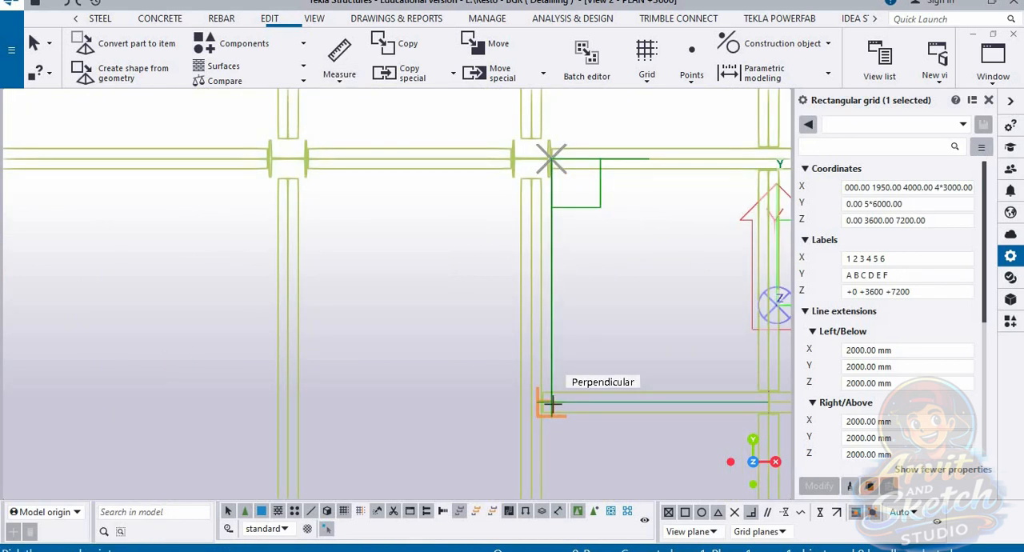
{"action": "left_click", "coordinate": [549, 403]}
{"action": "scroll", "coordinate": [561, 221], "scroll_direction": "down", "scroll_amount": 5}
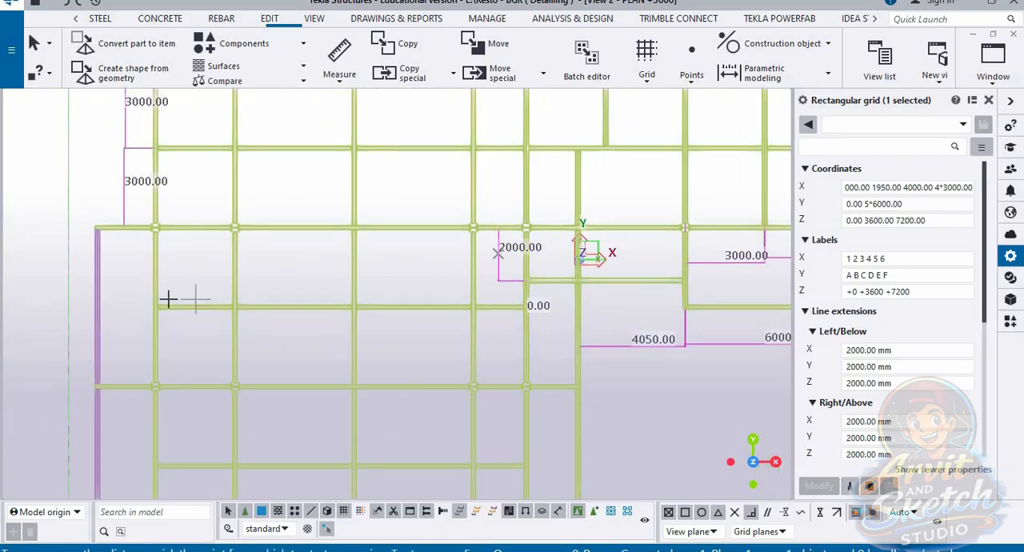
Step: Measure the vertical distance from the third column row to the intermediate beam below it on the left column line
{"action": "scroll", "coordinate": [174, 240], "scroll_direction": "up", "scroll_amount": 6}
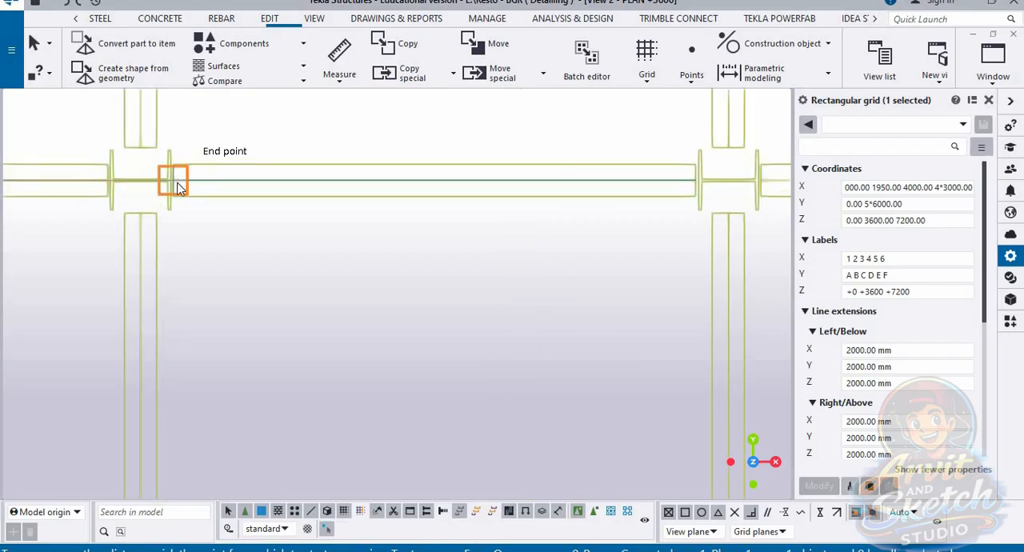
{"action": "left_click", "coordinate": [177, 188]}
{"action": "scroll", "coordinate": [338, 158], "scroll_direction": "down", "scroll_amount": 5}
{"action": "scroll", "coordinate": [304, 358], "scroll_direction": "up", "scroll_amount": 2}
{"action": "left_click", "coordinate": [269, 382]}
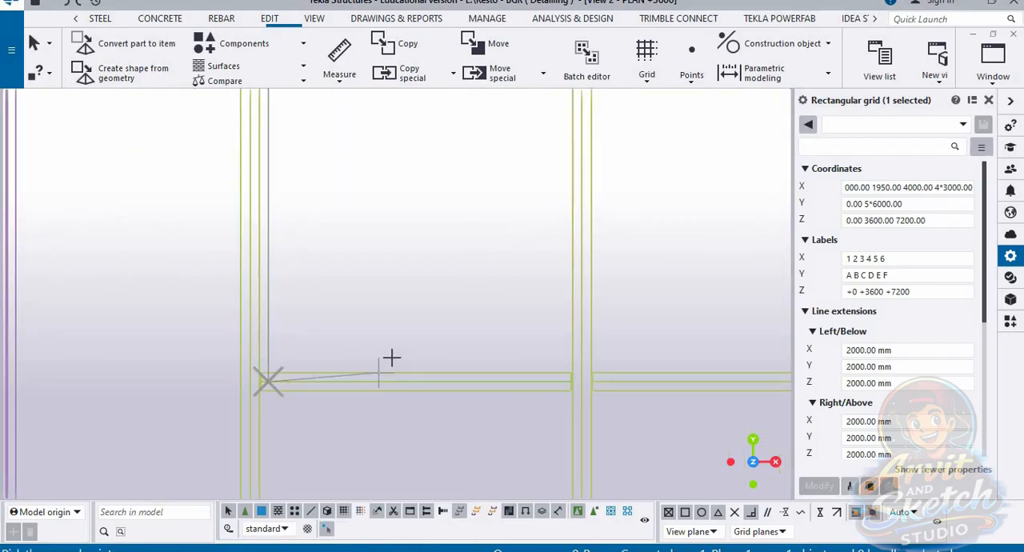
{"action": "scroll", "coordinate": [391, 357], "scroll_direction": "down", "scroll_amount": 3}
{"action": "left_click", "coordinate": [259, 282]}
{"action": "scroll", "coordinate": [345, 331], "scroll_direction": "down", "scroll_amount": 2}
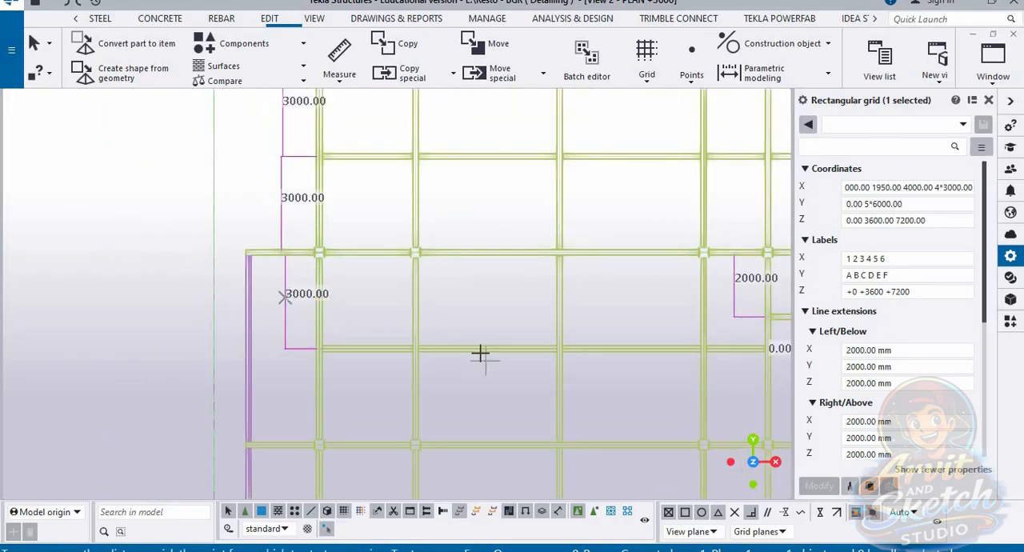
{"action": "middle_click_drag", "start_coordinate": [429, 336], "coordinate": [359, 315]}
{"action": "scroll", "coordinate": [365, 315], "scroll_direction": "up", "scroll_amount": 2}
{"action": "scroll", "coordinate": [656, 260], "scroll_direction": "up", "scroll_amount": 4}
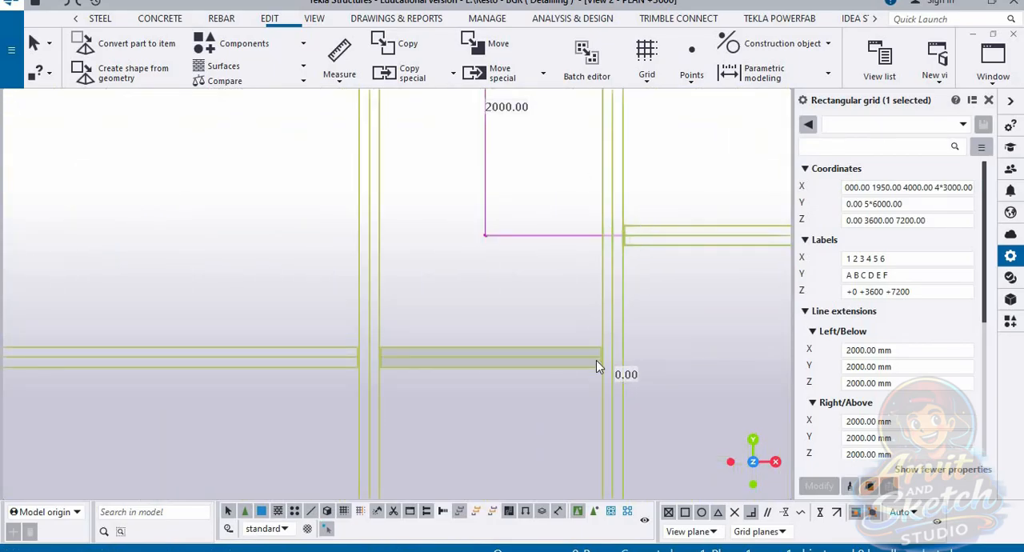
{"action": "left_click", "coordinate": [339, 75]}
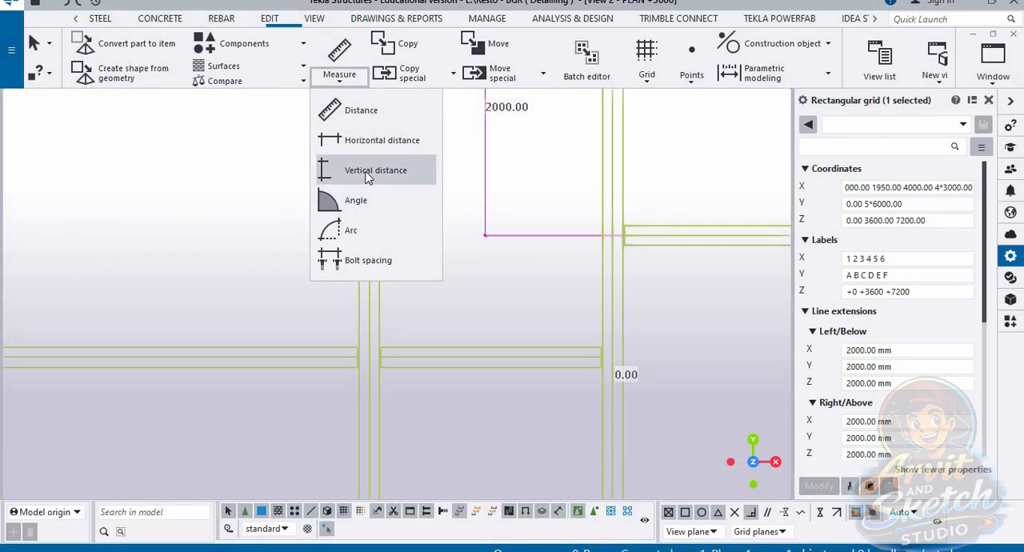
{"action": "left_click", "coordinate": [367, 170]}
{"action": "middle_click_drag", "start_coordinate": [526, 351], "coordinate": [452, 326]}
{"action": "left_click", "coordinate": [453, 327]}
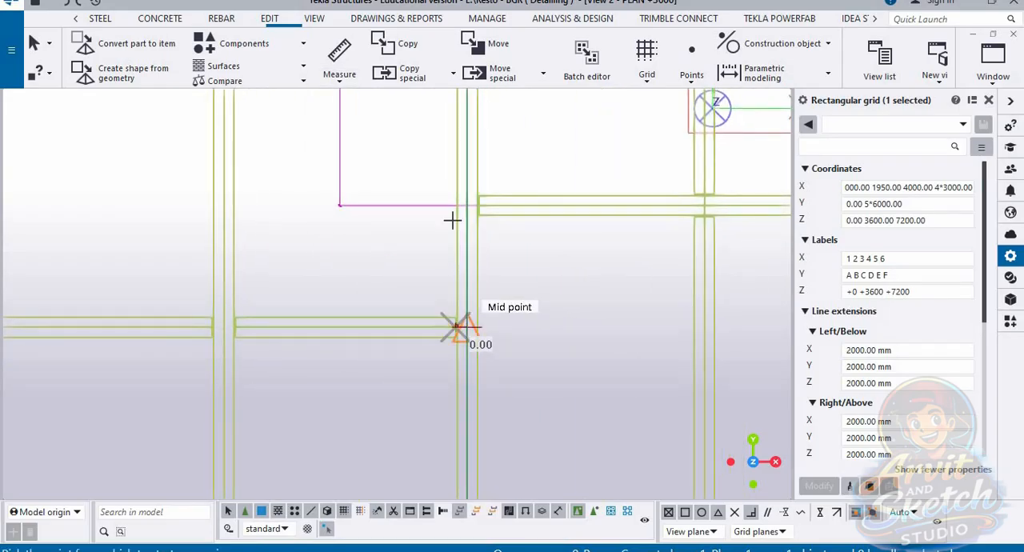
{"action": "left_click", "coordinate": [339, 74]}
{"action": "left_click", "coordinate": [366, 170]}
{"action": "middle_click_drag", "start_coordinate": [490, 266], "coordinate": [382, 245]}
{"action": "key", "text": "Escape"}
Step: Measure the vertical distance from the short beam beside the model origin down to the next intermediate beam
{"action": "left_click", "coordinate": [339, 75]}
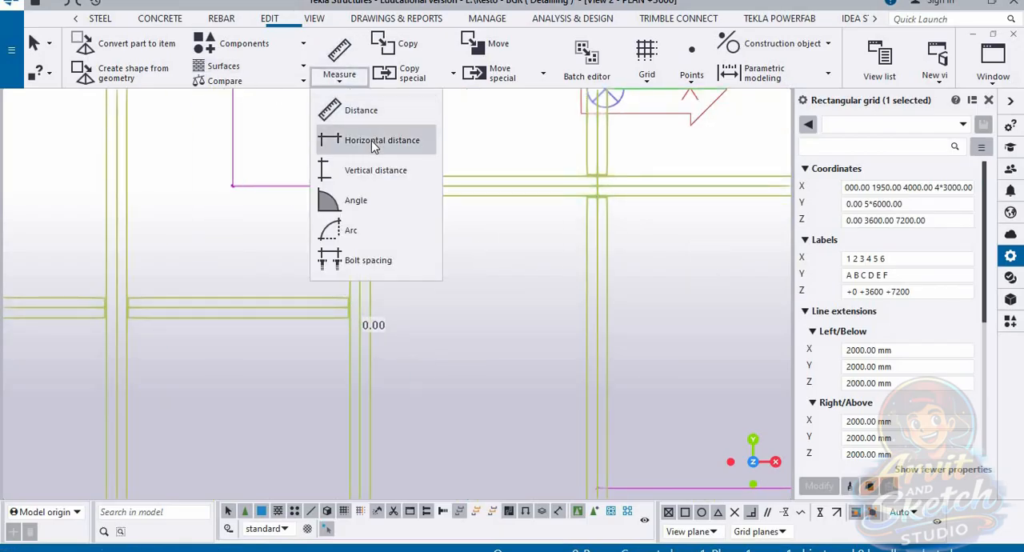
{"action": "left_click", "coordinate": [368, 136]}
{"action": "left_click", "coordinate": [372, 186]}
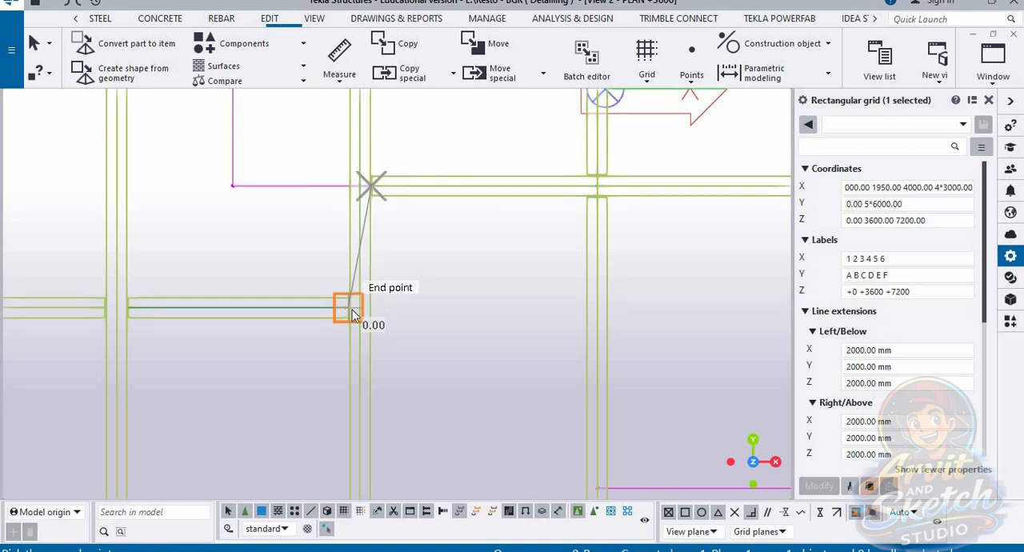
{"action": "left_click", "coordinate": [350, 305]}
{"action": "left_click", "coordinate": [250, 231]}
{"action": "scroll", "coordinate": [587, 251], "scroll_direction": "down", "scroll_amount": 4}
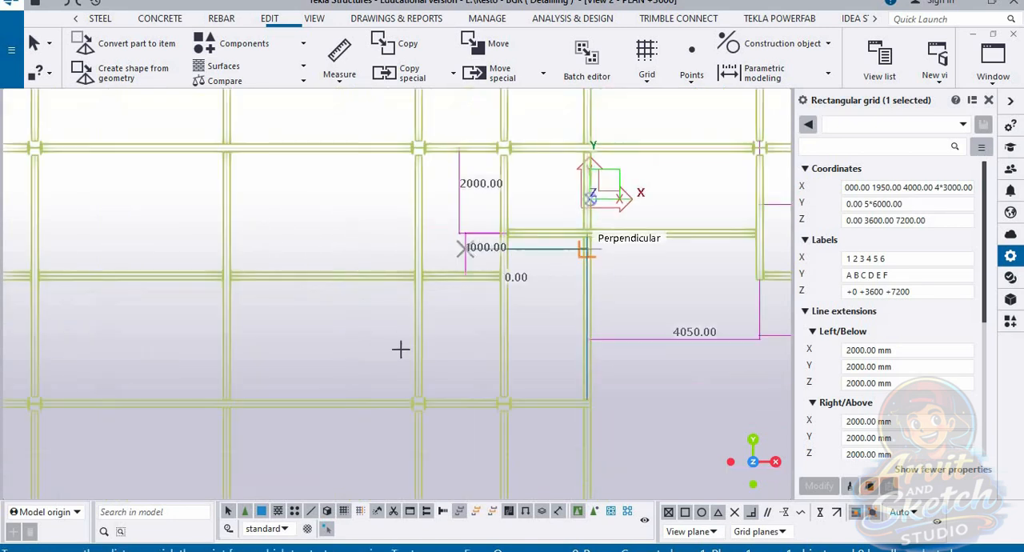
Step: Measure the vertical distance between the intermediate beam below the third column row and the fourth column row
{"action": "middle_click_drag", "start_coordinate": [341, 359], "coordinate": [642, 269]}
{"action": "scroll", "coordinate": [212, 251], "scroll_direction": "up", "scroll_amount": 1}
{"action": "scroll", "coordinate": [222, 324], "scroll_direction": "up", "scroll_amount": 3}
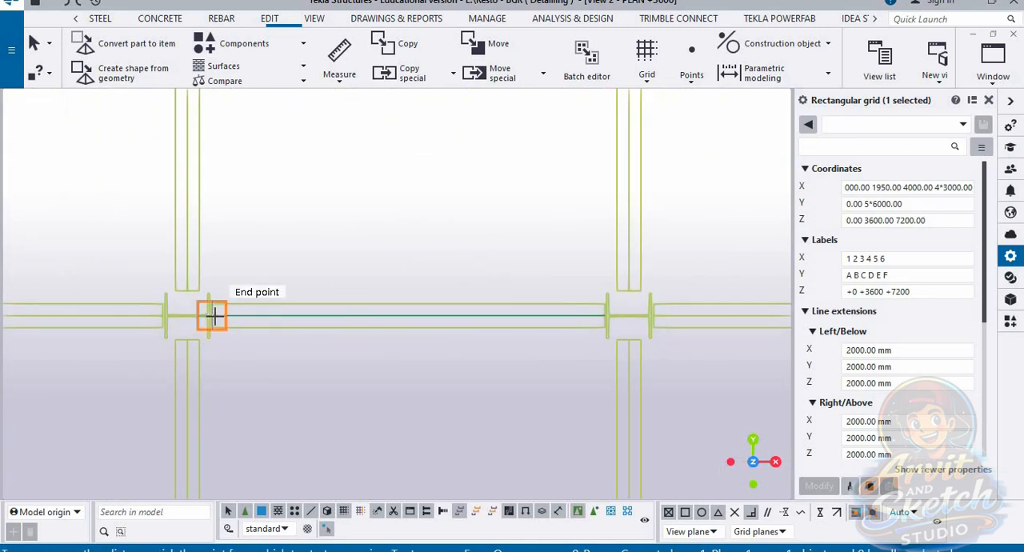
{"action": "left_click", "coordinate": [213, 316]}
{"action": "scroll", "coordinate": [344, 304], "scroll_direction": "down", "scroll_amount": 3}
{"action": "left_click", "coordinate": [395, 187]}
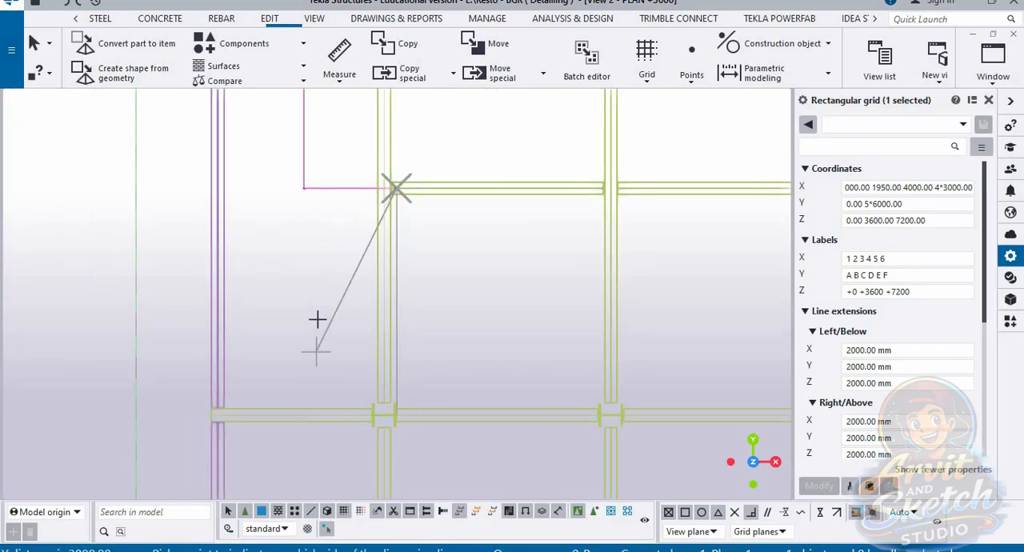
{"action": "left_click", "coordinate": [314, 310]}
{"action": "scroll", "coordinate": [384, 247], "scroll_direction": "down", "scroll_amount": 6}
{"action": "scroll", "coordinate": [416, 398], "scroll_direction": "up", "scroll_amount": 2}
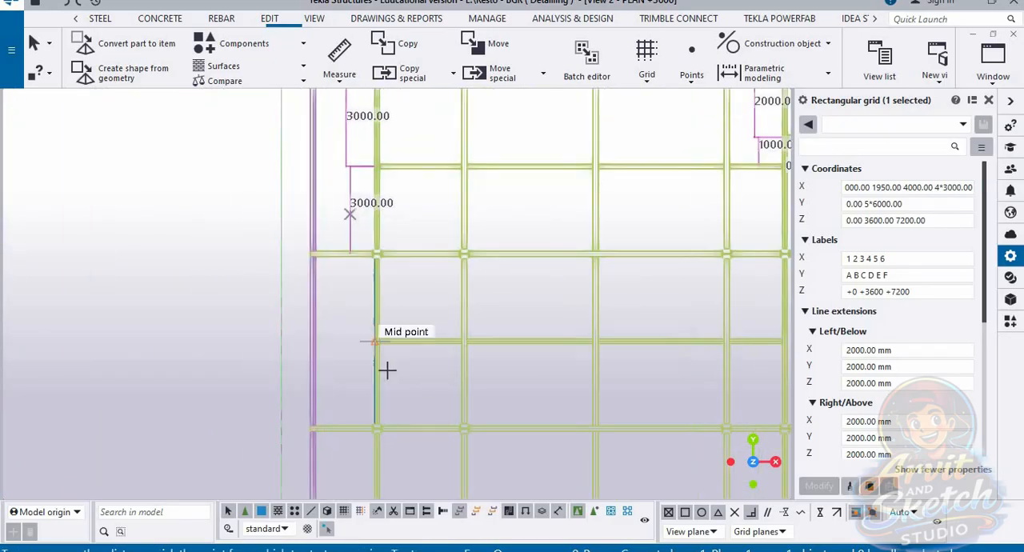
{"action": "scroll", "coordinate": [384, 353], "scroll_direction": "up", "scroll_amount": 8}
{"action": "left_click", "coordinate": [356, 302]}
{"action": "scroll", "coordinate": [374, 339], "scroll_direction": "down", "scroll_amount": 4}
{"action": "middle_click_drag", "start_coordinate": [384, 99], "coordinate": [384, 303]}
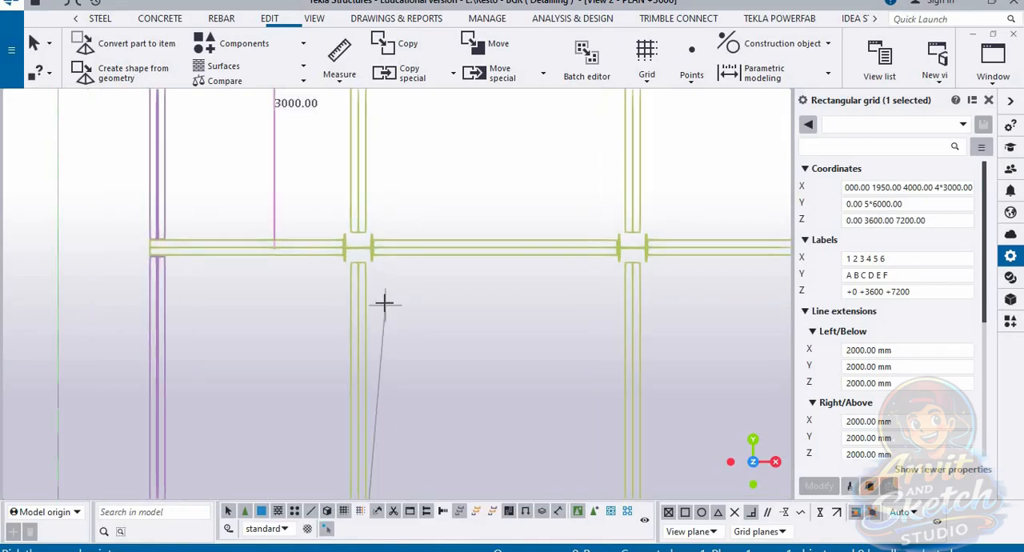
{"action": "scroll", "coordinate": [384, 302], "scroll_direction": "up", "scroll_amount": 2}
{"action": "left_click", "coordinate": [345, 86]}
{"action": "left_click", "coordinate": [369, 166]}
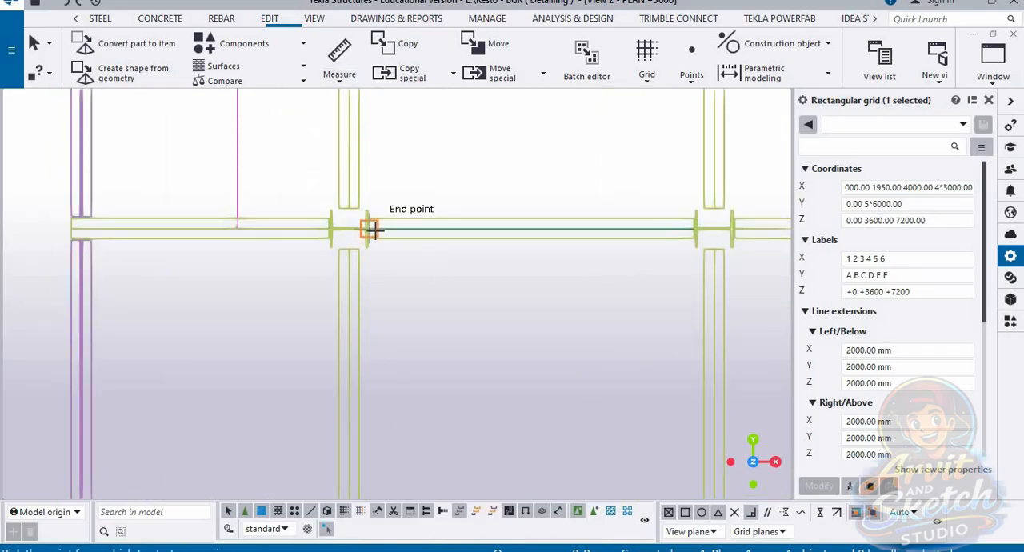
{"action": "left_click", "coordinate": [380, 230]}
{"action": "scroll", "coordinate": [407, 198], "scroll_direction": "down", "scroll_amount": 3}
{"action": "scroll", "coordinate": [409, 412], "scroll_direction": "up", "scroll_amount": 2}
{"action": "left_click", "coordinate": [380, 390]}
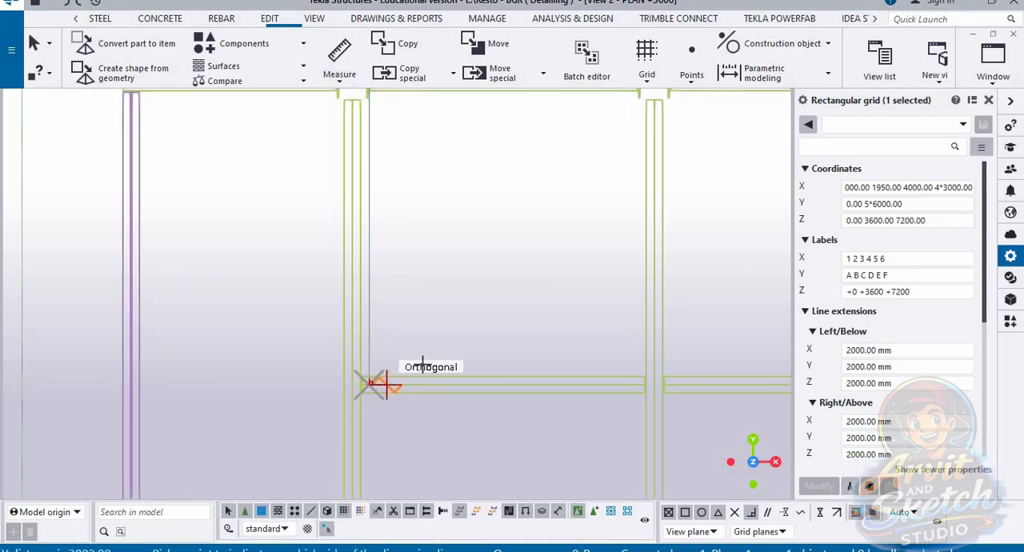
{"action": "scroll", "coordinate": [424, 280], "scroll_direction": "down", "scroll_amount": 2}
{"action": "middle_click_drag", "start_coordinate": [436, 292], "coordinate": [459, 405]}
Step: Measure the vertical distance from the fourth column row down to the intermediate beam below it
{"action": "left_click", "coordinate": [339, 76]}
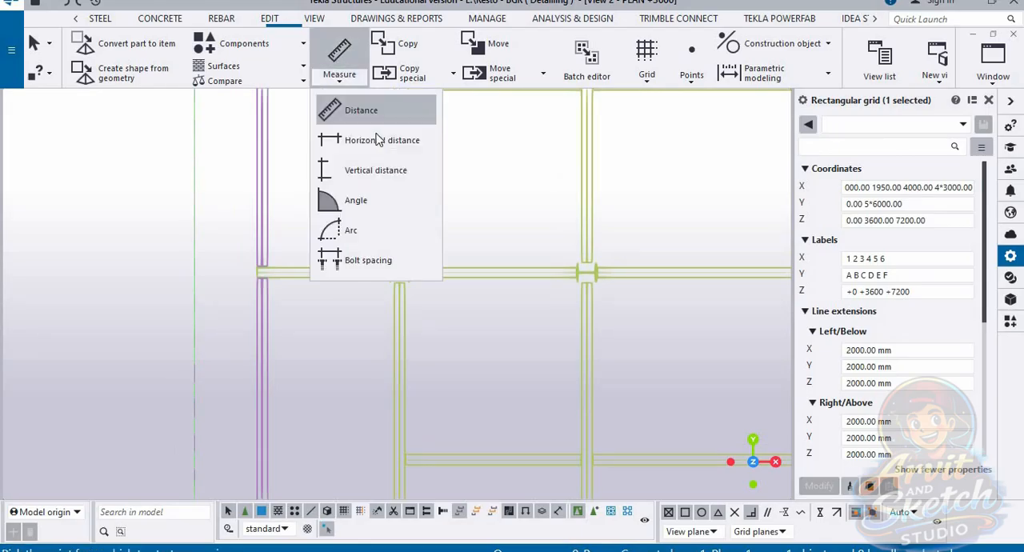
{"action": "left_click", "coordinate": [364, 138]}
{"action": "left_click", "coordinate": [347, 83]}
{"action": "left_click", "coordinate": [371, 170]}
{"action": "scroll", "coordinate": [416, 286], "scroll_direction": "up", "scroll_amount": 3}
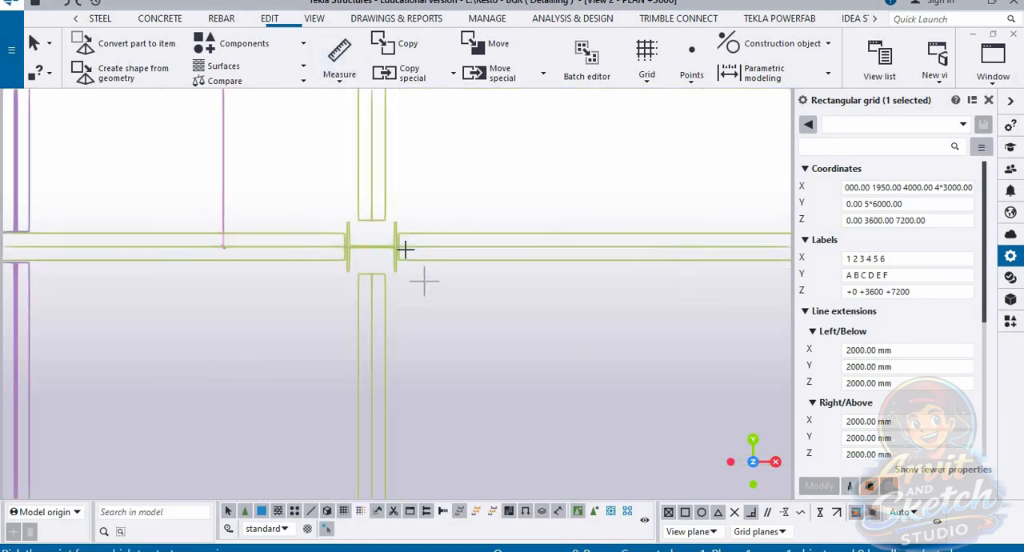
{"action": "left_click", "coordinate": [415, 195]}
{"action": "scroll", "coordinate": [415, 194], "scroll_direction": "down", "scroll_amount": 3}
{"action": "left_click", "coordinate": [400, 441]}
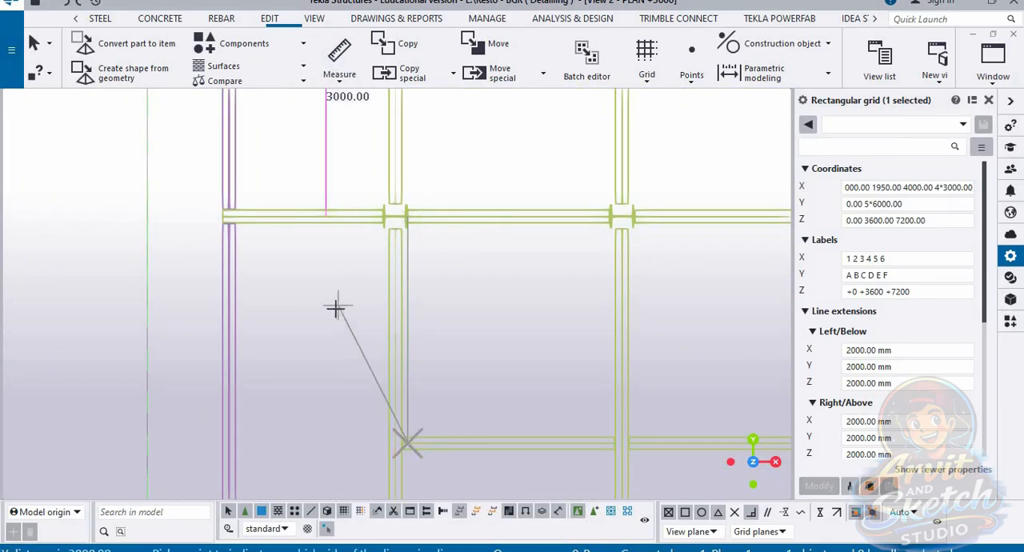
{"action": "left_click", "coordinate": [334, 308]}
{"action": "scroll", "coordinate": [427, 419], "scroll_direction": "down", "scroll_amount": 2}
Step: Measure the vertical distance between the fifth column row and the intermediate beam above it
{"action": "scroll", "coordinate": [407, 296], "scroll_direction": "up", "scroll_amount": 6}
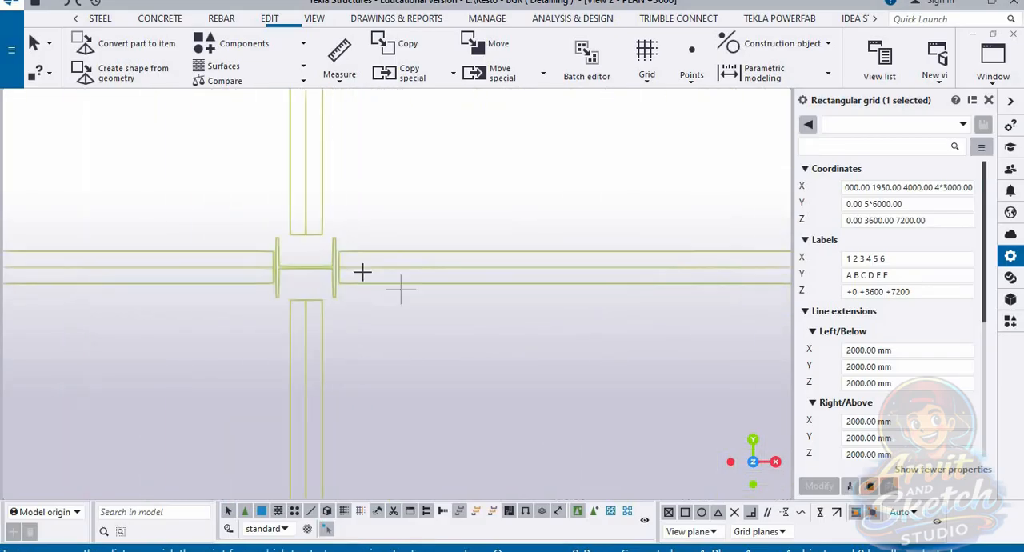
{"action": "left_click", "coordinate": [342, 268]}
{"action": "scroll", "coordinate": [360, 264], "scroll_direction": "down", "scroll_amount": 3}
{"action": "middle_click_drag", "start_coordinate": [387, 271], "coordinate": [464, 478]}
{"action": "left_click", "coordinate": [418, 199]}
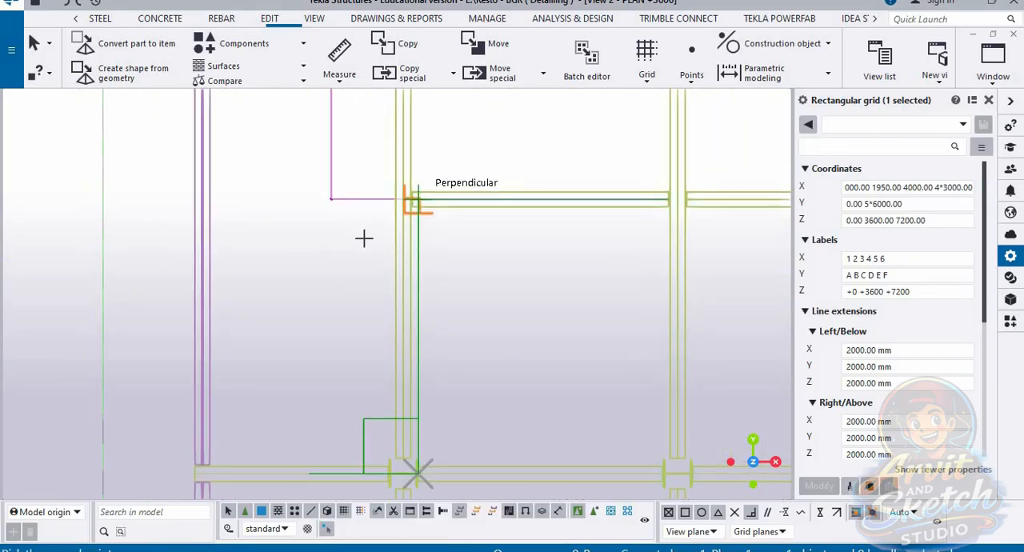
{"action": "left_click", "coordinate": [431, 215]}
{"action": "scroll", "coordinate": [425, 224], "scroll_direction": "down", "scroll_amount": 3}
Step: Measure the vertical distance from the fifth column row down to the last intermediate beam
{"action": "scroll", "coordinate": [414, 245], "scroll_direction": "up", "scroll_amount": 6}
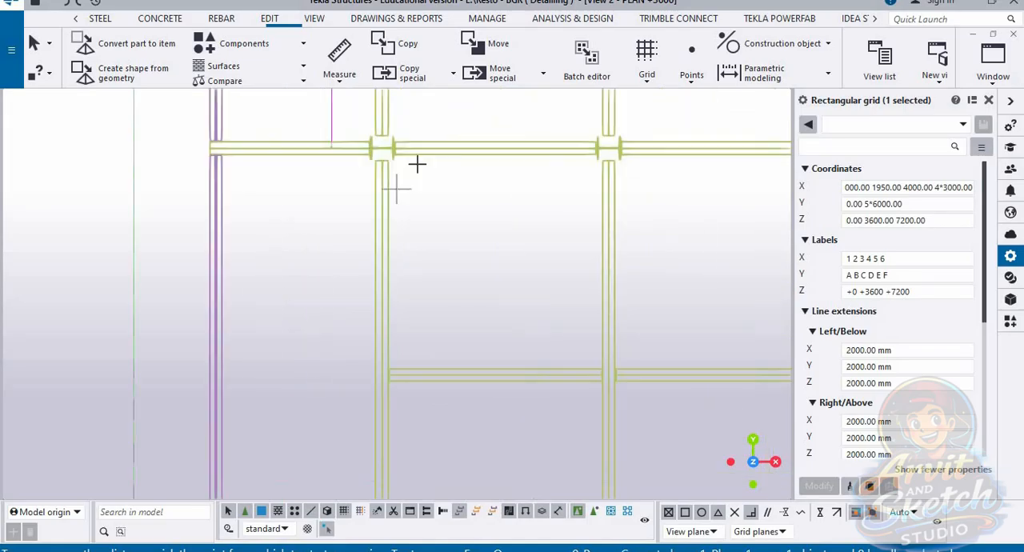
{"action": "left_click", "coordinate": [381, 128]}
{"action": "scroll", "coordinate": [441, 162], "scroll_direction": "down", "scroll_amount": 3}
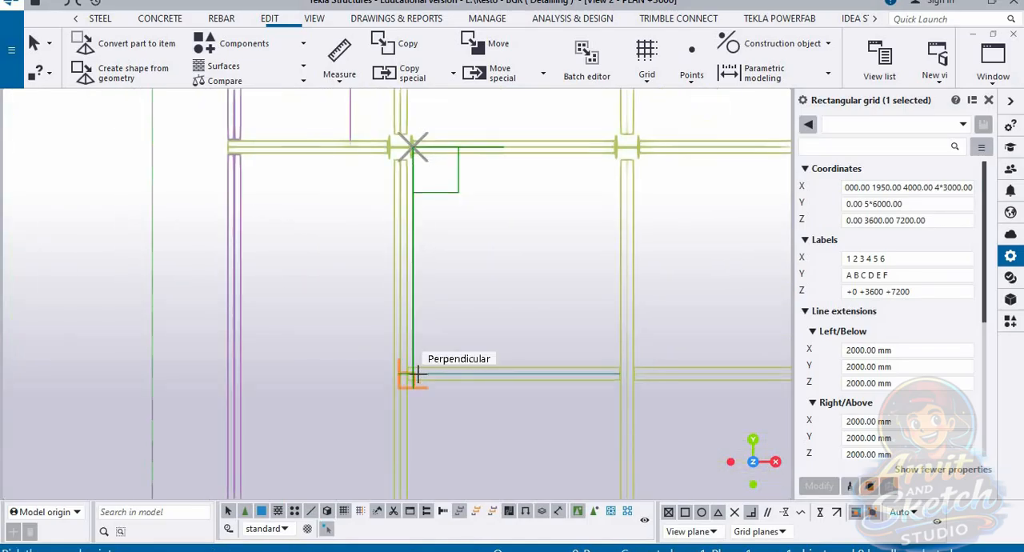
{"action": "left_click", "coordinate": [411, 373]}
{"action": "left_click", "coordinate": [439, 214]}
{"action": "scroll", "coordinate": [444, 240], "scroll_direction": "down", "scroll_amount": 3}
Step: Measure the vertical distance between the sixth column row and the last intermediate beam above it
{"action": "scroll", "coordinate": [392, 347], "scroll_direction": "up", "scroll_amount": 6}
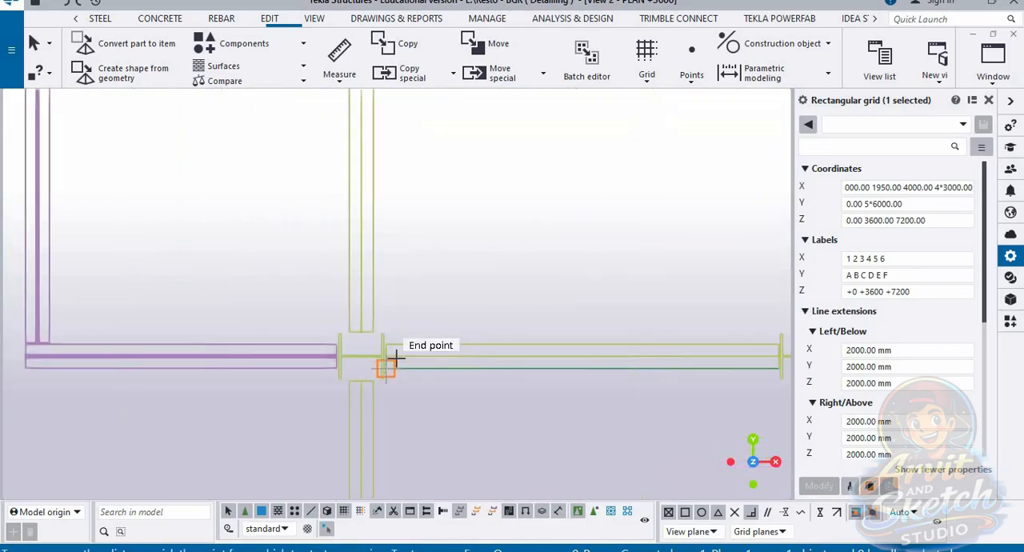
{"action": "left_click", "coordinate": [407, 349]}
{"action": "scroll", "coordinate": [420, 286], "scroll_direction": "down", "scroll_amount": 3}
{"action": "scroll", "coordinate": [413, 224], "scroll_direction": "up", "scroll_amount": 2}
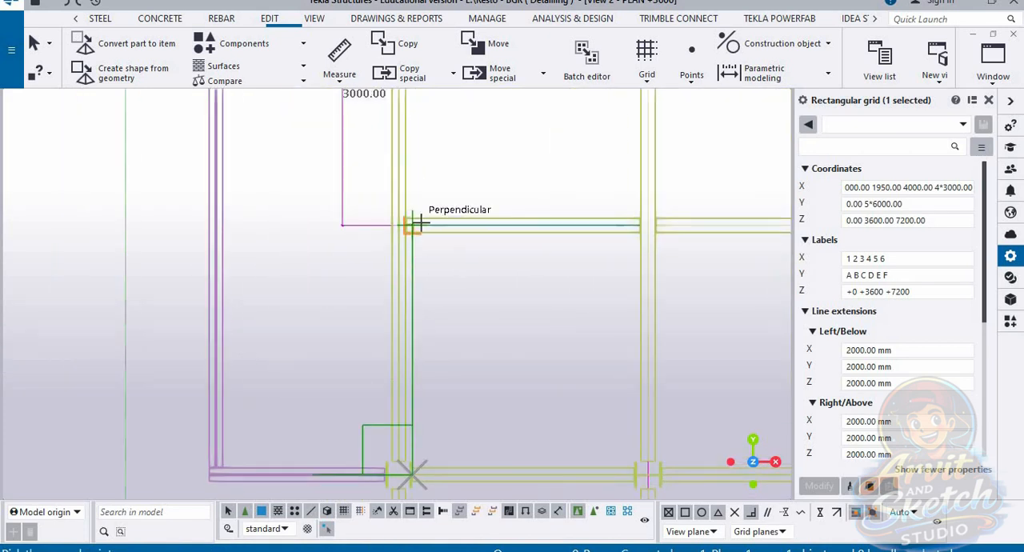
{"action": "left_click", "coordinate": [410, 226]}
{"action": "scroll", "coordinate": [448, 192], "scroll_direction": "down", "scroll_amount": 3}
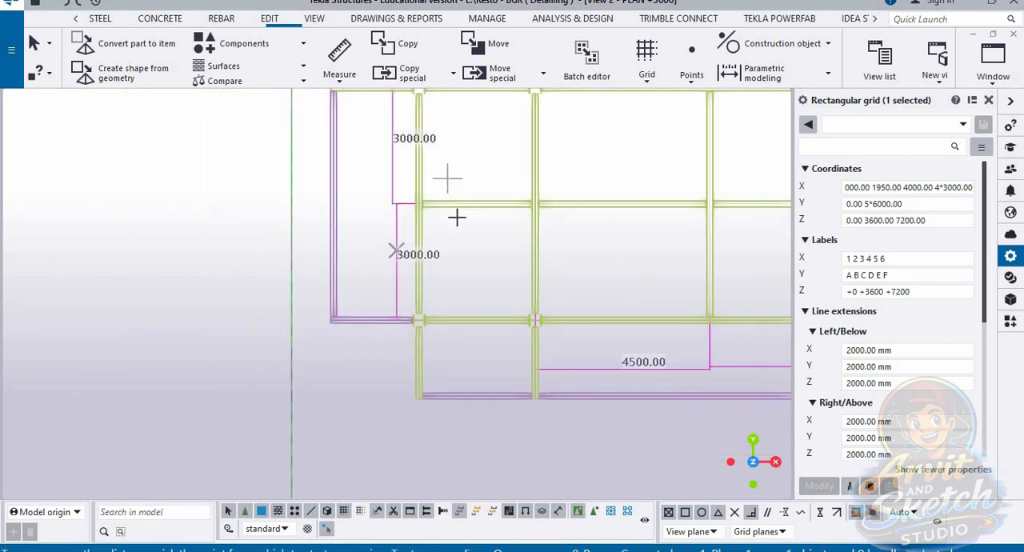
Step: Measure the vertical distance from the sixth column row down to the overhang's edge beam
{"action": "scroll", "coordinate": [419, 269], "scroll_direction": "up", "scroll_amount": 5}
{"action": "left_click", "coordinate": [382, 207]}
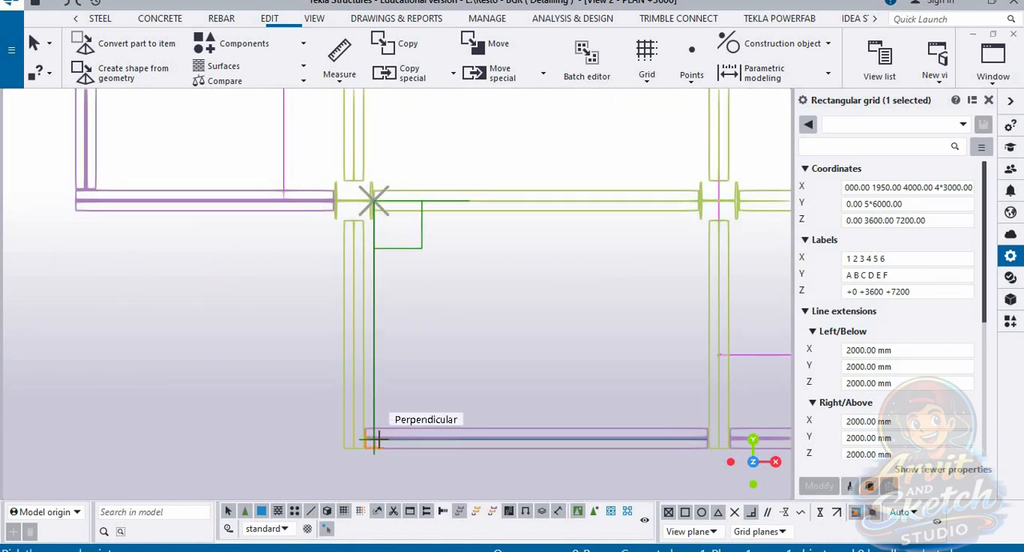
{"action": "left_click", "coordinate": [373, 438]}
{"action": "left_click", "coordinate": [282, 335]}
{"action": "scroll", "coordinate": [327, 373], "scroll_direction": "down", "scroll_amount": 4}
{"action": "scroll", "coordinate": [371, 407], "scroll_direction": "down", "scroll_amount": 5}
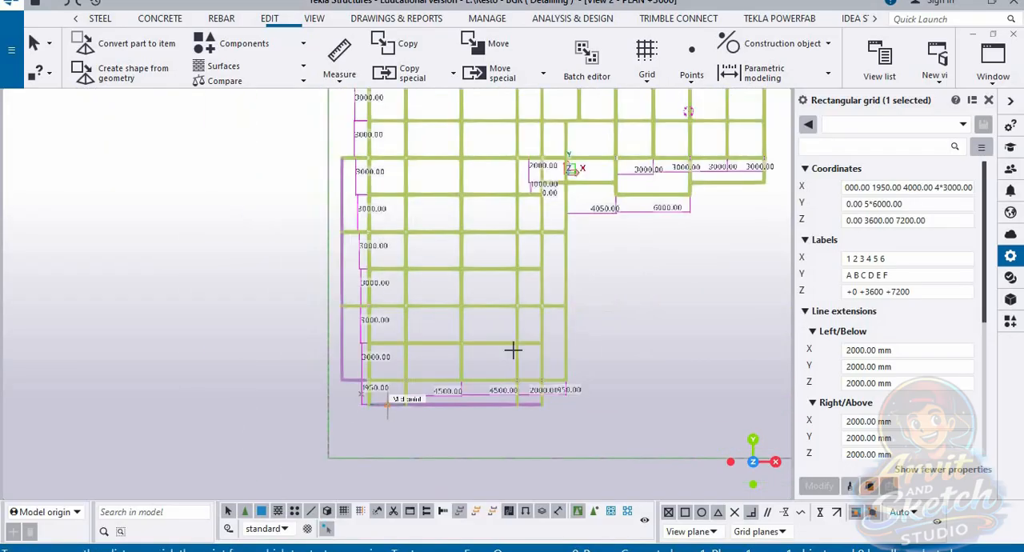
{"action": "middle_click_drag", "start_coordinate": [512, 351], "coordinate": [453, 417]}
{"action": "middle_click_drag", "start_coordinate": [429, 331], "coordinate": [374, 402]}
{"action": "scroll", "coordinate": [289, 233], "scroll_direction": "up", "scroll_amount": 2}
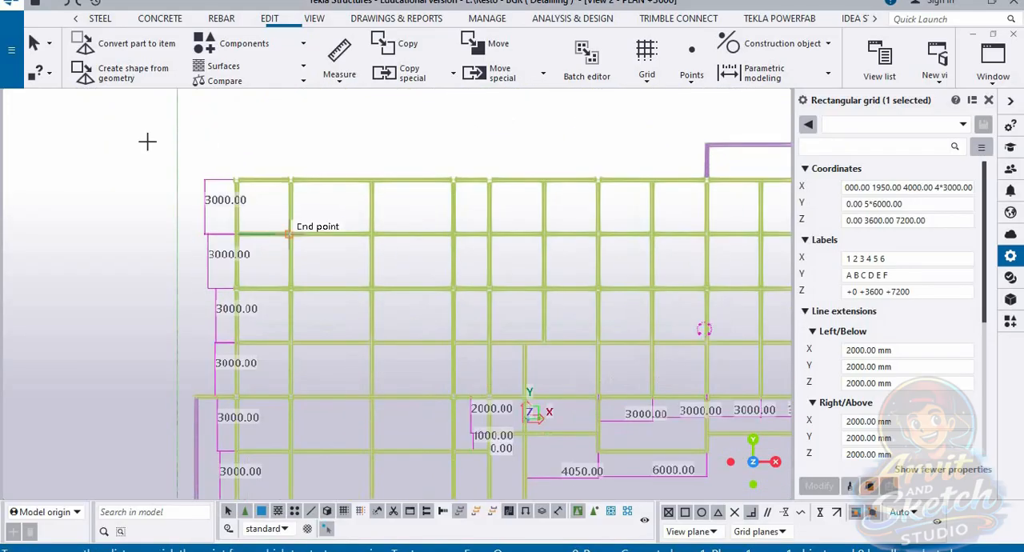
Step: Open the 3D view and examine the grid lines and labels around the frame corner at grid 1 and F
{"action": "left_click", "coordinate": [992, 60]}
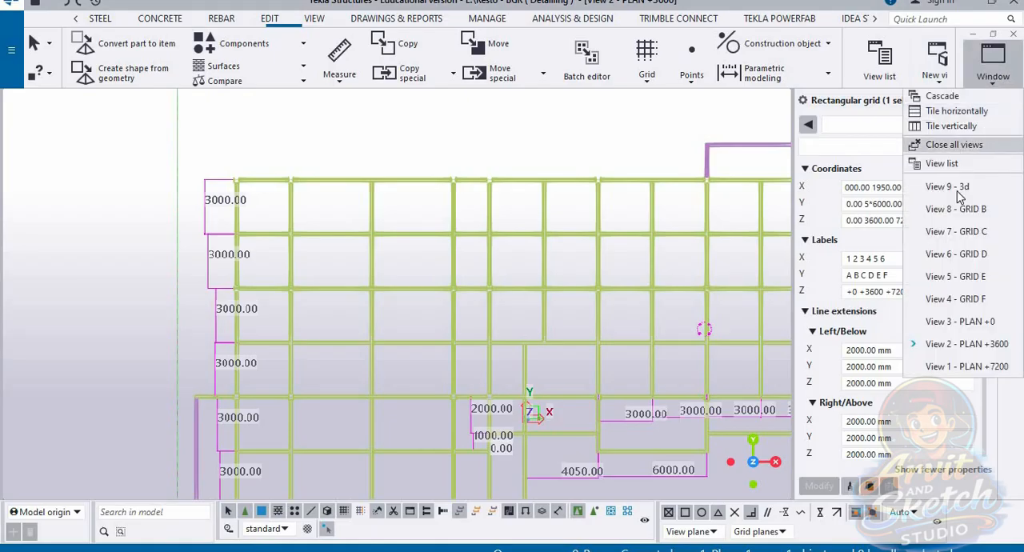
{"action": "left_click", "coordinate": [924, 190]}
{"action": "scroll", "coordinate": [435, 243], "scroll_direction": "down", "scroll_amount": 3}
{"action": "middle_click_drag", "start_coordinate": [624, 306], "coordinate": [527, 291], "text": "ctrl"}
{"action": "scroll", "coordinate": [514, 308], "scroll_direction": "up", "scroll_amount": 5}
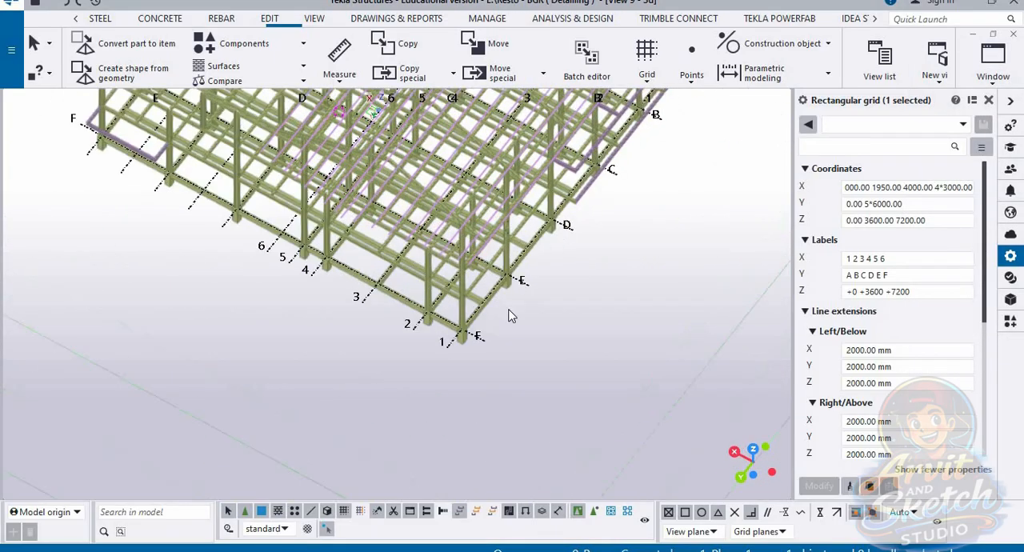
{"action": "mouse_move", "coordinate": [470, 331]}
{"action": "middle_mouse_down", "text": "ctrl"}
{"action": "mouse_move", "coordinate": [458, 340]}
{"action": "mouse_move", "coordinate": [469, 322]}
{"action": "middle_mouse_up", "text": "ctrl"}
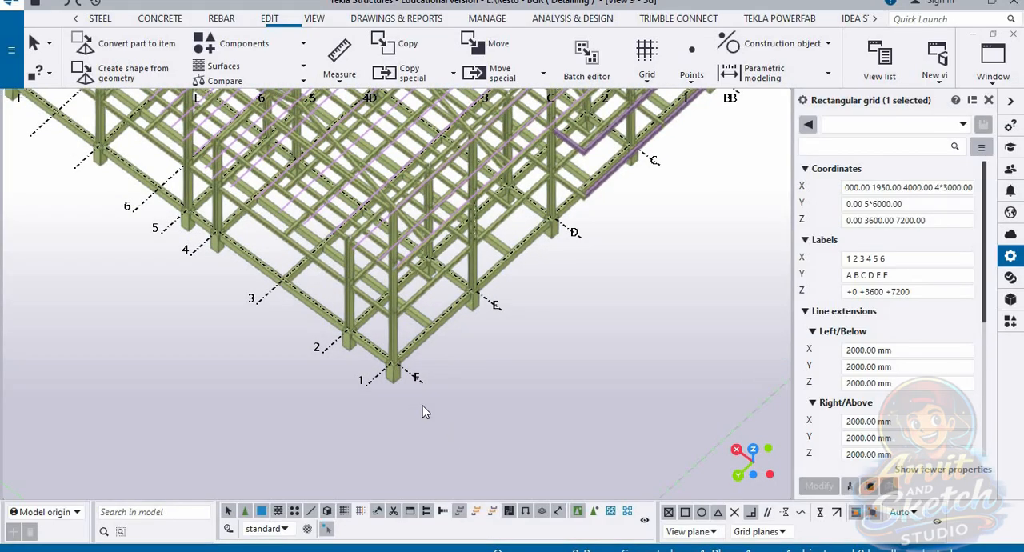
{"action": "scroll", "coordinate": [432, 400], "scroll_direction": "up", "scroll_amount": 2}
{"action": "scroll", "coordinate": [438, 395], "scroll_direction": "up", "scroll_amount": 2}
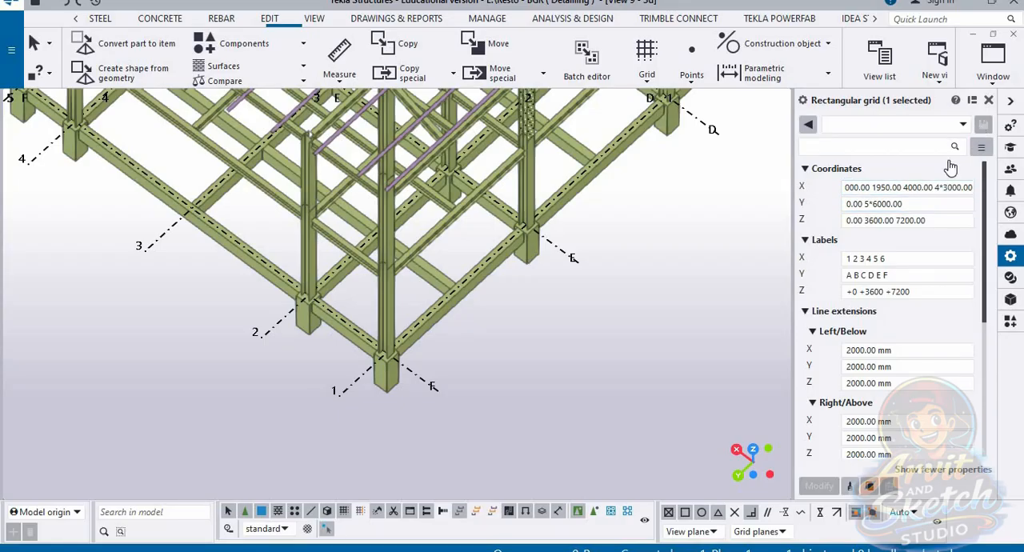
Step: Return to the PLAN +3600 view and review the vertical spacings measured along the left column line
{"action": "left_click", "coordinate": [993, 60]}
{"action": "left_click", "coordinate": [890, 339]}
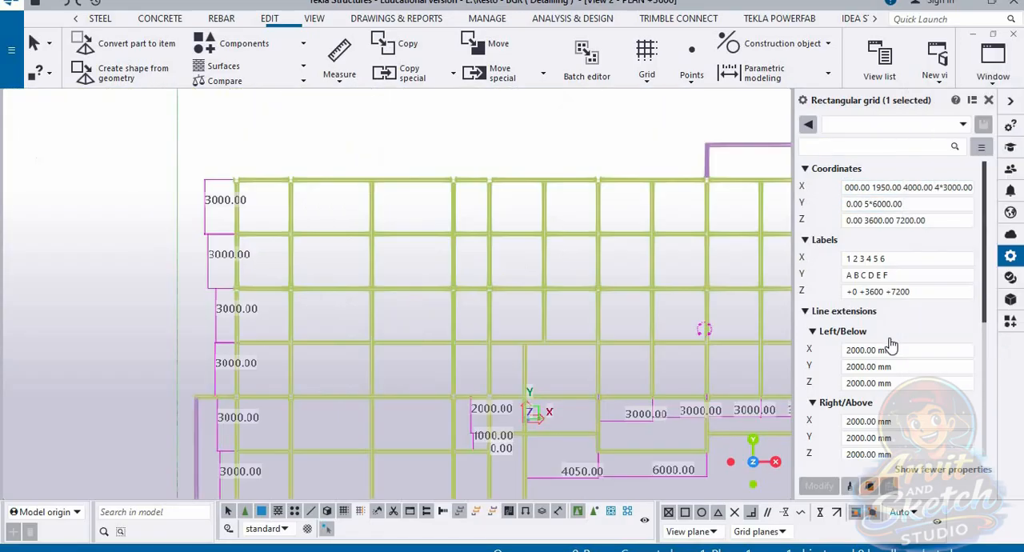
{"action": "scroll", "coordinate": [380, 238], "scroll_direction": "down", "scroll_amount": 2}
{"action": "middle_click_drag", "start_coordinate": [350, 304], "coordinate": [391, 183]}
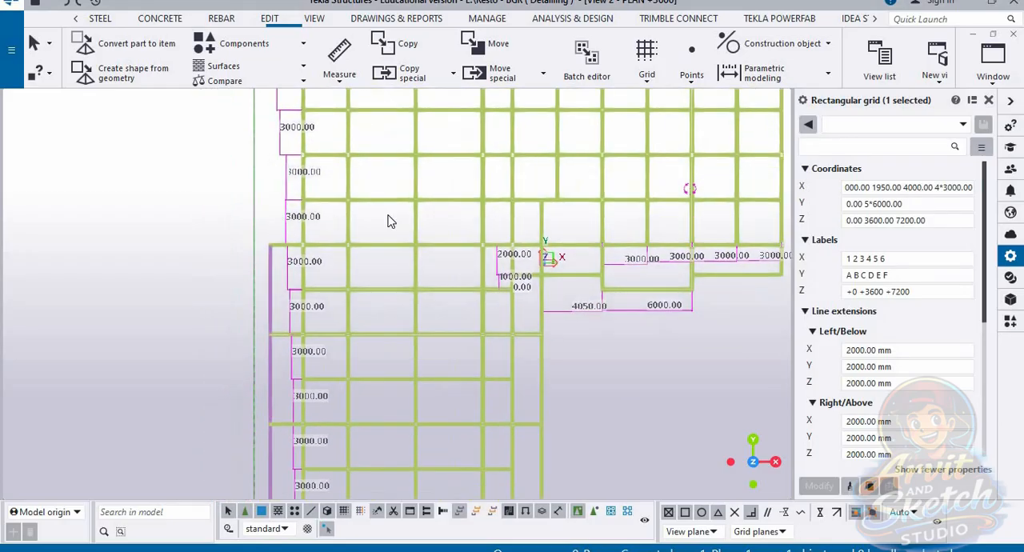
{"action": "scroll", "coordinate": [389, 219], "scroll_direction": "down", "scroll_amount": 3}
{"action": "scroll", "coordinate": [348, 433], "scroll_direction": "up", "scroll_amount": 1}
{"action": "scroll", "coordinate": [370, 409], "scroll_direction": "up", "scroll_amount": 2}
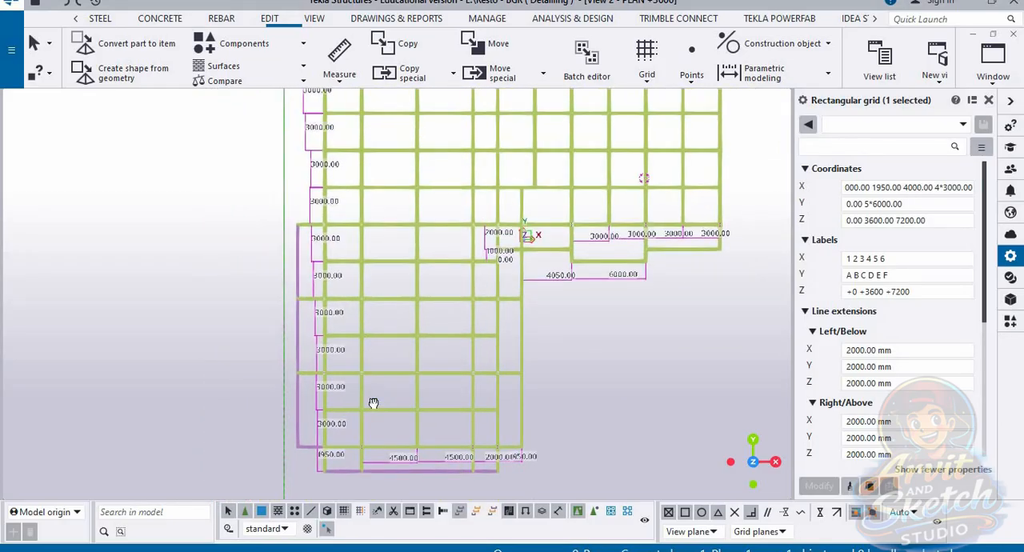
{"action": "scroll", "coordinate": [349, 178], "scroll_direction": "up", "scroll_amount": 1}
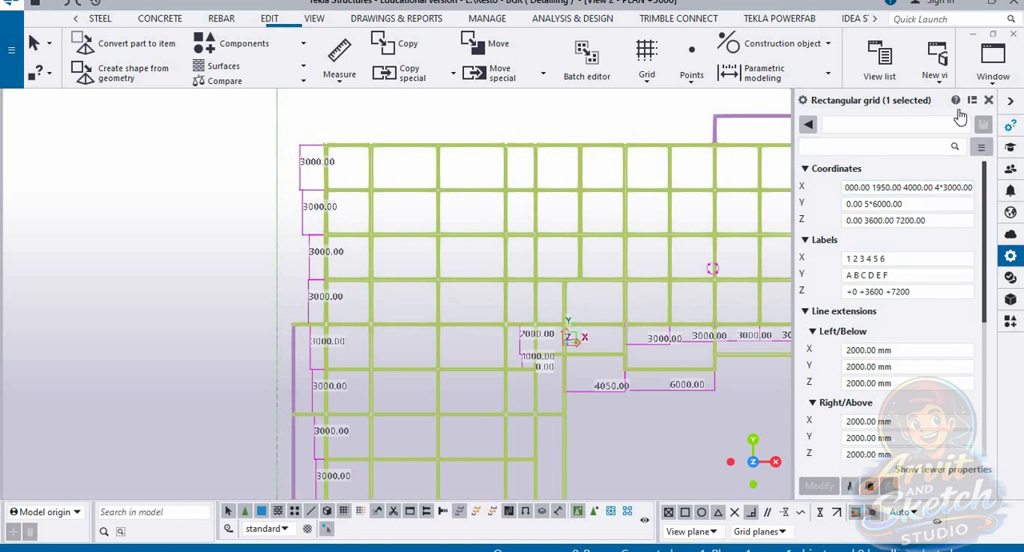
Step: Switch from the PLAN +3600 view back to the 3D view
{"action": "left_click", "coordinate": [995, 72]}
{"action": "left_click", "coordinate": [967, 346]}
{"action": "left_click", "coordinate": [992, 68]}
{"action": "left_click", "coordinate": [943, 186]}
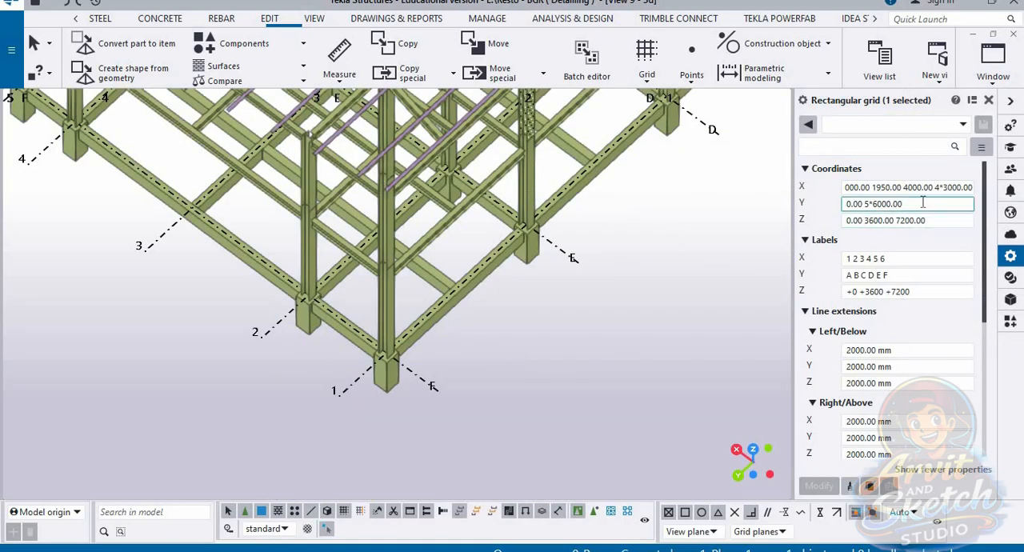
Step: Set the grid's Y coordinates to 0.00 4*3000 and inspect the lettered grid lines against the whole frame
{"action": "key", "text": "BackSpace"}
{"action": "key", "text": "BackSpace"}
{"action": "key", "text": "BackSpace"}
{"action": "key", "text": "BackSpace"}
{"action": "key", "text": "BackSpace"}
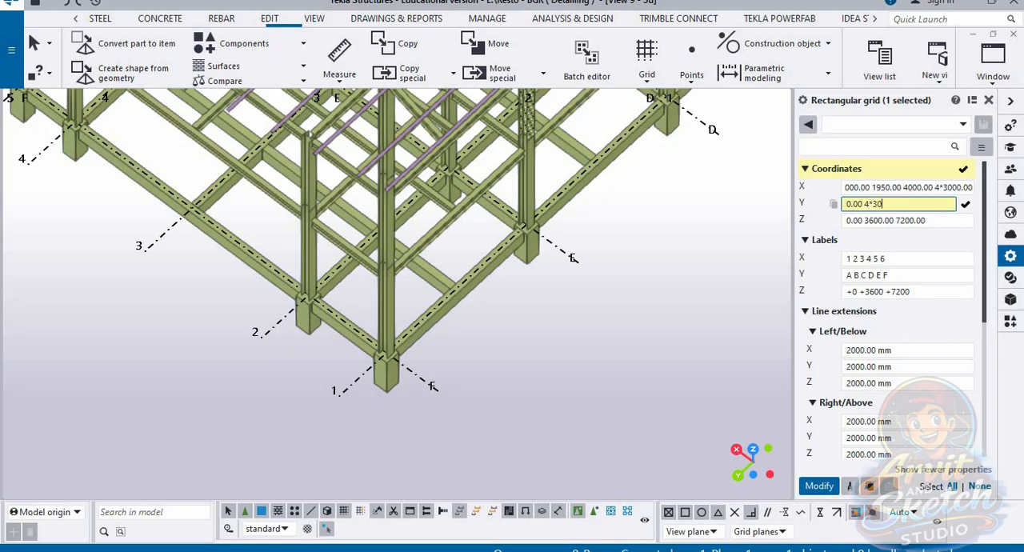
{"action": "key", "text": "Return"}
{"action": "scroll", "coordinate": [489, 357], "scroll_direction": "down", "scroll_amount": 5}
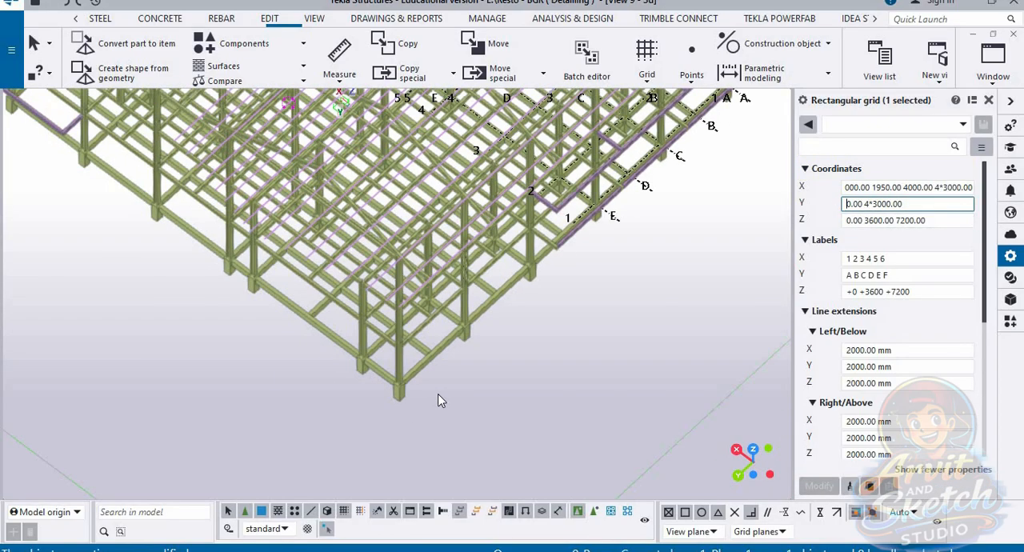
{"action": "scroll", "coordinate": [560, 368], "scroll_direction": "up", "scroll_amount": 3}
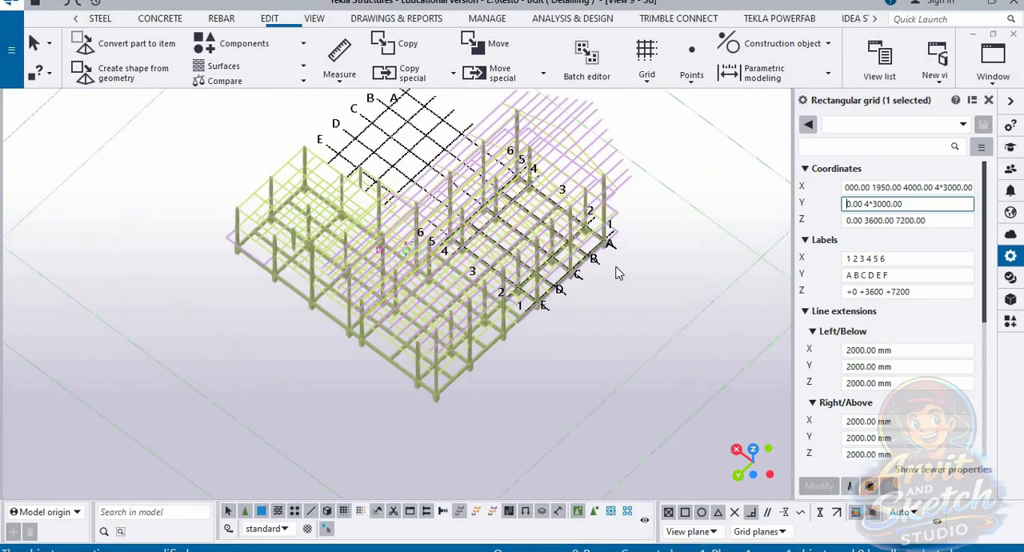
{"action": "scroll", "coordinate": [616, 320], "scroll_direction": "down", "scroll_amount": 3}
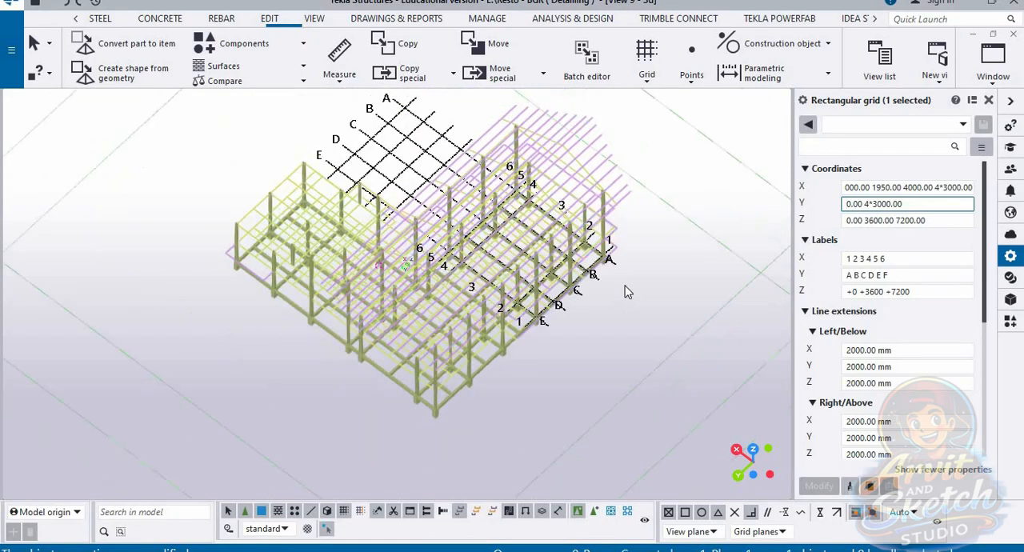
{"action": "scroll", "coordinate": [636, 216], "scroll_direction": "up", "scroll_amount": 2}
Step: Reduce the grid's Y coordinates to the single value 0.00 and inspect the corner at grid A and 1
{"action": "key", "text": "BackSpace"}
{"action": "key", "text": "BackSpace"}
{"action": "key", "text": "BackSpace"}
{"action": "key", "text": "BackSpace"}
{"action": "key", "text": "BackSpace"}
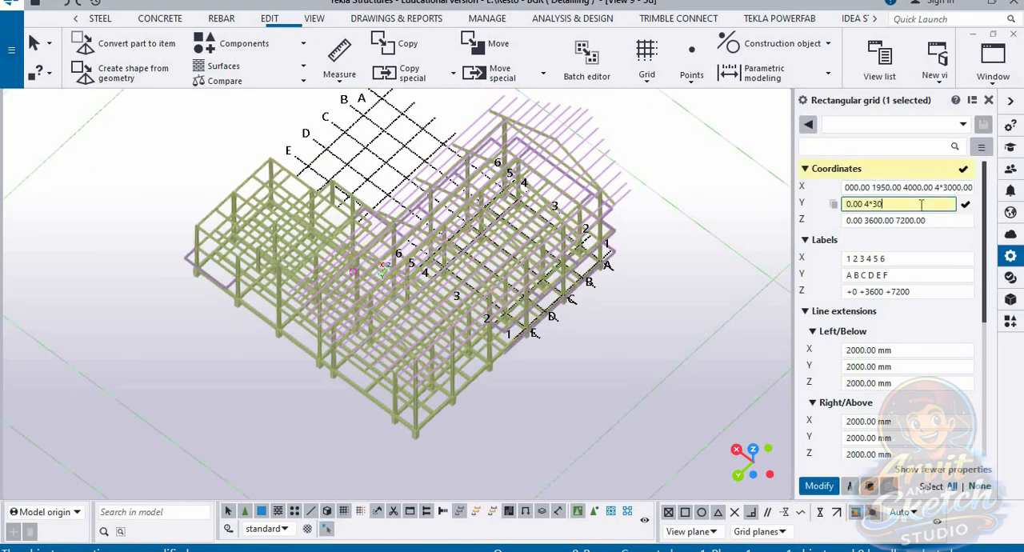
{"action": "key", "text": "Return"}
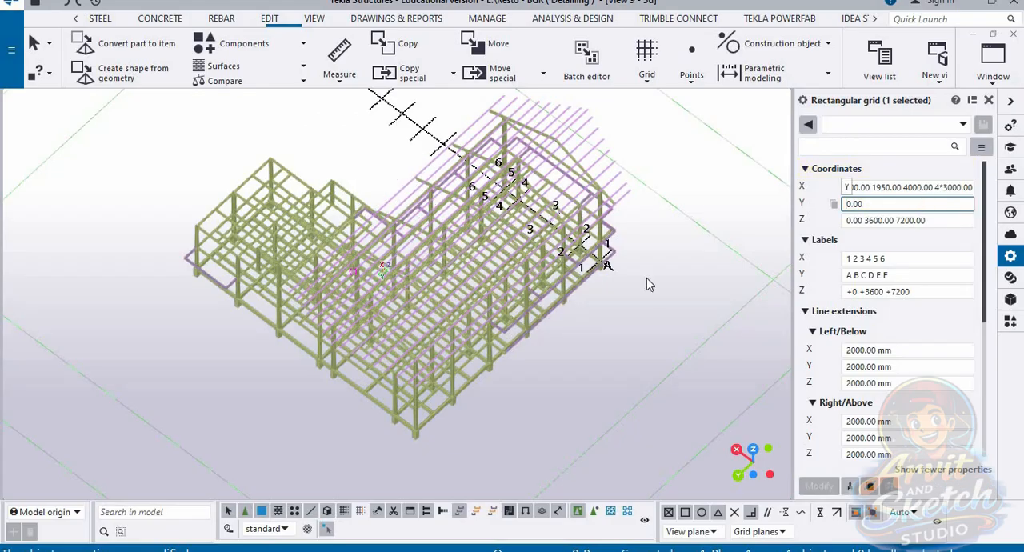
{"action": "middle_click_drag", "start_coordinate": [605, 351], "coordinate": [404, 449], "text": "ctrl"}
{"action": "scroll", "coordinate": [542, 409], "scroll_direction": "up", "scroll_amount": 10}
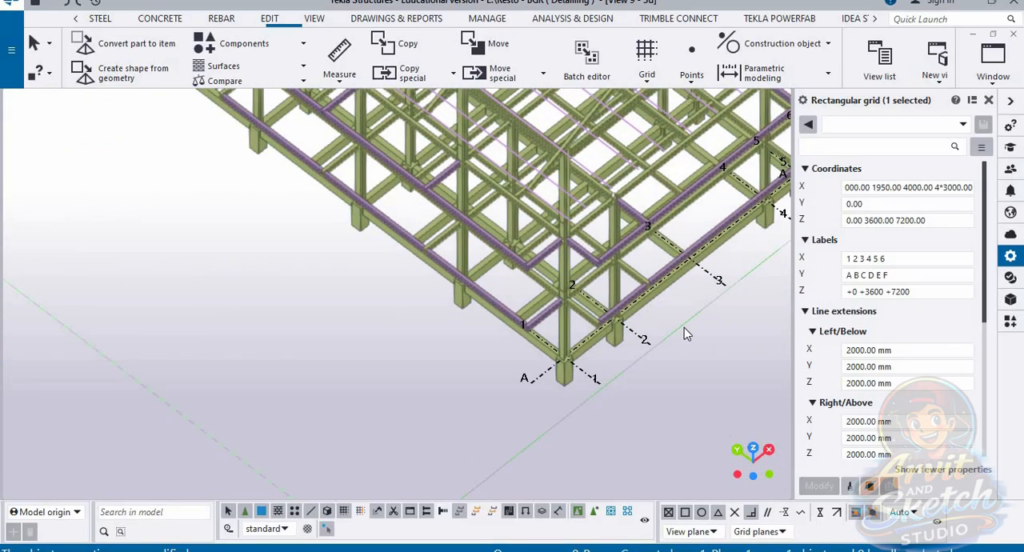
Step: Check the spacing dimensions along the lower edge in the PLAN +3600 view, and return to the 3D view
{"action": "scroll", "coordinate": [675, 343], "scroll_direction": "down", "scroll_amount": 3}
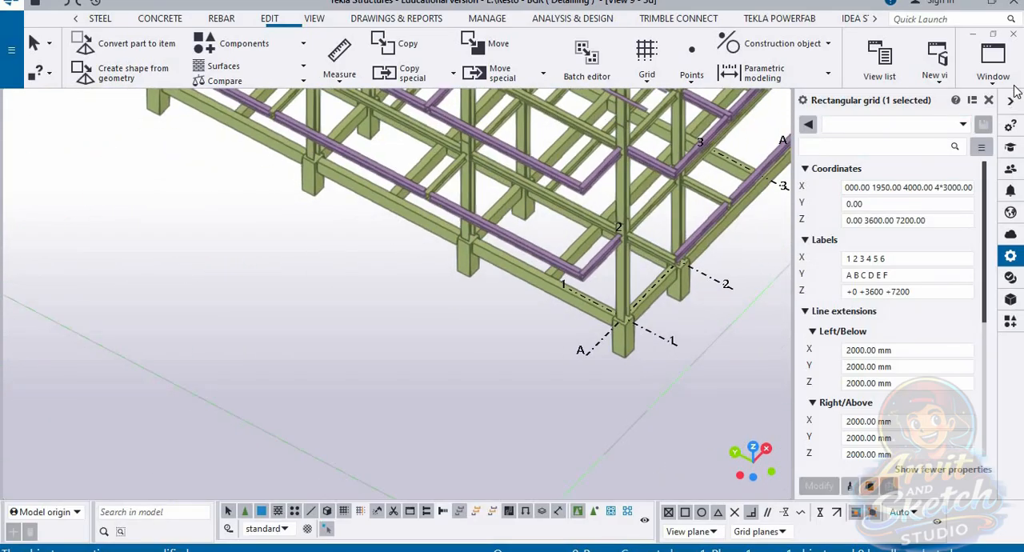
{"action": "left_click", "coordinate": [996, 80]}
{"action": "left_click", "coordinate": [927, 342]}
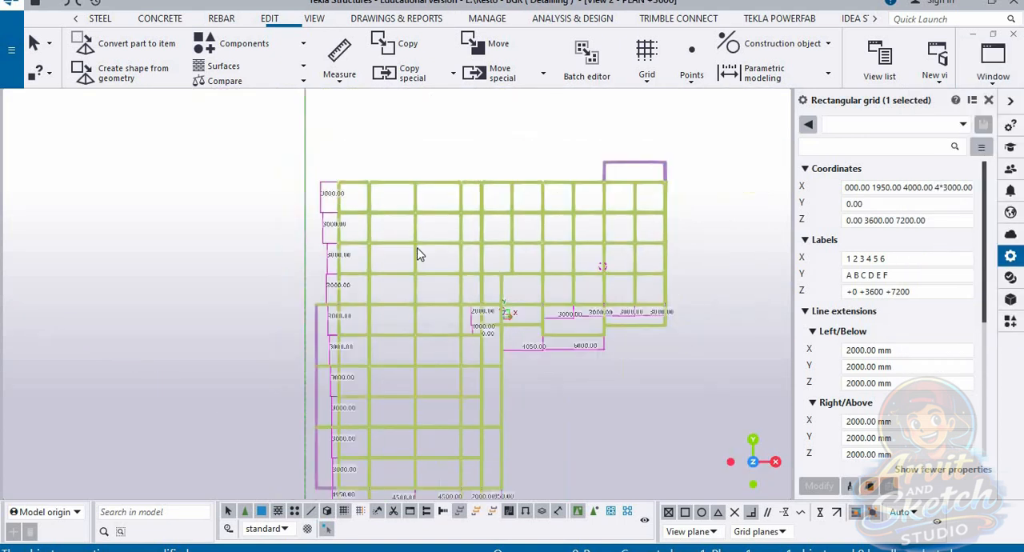
{"action": "scroll", "coordinate": [360, 400], "scroll_direction": "up", "scroll_amount": 5}
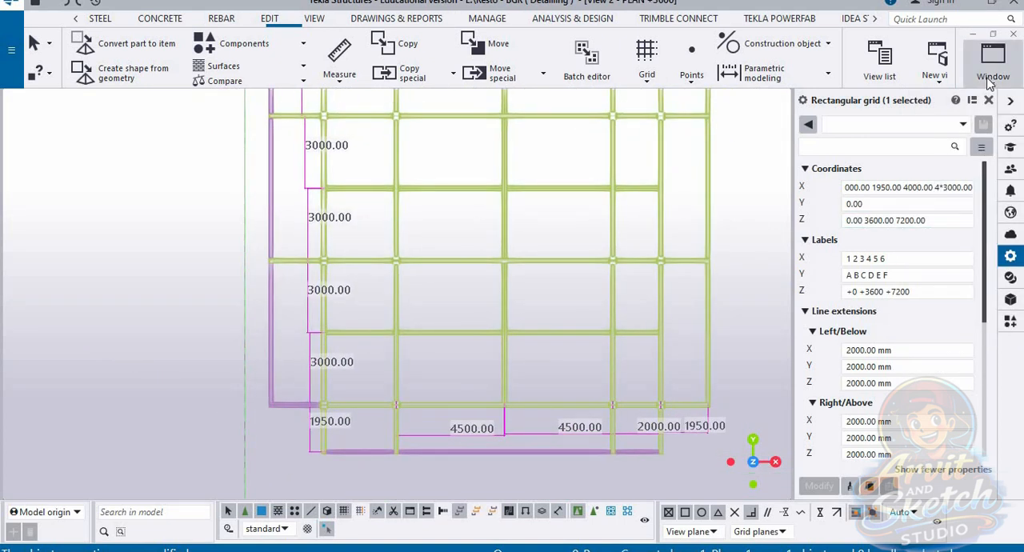
{"action": "left_click", "coordinate": [992, 58]}
{"action": "left_click", "coordinate": [931, 182]}
{"action": "scroll", "coordinate": [478, 396], "scroll_direction": "down", "scroll_amount": 2}
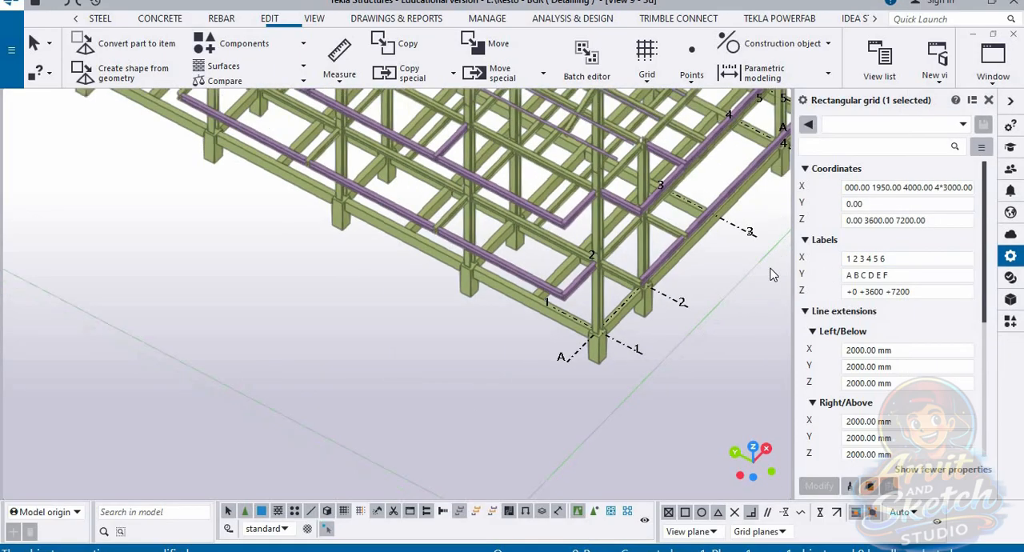
Step: Extend the grid's Y coordinates to 0.00 1950 and inspect line B against the frame corner
{"action": "scroll", "coordinate": [772, 270], "scroll_direction": "up", "scroll_amount": 1}
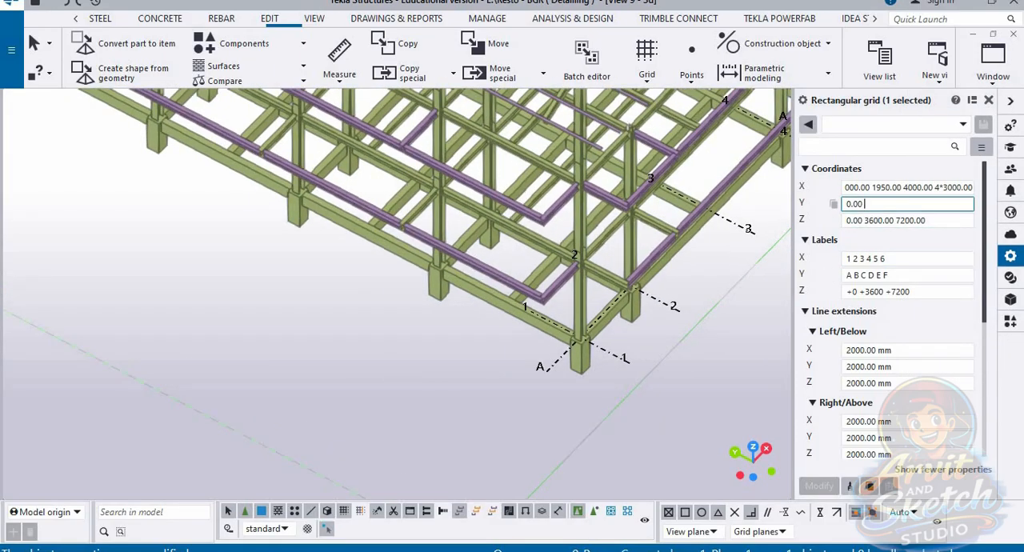
{"action": "type", "text": "1950"}
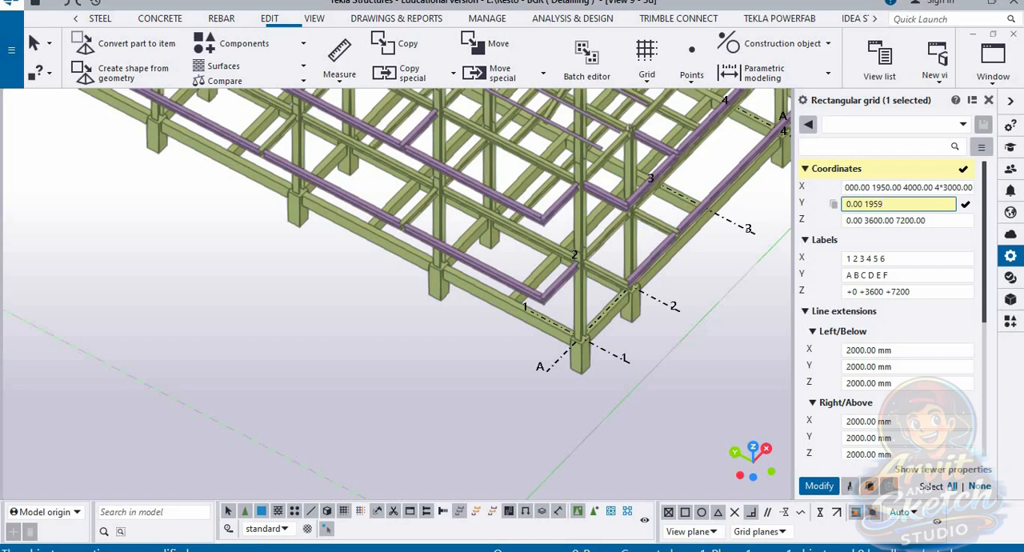
{"action": "key", "text": "Return"}
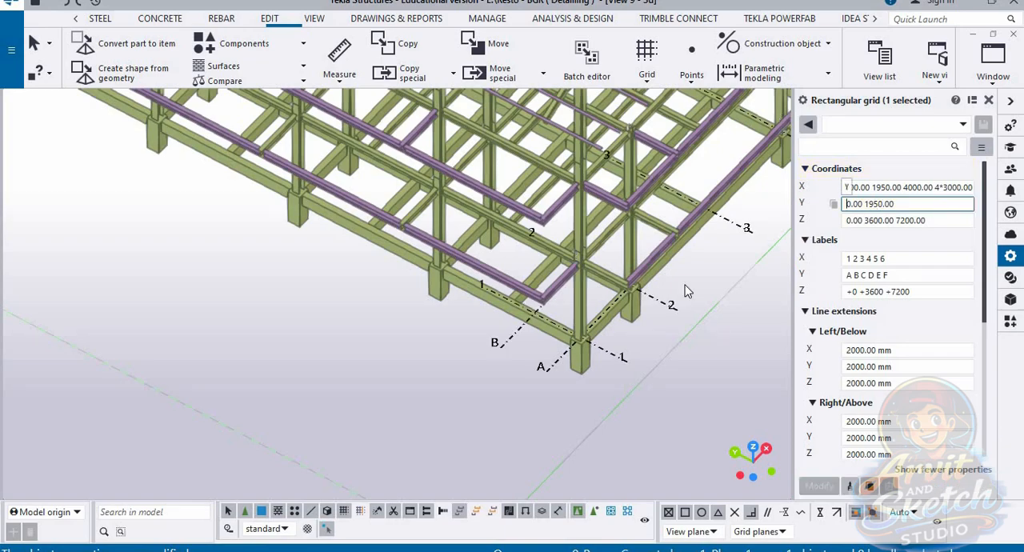
{"action": "middle_click_drag", "start_coordinate": [665, 310], "coordinate": [596, 397], "text": "ctrl"}
{"action": "scroll", "coordinate": [483, 467], "scroll_direction": "up", "scroll_amount": 3}
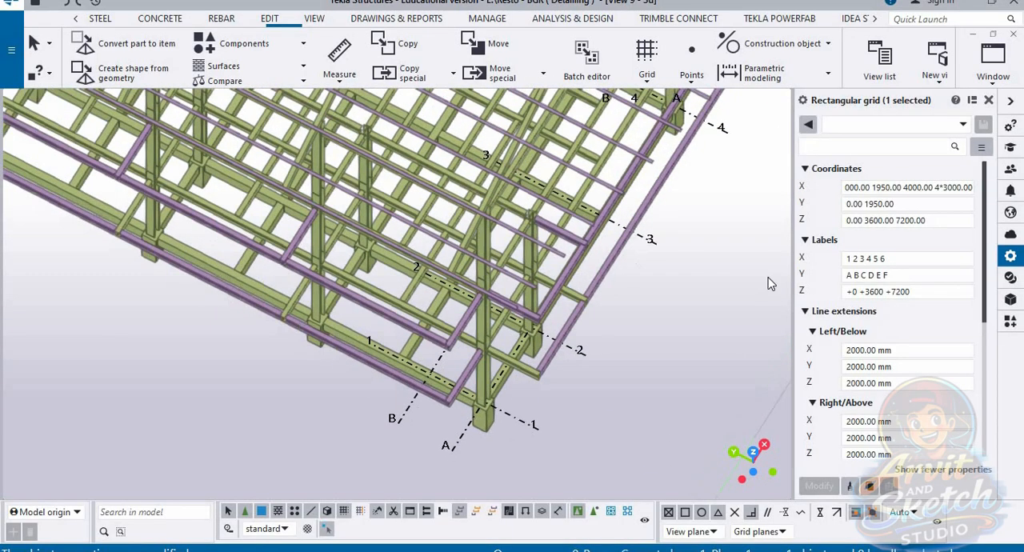
Step: Review the repeated vertical bay spacings along the left column line in PLAN +3600, and reopen the 3D view
{"action": "left_click", "coordinate": [992, 76]}
{"action": "left_click", "coordinate": [940, 332]}
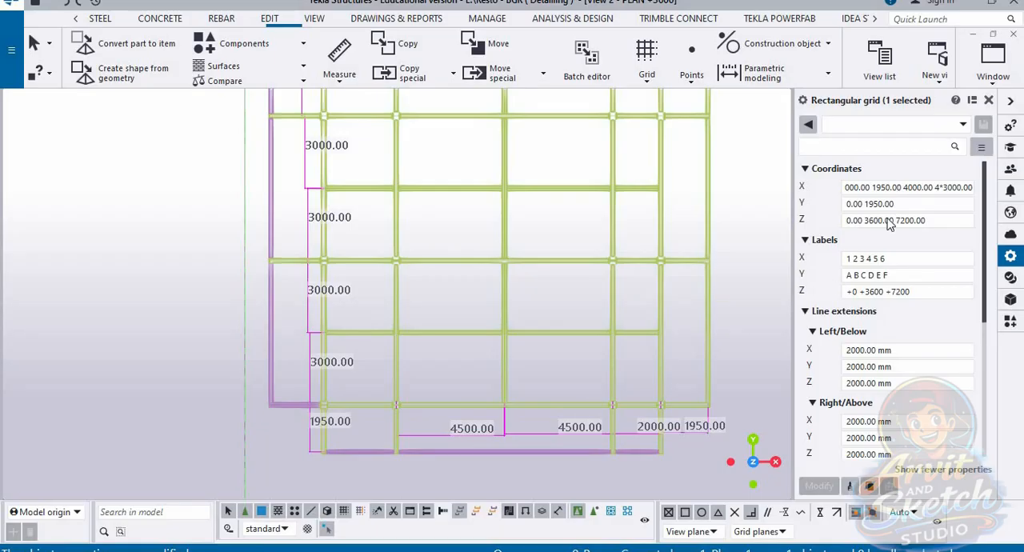
{"action": "scroll", "coordinate": [409, 353], "scroll_direction": "down", "scroll_amount": 2}
{"action": "middle_click_drag", "start_coordinate": [377, 346], "coordinate": [413, 419]}
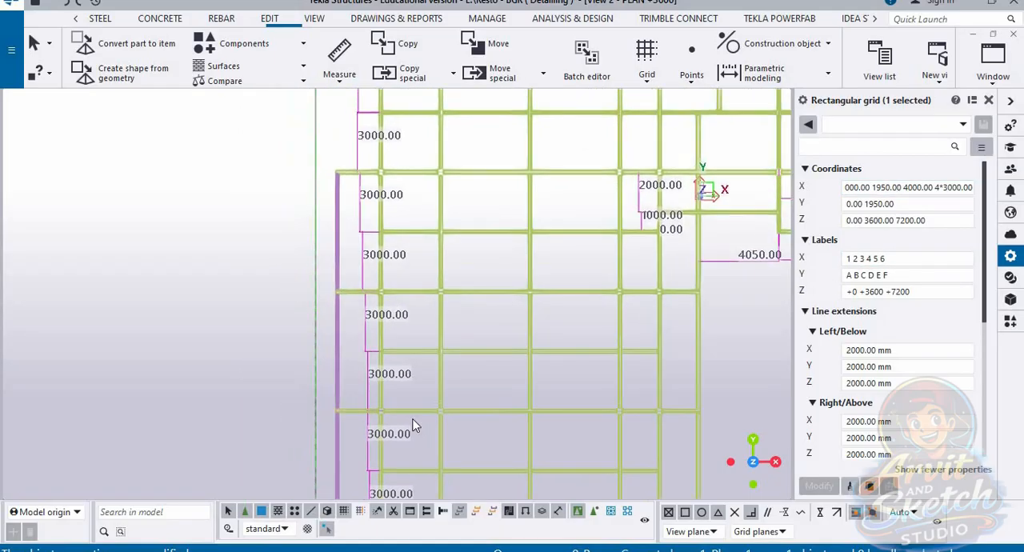
{"action": "middle_click_drag", "start_coordinate": [407, 318], "coordinate": [413, 403]}
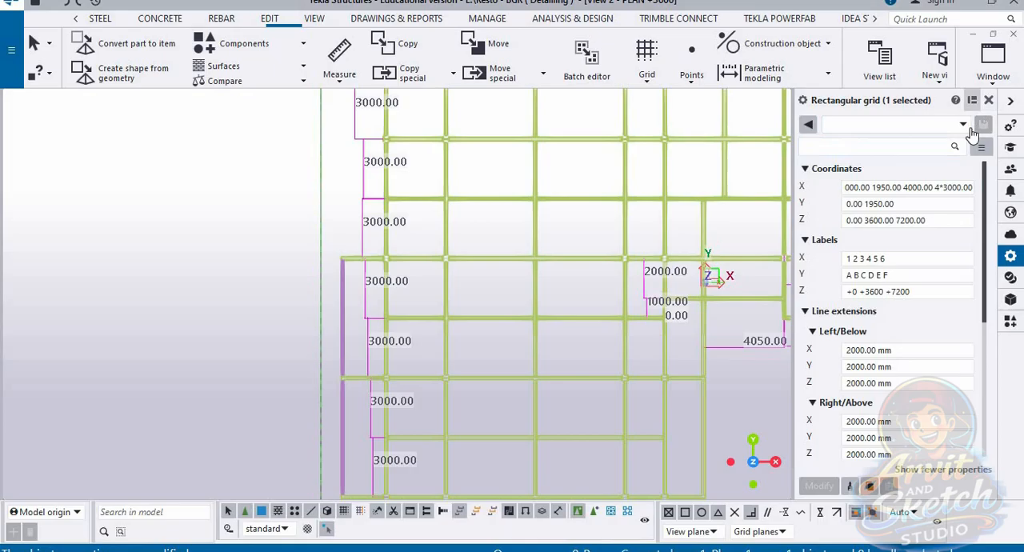
{"action": "left_click", "coordinate": [992, 62]}
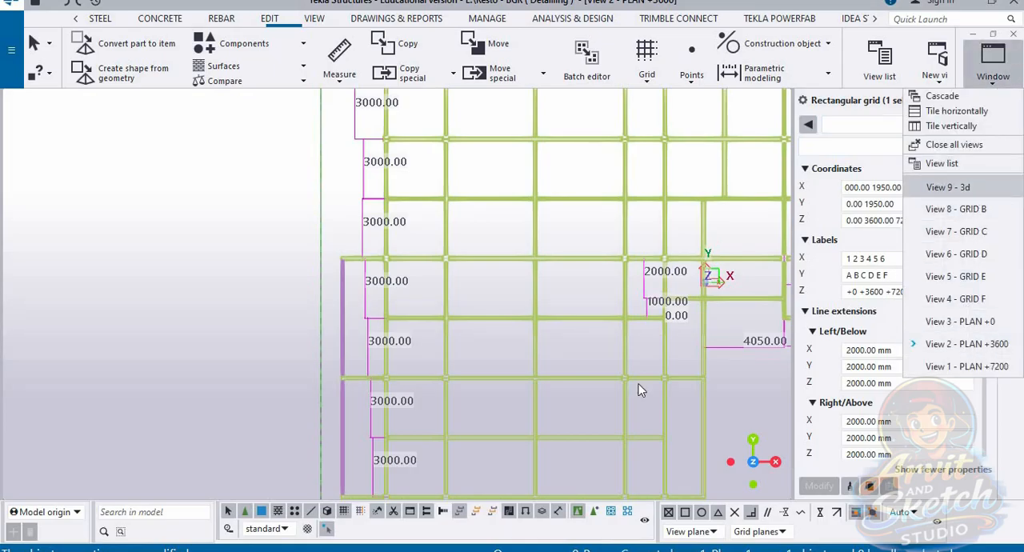
{"action": "left_click", "coordinate": [946, 186]}
Step: Add five 3000 spacings to the grid's Y coordinates after 1950.00, and compare the new lines with the columns
{"action": "left_click", "coordinate": [918, 203]}
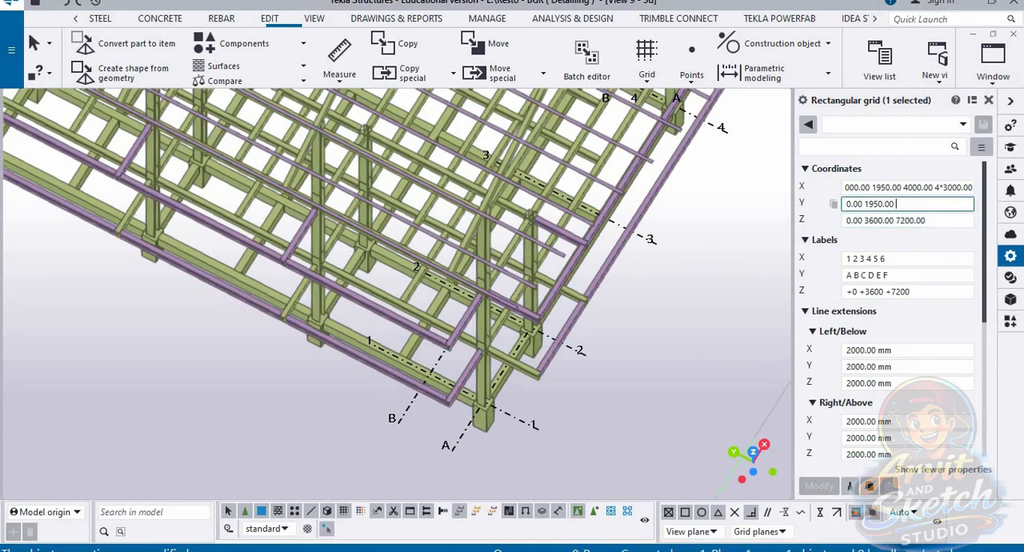
{"action": "type", "text": "5"}
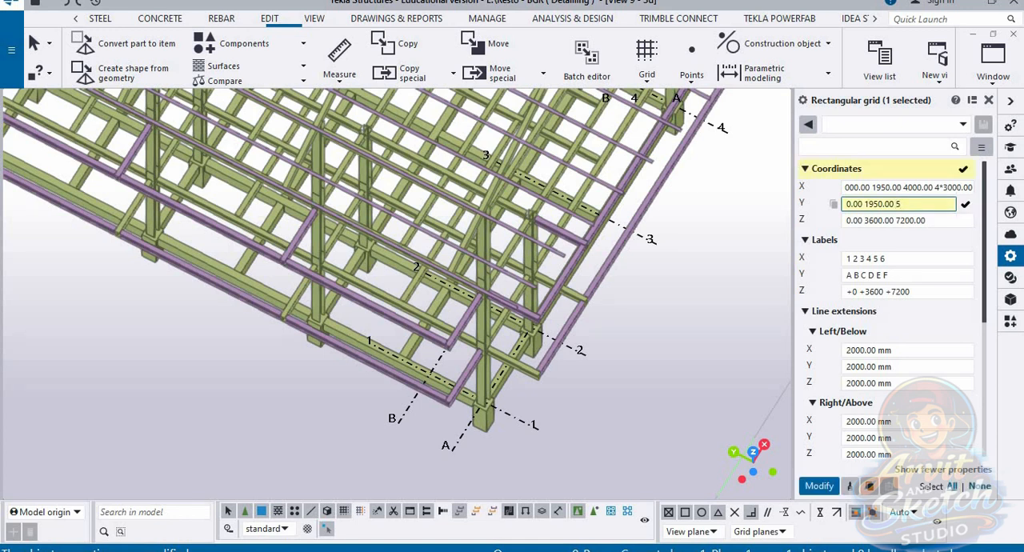
{"action": "type", "text": "*3000"}
{"action": "key", "text": "Return"}
{"action": "scroll", "coordinate": [919, 218], "scroll_direction": "down", "scroll_amount": 2}
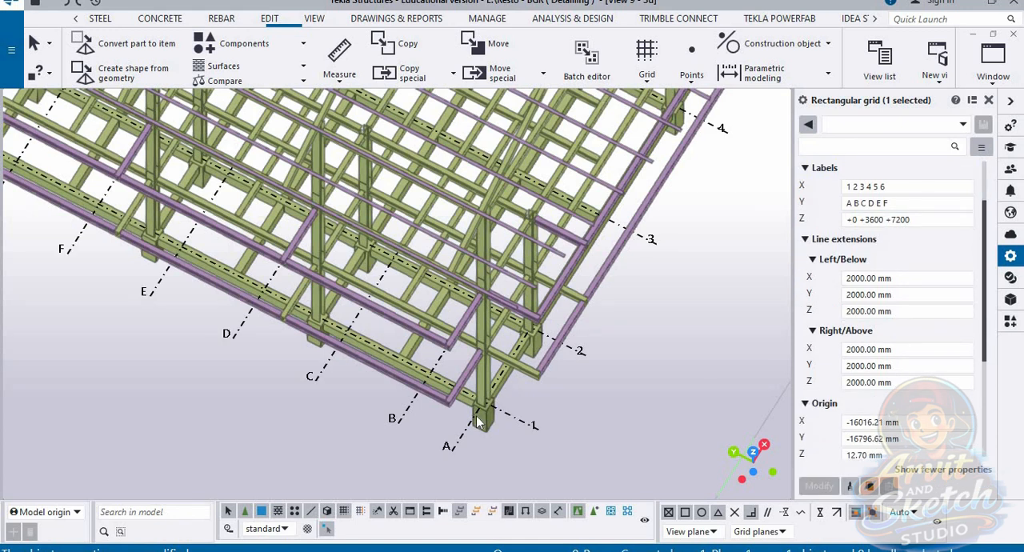
{"action": "scroll", "coordinate": [519, 428], "scroll_direction": "down", "scroll_amount": 2}
{"action": "middle_click_drag", "start_coordinate": [468, 426], "coordinate": [526, 395], "text": "ctrl"}
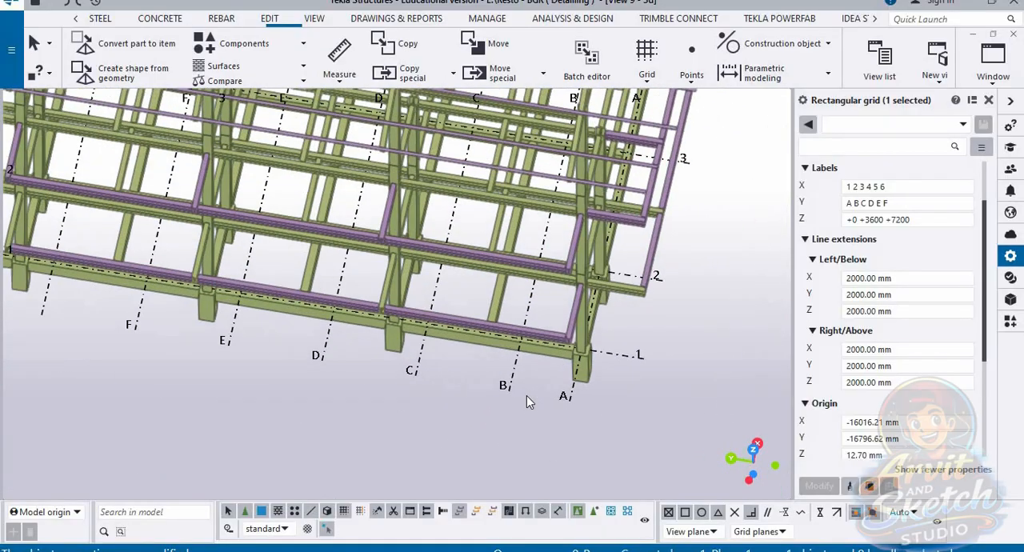
Step: Reselect the rectangular grid in the 3D view and replace its Y coordinates with 0.00 -1950
{"action": "left_click", "coordinate": [992, 63]}
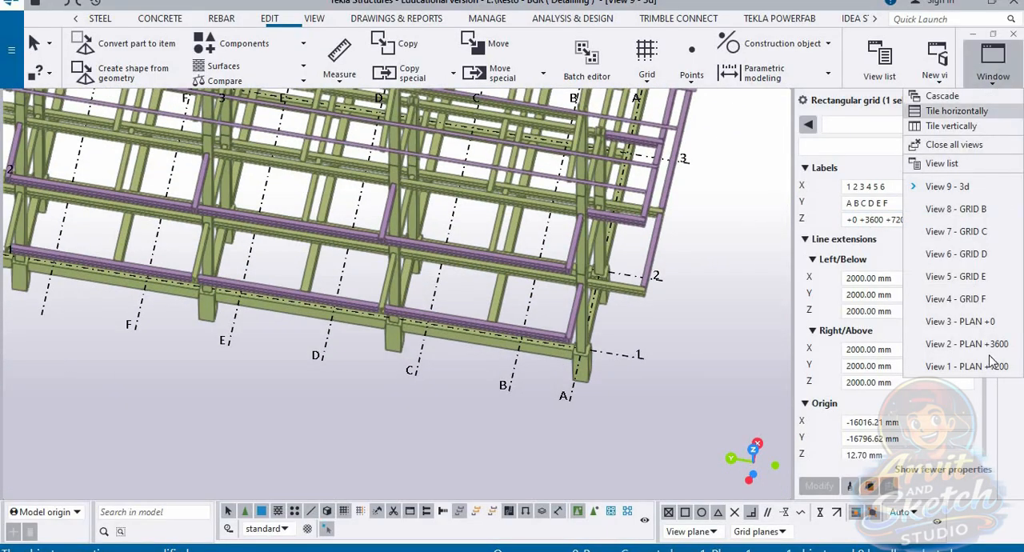
{"action": "left_click", "coordinate": [959, 186]}
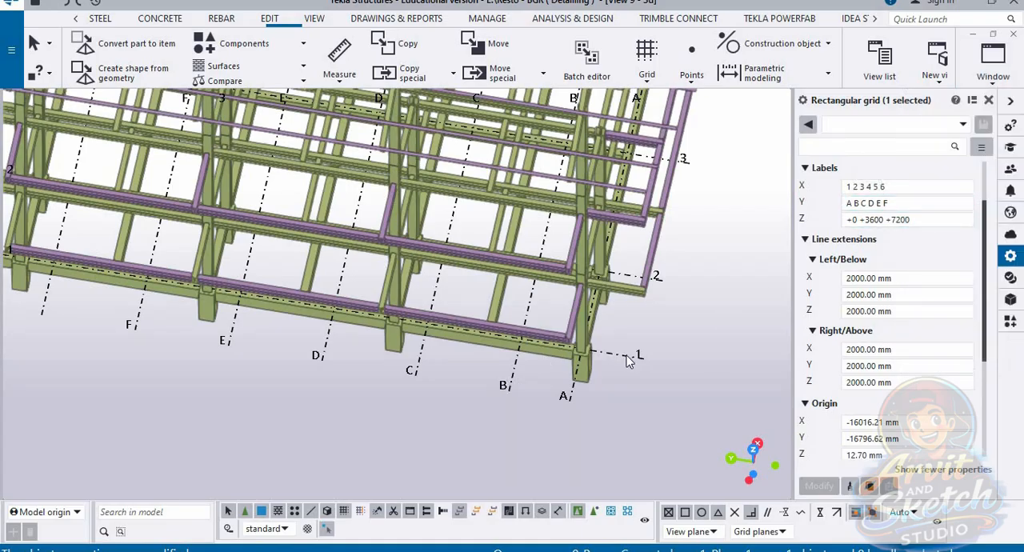
{"action": "scroll", "coordinate": [566, 401], "scroll_direction": "up", "scroll_amount": 1}
{"action": "left_click", "coordinate": [572, 390]}
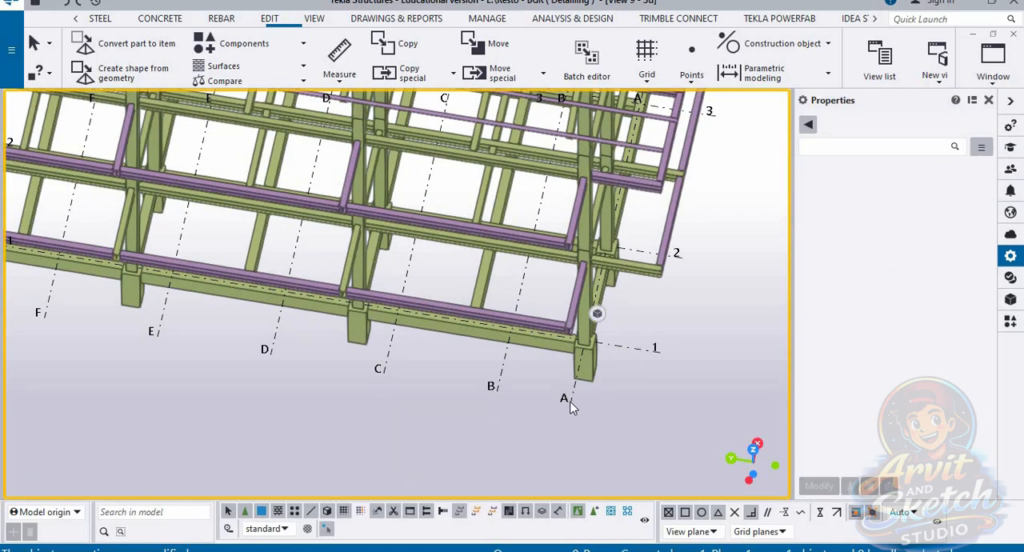
{"action": "left_click", "coordinate": [569, 400]}
{"action": "scroll", "coordinate": [881, 293], "scroll_direction": "up", "scroll_amount": 2}
{"action": "left_click", "coordinate": [951, 204]}
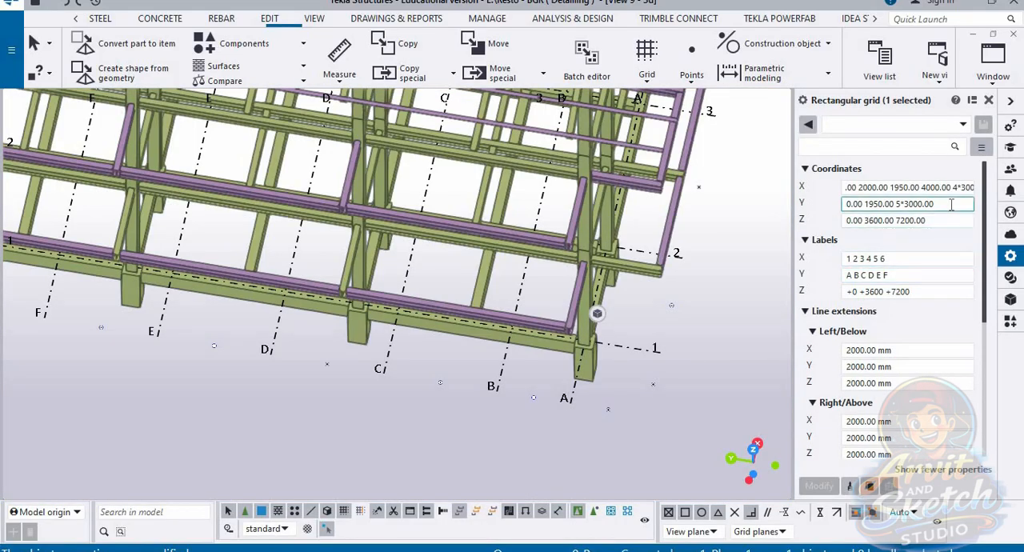
{"action": "key", "text": "BackSpace"}
{"action": "key", "text": "BackSpace"}
{"action": "key", "text": "BackSpace"}
{"action": "key", "text": "BackSpace"}
{"action": "key", "text": "BackSpace"}
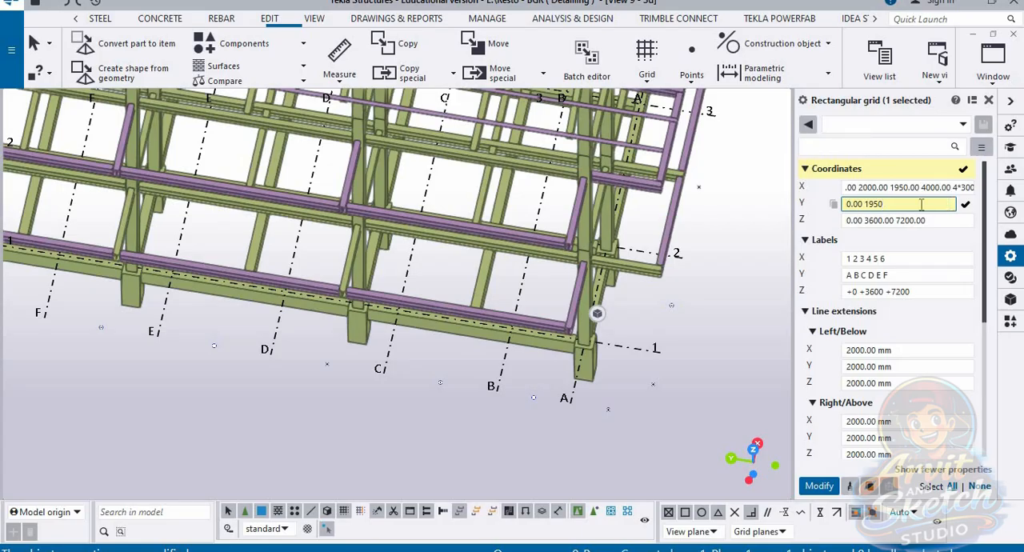
{"action": "type", "text": "-"}
{"action": "key", "text": "Return"}
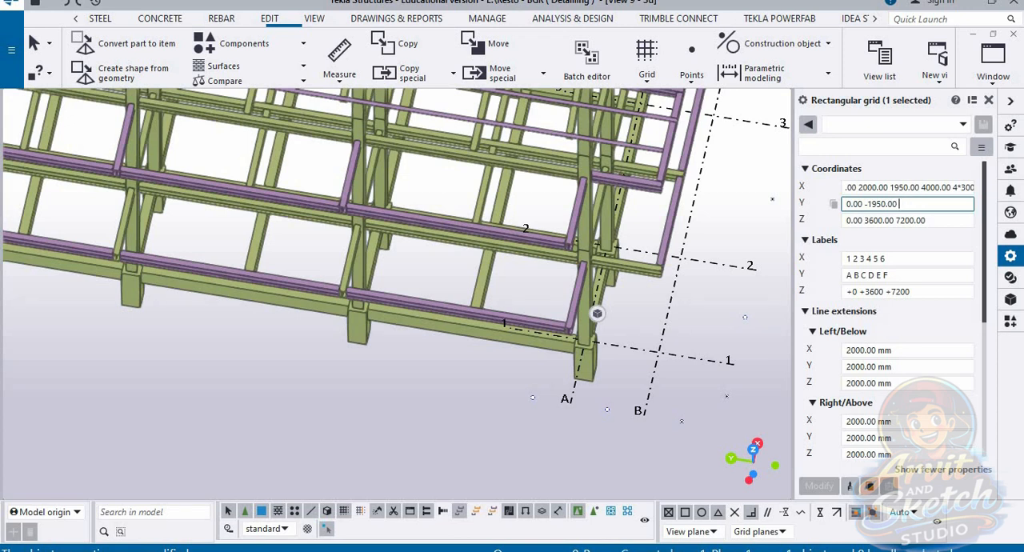
Step: Add a 3000 spacing after -1950.00 in the grid's Y coordinates and check line C against the columns from the side
{"action": "type", "text": "3000"}
{"action": "key", "text": "Return"}
{"action": "scroll", "coordinate": [604, 400], "scroll_direction": "down", "scroll_amount": 2}
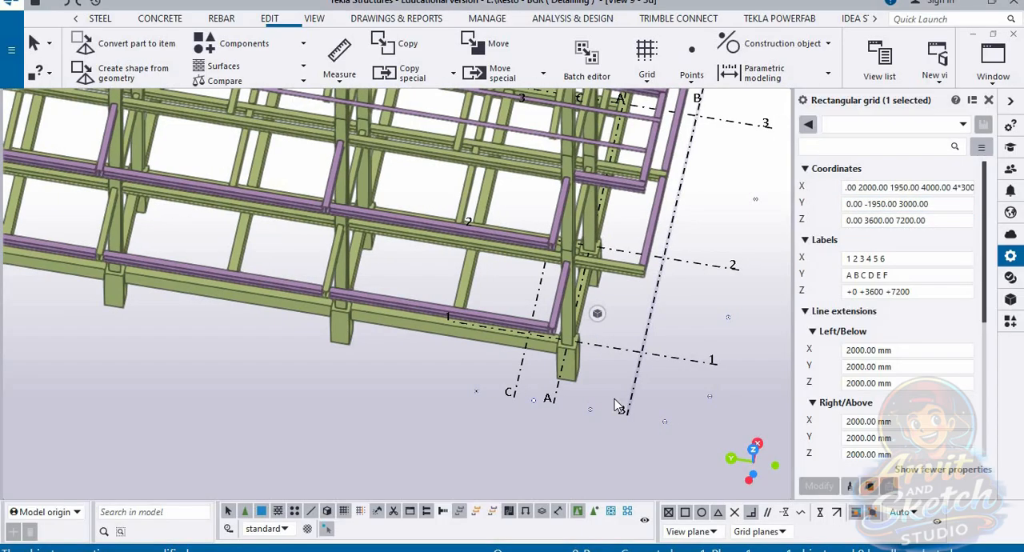
{"action": "middle_click_drag", "start_coordinate": [600, 396], "coordinate": [565, 411], "text": "ctrl"}
{"action": "scroll", "coordinate": [641, 318], "scroll_direction": "up", "scroll_amount": 1}
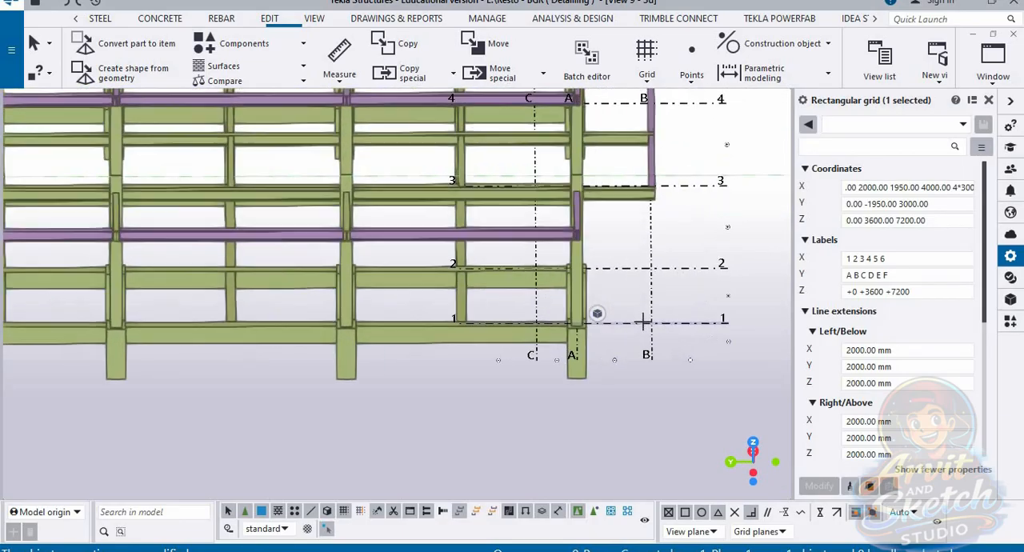
Step: Remove the 3000 spacing from the grid's Y coordinates, keeping 0.00 -1950.00
{"action": "left_click", "coordinate": [940, 204]}
{"action": "key", "text": "BackSpace"}
{"action": "key", "text": "BackSpace"}
{"action": "key", "text": "BackSpace"}
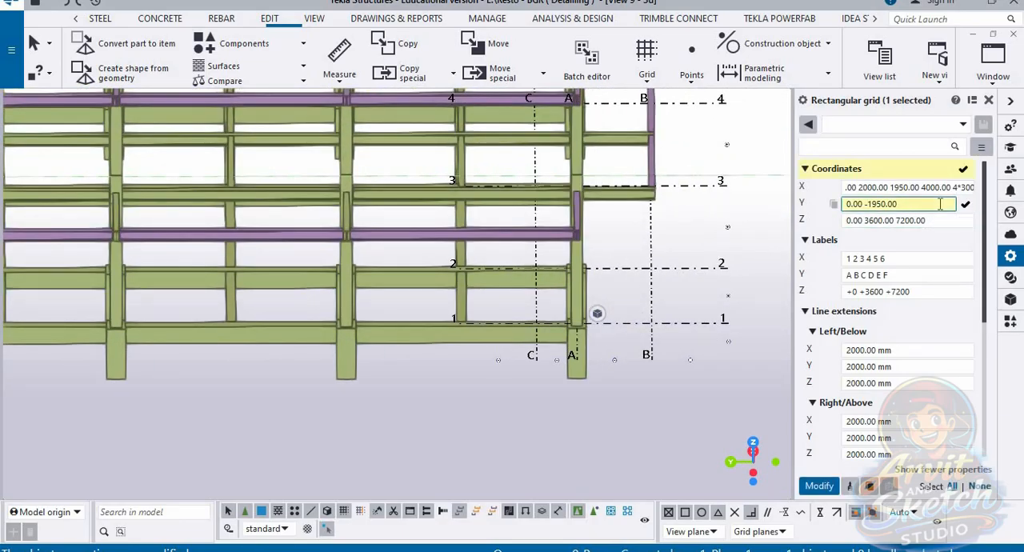
{"action": "key", "text": "Return"}
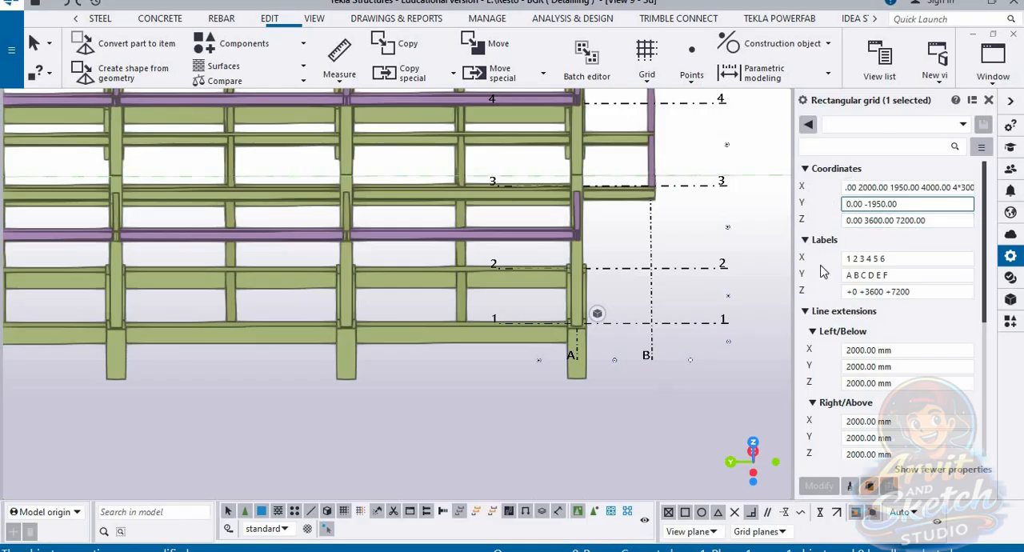
Step: Append spacings of 4950 and 3000 after -1950.00 in the grid's Y coordinates and check the new lines against the columns
{"action": "scroll", "coordinate": [670, 368], "scroll_direction": "down", "scroll_amount": 1}
{"action": "mouse_move", "coordinate": [606, 389]}
{"action": "middle_mouse_down", "text": "ctrl"}
{"action": "mouse_move", "coordinate": [627, 395]}
{"action": "mouse_move", "coordinate": [590, 386]}
{"action": "mouse_move", "coordinate": [593, 403]}
{"action": "middle_mouse_up", "text": "ctrl"}
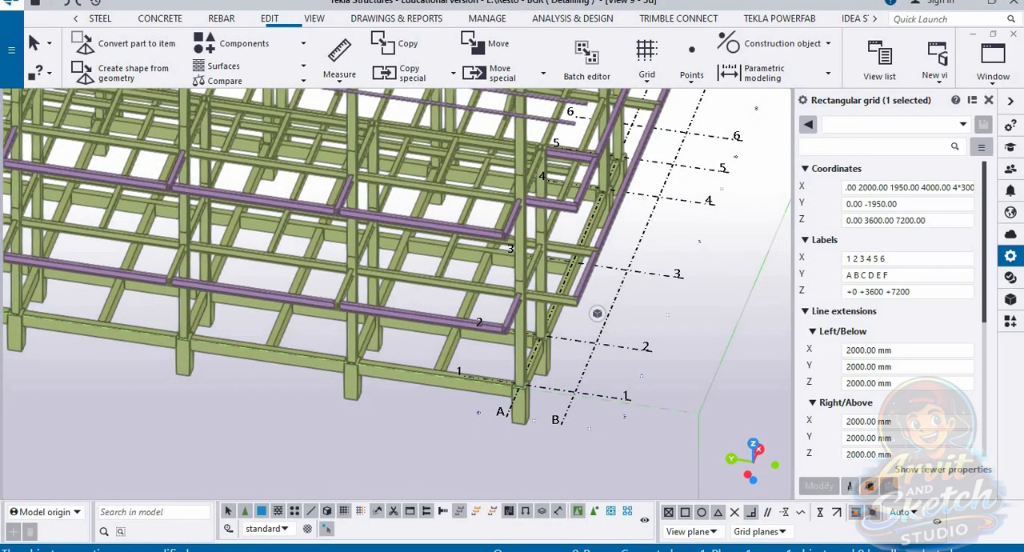
{"action": "left_click", "coordinate": [908, 203]}
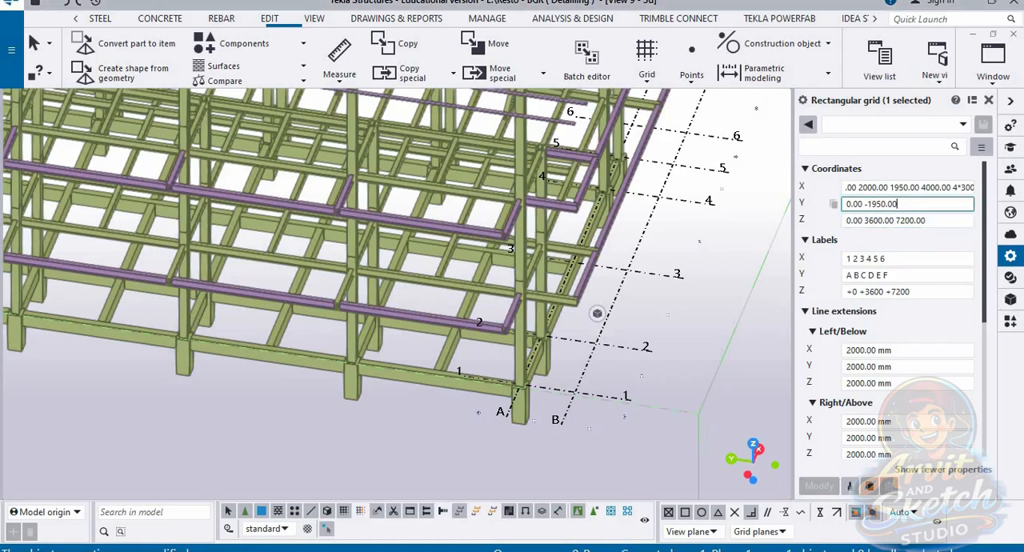
{"action": "type", "text": "4950 3000"}
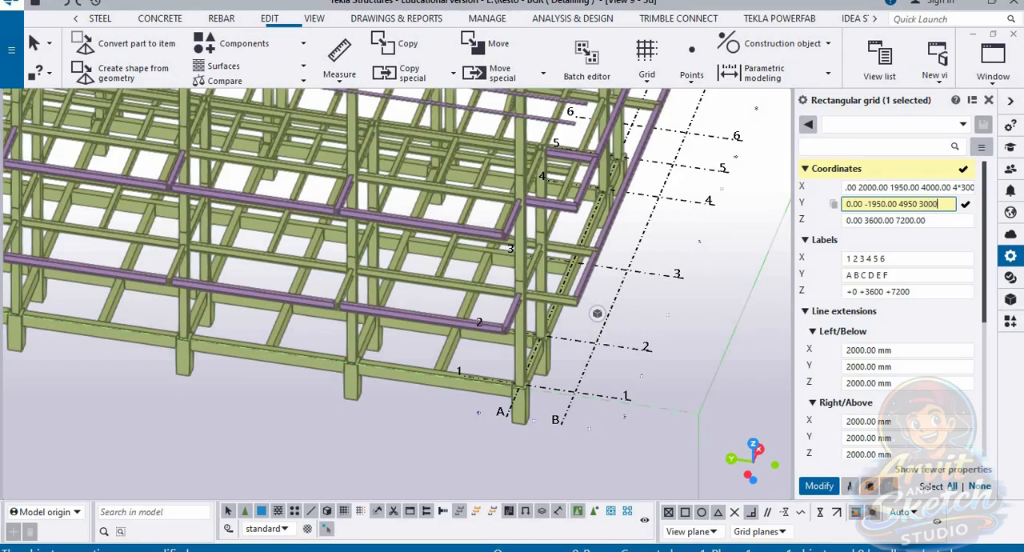
{"action": "key", "text": "Return"}
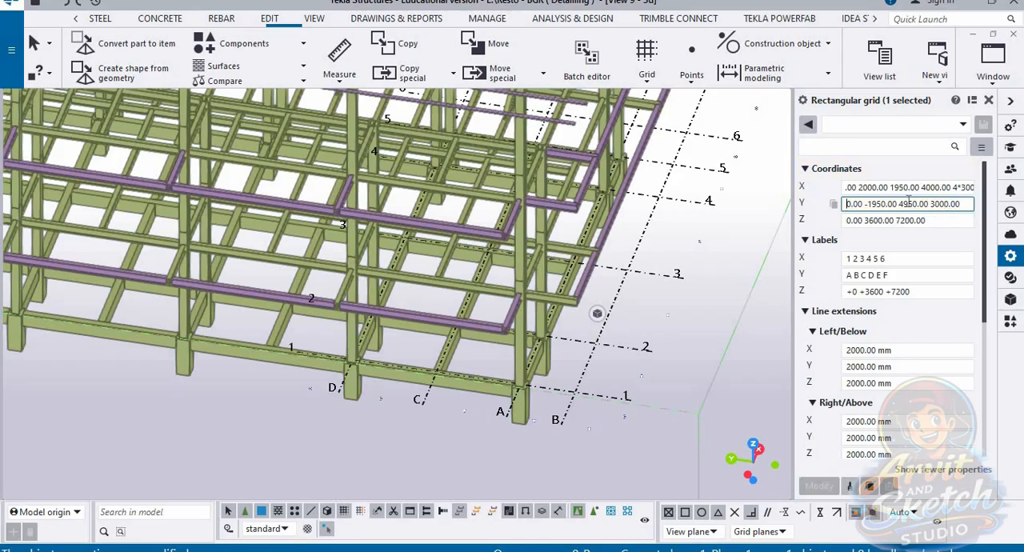
{"action": "scroll", "coordinate": [612, 391], "scroll_direction": "down", "scroll_amount": 7}
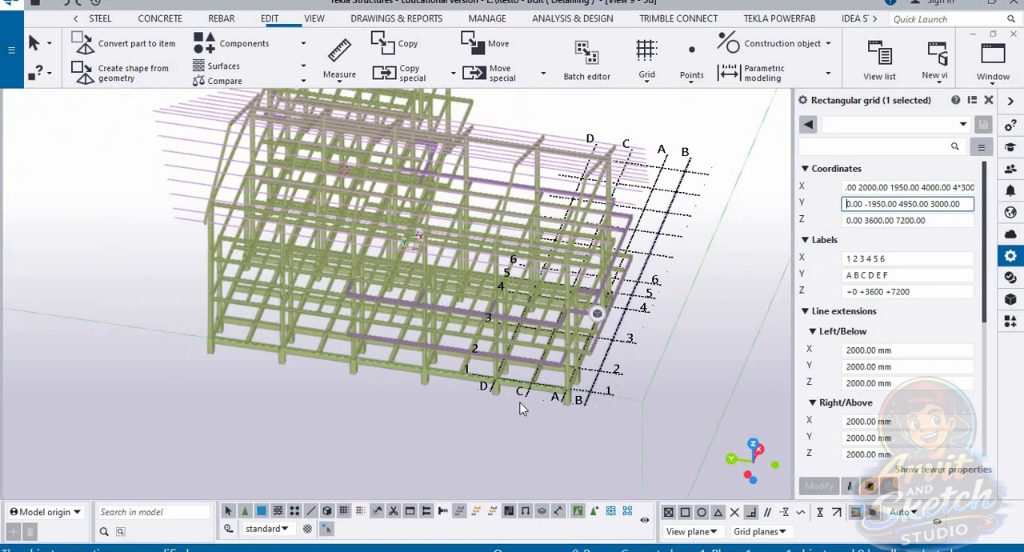
{"action": "scroll", "coordinate": [481, 400], "scroll_direction": "up", "scroll_amount": 3}
{"action": "scroll", "coordinate": [454, 398], "scroll_direction": "up", "scroll_amount": 2}
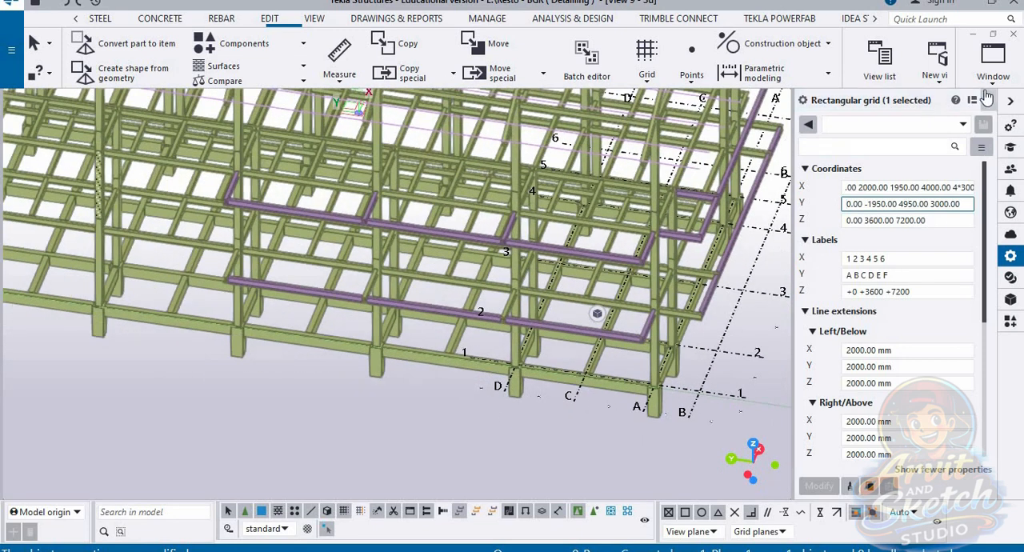
Step: Check the dimensioned Y bay spacings in the plan view and return to the 3D view
{"action": "left_click", "coordinate": [992, 60]}
{"action": "left_click", "coordinate": [959, 343]}
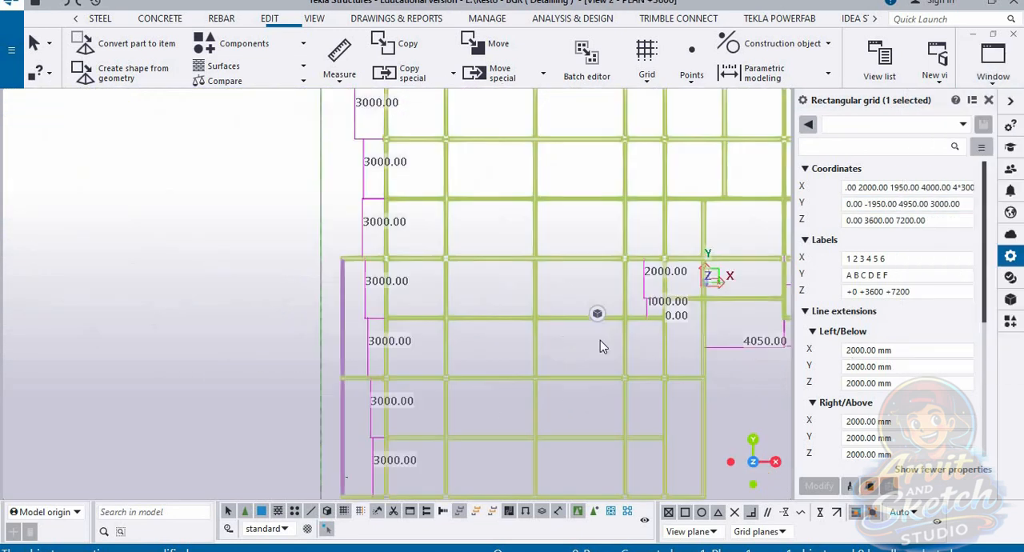
{"action": "scroll", "coordinate": [516, 264], "scroll_direction": "down", "scroll_amount": 3}
{"action": "scroll", "coordinate": [455, 437], "scroll_direction": "up", "scroll_amount": 2}
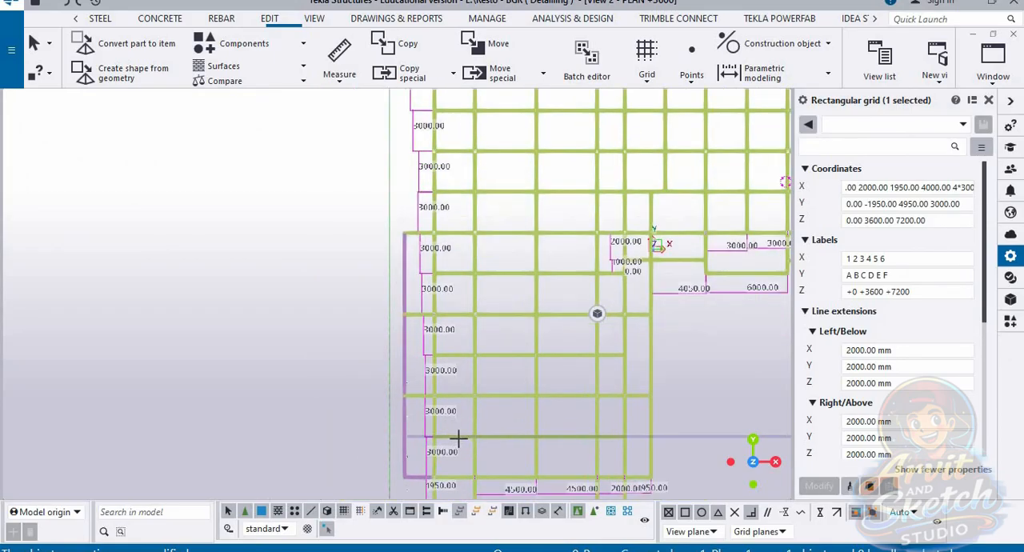
{"action": "scroll", "coordinate": [446, 342], "scroll_direction": "up", "scroll_amount": 1}
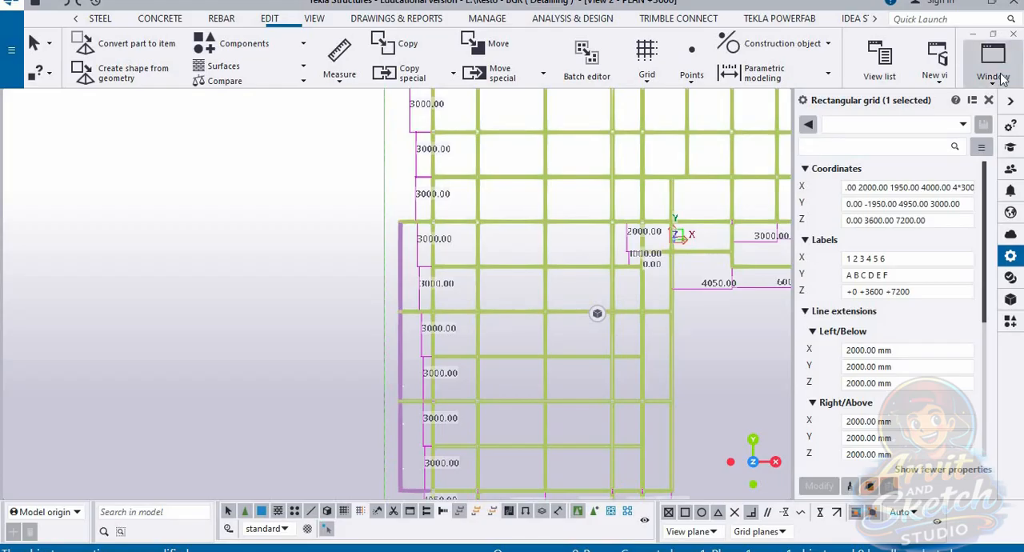
{"action": "left_click", "coordinate": [992, 64]}
{"action": "left_click", "coordinate": [966, 192]}
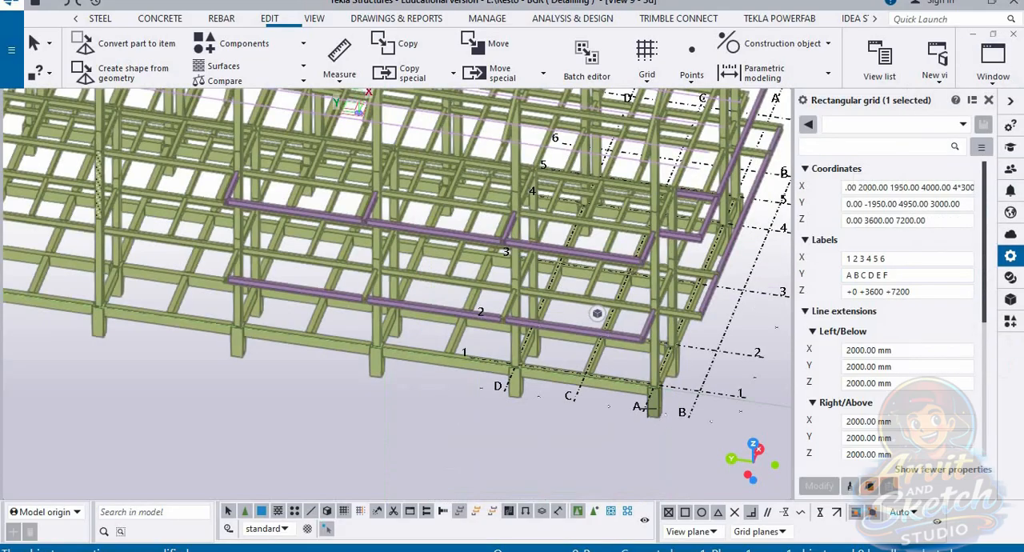
Step: Append three more 3000 spacings to the grid's Y coordinates and compare the new lines with the frame
{"action": "left_click", "coordinate": [964, 205]}
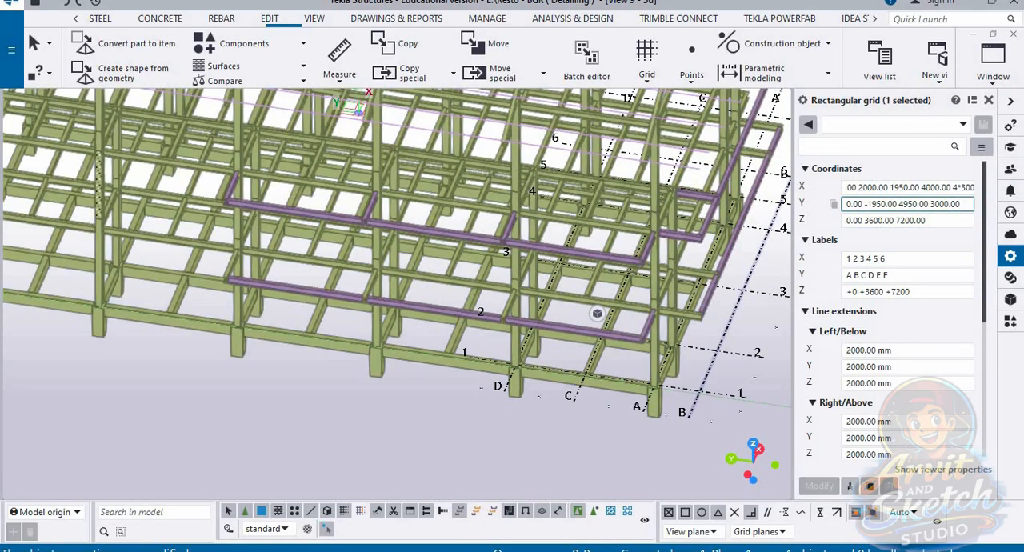
{"action": "type", "text": "3000"}
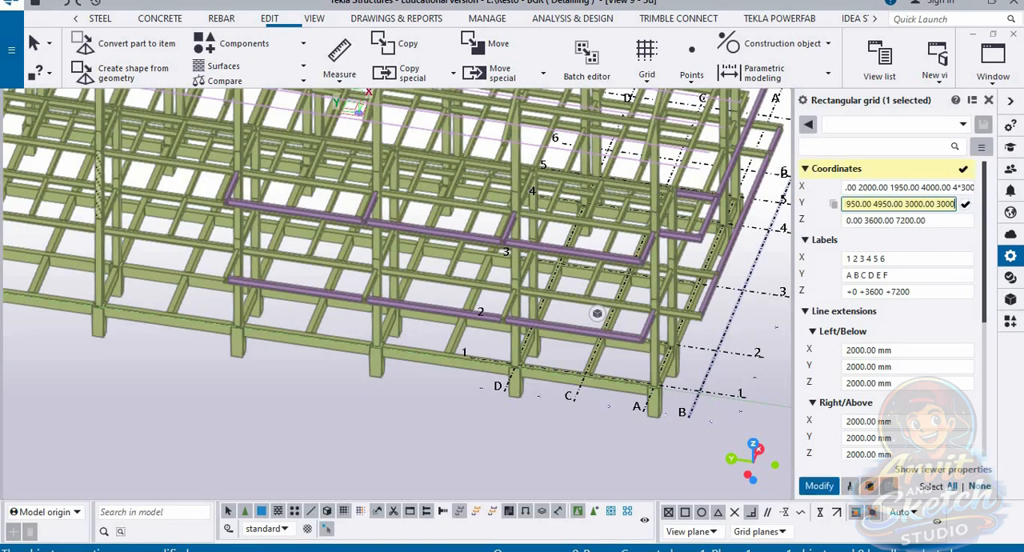
{"action": "type", "text": " 3000 300"}
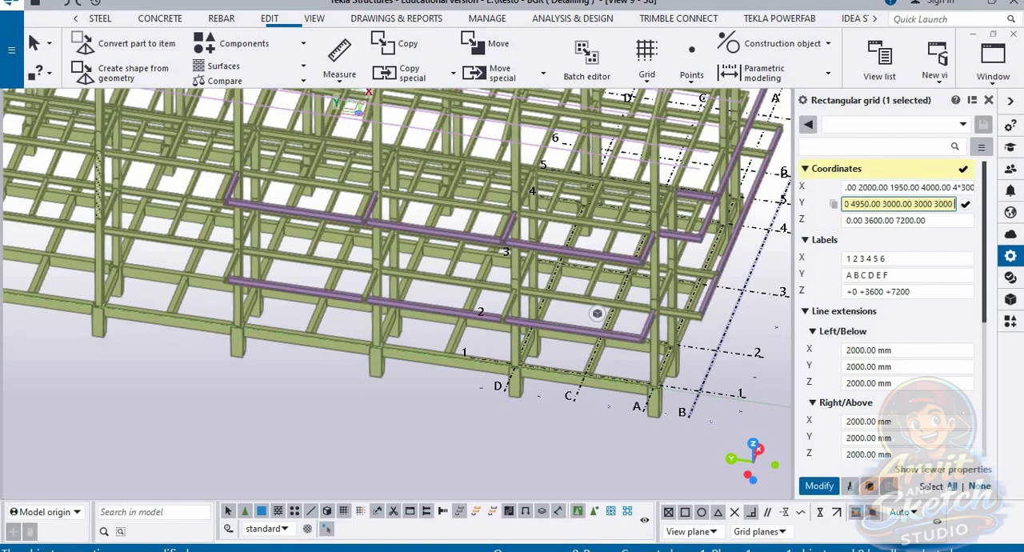
{"action": "type", "text": "0"}
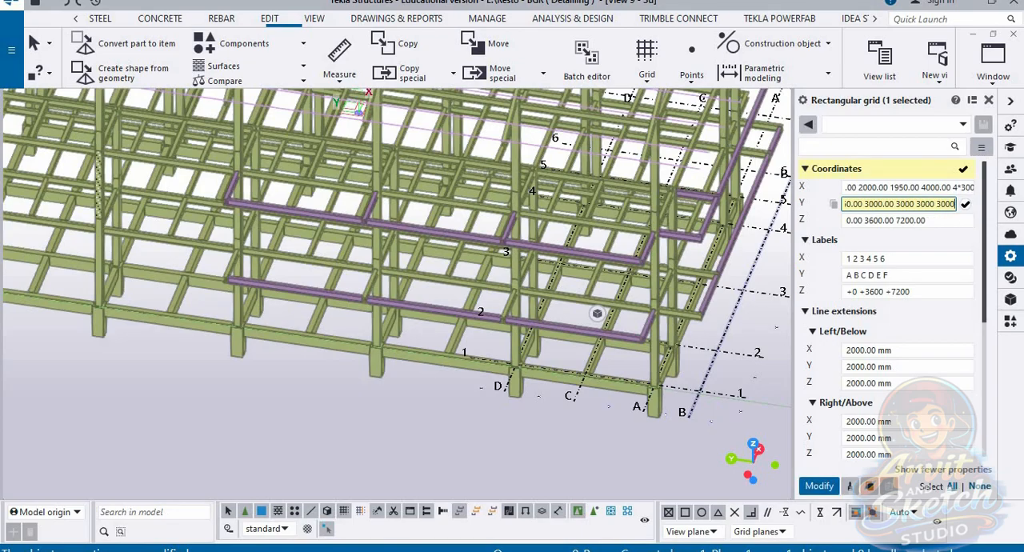
{"action": "left_click", "coordinate": [965, 204]}
{"action": "scroll", "coordinate": [471, 336], "scroll_direction": "down", "scroll_amount": 2}
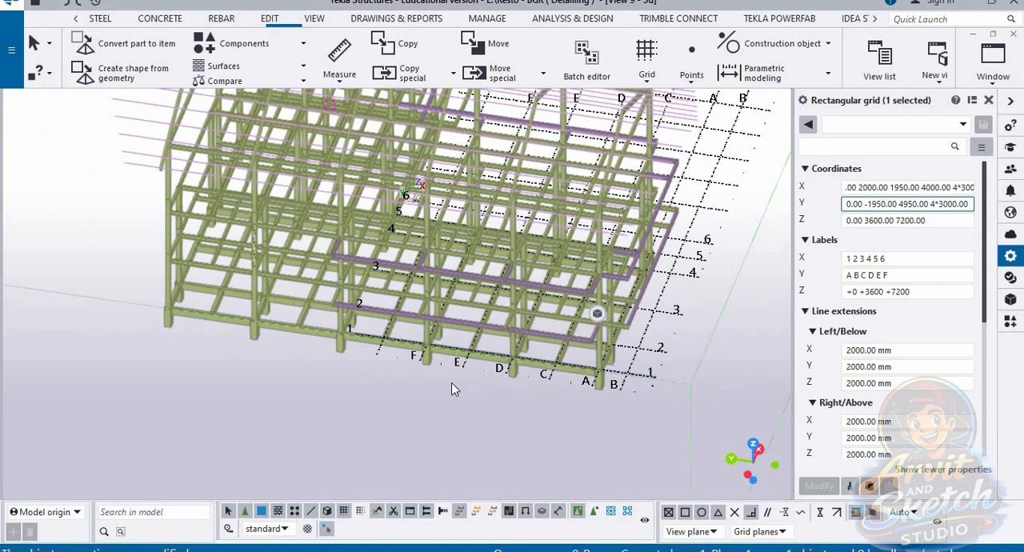
{"action": "middle_click_drag", "start_coordinate": [421, 378], "coordinate": [448, 360]}
Step: Append spacings of 1000 and 2000 to the end of the grid's Y coordinates and inspect their lines beyond line F
{"action": "left_click", "coordinate": [960, 205]}
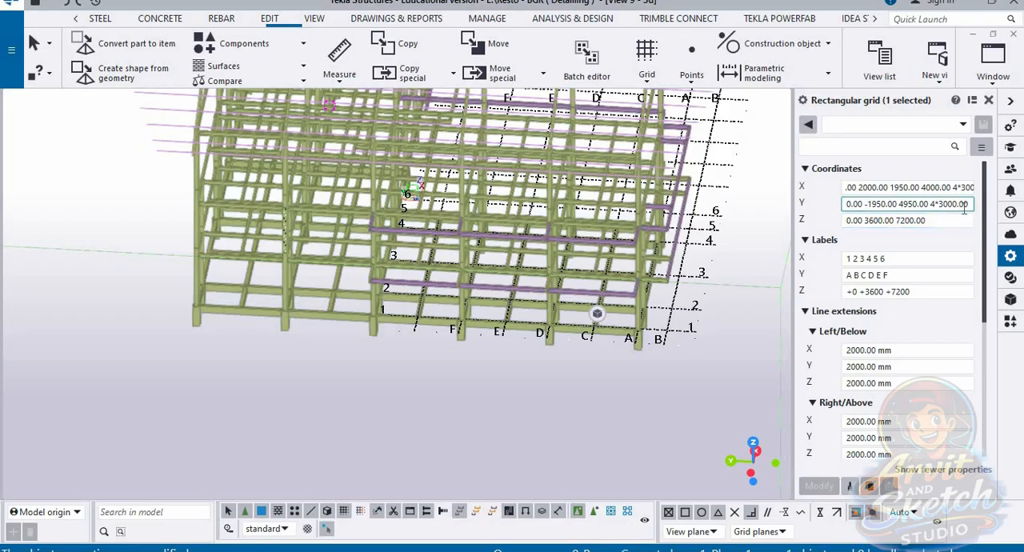
{"action": "type", "text": "10"}
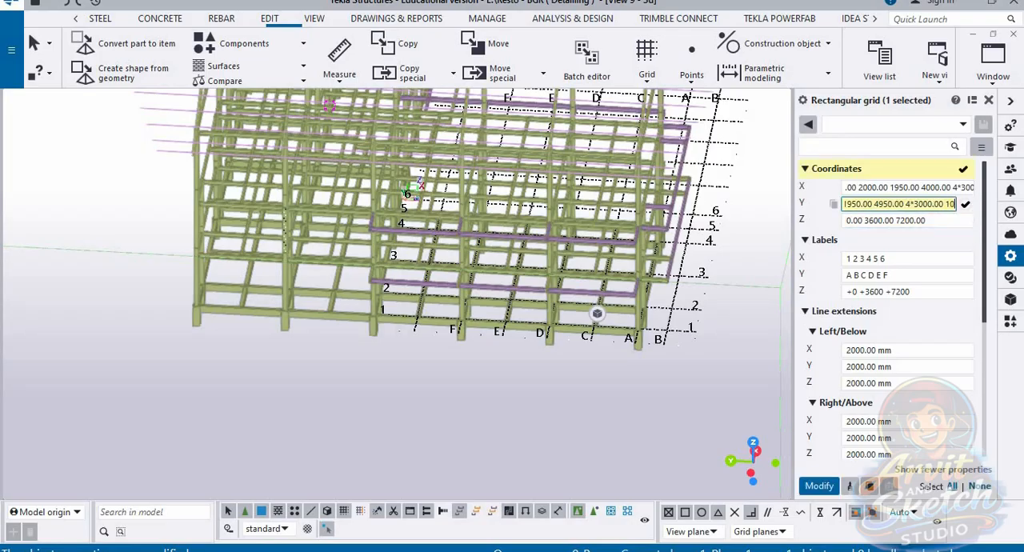
{"action": "type", "text": "00 2000"}
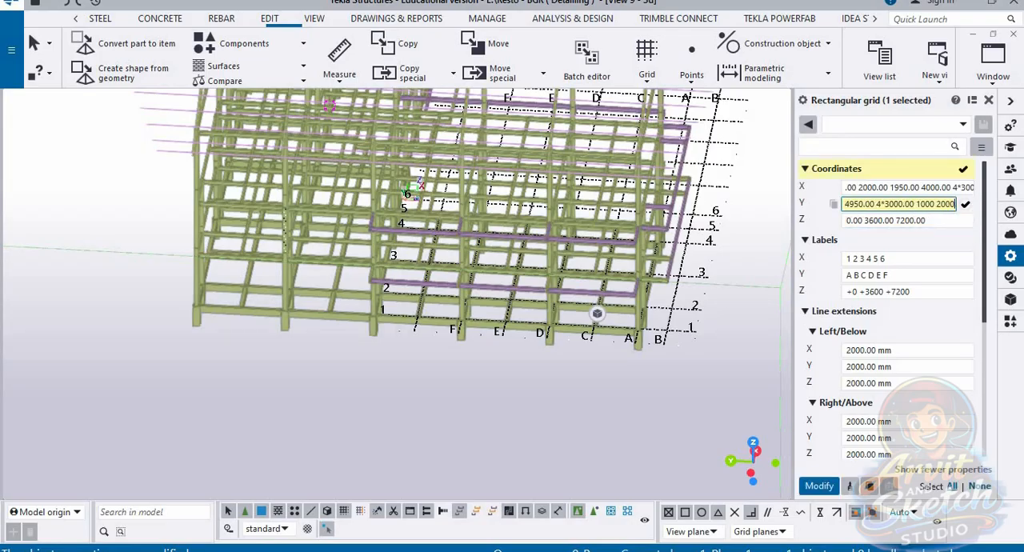
{"action": "key", "text": "Return"}
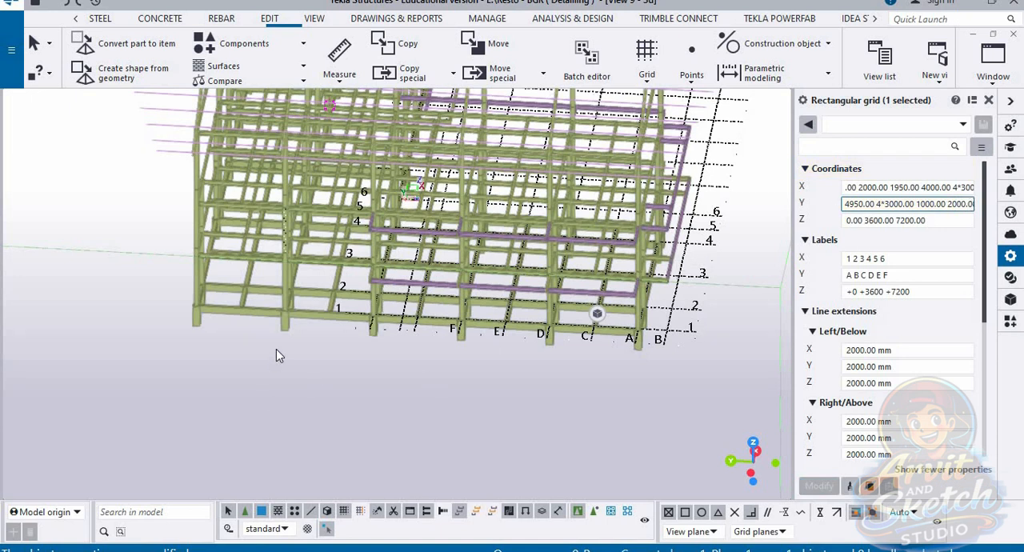
{"action": "scroll", "coordinate": [304, 348], "scroll_direction": "up", "scroll_amount": 5}
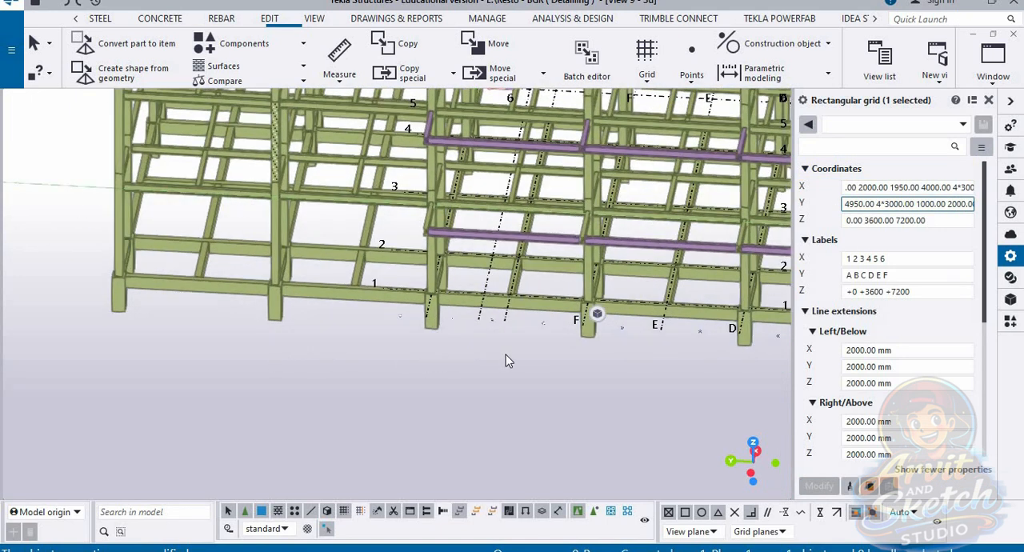
{"action": "middle_click_drag", "start_coordinate": [505, 354], "coordinate": [524, 346], "text": "ctrl"}
{"action": "scroll", "coordinate": [519, 348], "scroll_direction": "down", "scroll_amount": 2}
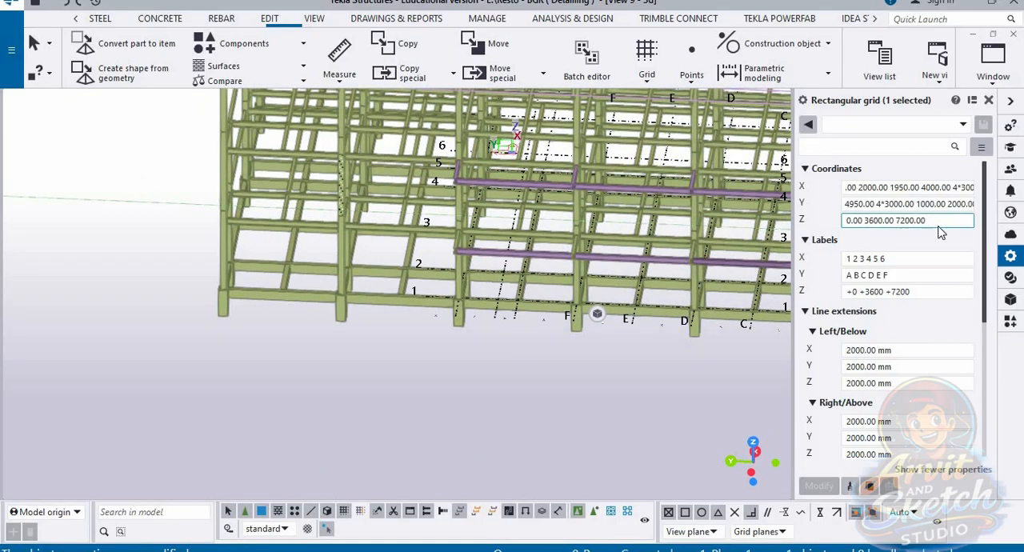
Step: Append five 3000 spacings after 2000.00 in the grid's Y coordinates and check how far the lines extend along the frame
{"action": "left_click", "coordinate": [959, 204]}
{"action": "key", "text": "Right"}
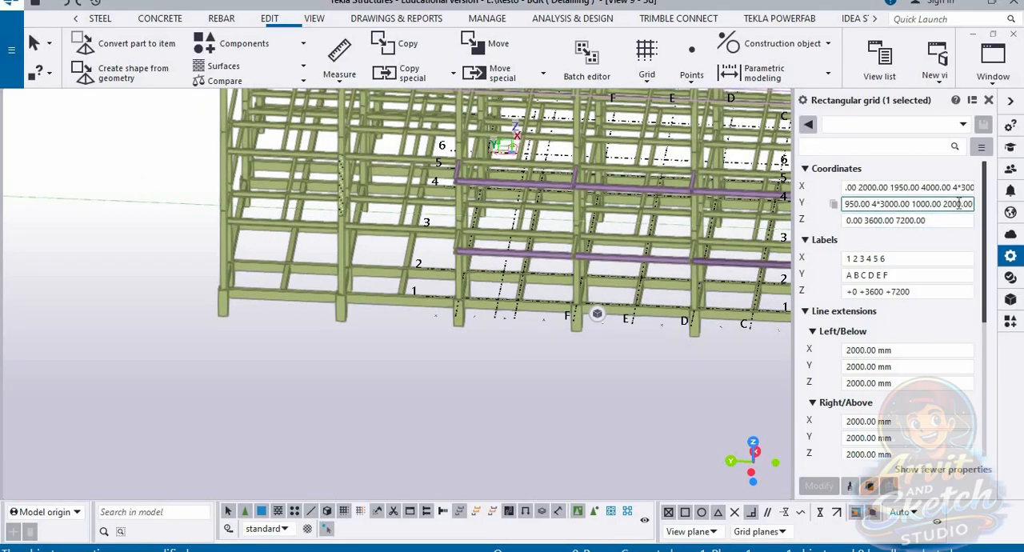
{"action": "type", "text": "300"}
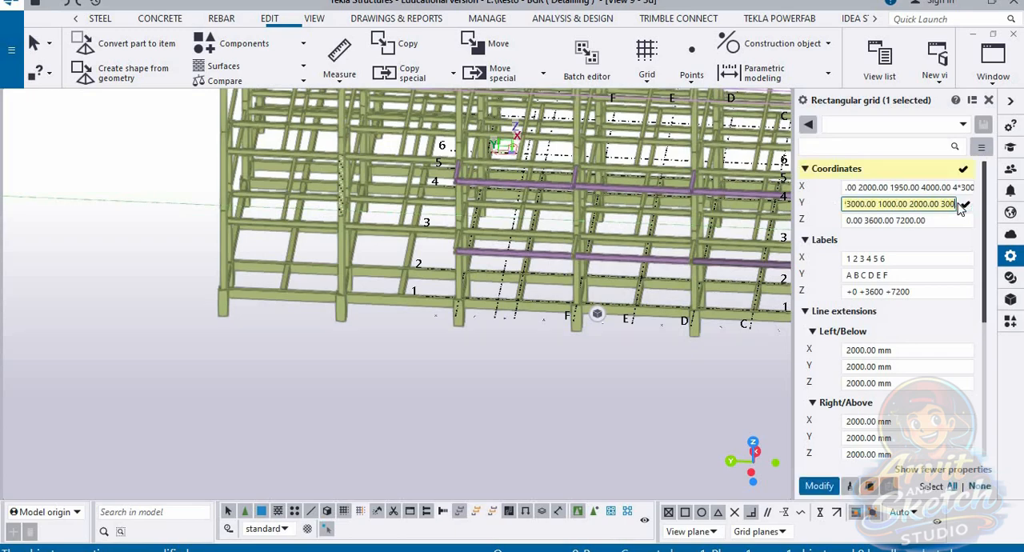
{"action": "type", "text": "0 3000 3000 3000 3000 3000"}
{"action": "key", "text": "Return"}
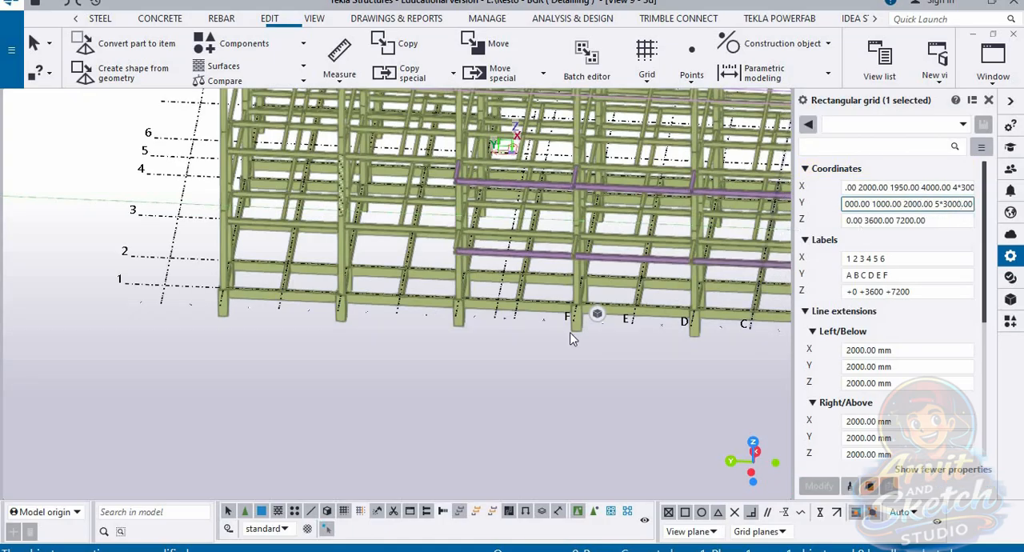
{"action": "scroll", "coordinate": [452, 358], "scroll_direction": "down", "scroll_amount": 4}
{"action": "scroll", "coordinate": [484, 355], "scroll_direction": "up", "scroll_amount": 1}
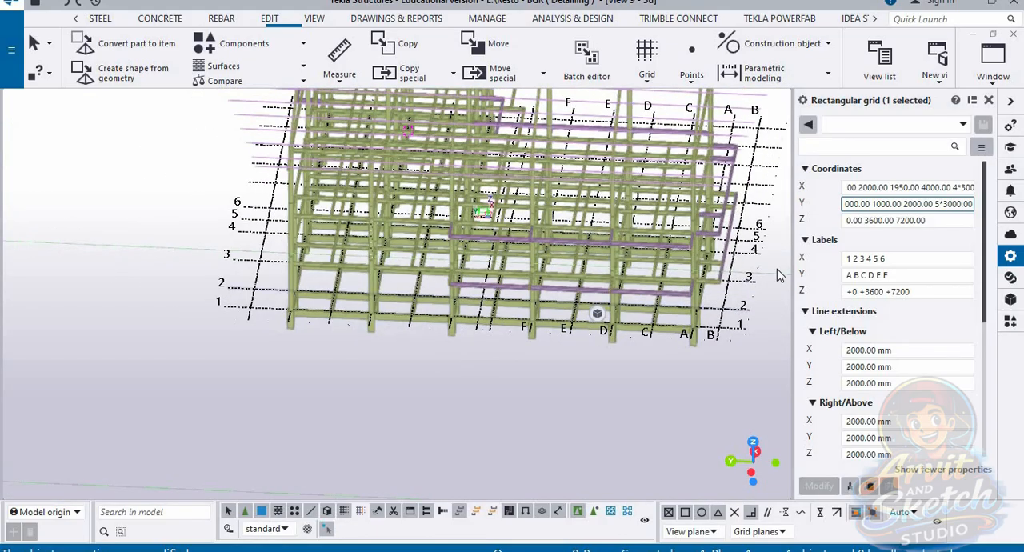
Step: Set the last Y spacing group of the grid to 4*3000 and view the whole grid against the frame
{"action": "left_click", "coordinate": [940, 204]}
{"action": "key", "text": "BackSpace"}
{"action": "type", "text": "4"}
{"action": "left_click", "coordinate": [963, 257]}
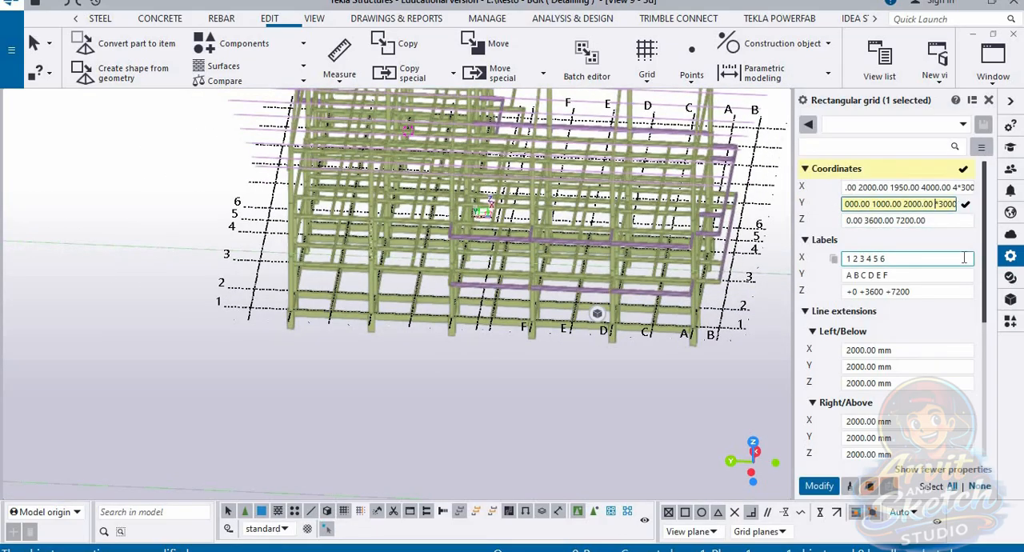
{"action": "key", "text": "Return"}
{"action": "scroll", "coordinate": [480, 359], "scroll_direction": "down", "scroll_amount": 4}
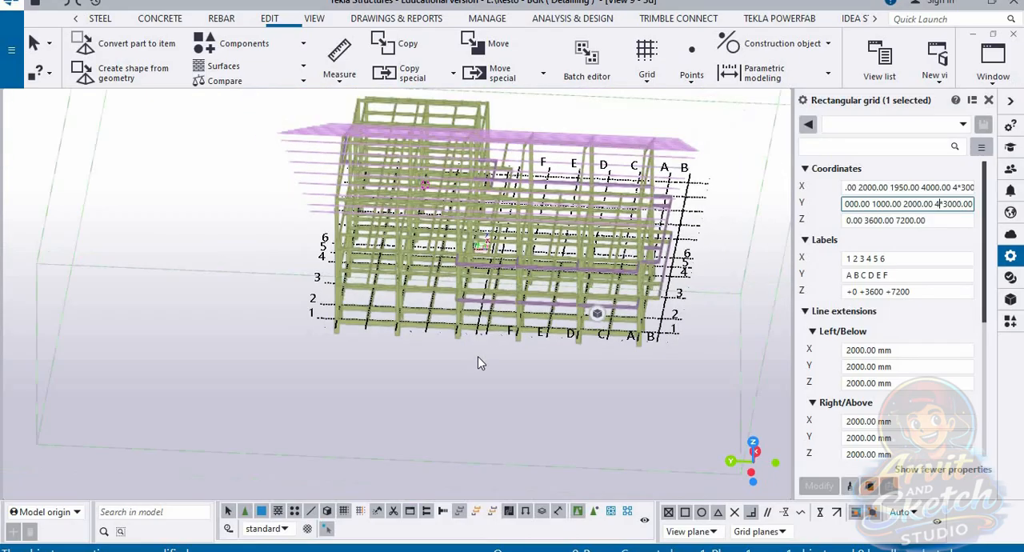
{"action": "middle_click_drag", "start_coordinate": [508, 403], "coordinate": [569, 369], "text": "ctrl"}
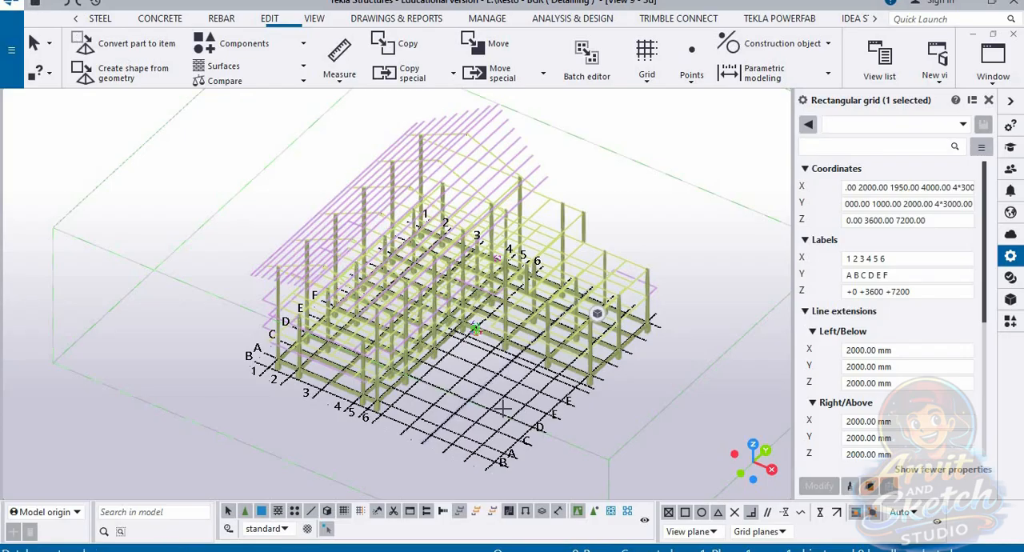
{"action": "middle_click_drag", "start_coordinate": [502, 407], "coordinate": [560, 408], "text": "ctrl"}
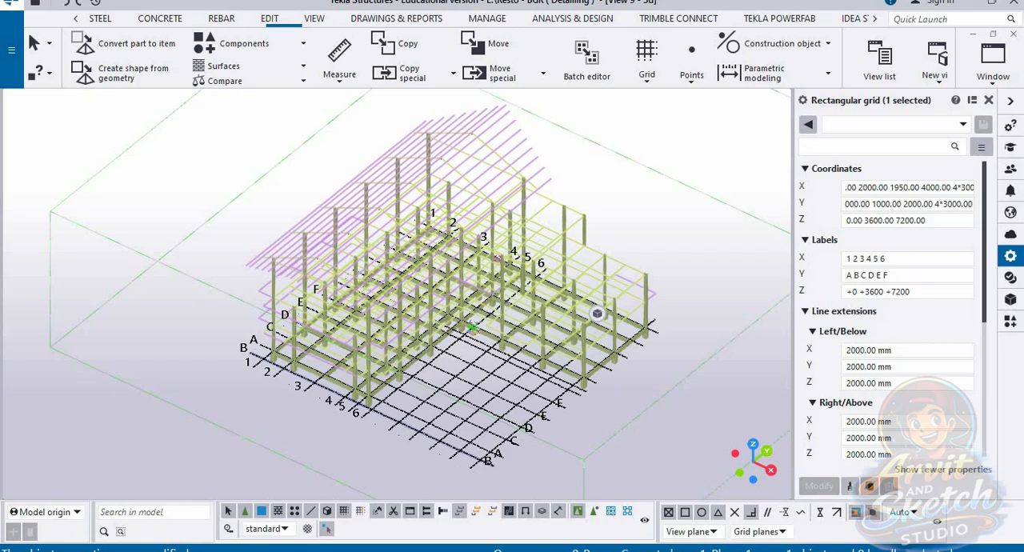
Step: Extend the grid's X labels from 7 through 11, removing the surplus 12, and add g h i j k l m to the Y labels
{"action": "left_click", "coordinate": [907, 259]}
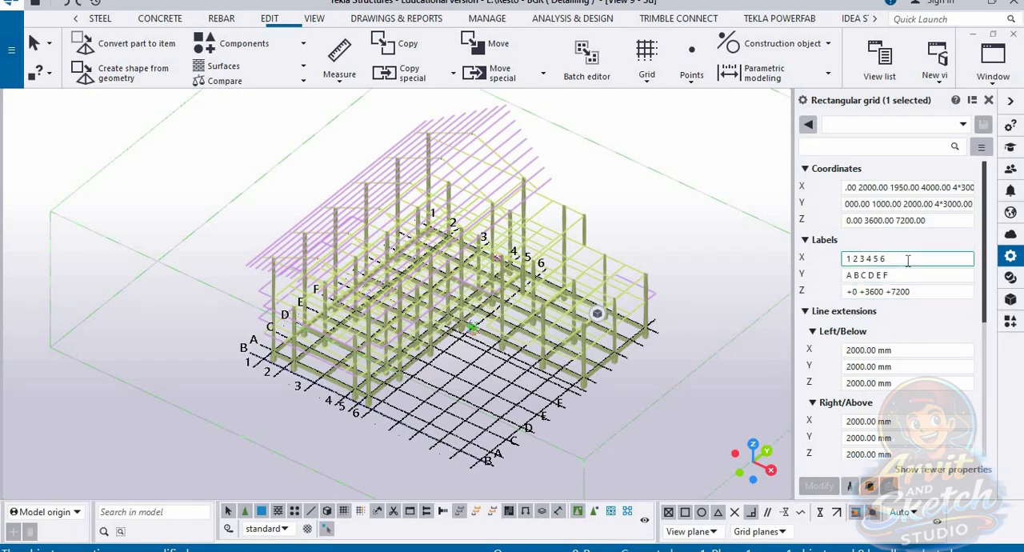
{"action": "type", "text": "7 8 9 10 11 12"}
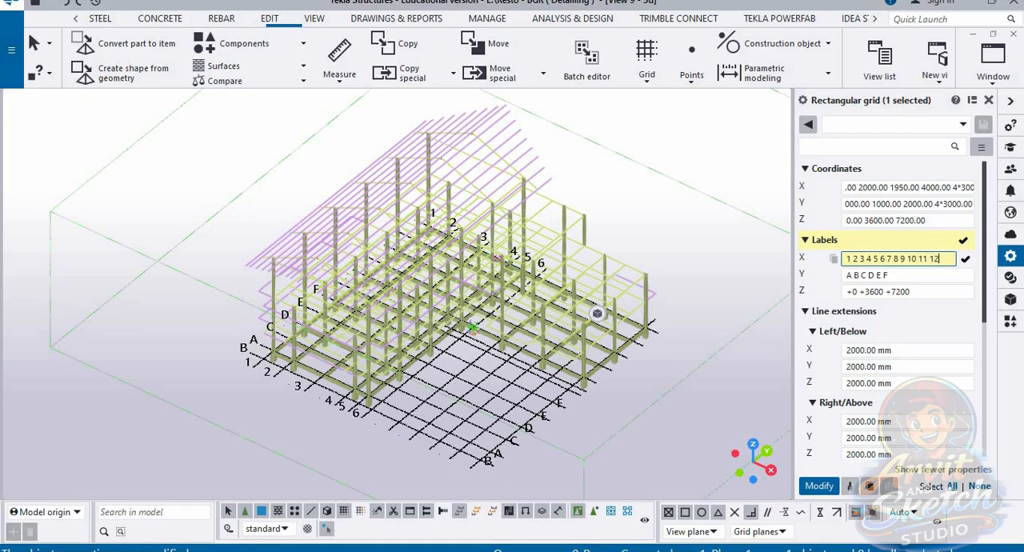
{"action": "key", "text": "Return"}
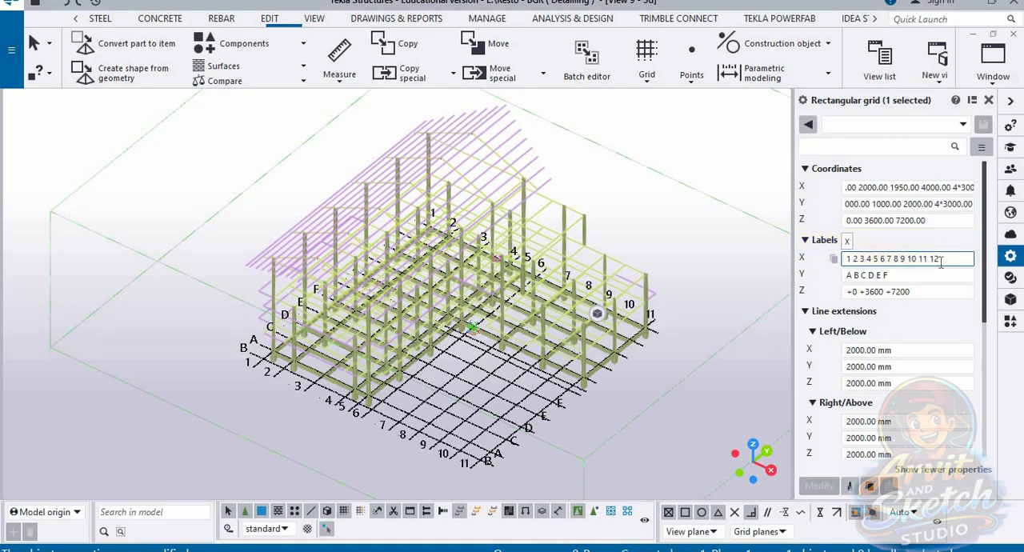
{"action": "key", "text": "BackSpace"}
{"action": "key", "text": "BackSpace"}
{"action": "scroll", "coordinate": [644, 356], "scroll_direction": "up", "scroll_amount": 5}
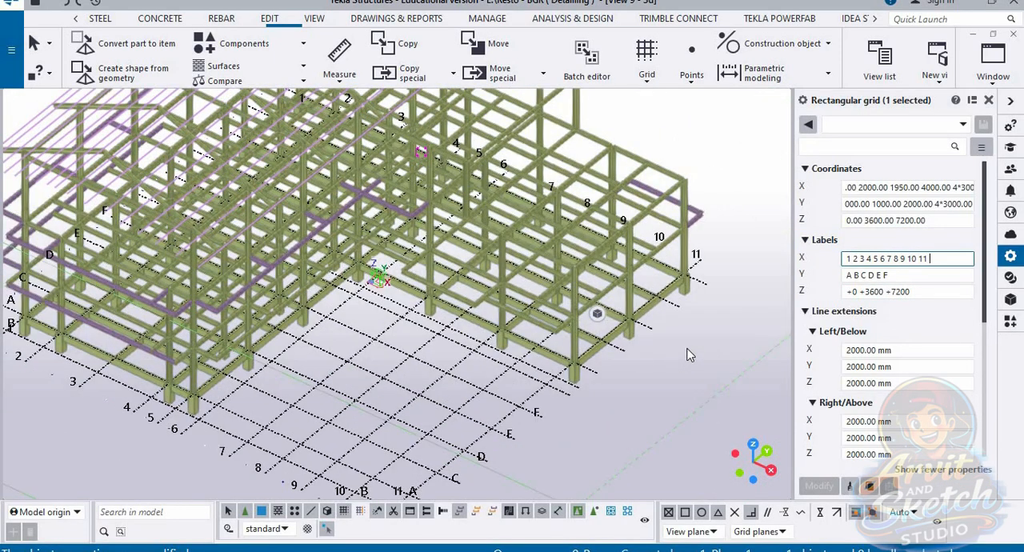
{"action": "left_click", "coordinate": [917, 274]}
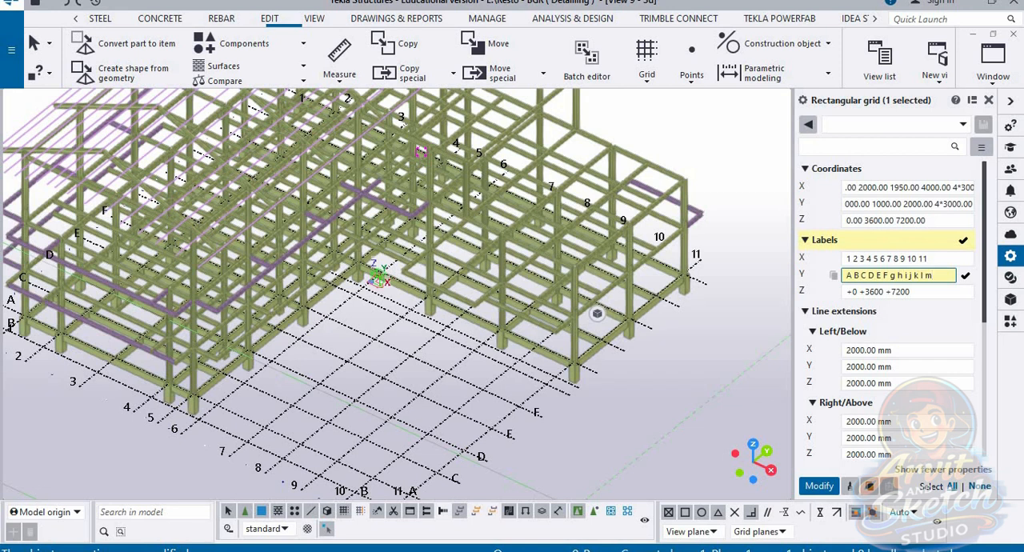
{"action": "key", "text": "Return"}
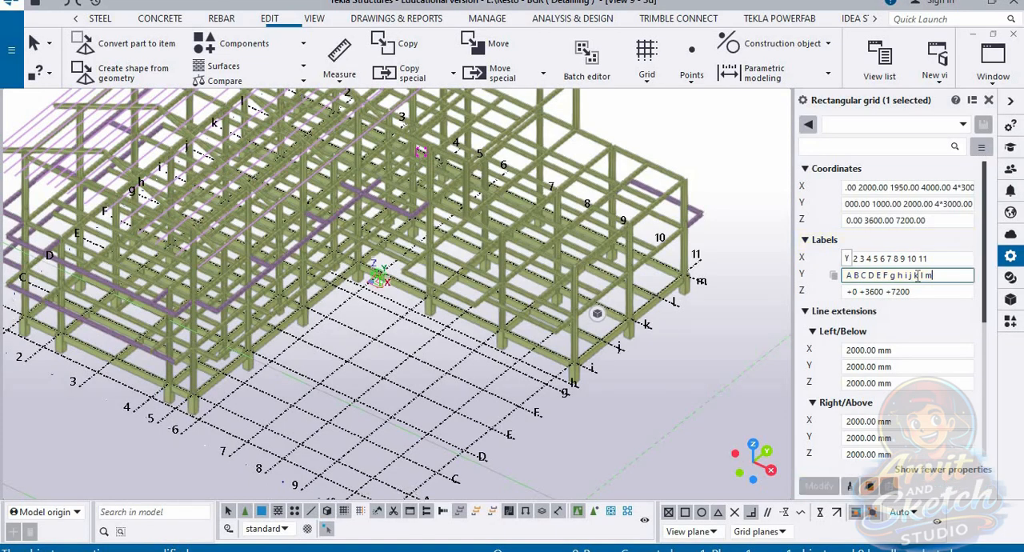
Step: Replace the lowercase letters in the grid's Y labels with capitals G H I J K L M
{"action": "key", "text": "BackSpace"}
{"action": "key", "text": "BackSpace"}
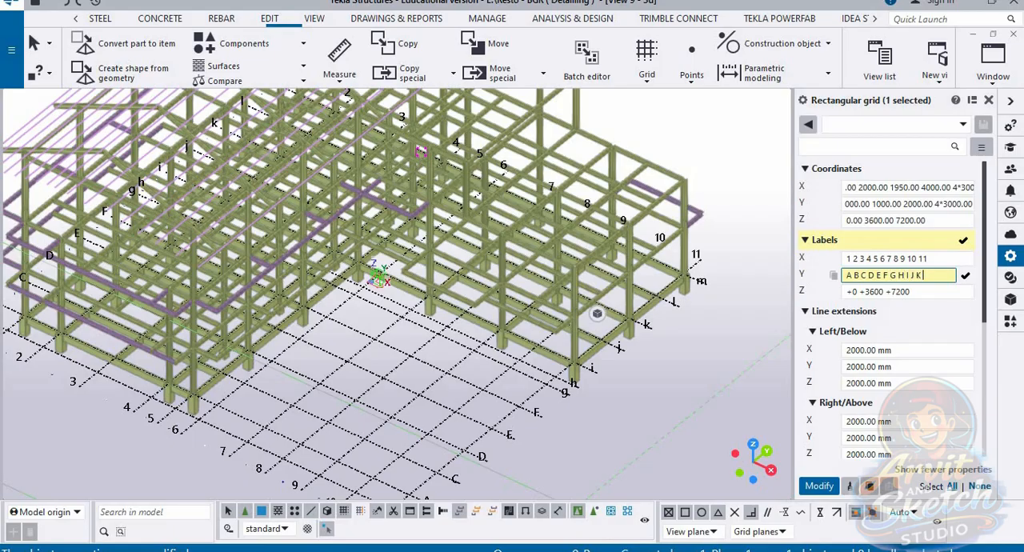
{"action": "key", "text": "Return"}
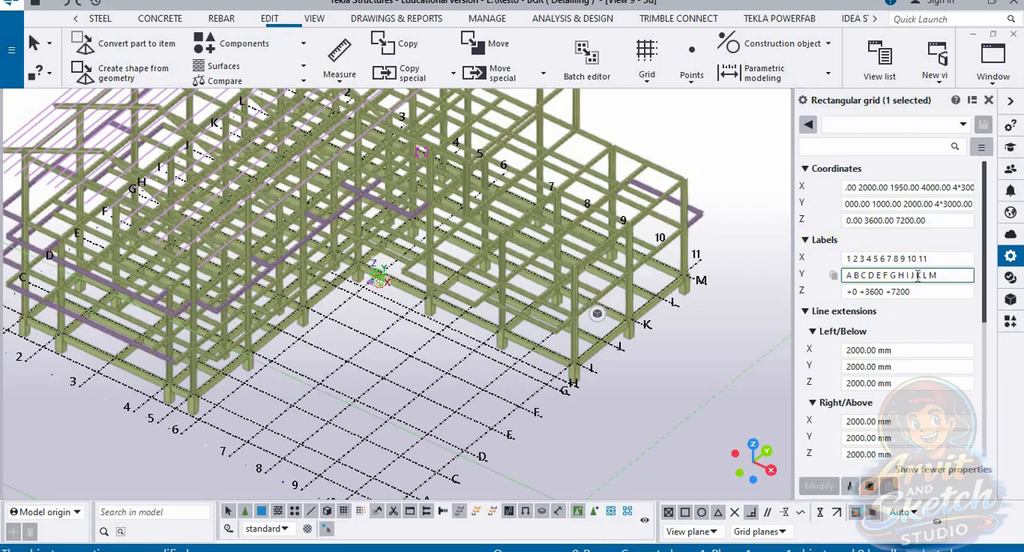
Step: Examine the labelled grid from several sides and from above, comparing its lines with the frame's columns and outer beams
{"action": "scroll", "coordinate": [448, 369], "scroll_direction": "down", "scroll_amount": 4}
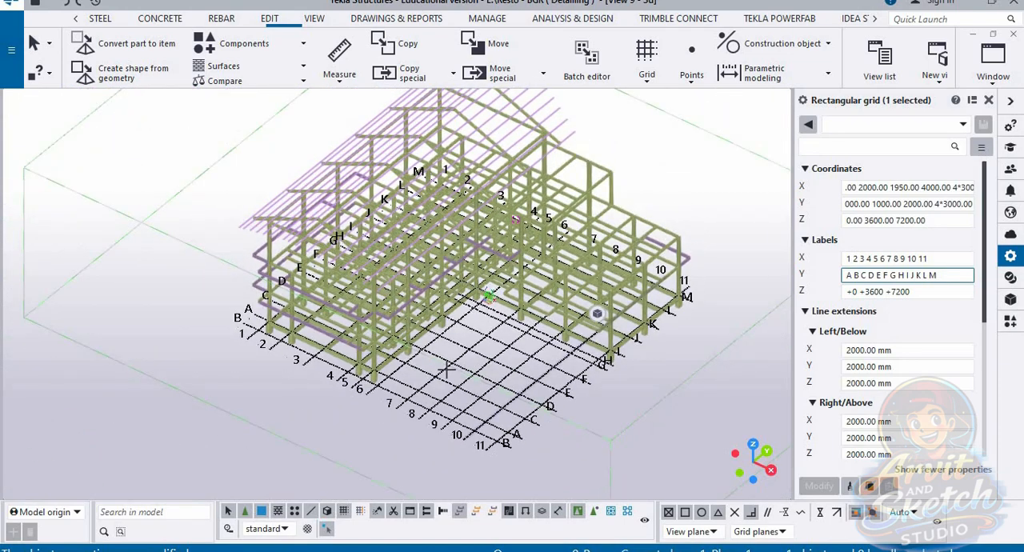
{"action": "middle_click_drag", "start_coordinate": [447, 370], "coordinate": [457, 310], "text": "ctrl"}
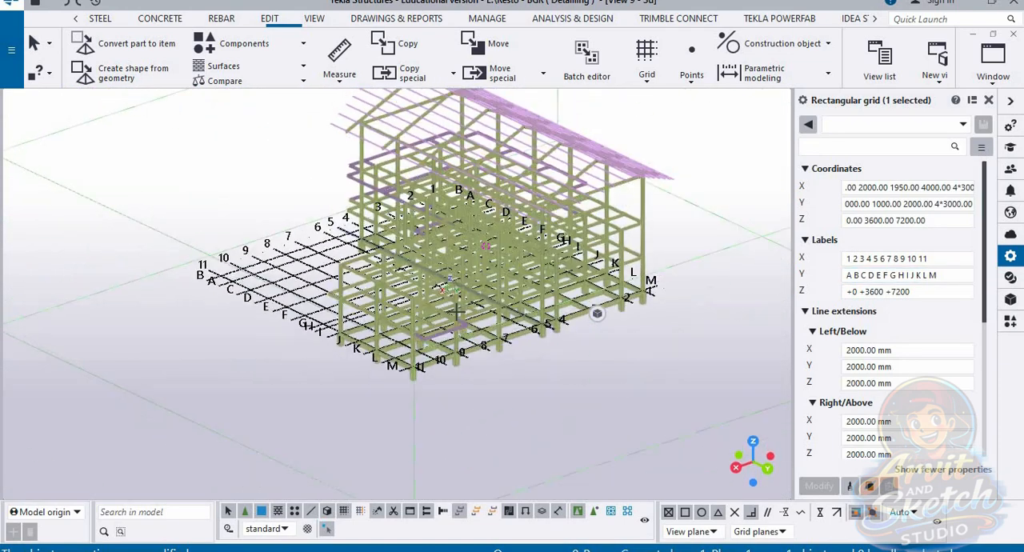
{"action": "scroll", "coordinate": [458, 312], "scroll_direction": "up", "scroll_amount": 10}
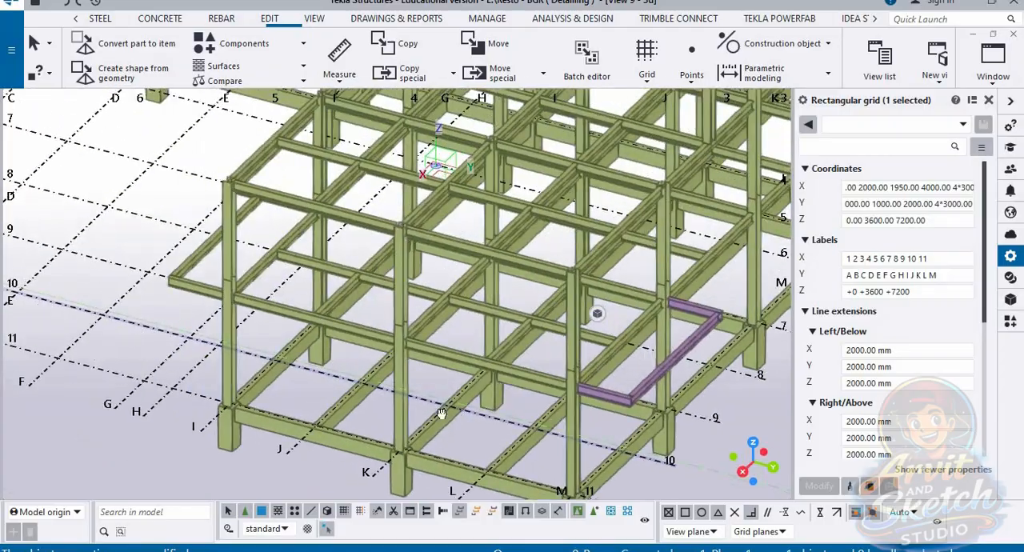
{"action": "scroll", "coordinate": [448, 409], "scroll_direction": "down", "scroll_amount": 12}
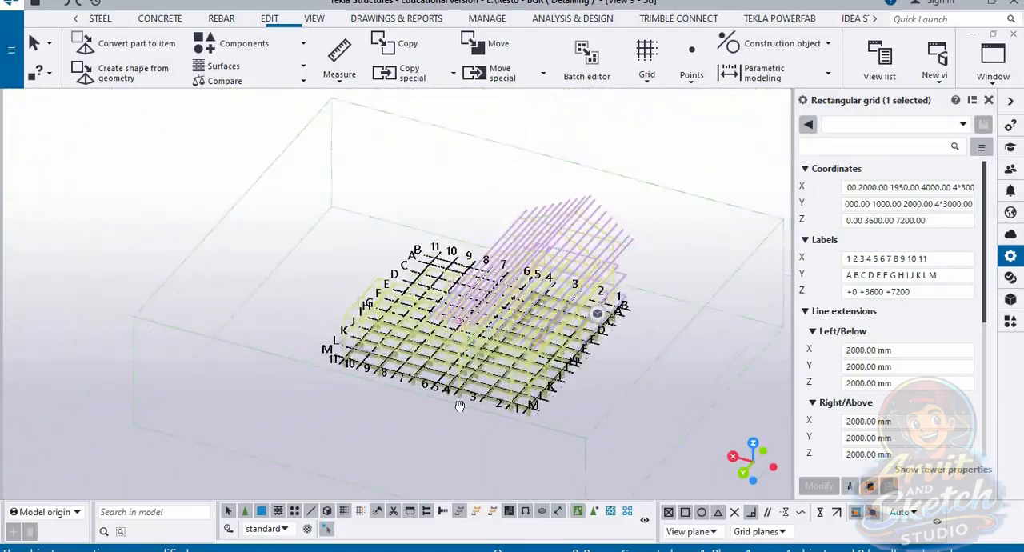
{"action": "middle_click_drag", "start_coordinate": [460, 406], "coordinate": [318, 472], "text": "ctrl"}
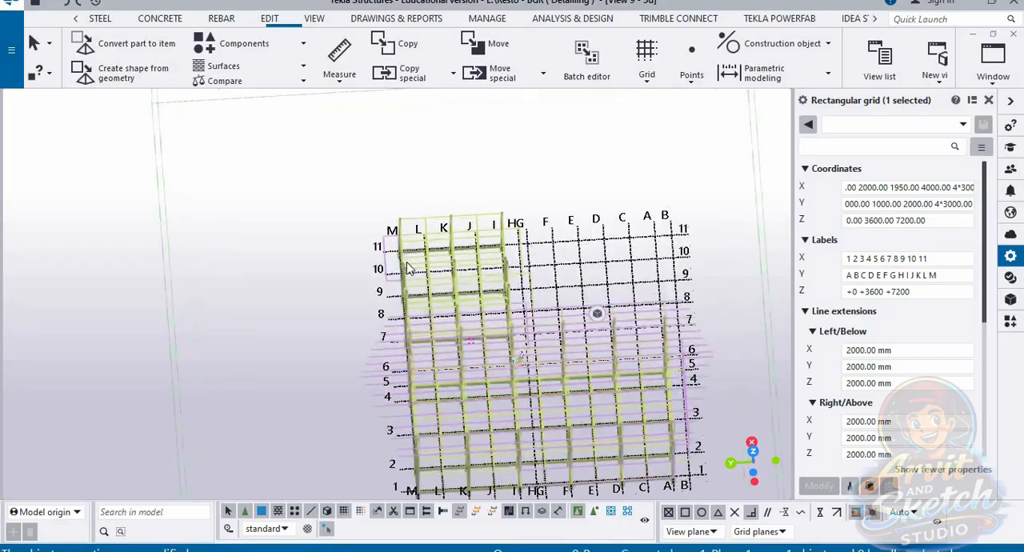
{"action": "scroll", "coordinate": [407, 269], "scroll_direction": "up", "scroll_amount": 5}
{"action": "middle_click_drag", "start_coordinate": [407, 274], "coordinate": [382, 282], "text": "ctrl"}
{"action": "scroll", "coordinate": [427, 285], "scroll_direction": "down", "scroll_amount": 7}
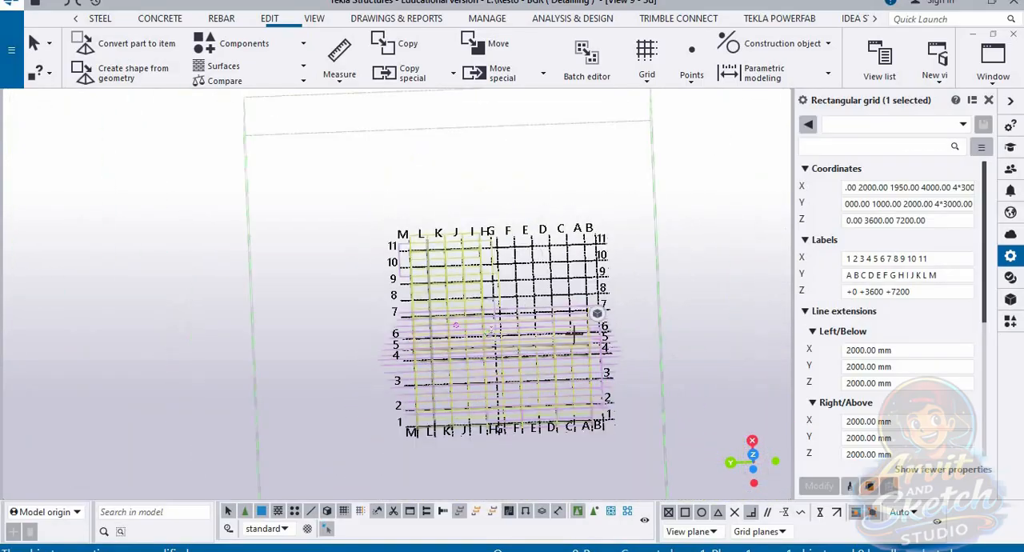
{"action": "middle_click_drag", "start_coordinate": [575, 334], "coordinate": [536, 293], "text": "ctrl"}
{"action": "middle_click_drag", "start_coordinate": [523, 174], "coordinate": [521, 168]}
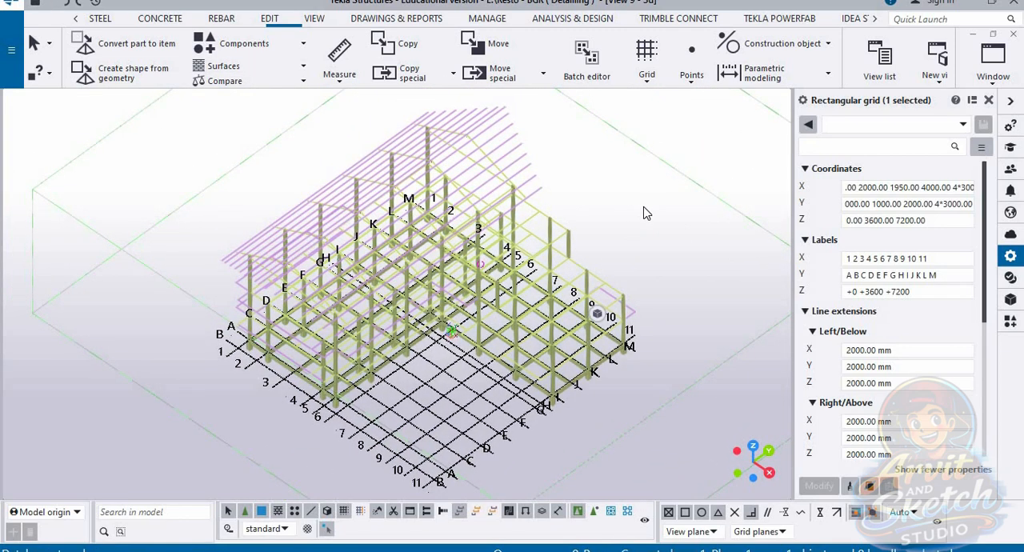
Step: Try appending a 1950 spacing to the end of the grid's X coordinates
{"action": "left_click", "coordinate": [911, 187]}
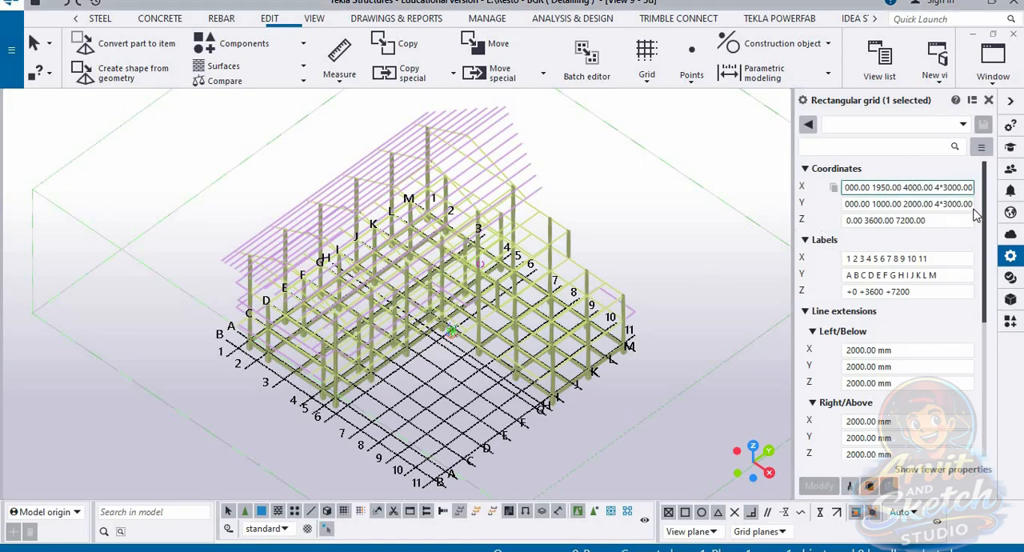
{"action": "left_click", "coordinate": [974, 220]}
{"action": "type", "text": "1950"}
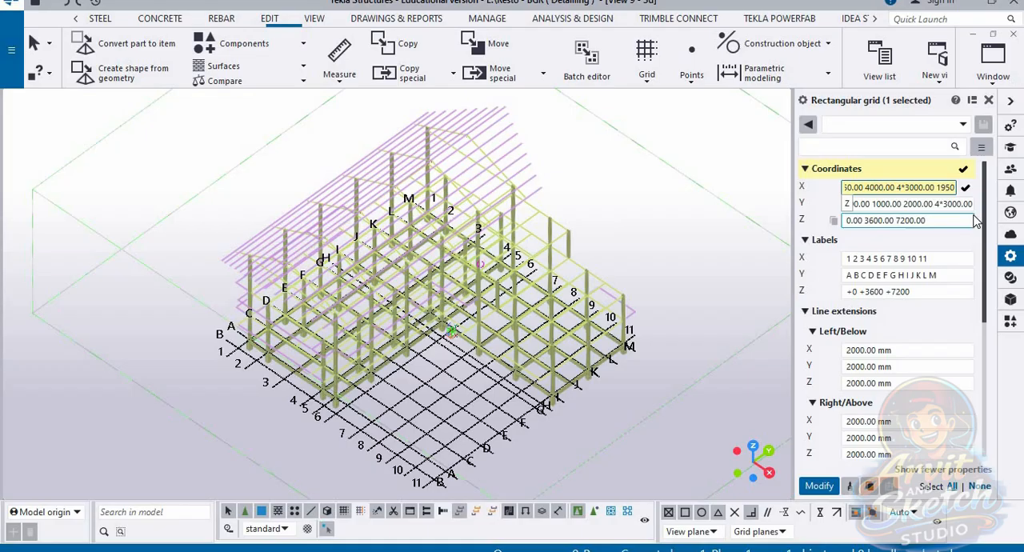
{"action": "key", "text": "Return"}
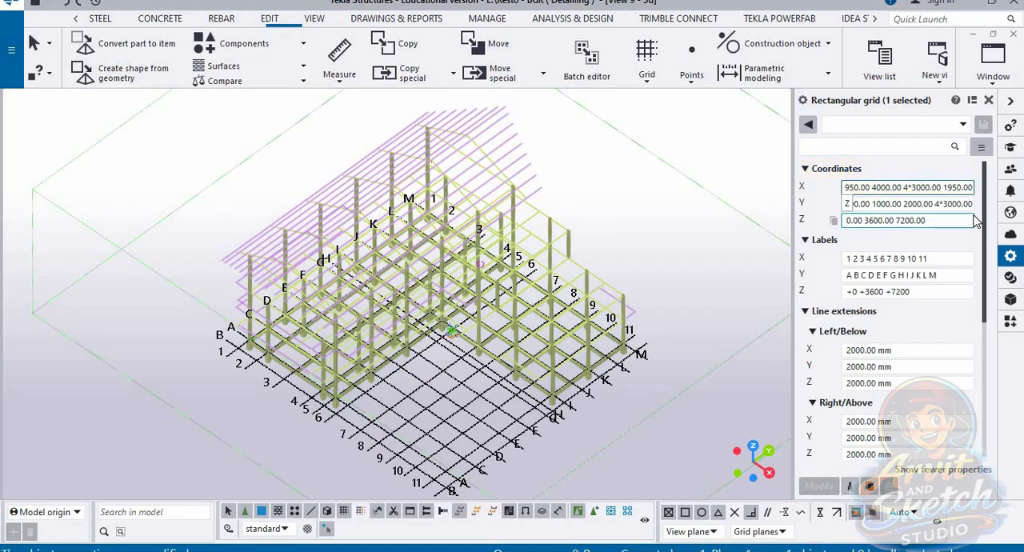
Step: Remove the final 1950.00 spacing from the grid's X coordinates so the list ends with 4*3000.00
{"action": "left_click", "coordinate": [972, 187]}
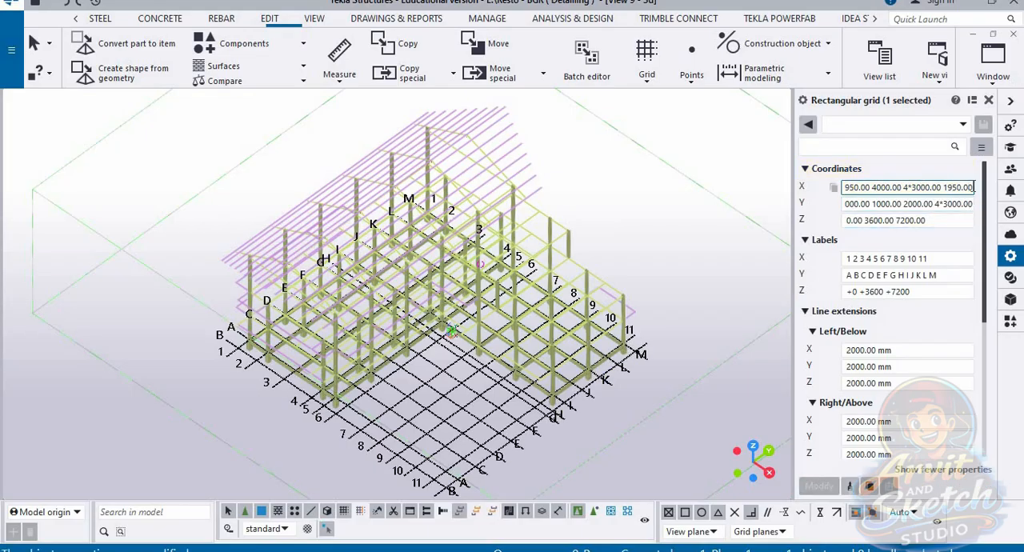
{"action": "key", "text": "BackSpace"}
{"action": "key", "text": "BackSpace"}
{"action": "key", "text": "BackSpace"}
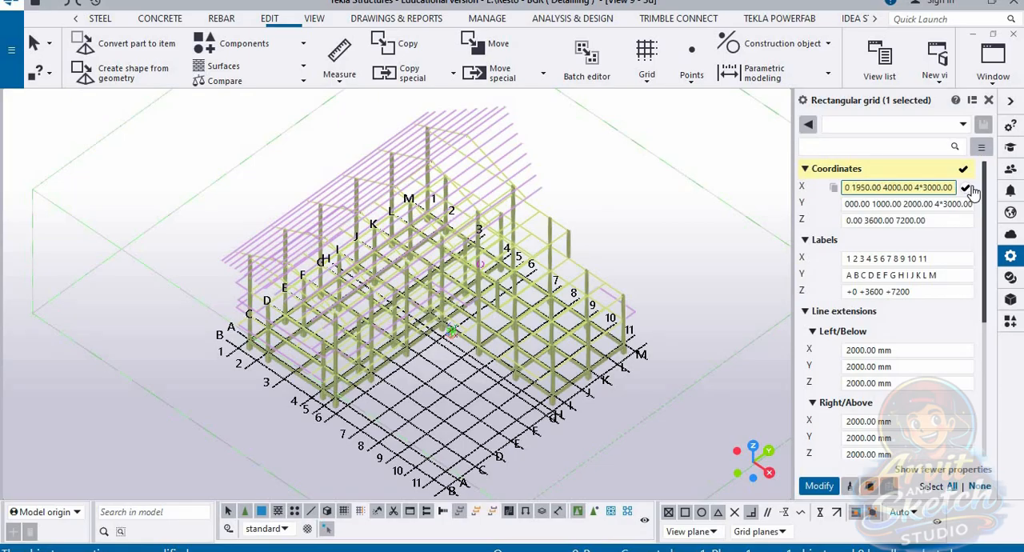
{"action": "left_click", "coordinate": [966, 188]}
Step: Append a 1950 spacing to the end of the grid's Y coordinates and check the outer lines against the frame
{"action": "left_click", "coordinate": [959, 204]}
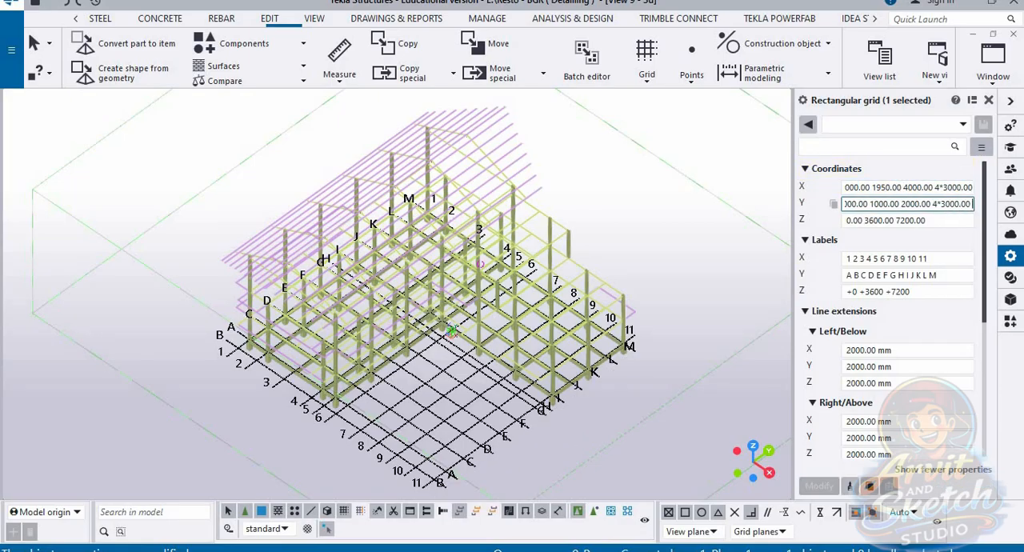
{"action": "type", "text": "19"}
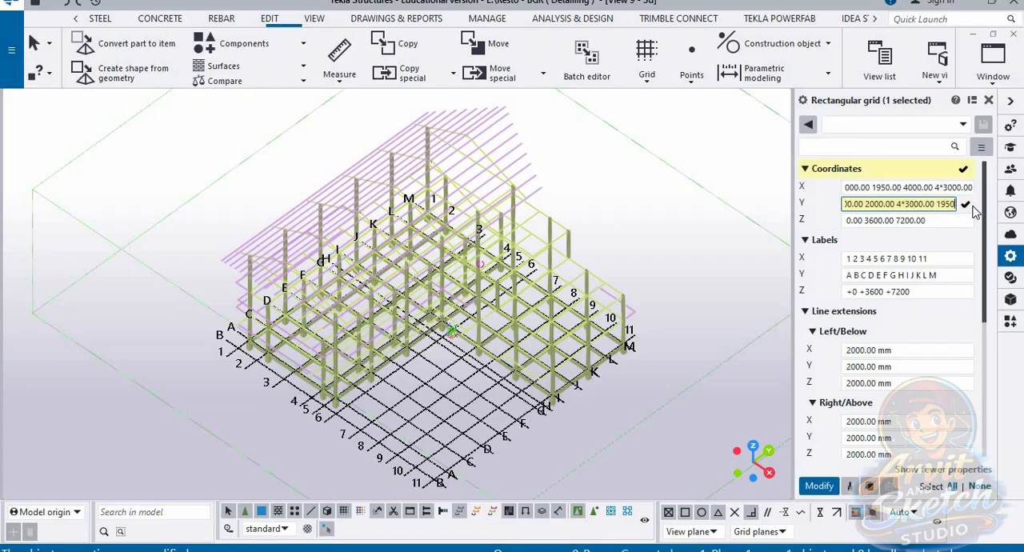
{"action": "type", "text": "50"}
{"action": "left_click", "coordinate": [966, 205]}
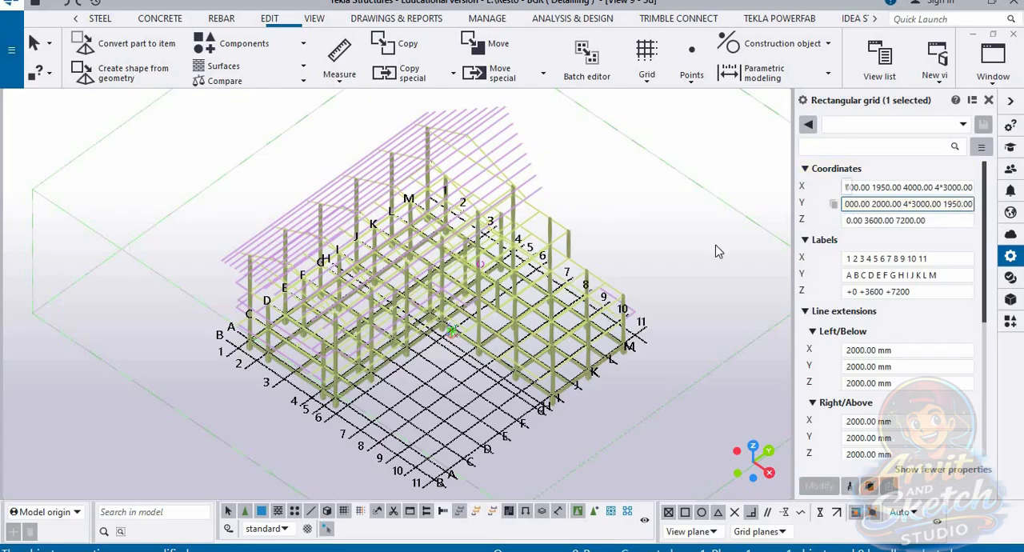
{"action": "scroll", "coordinate": [724, 377], "scroll_direction": "up", "scroll_amount": 2}
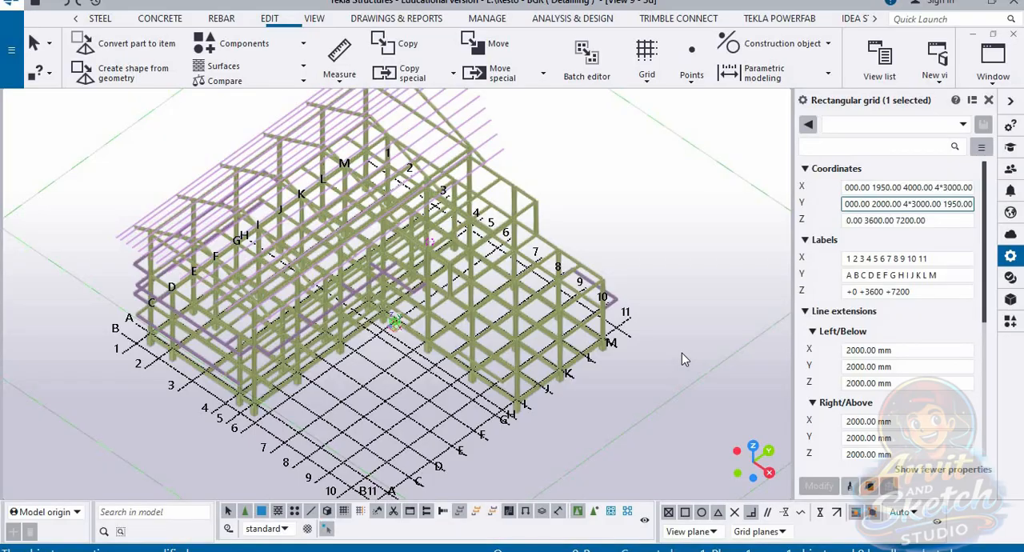
{"action": "middle_click_drag", "start_coordinate": [682, 357], "coordinate": [502, 212], "text": "ctrl"}
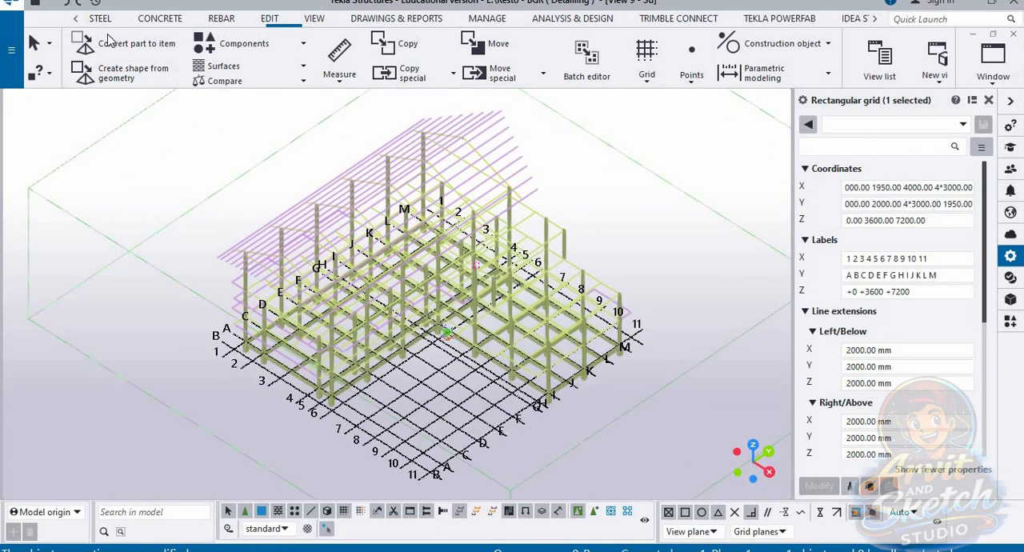
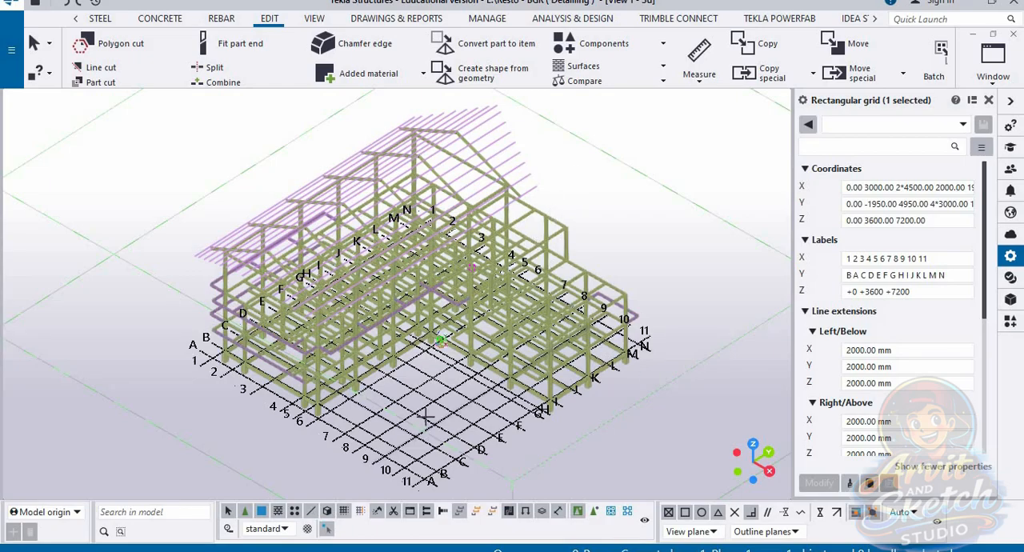
Step: Start creating views along the selected grid's lines and set the rectangular grid's XY, ZY and XZ view properties to basic_view
{"action": "right_click", "coordinate": [449, 429]}
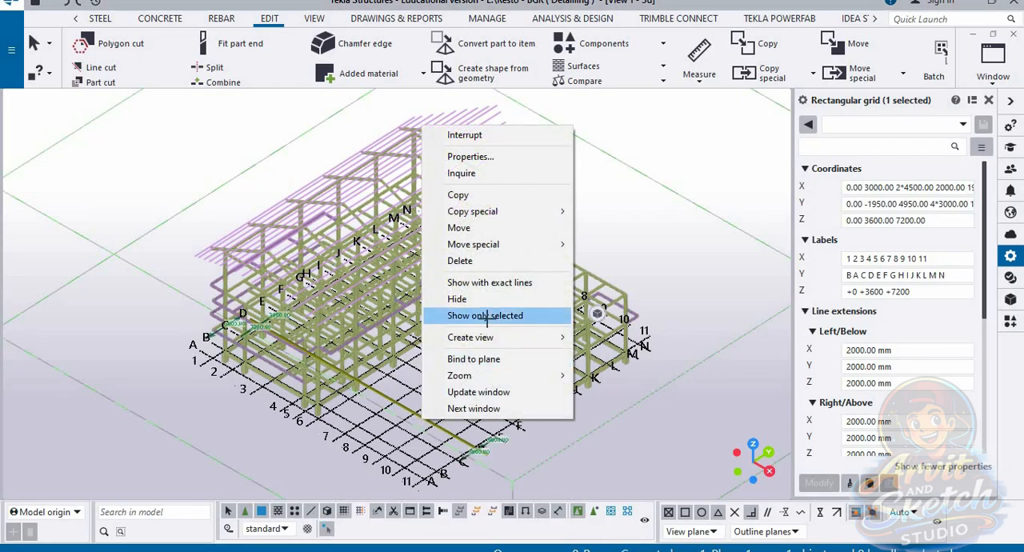
{"action": "mouse_move", "coordinate": [511, 337]}
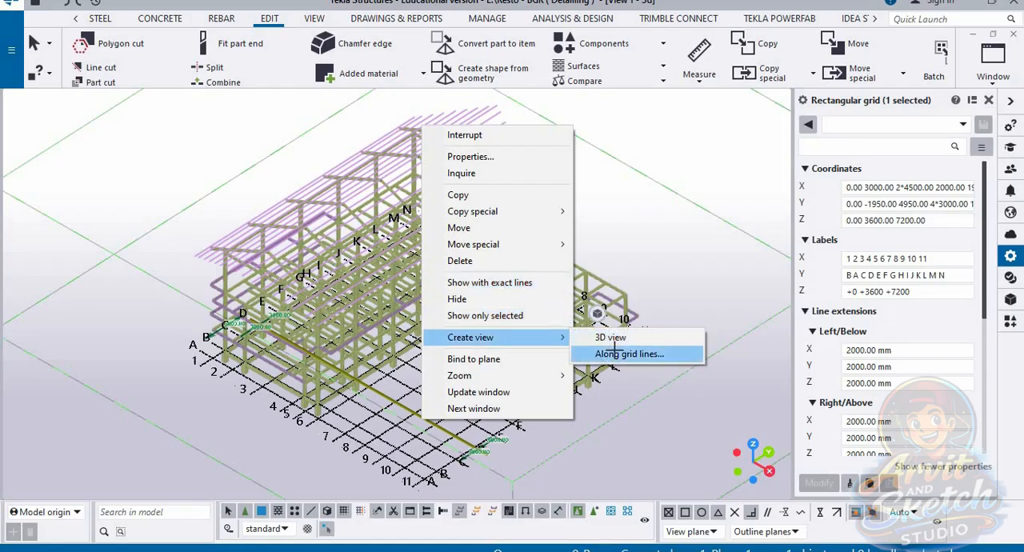
{"action": "left_click", "coordinate": [601, 353]}
{"action": "left_click", "coordinate": [513, 259]}
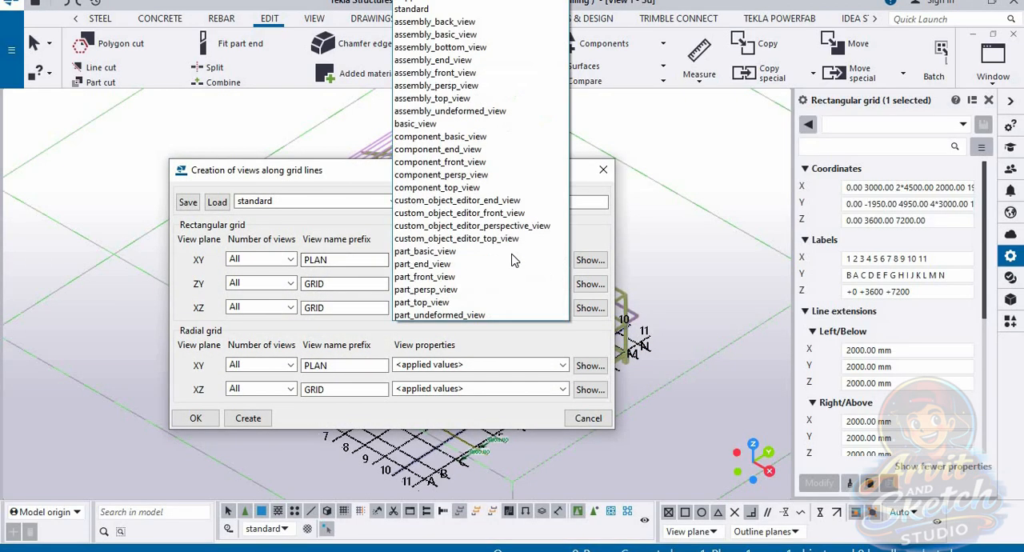
{"action": "left_click", "coordinate": [418, 124]}
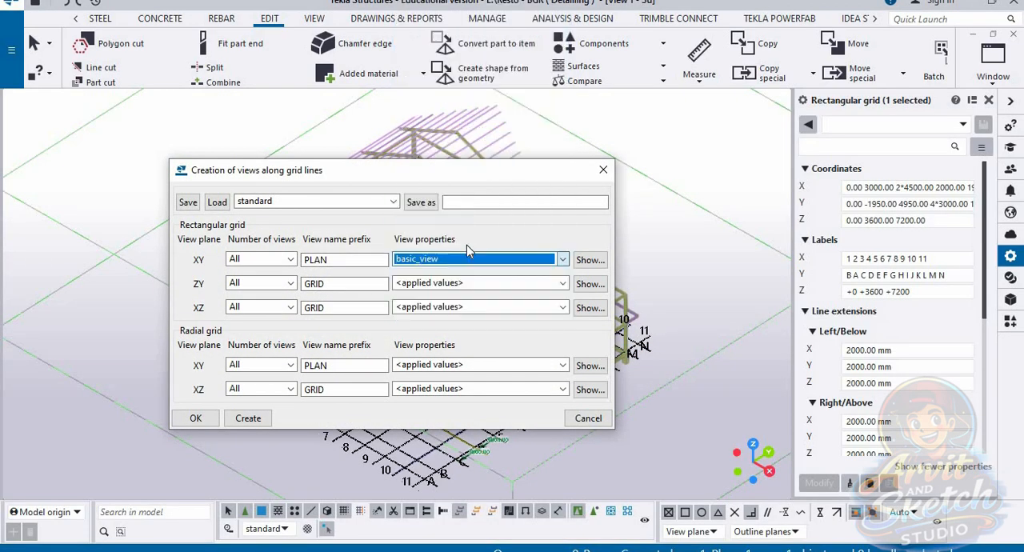
{"action": "left_click", "coordinate": [482, 283]}
{"action": "left_click", "coordinate": [415, 124]}
{"action": "left_click", "coordinate": [482, 307]}
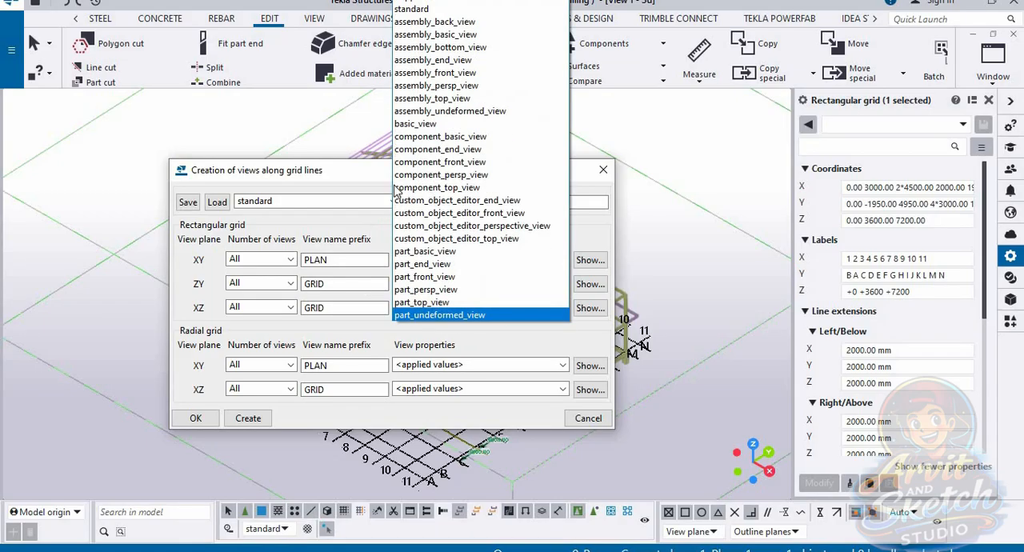
{"action": "left_click", "coordinate": [413, 125]}
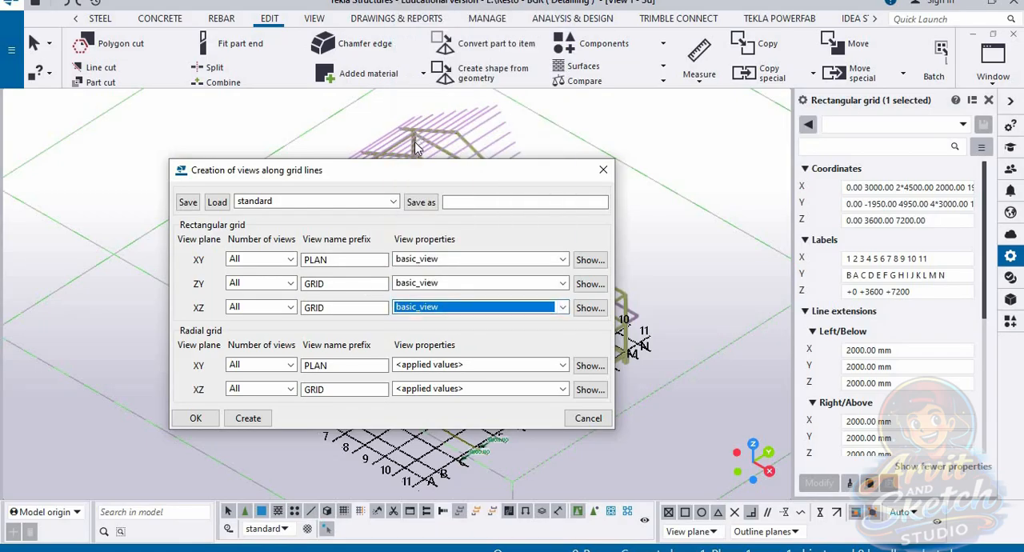
Step: Set the radial grid's XY and XZ view properties to basic_view and try to create the views along the grid lines
{"action": "left_click", "coordinate": [563, 365]}
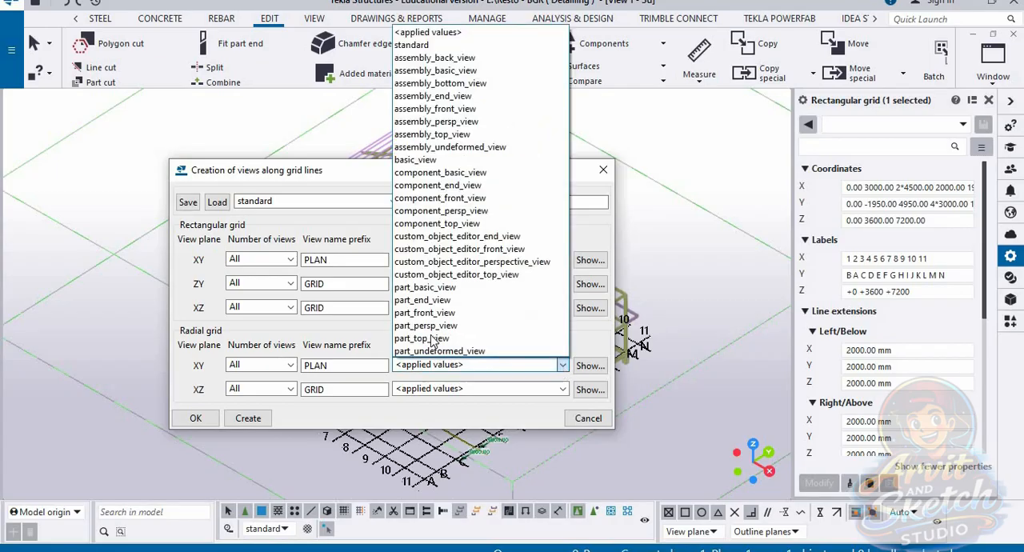
{"action": "left_click", "coordinate": [414, 125]}
{"action": "left_click", "coordinate": [534, 393]}
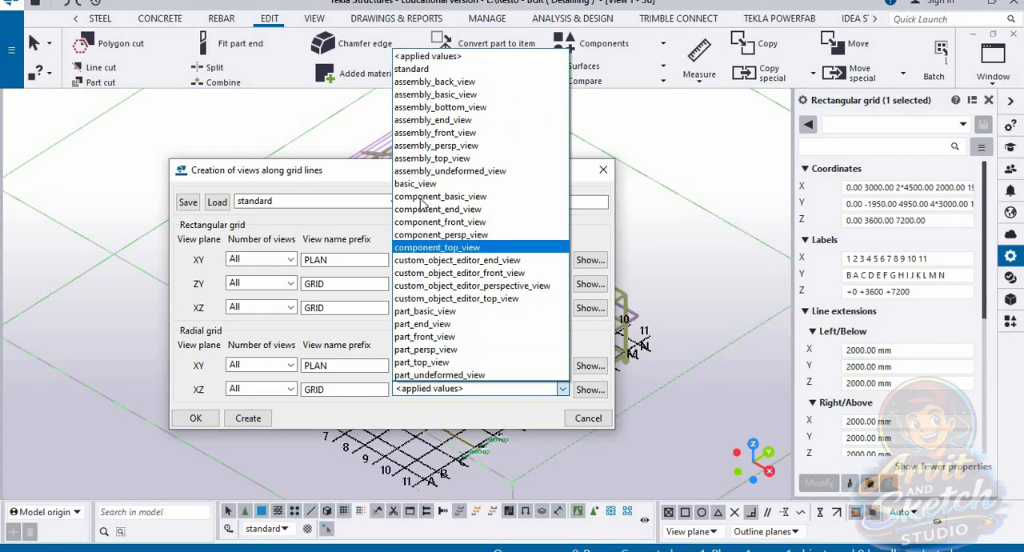
{"action": "left_click", "coordinate": [432, 200]}
{"action": "left_click", "coordinate": [254, 419]}
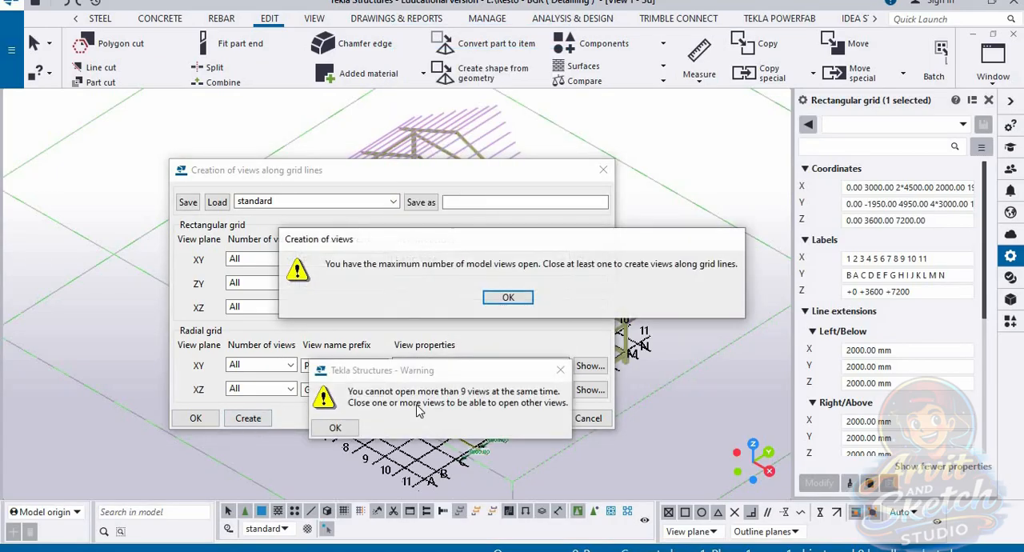
Step: Delete the old views GRID 1, GRID B to GRID F and PLAN +0
{"action": "left_click", "coordinate": [509, 297]}
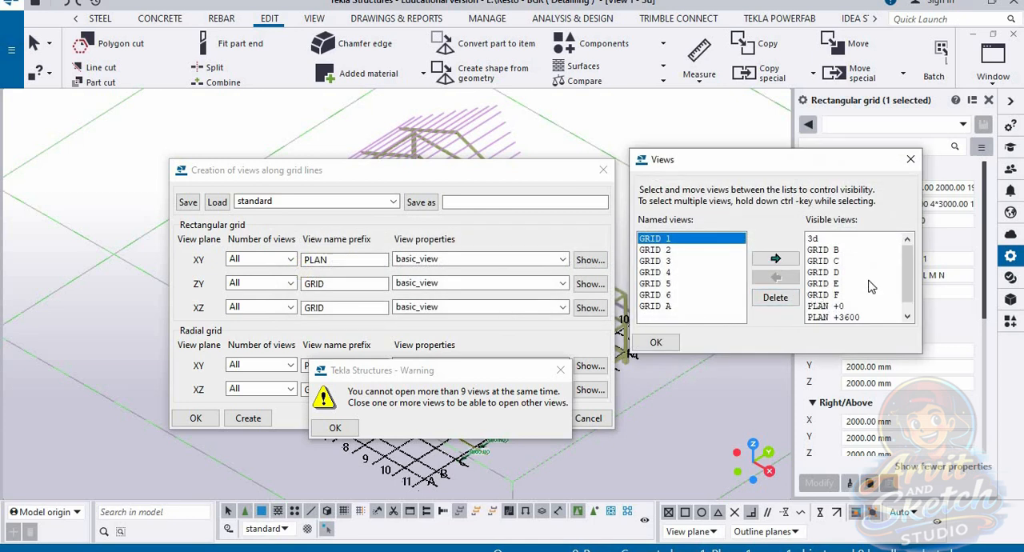
{"action": "left_click", "coordinate": [824, 251]}
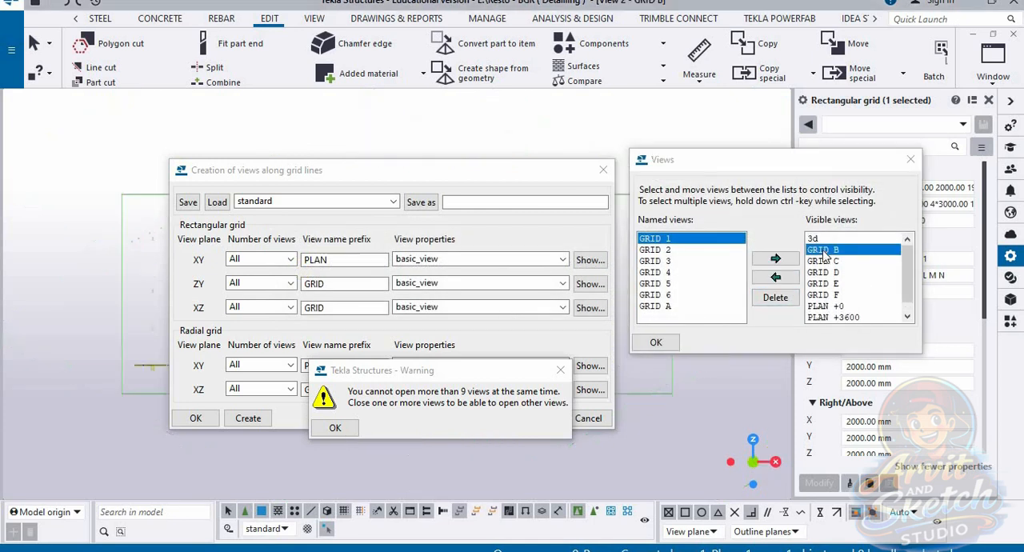
{"action": "left_click", "coordinate": [775, 299]}
{"action": "left_click", "coordinate": [473, 295]}
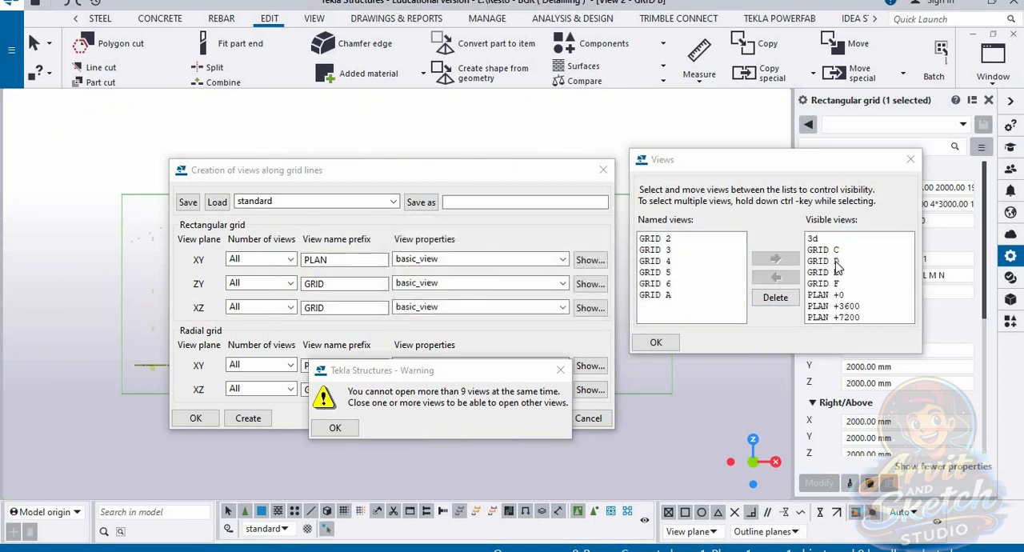
{"action": "left_click", "coordinate": [832, 251]}
{"action": "left_click", "coordinate": [832, 295], "text": "shift"}
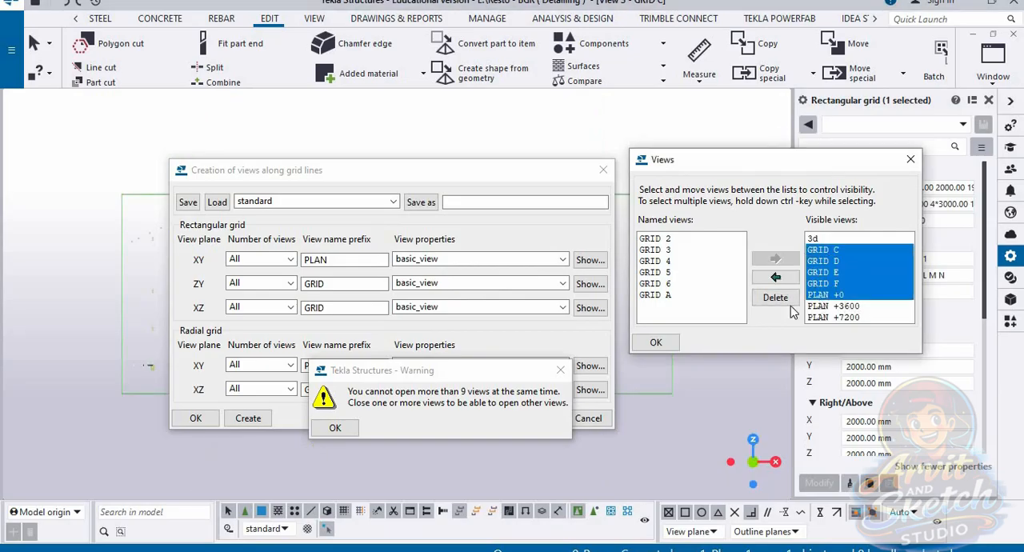
{"action": "left_click", "coordinate": [780, 303]}
{"action": "left_click", "coordinate": [472, 294]}
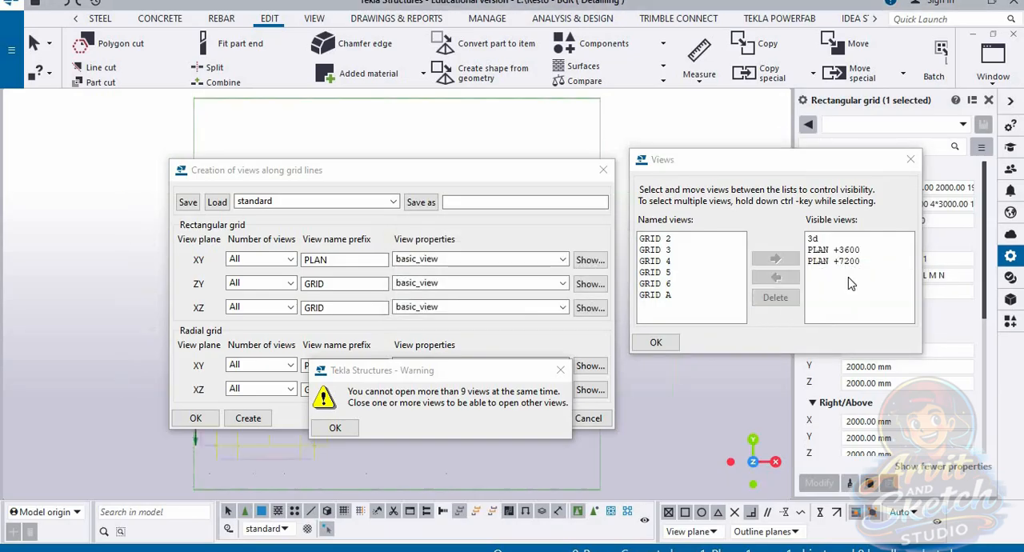
Step: Delete the remaining old views PLAN +3600, PLAN +7200, GRID 2 to GRID 6 and GRID A, keeping only the 3d view
{"action": "left_click", "coordinate": [832, 261], "text": "shift"}
{"action": "left_click", "coordinate": [775, 296]}
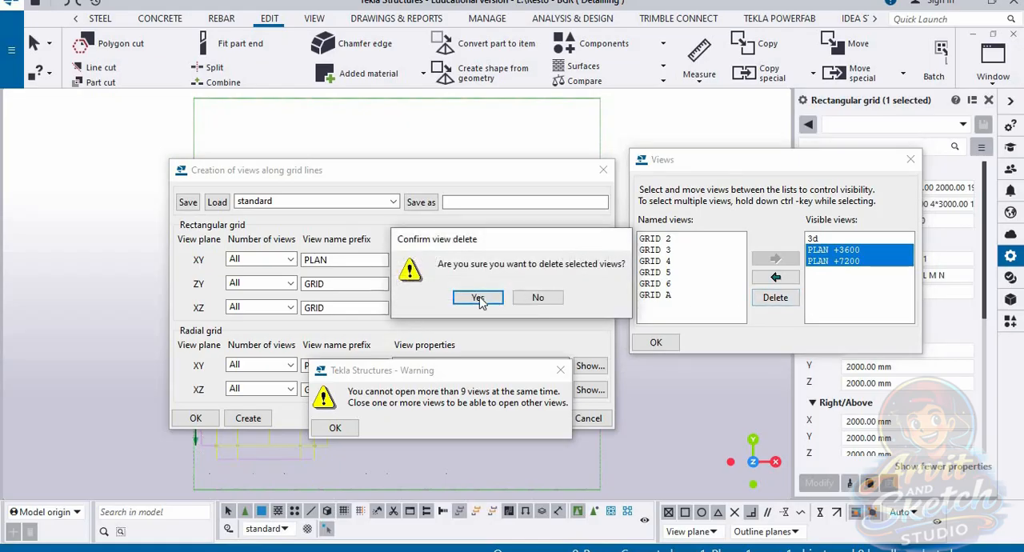
{"action": "left_click", "coordinate": [472, 294]}
{"action": "left_click", "coordinate": [660, 239]}
{"action": "left_click", "coordinate": [662, 294], "text": "shift"}
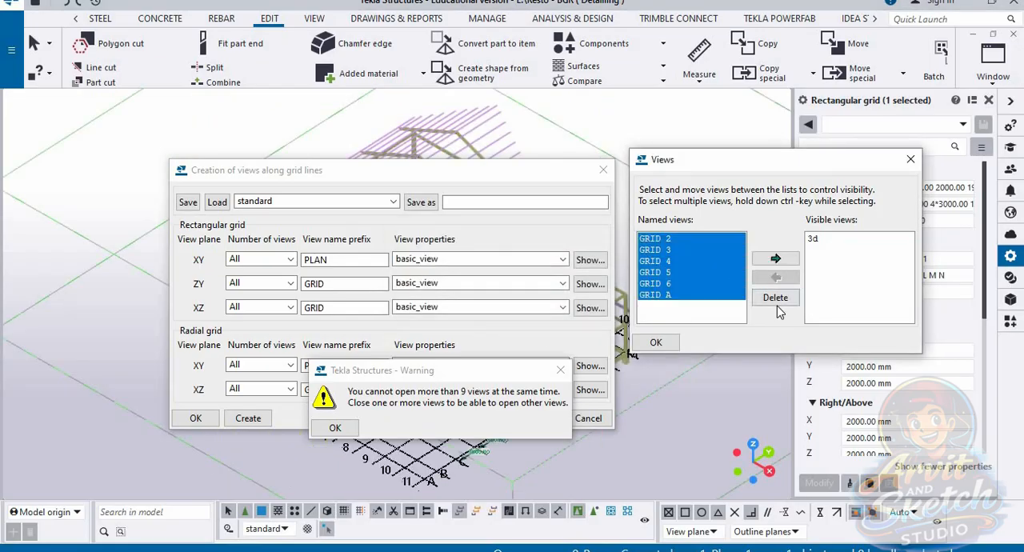
{"action": "left_click", "coordinate": [775, 301]}
{"action": "left_click", "coordinate": [477, 297]}
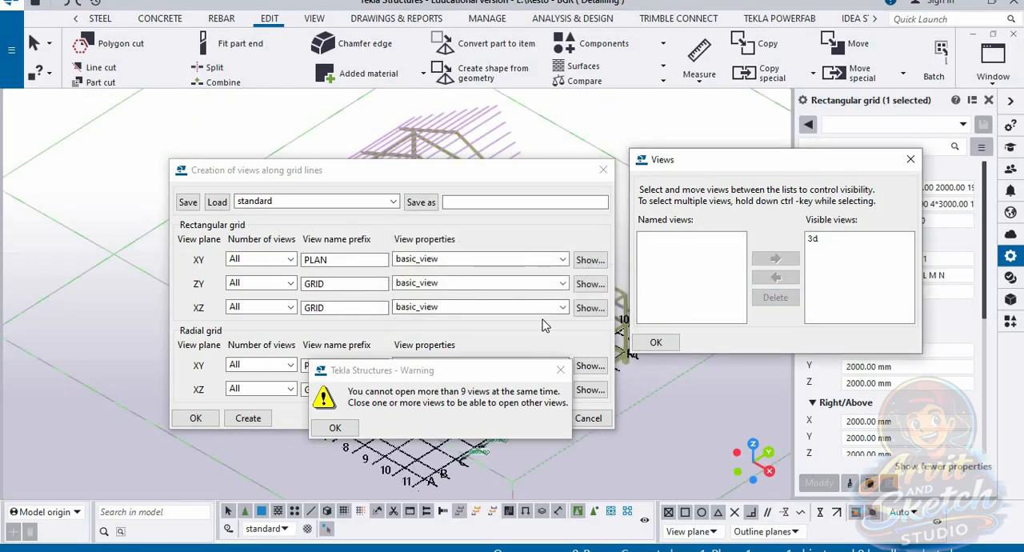
{"action": "left_click", "coordinate": [335, 427]}
{"action": "left_click", "coordinate": [660, 342]}
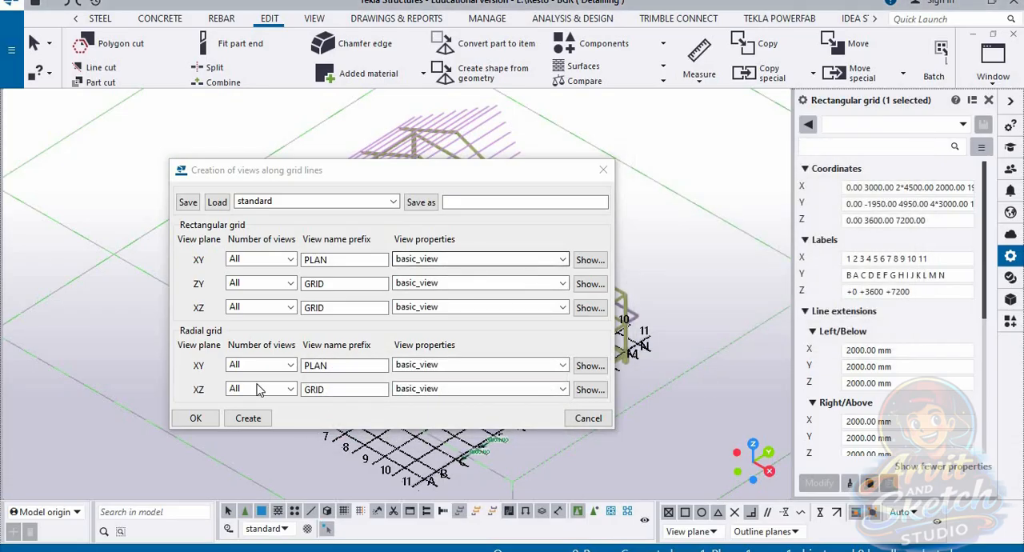
Step: Create the views along all grid lines and make GRID J to GRID N plus PLAN +0, +3600 and +7200 visible
{"action": "left_click", "coordinate": [246, 419]}
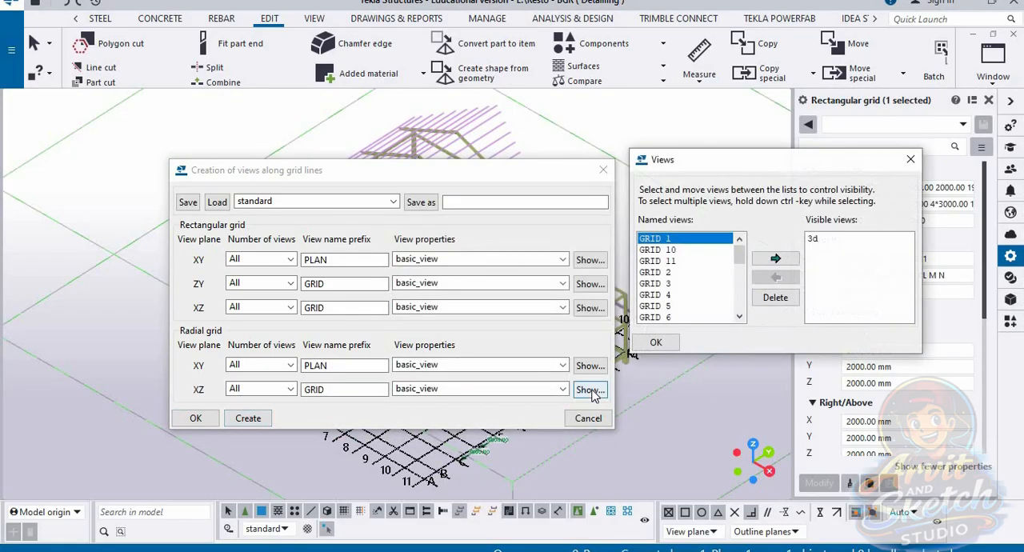
{"action": "left_click_drag", "start_coordinate": [739, 254], "coordinate": [728, 332]}
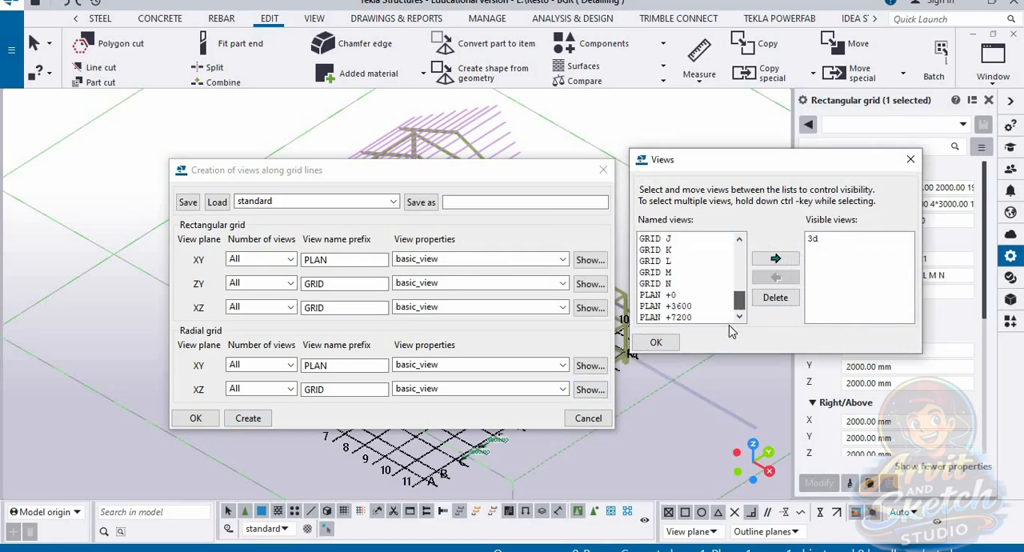
{"action": "left_click", "coordinate": [684, 319], "text": "shift"}
{"action": "left_click", "coordinate": [775, 259]}
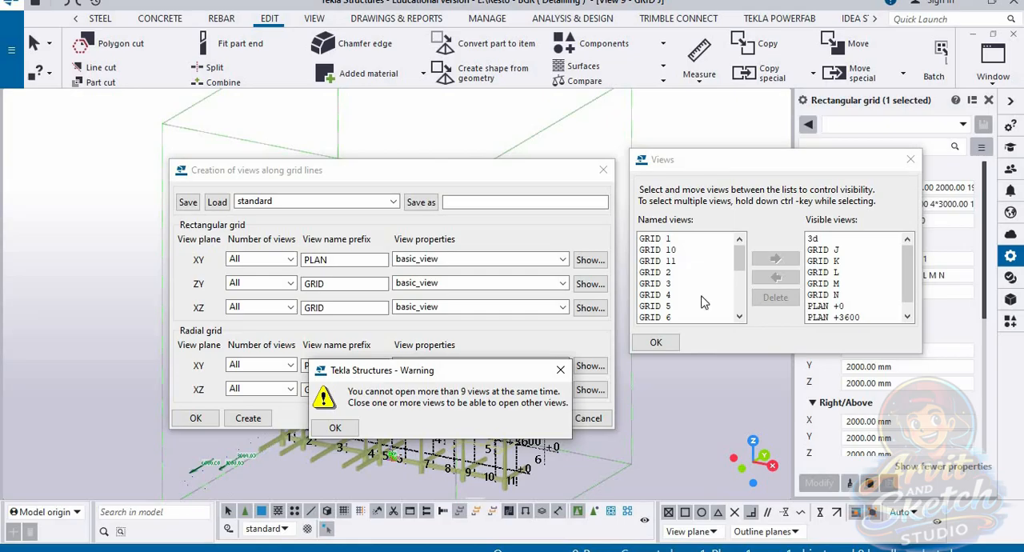
{"action": "left_click", "coordinate": [334, 427]}
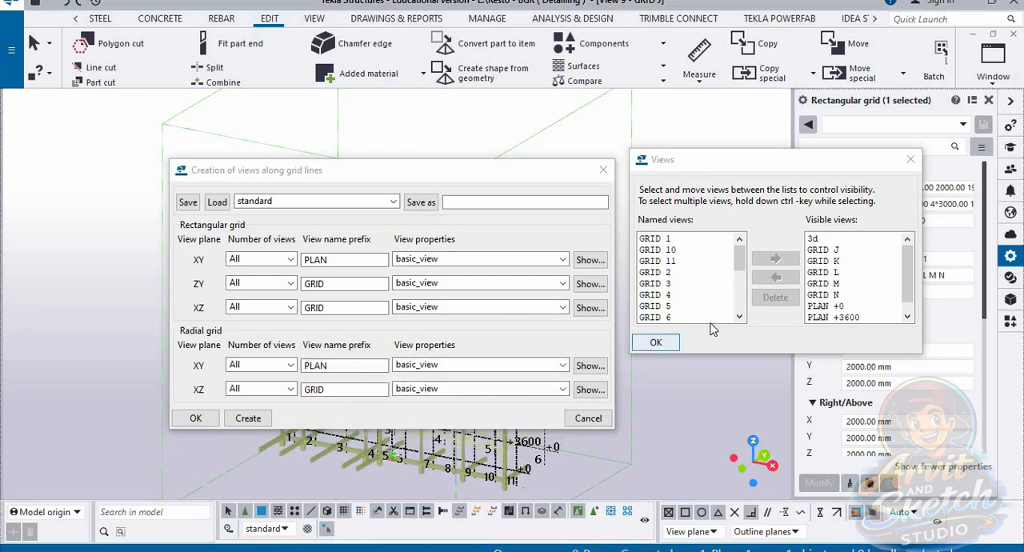
{"action": "mouse_move", "coordinate": [907, 276]}
{"action": "left_mouse_down"}
{"action": "mouse_move", "coordinate": [910, 304]}
{"action": "mouse_move", "coordinate": [912, 260]}
{"action": "left_mouse_up"}
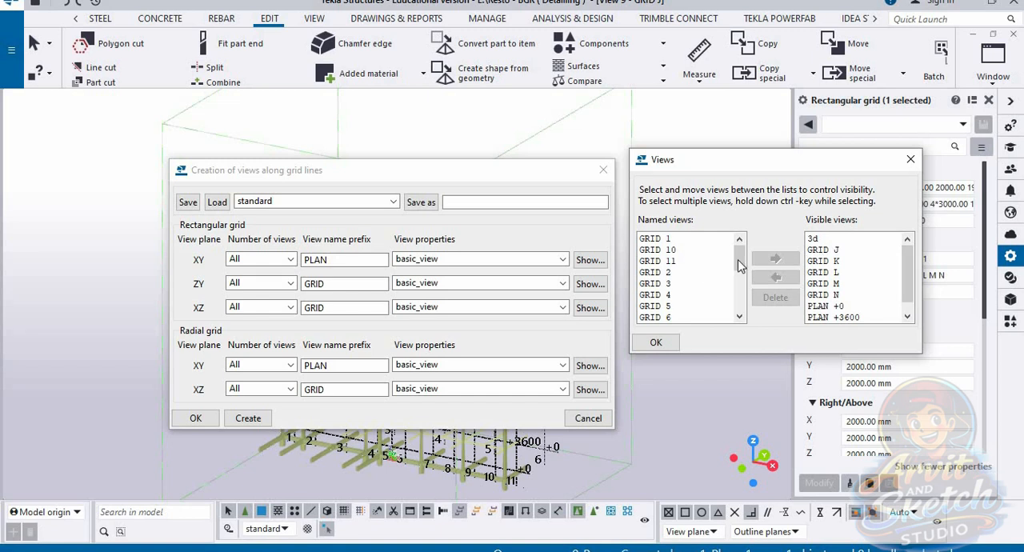
{"action": "mouse_move", "coordinate": [739, 267]}
{"action": "left_mouse_down"}
{"action": "mouse_move", "coordinate": [739, 320]}
{"action": "mouse_move", "coordinate": [739, 258]}
{"action": "left_mouse_up"}
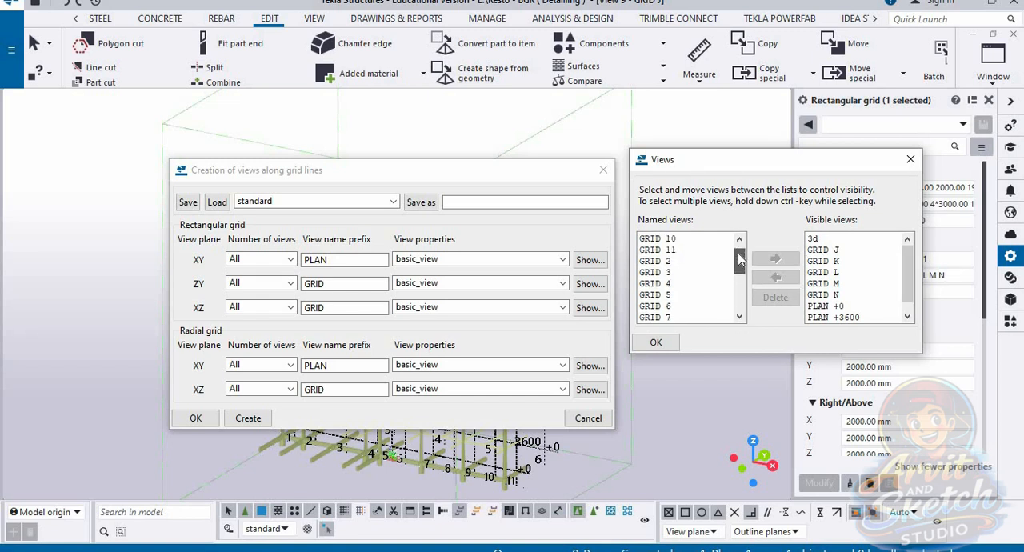
{"action": "left_click", "coordinate": [661, 341]}
{"action": "left_click", "coordinate": [195, 417]}
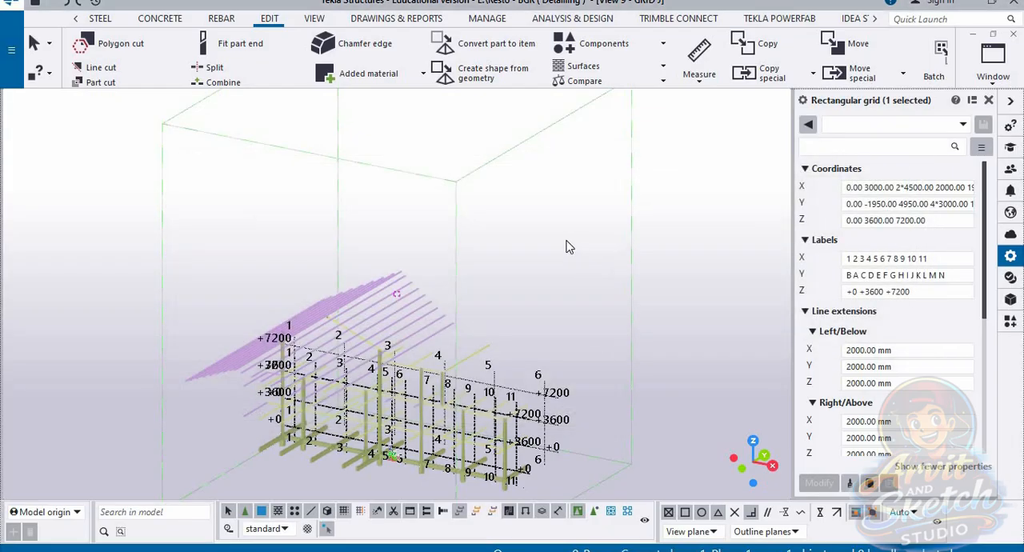
Step: Examine the frame and grid labels in the GRID J and GRID K views, and return to the 3d view
{"action": "scroll", "coordinate": [566, 241], "scroll_direction": "down", "scroll_amount": 4}
{"action": "middle_click_drag", "start_coordinate": [534, 362], "coordinate": [742, 201]}
{"action": "scroll", "coordinate": [553, 339], "scroll_direction": "up", "scroll_amount": 5}
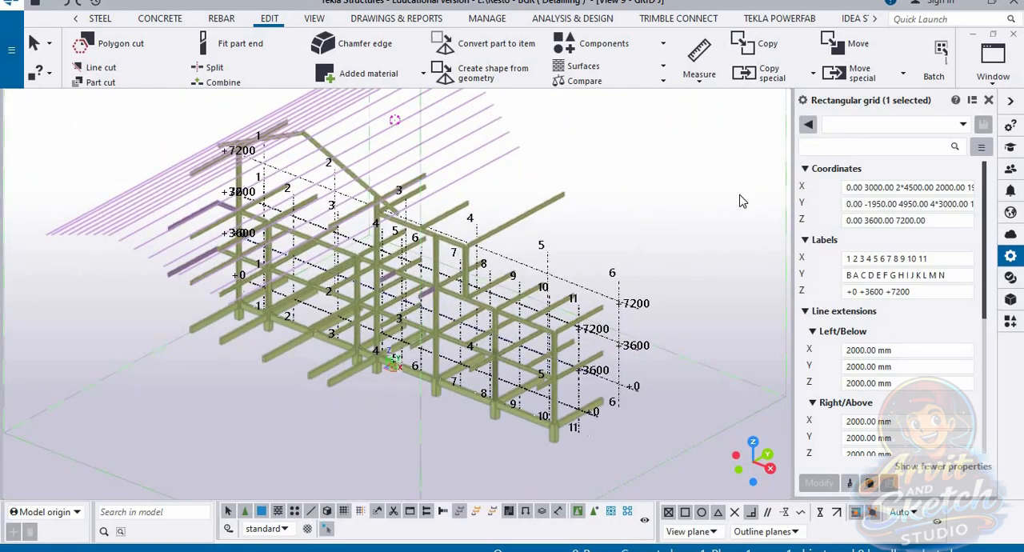
{"action": "left_click", "coordinate": [990, 64]}
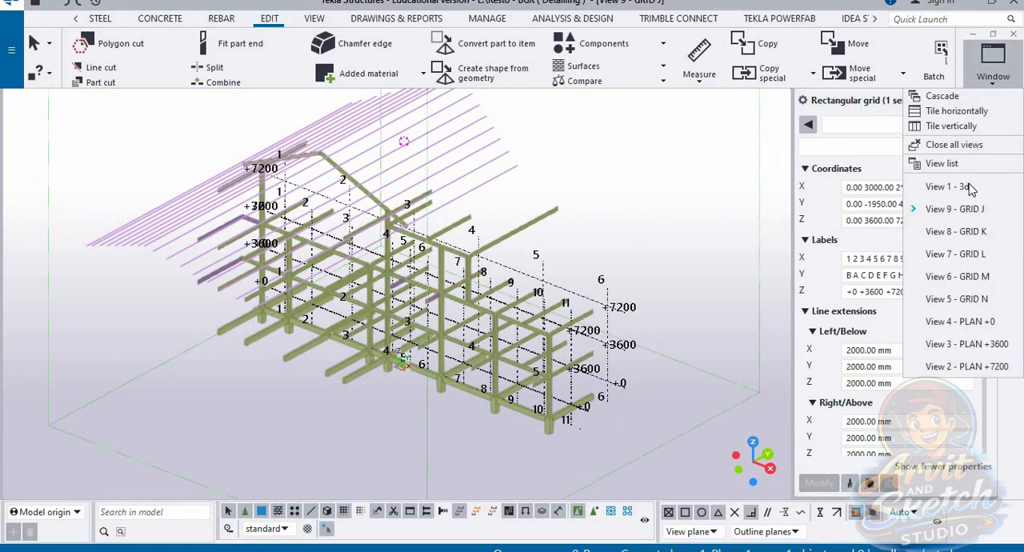
{"action": "left_click", "coordinate": [959, 234]}
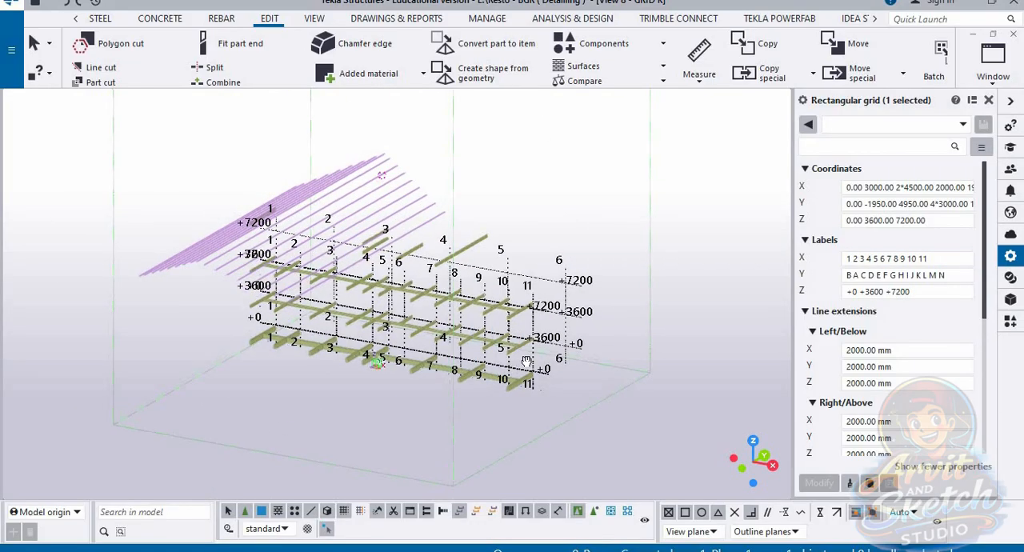
{"action": "middle_click_drag", "start_coordinate": [526, 362], "coordinate": [458, 405], "text": "ctrl"}
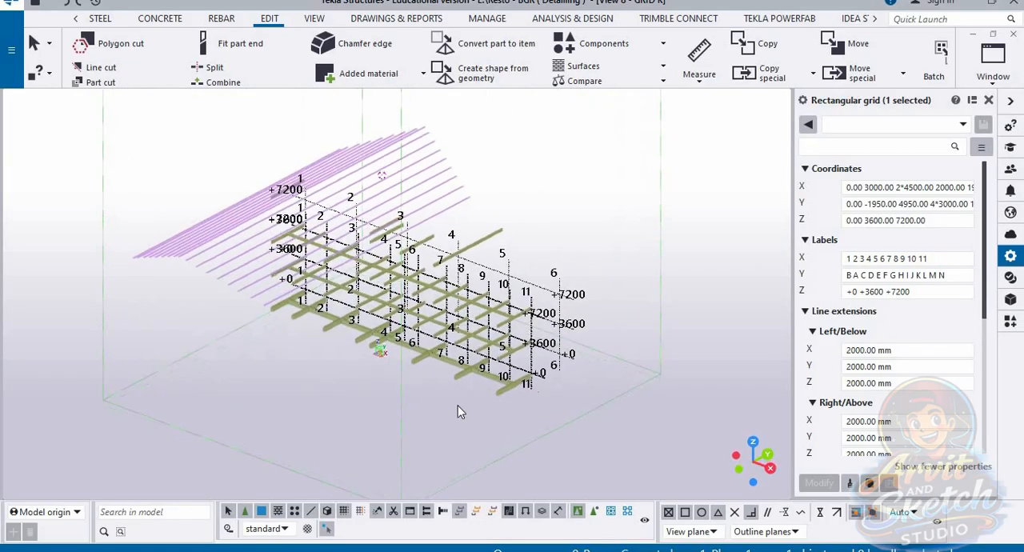
{"action": "scroll", "coordinate": [539, 256], "scroll_direction": "up", "scroll_amount": 1}
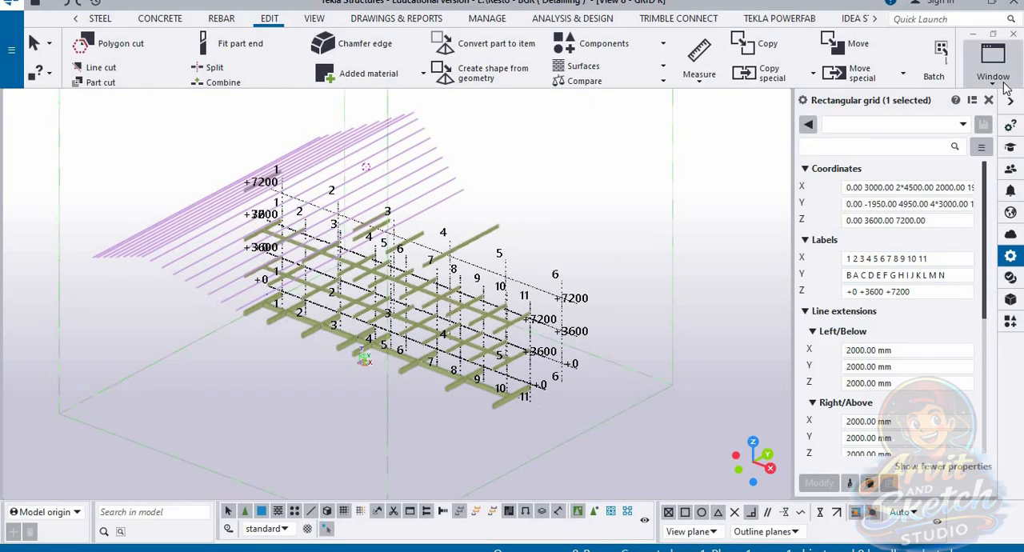
{"action": "left_click", "coordinate": [992, 64]}
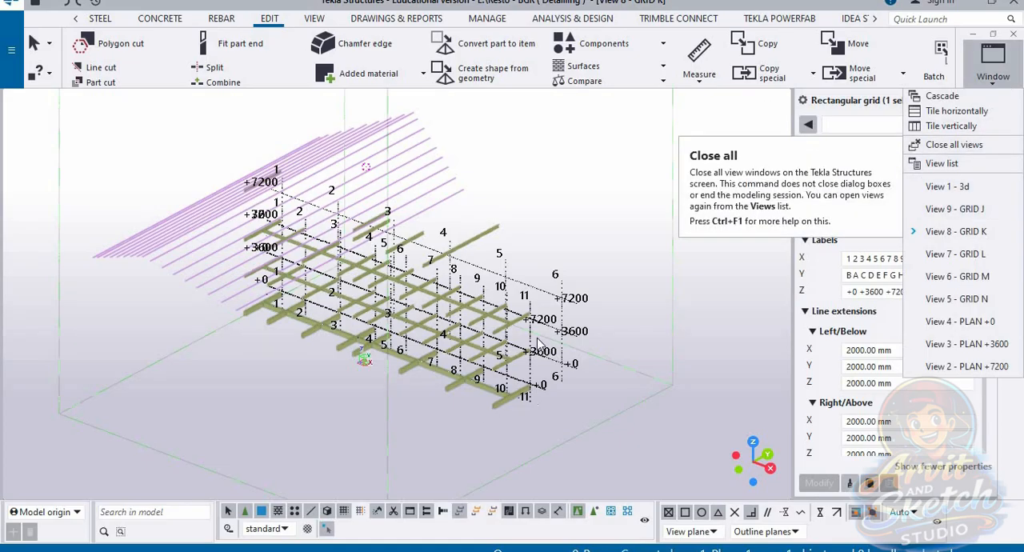
{"action": "left_click", "coordinate": [947, 185]}
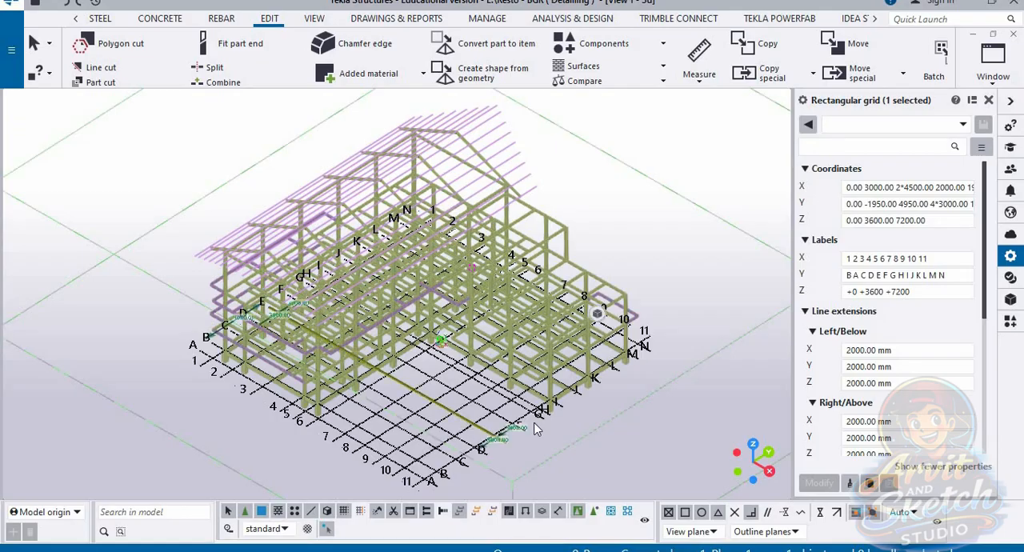
{"action": "right_click", "coordinate": [463, 416]}
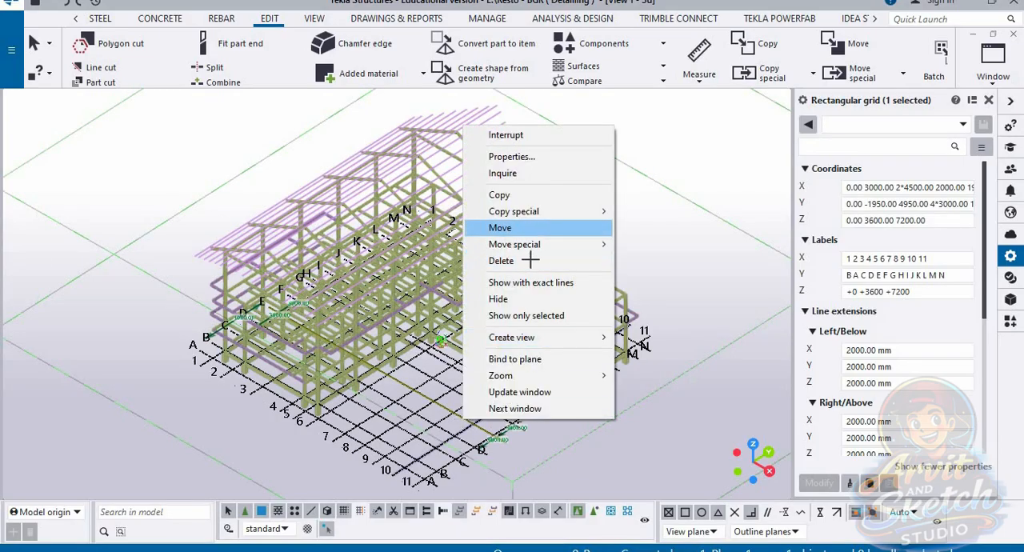
{"action": "mouse_move", "coordinate": [571, 337]}
{"action": "left_click", "coordinate": [664, 354]}
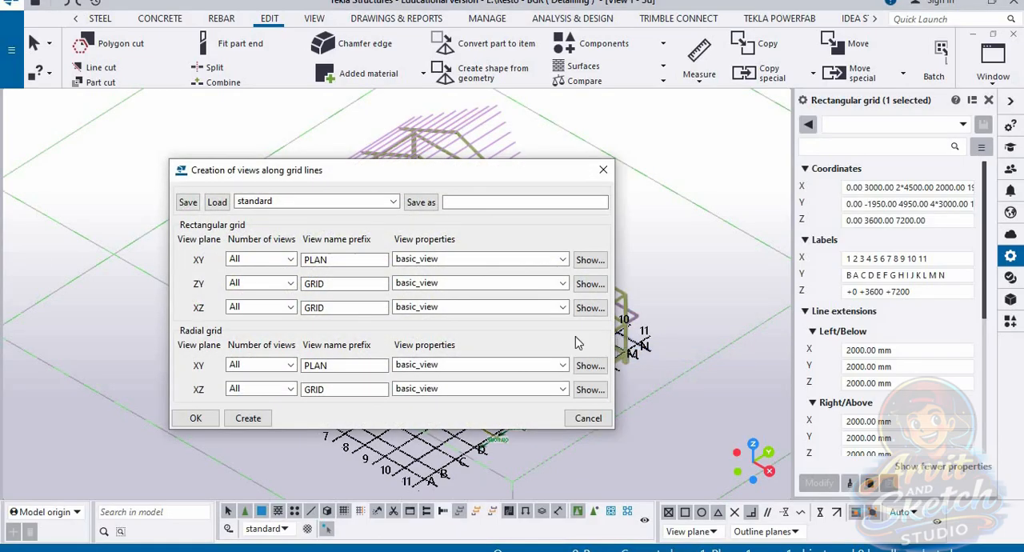
{"action": "left_click", "coordinate": [197, 417]}
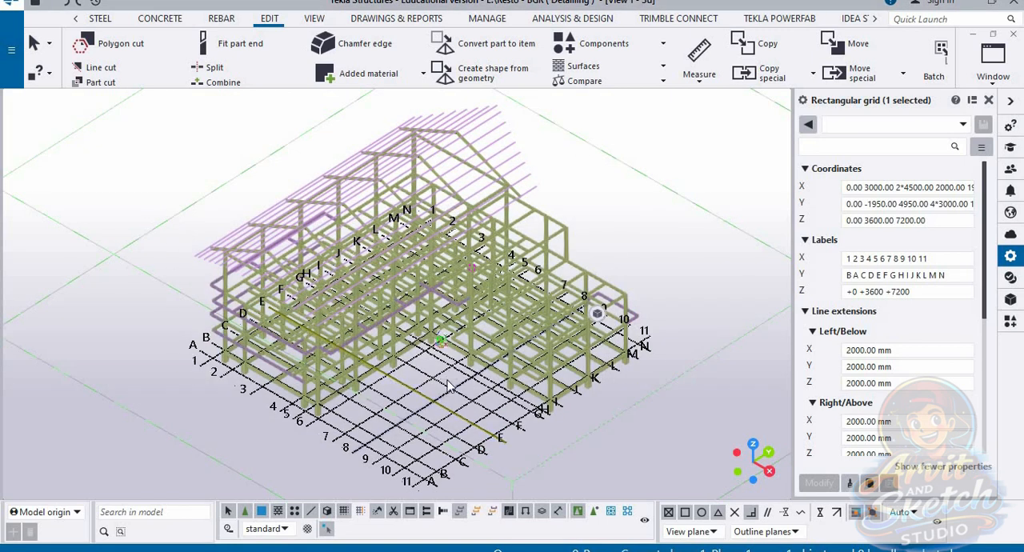
{"action": "left_click", "coordinate": [1004, 83]}
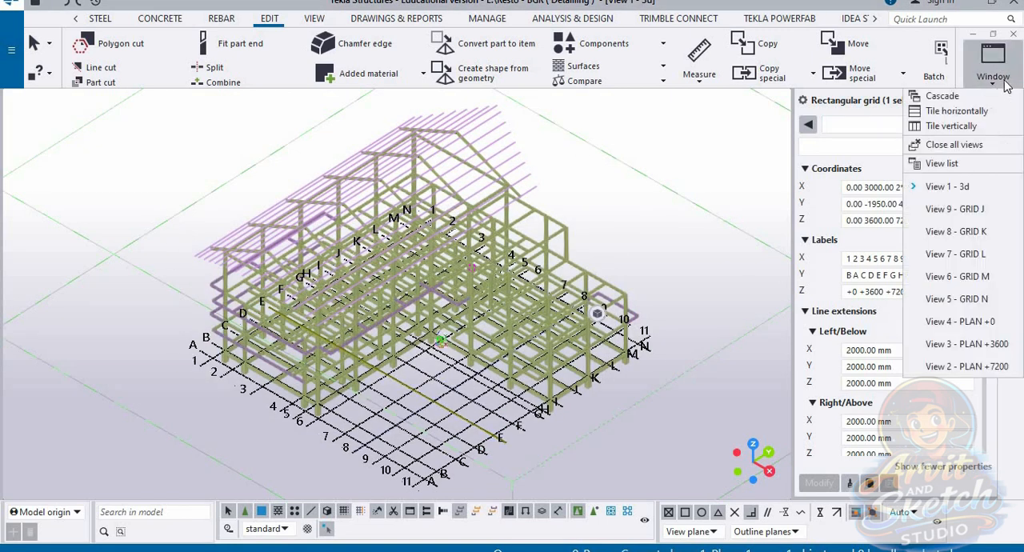
{"action": "left_click", "coordinate": [436, 394]}
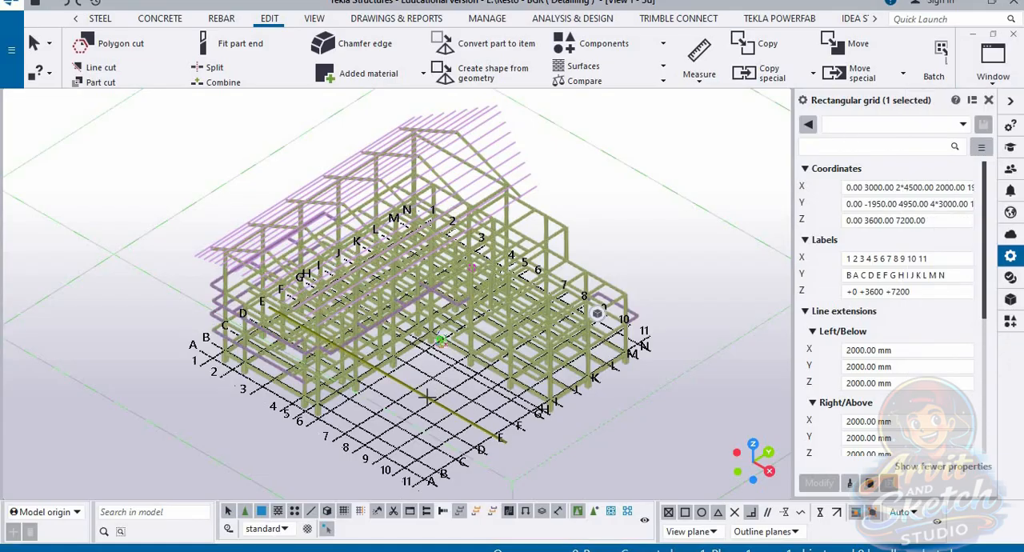
Step: Run the creation of views along all grid lines again and hide the GRID J to GRID N views
{"action": "right_click", "coordinate": [430, 396]}
{"action": "mouse_move", "coordinate": [491, 315]}
{"action": "left_click", "coordinate": [608, 332]}
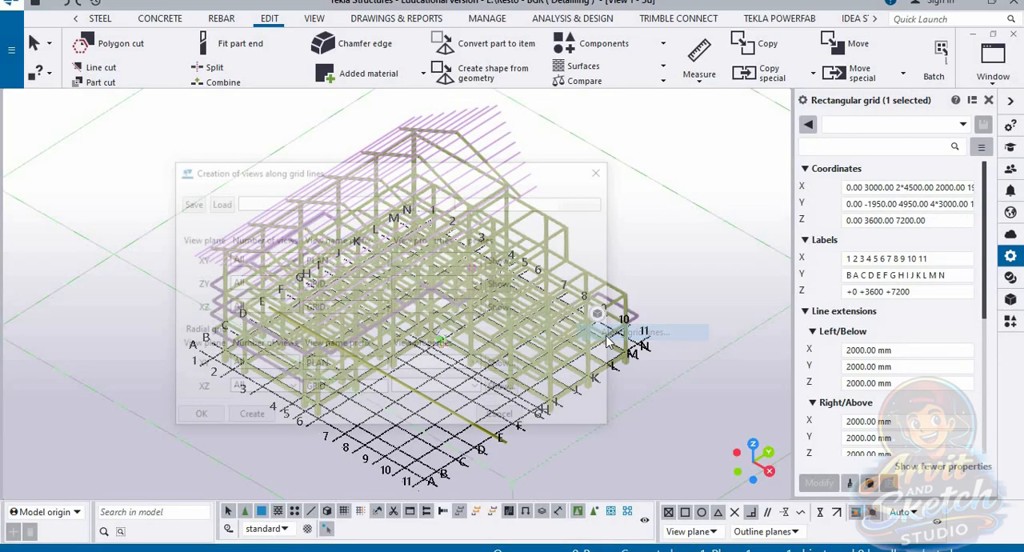
{"action": "left_click", "coordinate": [239, 419]}
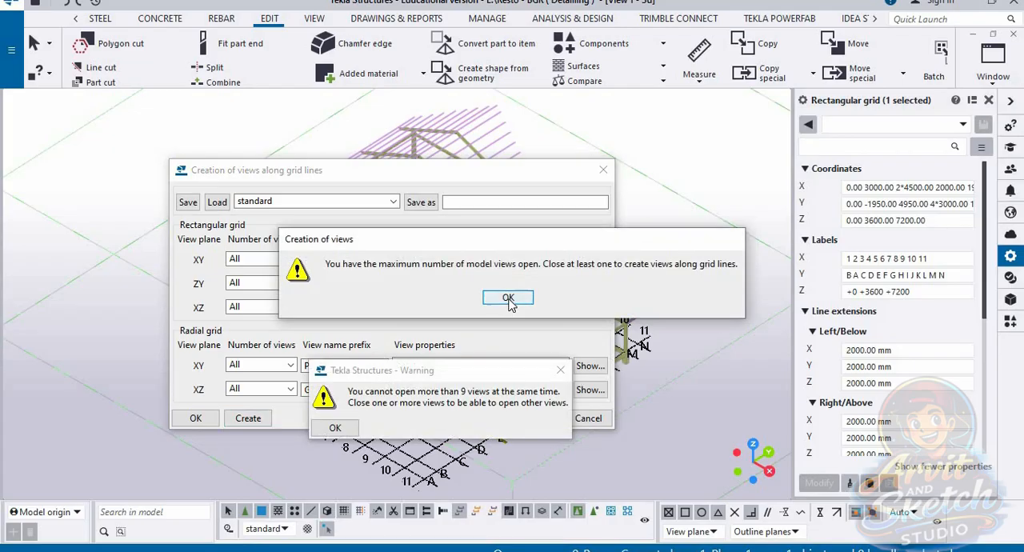
{"action": "left_click", "coordinate": [575, 315]}
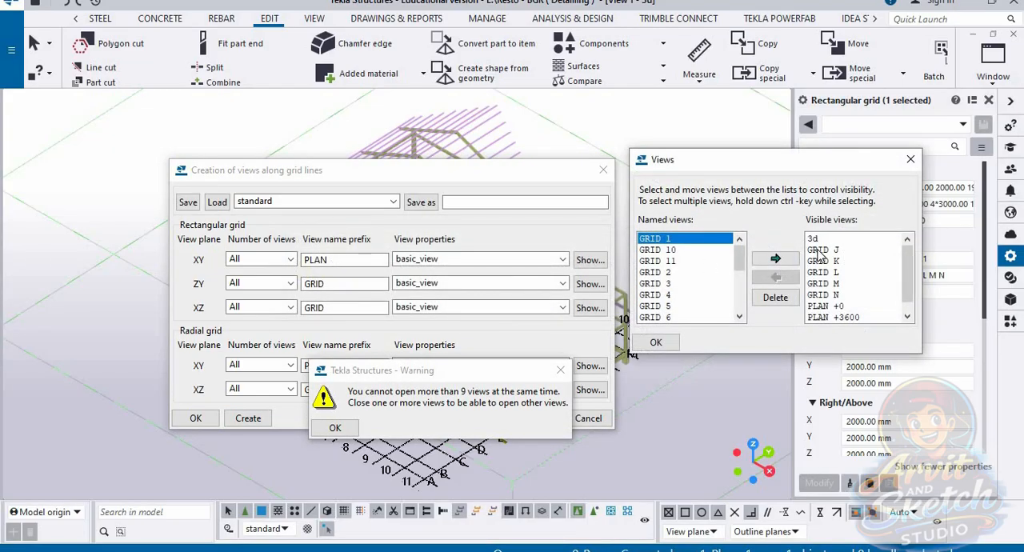
{"action": "left_click", "coordinate": [819, 250]}
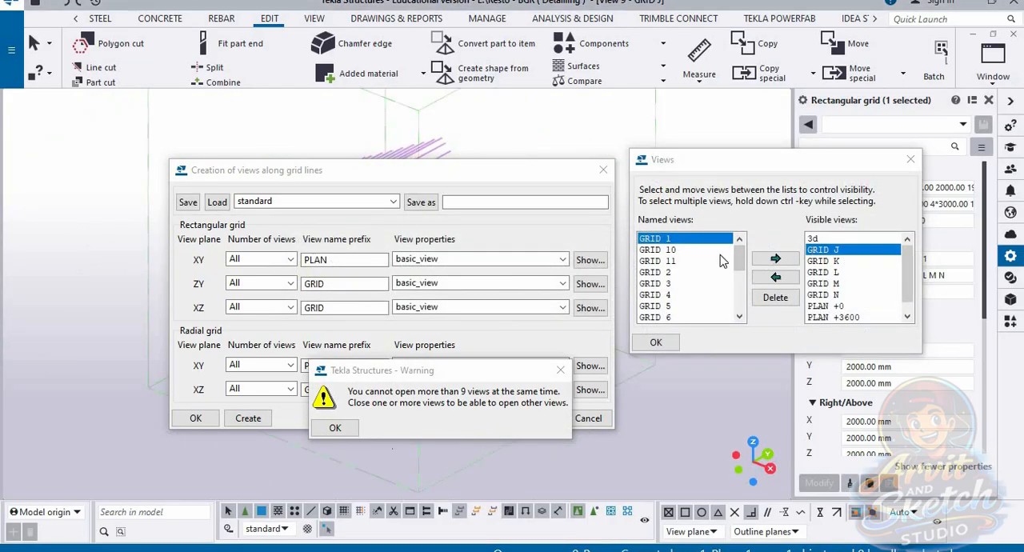
{"action": "left_click", "coordinate": [761, 257]}
{"action": "left_click", "coordinate": [836, 252]}
{"action": "left_click", "coordinate": [836, 295], "text": "ctrl"}
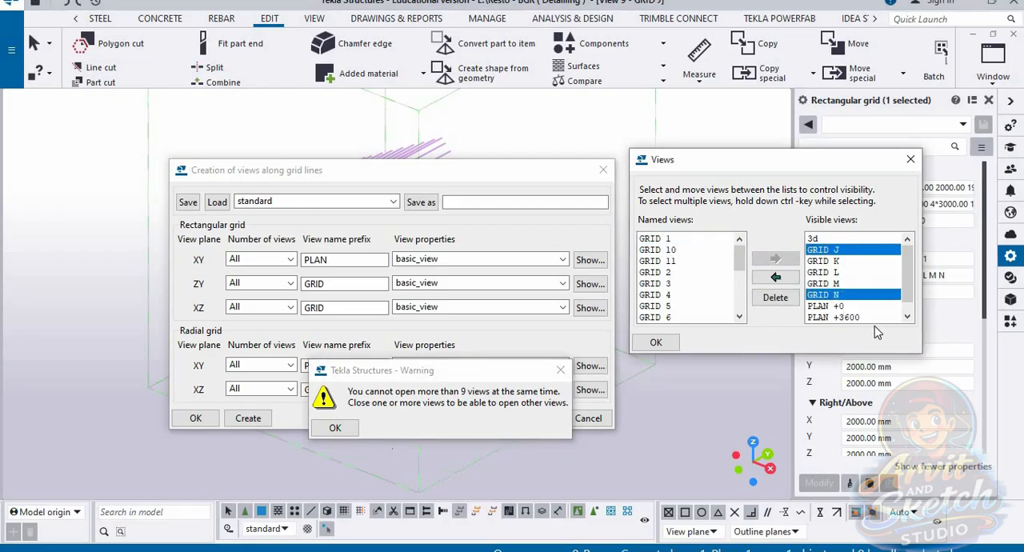
{"action": "left_click", "coordinate": [825, 250]}
{"action": "left_click", "coordinate": [830, 295], "text": "shift"}
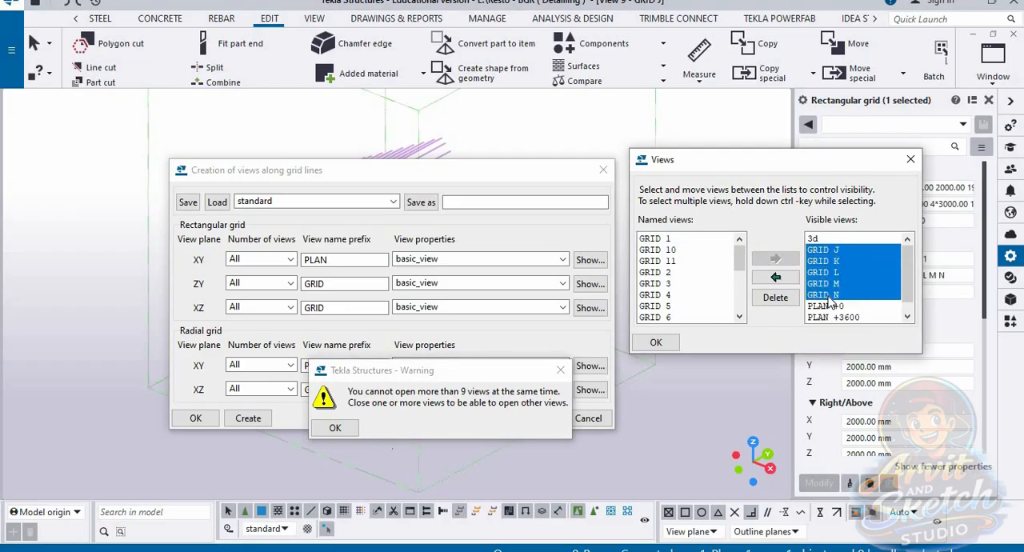
{"action": "left_click", "coordinate": [774, 278]}
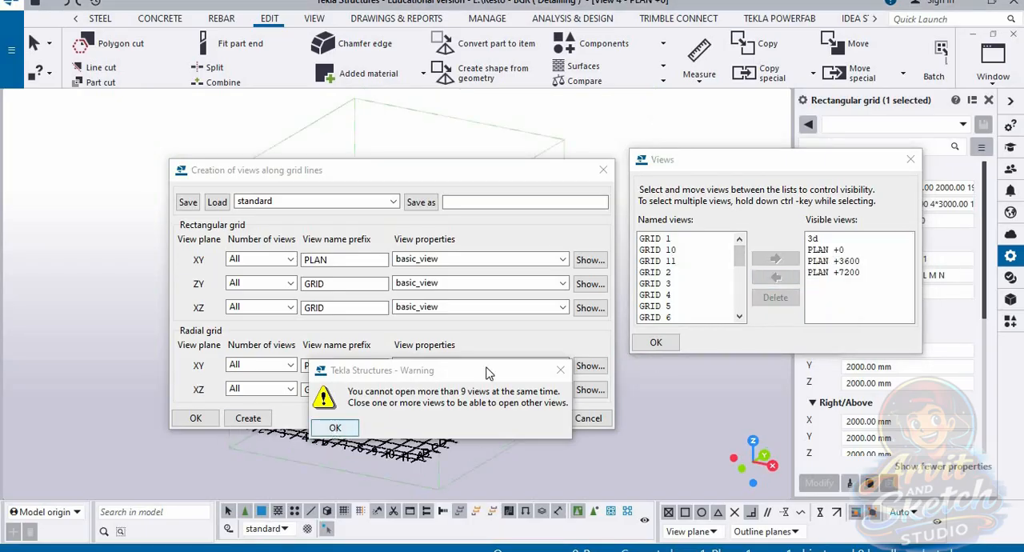
{"action": "left_click", "coordinate": [334, 427]}
Step: Make the GRID 2 to GRID 6 views visible alongside the 3d and PLAN views
{"action": "left_click", "coordinate": [659, 240]}
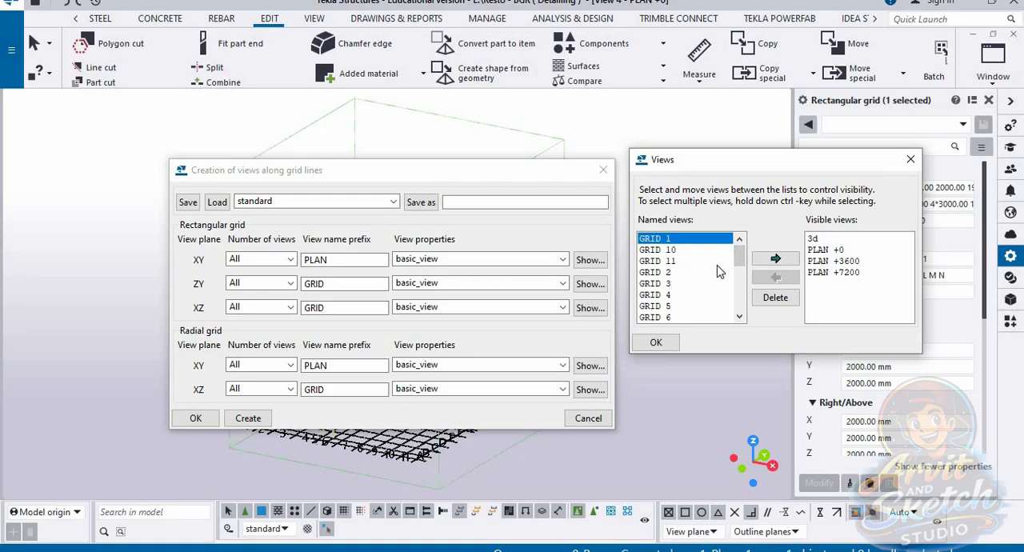
{"action": "left_click", "coordinate": [659, 273], "text": "ctrl"}
{"action": "left_click", "coordinate": [659, 284], "text": "ctrl"}
{"action": "left_click", "coordinate": [659, 295], "text": "ctrl"}
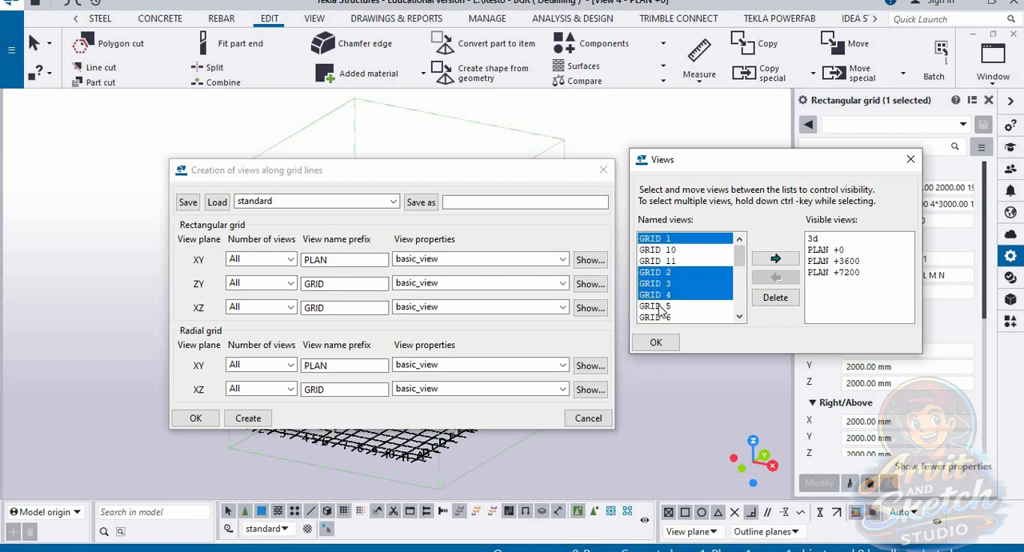
{"action": "left_click", "coordinate": [659, 306], "text": "ctrl"}
{"action": "left_click", "coordinate": [659, 318], "text": "ctrl"}
{"action": "left_click", "coordinate": [775, 260]}
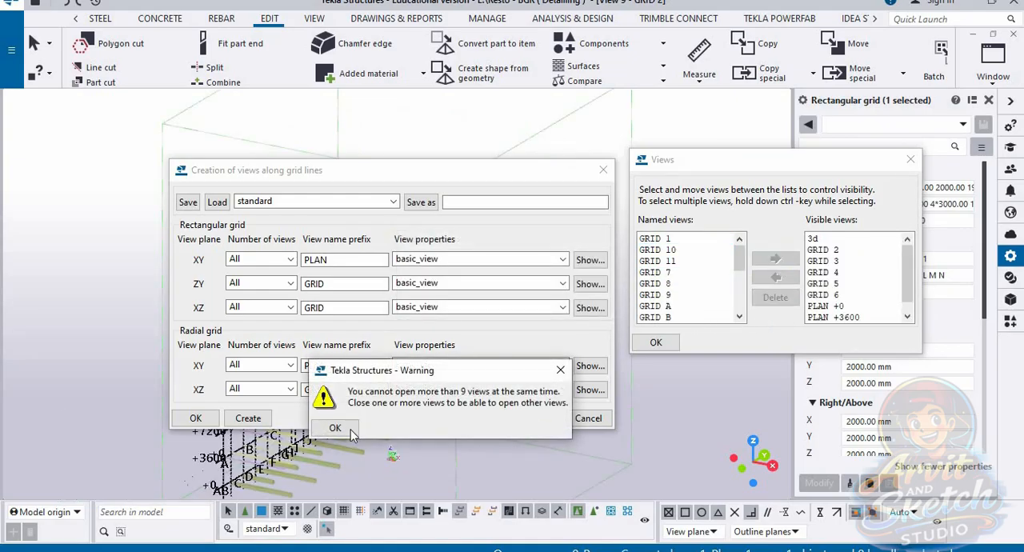
{"action": "left_click", "coordinate": [349, 433]}
Step: Try to make GRID 7 visible as well, and accept the view list and the grid-line view creation settings
{"action": "left_click", "coordinate": [655, 272]}
{"action": "left_click", "coordinate": [774, 260]}
{"action": "left_click", "coordinate": [345, 428]}
{"action": "left_click_drag", "start_coordinate": [908, 267], "coordinate": [906, 284]}
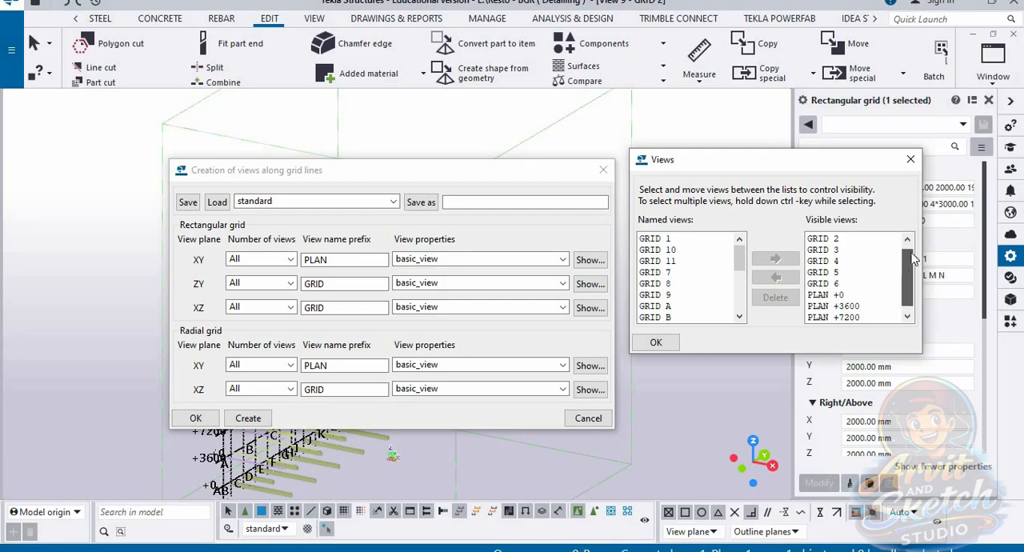
{"action": "scroll", "coordinate": [912, 256], "scroll_direction": "up", "scroll_amount": 1}
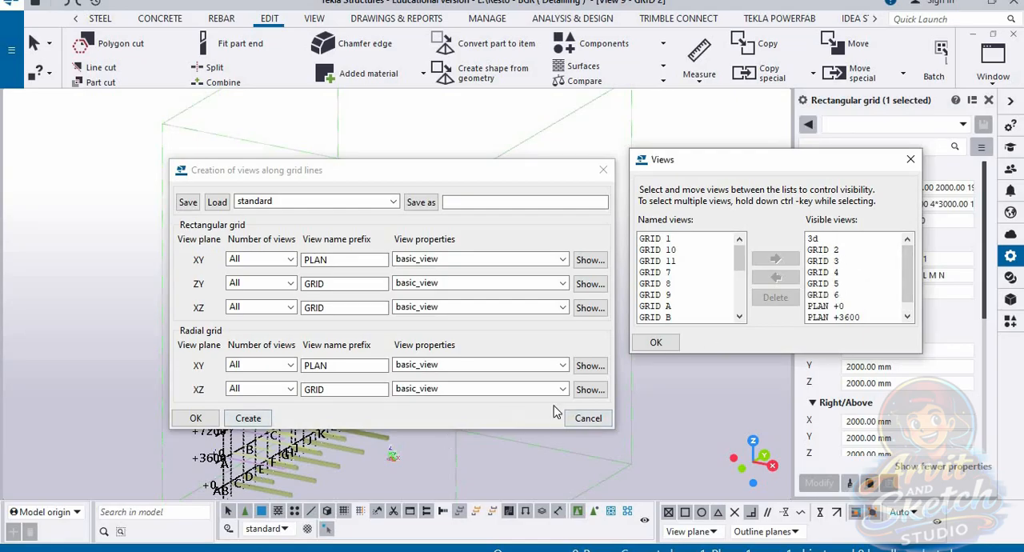
{"action": "left_click", "coordinate": [656, 342]}
{"action": "left_click", "coordinate": [195, 417]}
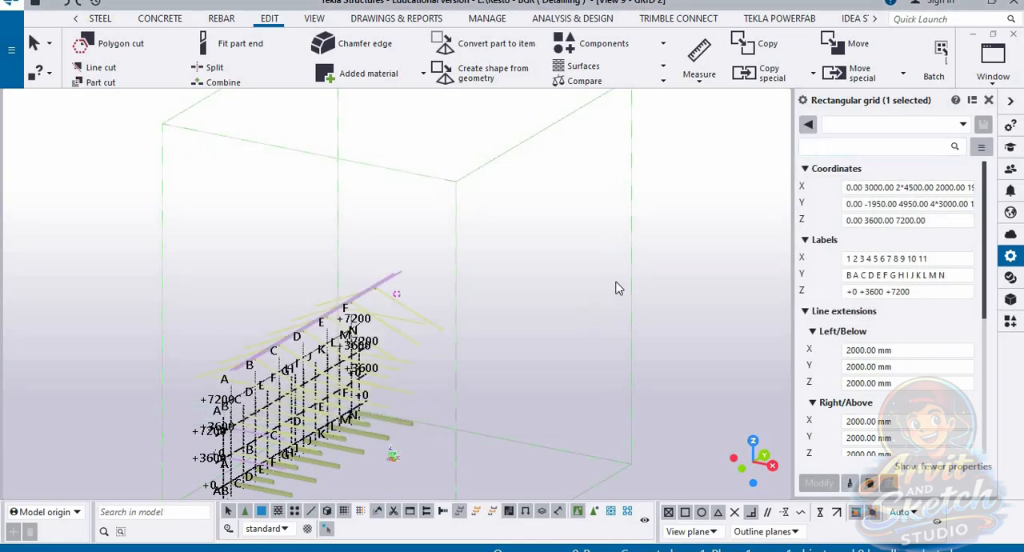
Step: Examine the frame members and grid labels in the GRID 2 and GRID 3 views from several angles
{"action": "scroll", "coordinate": [416, 424], "scroll_direction": "up", "scroll_amount": 3}
{"action": "middle_click_drag", "start_coordinate": [493, 422], "coordinate": [735, 416], "text": "ctrl"}
{"action": "scroll", "coordinate": [507, 324], "scroll_direction": "down", "scroll_amount": 1}
{"action": "scroll", "coordinate": [524, 451], "scroll_direction": "up", "scroll_amount": 3}
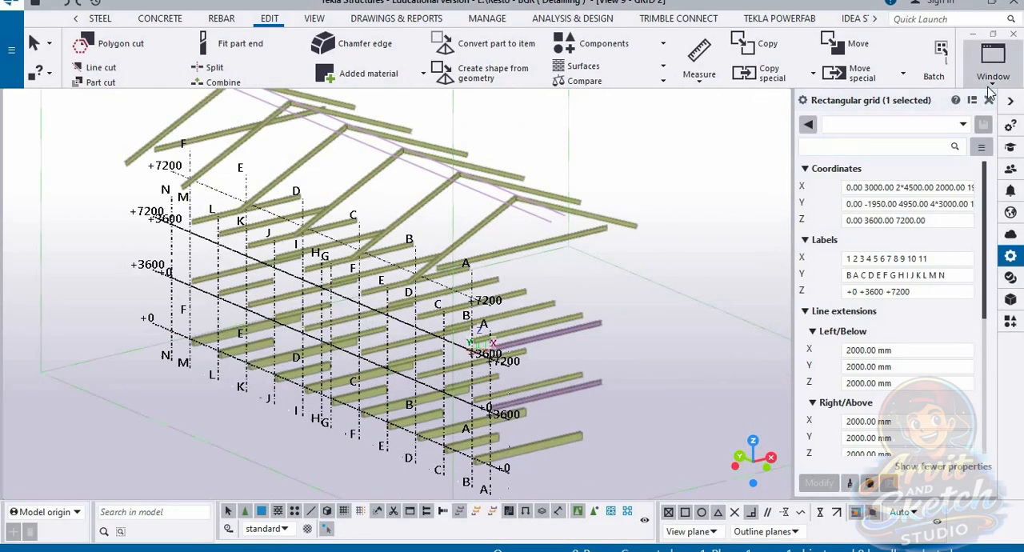
{"action": "left_click", "coordinate": [993, 60]}
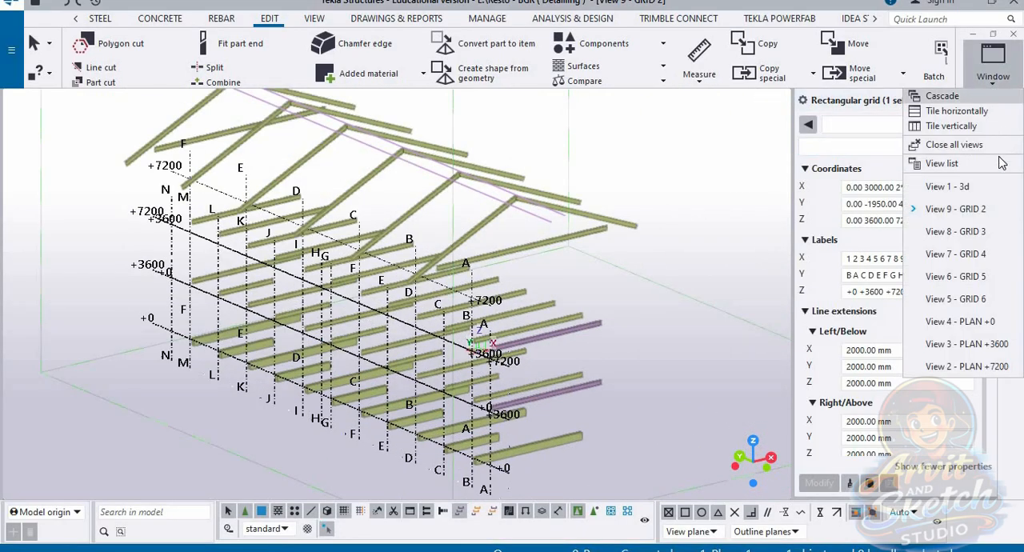
{"action": "left_click", "coordinate": [966, 231]}
{"action": "scroll", "coordinate": [279, 456], "scroll_direction": "up", "scroll_amount": 5}
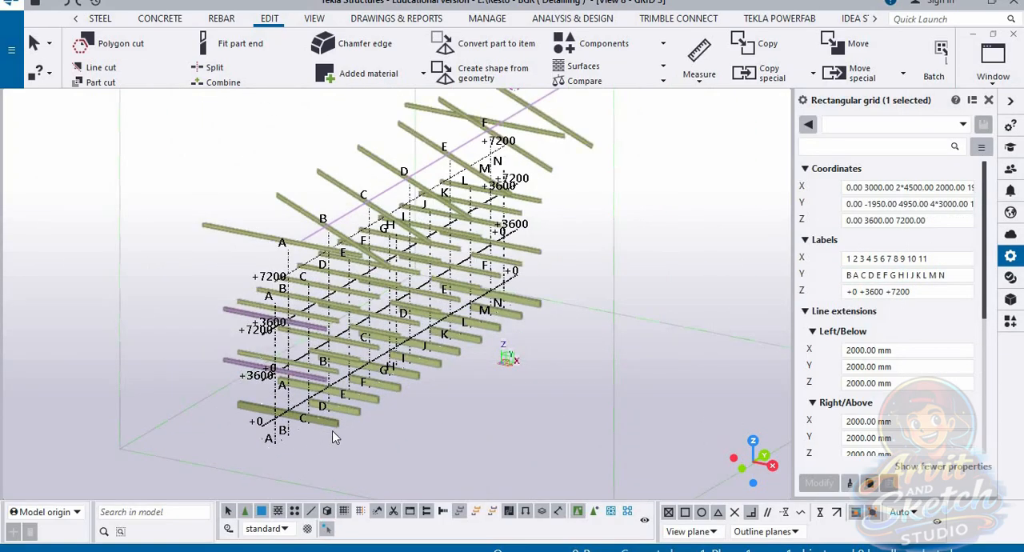
{"action": "middle_click_drag", "start_coordinate": [334, 437], "coordinate": [538, 434], "text": "ctrl"}
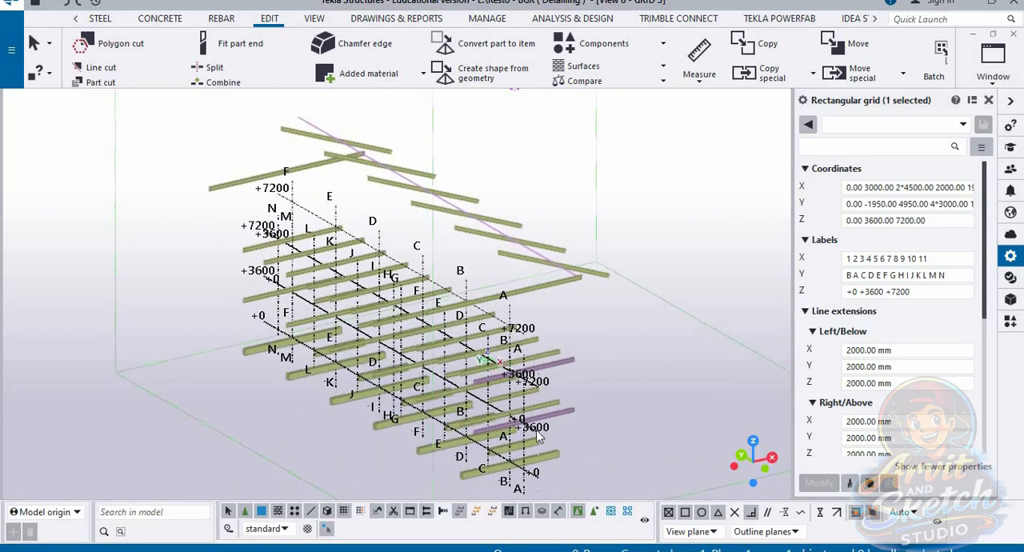
{"action": "scroll", "coordinate": [550, 375], "scroll_direction": "up", "scroll_amount": 7}
{"action": "scroll", "coordinate": [459, 248], "scroll_direction": "down", "scroll_amount": 6}
{"action": "middle_click_drag", "start_coordinate": [465, 310], "coordinate": [423, 322]}
Step: Examine the frame members and grid labels in the GRID 5 and GRID 6 views, and return to the 3d view
{"action": "left_click", "coordinate": [1006, 79]}
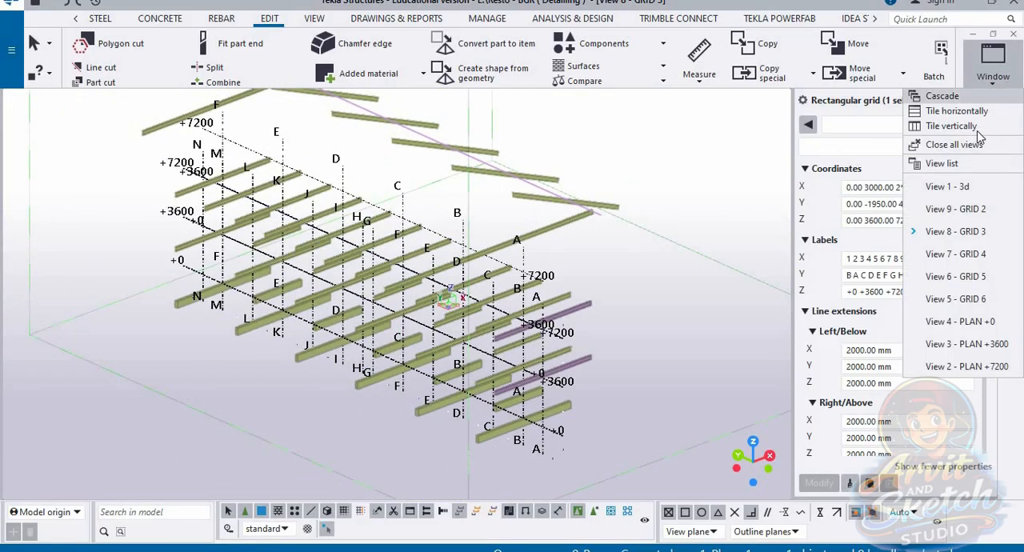
{"action": "left_click", "coordinate": [956, 275]}
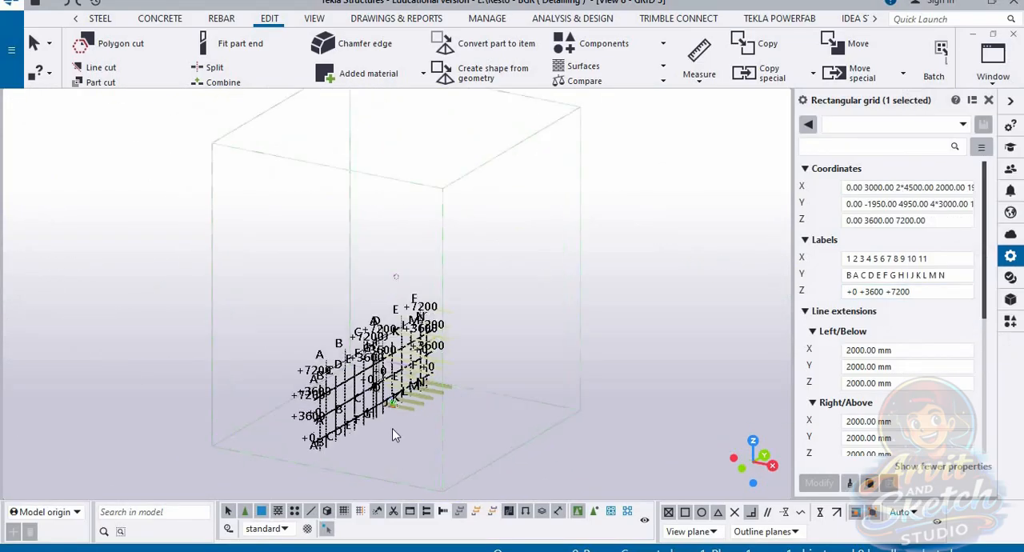
{"action": "scroll", "coordinate": [392, 428], "scroll_direction": "up", "scroll_amount": 6}
{"action": "middle_click_drag", "start_coordinate": [476, 319], "coordinate": [560, 336], "text": "ctrl"}
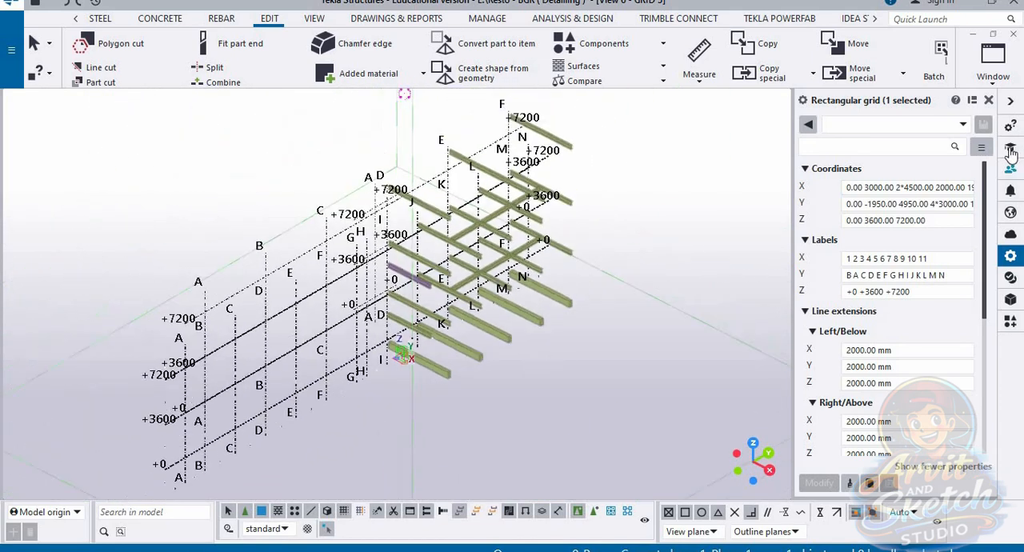
{"action": "left_click", "coordinate": [994, 73]}
{"action": "left_click", "coordinate": [921, 293]}
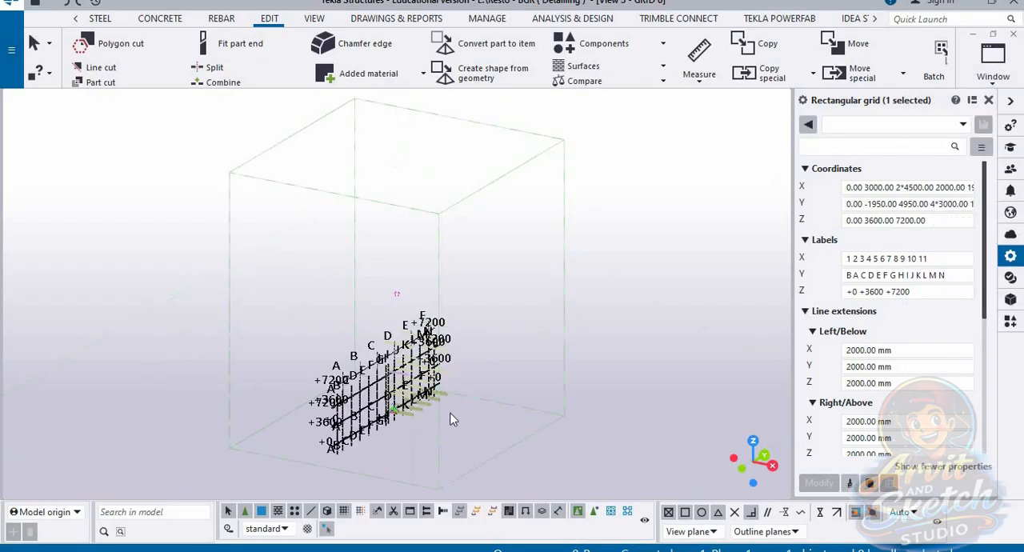
{"action": "scroll", "coordinate": [393, 424], "scroll_direction": "up", "scroll_amount": 8}
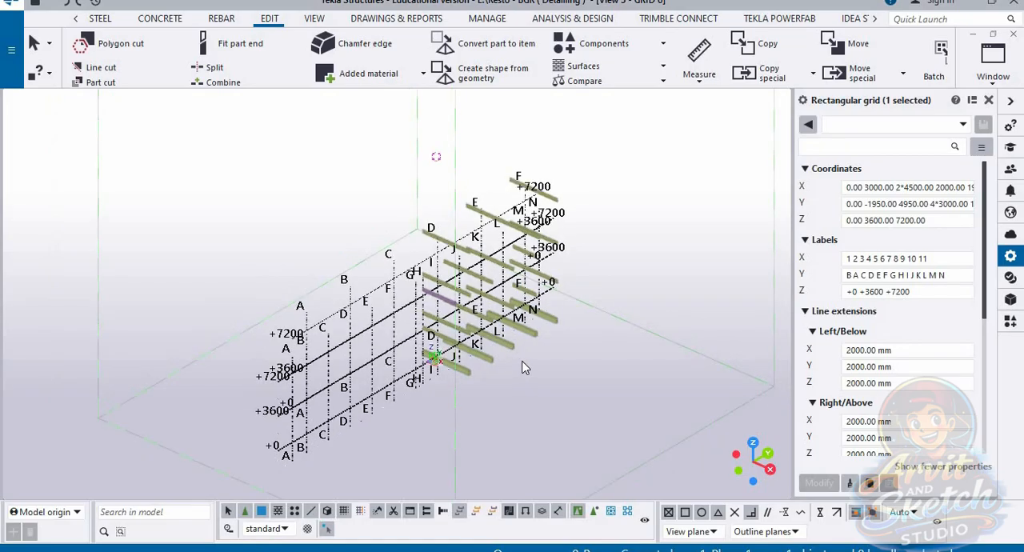
{"action": "left_click", "coordinate": [992, 76]}
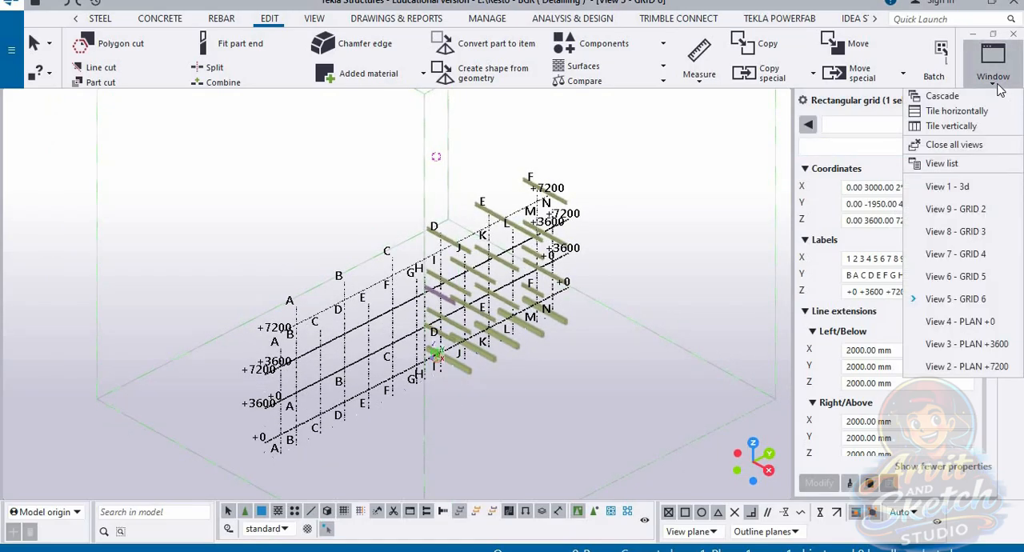
{"action": "left_click", "coordinate": [949, 187]}
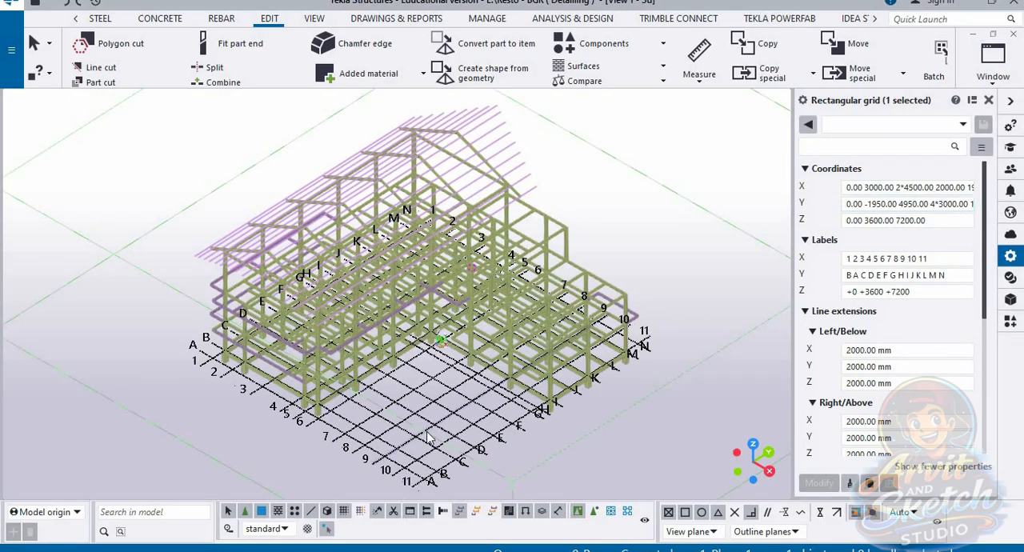
Step: Start view creation along the grid lines from grid line 7 and hide the GRID 2 to GRID 6 views
{"action": "middle_click_drag", "start_coordinate": [402, 435], "coordinate": [276, 424], "text": "ctrl"}
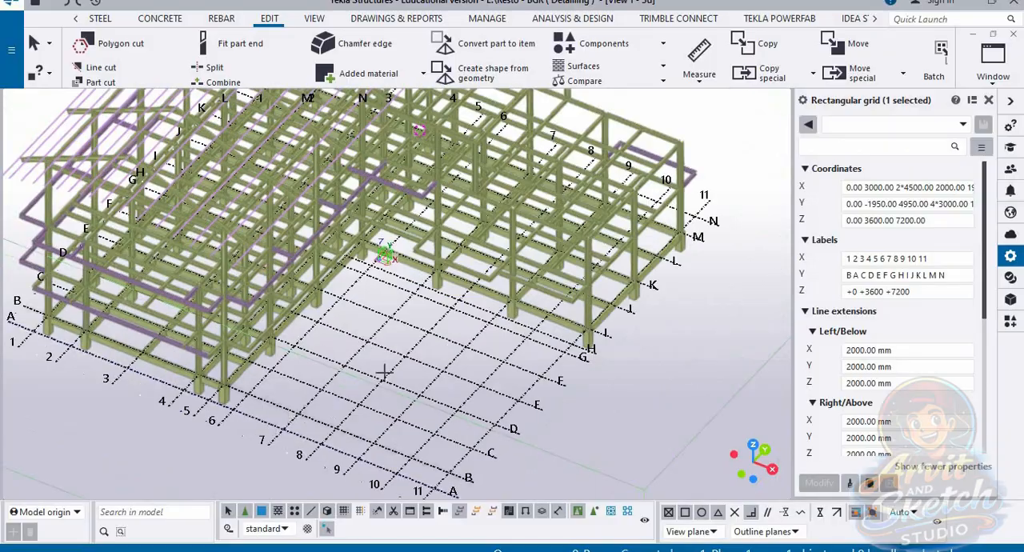
{"action": "right_click", "coordinate": [300, 424]}
{"action": "mouse_move", "coordinate": [376, 335]}
{"action": "left_click", "coordinate": [480, 352]}
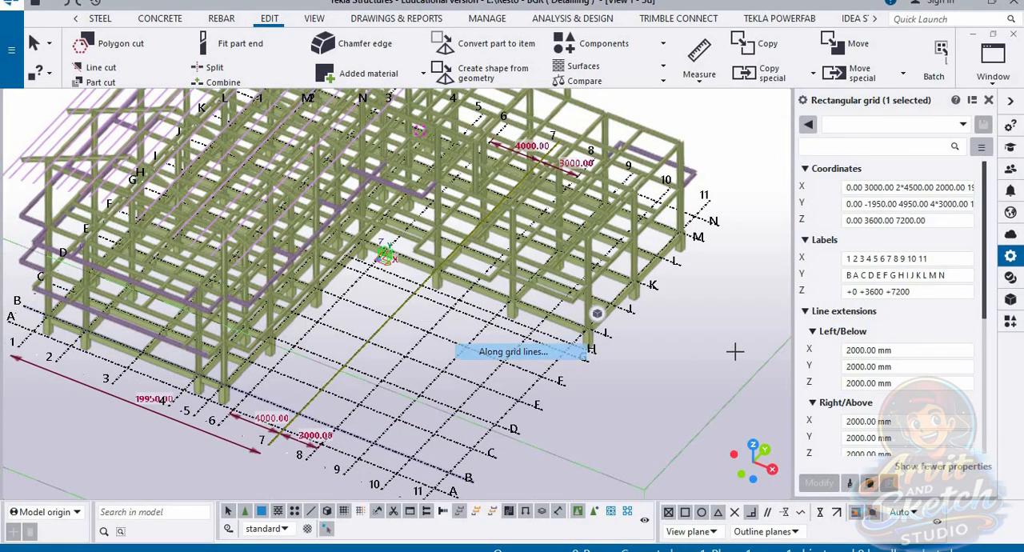
{"action": "left_click", "coordinate": [248, 418]}
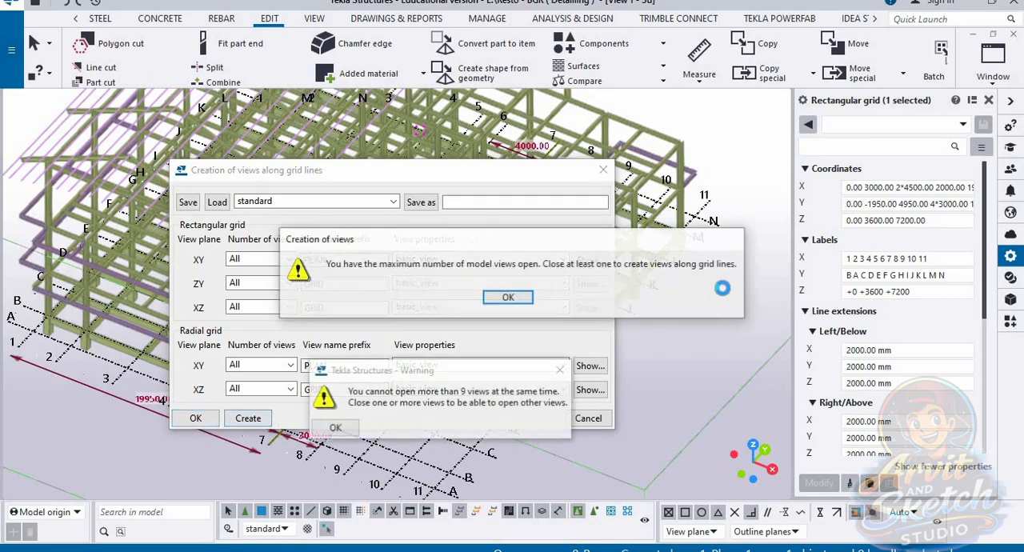
{"action": "left_click", "coordinate": [508, 299]}
{"action": "left_click", "coordinate": [832, 251]}
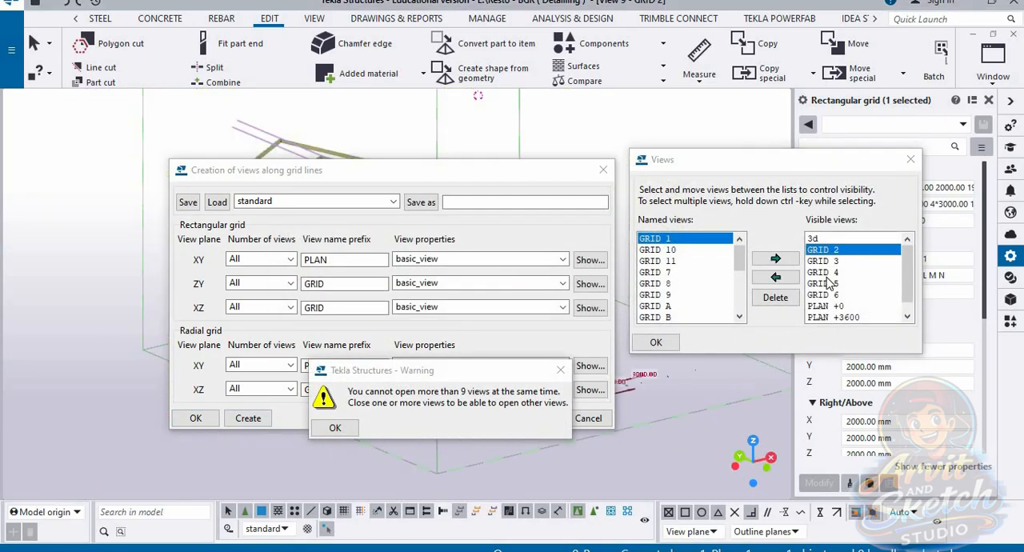
{"action": "left_click", "coordinate": [821, 296], "text": "shift"}
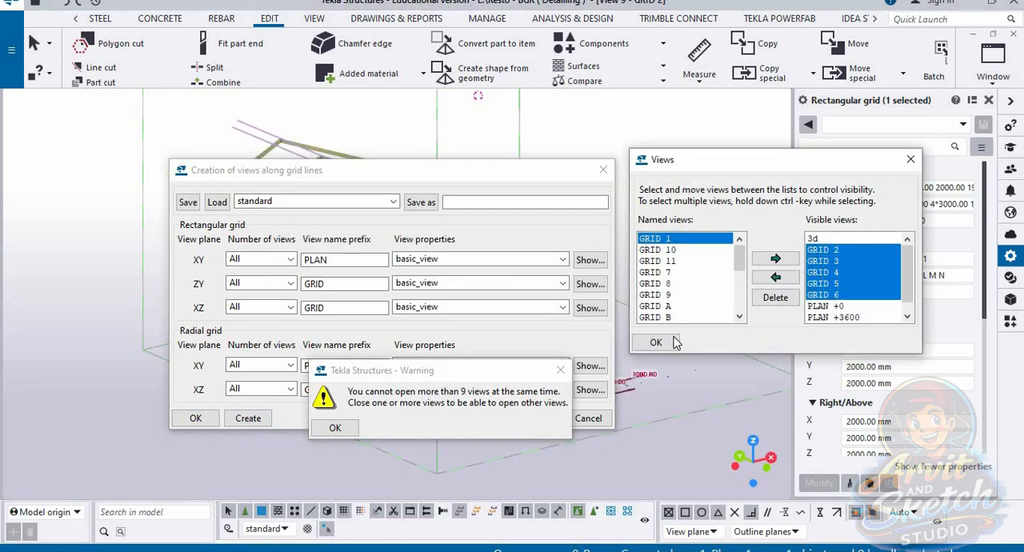
{"action": "left_click", "coordinate": [775, 277]}
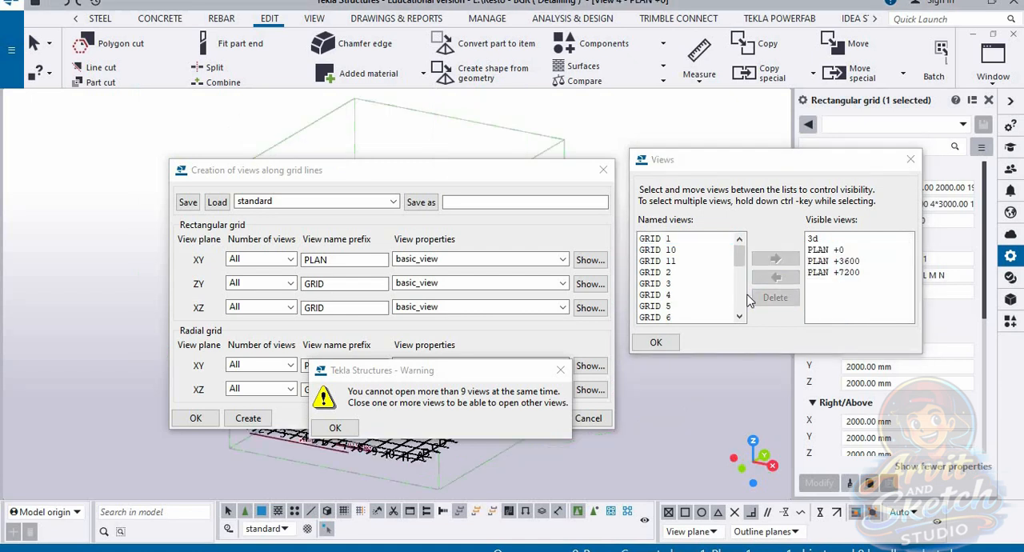
Step: Make the GRID A, C, D, E and F views visible, and accept the view list and the grid-line view creation settings
{"action": "scroll", "coordinate": [684, 294], "scroll_direction": "down", "scroll_amount": 4}
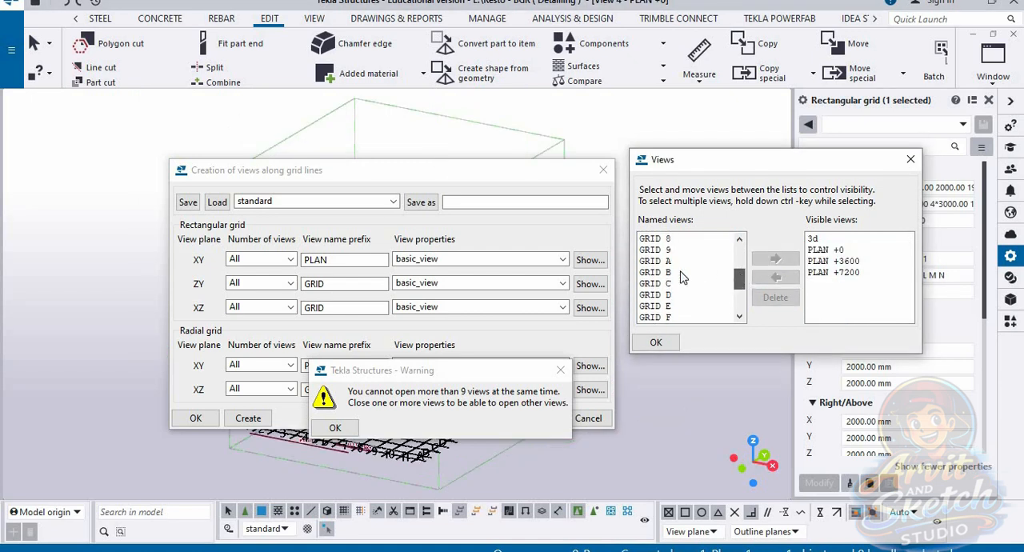
{"action": "left_click", "coordinate": [671, 262]}
{"action": "scroll", "coordinate": [667, 307], "scroll_direction": "down", "scroll_amount": 1}
{"action": "left_click", "coordinate": [656, 271]}
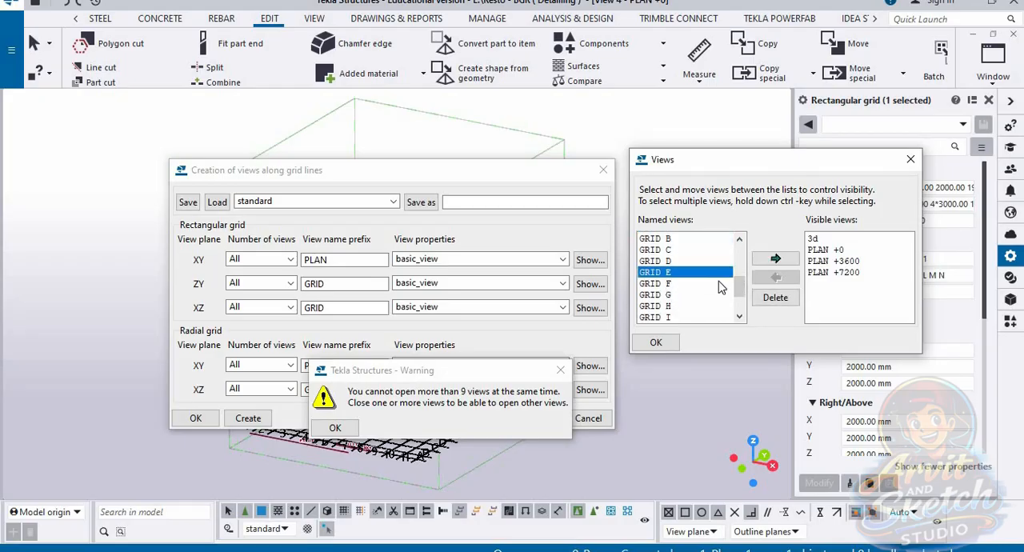
{"action": "scroll", "coordinate": [704, 306], "scroll_direction": "up", "scroll_amount": 1}
{"action": "left_click", "coordinate": [665, 262]}
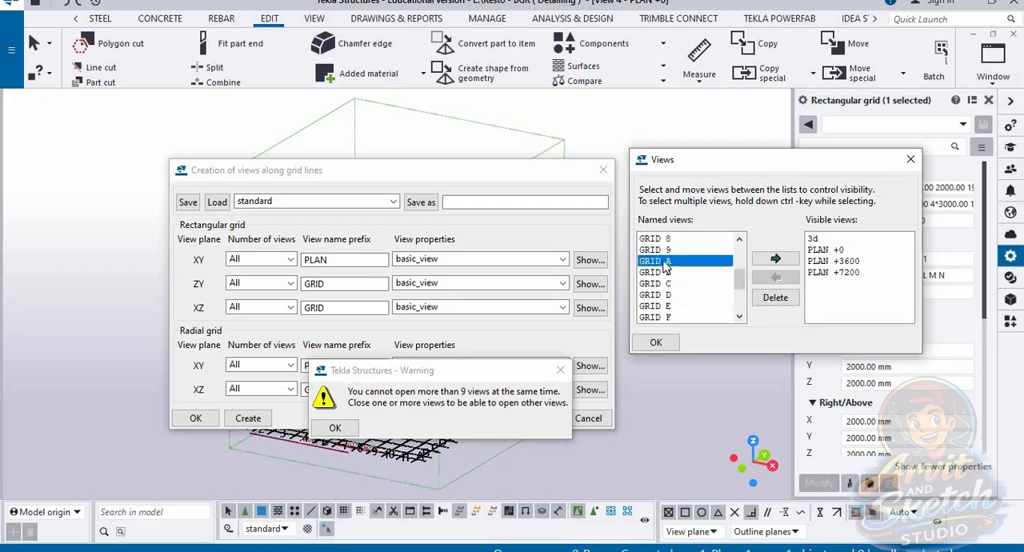
{"action": "left_click", "coordinate": [660, 317], "text": "shift"}
{"action": "left_click", "coordinate": [775, 258]}
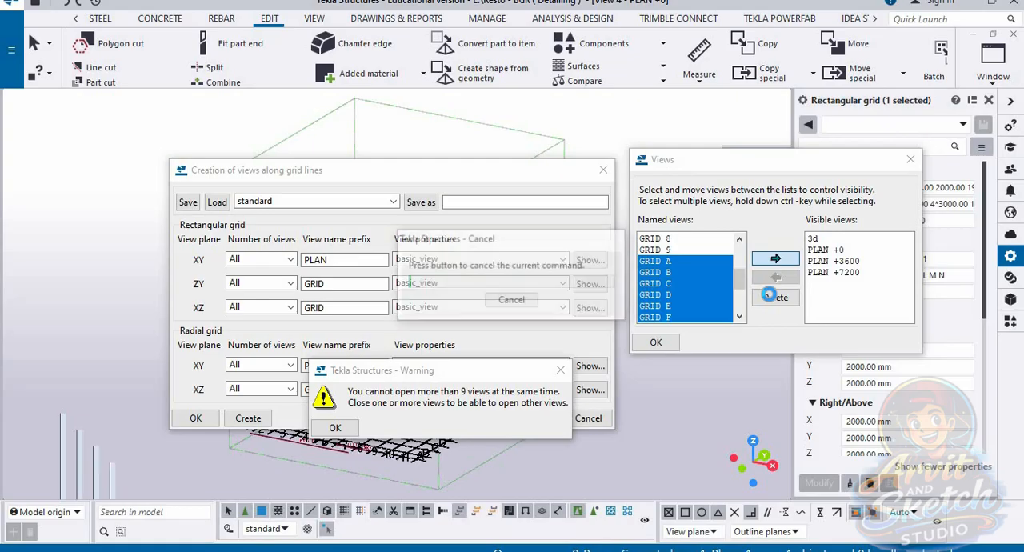
{"action": "left_click", "coordinate": [335, 427]}
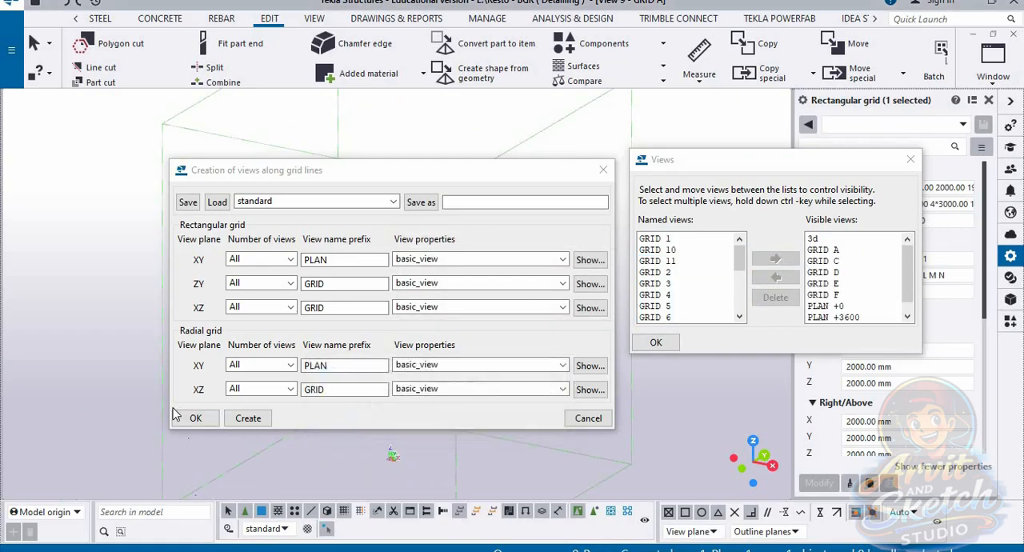
{"action": "left_click", "coordinate": [195, 417]}
{"action": "left_click", "coordinate": [654, 343]}
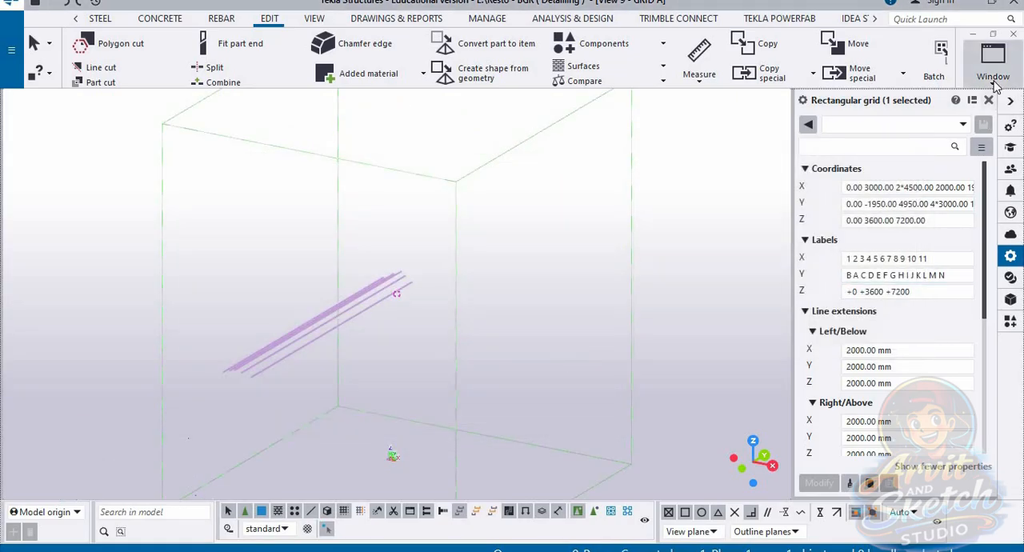
Step: Examine the frame members and grid labels in the GRID C and GRID D views
{"action": "left_click", "coordinate": [993, 60]}
{"action": "left_click", "coordinate": [968, 232]}
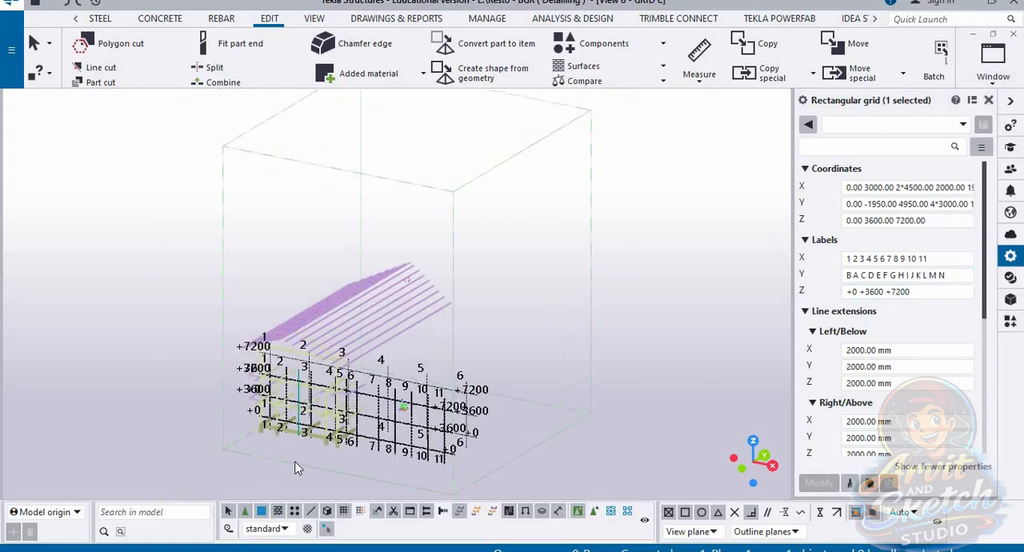
{"action": "middle_click_drag", "start_coordinate": [454, 382], "coordinate": [389, 407], "text": "ctrl"}
{"action": "scroll", "coordinate": [389, 406], "scroll_direction": "down", "scroll_amount": 2}
{"action": "scroll", "coordinate": [353, 238], "scroll_direction": "up", "scroll_amount": 1}
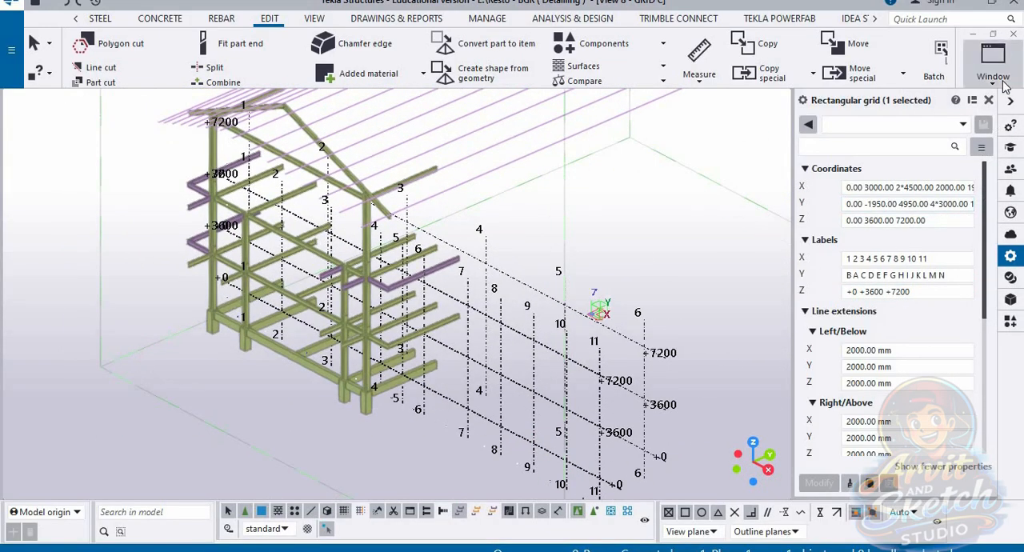
{"action": "left_click", "coordinate": [992, 60]}
{"action": "left_click", "coordinate": [971, 255]}
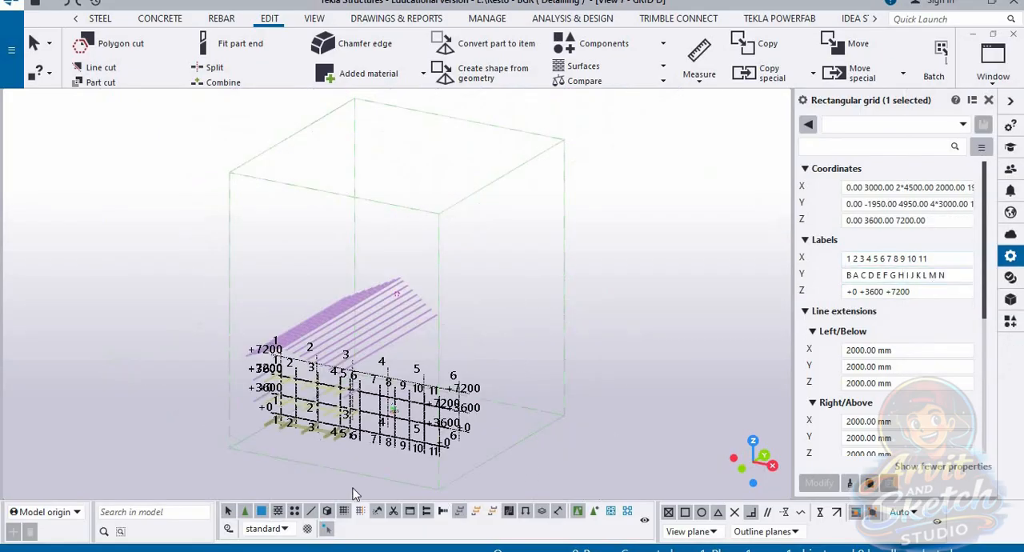
{"action": "scroll", "coordinate": [344, 444], "scroll_direction": "up", "scroll_amount": 5}
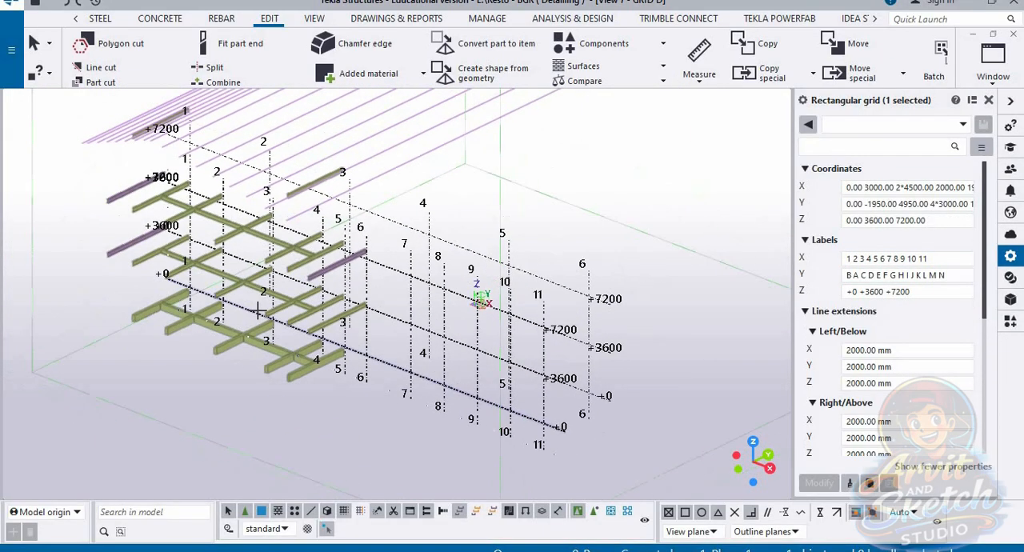
{"action": "scroll", "coordinate": [257, 312], "scroll_direction": "up", "scroll_amount": 3}
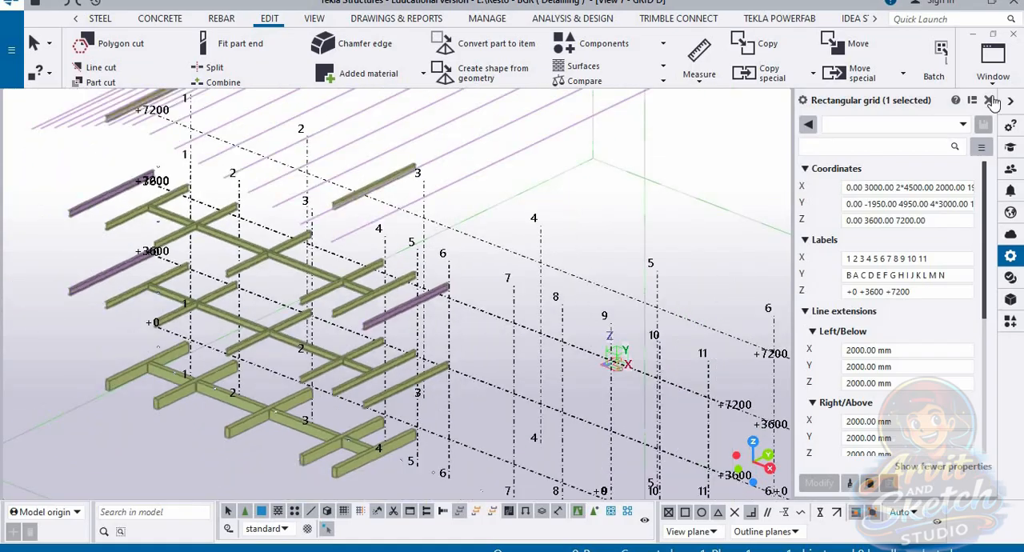
Step: Examine the columns, beams and roof members in the GRID E view from several angles
{"action": "left_click", "coordinate": [993, 60]}
{"action": "left_click", "coordinate": [971, 290]}
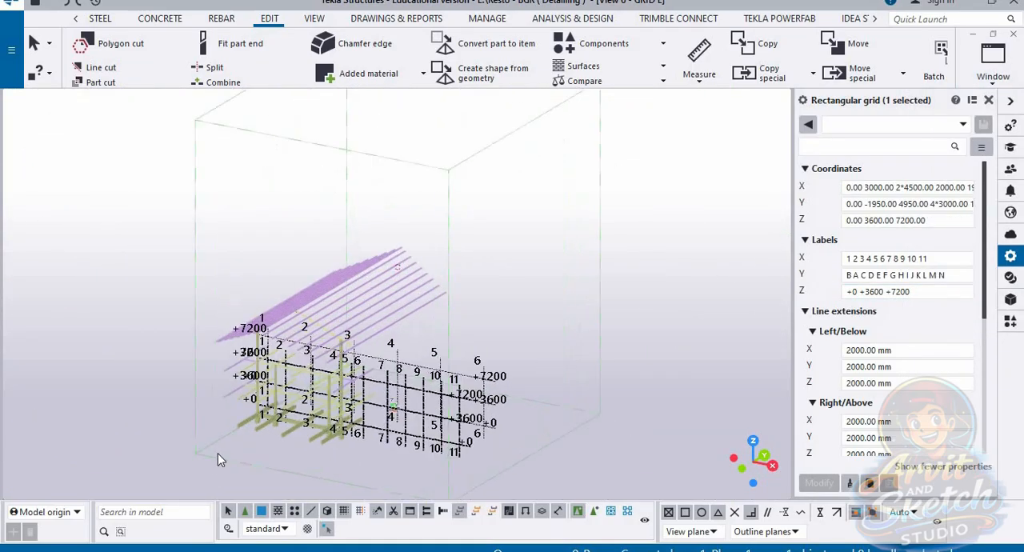
{"action": "scroll", "coordinate": [272, 416], "scroll_direction": "up", "scroll_amount": 5}
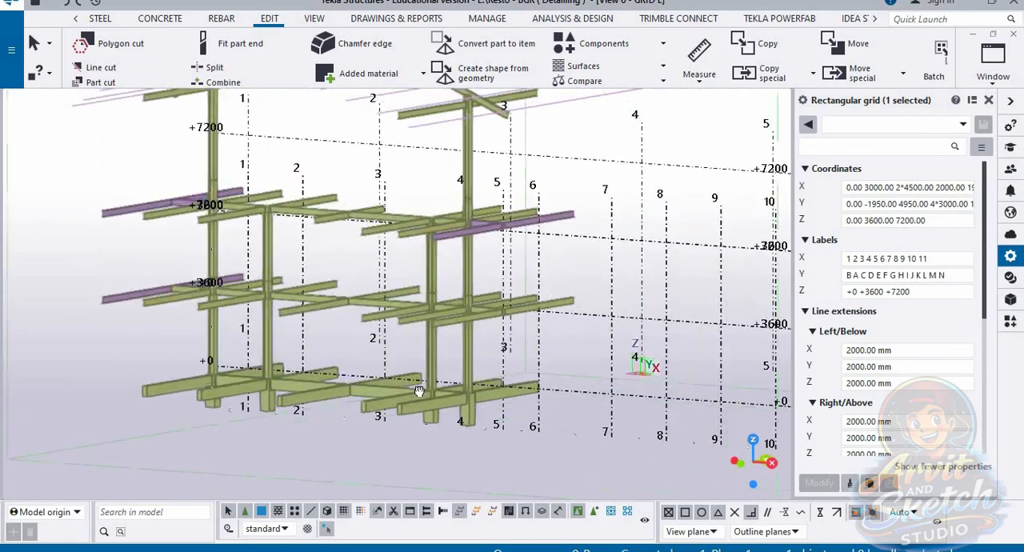
{"action": "middle_click_drag", "start_coordinate": [418, 391], "coordinate": [343, 295], "text": "ctrl"}
{"action": "scroll", "coordinate": [343, 295], "scroll_direction": "down", "scroll_amount": 3}
{"action": "scroll", "coordinate": [511, 329], "scroll_direction": "up", "scroll_amount": 3}
{"action": "middle_click_drag", "start_coordinate": [613, 355], "coordinate": [629, 327], "text": "ctrl"}
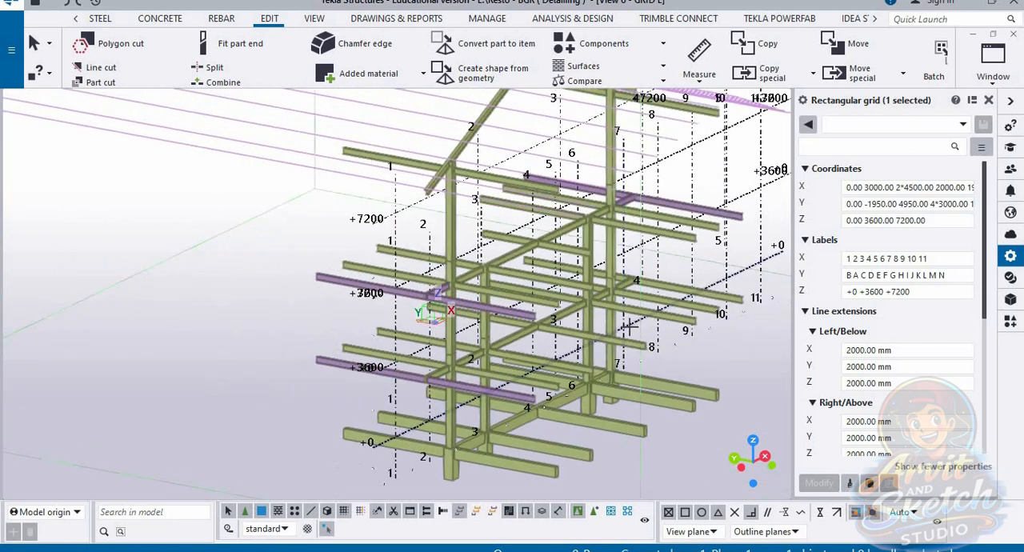
{"action": "scroll", "coordinate": [535, 314], "scroll_direction": "up", "scroll_amount": 2}
Step: Examine the floor beams and level labels in the GRID F view from the front and at an angle
{"action": "left_click", "coordinate": [992, 60]}
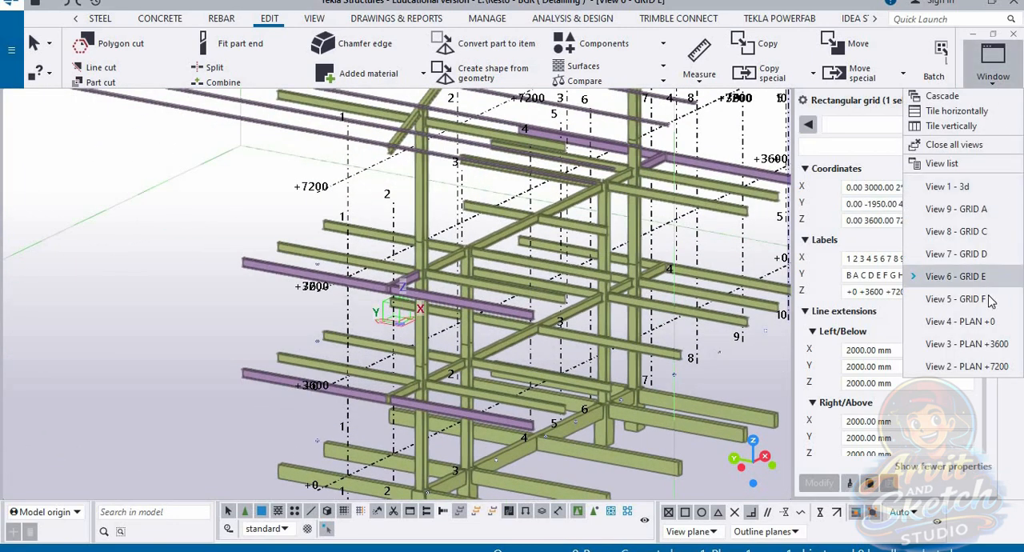
{"action": "left_click", "coordinate": [989, 300]}
{"action": "scroll", "coordinate": [352, 399], "scroll_direction": "up", "scroll_amount": 4}
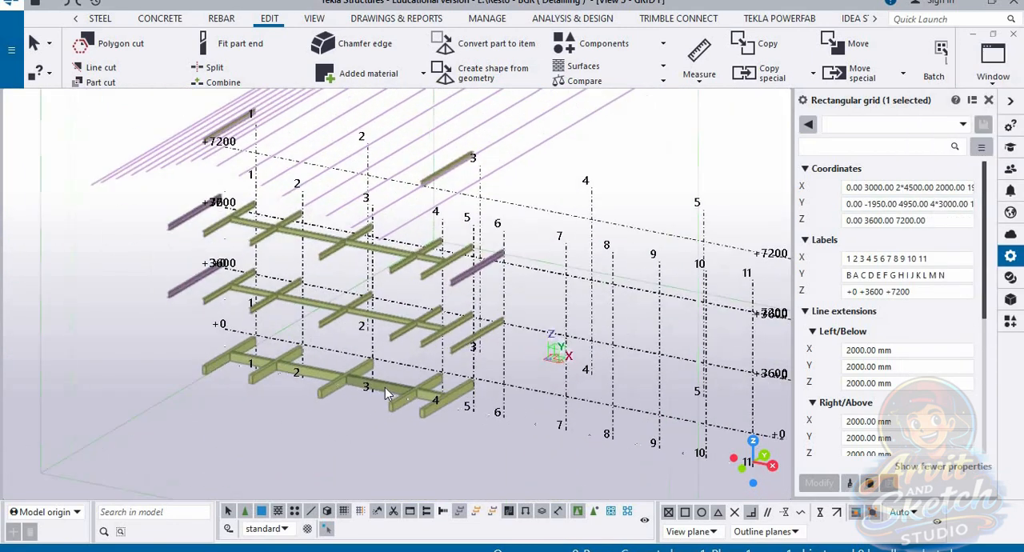
{"action": "middle_click_drag", "start_coordinate": [384, 392], "coordinate": [367, 334], "text": "ctrl"}
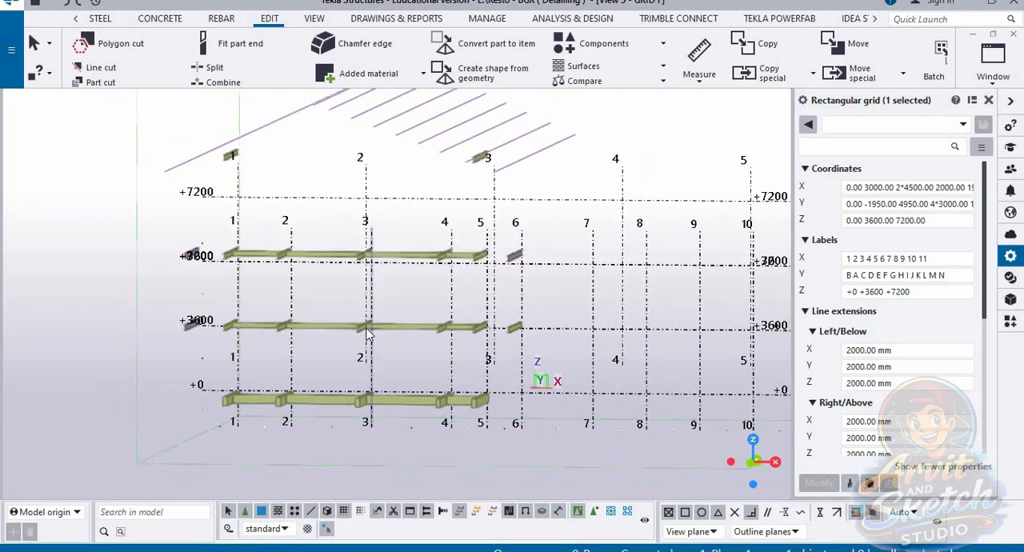
{"action": "scroll", "coordinate": [369, 334], "scroll_direction": "down", "scroll_amount": 3}
{"action": "scroll", "coordinate": [764, 288], "scroll_direction": "up", "scroll_amount": 6}
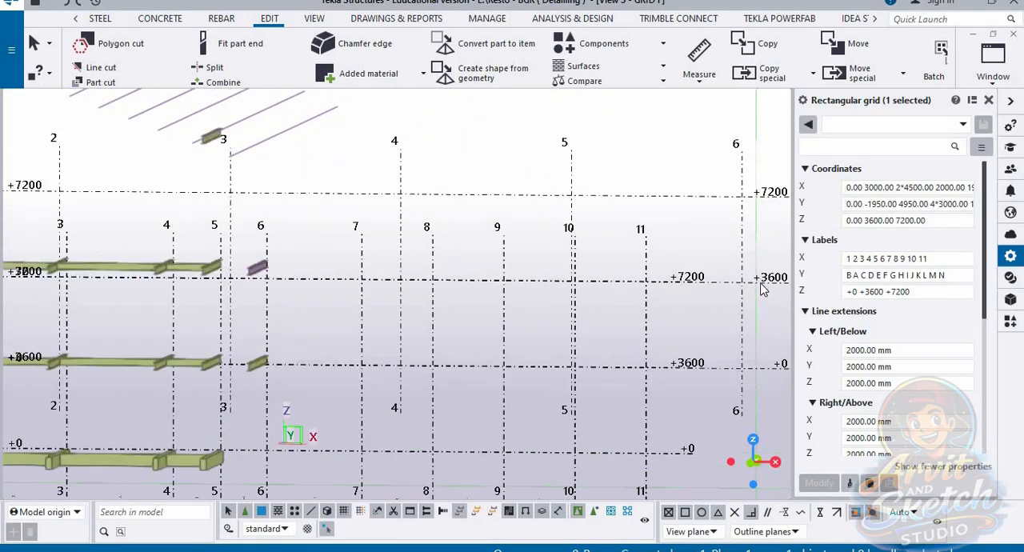
{"action": "scroll", "coordinate": [764, 289], "scroll_direction": "up", "scroll_amount": 1}
{"action": "left_click", "coordinate": [689, 281]}
{"action": "middle_click_drag", "start_coordinate": [675, 286], "coordinate": [472, 376], "text": "ctrl"}
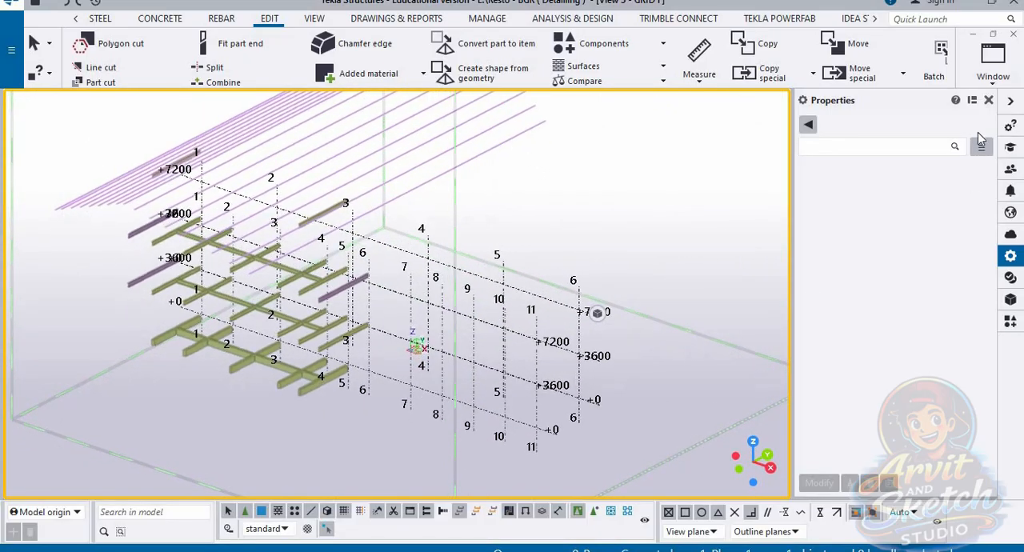
Step: Return to the 3d view and inspect the whole frame against the labelled grid
{"action": "left_click", "coordinate": [992, 57]}
{"action": "left_click", "coordinate": [960, 185]}
{"action": "scroll", "coordinate": [543, 389], "scroll_direction": "down", "scroll_amount": 2}
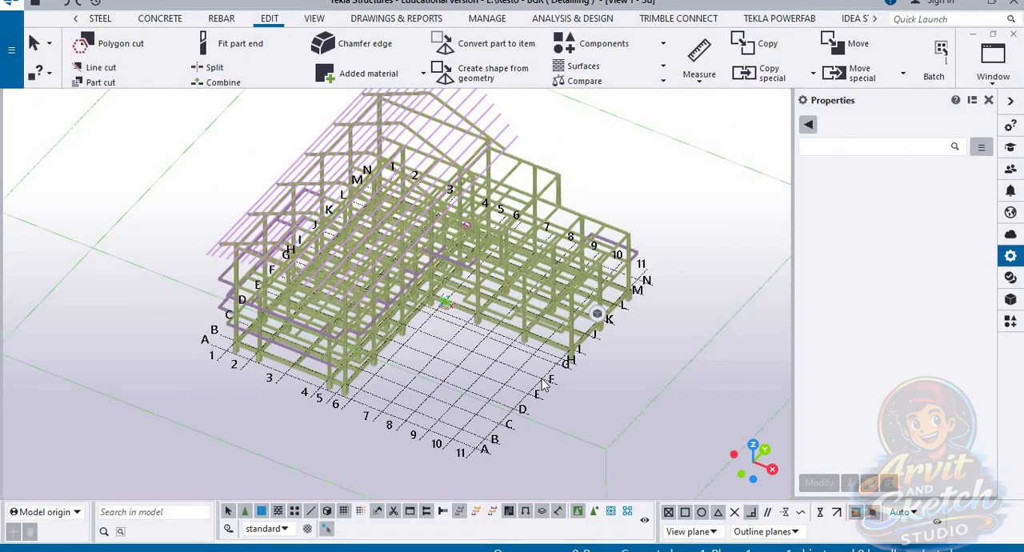
{"action": "middle_click_drag", "start_coordinate": [596, 365], "coordinate": [657, 386]}
{"action": "scroll", "coordinate": [602, 274], "scroll_direction": "up", "scroll_amount": 2}
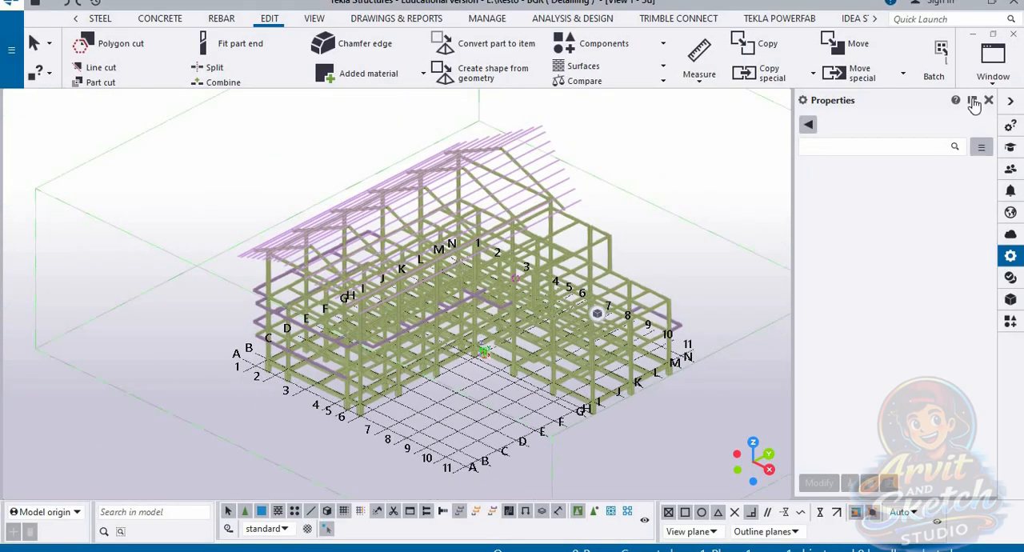
Step: Check the GRID A view, and examine the frame members and grid labels in the GRID C view from several angles
{"action": "left_click", "coordinate": [992, 55]}
{"action": "left_click", "coordinate": [959, 209]}
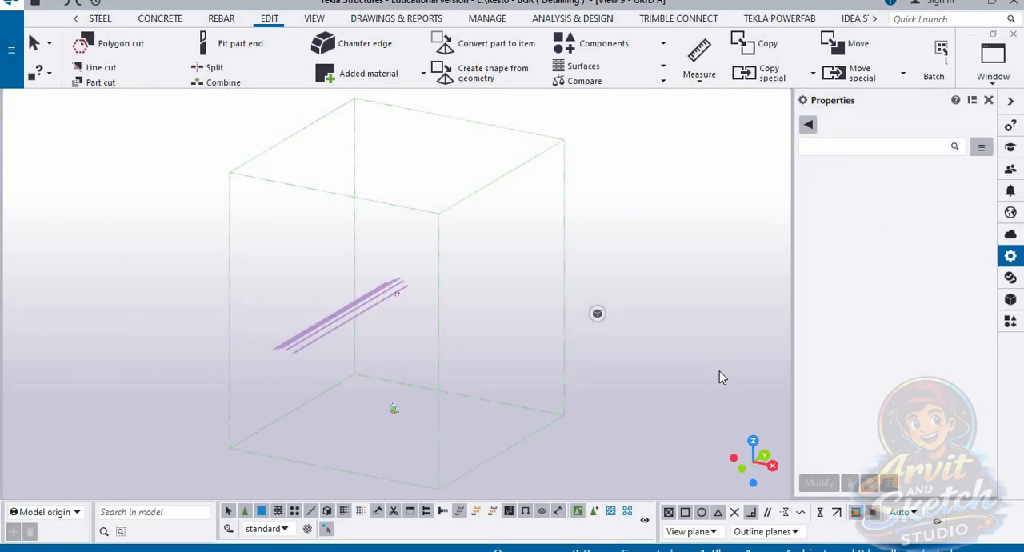
{"action": "left_click", "coordinate": [991, 54]}
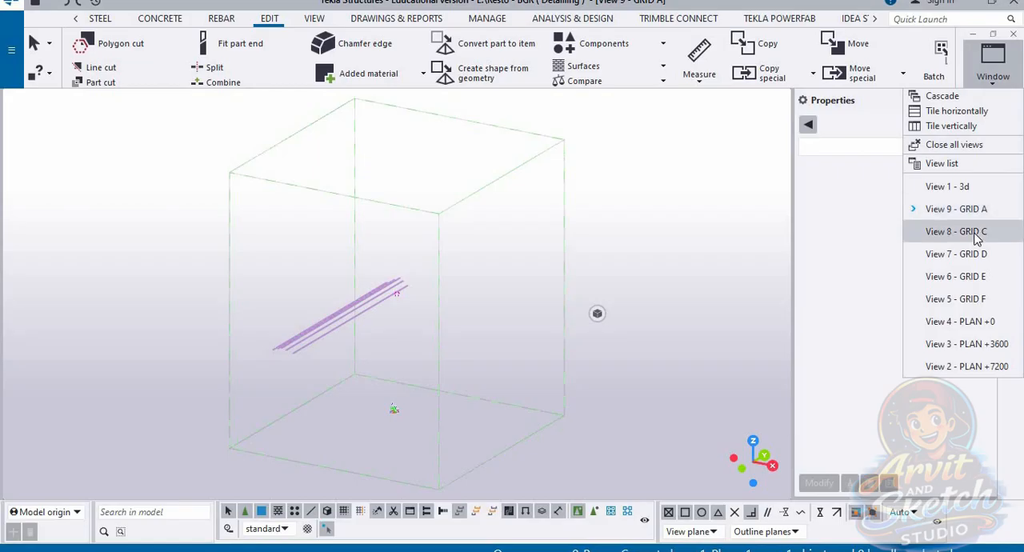
{"action": "left_click", "coordinate": [959, 230]}
{"action": "middle_click_drag", "start_coordinate": [639, 330], "coordinate": [693, 332], "text": "ctrl"}
{"action": "middle_click_drag", "start_coordinate": [601, 315], "coordinate": [370, 267], "text": "ctrl"}
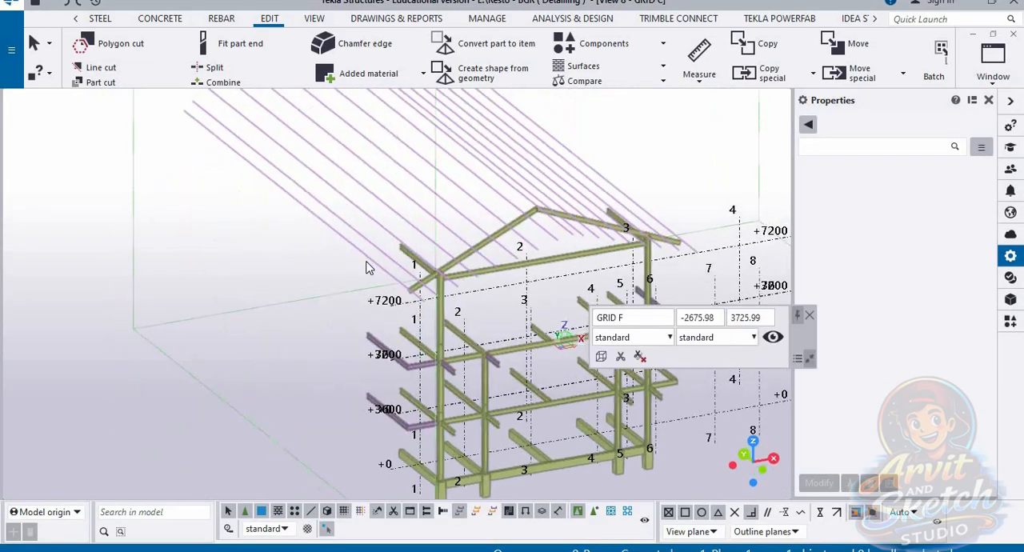
{"action": "scroll", "coordinate": [370, 267], "scroll_direction": "down", "scroll_amount": 2}
{"action": "scroll", "coordinate": [479, 359], "scroll_direction": "up", "scroll_amount": 6}
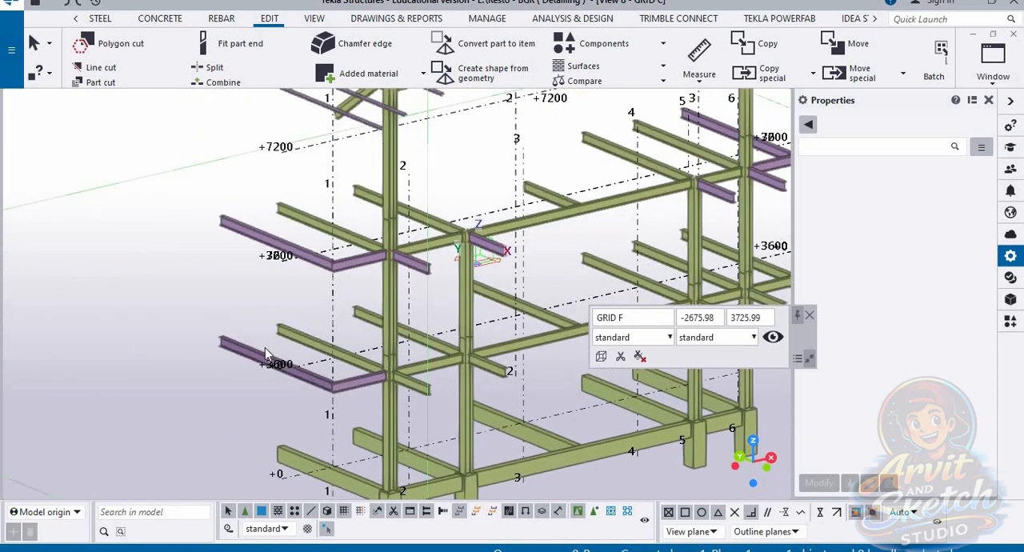
{"action": "scroll", "coordinate": [266, 355], "scroll_direction": "down", "scroll_amount": 4}
{"action": "middle_click_drag", "start_coordinate": [496, 283], "coordinate": [515, 265]}
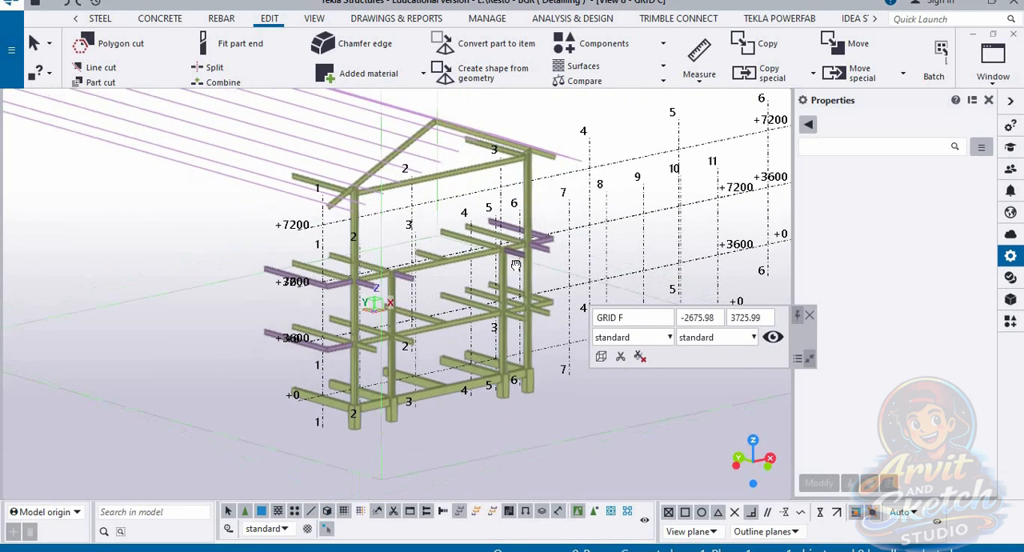
{"action": "scroll", "coordinate": [554, 248], "scroll_direction": "up", "scroll_amount": 1}
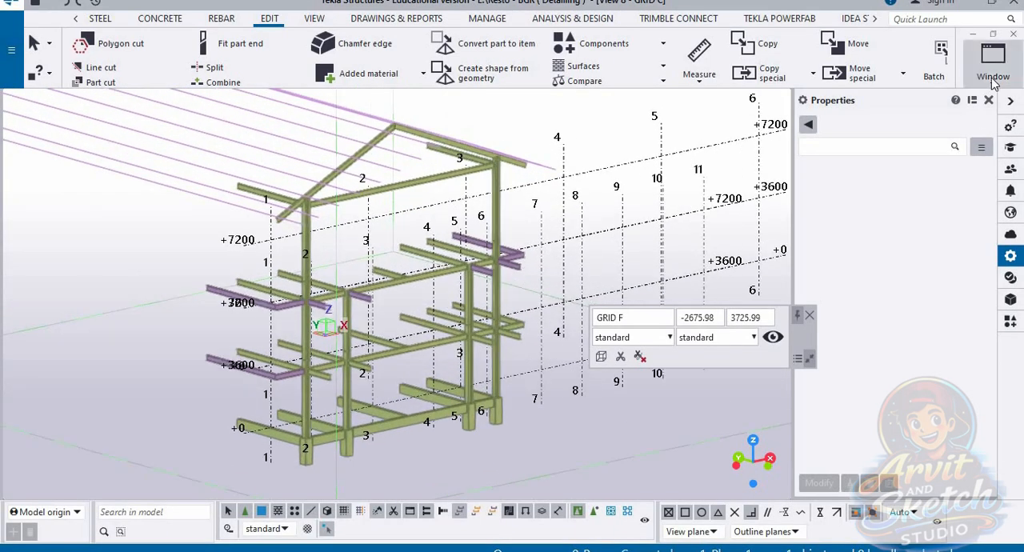
Step: Switch back to the 3d view and look over the complete frame with its grid
{"action": "left_click", "coordinate": [971, 73]}
{"action": "left_click", "coordinate": [967, 191]}
{"action": "scroll", "coordinate": [580, 320], "scroll_direction": "up", "scroll_amount": 1}
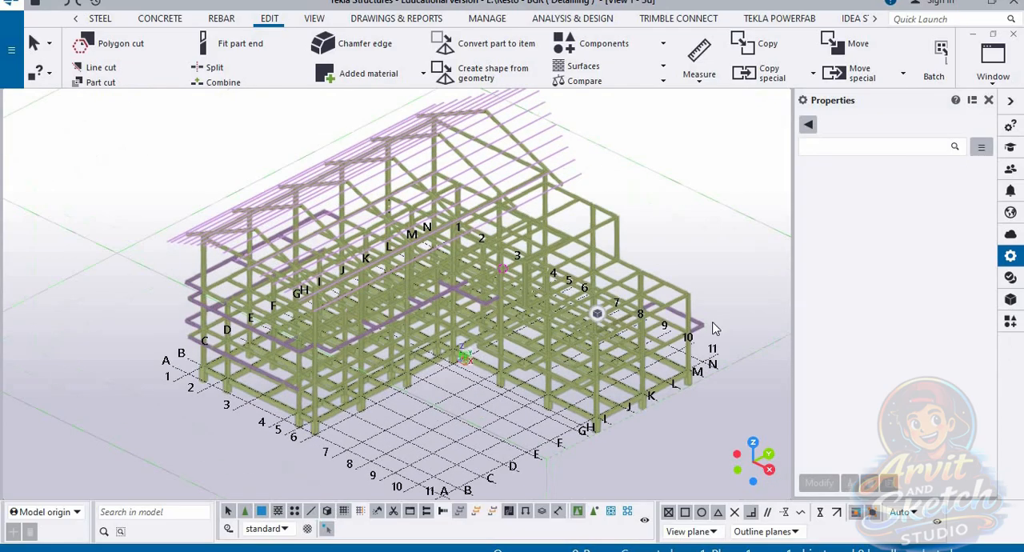
{"action": "scroll", "coordinate": [168, 198], "scroll_direction": "down", "scroll_amount": 1}
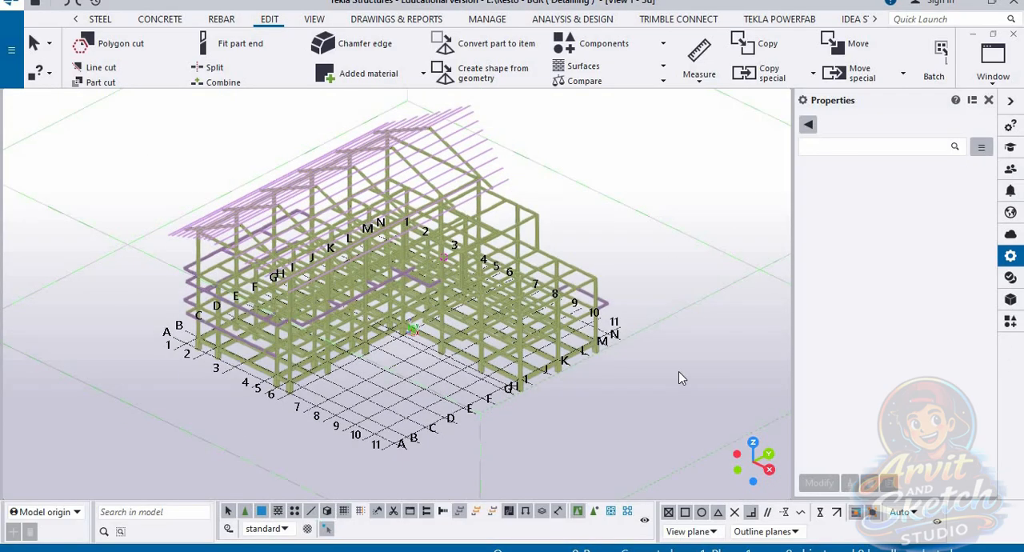
Step: Open the GRID D view, inspect its beams, and switch it from 3D to plane view
{"action": "left_click", "coordinate": [1003, 77]}
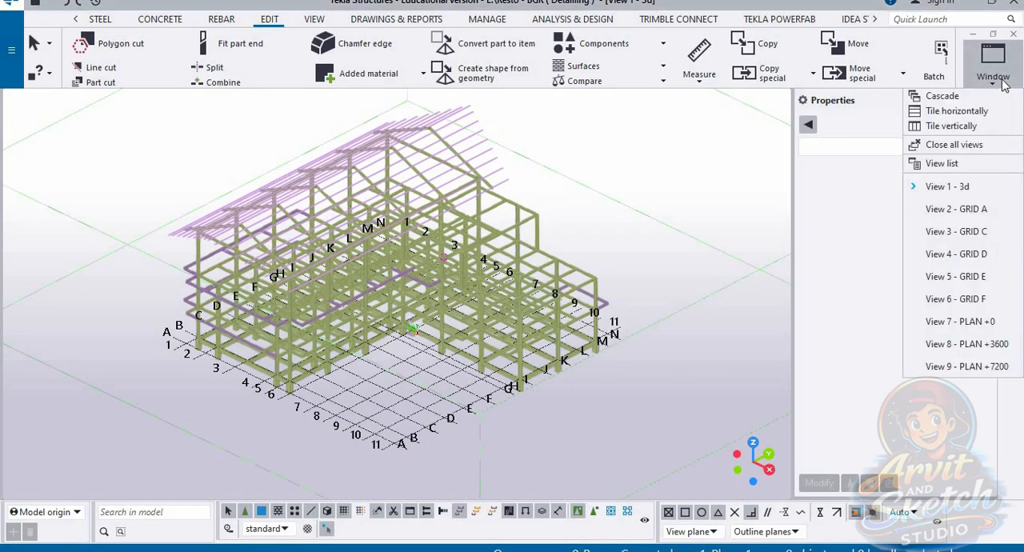
{"action": "left_click", "coordinate": [956, 254]}
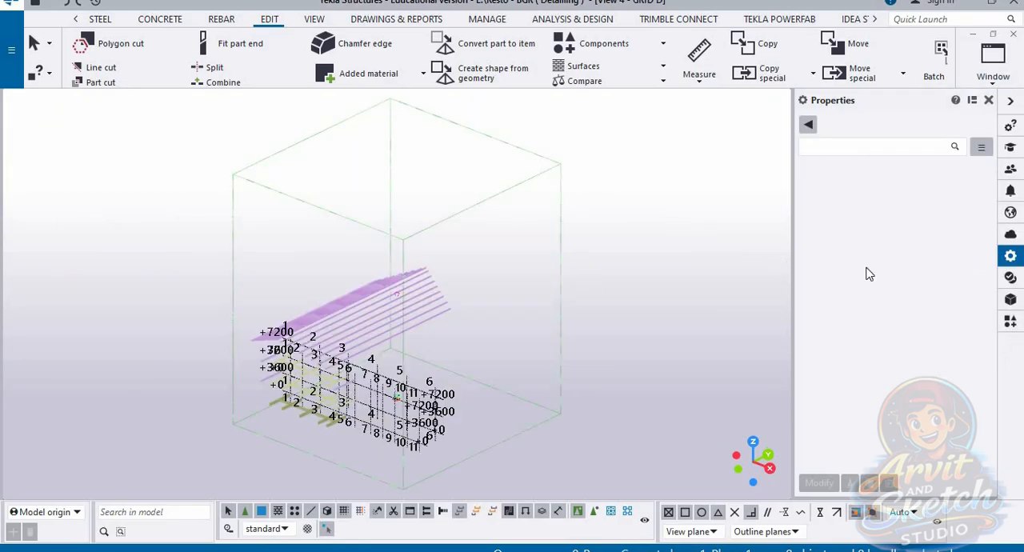
{"action": "scroll", "coordinate": [336, 452], "scroll_direction": "up", "scroll_amount": 1}
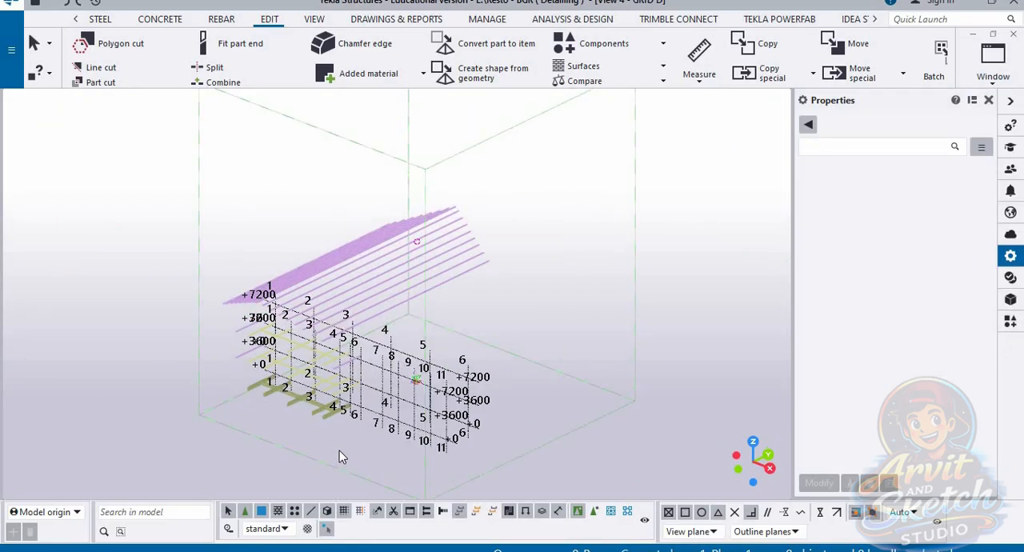
{"action": "scroll", "coordinate": [340, 455], "scroll_direction": "up", "scroll_amount": 2}
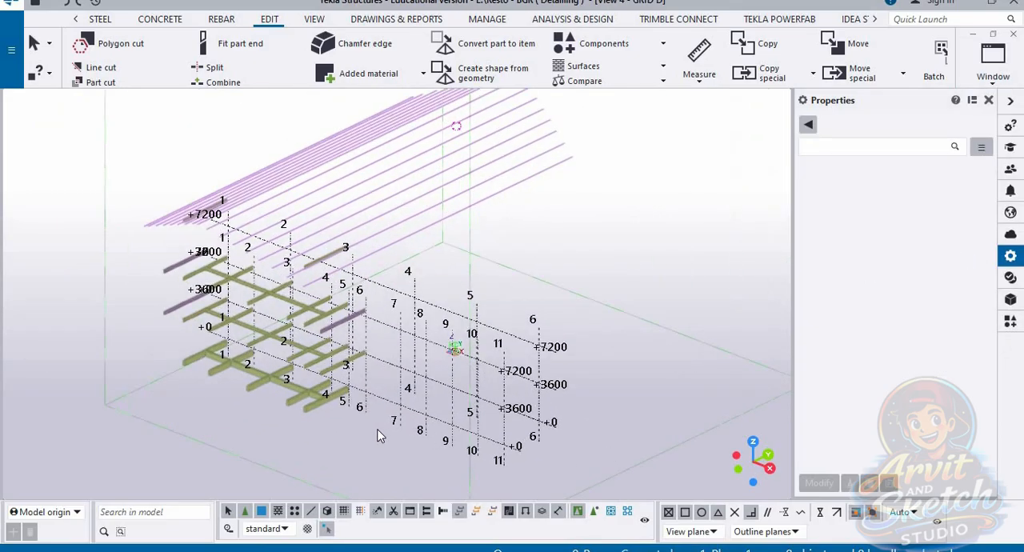
{"action": "scroll", "coordinate": [547, 439], "scroll_direction": "up", "scroll_amount": 2}
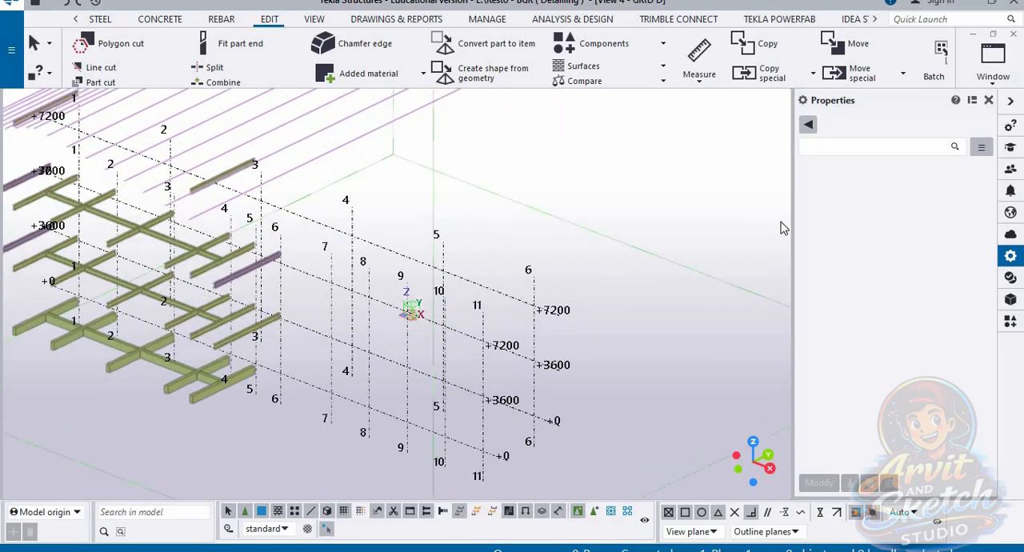
{"action": "key", "text": "ctrl+p"}
{"action": "scroll", "coordinate": [544, 344], "scroll_direction": "up", "scroll_amount": 4}
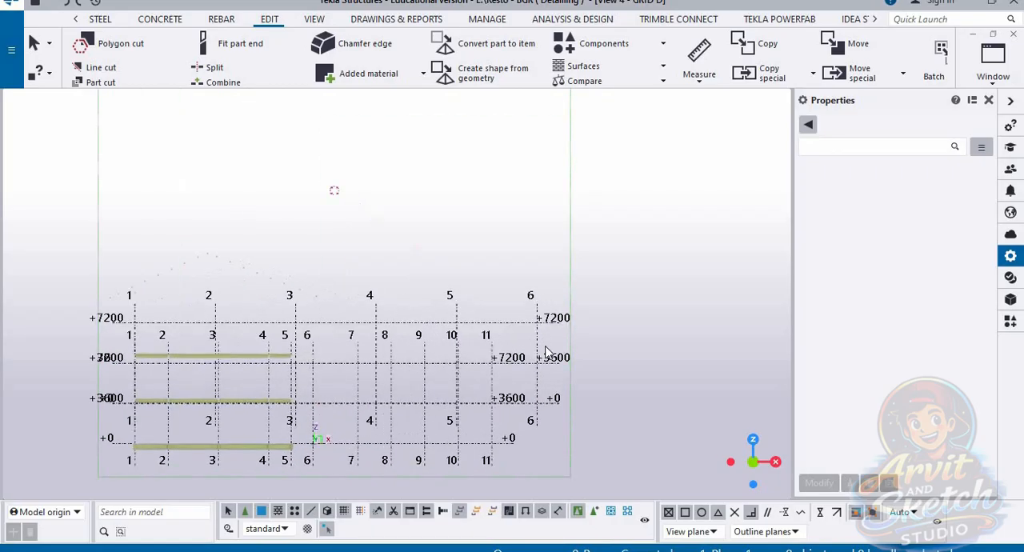
Step: Delete the two extra rectangular grids with X spacing 5*7200.00 in the GRID D view, keeping the grid numbered 1 to 11
{"action": "scroll", "coordinate": [536, 330], "scroll_direction": "down", "scroll_amount": 1}
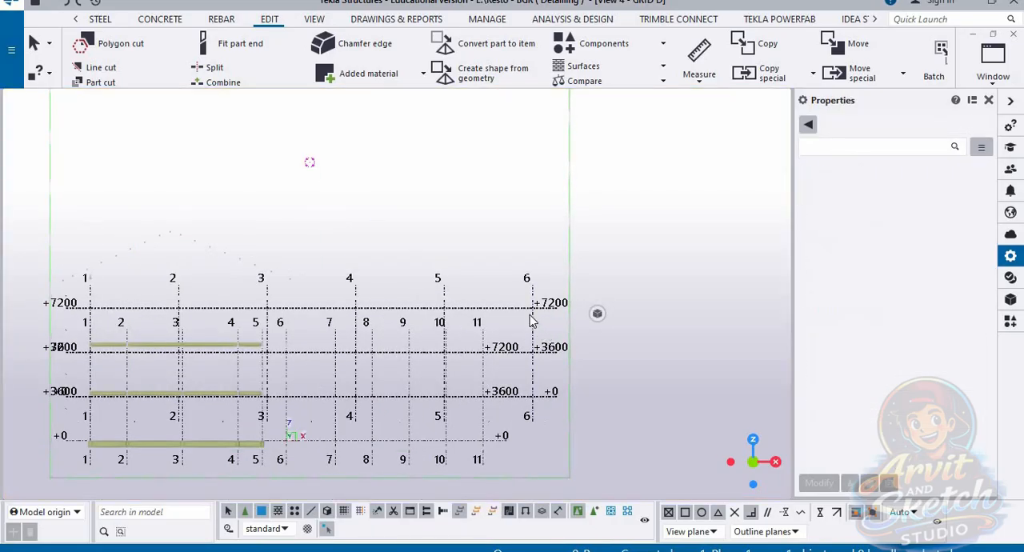
{"action": "key", "text": "Delete"}
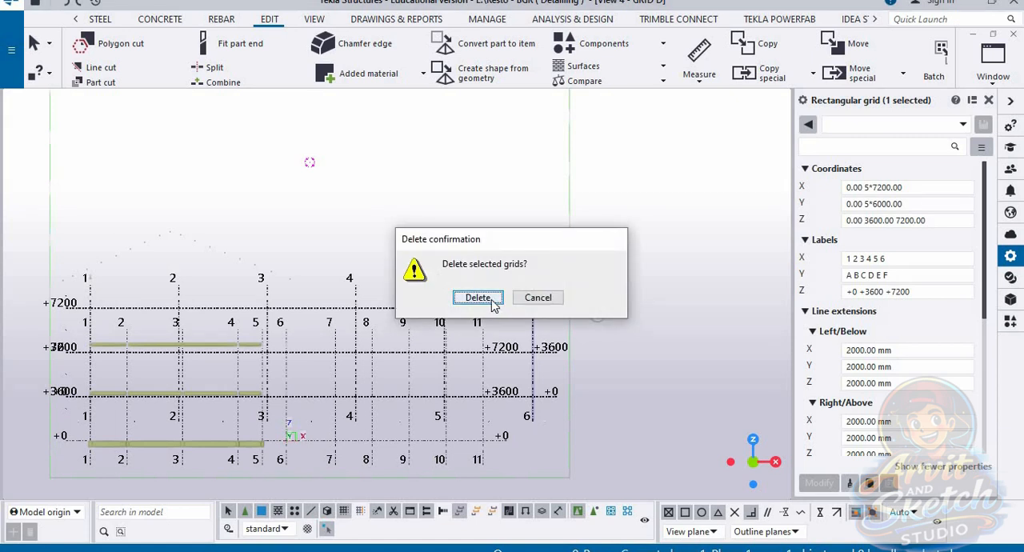
{"action": "left_click", "coordinate": [483, 300]}
{"action": "scroll", "coordinate": [540, 361], "scroll_direction": "up", "scroll_amount": 1}
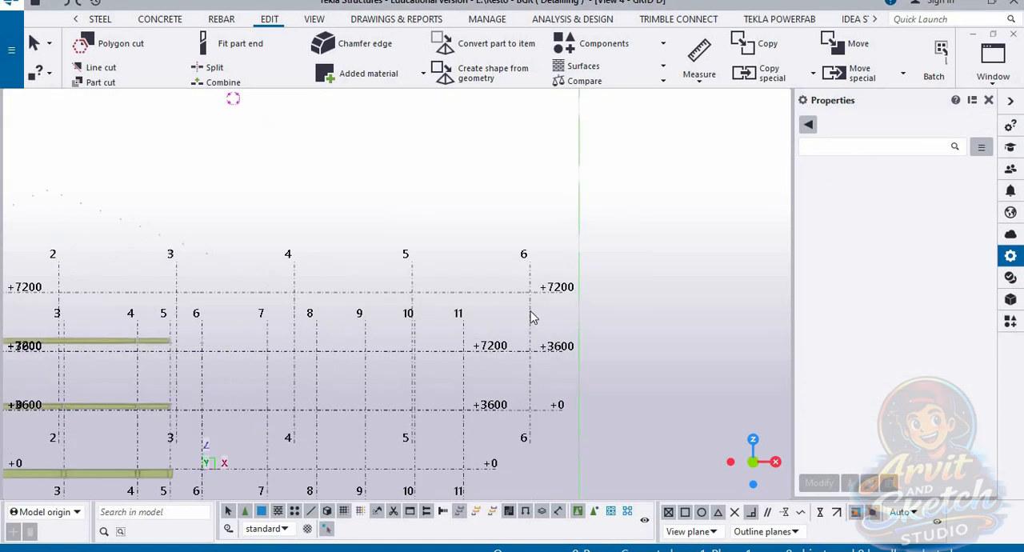
{"action": "left_click", "coordinate": [524, 358]}
{"action": "key", "text": "Delete"}
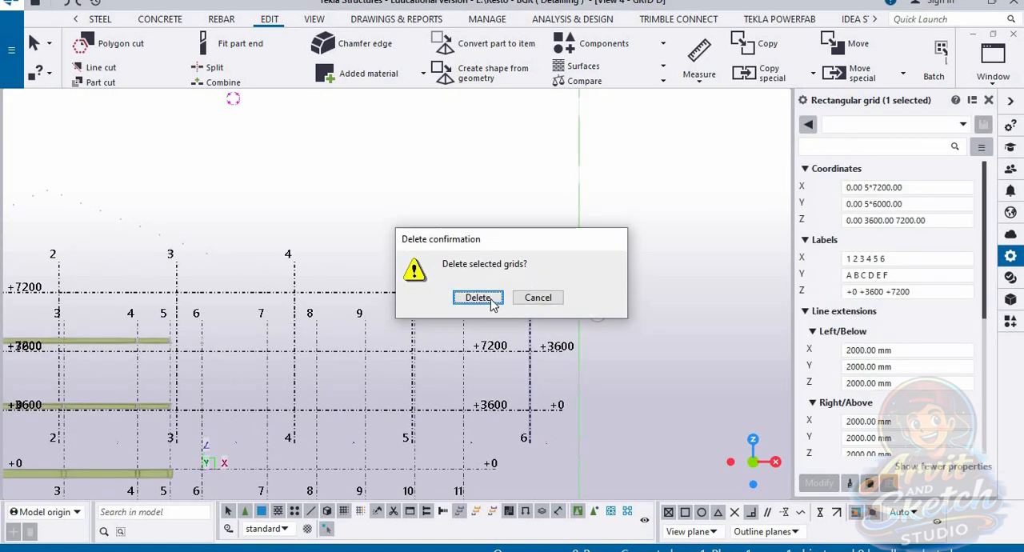
{"action": "left_click", "coordinate": [478, 296]}
{"action": "scroll", "coordinate": [564, 309], "scroll_direction": "down", "scroll_amount": 2}
{"action": "scroll", "coordinate": [404, 370], "scroll_direction": "up", "scroll_amount": 1}
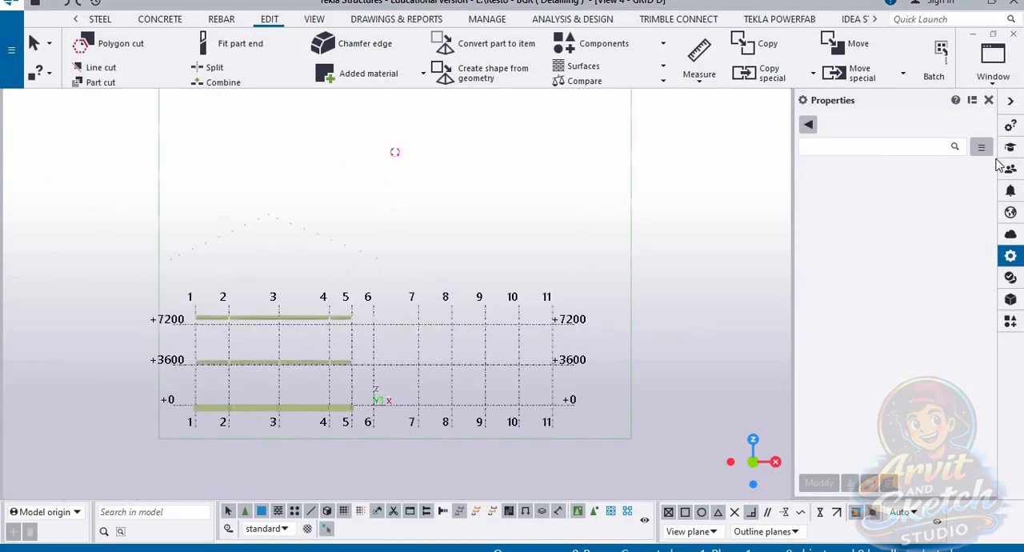
Step: Look through the GRID E, GRID A, GRID C and GRID F views to check the frame members on each grid line
{"action": "left_click", "coordinate": [1000, 76]}
{"action": "left_click", "coordinate": [990, 279]}
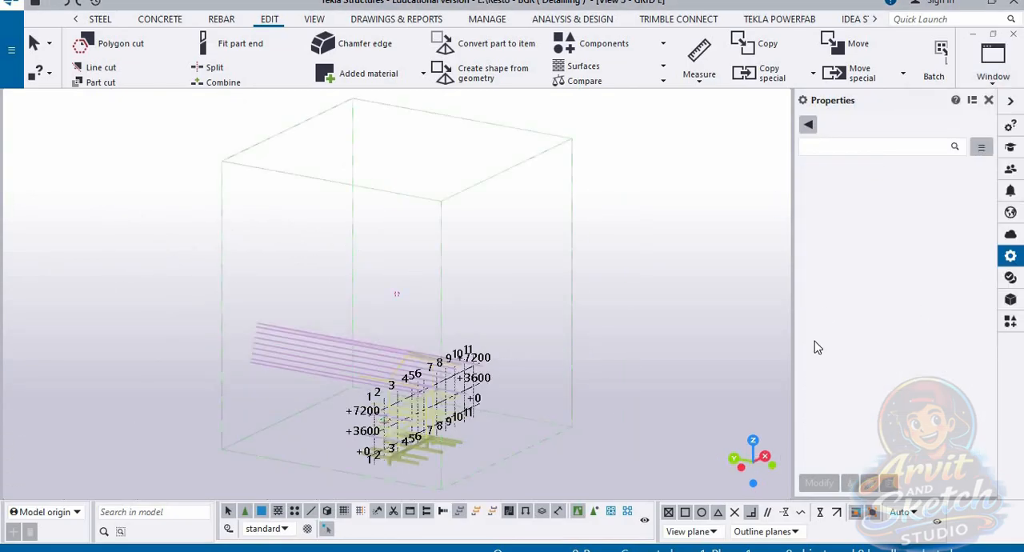
{"action": "left_click", "coordinate": [993, 72]}
{"action": "left_click", "coordinate": [960, 144]}
{"action": "left_click", "coordinate": [993, 76]}
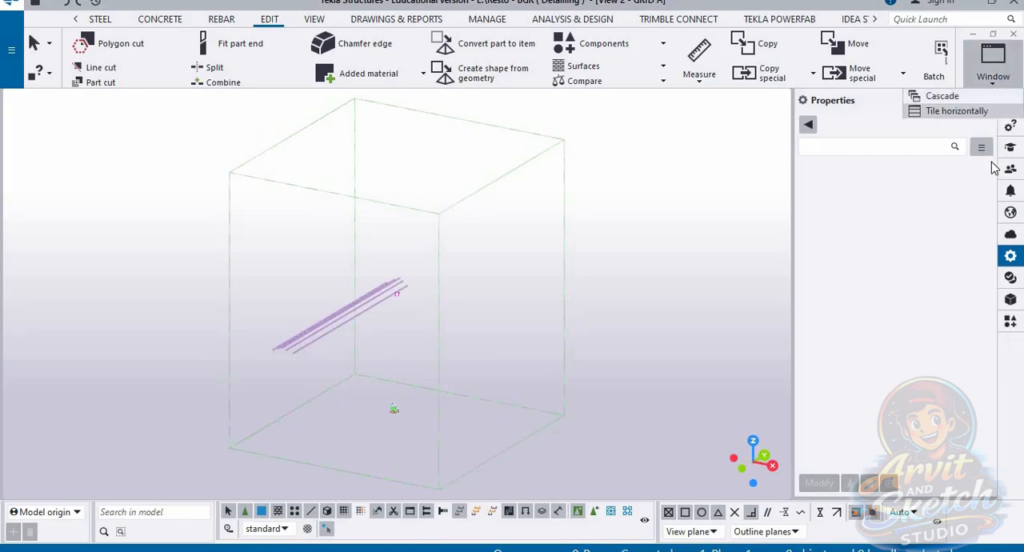
{"action": "left_click", "coordinate": [971, 220]}
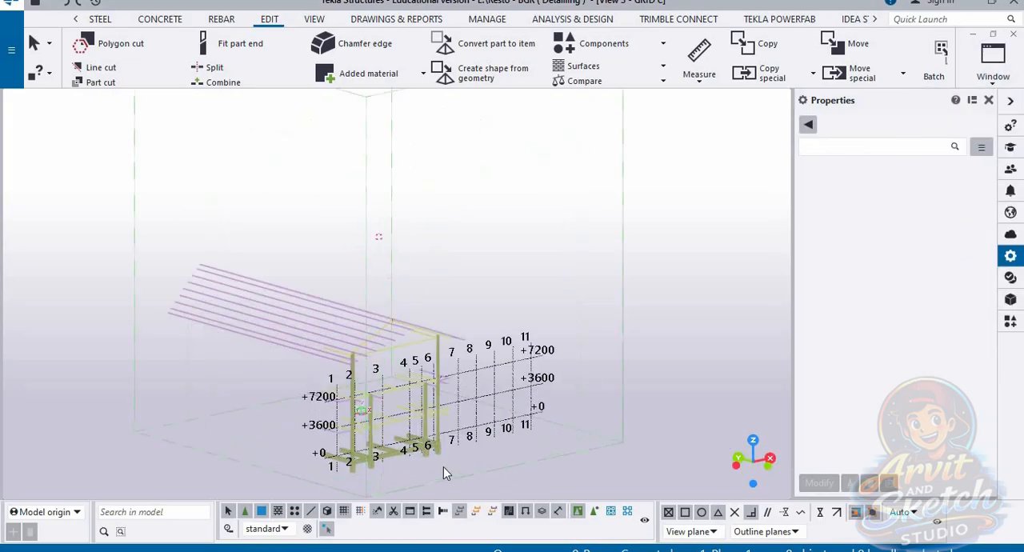
{"action": "left_click", "coordinate": [992, 74]}
{"action": "left_click", "coordinate": [964, 300]}
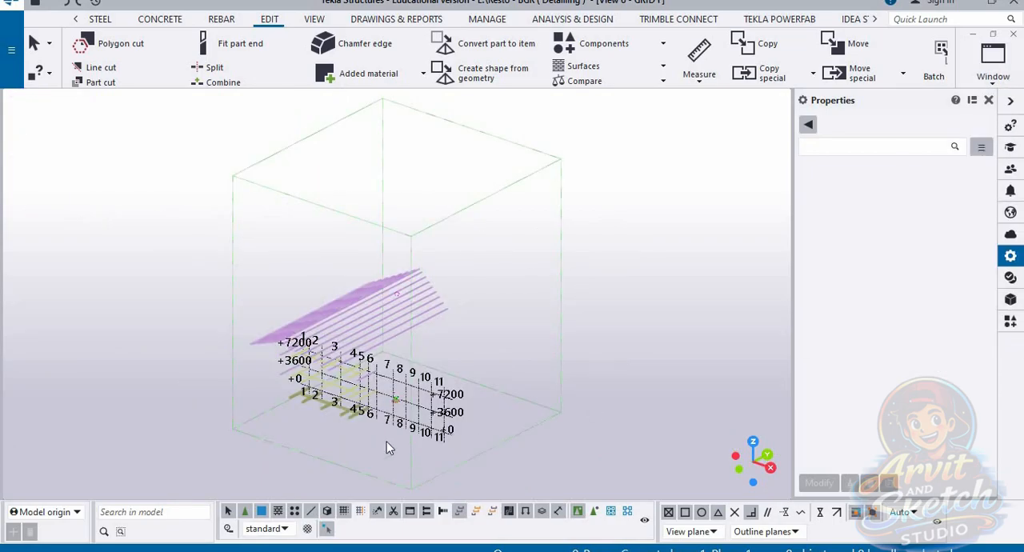
Step: Return to the GRID E view and examine its columns, beams and rafters from several angles
{"action": "left_click", "coordinate": [995, 85]}
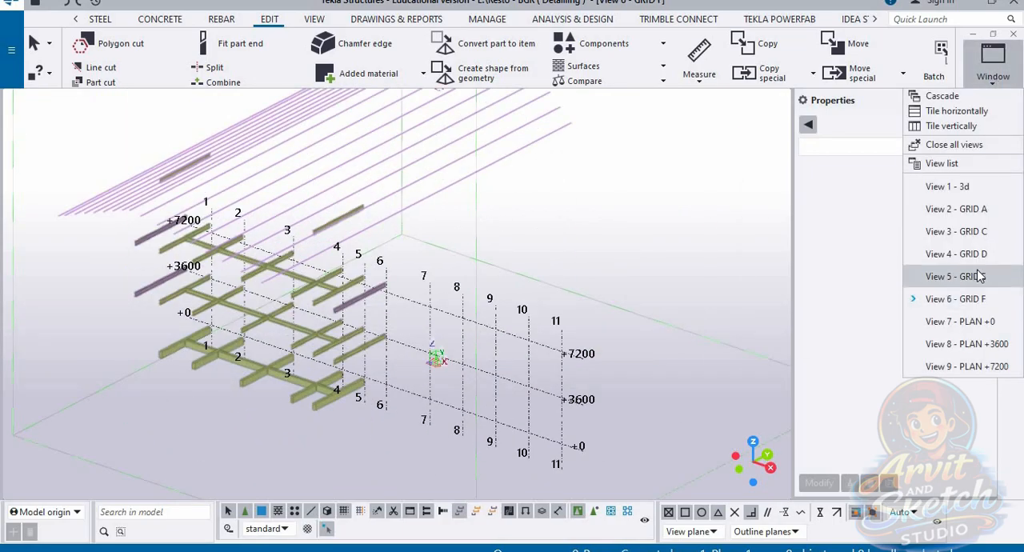
{"action": "left_click", "coordinate": [976, 277]}
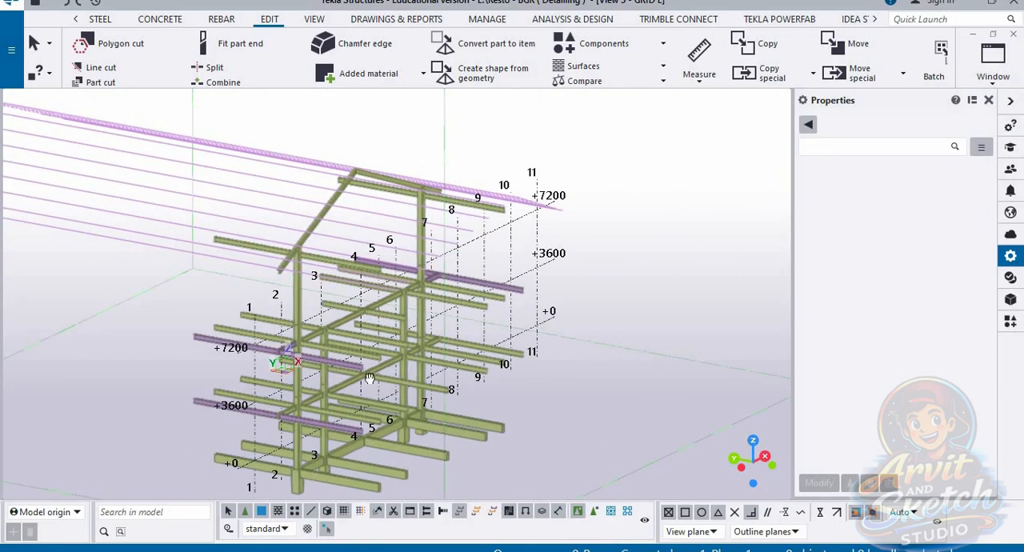
{"action": "middle_click_drag", "start_coordinate": [268, 363], "coordinate": [203, 361], "text": "ctrl"}
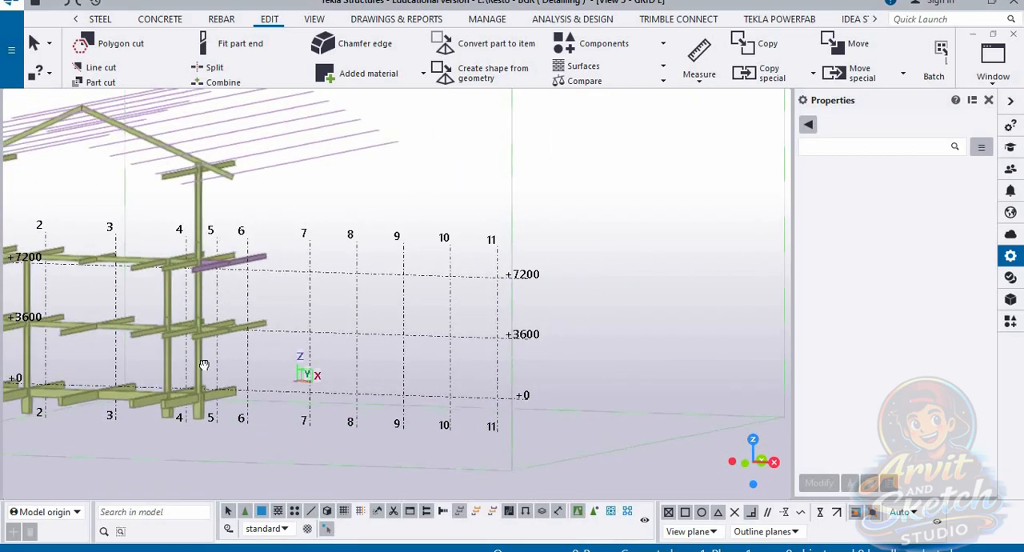
{"action": "scroll", "coordinate": [251, 328], "scroll_direction": "down", "scroll_amount": 3}
{"action": "scroll", "coordinate": [252, 328], "scroll_direction": "up", "scroll_amount": 3}
{"action": "middle_click_drag", "start_coordinate": [368, 331], "coordinate": [314, 350], "text": "ctrl"}
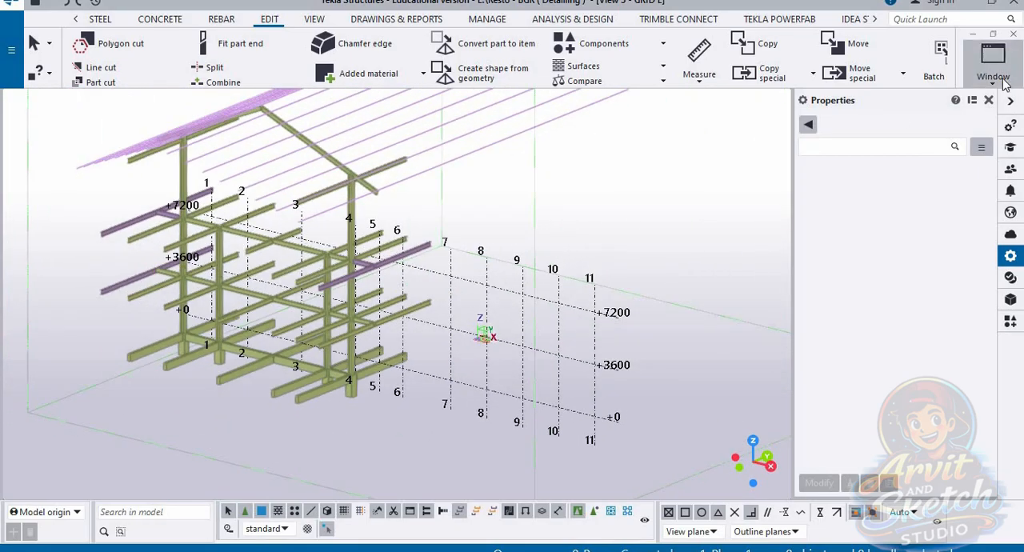
Step: Switch to the 3d view and look over the complete frame with its remaining grid
{"action": "left_click", "coordinate": [1003, 86]}
{"action": "left_click", "coordinate": [943, 187]}
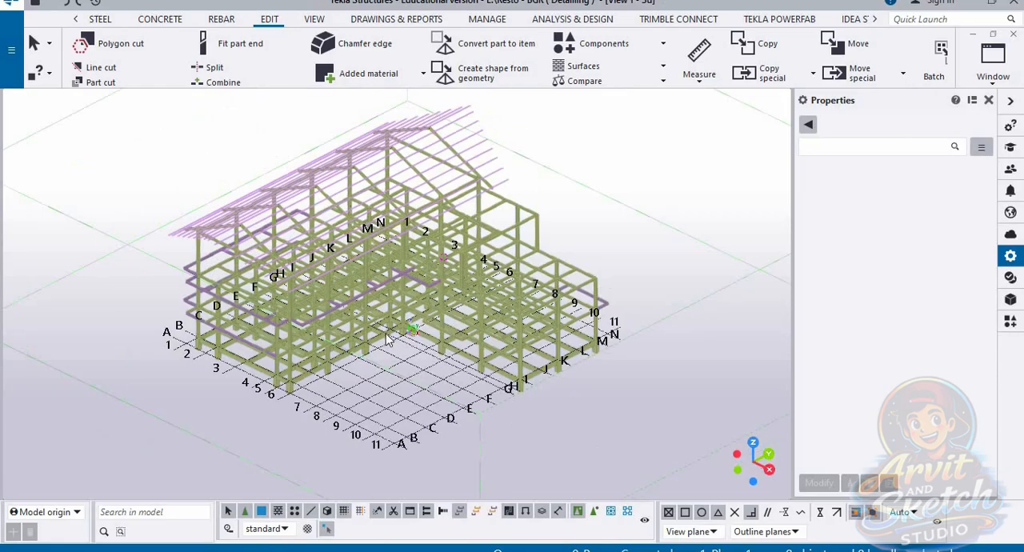
{"action": "scroll", "coordinate": [385, 339], "scroll_direction": "up", "scroll_amount": 1}
{"action": "mouse_move", "coordinate": [385, 339]}
{"action": "middle_mouse_down", "text": "ctrl"}
{"action": "mouse_move", "coordinate": [392, 360]}
{"action": "mouse_move", "coordinate": [399, 348]}
{"action": "mouse_move", "coordinate": [389, 336]}
{"action": "middle_mouse_up", "text": "ctrl"}
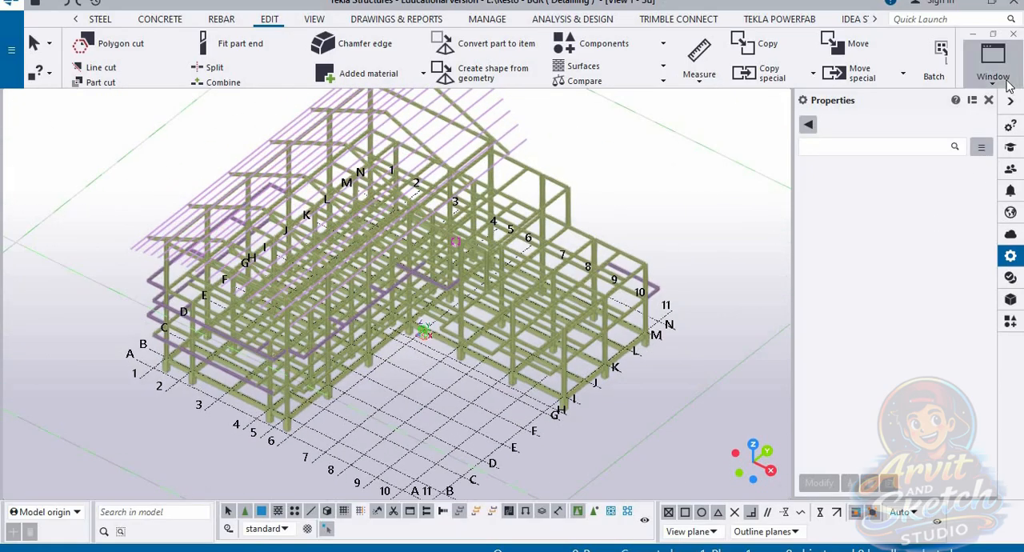
Step: Open the GRID E view and switch it from 3D to plane view, showing the frame's elevation
{"action": "left_click", "coordinate": [990, 83]}
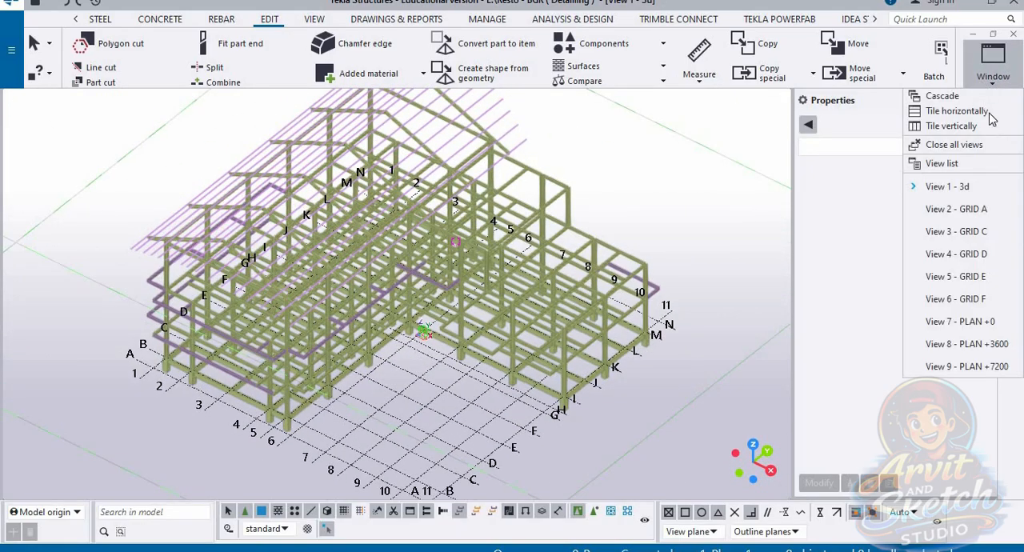
{"action": "left_click", "coordinate": [956, 276]}
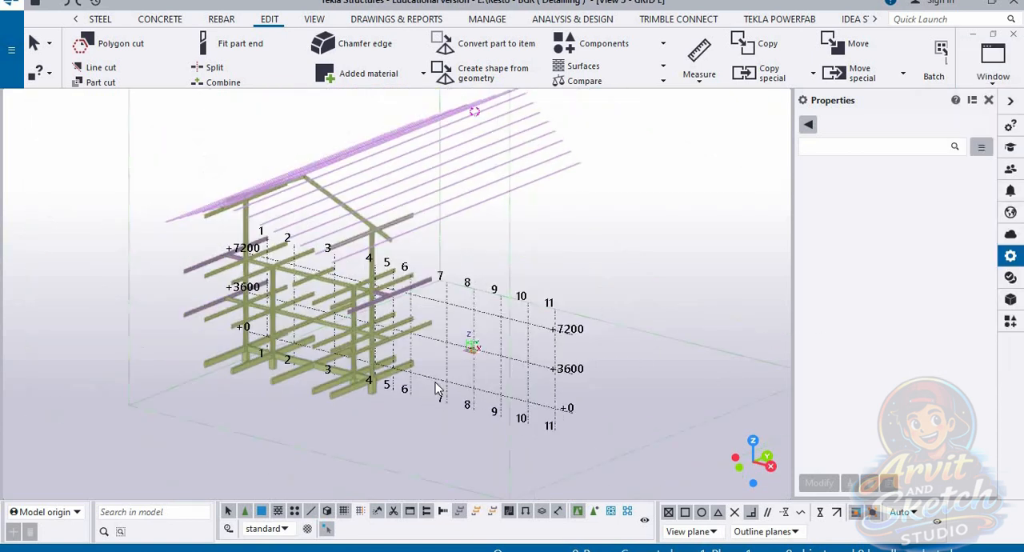
{"action": "scroll", "coordinate": [313, 339], "scroll_direction": "down", "scroll_amount": 1}
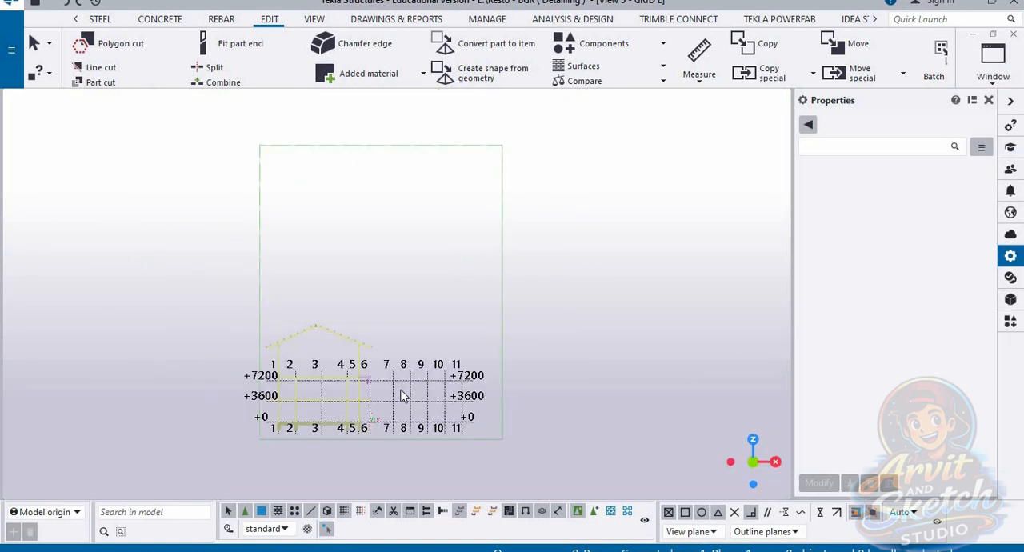
{"action": "scroll", "coordinate": [402, 395], "scroll_direction": "up", "scroll_amount": 3}
{"action": "scroll", "coordinate": [335, 351], "scroll_direction": "up", "scroll_amount": 1}
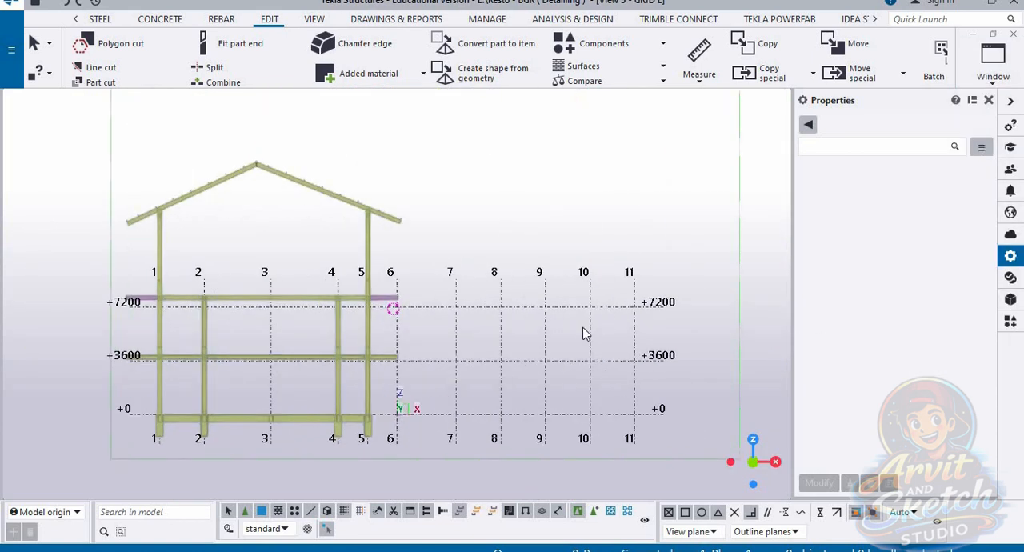
Step: Set the rectangular grid's Z coordinates to 0.00 4000.00 8000.00 and compare the levels with the floor beams
{"action": "left_click", "coordinate": [592, 315]}
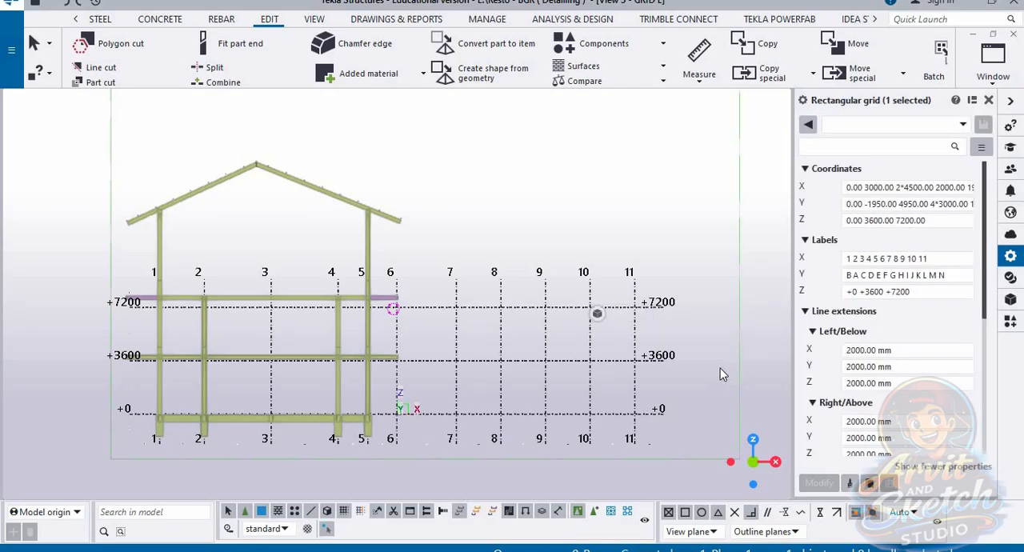
{"action": "left_click", "coordinate": [866, 223]}
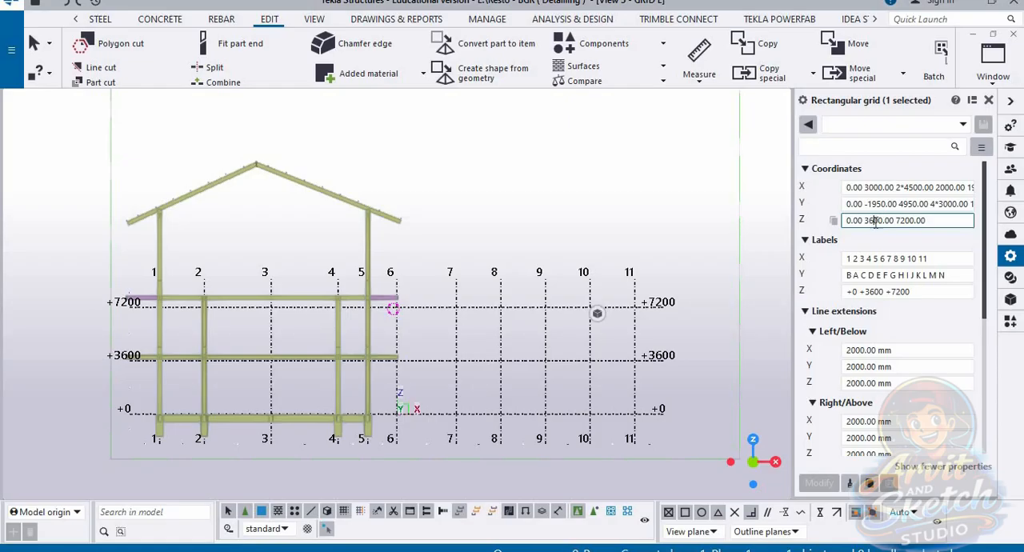
{"action": "key", "text": "BackSpace"}
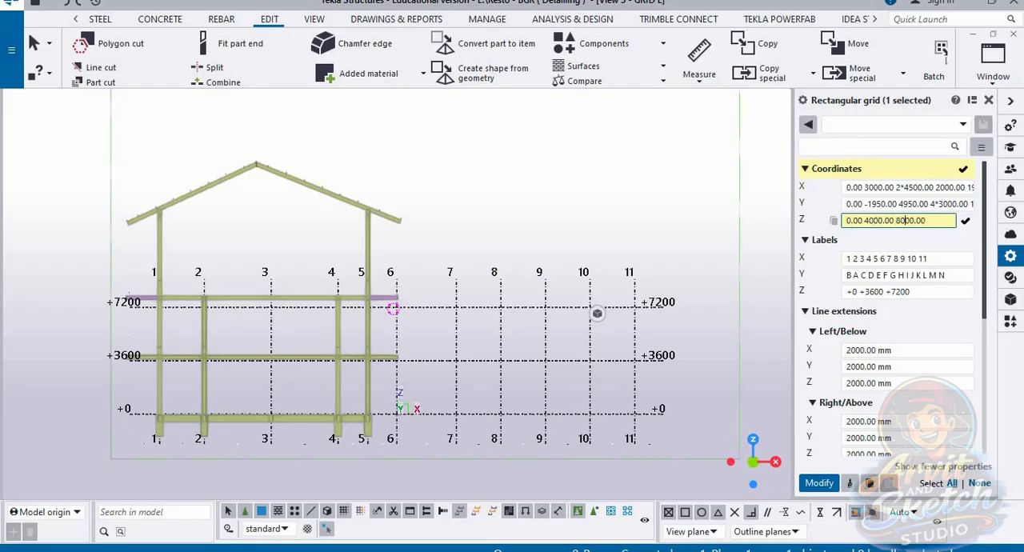
{"action": "key", "text": "Return"}
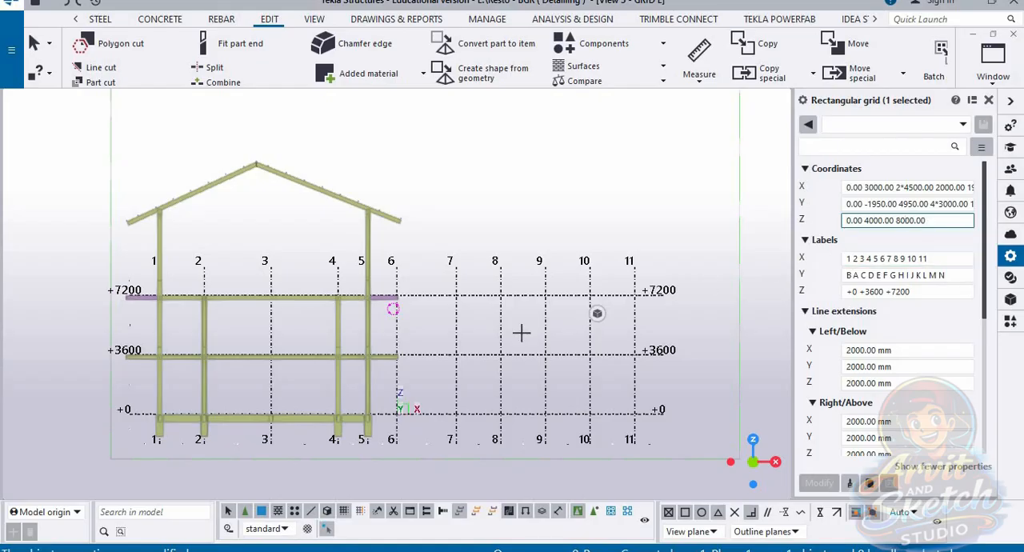
{"action": "scroll", "coordinate": [395, 351], "scroll_direction": "up", "scroll_amount": 8}
{"action": "scroll", "coordinate": [421, 250], "scroll_direction": "down", "scroll_amount": 3}
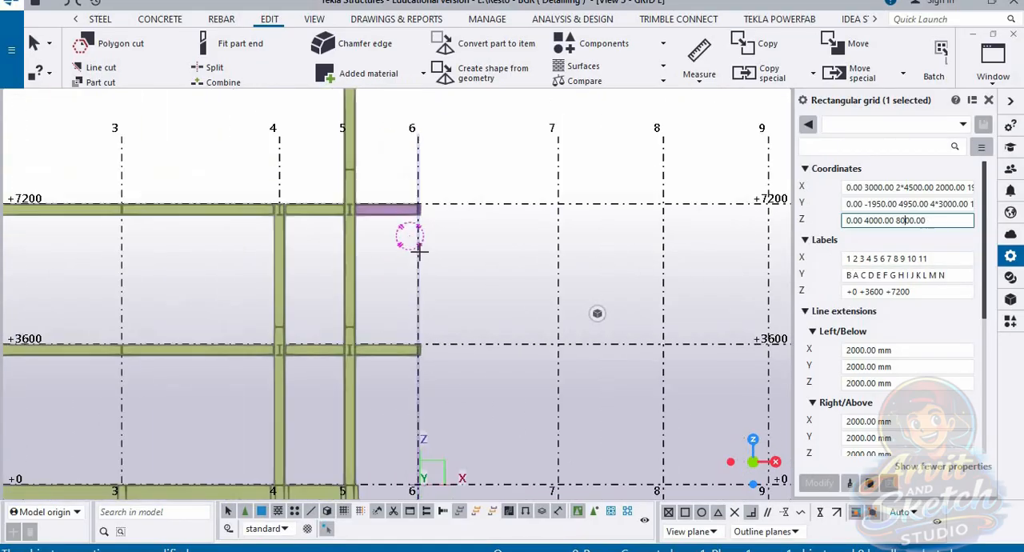
{"action": "scroll", "coordinate": [421, 251], "scroll_direction": "up", "scroll_amount": 4}
{"action": "scroll", "coordinate": [479, 255], "scroll_direction": "down", "scroll_amount": 8}
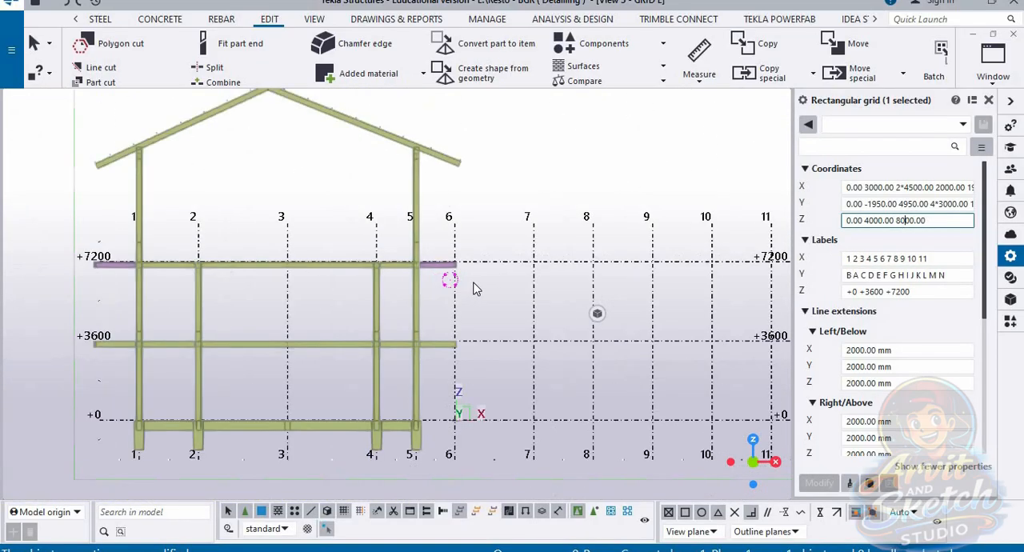
Step: Add a fourth level at 12000.00 to the rectangular grid's Z coordinates
{"action": "scroll", "coordinate": [473, 288], "scroll_direction": "down", "scroll_amount": 2}
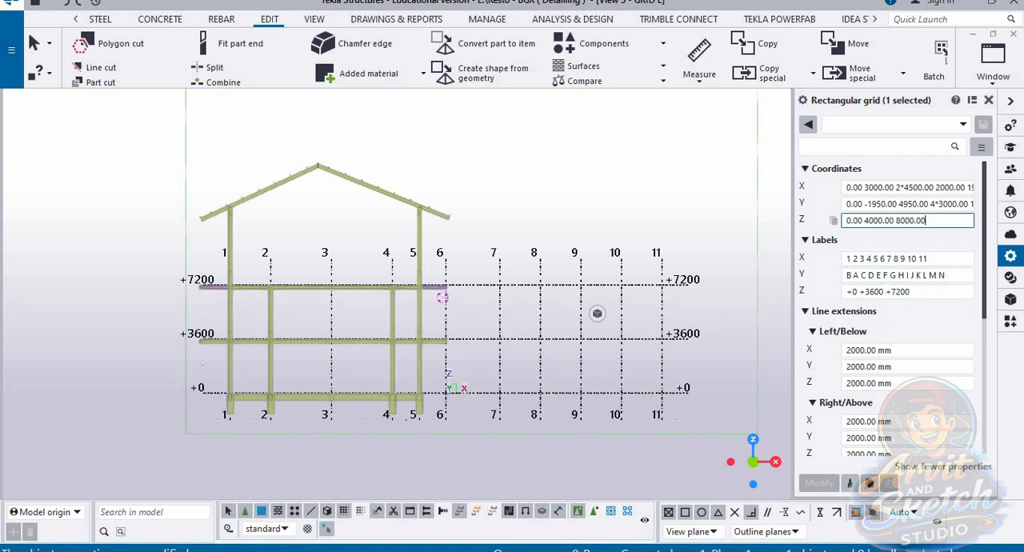
{"action": "type", "text": "12000"}
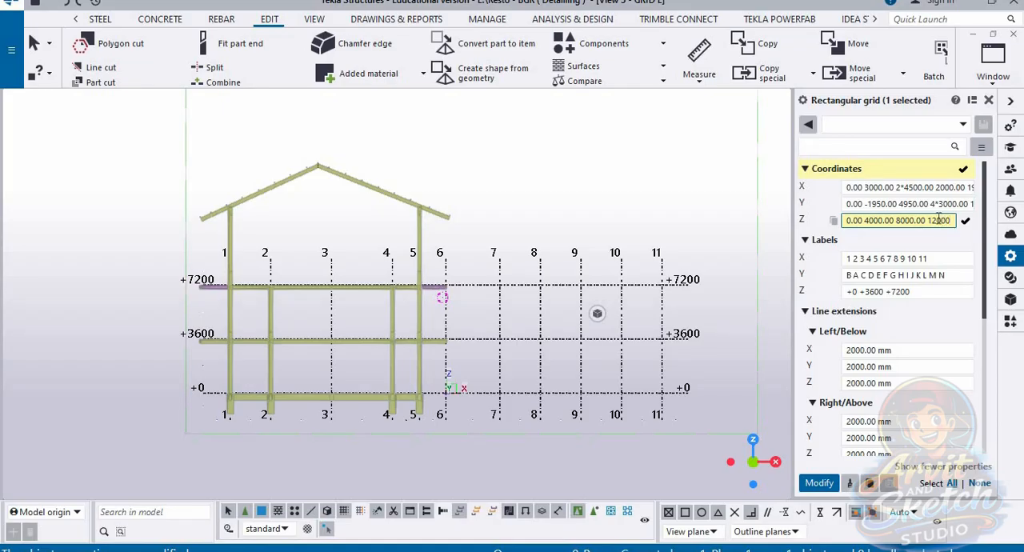
{"action": "key", "text": "Return"}
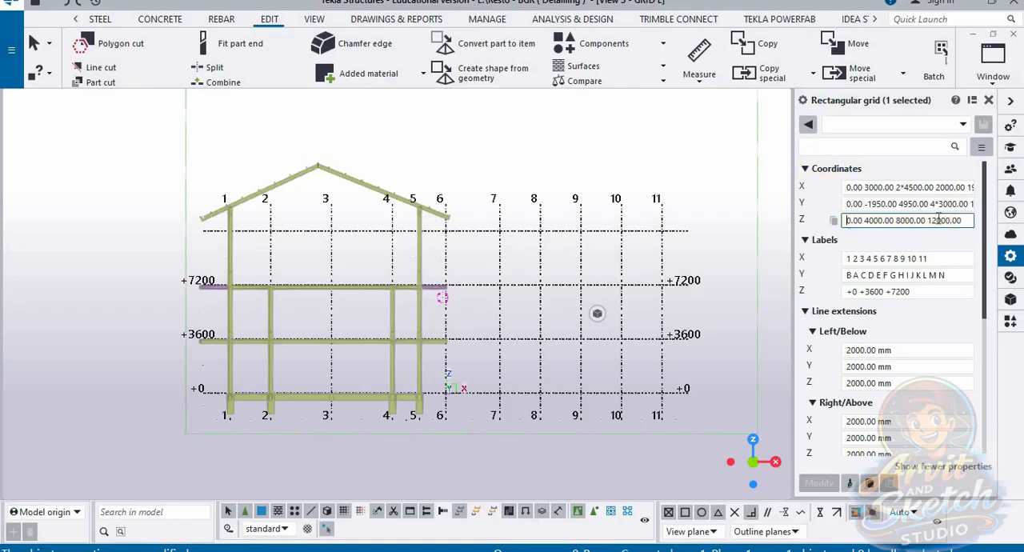
Step: Try 15000.00 as the top Z coordinate of the rectangular grid
{"action": "scroll", "coordinate": [644, 190], "scroll_direction": "up", "scroll_amount": 2}
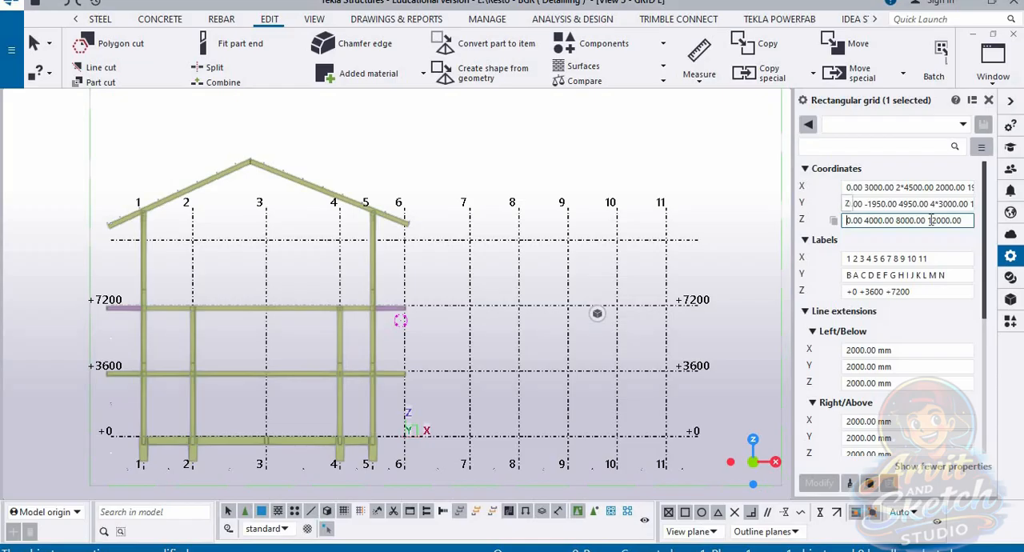
{"action": "key", "text": "BackSpace"}
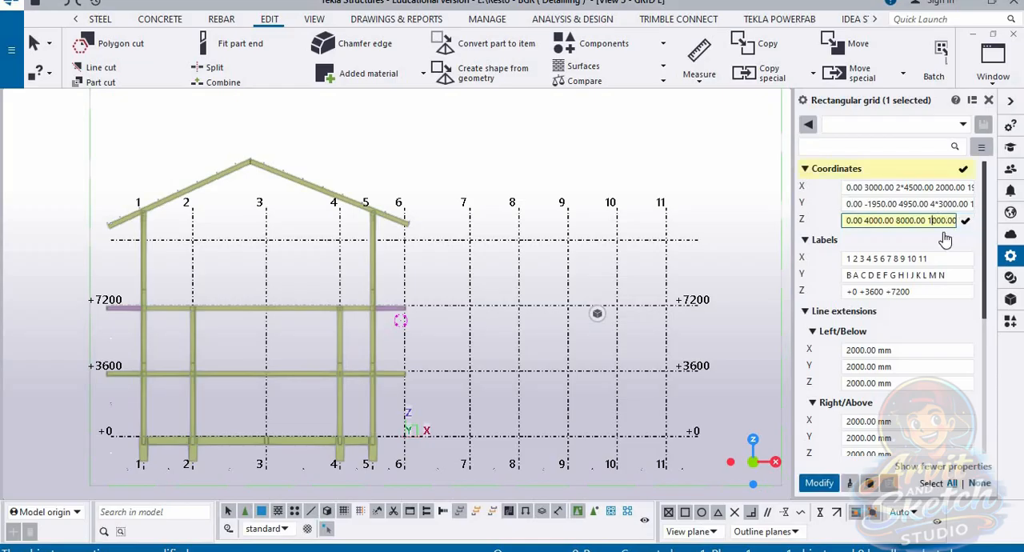
{"action": "key", "text": "Return"}
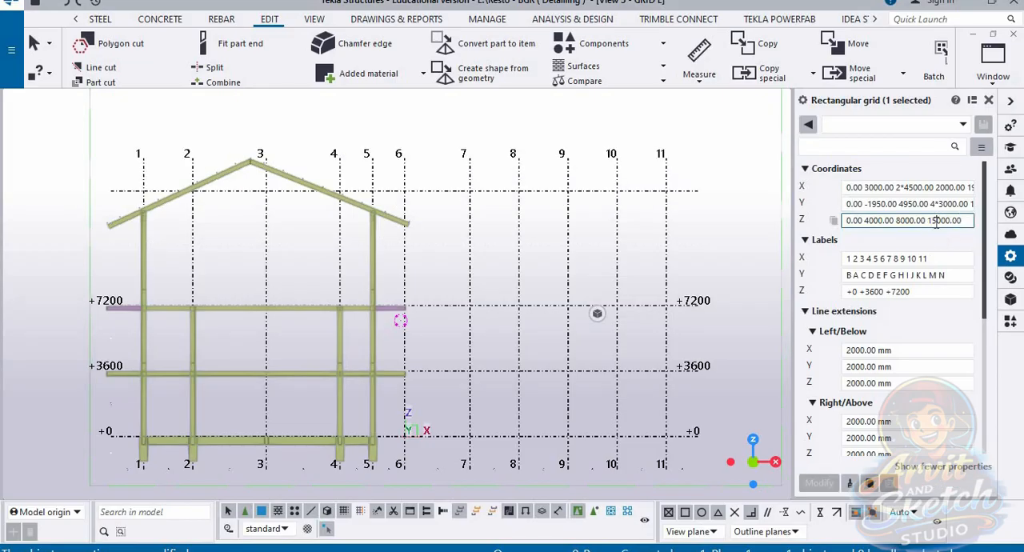
Step: Set the top Z coordinate of the rectangular grid to 13000.00
{"action": "key", "text": "BackSpace"}
{"action": "type", "text": "3"}
{"action": "key", "text": "Return"}
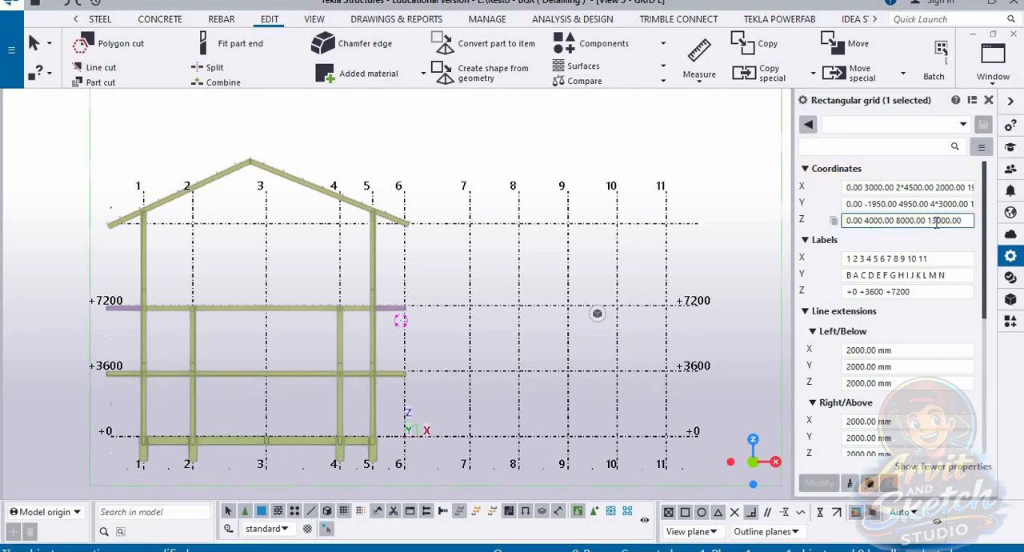
Step: Set the top Z coordinate of the rectangular grid to 13500.00 and compare that level with the column tops under the roof
{"action": "scroll", "coordinate": [415, 220], "scroll_direction": "up", "scroll_amount": 6}
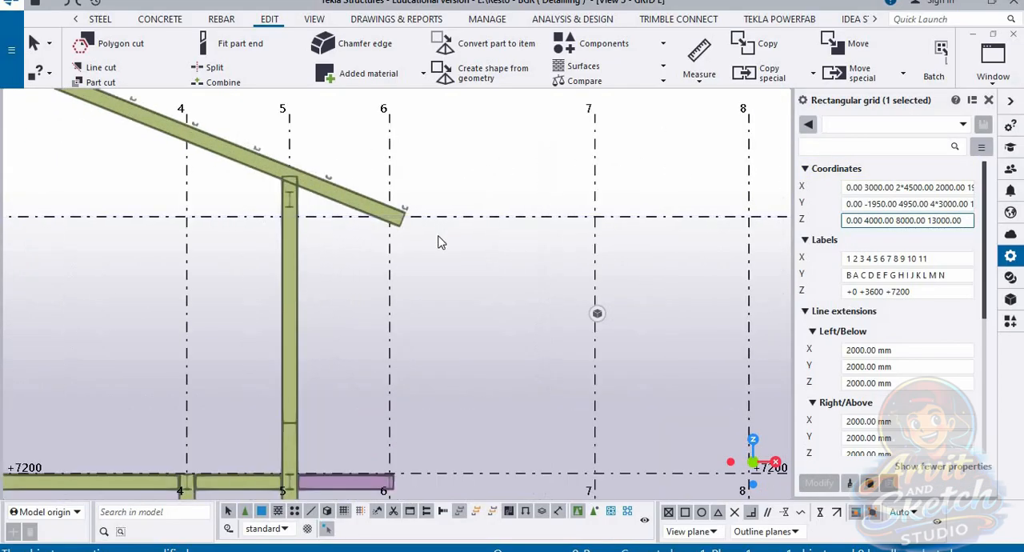
{"action": "scroll", "coordinate": [372, 292], "scroll_direction": "up", "scroll_amount": 1}
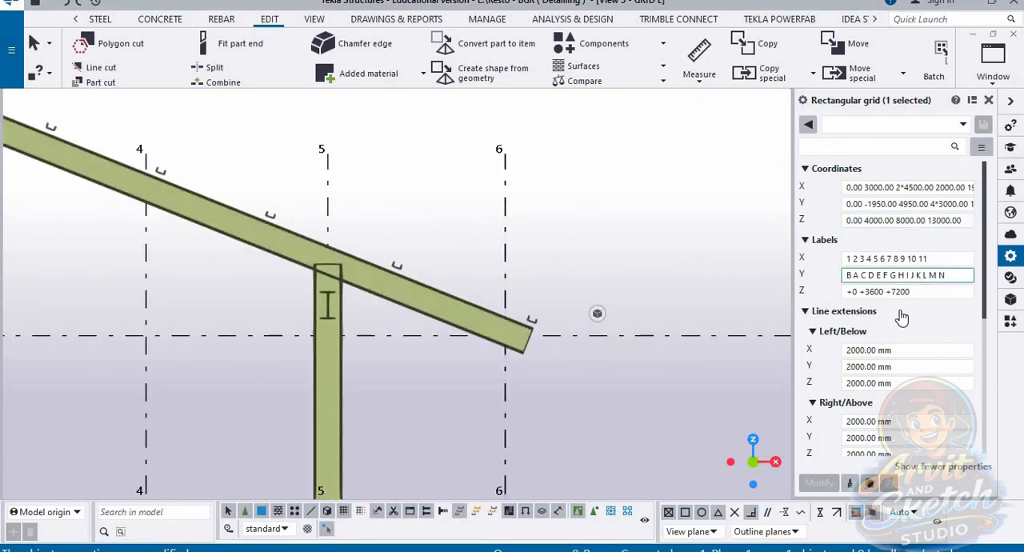
{"action": "left_click", "coordinate": [937, 224]}
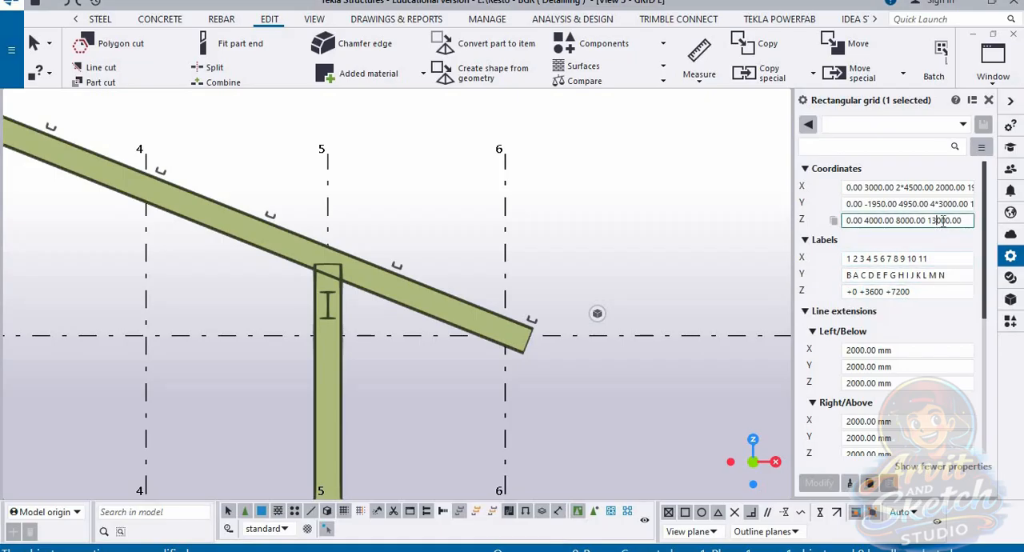
{"action": "key", "text": "BackSpace"}
{"action": "type", "text": "5"}
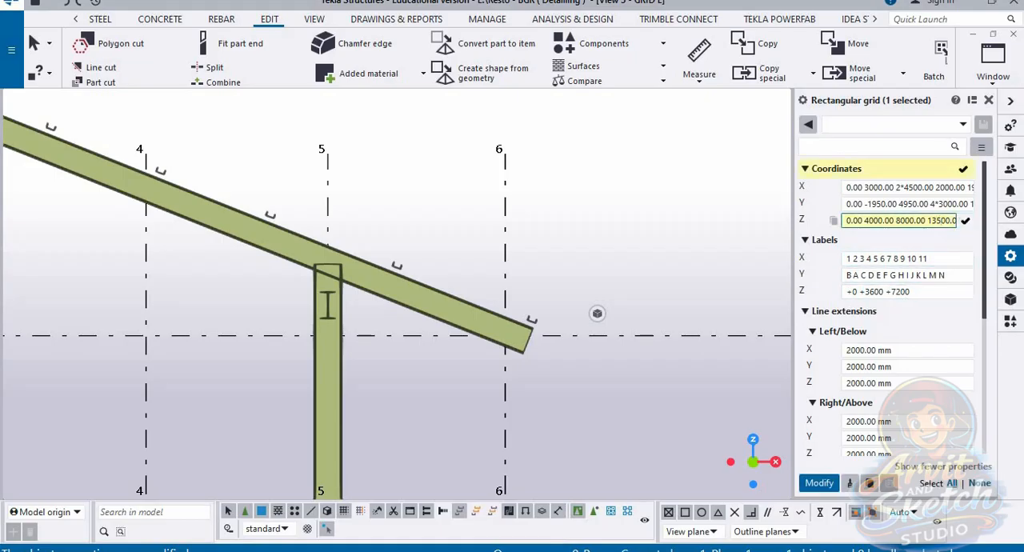
{"action": "key", "text": "Return"}
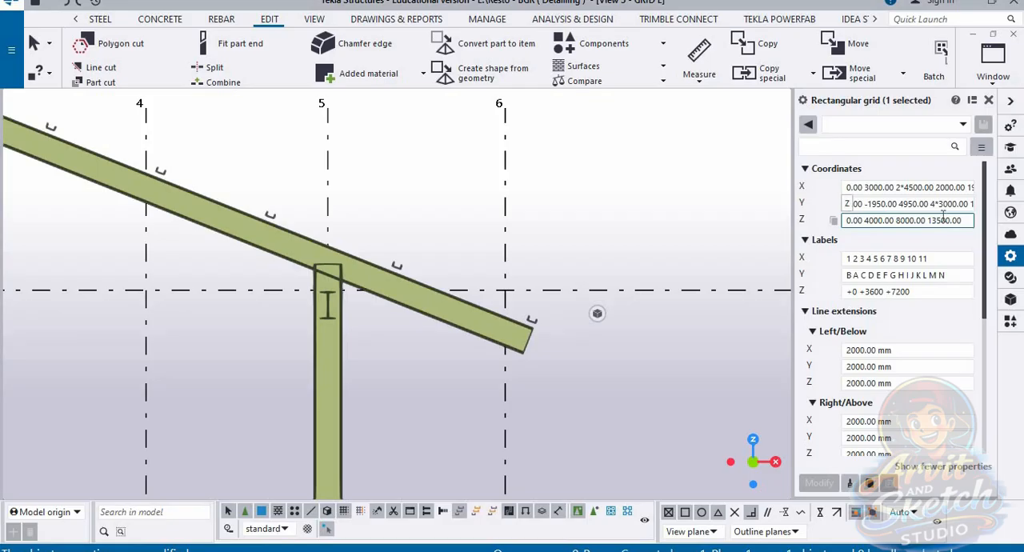
{"action": "scroll", "coordinate": [472, 271], "scroll_direction": "down", "scroll_amount": 7}
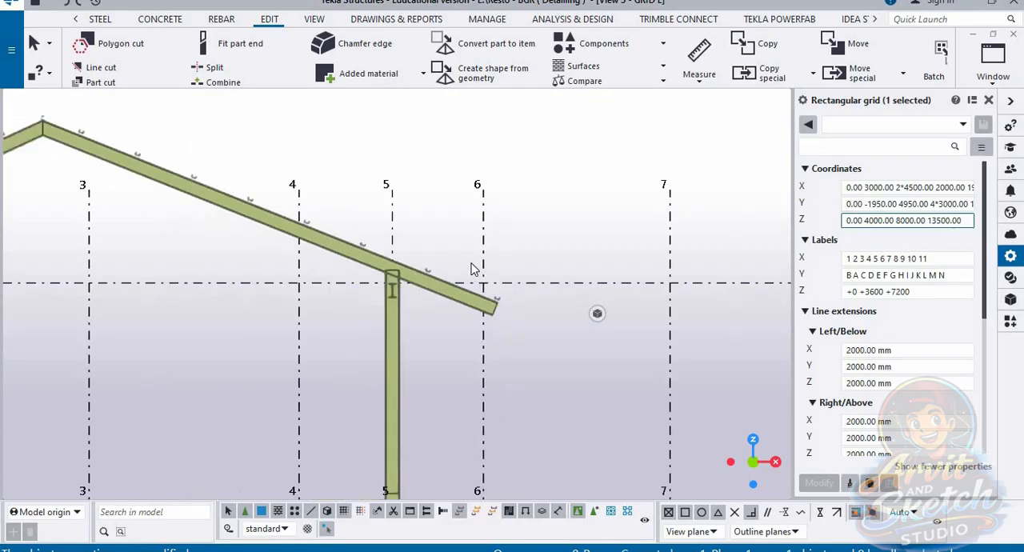
{"action": "scroll", "coordinate": [468, 272], "scroll_direction": "up", "scroll_amount": 6}
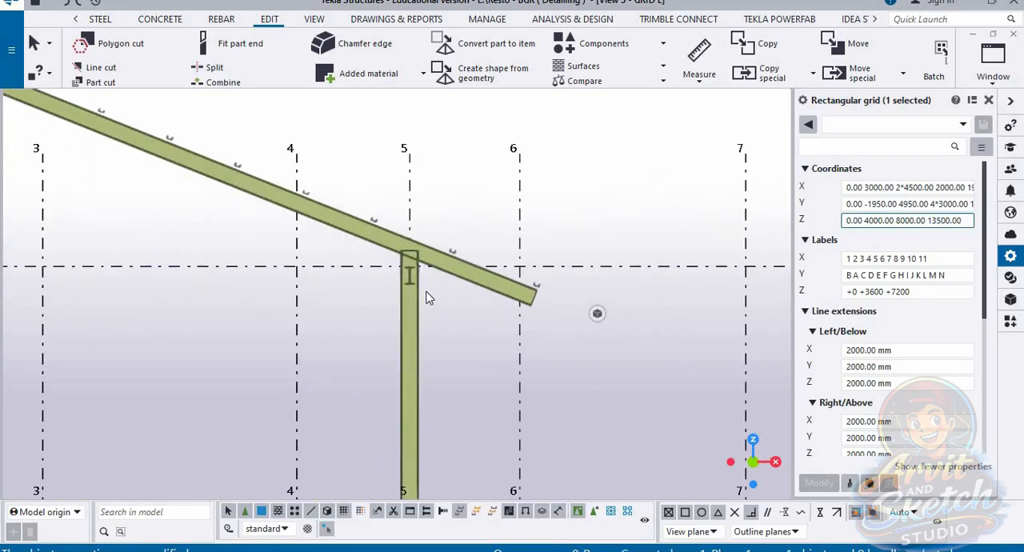
{"action": "scroll", "coordinate": [412, 292], "scroll_direction": "down", "scroll_amount": 5}
{"action": "scroll", "coordinate": [394, 239], "scroll_direction": "down", "scroll_amount": 4}
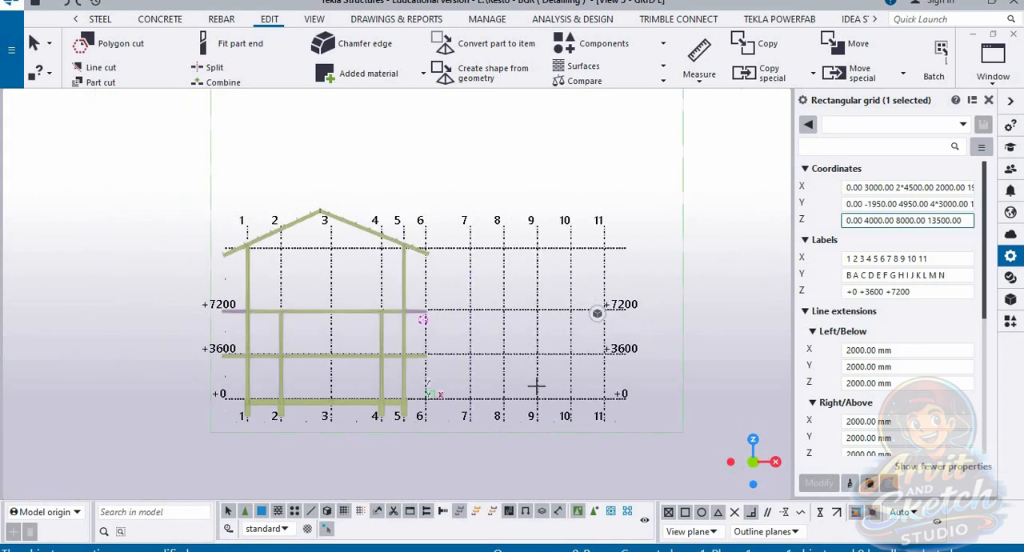
Step: Set the rectangular grid's Z labels to +0 +4000 +8000 +13500
{"action": "left_click", "coordinate": [963, 221]}
{"action": "left_click", "coordinate": [927, 291]}
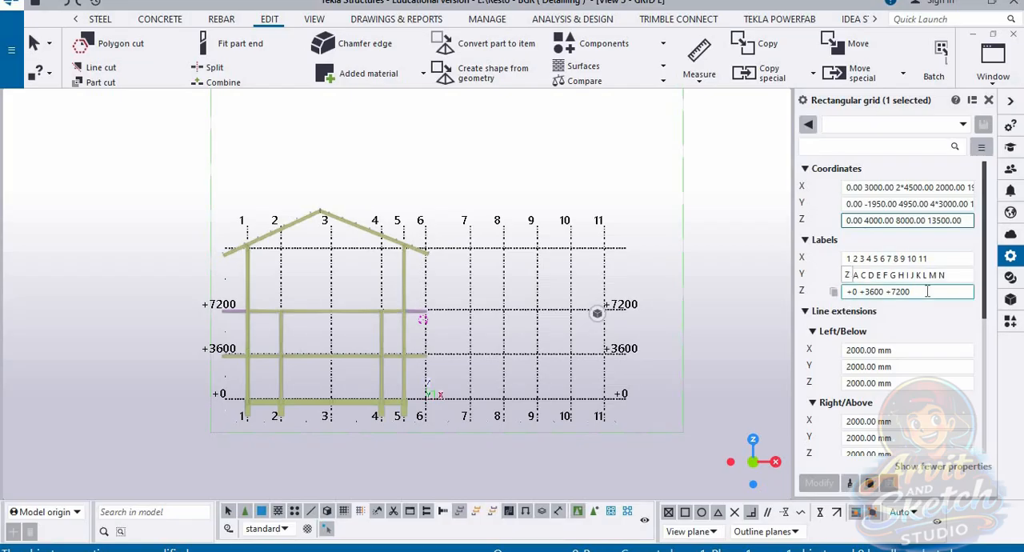
{"action": "left_click", "coordinate": [865, 291]}
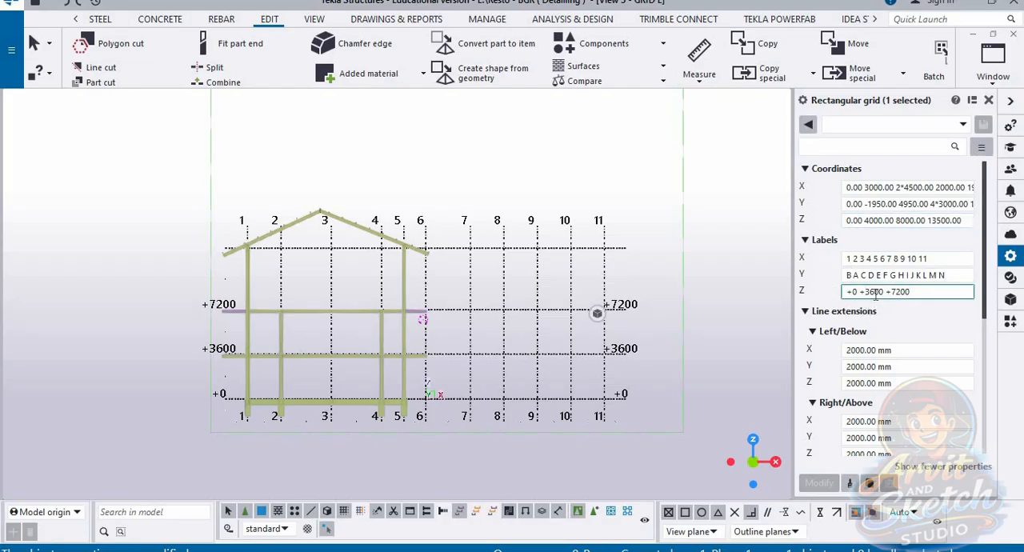
{"action": "key", "text": "Delete"}
{"action": "key", "text": "Delete"}
{"action": "type", "text": "40"}
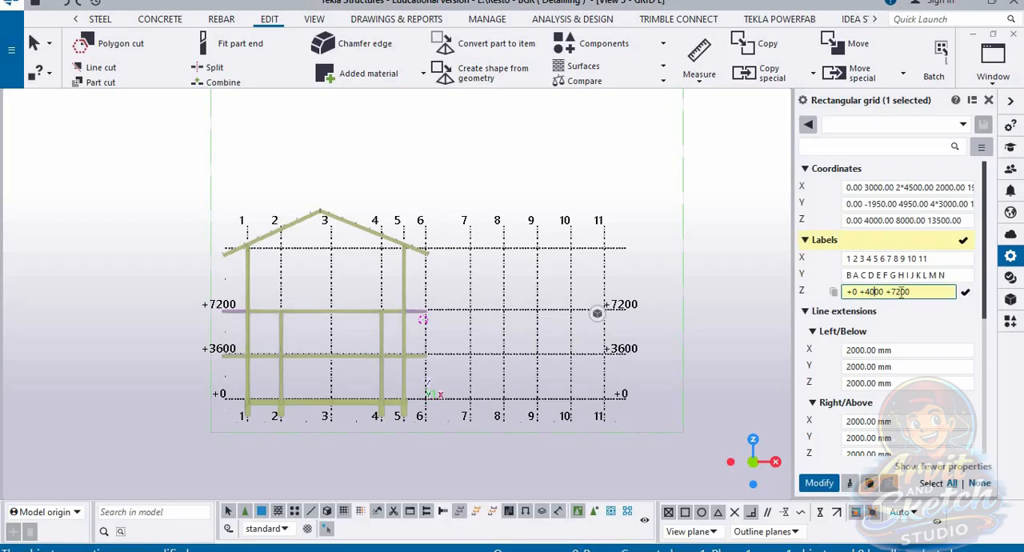
{"action": "key", "text": "BackSpace"}
{"action": "key", "text": "BackSpace"}
{"action": "type", "text": "80"}
{"action": "type", "text": "+1350"}
{"action": "key", "text": "BackSpace"}
{"action": "key", "text": "Return"}
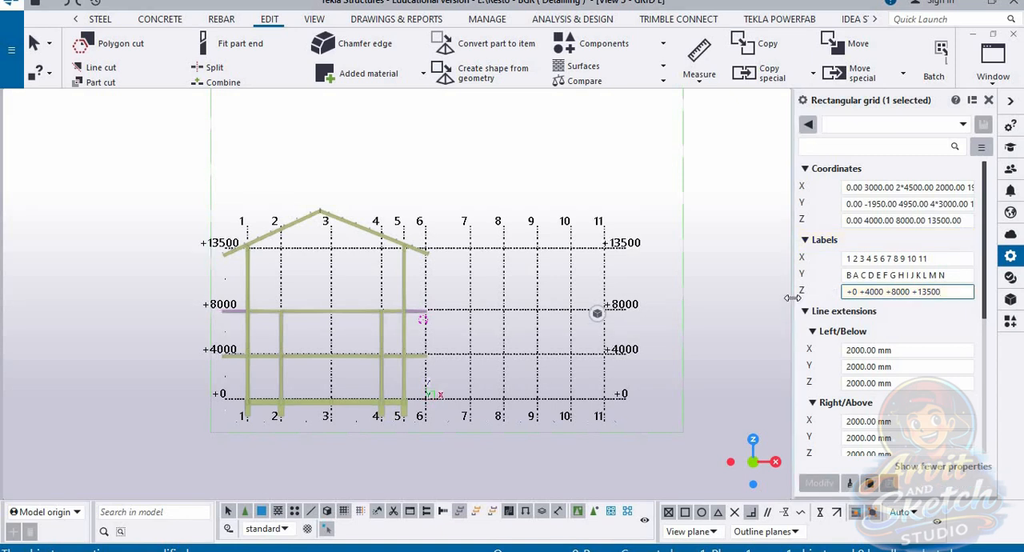
Step: Add a fifth level at 15000.00 to the rectangular grid's Z coordinates for the roof ridge
{"action": "scroll", "coordinate": [480, 244], "scroll_direction": "up", "scroll_amount": 3}
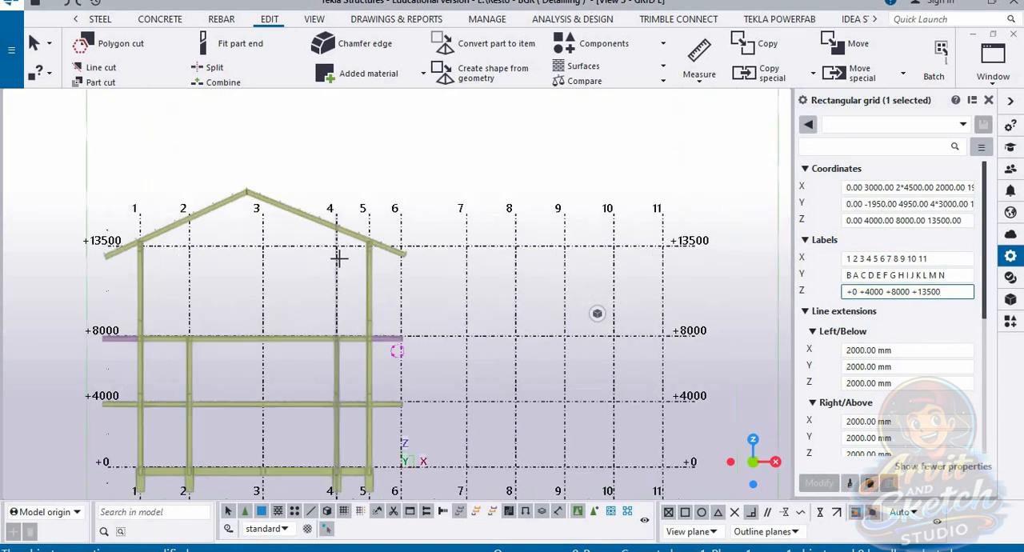
{"action": "left_click", "coordinate": [962, 221]}
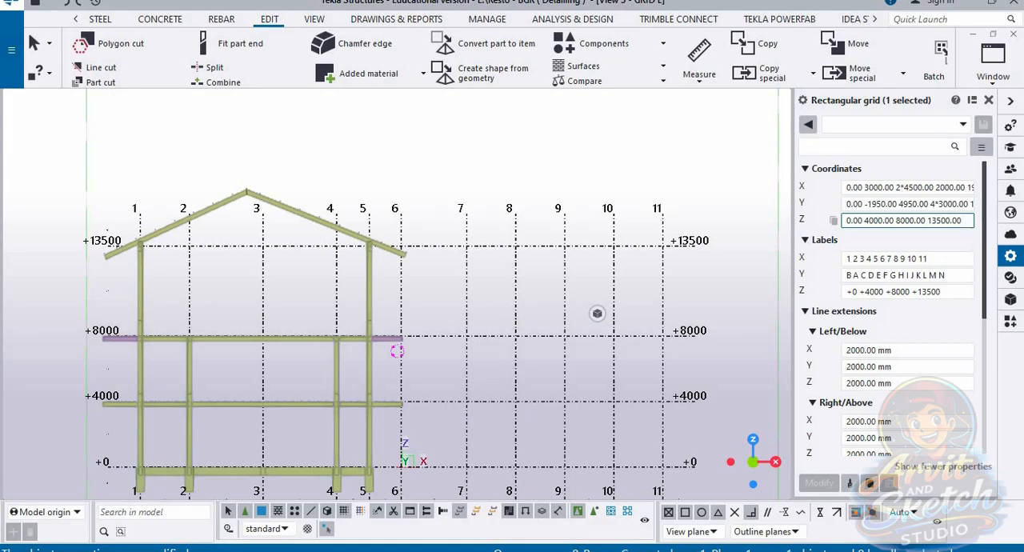
{"action": "type", "text": "15000"}
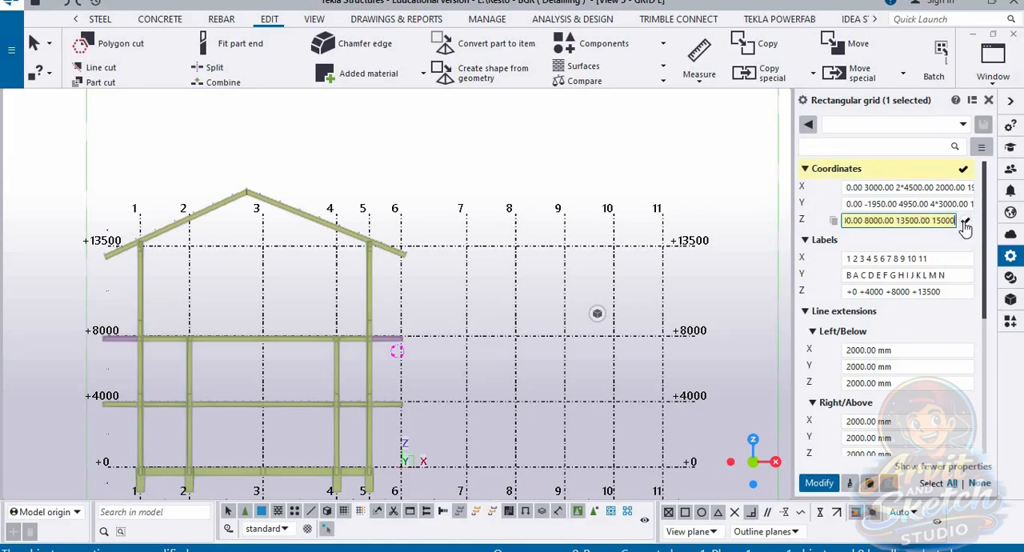
{"action": "left_click", "coordinate": [965, 222]}
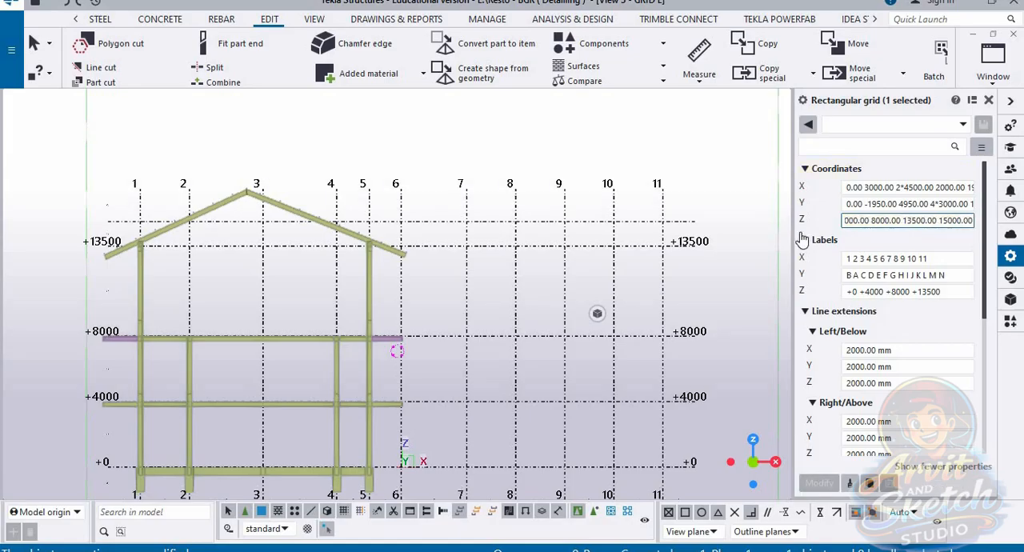
Step: Try 20000.00 as the top Z coordinate of the rectangular grid
{"action": "left_click", "coordinate": [949, 221]}
{"action": "key", "text": "BackSpace"}
{"action": "key", "text": "BackSpace"}
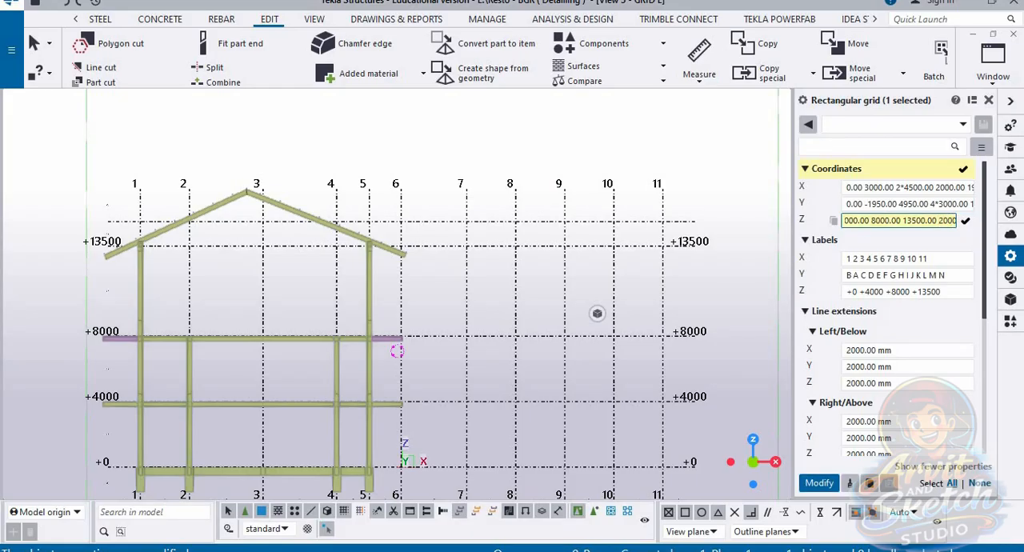
{"action": "type", "text": "20"}
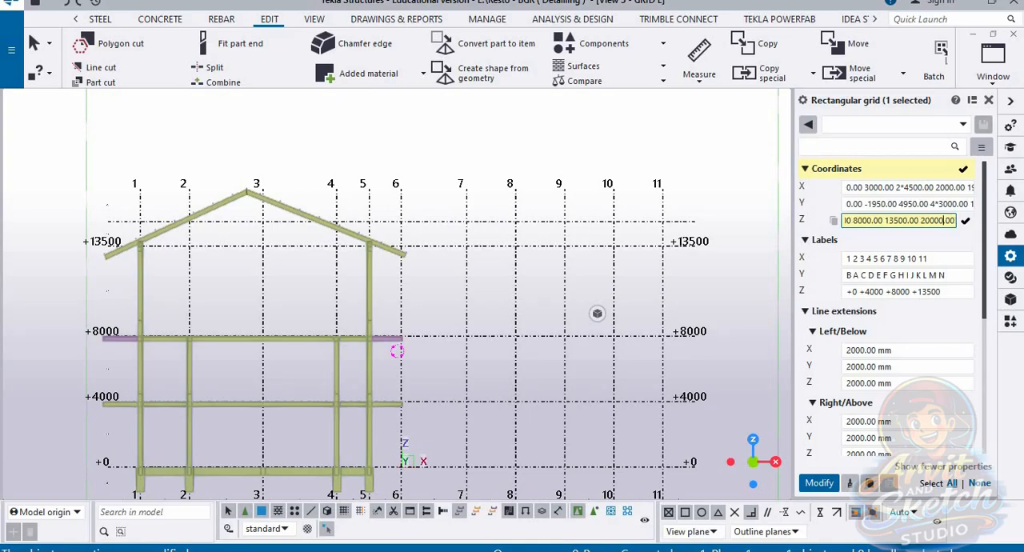
{"action": "key", "text": "Return"}
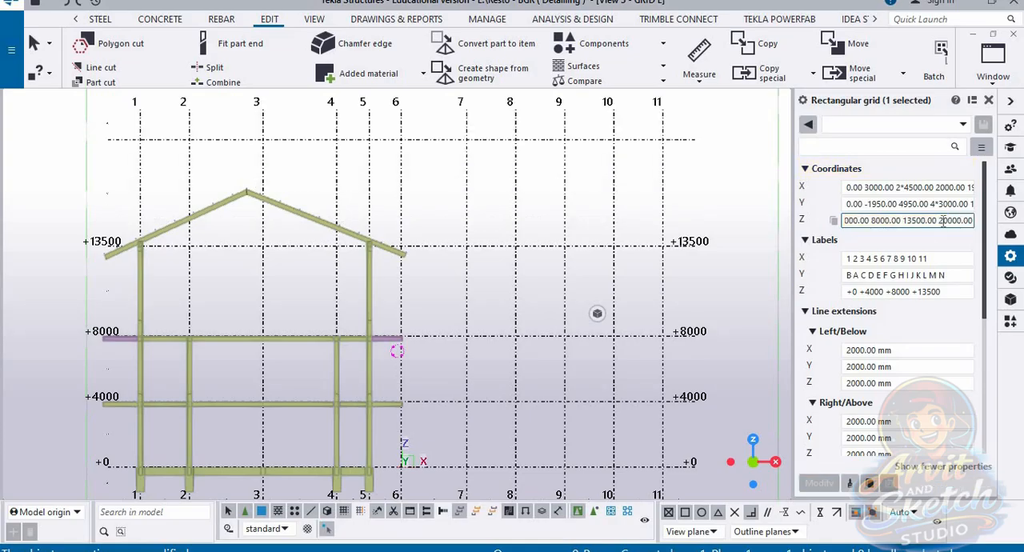
Step: Try 18000.00 as the top Z coordinate of the rectangular grid
{"action": "left_click", "coordinate": [949, 220]}
{"action": "key", "text": "BackSpace"}
{"action": "key", "text": "BackSpace"}
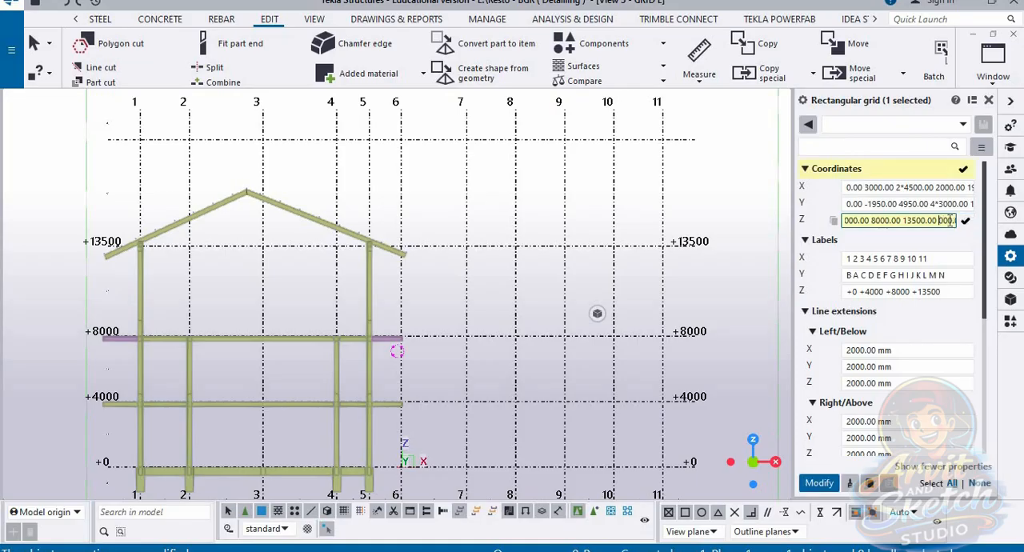
{"action": "type", "text": "18"}
{"action": "key", "text": "Return"}
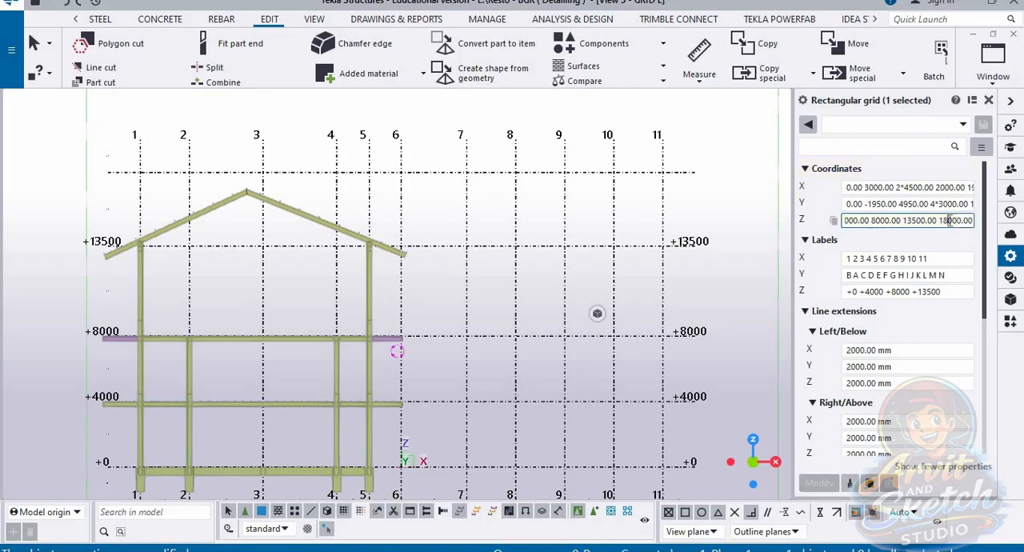
Step: Set the top Z coordinate of the rectangular grid to 17000.00 and compare that level with the roof ridge
{"action": "left_click", "coordinate": [951, 220]}
{"action": "key", "text": "BackSpace"}
{"action": "type", "text": "7"}
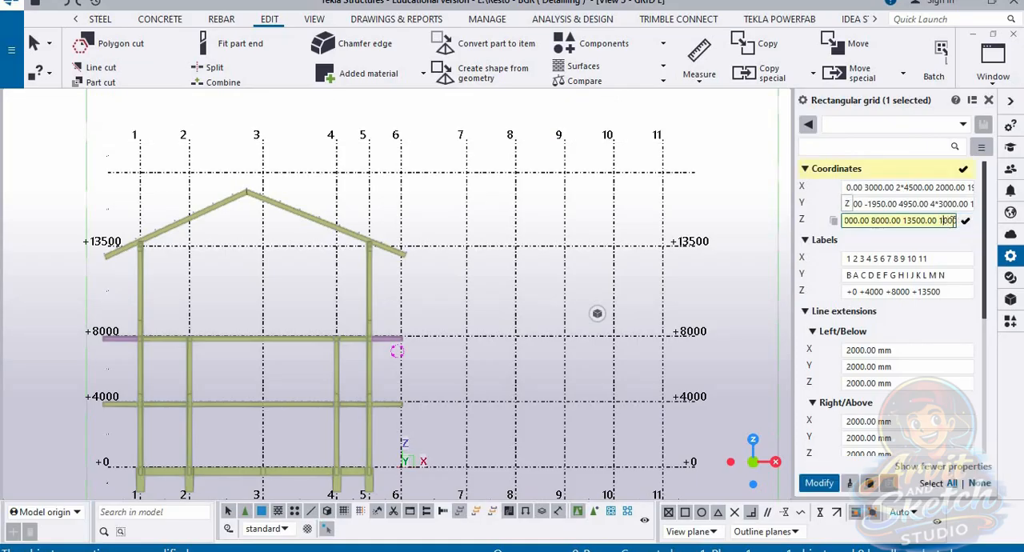
{"action": "key", "text": "Return"}
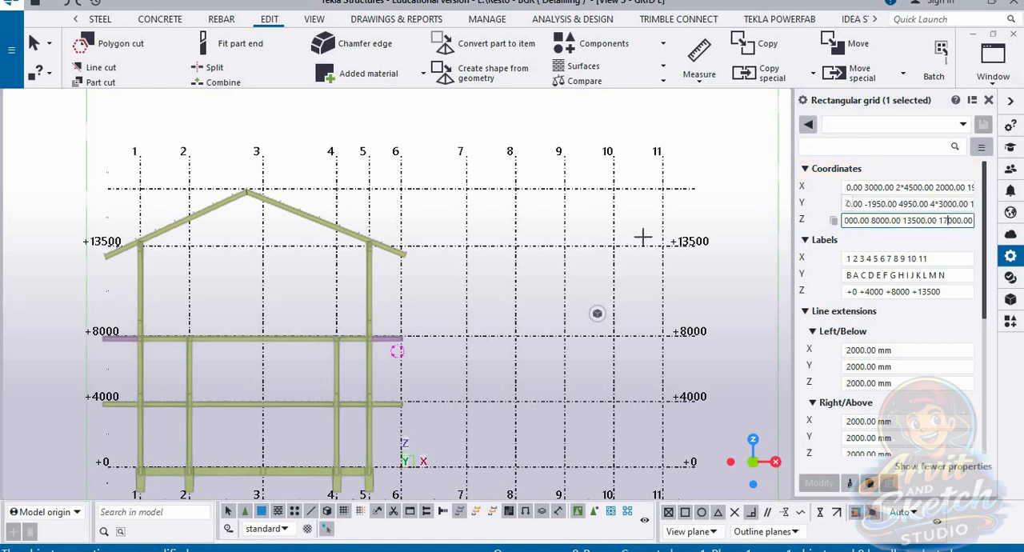
{"action": "scroll", "coordinate": [302, 201], "scroll_direction": "up", "scroll_amount": 4}
{"action": "scroll", "coordinate": [302, 200], "scroll_direction": "down", "scroll_amount": 5}
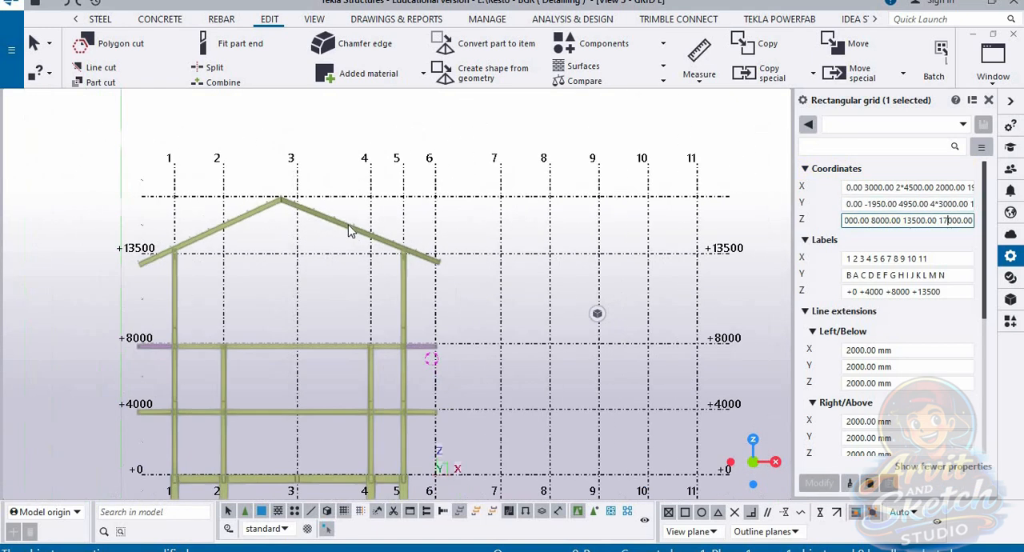
{"action": "scroll", "coordinate": [711, 232], "scroll_direction": "up", "scroll_amount": 1}
Step: Add the label +17000 for the top level to the rectangular grid's Z labels
{"action": "left_click", "coordinate": [952, 291]}
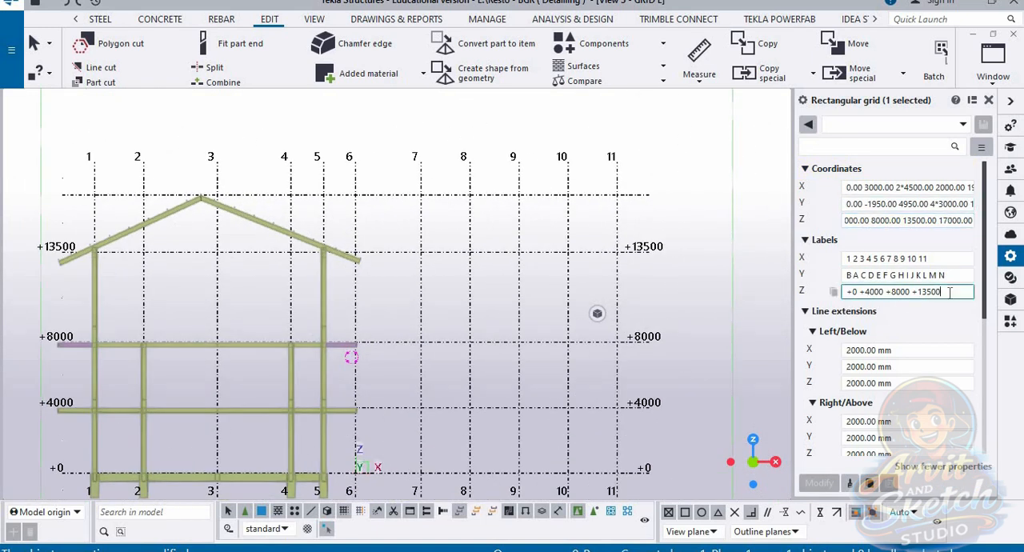
{"action": "type", "text": "+"}
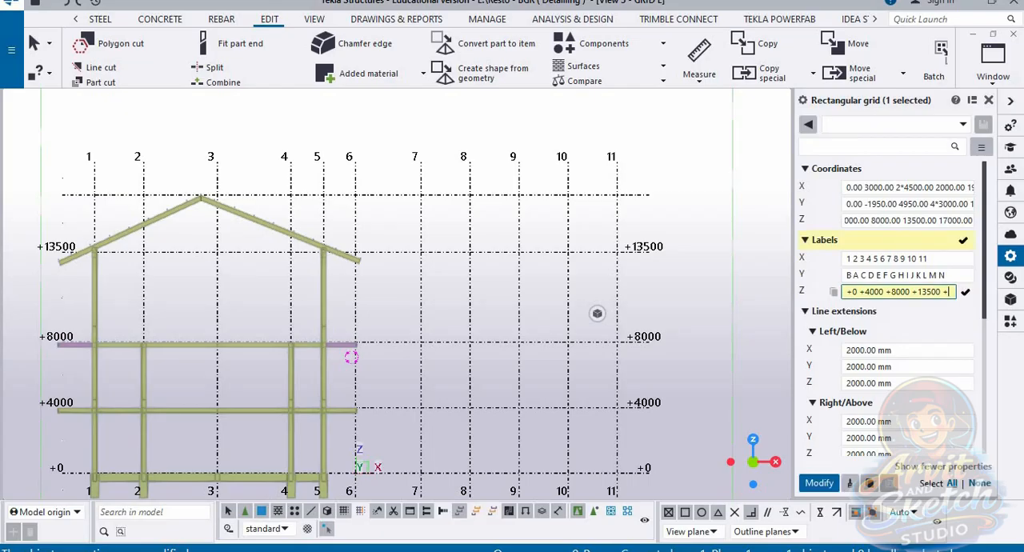
{"action": "type", "text": "17"}
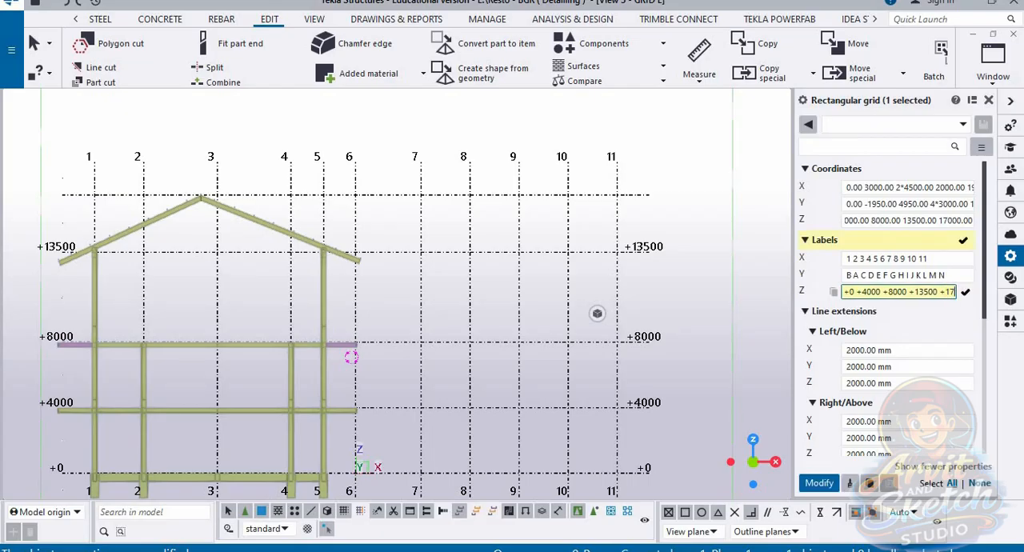
{"action": "type", "text": "000"}
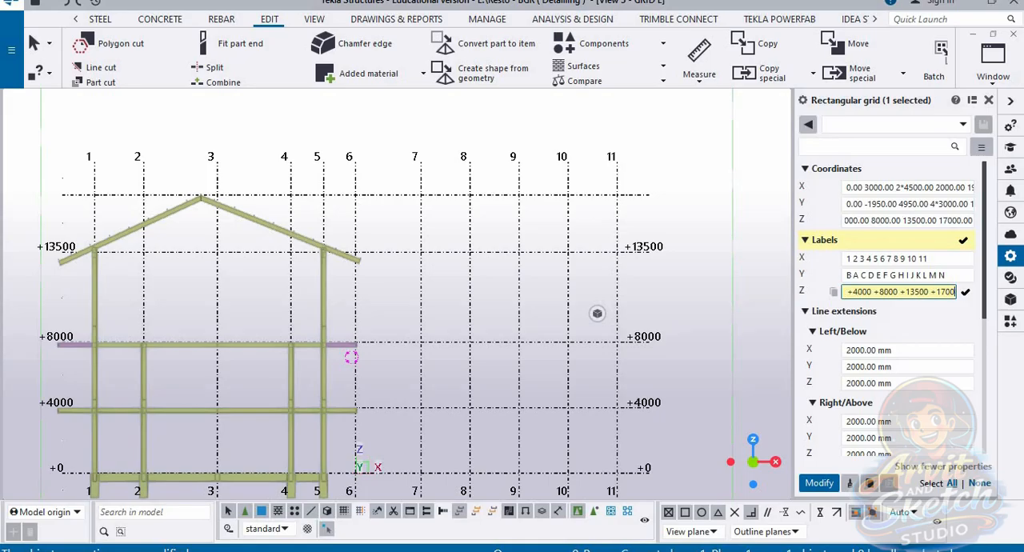
{"action": "key", "text": "Return"}
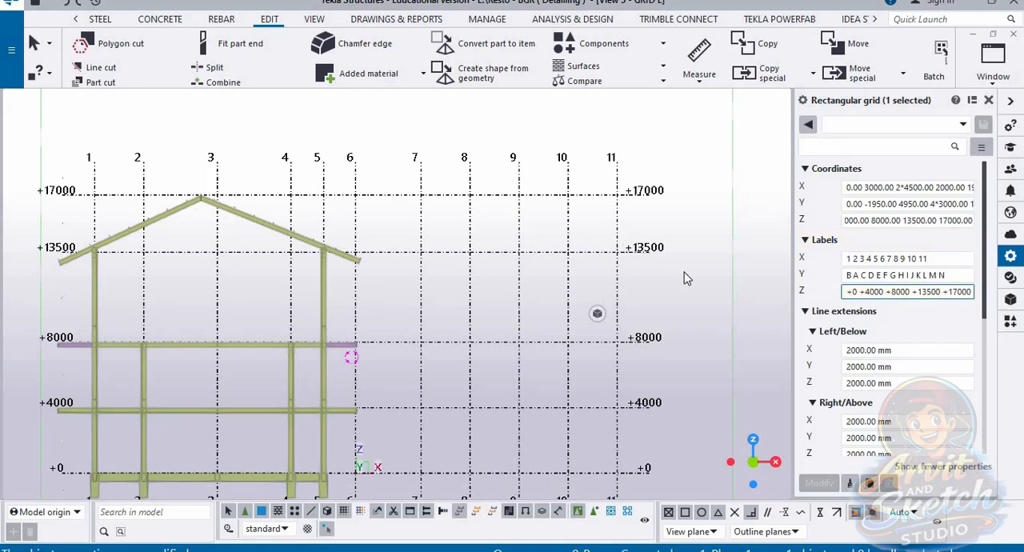
Step: Check the labelled levels against the frame in the GRID E elevation and switch to View 1 - 3d
{"action": "scroll", "coordinate": [631, 276], "scroll_direction": "down", "scroll_amount": 2}
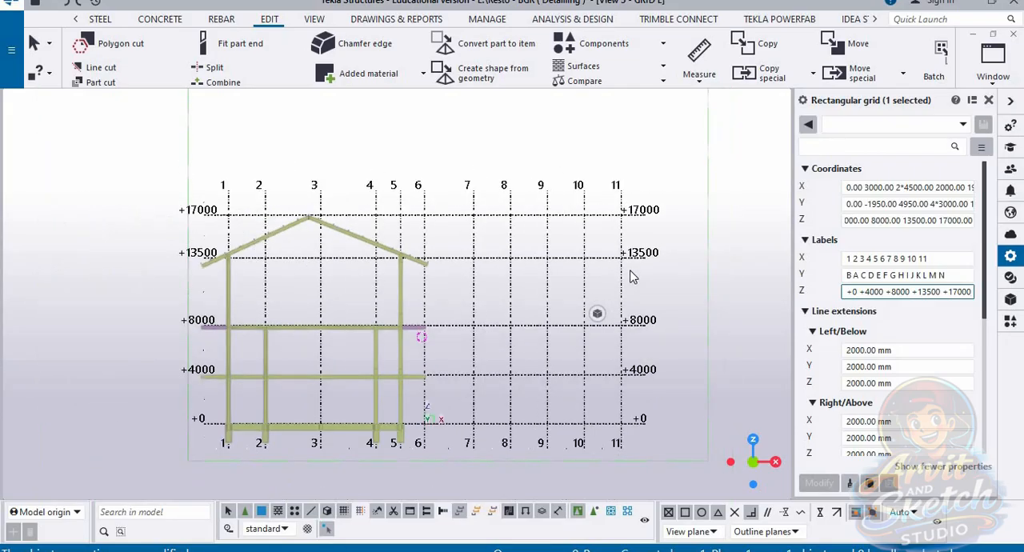
{"action": "scroll", "coordinate": [454, 426], "scroll_direction": "up", "scroll_amount": 4}
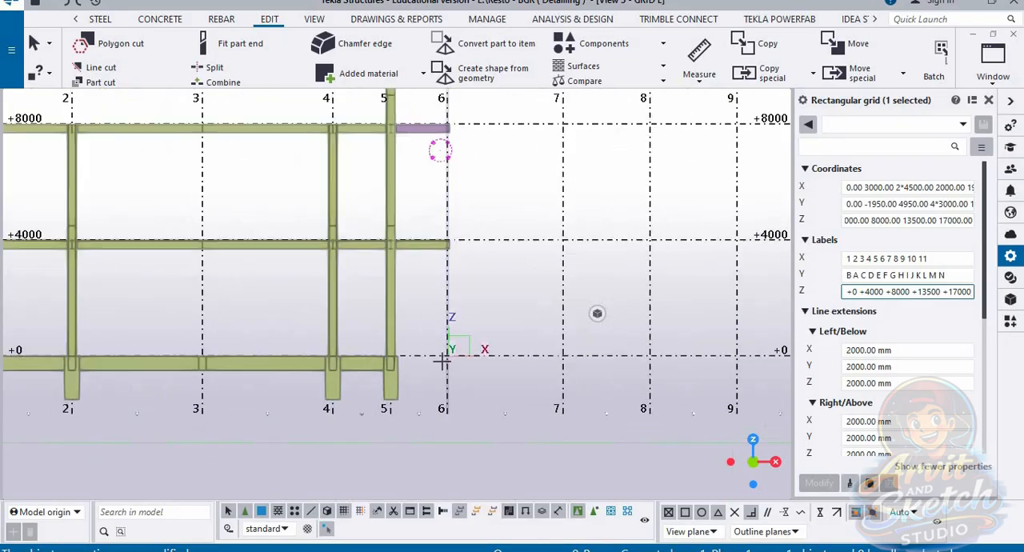
{"action": "scroll", "coordinate": [442, 361], "scroll_direction": "down", "scroll_amount": 2}
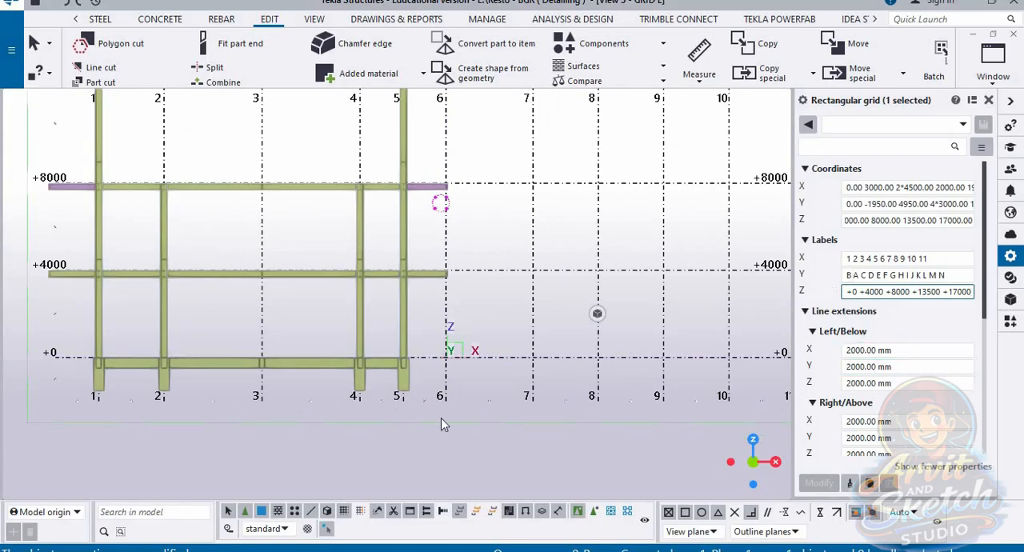
{"action": "scroll", "coordinate": [441, 424], "scroll_direction": "down", "scroll_amount": 2}
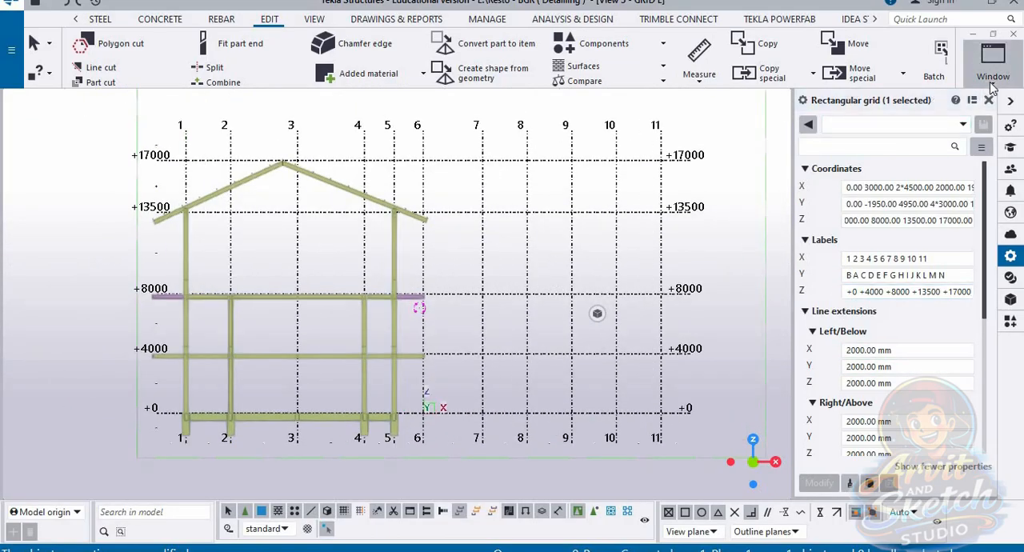
{"action": "left_click", "coordinate": [998, 88]}
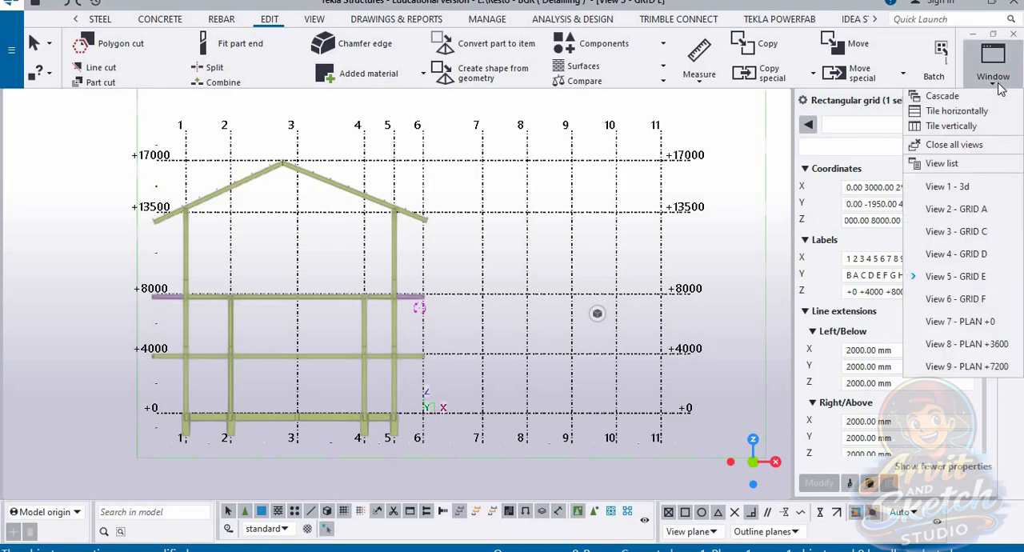
{"action": "left_click", "coordinate": [947, 187]}
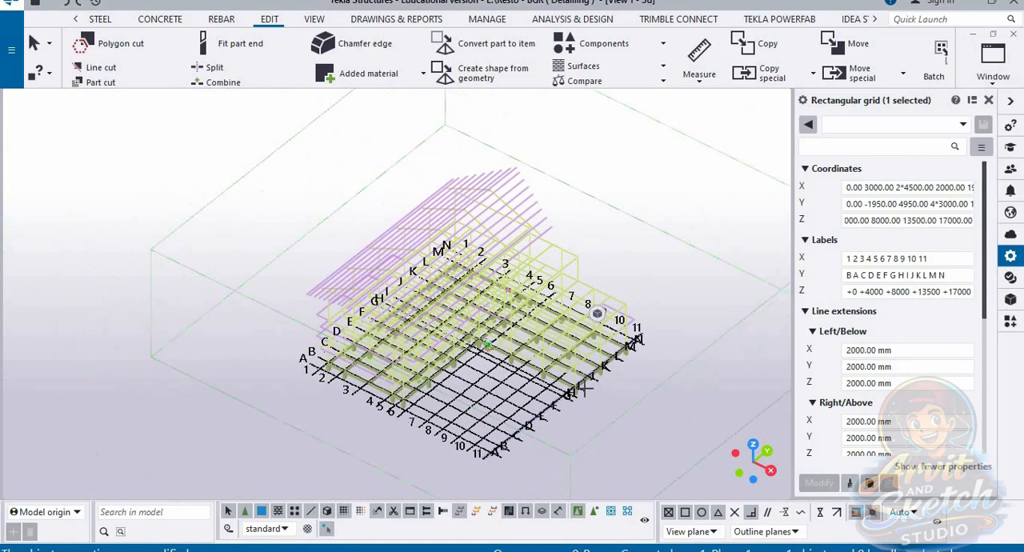
Step: Examine the frame in the 3d view and compare its beams and column feet with the levels in the GRID C elevation
{"action": "scroll", "coordinate": [583, 387], "scroll_direction": "up", "scroll_amount": 2}
{"action": "right_click", "coordinate": [590, 447]}
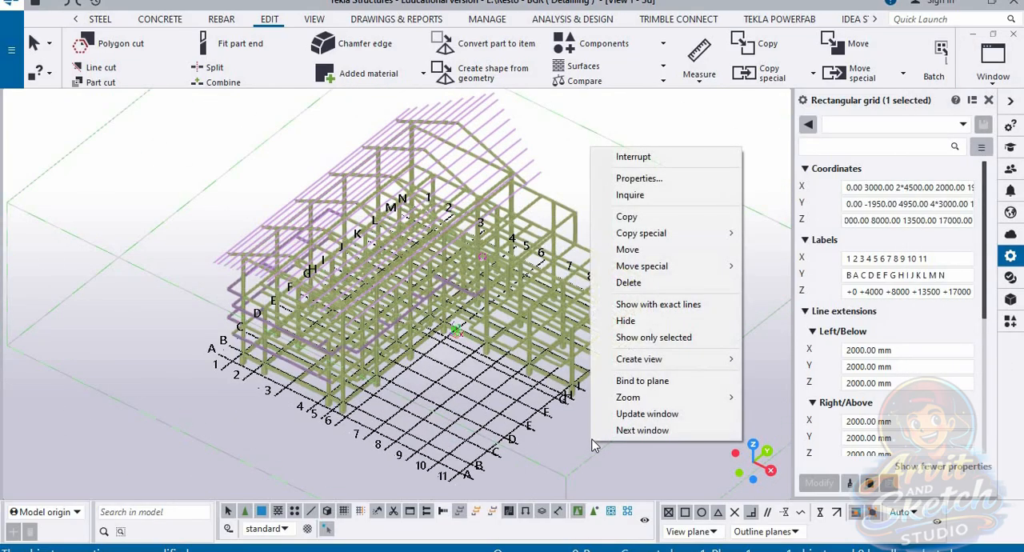
{"action": "left_click", "coordinate": [550, 462]}
{"action": "middle_click_drag", "start_coordinate": [553, 435], "coordinate": [623, 414], "text": "ctrl"}
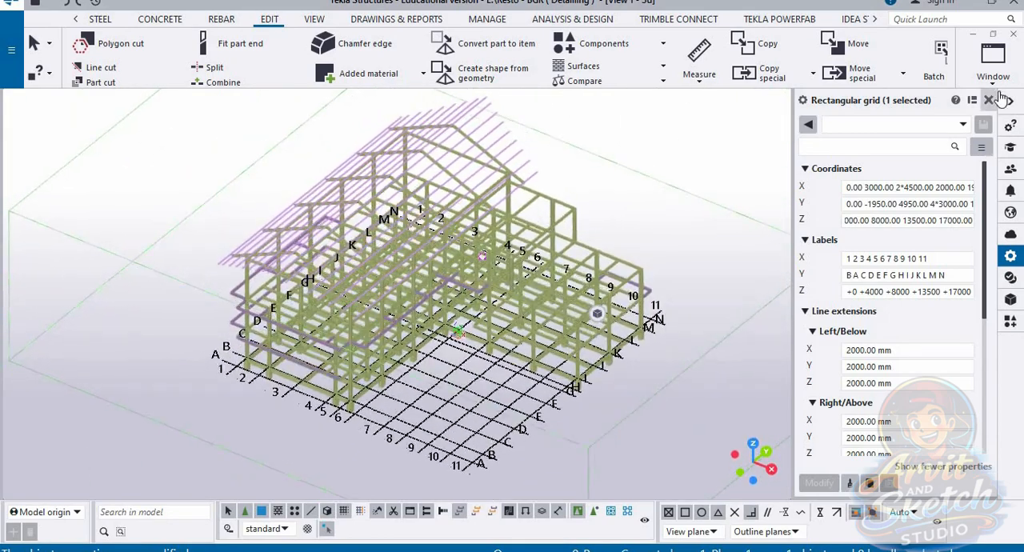
{"action": "left_click", "coordinate": [992, 60]}
{"action": "left_click", "coordinate": [964, 231]}
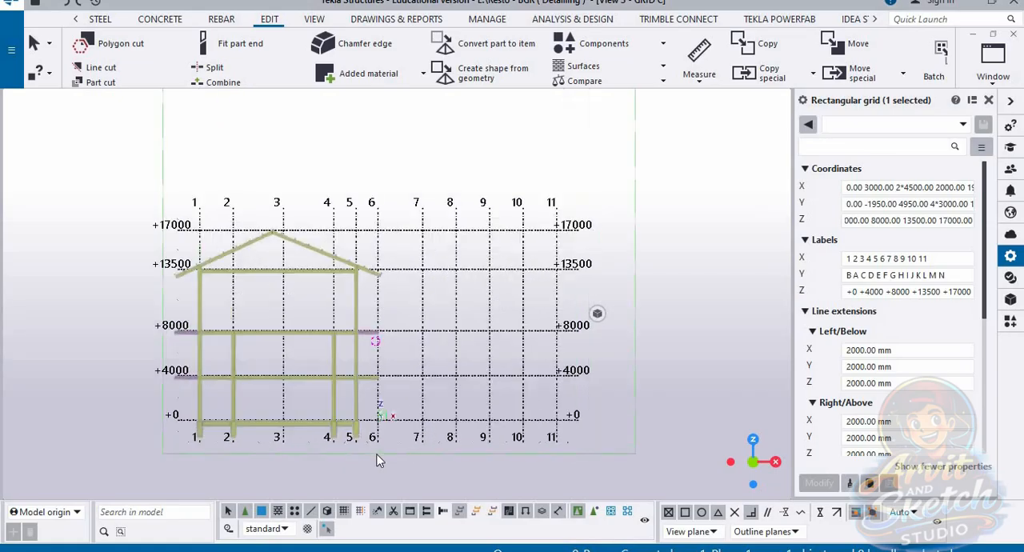
{"action": "scroll", "coordinate": [308, 388], "scroll_direction": "up", "scroll_amount": 2}
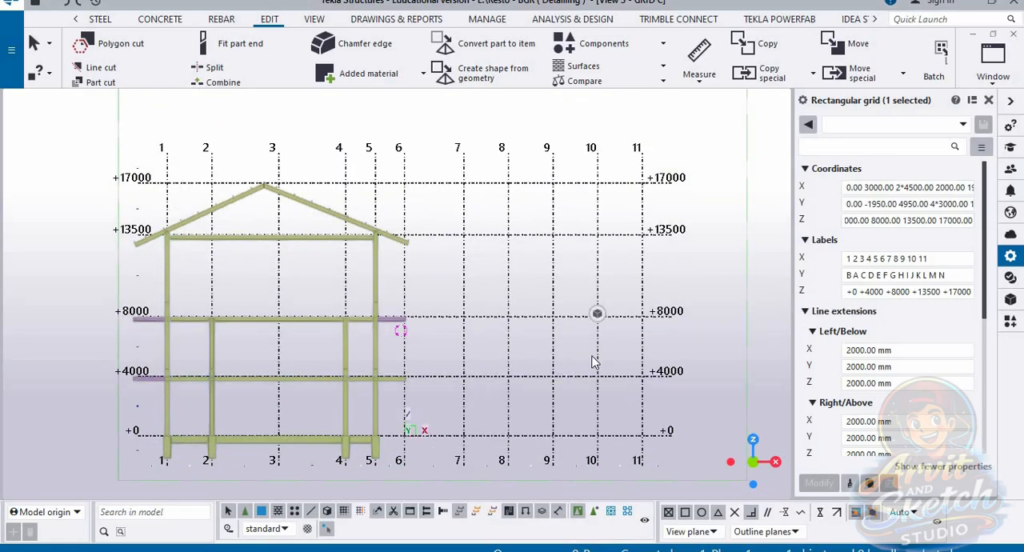
{"action": "left_click", "coordinate": [993, 73]}
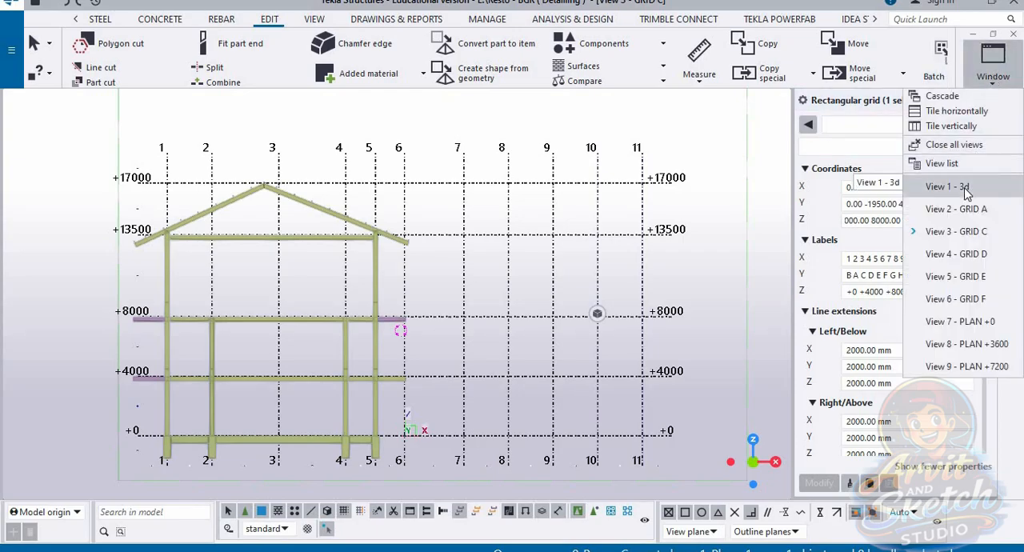
{"action": "left_click", "coordinate": [999, 68]}
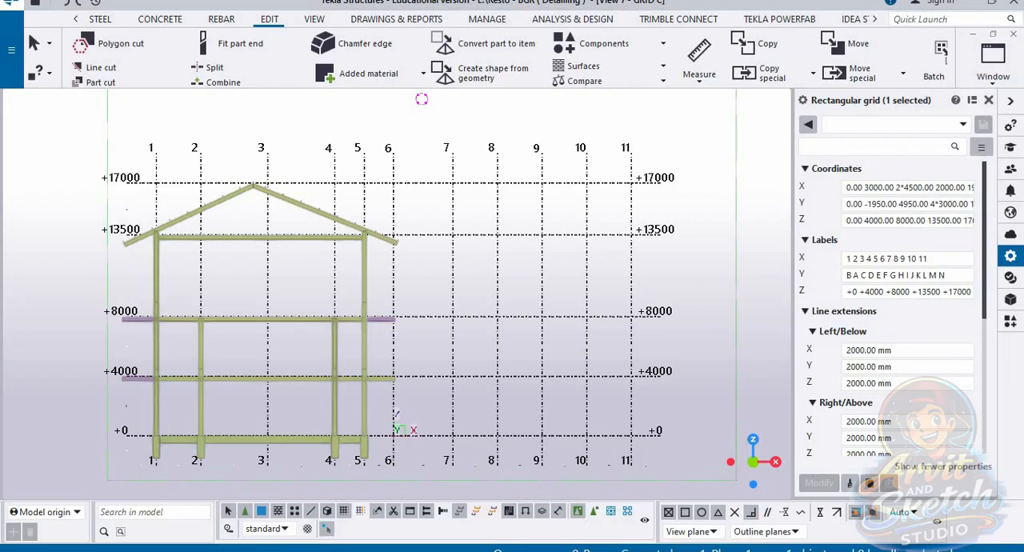
Step: Add a -1500 level before 0.00 in the rectangular grid's Z coordinates
{"action": "left_click", "coordinate": [858, 220]}
{"action": "key", "text": "ctrl+a"}
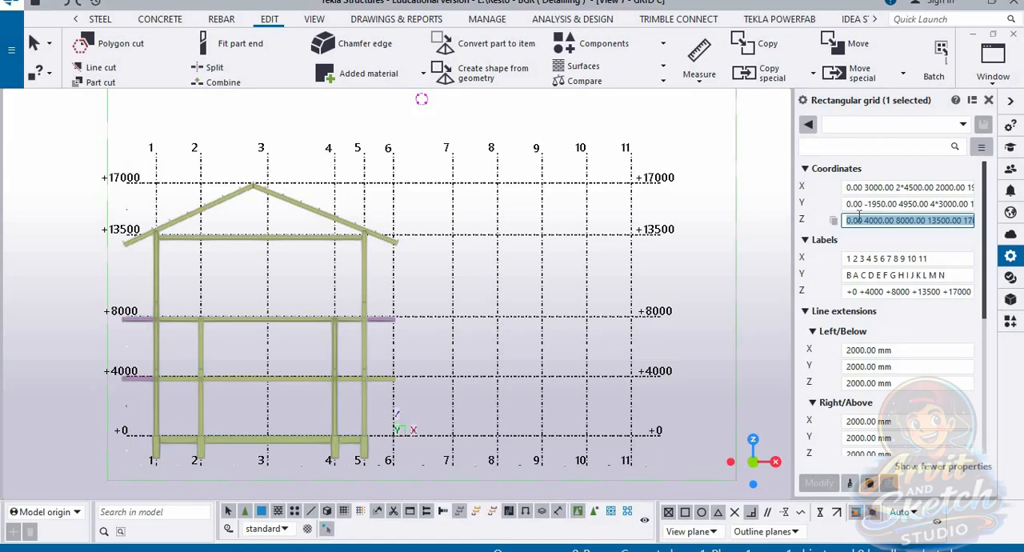
{"action": "left_click", "coordinate": [848, 226]}
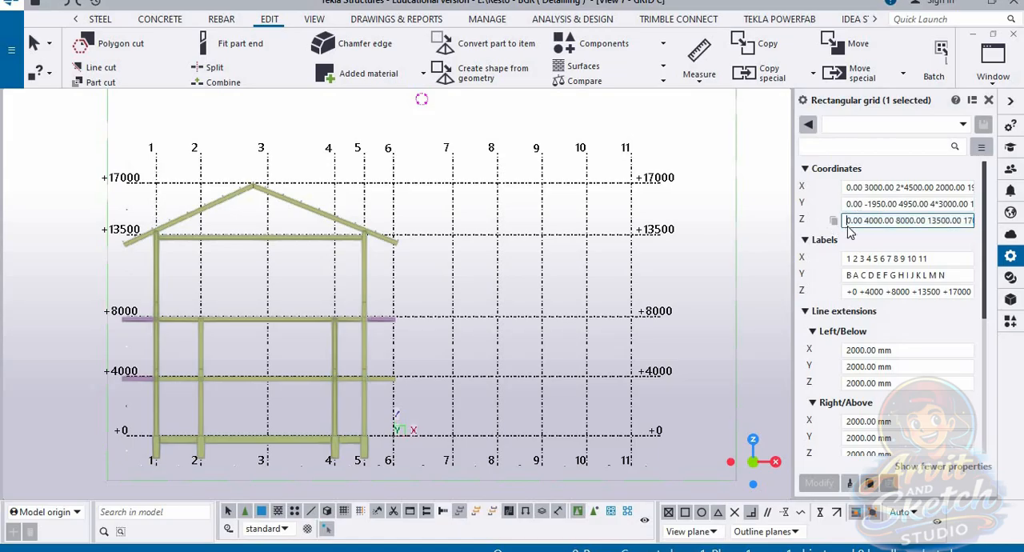
{"action": "type", "text": "-1500"}
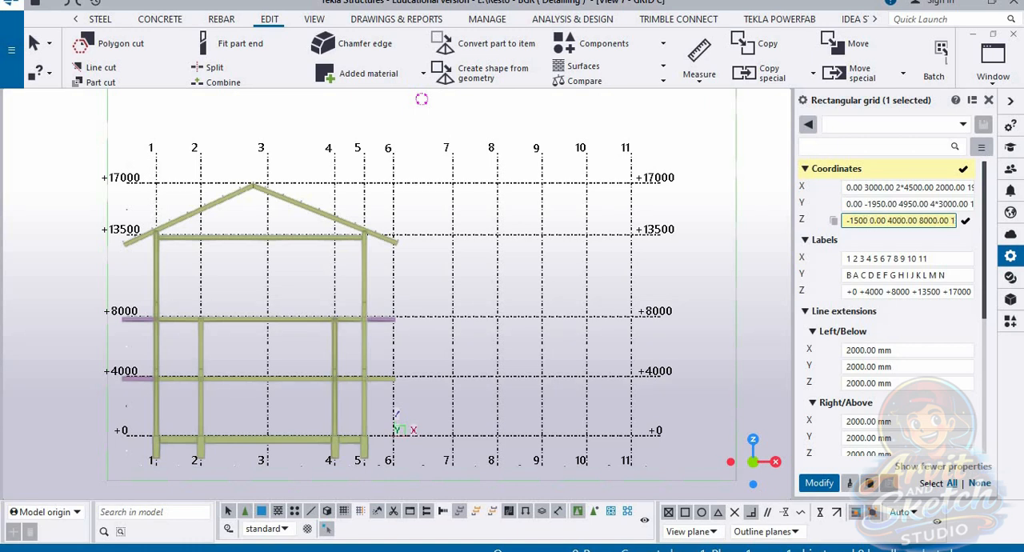
{"action": "key", "text": "Return"}
Step: Replace the rectangular grid's Z labels with -1500 +0 +4000 +8000 +13500 +17000
{"action": "left_click", "coordinate": [851, 292]}
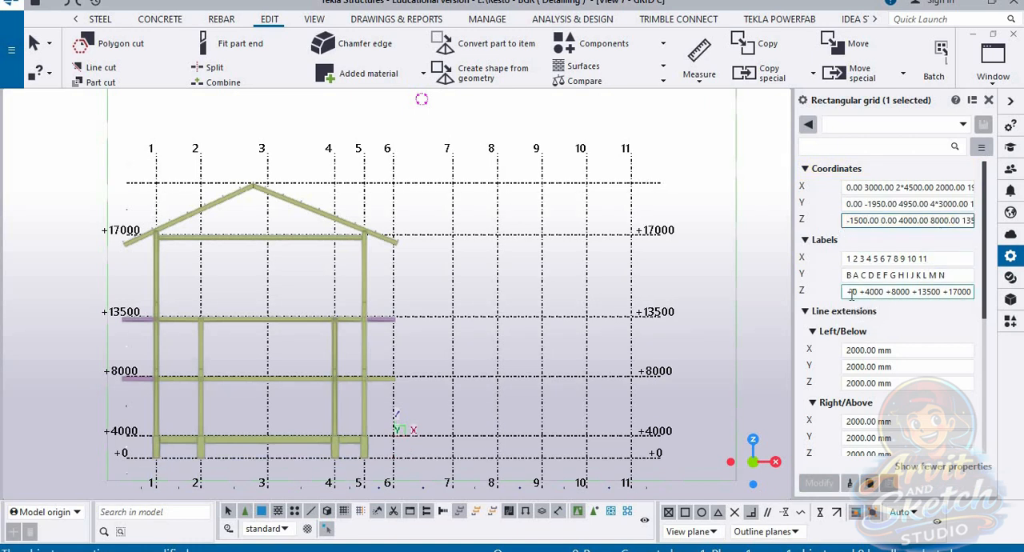
{"action": "double_click", "coordinate": [850, 296]}
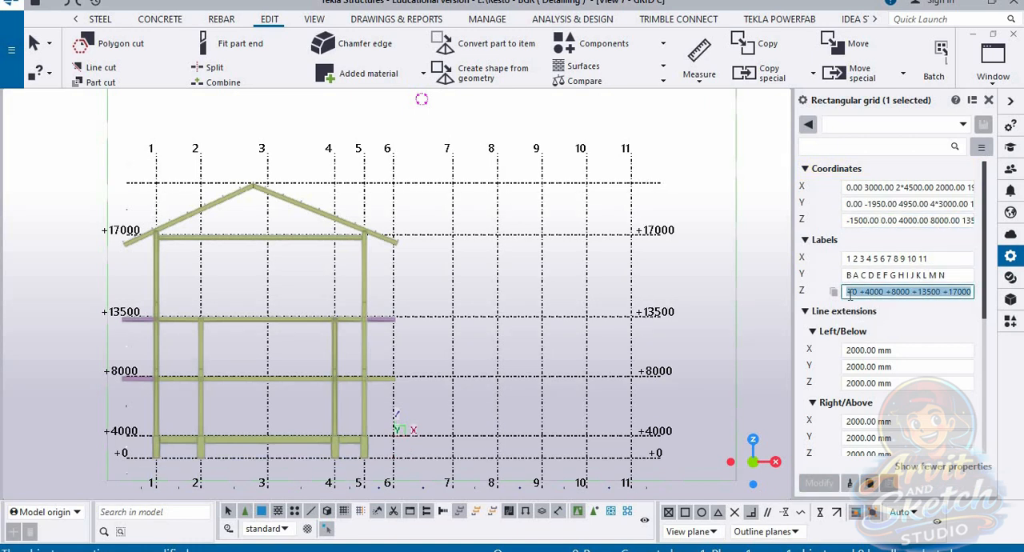
{"action": "type", "text": "-1"}
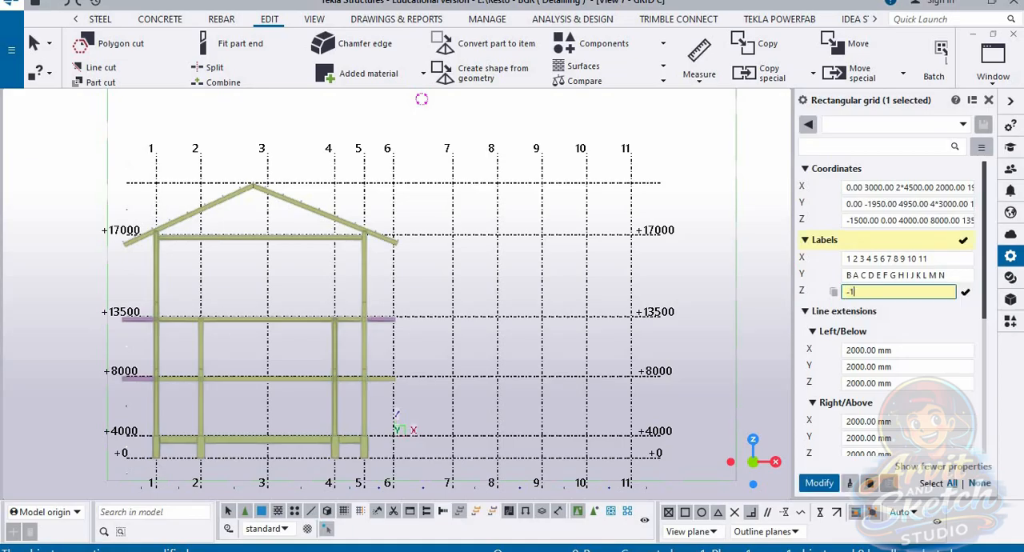
{"action": "type", "text": "500"}
{"action": "type", "text": " +0 +4000"}
{"action": "type", "text": " +"}
{"action": "type", "text": "800"}
{"action": "type", "text": "0 +13500 +"}
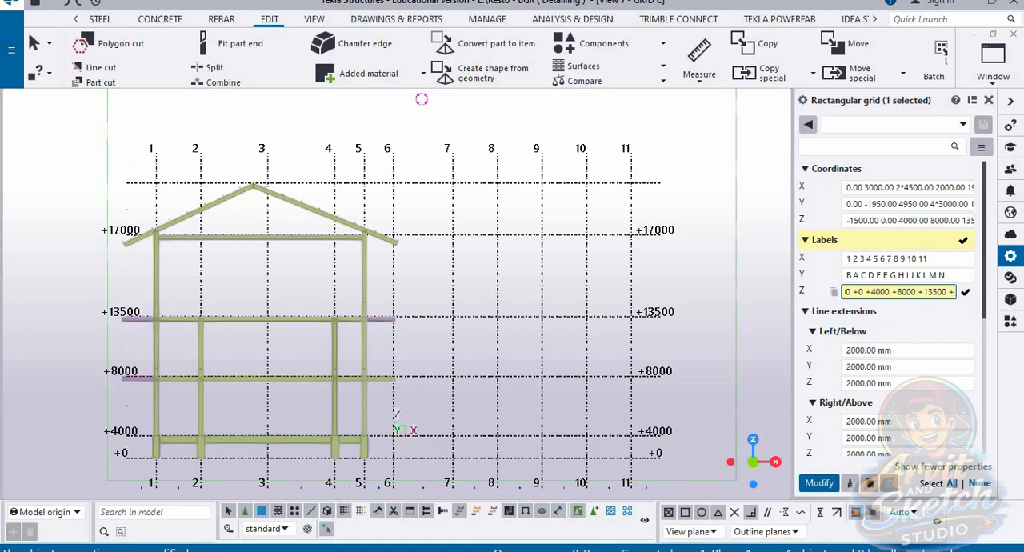
{"action": "type", "text": "17000"}
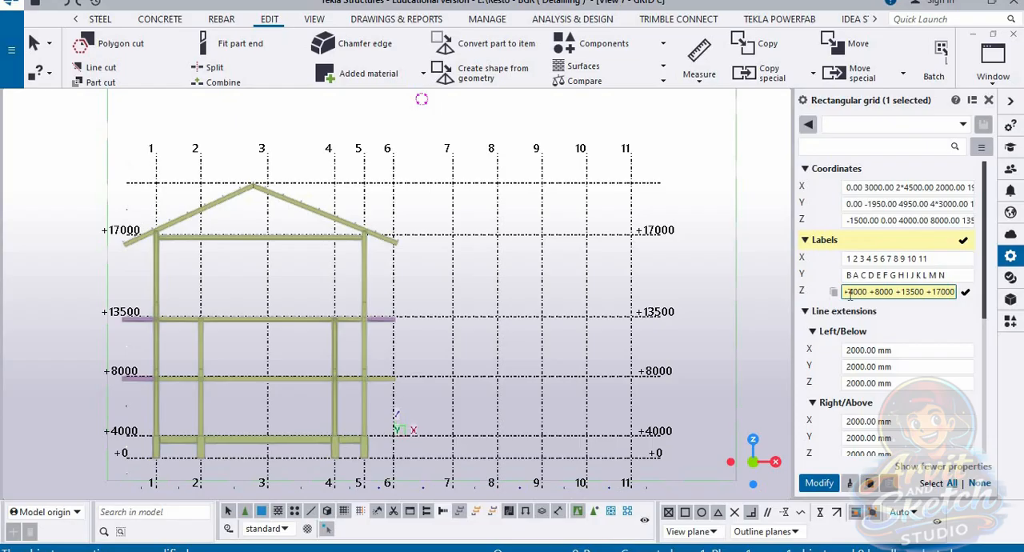
{"action": "key", "text": "Return"}
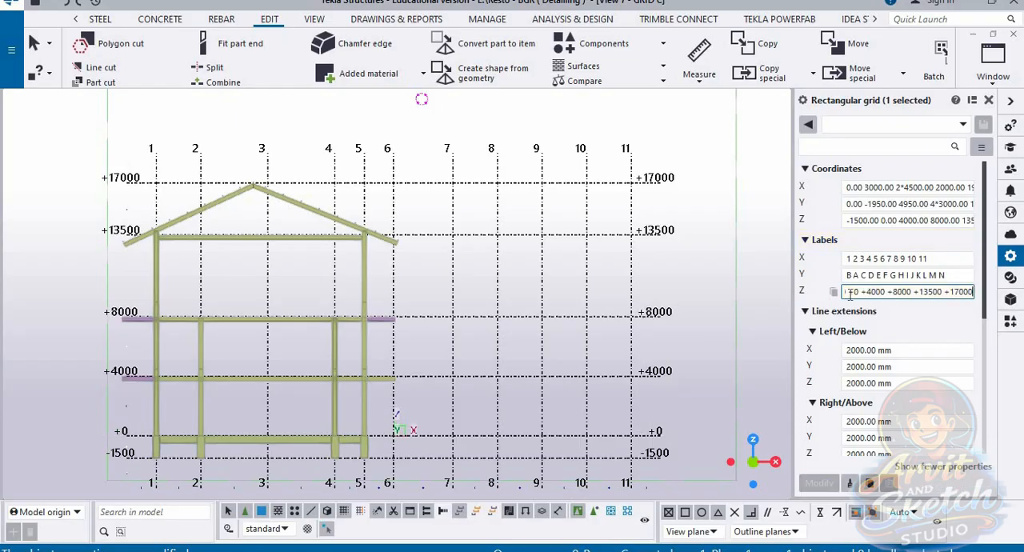
{"action": "scroll", "coordinate": [514, 275], "scroll_direction": "down", "scroll_amount": 1}
{"action": "scroll", "coordinate": [302, 403], "scroll_direction": "up", "scroll_amount": 1}
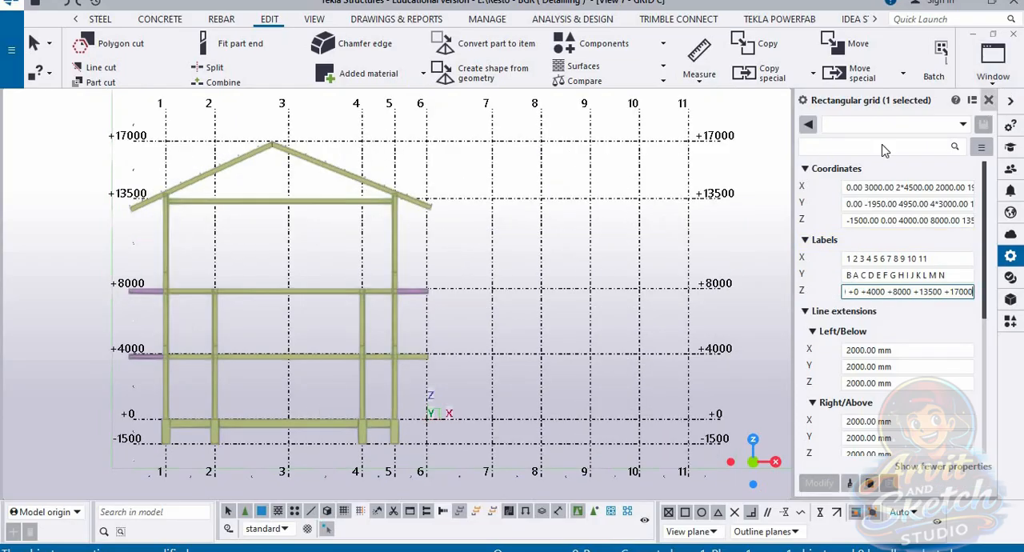
Step: Open the 3d view and examine the column bases at the inner corner of the frame against the lowest grid level
{"action": "left_click", "coordinate": [994, 72]}
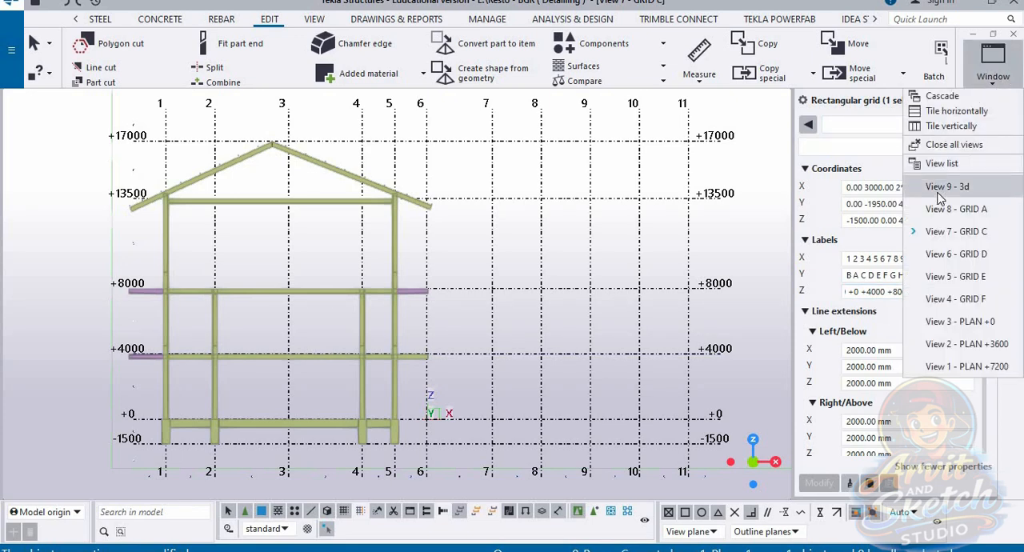
{"action": "left_click", "coordinate": [888, 185]}
{"action": "scroll", "coordinate": [541, 394], "scroll_direction": "down", "scroll_amount": 1}
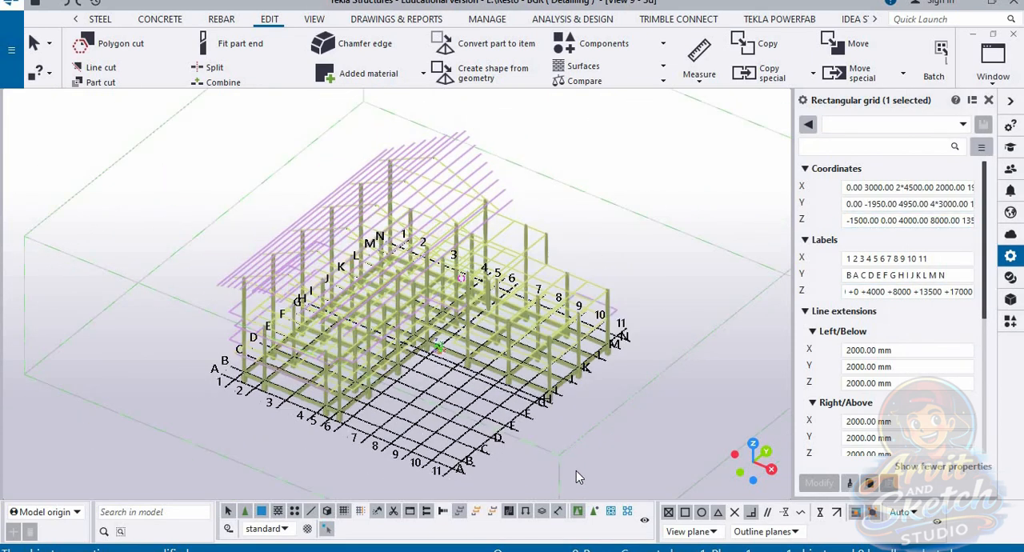
{"action": "middle_click_drag", "start_coordinate": [577, 474], "coordinate": [535, 427], "text": "ctrl"}
{"action": "scroll", "coordinate": [428, 380], "scroll_direction": "up", "scroll_amount": 1}
{"action": "scroll", "coordinate": [429, 380], "scroll_direction": "up", "scroll_amount": 5}
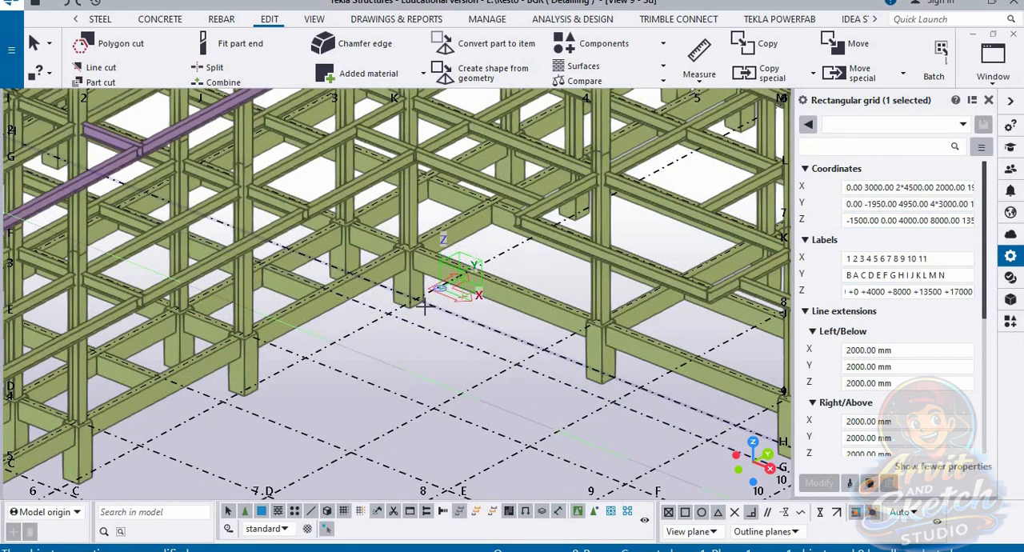
Step: Compare the part representation modes in the 3d view, leaving the parts rendered, and check the whole frame
{"action": "key", "text": "ctrl+2"}
{"action": "key", "text": "ctrl+4"}
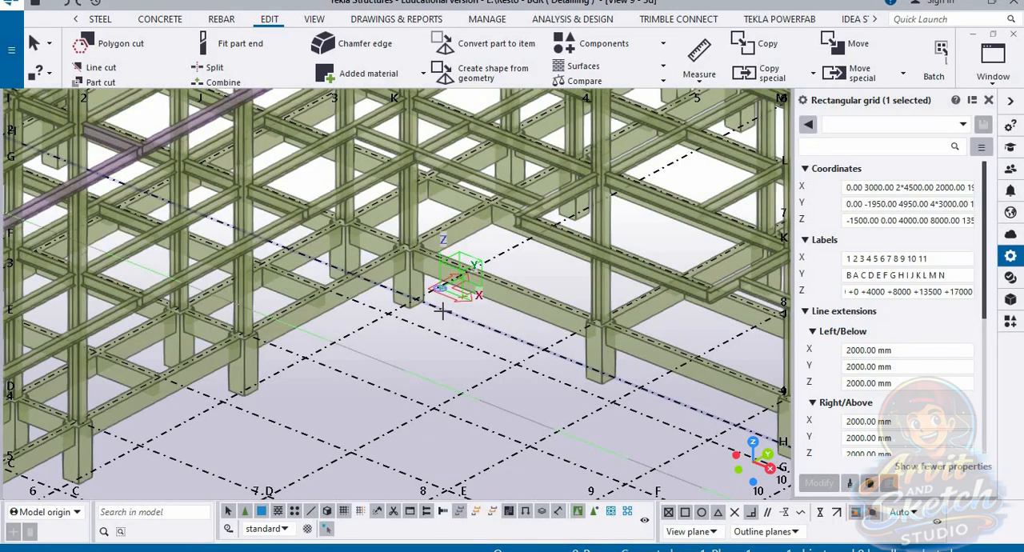
{"action": "key", "text": "ctrl+3"}
{"action": "key", "text": "ctrl+4"}
{"action": "key", "text": "ctrl+2"}
{"action": "key", "text": "ctrl+4"}
{"action": "scroll", "coordinate": [456, 312], "scroll_direction": "down", "scroll_amount": 8}
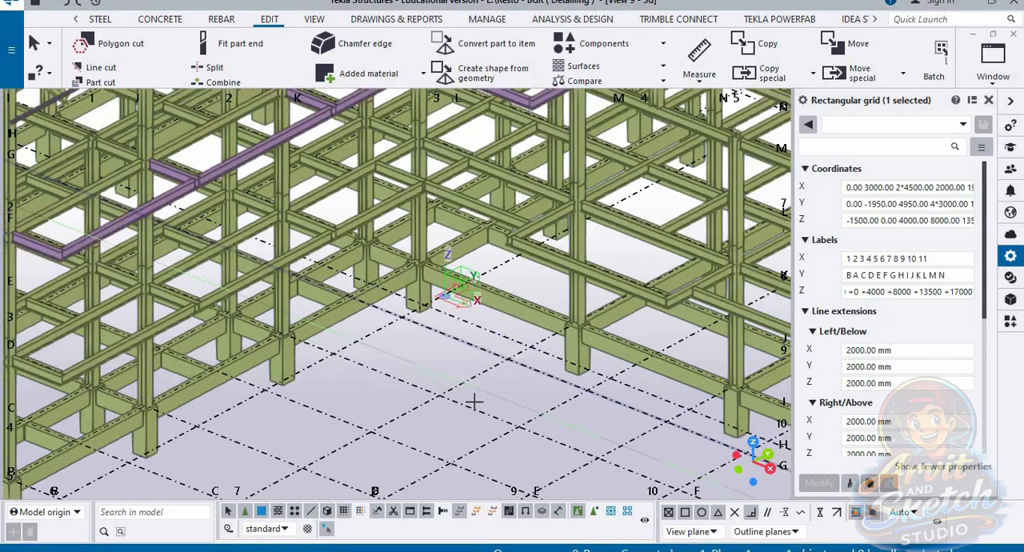
{"action": "scroll", "coordinate": [652, 203], "scroll_direction": "up", "scroll_amount": 1}
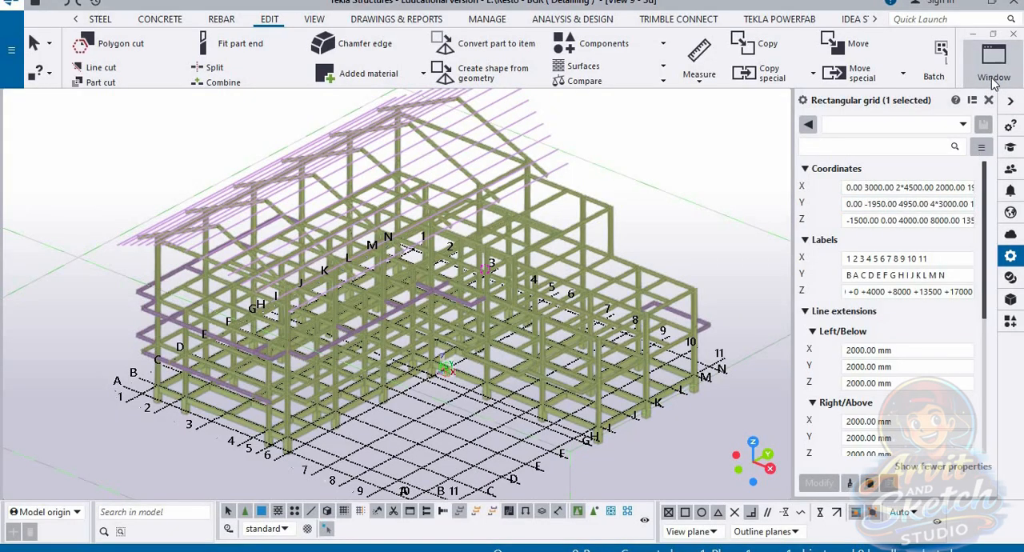
Step: Look at the GRID A view, then examine the GRID C view in 3D against its axis and level lines
{"action": "left_click", "coordinate": [993, 70]}
{"action": "left_click", "coordinate": [964, 217]}
{"action": "left_click", "coordinate": [993, 70]}
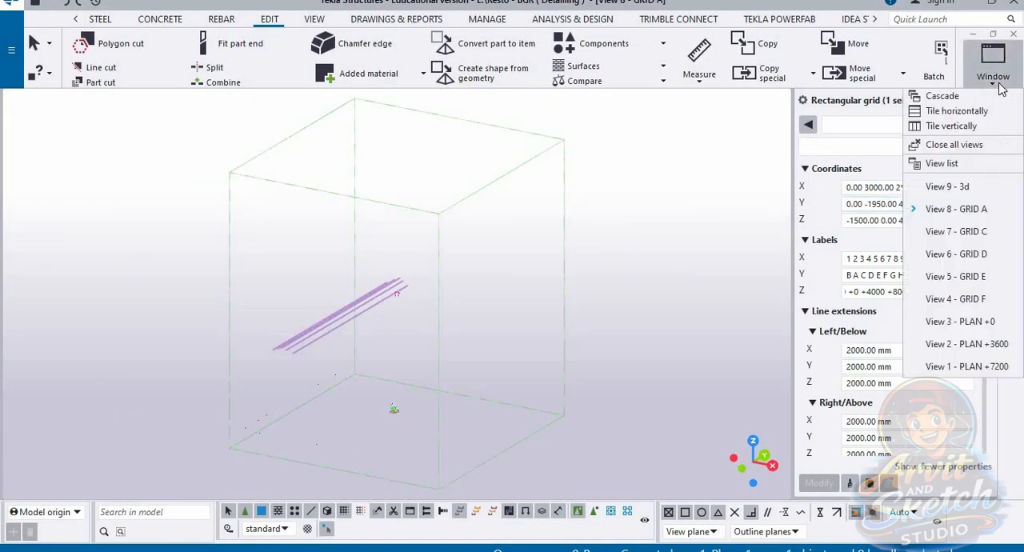
{"action": "left_click", "coordinate": [971, 230]}
{"action": "key", "text": "ctrl+p"}
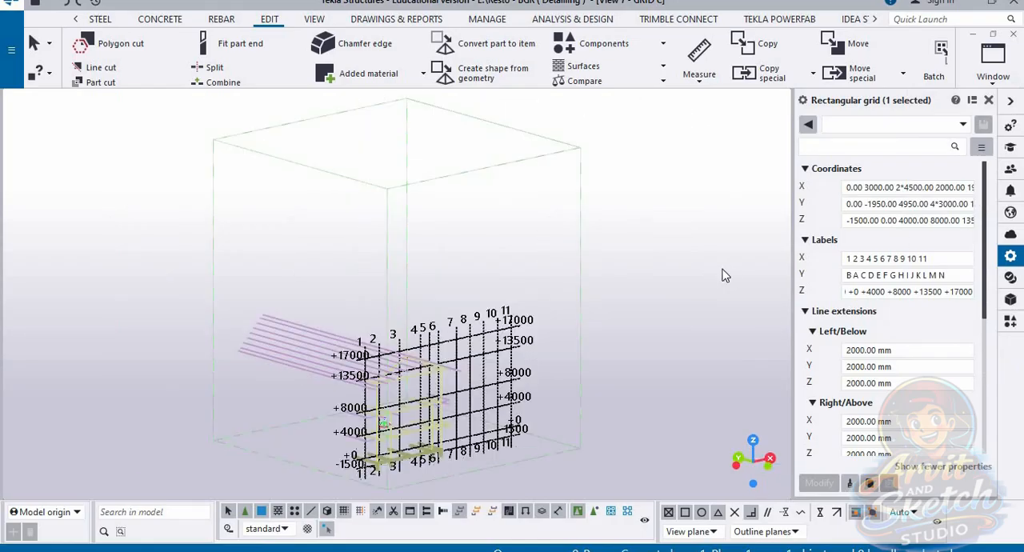
{"action": "scroll", "coordinate": [429, 453], "scroll_direction": "up", "scroll_amount": 3}
{"action": "middle_click_drag", "start_coordinate": [431, 436], "coordinate": [469, 313], "text": "ctrl"}
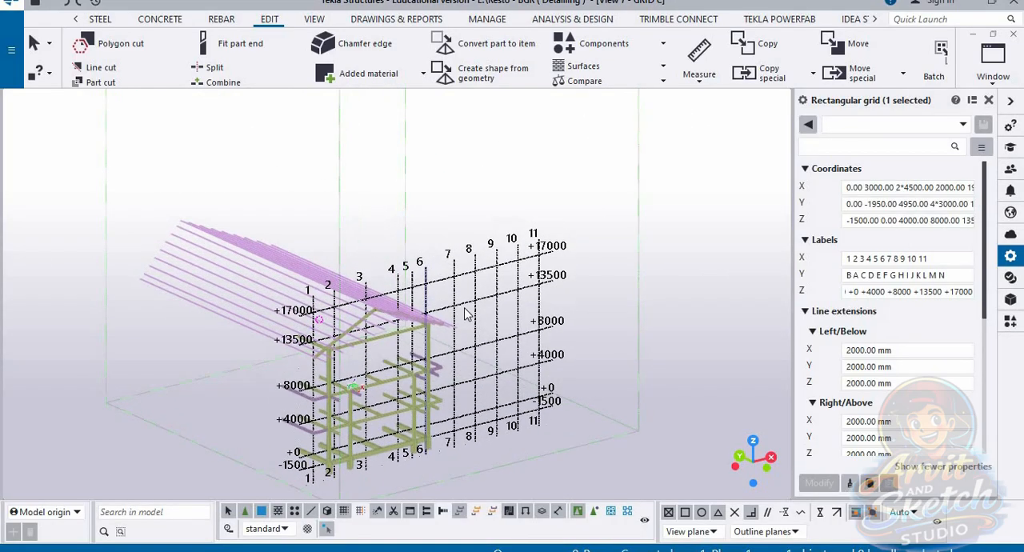
{"action": "scroll", "coordinate": [488, 307], "scroll_direction": "down", "scroll_amount": 2}
{"action": "scroll", "coordinate": [512, 296], "scroll_direction": "up", "scroll_amount": 3}
{"action": "scroll", "coordinate": [533, 274], "scroll_direction": "up", "scroll_amount": 3}
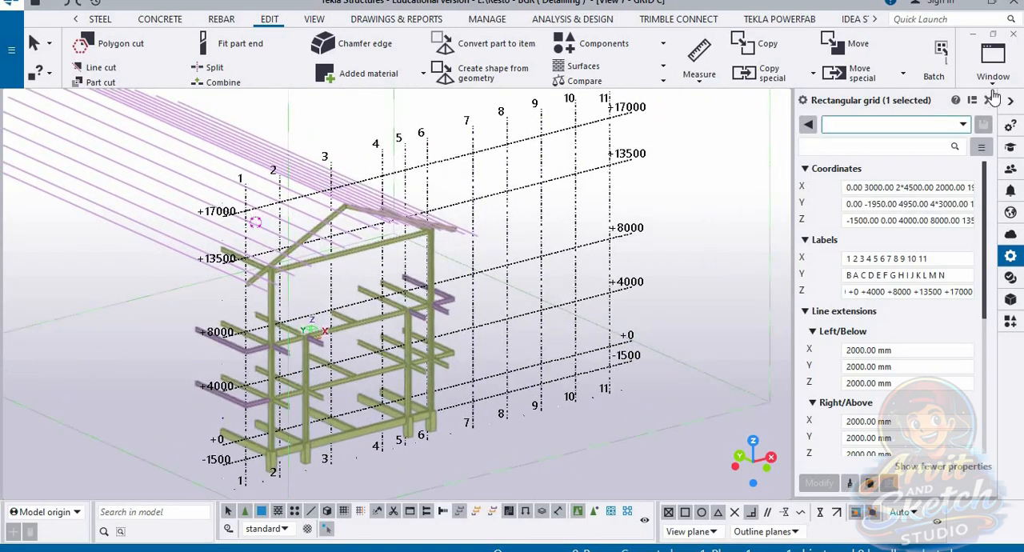
Step: Open the GRID D view, change it from plane to 3D display and examine its beams against the grid
{"action": "left_click", "coordinate": [993, 64]}
{"action": "left_click", "coordinate": [971, 254]}
{"action": "scroll", "coordinate": [639, 239], "scroll_direction": "down", "scroll_amount": 2}
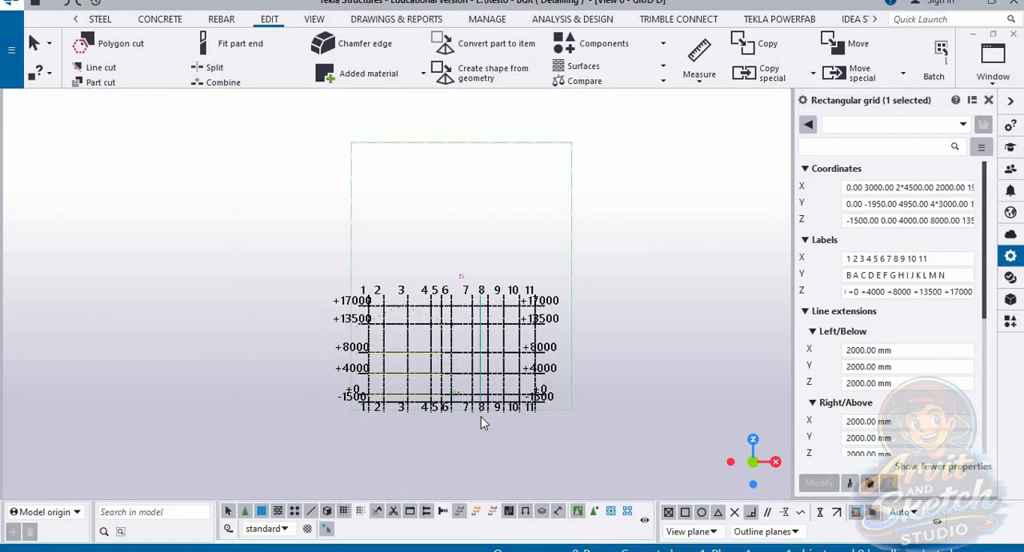
{"action": "scroll", "coordinate": [480, 416], "scroll_direction": "up", "scroll_amount": 3}
{"action": "key", "text": "ctrl+p"}
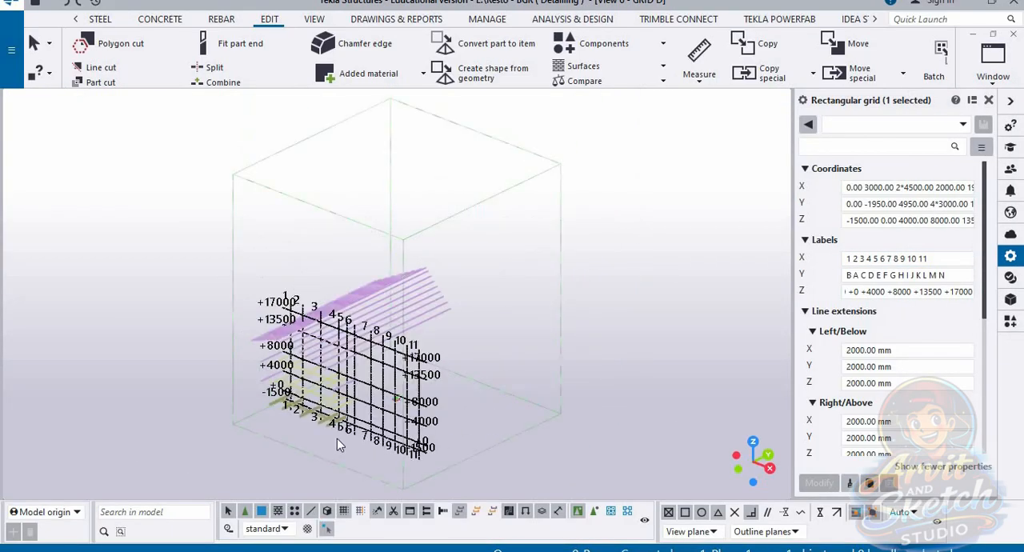
{"action": "scroll", "coordinate": [337, 445], "scroll_direction": "up", "scroll_amount": 5}
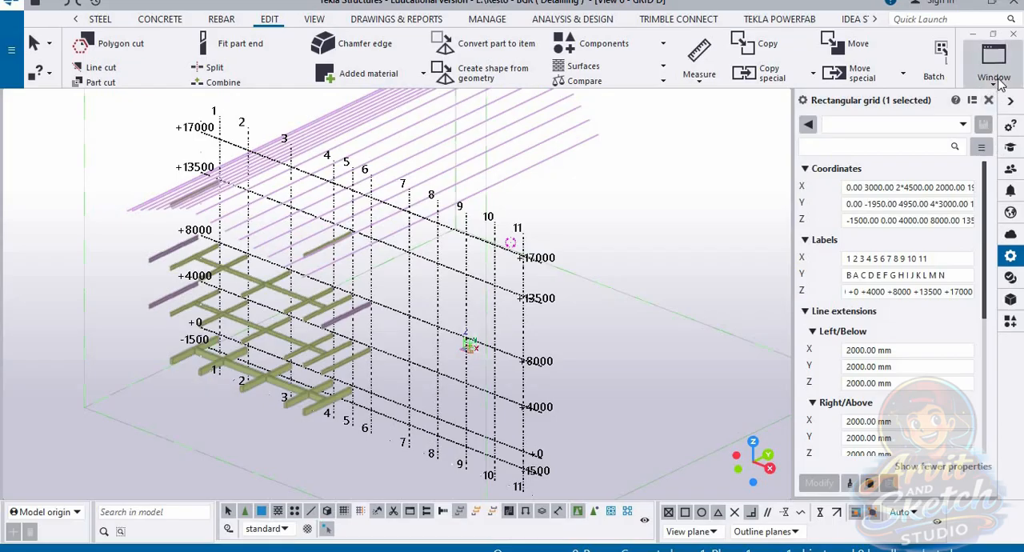
Step: Open the GRID E view and check its frame against the labelled levels in both plane and 3D display
{"action": "left_click", "coordinate": [993, 57]}
{"action": "left_click", "coordinate": [974, 257]}
{"action": "middle_click_drag", "start_coordinate": [324, 365], "coordinate": [397, 348]}
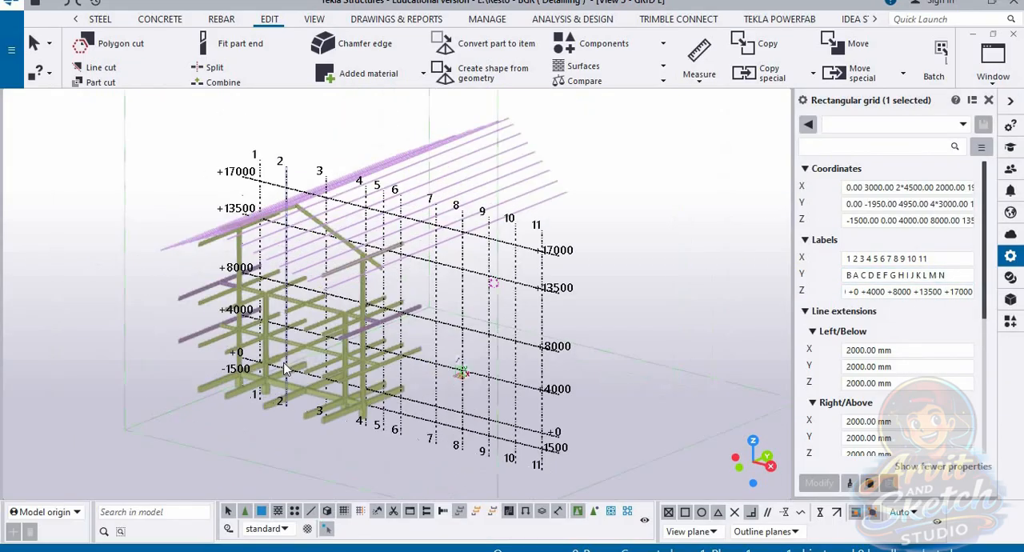
{"action": "scroll", "coordinate": [384, 351], "scroll_direction": "up", "scroll_amount": 1}
{"action": "key", "text": "ctrl+p"}
{"action": "scroll", "coordinate": [318, 479], "scroll_direction": "down", "scroll_amount": 1}
{"action": "middle_click_drag", "start_coordinate": [318, 478], "coordinate": [312, 430]}
{"action": "scroll", "coordinate": [312, 429], "scroll_direction": "up", "scroll_amount": 1}
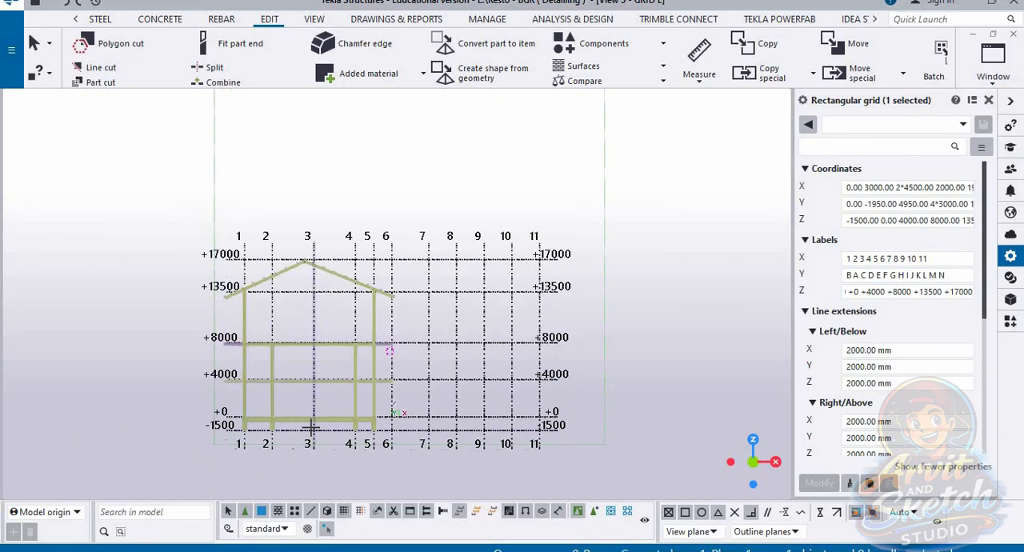
{"action": "key", "text": "ctrl+p"}
{"action": "scroll", "coordinate": [308, 457], "scroll_direction": "up", "scroll_amount": 4}
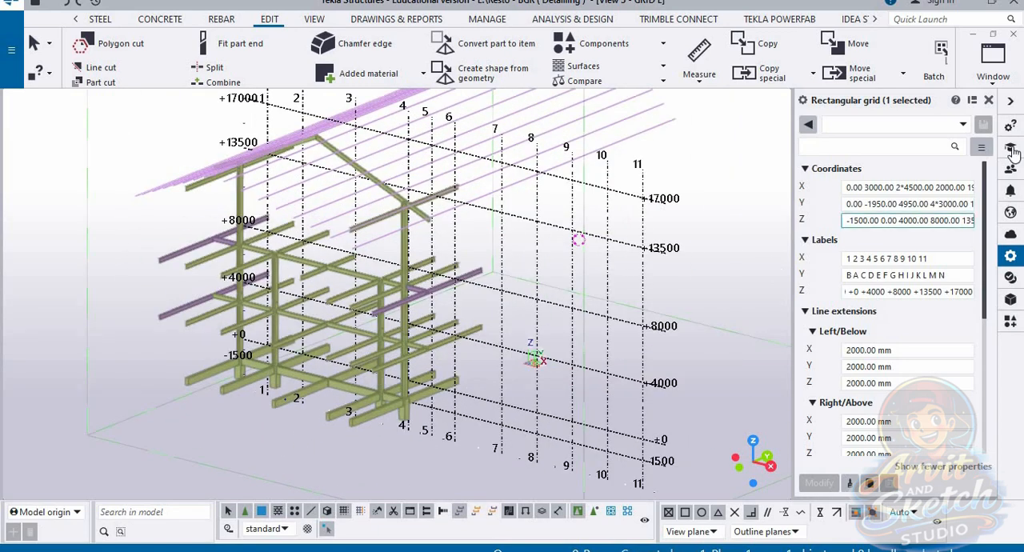
Step: Look at the GRID F view, then return to the 3d view and examine the whole frame on the grid
{"action": "left_click", "coordinate": [992, 58]}
{"action": "left_click", "coordinate": [972, 299]}
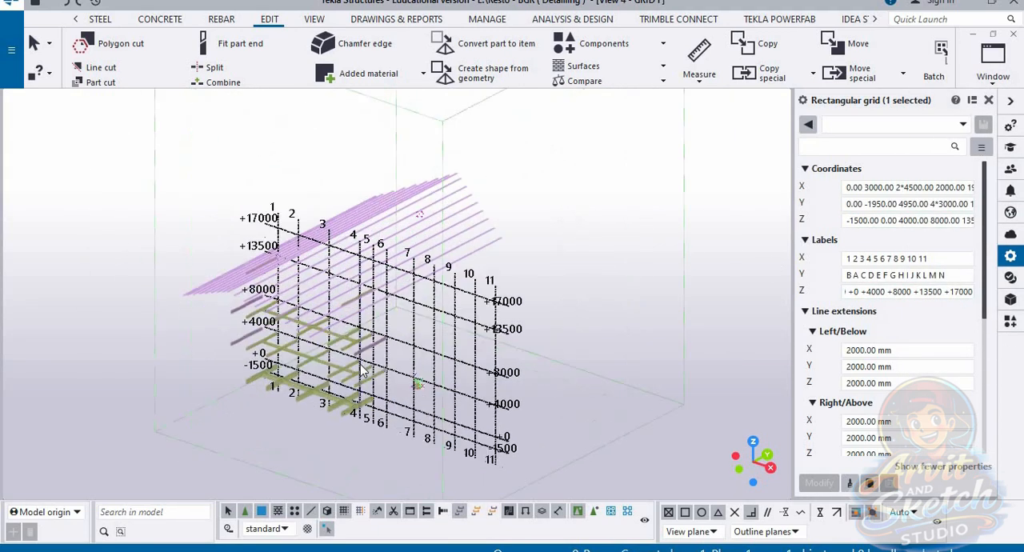
{"action": "left_click", "coordinate": [992, 82]}
{"action": "left_click", "coordinate": [952, 221]}
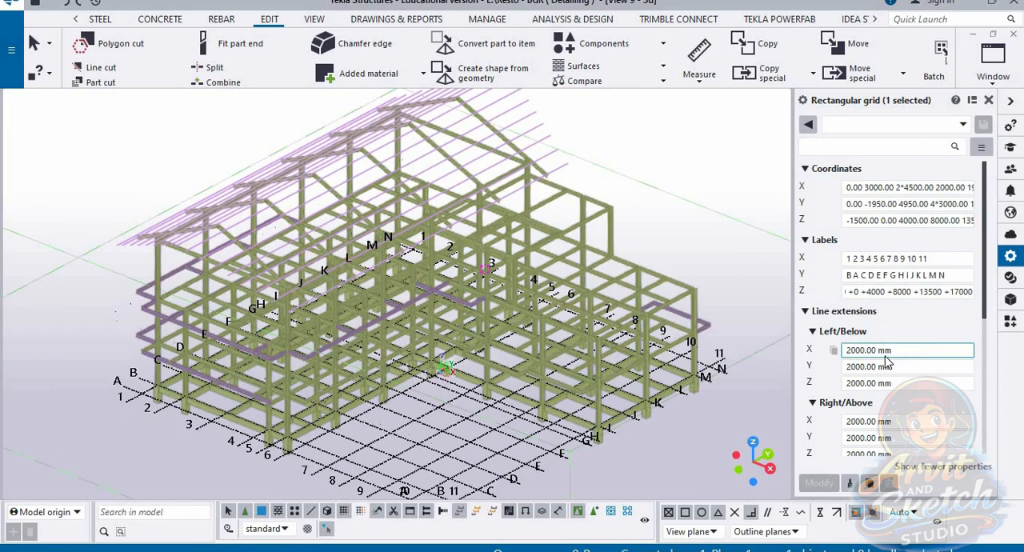
{"action": "scroll", "coordinate": [621, 330], "scroll_direction": "down", "scroll_amount": 1}
{"action": "middle_click_drag", "start_coordinate": [656, 373], "coordinate": [739, 276], "text": "ctrl"}
{"action": "scroll", "coordinate": [615, 411], "scroll_direction": "up", "scroll_amount": 1}
{"action": "scroll", "coordinate": [755, 356], "scroll_direction": "up", "scroll_amount": 1}
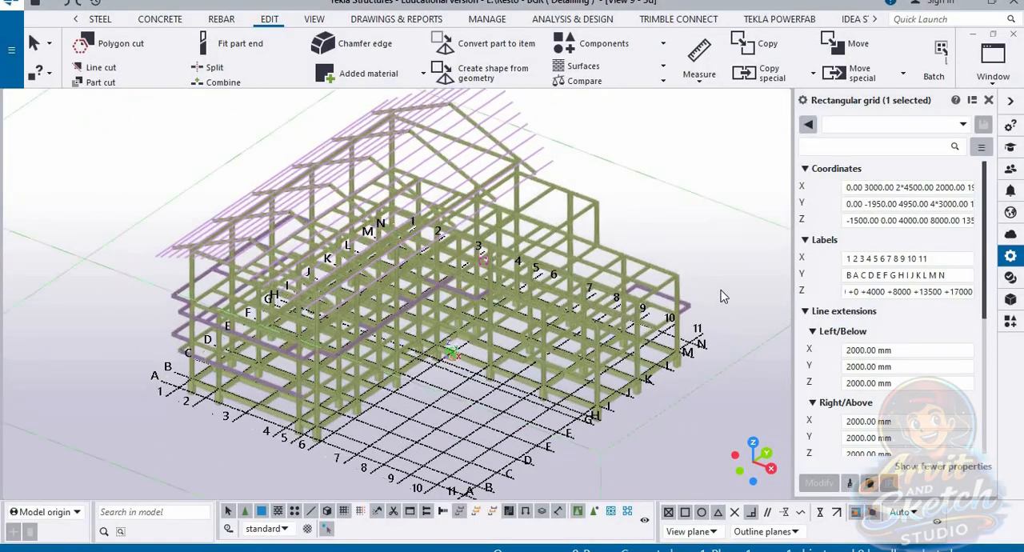